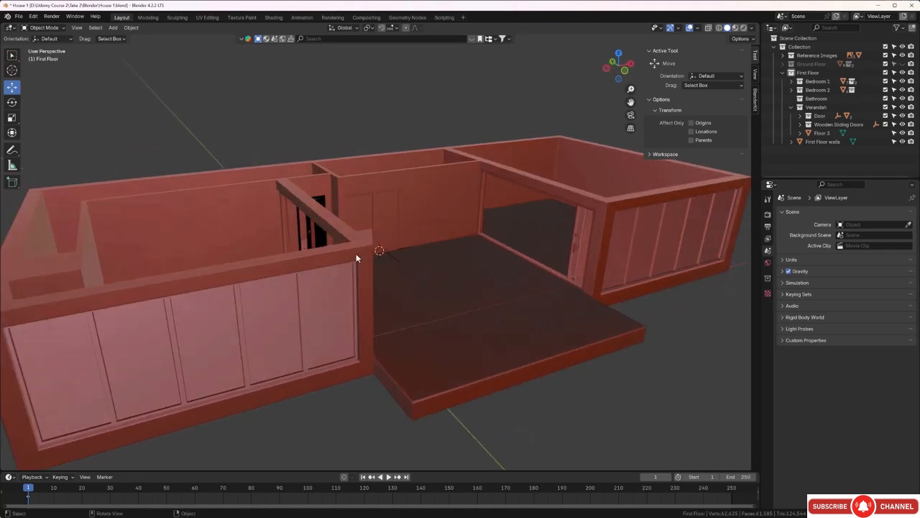
Step: Add a mesh plane to the First Floor collection
click(816, 74)
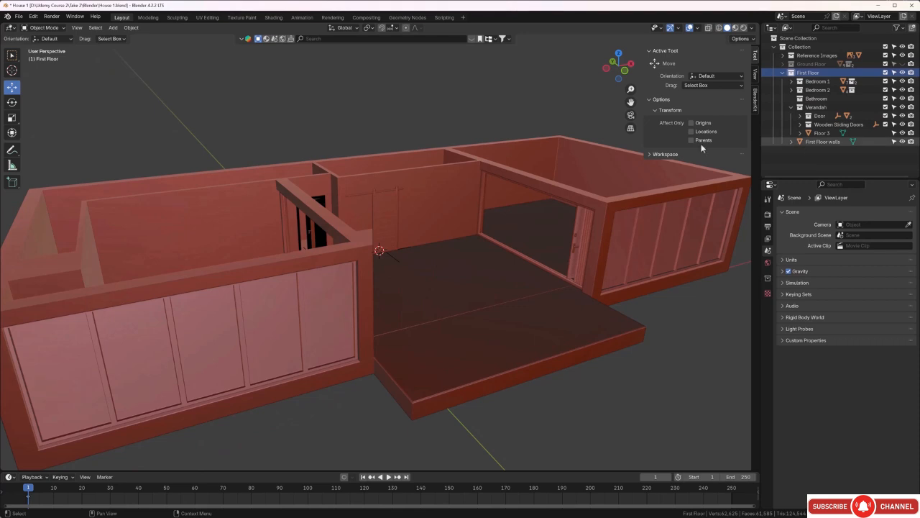
middle_drag(408, 118, 401, 123)
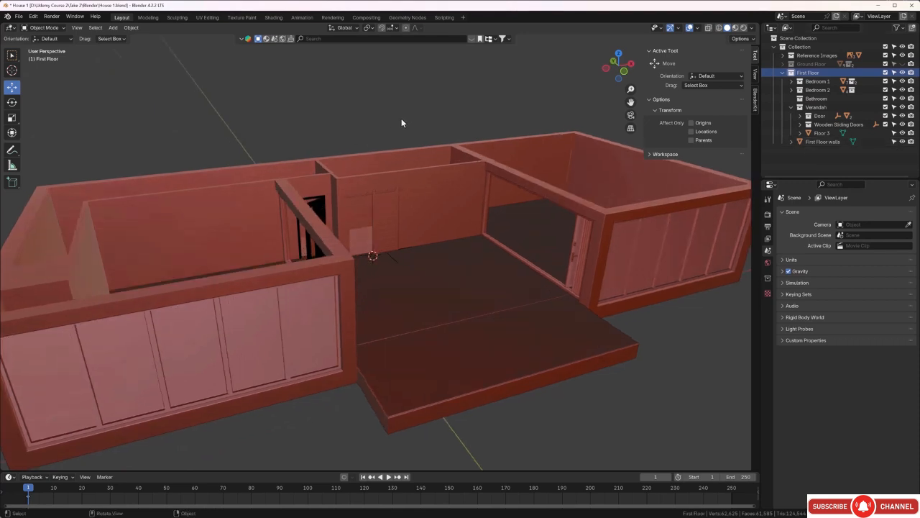
key(shift+a)
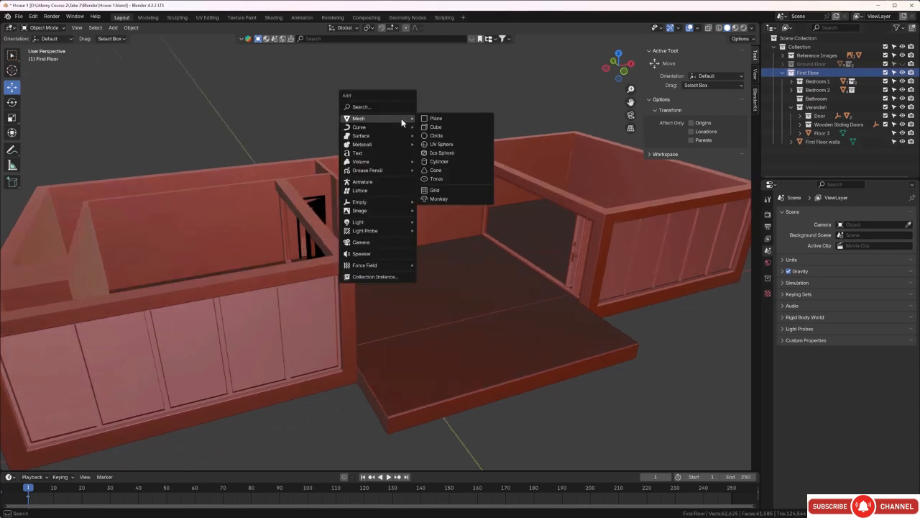
click(433, 120)
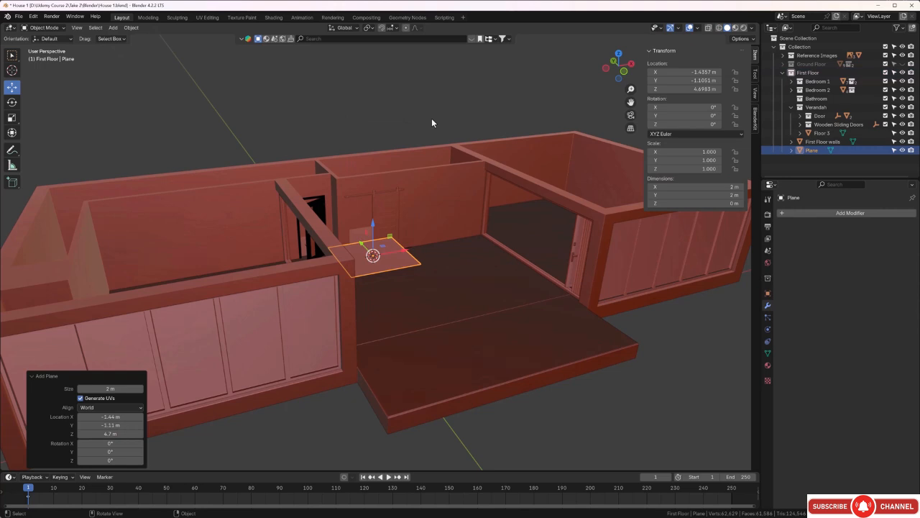
Step: Raise the plane just above the first-floor walls, to about 6.39 m in Z
key(KP_1)
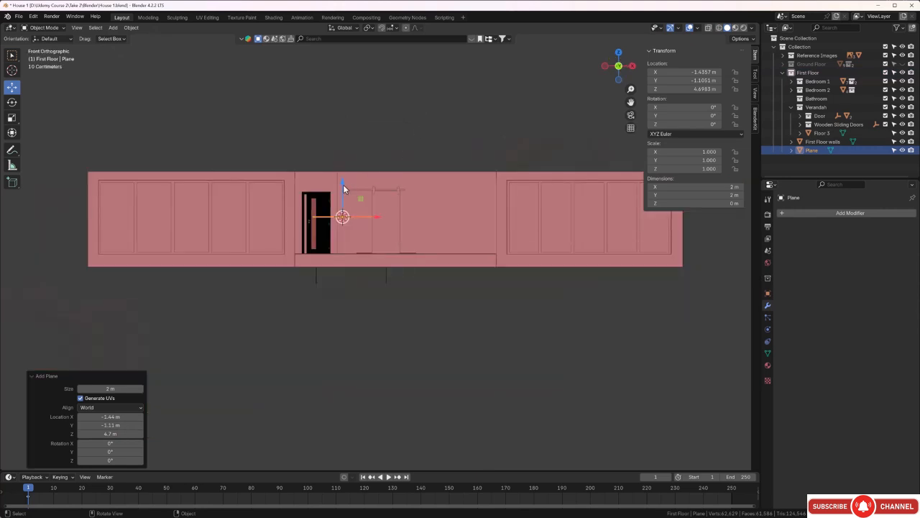
drag(343, 184, 345, 132)
click(394, 145)
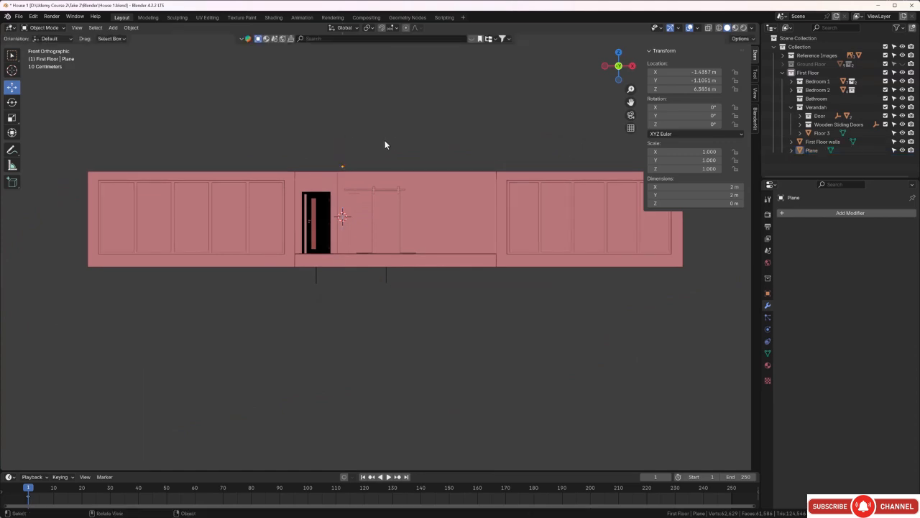
middle_drag(394, 145, 419, 182)
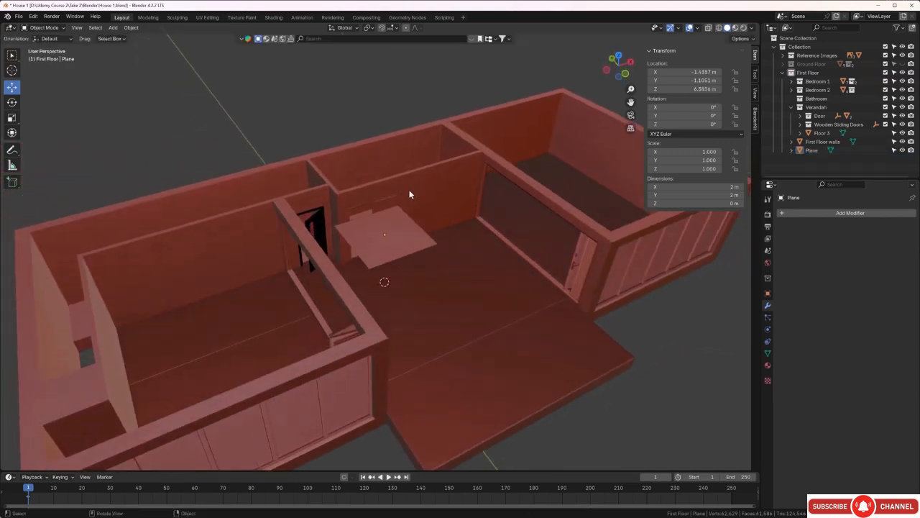
Step: Centre the plane over the left bedroom at about X -6.34 m, Y 0.11 m, and scale it to about 6.52 m square
key(KP_7)
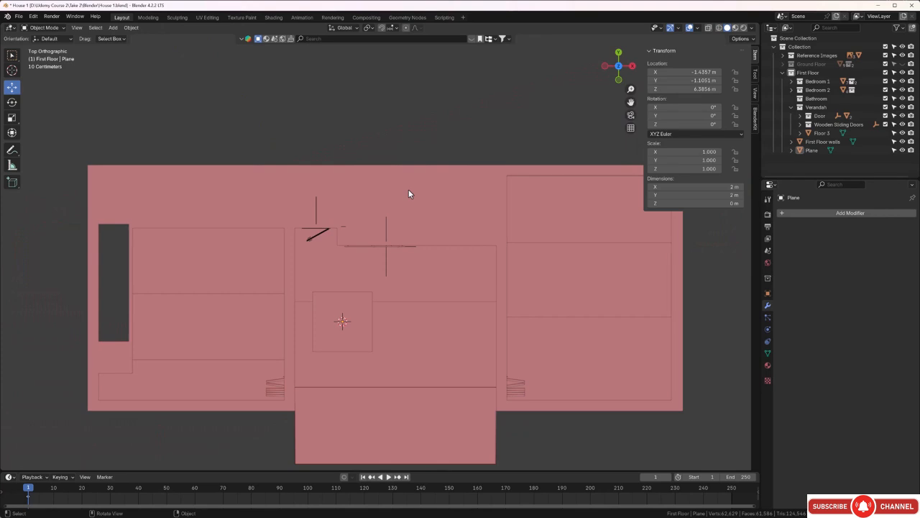
click(365, 328)
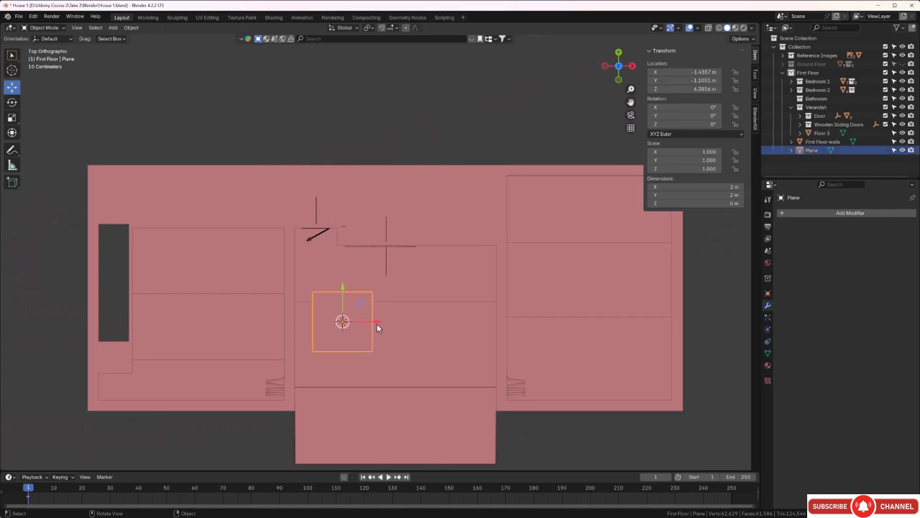
drag(376, 323, 227, 324)
drag(196, 287, 198, 251)
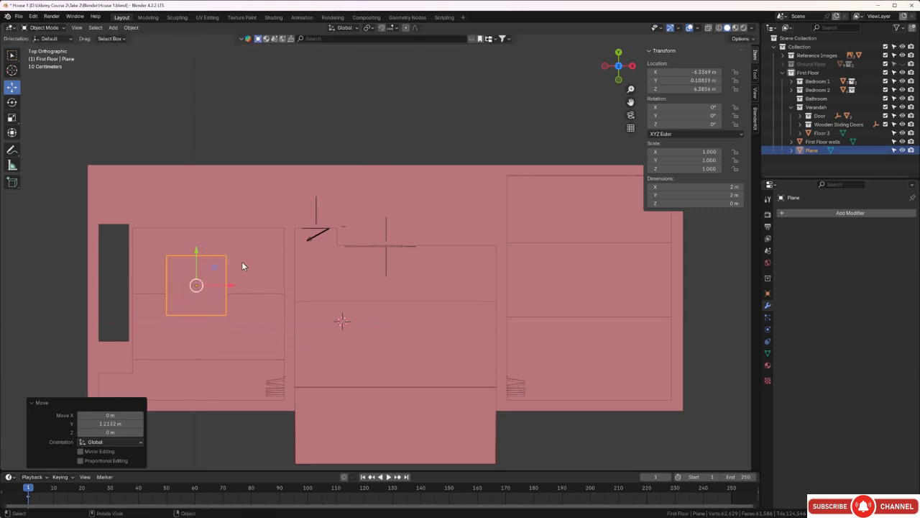
key(s)
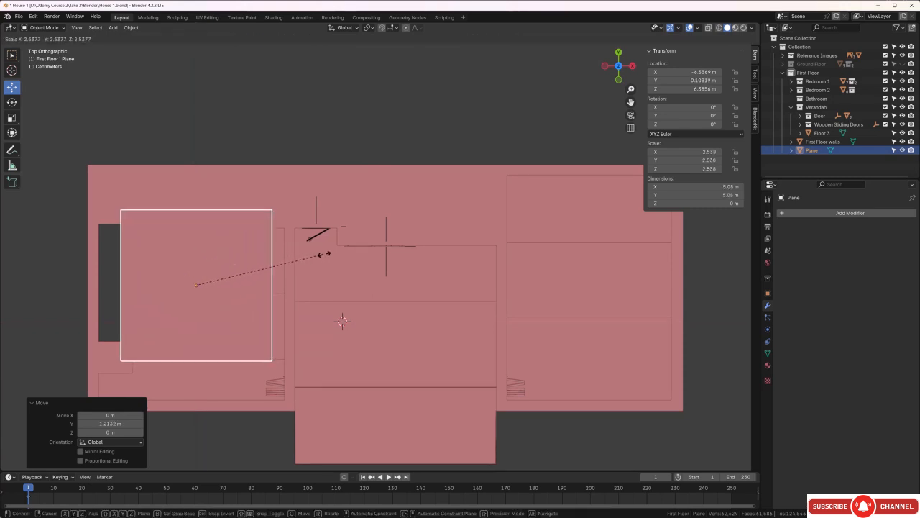
click(360, 253)
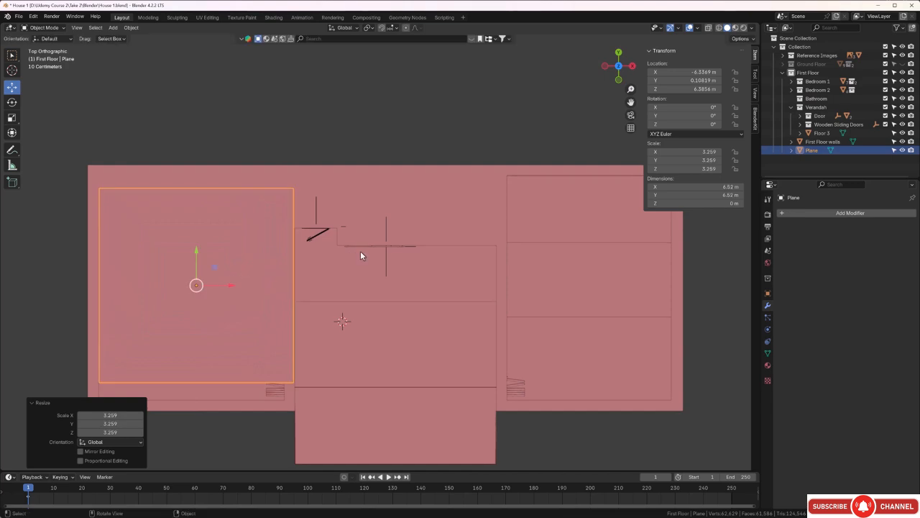
Step: Show the model in wireframe and enlarge the plane to about 8.2 m square
key(z)
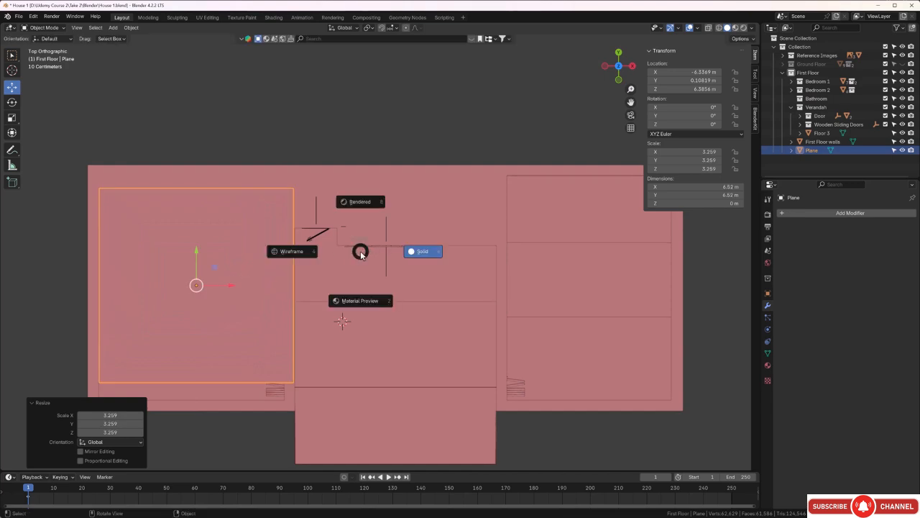
click(301, 252)
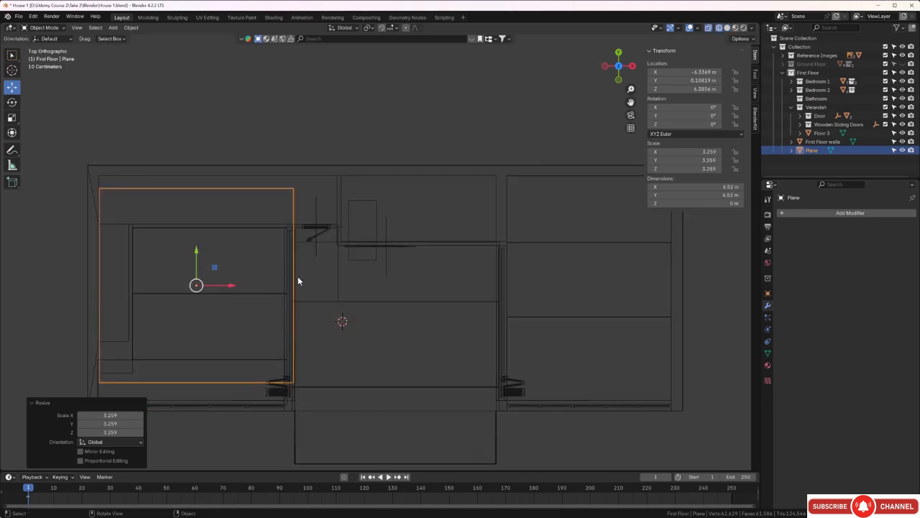
key(s)
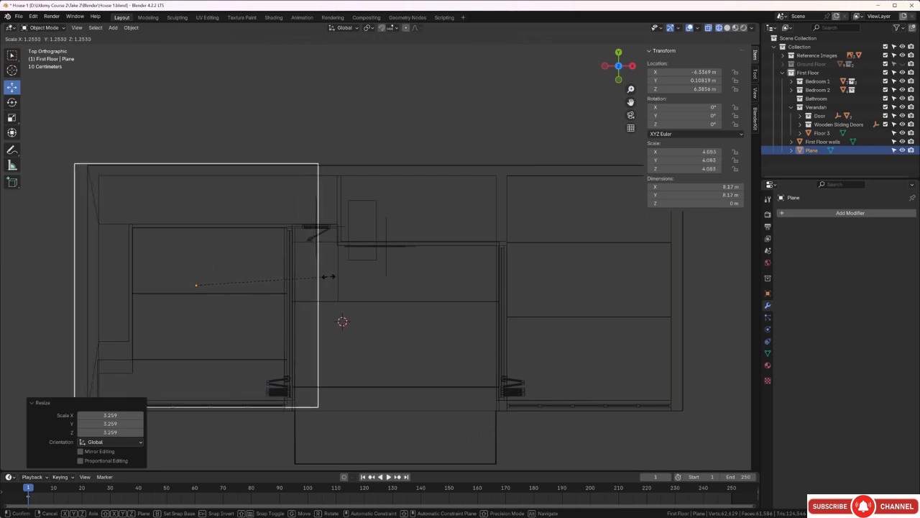
click(328, 276)
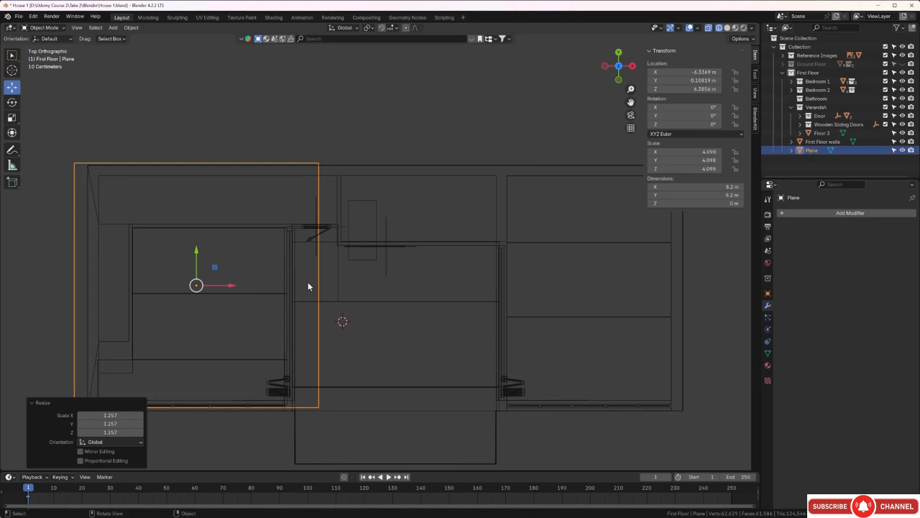
Step: In Edit Mode, move the plane's back edge outward about 0.23 m in Y and its outer side edge inward about 0.17 m in X
key(Tab)
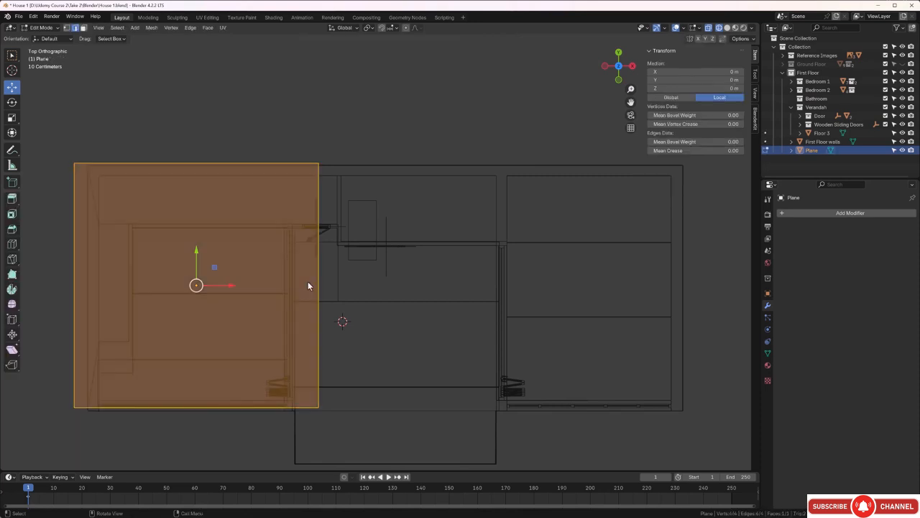
key(1)
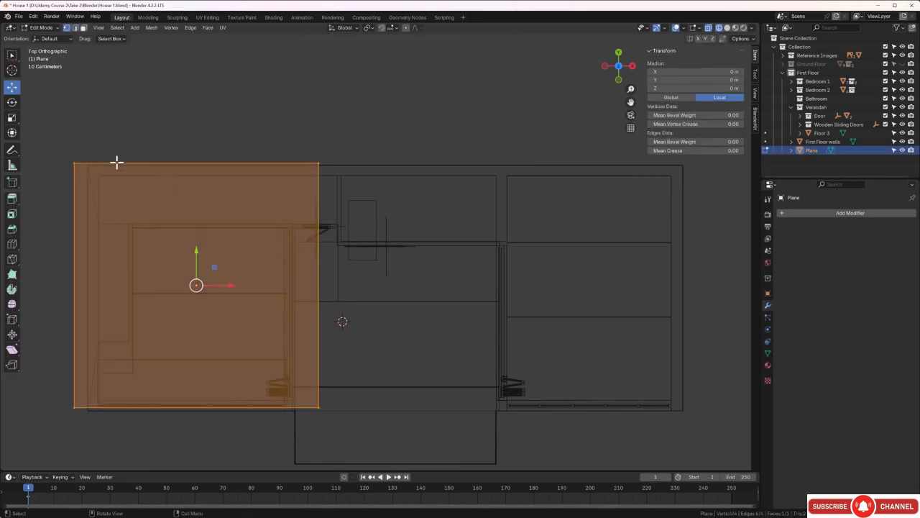
drag(63, 148, 333, 166)
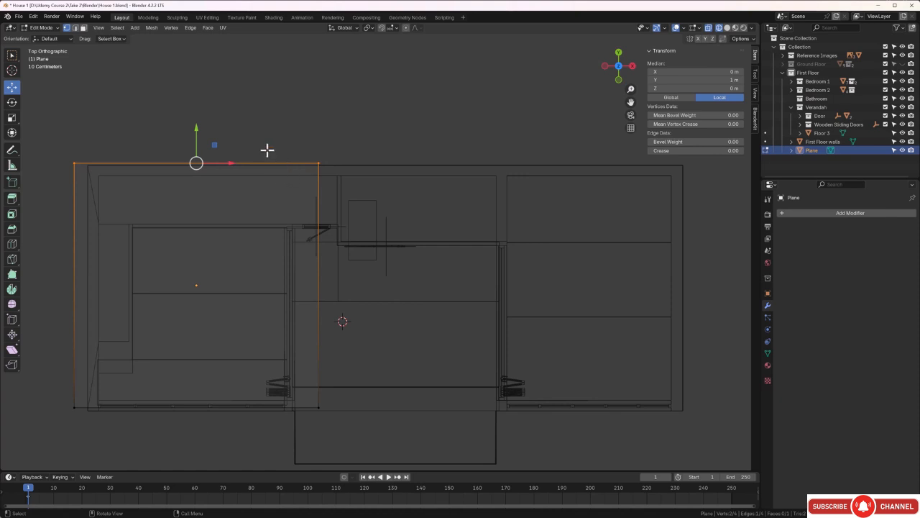
drag(198, 133, 198, 125)
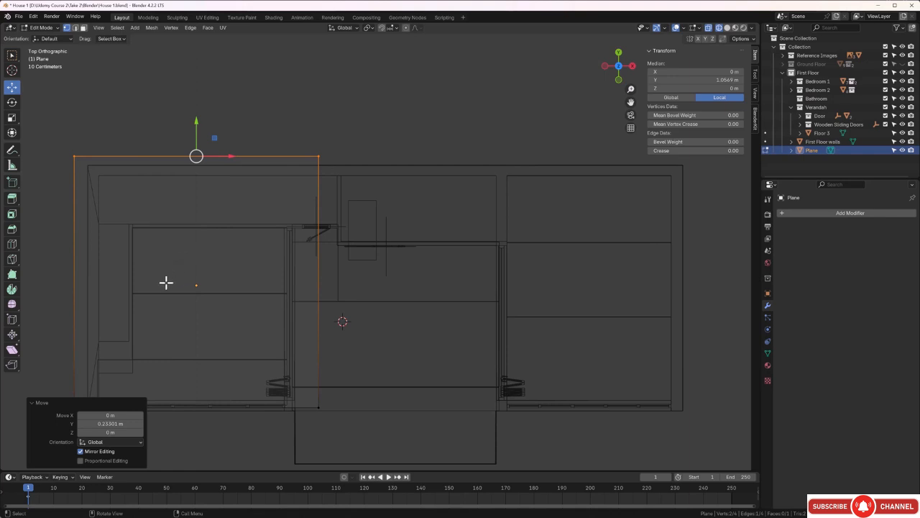
shift+middle_drag(166, 282, 257, 216)
drag(145, 73, 173, 350)
drag(201, 212, 207, 214)
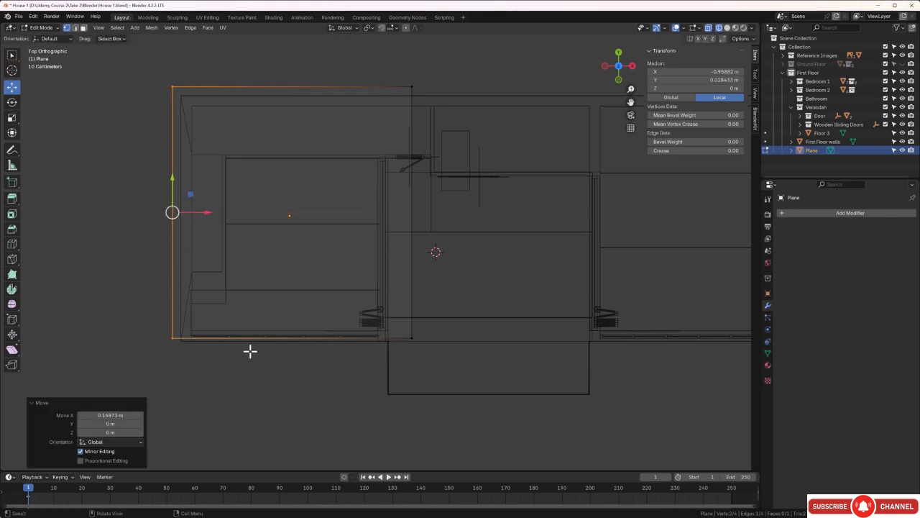
Step: Extend the plane's front edge about 0.41 m past the front wall and its verandah-side edge about 0.74 m to the inner wall corner
shift+click(412, 339)
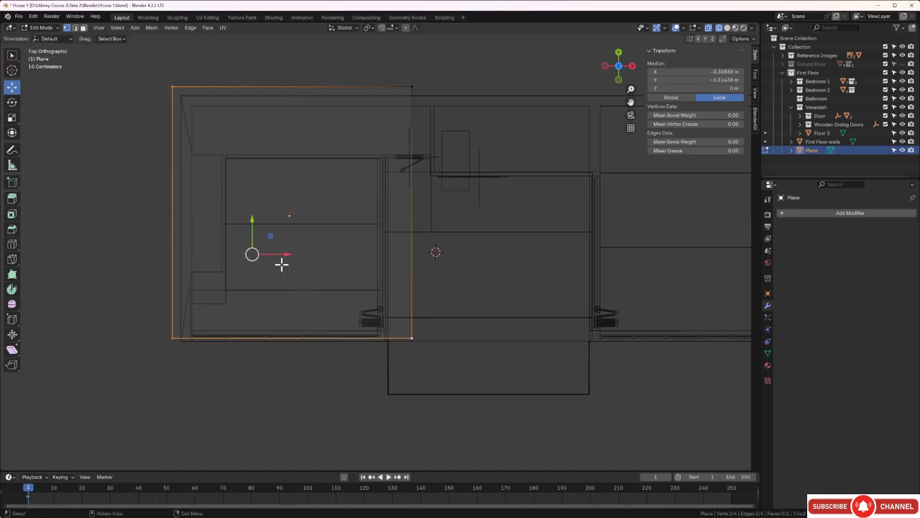
shift+click(172, 86)
drag(293, 305, 293, 319)
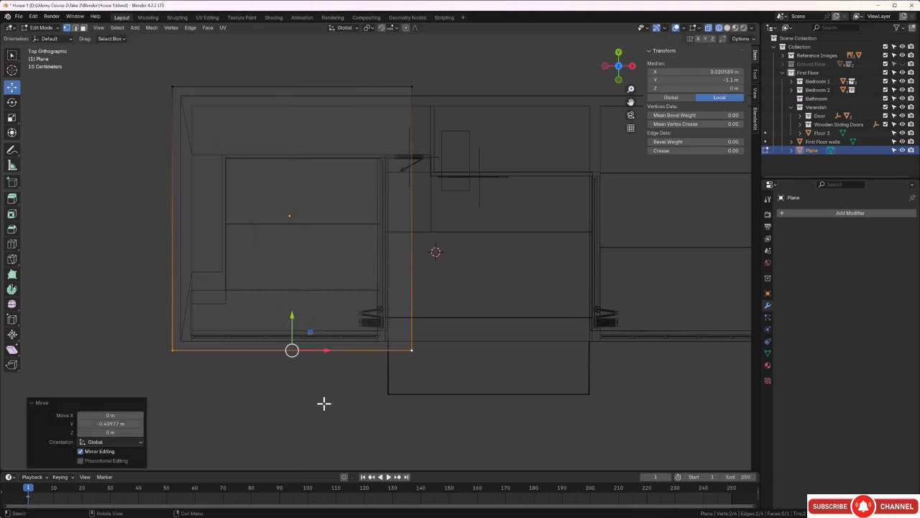
click(411, 350)
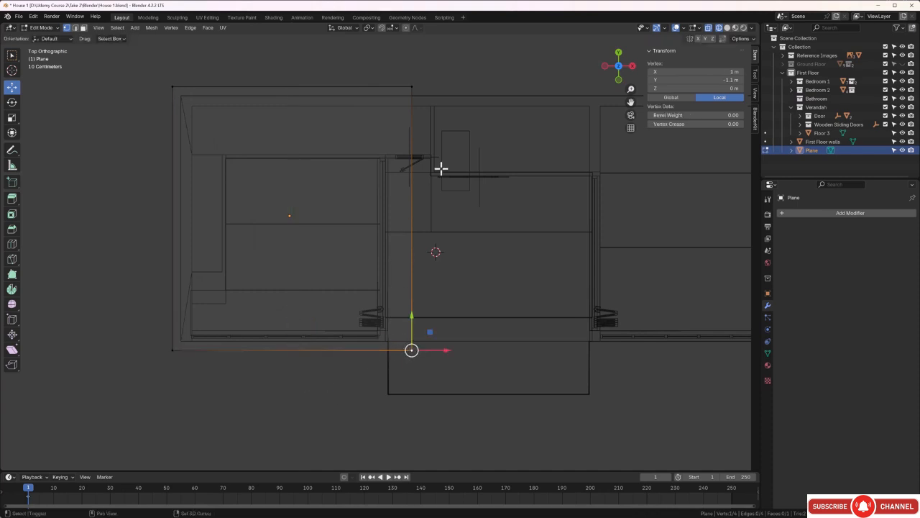
shift+click(411, 86)
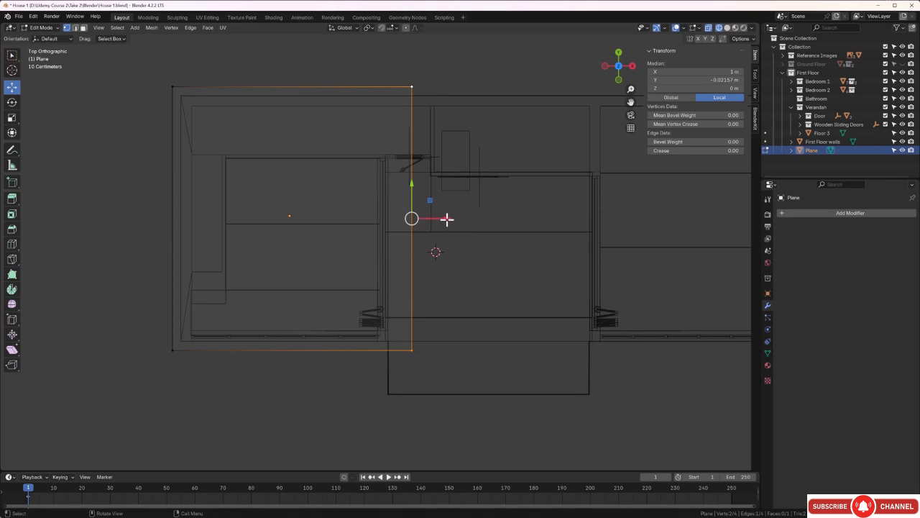
drag(445, 219, 470, 227)
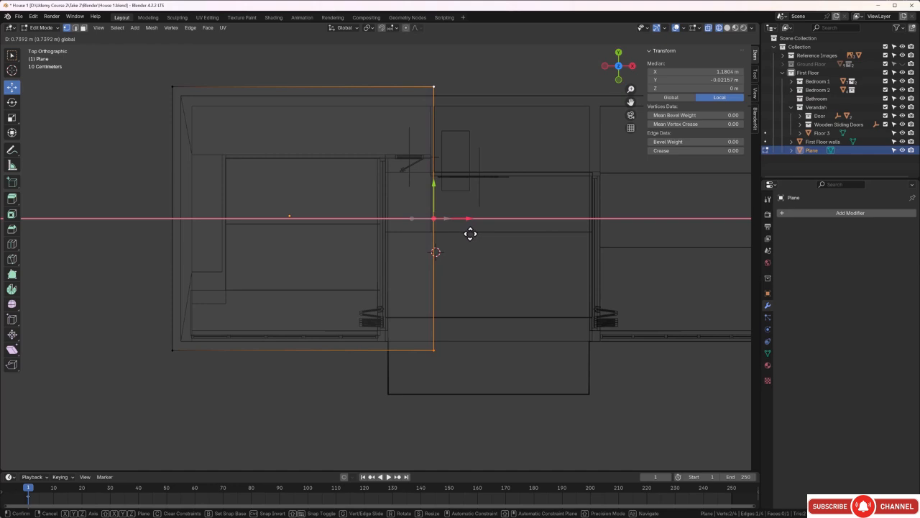
drag(470, 233, 470, 230)
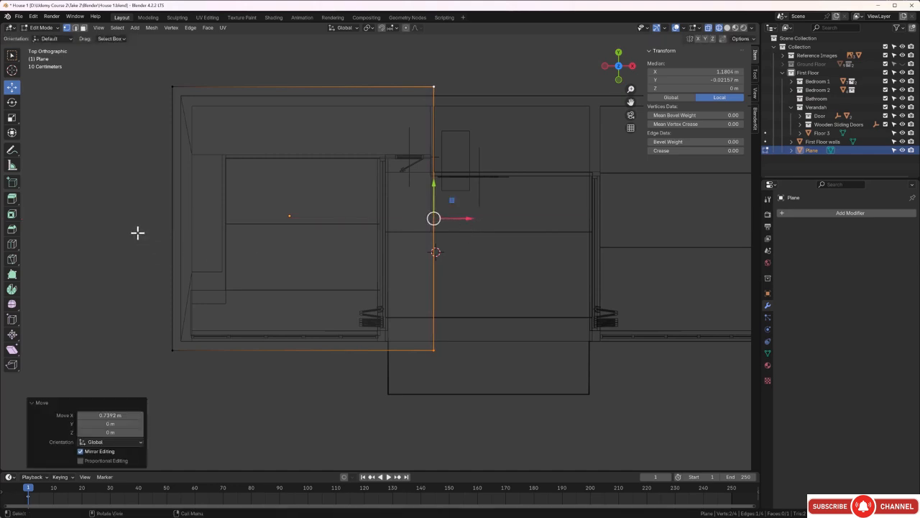
Step: Add two loop cuts running along the plane's X direction and slide them toward the back edge by a factor of about -0.6
key(2)
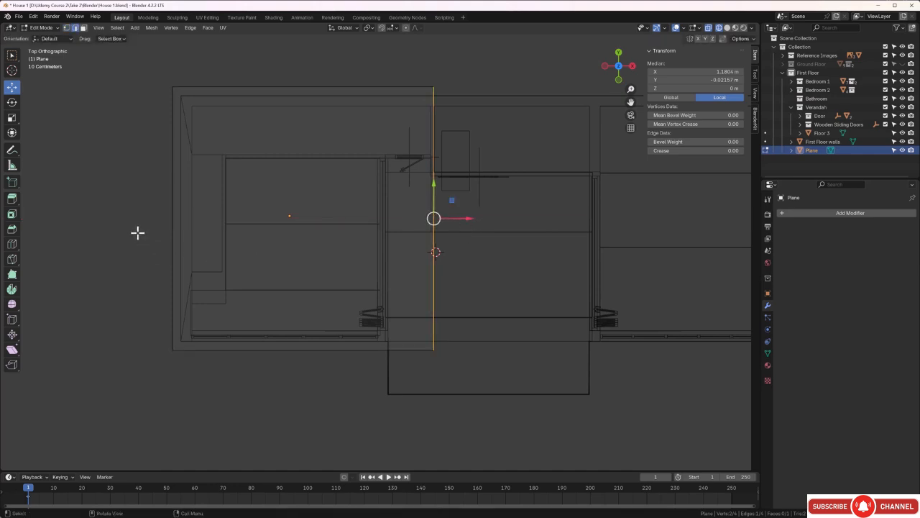
click(172, 176)
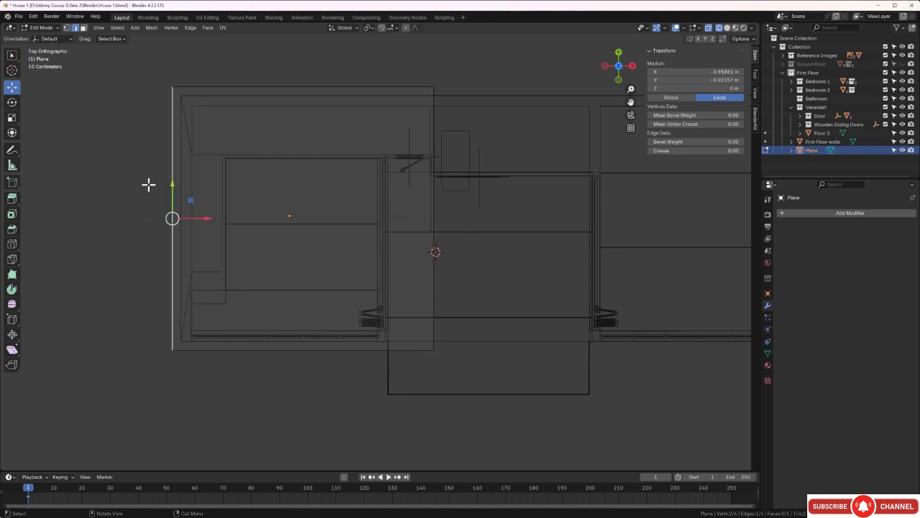
key(ctrl+r)
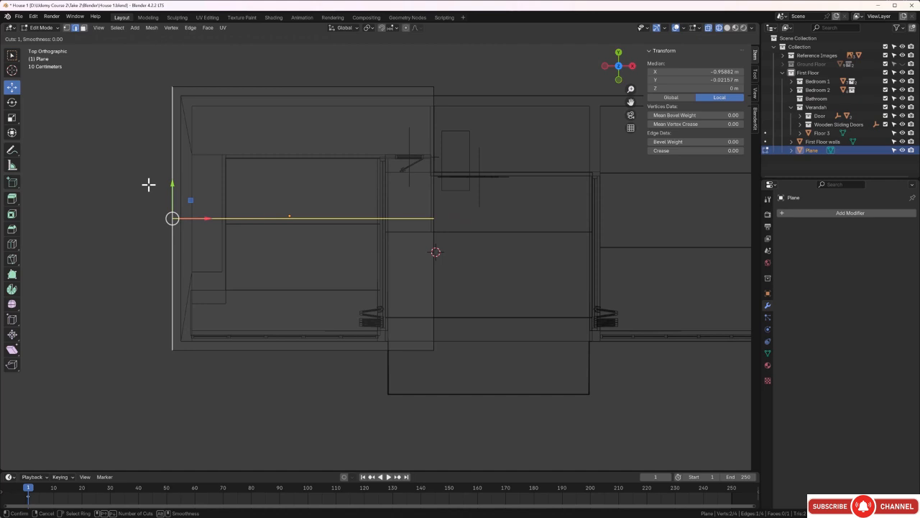
scroll(148, 184, up, 1)
click(148, 185)
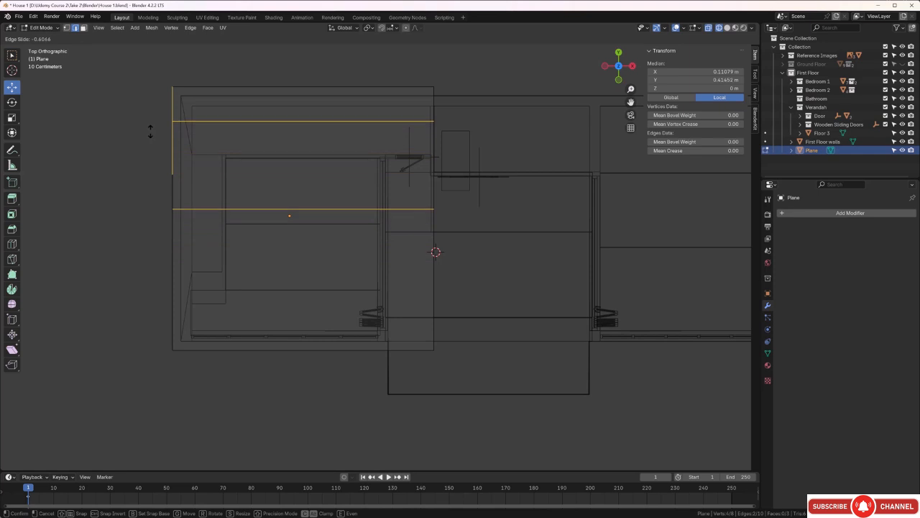
click(150, 131)
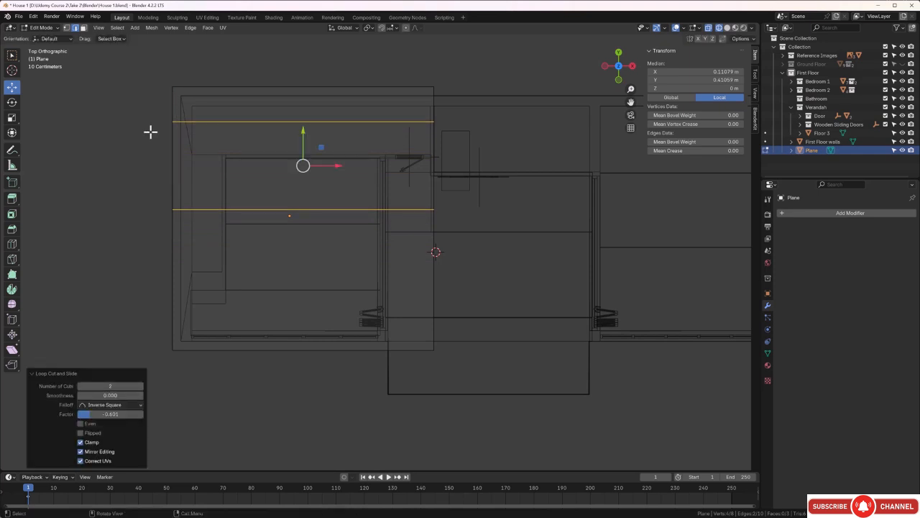
Step: Move the front one of the two loop cuts about 0.92 m in Y toward the verandah's back wall line
alt+click(273, 210)
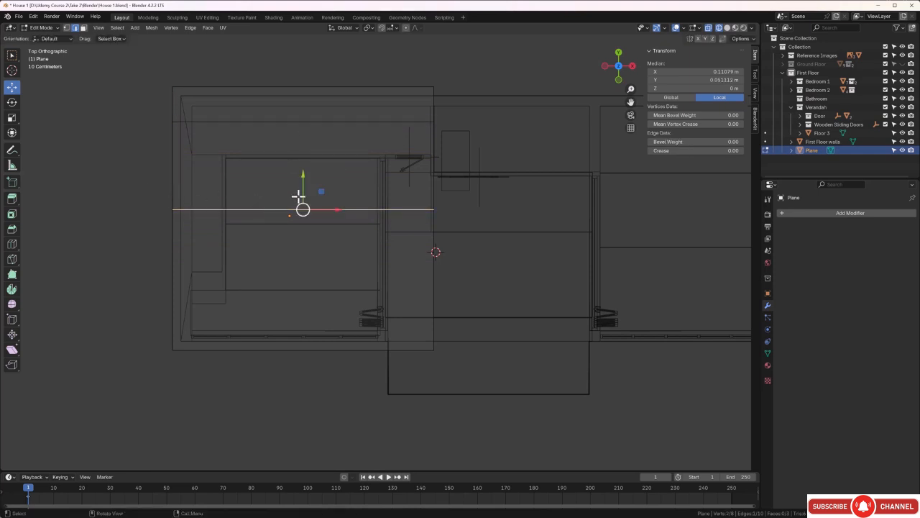
drag(302, 181, 304, 149)
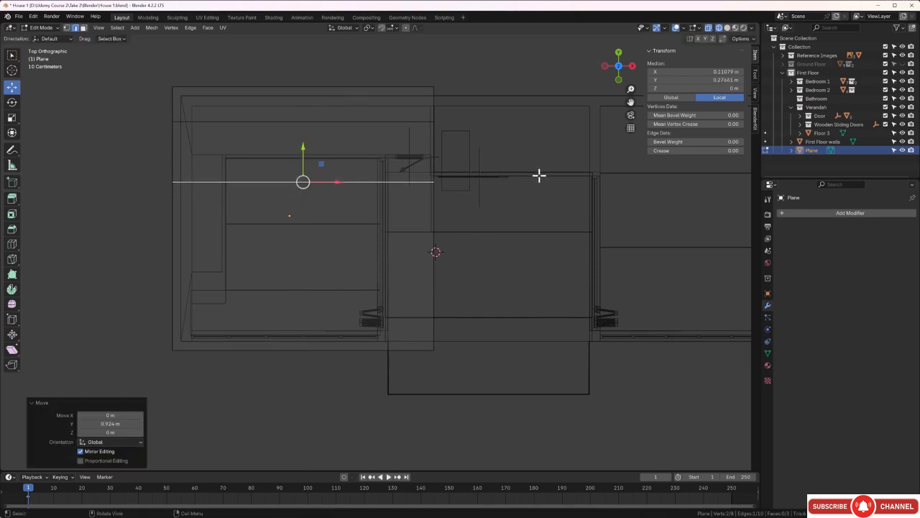
scroll(439, 187, up, 2)
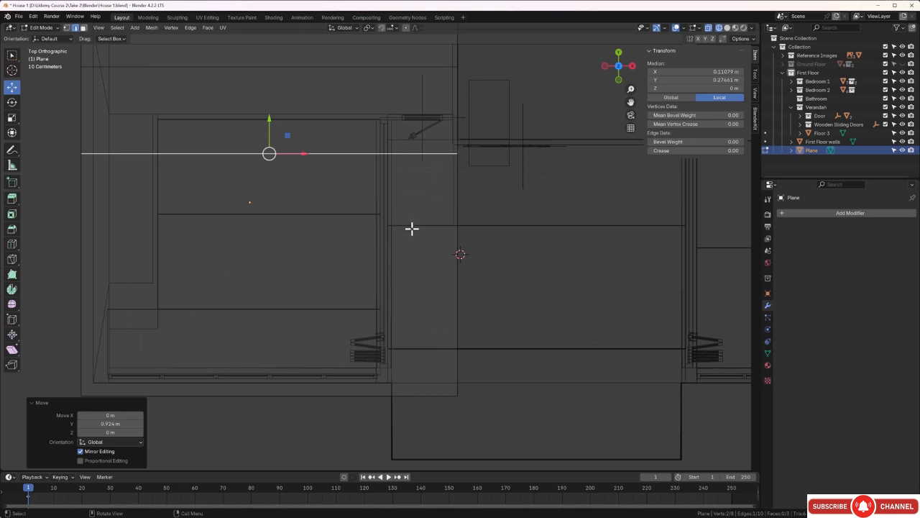
Step: Return the roof plane to Object Mode and switch the viewport to solid shading
scroll(409, 223, down, 2)
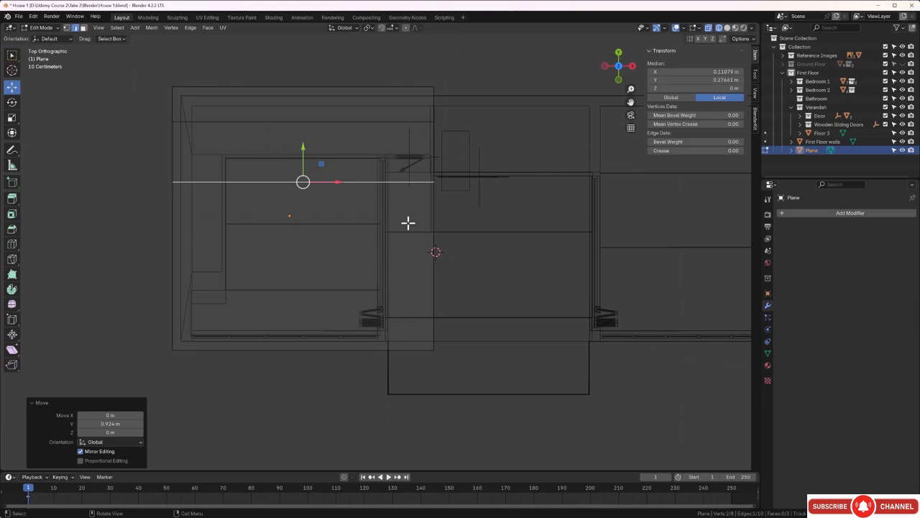
key(Tab)
middle_drag(403, 246, 445, 211)
key(z)
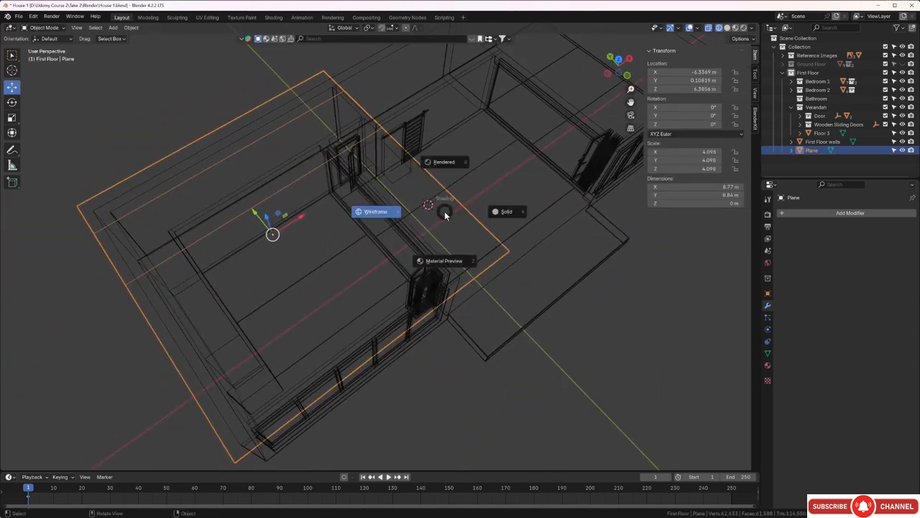
click(506, 215)
Step: Duplicate the roof plane about 11.71 m along X so the copy covers the right bedroom
middle_drag(374, 306, 324, 285)
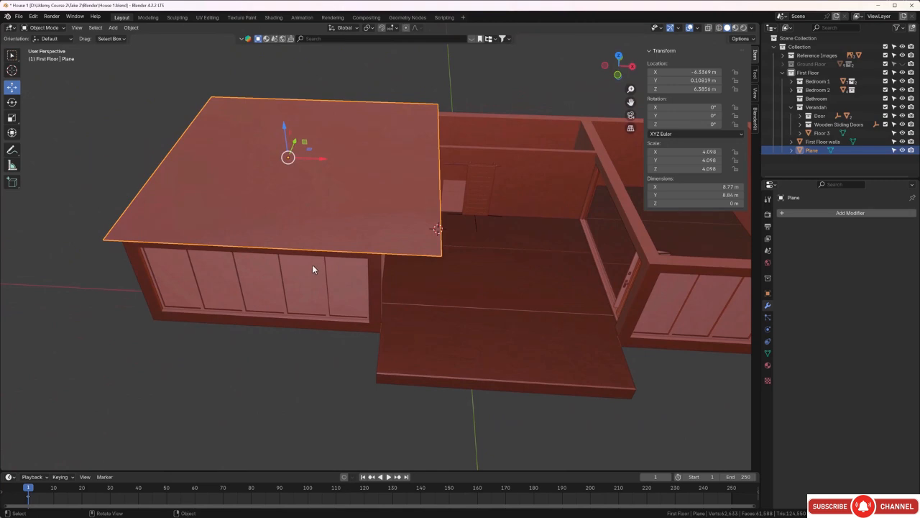
scroll(312, 266, down, 2)
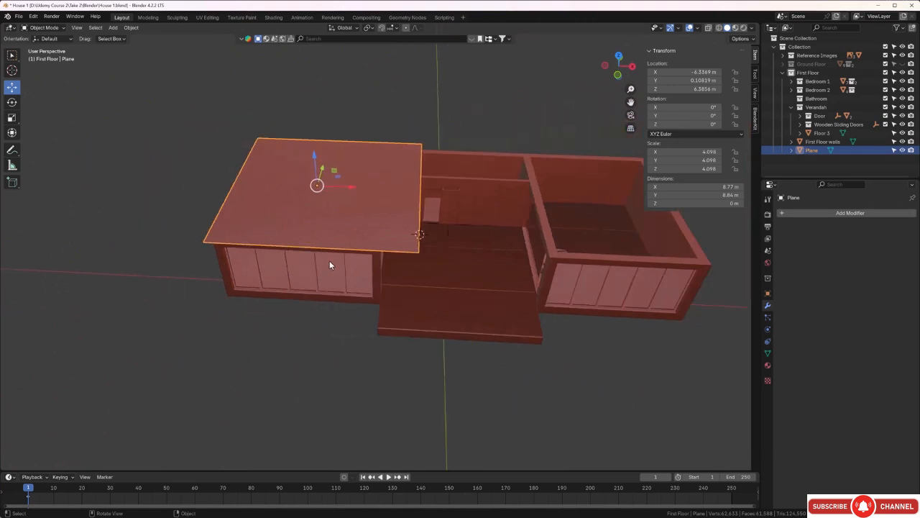
shift+middle_drag(329, 265, 256, 255)
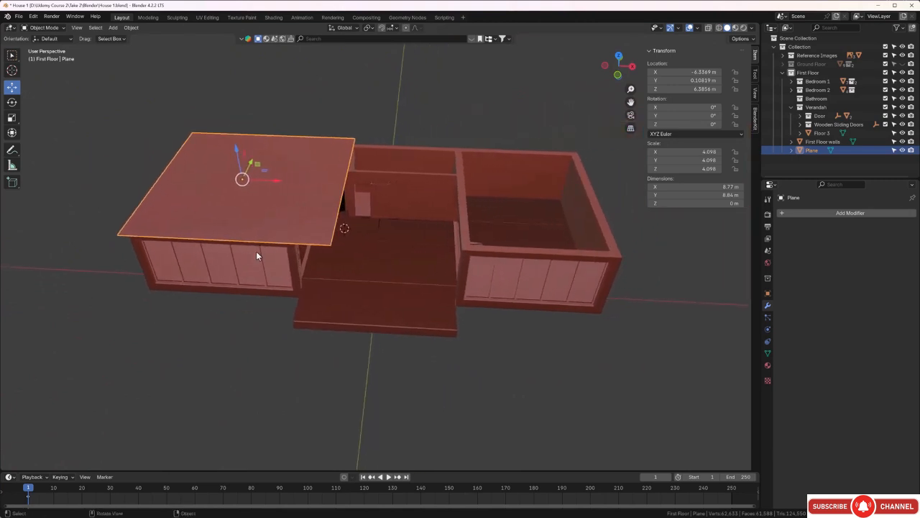
key(shift+d)
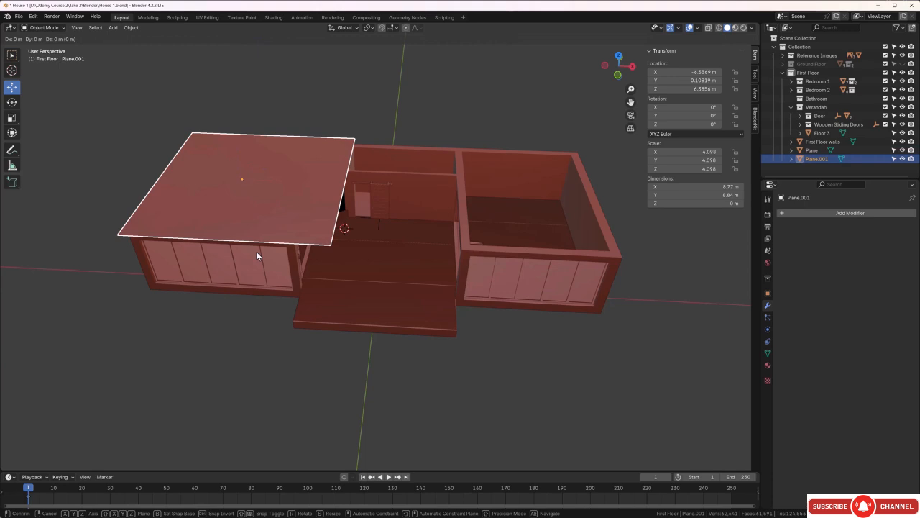
key(x)
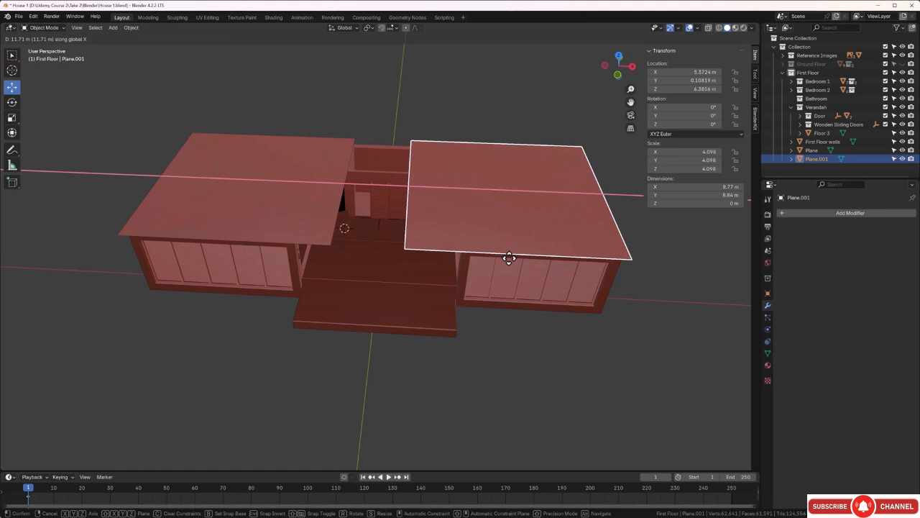
click(509, 258)
Step: In wireframe top view, move the copied plane's verandah-side edge vertices about 2.04 m and a further 0.02 m in X toward the right bedroom
key(KP_7)
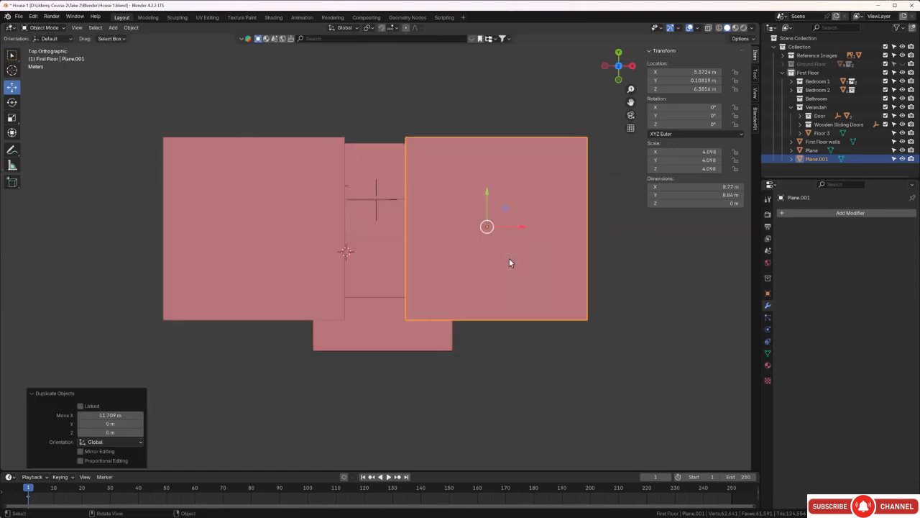
key(z)
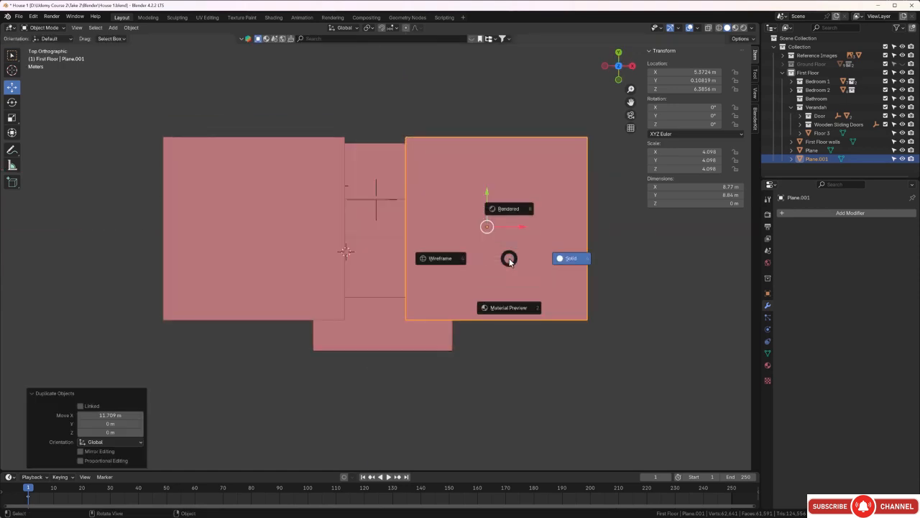
click(450, 262)
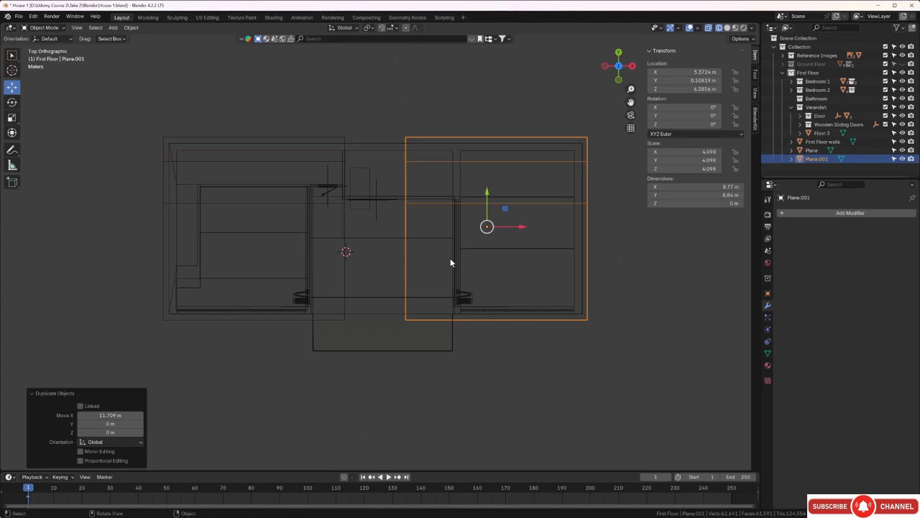
key(Tab)
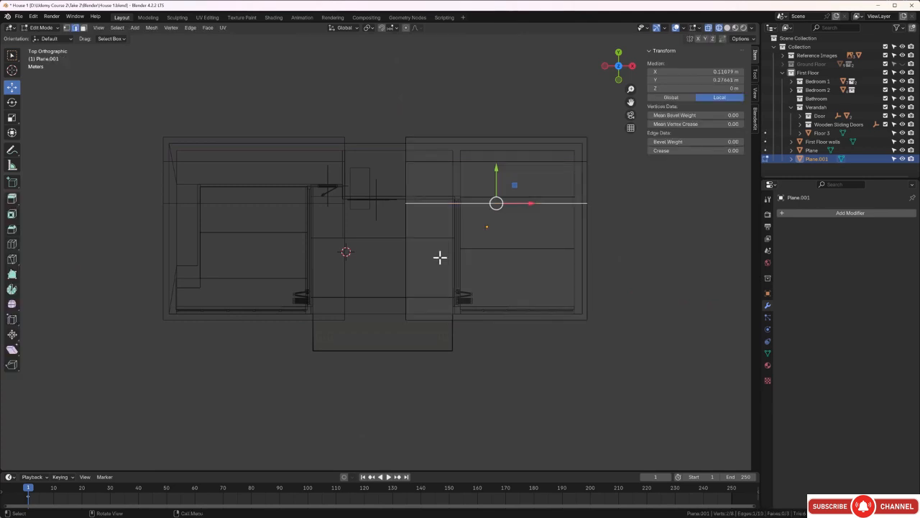
key(1)
drag(393, 122, 410, 300)
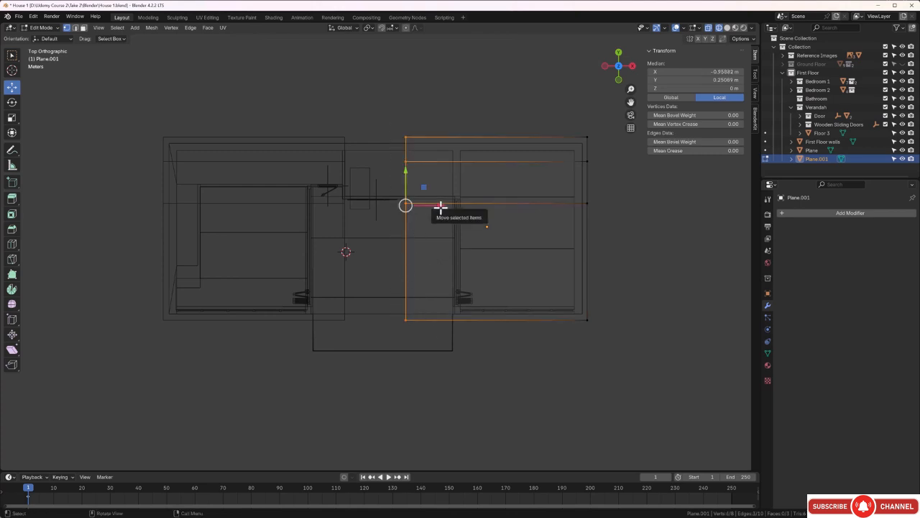
drag(438, 208, 483, 205)
scroll(462, 243, up, 4)
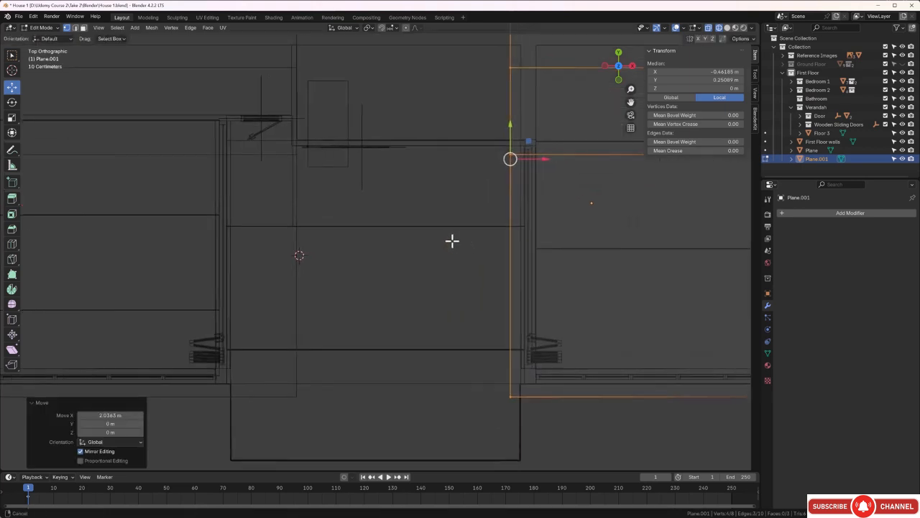
key(g)
key(x)
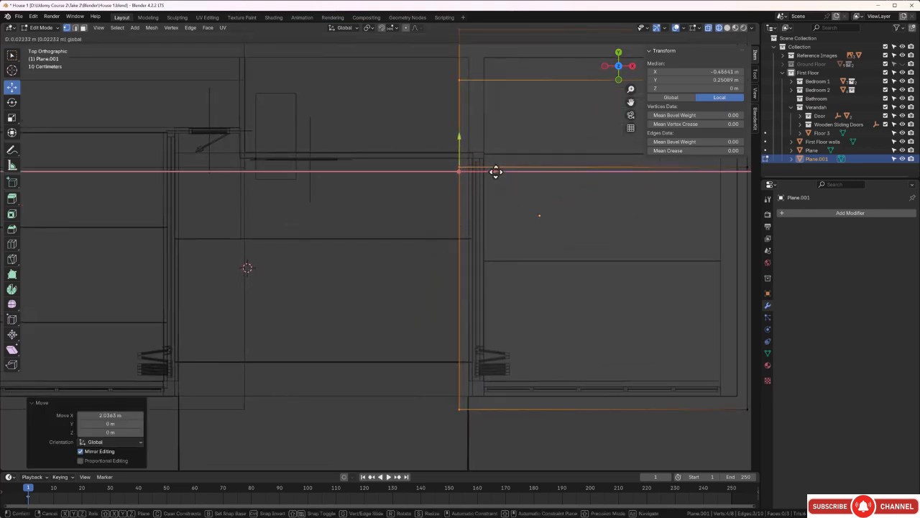
click(456, 170)
scroll(407, 313, down, 3)
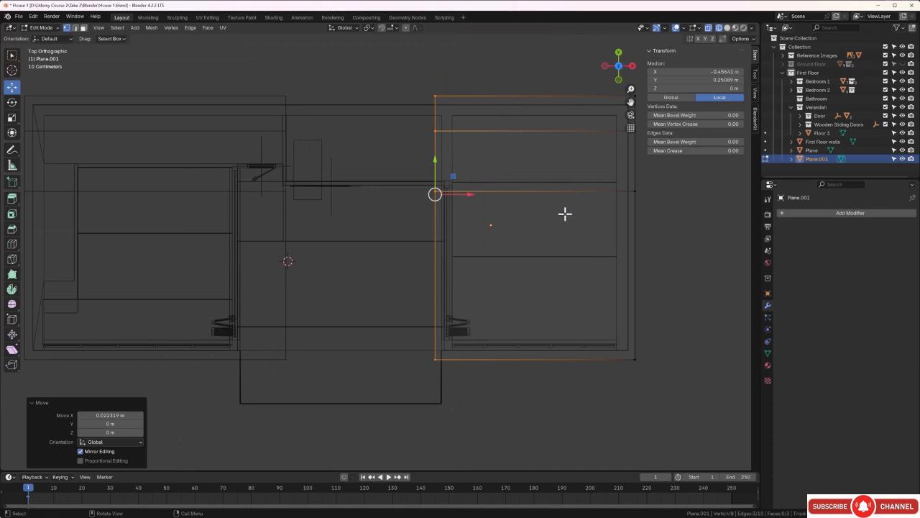
Step: Move the copy's outer side edge slightly outward in X to make it about 6.78 m wide, and return to Object Mode with solid shading
shift+middle_drag(608, 226, 503, 228)
drag(517, 85, 546, 385)
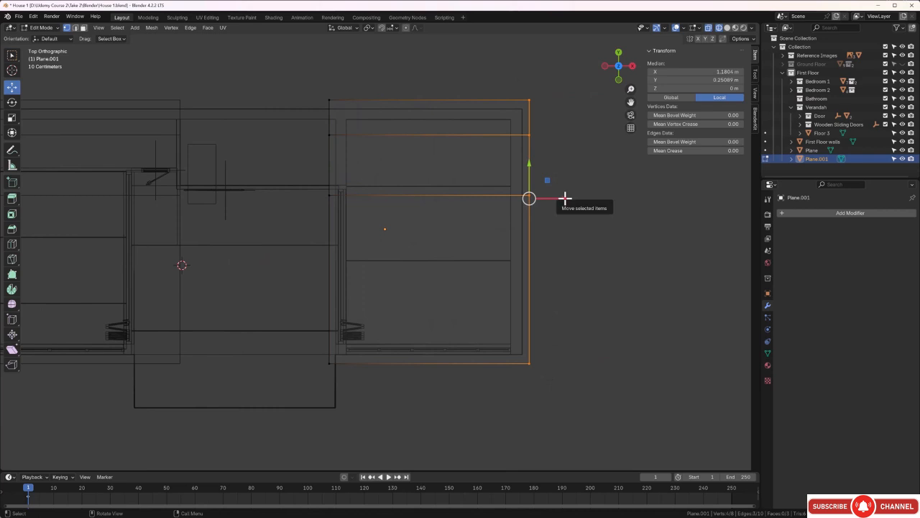
drag(565, 198, 611, 252)
click(611, 253)
middle_drag(478, 251, 486, 204)
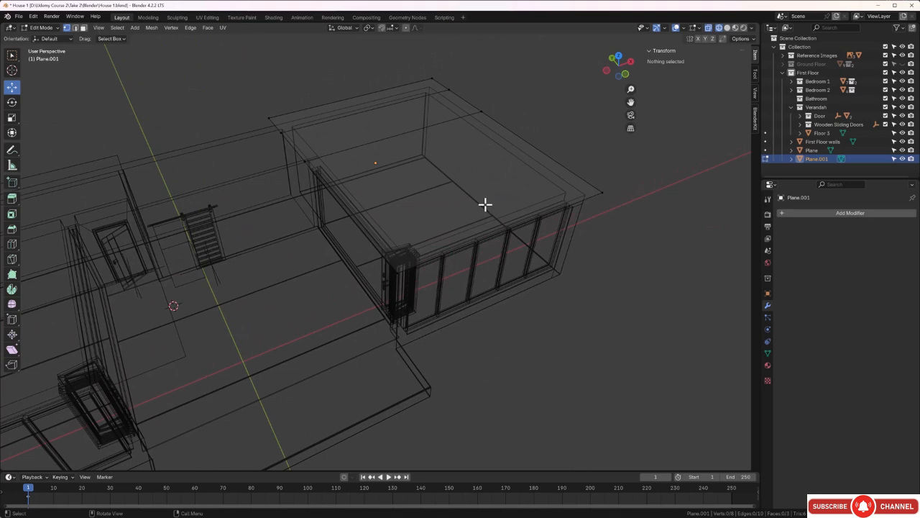
key(z)
click(540, 203)
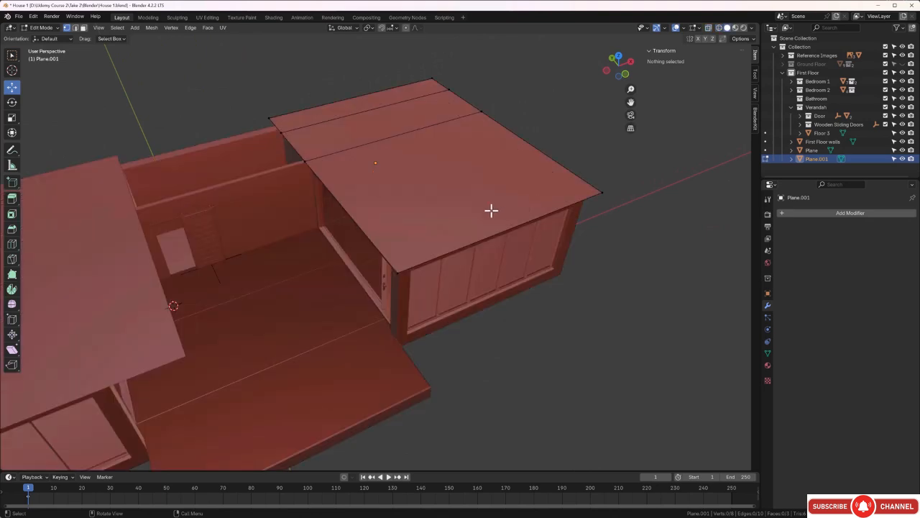
key(Tab)
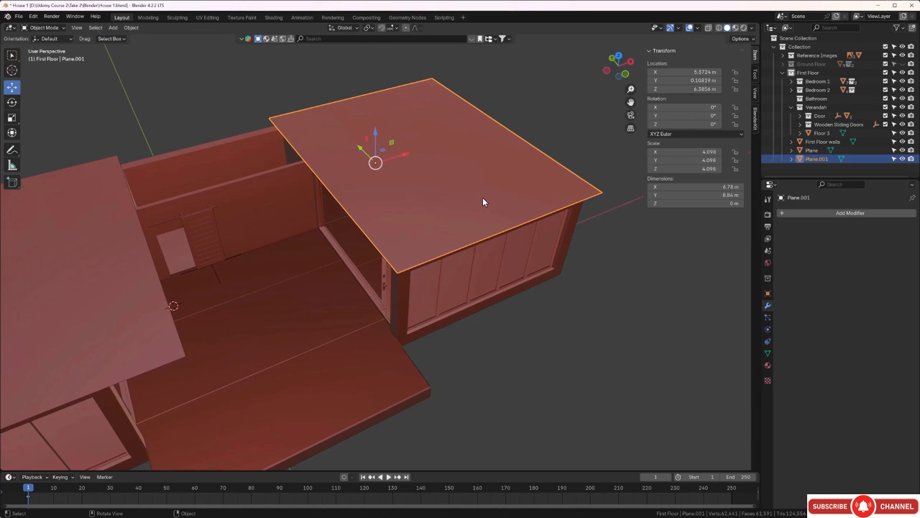
Step: Apply Rotation & Scale to the right roof plane and to the left roof plane
key(ctrl+a)
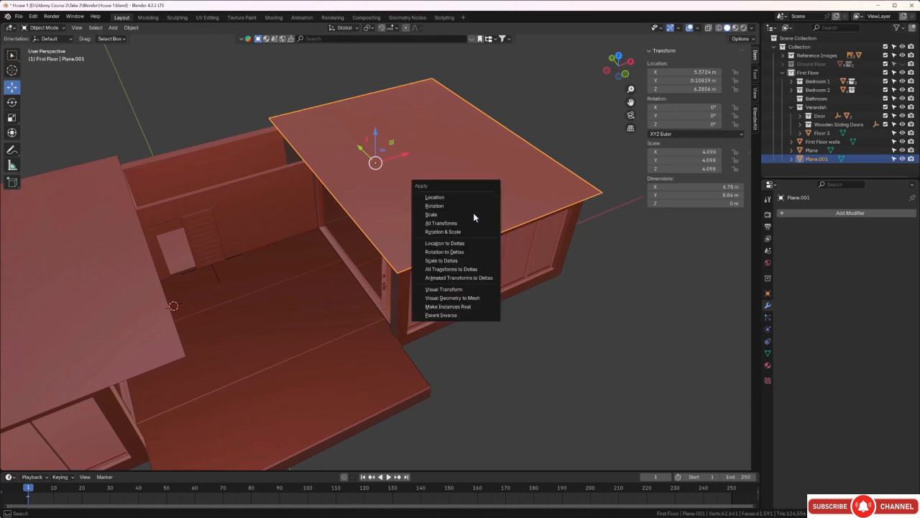
click(463, 231)
click(510, 350)
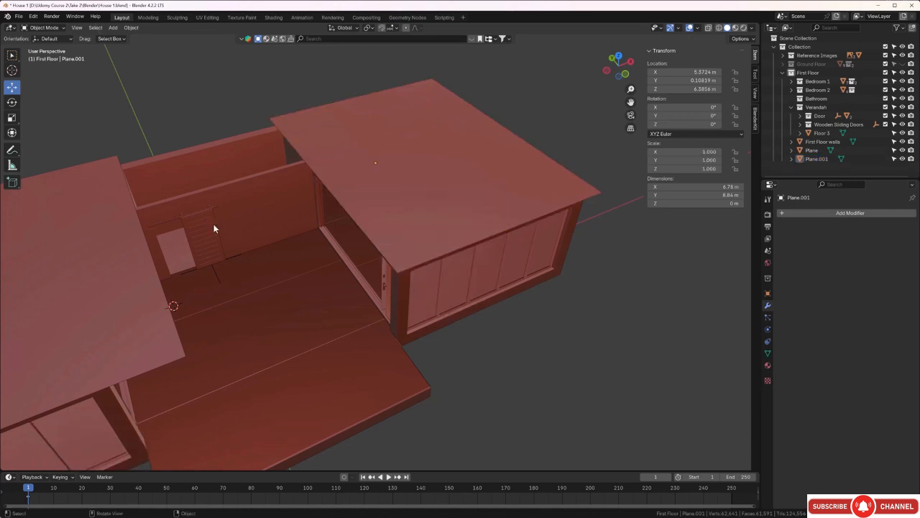
click(48, 249)
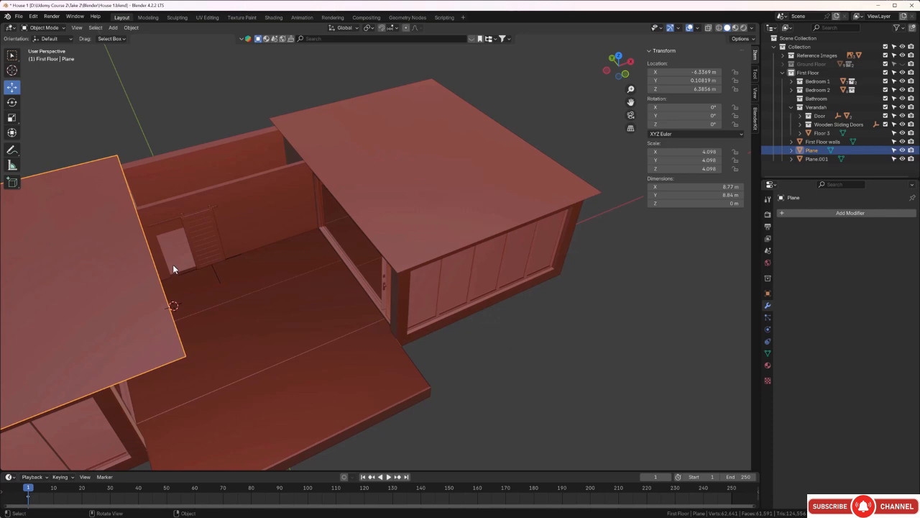
key(ctrl+a)
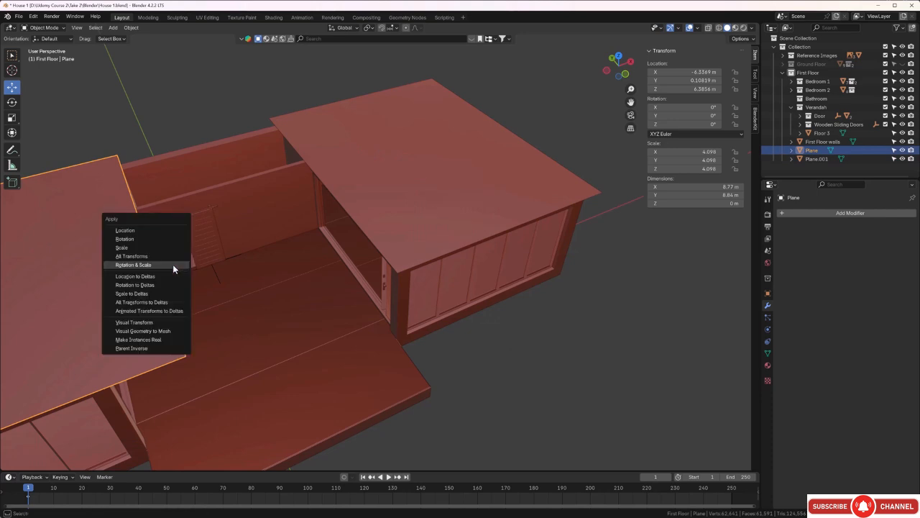
click(172, 264)
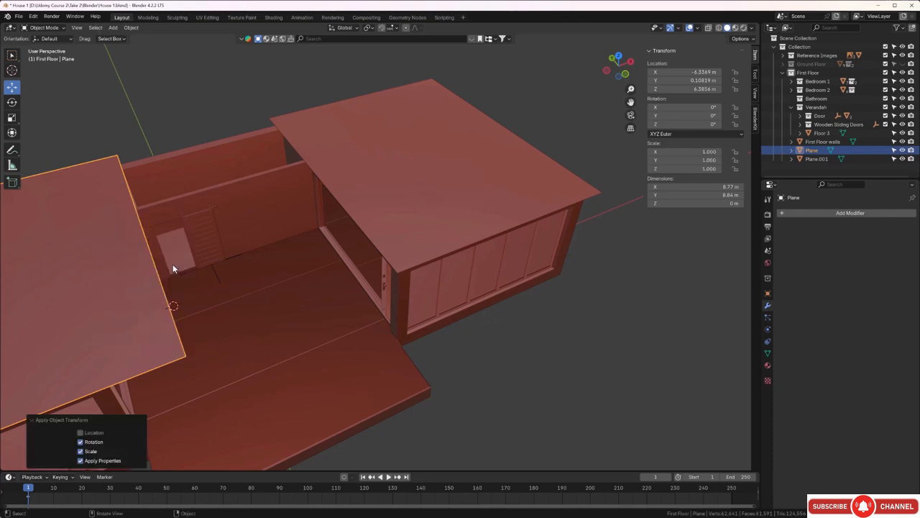
click(473, 367)
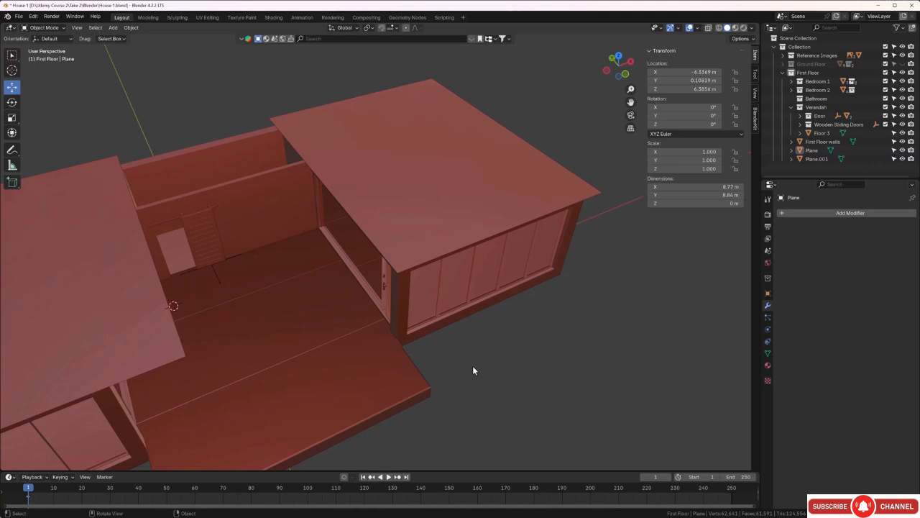
Step: Join the left and right roof planes into a single object, with the right plane as the active one
click(433, 215)
click(532, 389)
middle_drag(533, 389, 488, 368)
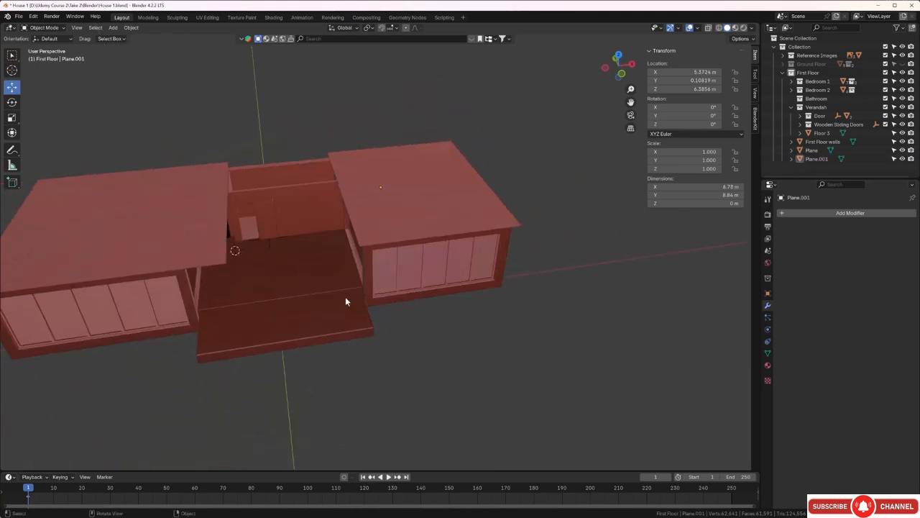
click(202, 225)
shift+click(371, 210)
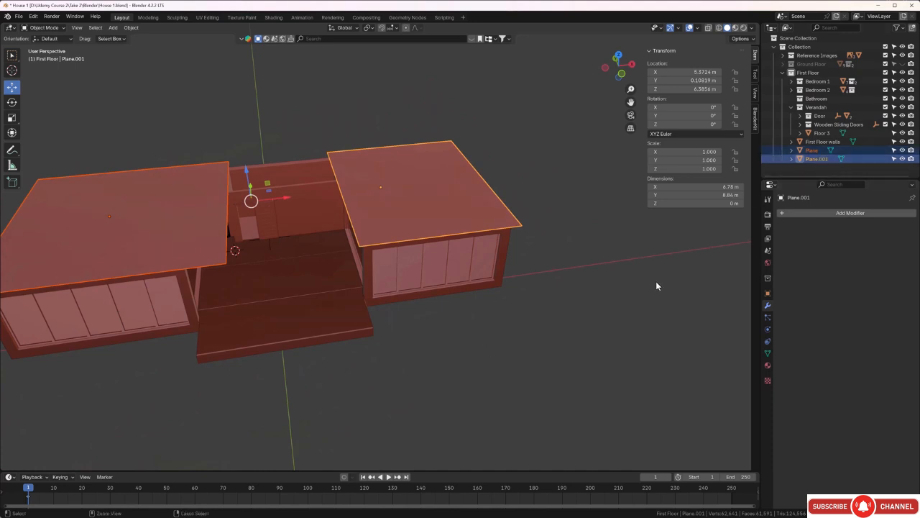
key(ctrl+j)
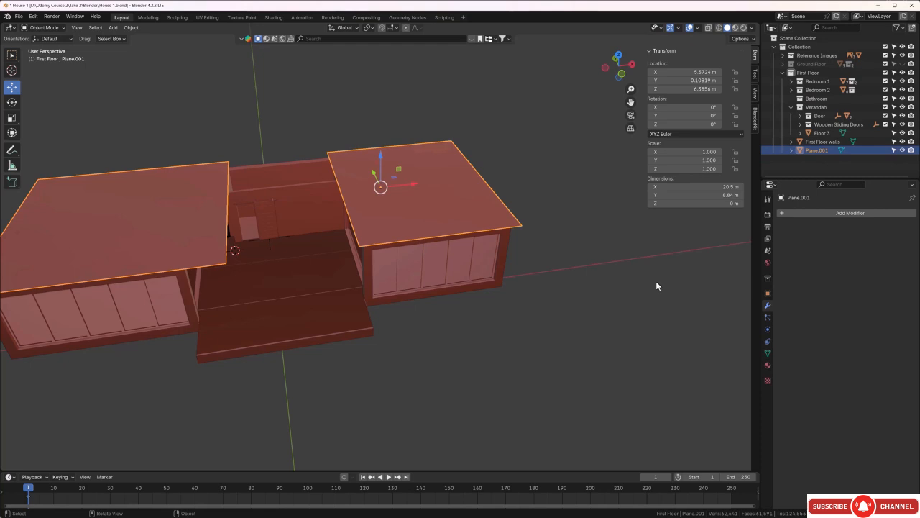
double_click(831, 152)
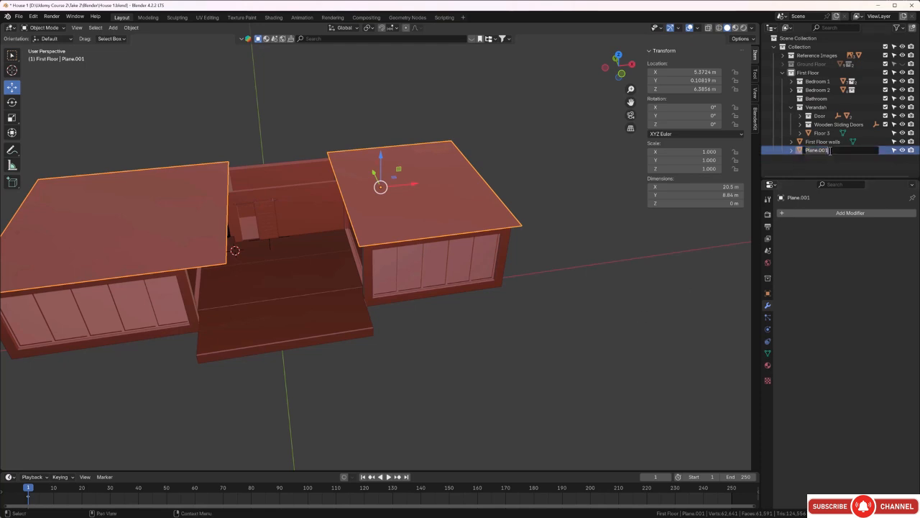
key(BackSpace)
text(F)
key(Return)
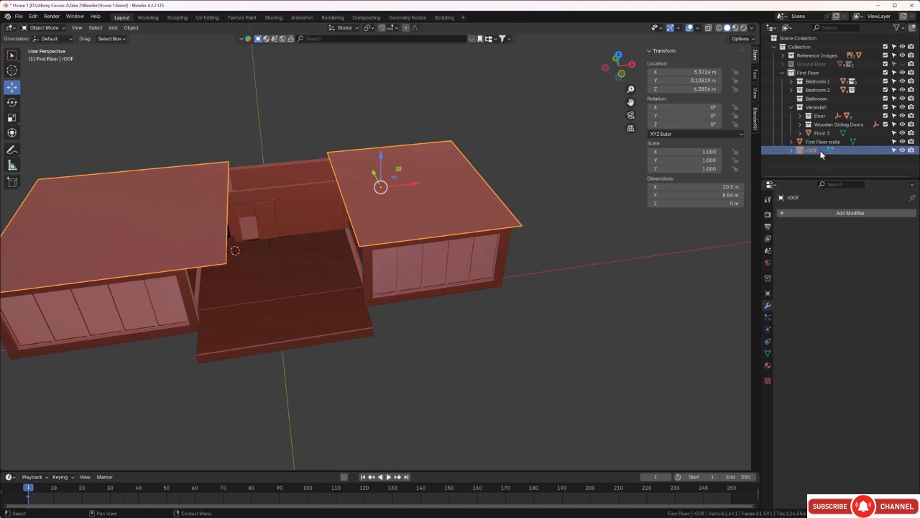
Step: Rename the joined plane object as Roof
double_click(820, 150)
text(Roof)
key(Return)
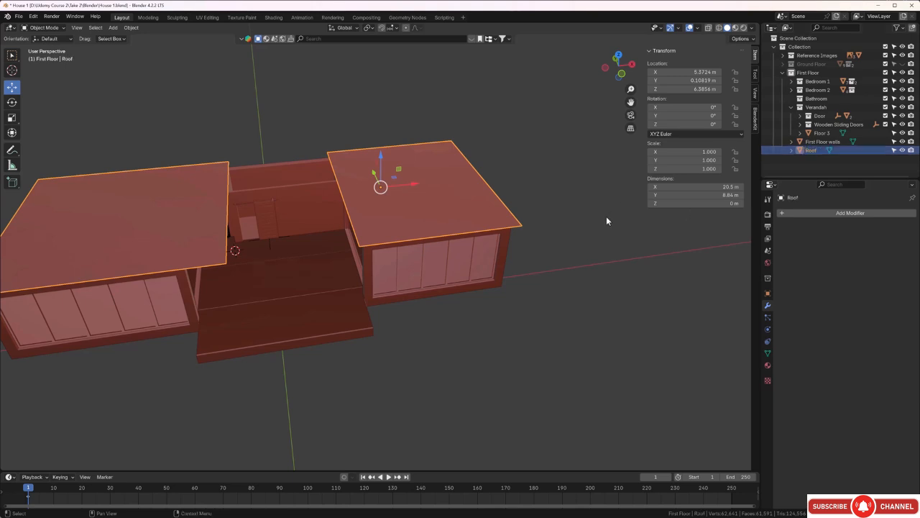
Step: Enter Edit Mode on the Roof object, clear its selection and switch to face selection
click(559, 329)
middle_drag(514, 332, 486, 329)
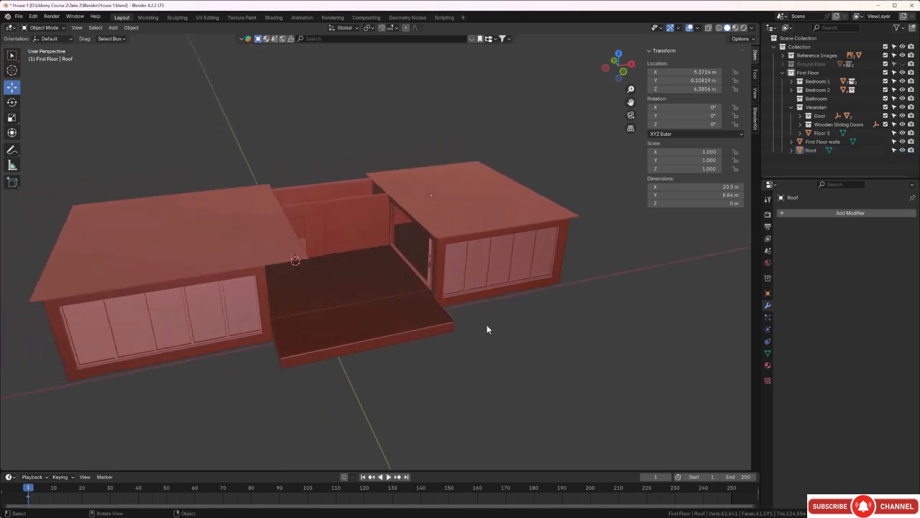
click(435, 200)
scroll(435, 201, up, 2)
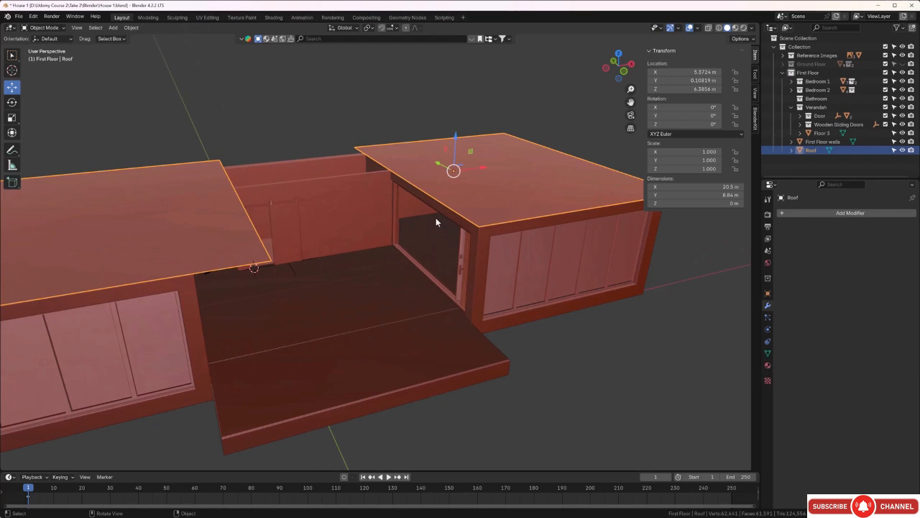
key(Tab)
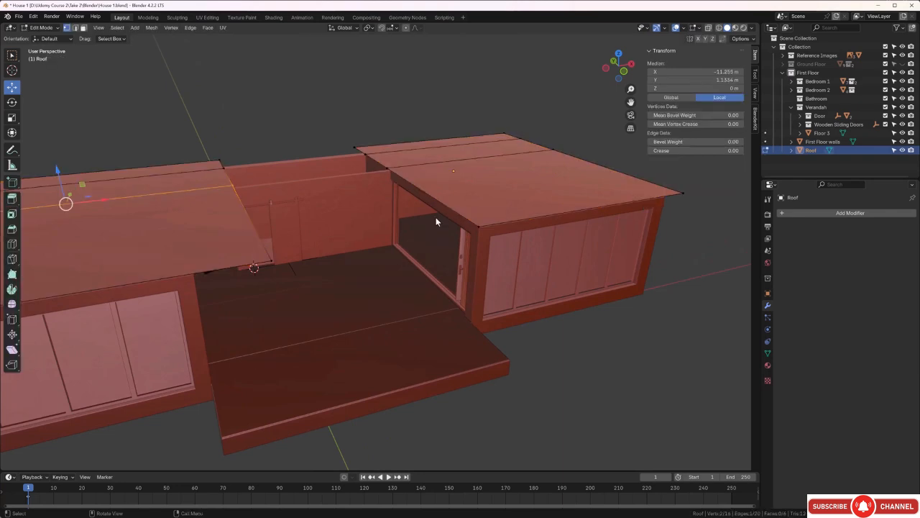
key(alt+a)
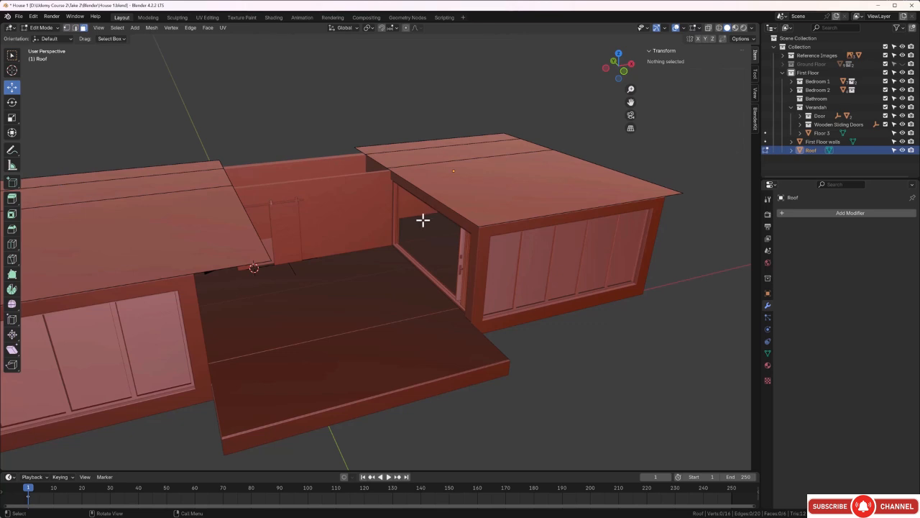
Step: Try to extrude all the roof faces upward with a free move of about 0.24 m in height, and undo the extrusion
key(a)
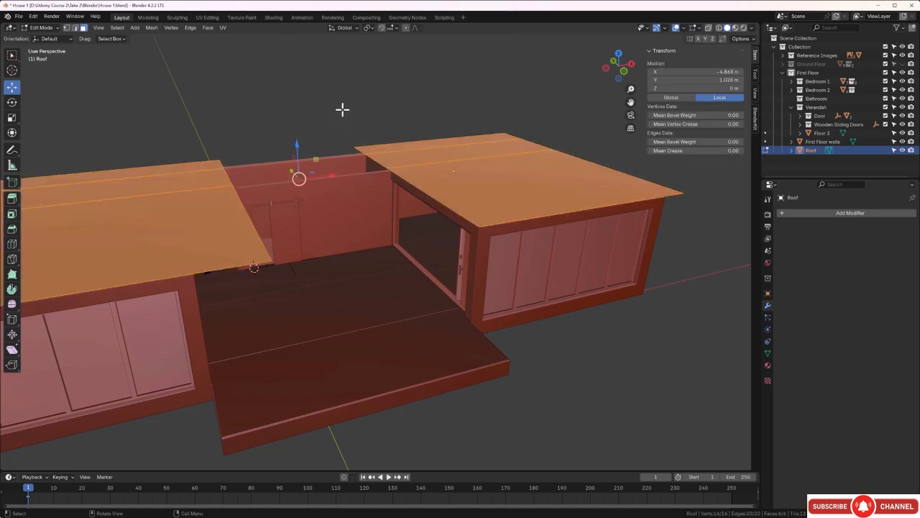
key(g)
key(z)
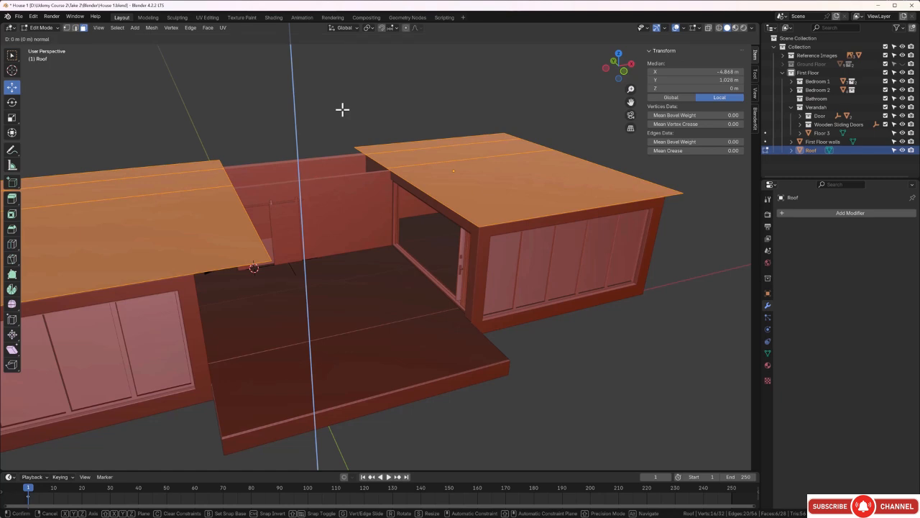
key(z)
key(z)
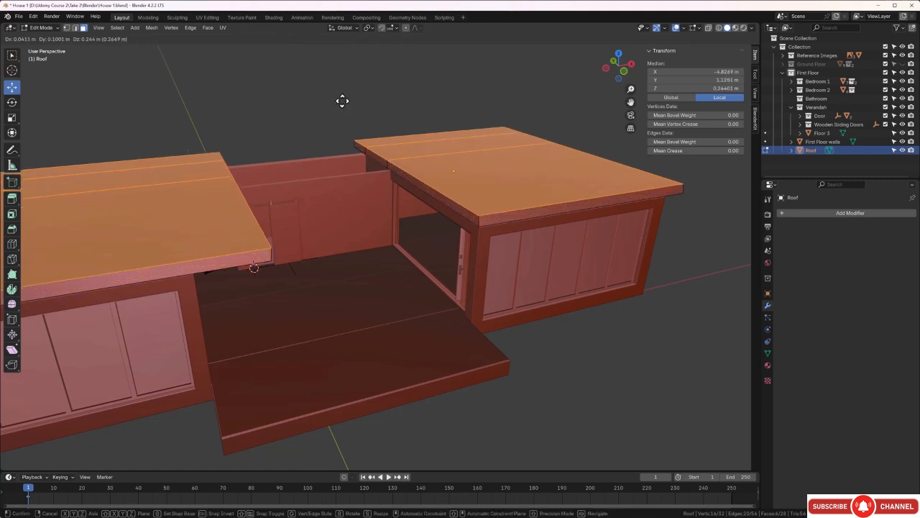
click(342, 101)
middle_drag(349, 165, 325, 148)
scroll(251, 159, up, 5)
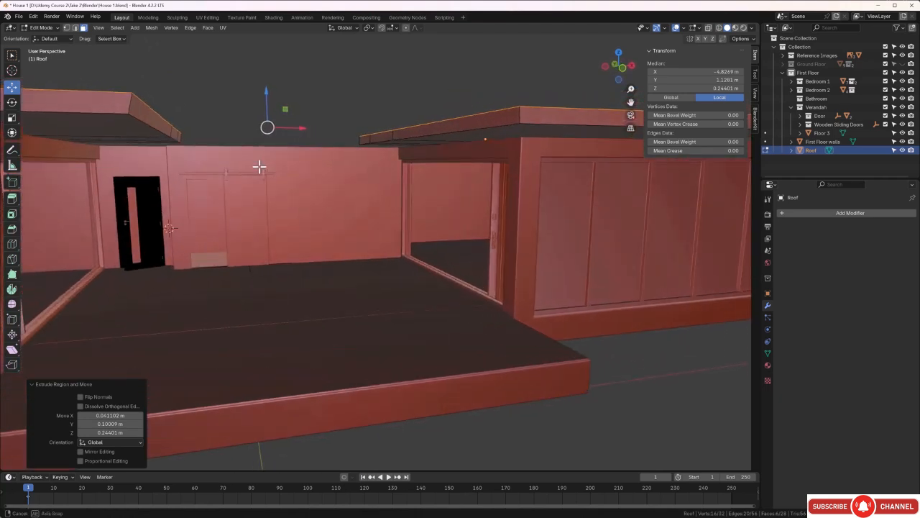
key(ctrl+z)
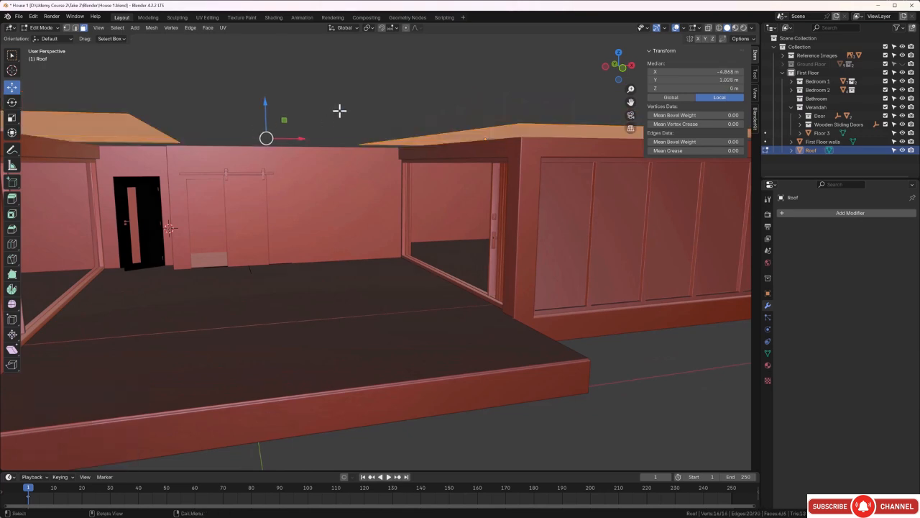
Step: Extrude all the roof faces straight up about 0.31 m, raise the extruded top to a thickness of about 0.33 m, and clear the selection
key(e)
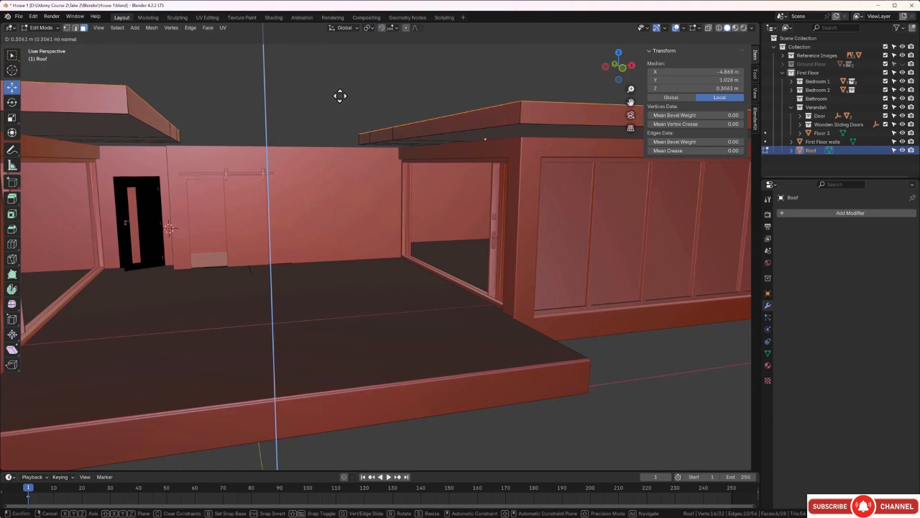
click(340, 96)
middle_drag(414, 154, 429, 175)
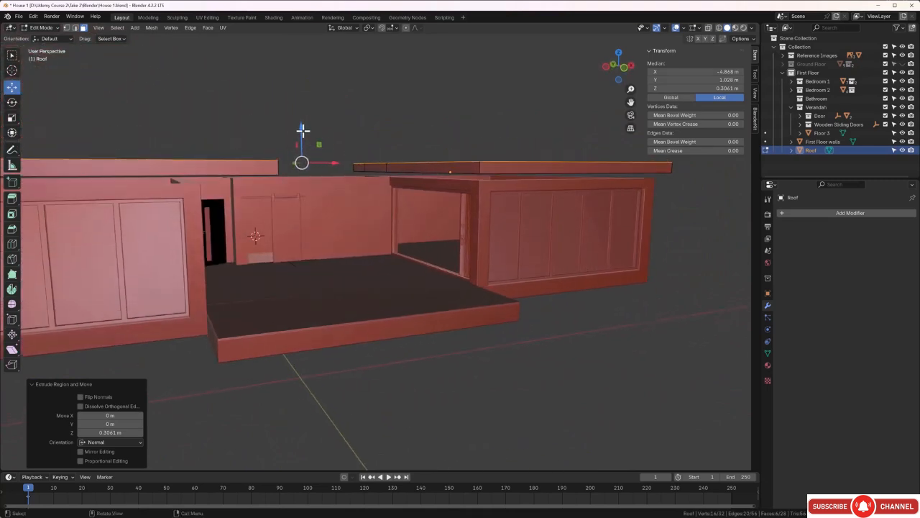
drag(302, 129, 302, 127)
middle_drag(396, 115, 341, 149)
click(364, 125)
Step: Bridge the facing middle side faces of the left and right roof slabs with Bridge Edge Loops and clear the selection
click(271, 137)
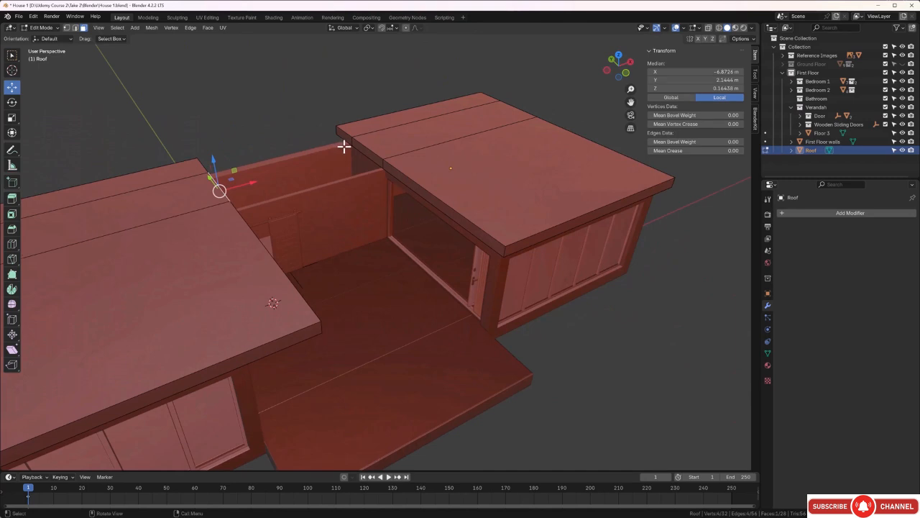
click(355, 148)
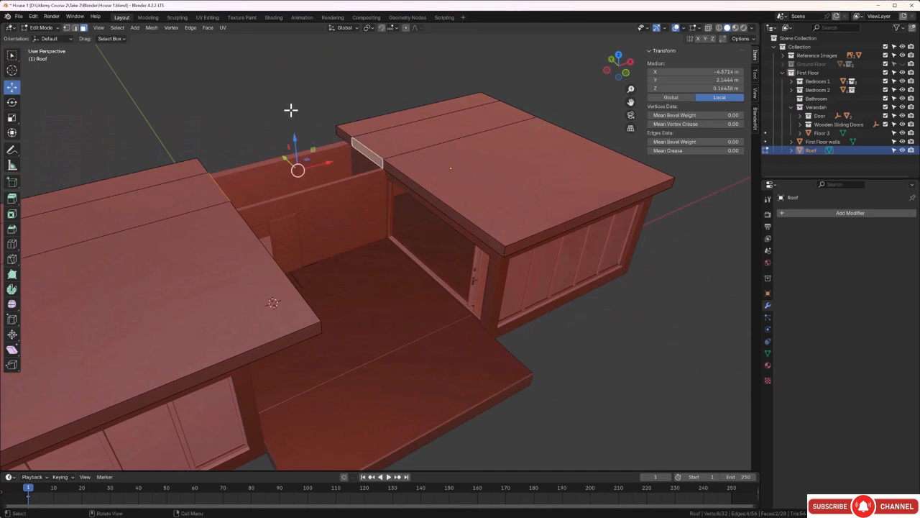
right_click(290, 110)
click(269, 163)
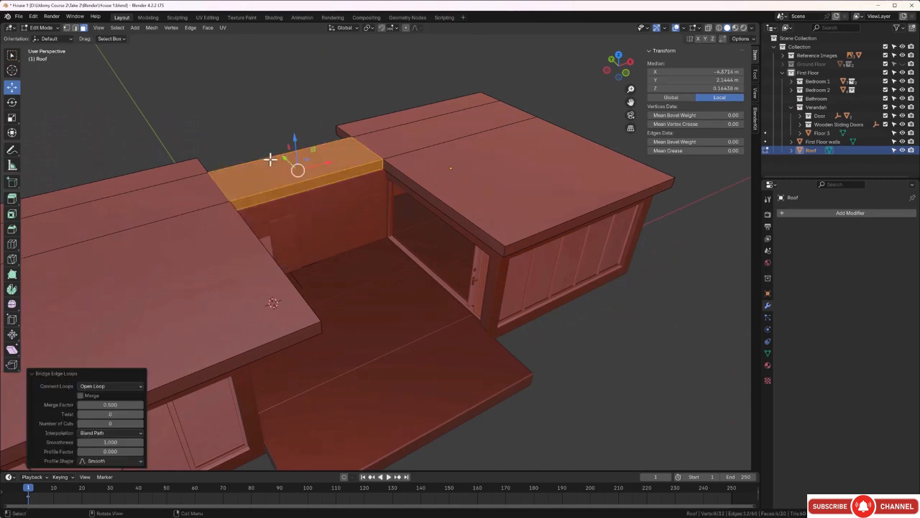
key(alt+a)
middle_drag(287, 99, 300, 146)
Step: Leave Edit Mode, isolate the Roof object in Local View and re-enter Edit Mode on it
key(Tab)
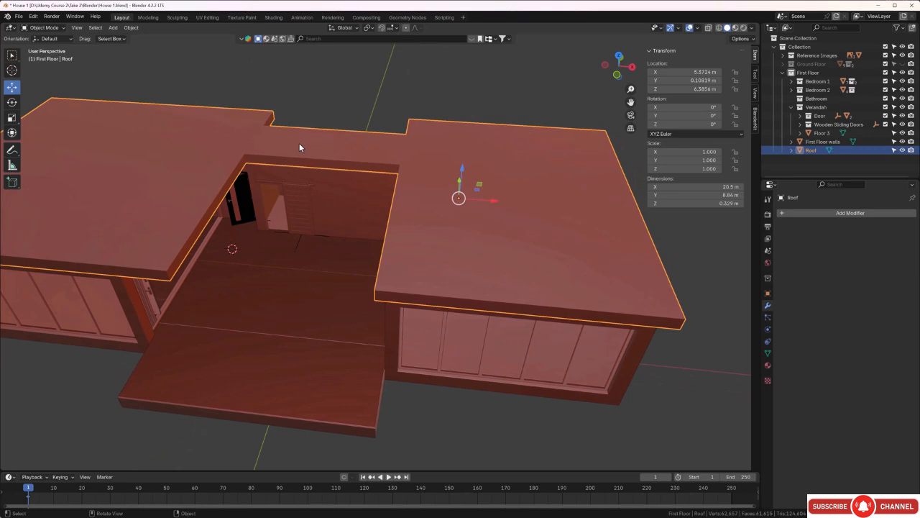
key(KP_Divide)
scroll(331, 193, up, 2)
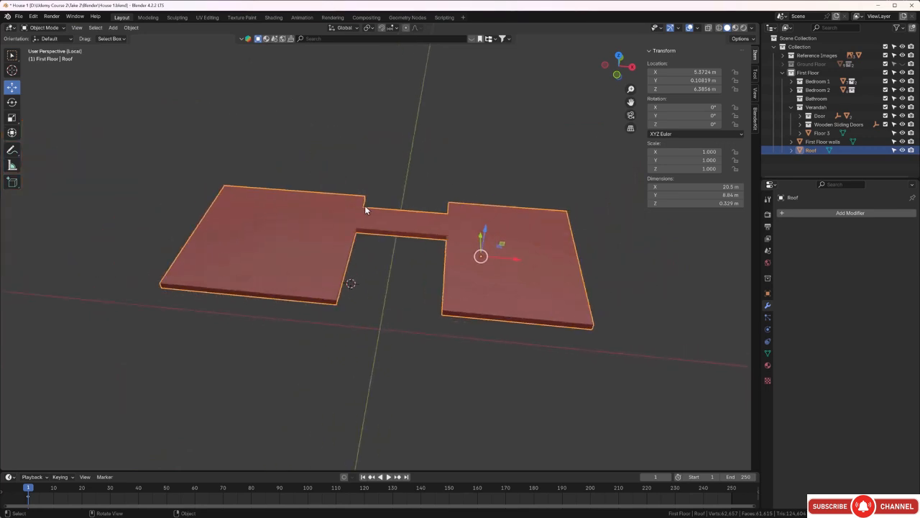
key(Tab)
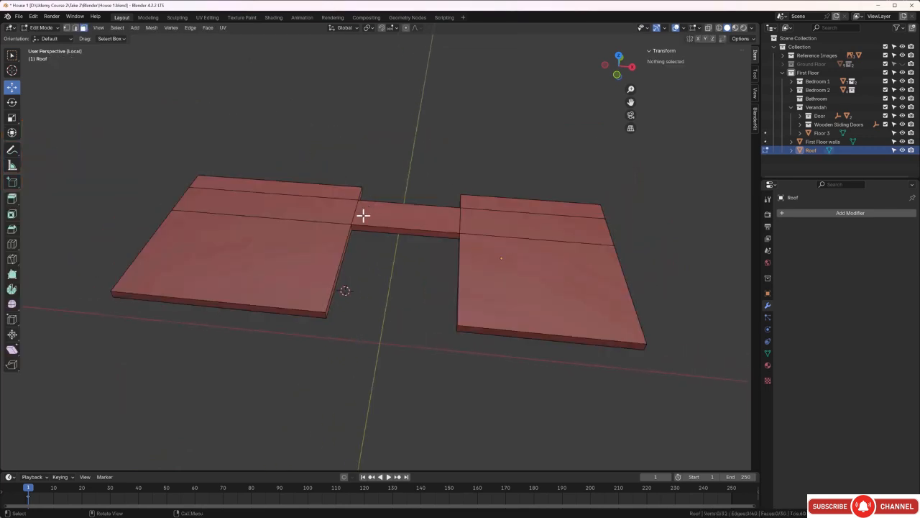
middle_drag(364, 214, 370, 215)
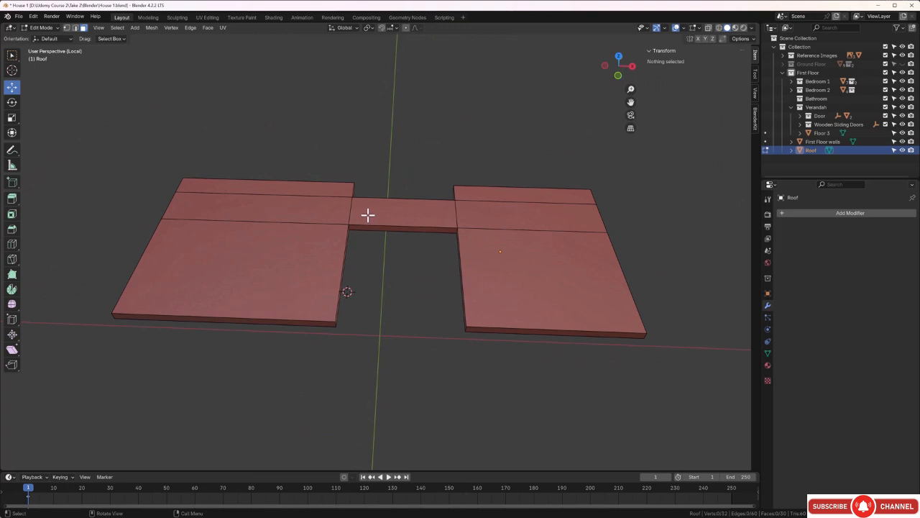
Step: In edge selection, dissolve the four edges that divide the top surfaces of the left and right roof slabs
key(2)
click(323, 224)
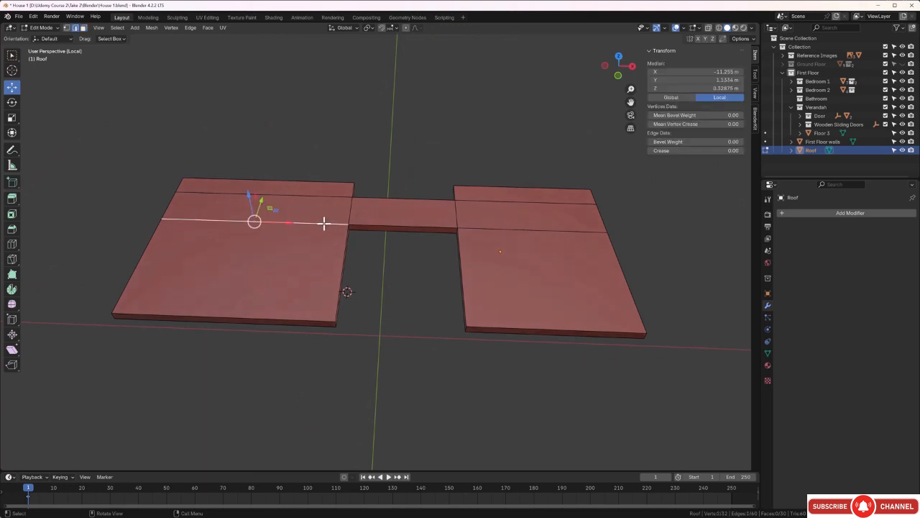
shift+click(319, 195)
shift+click(485, 224)
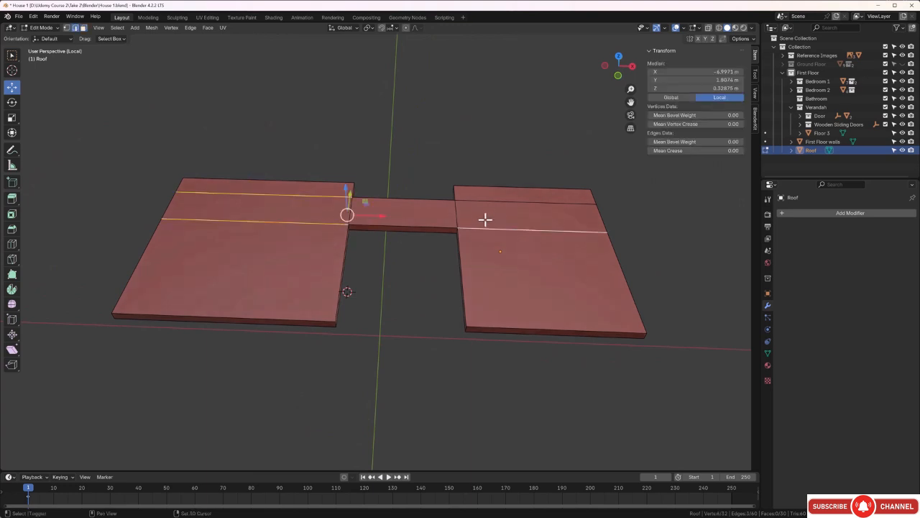
shift+click(489, 202)
key(ctrl+e)
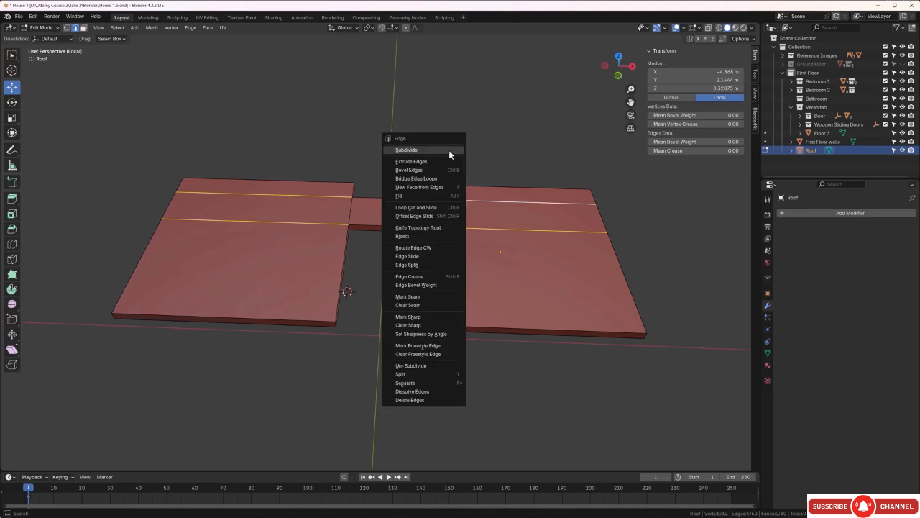
click(412, 393)
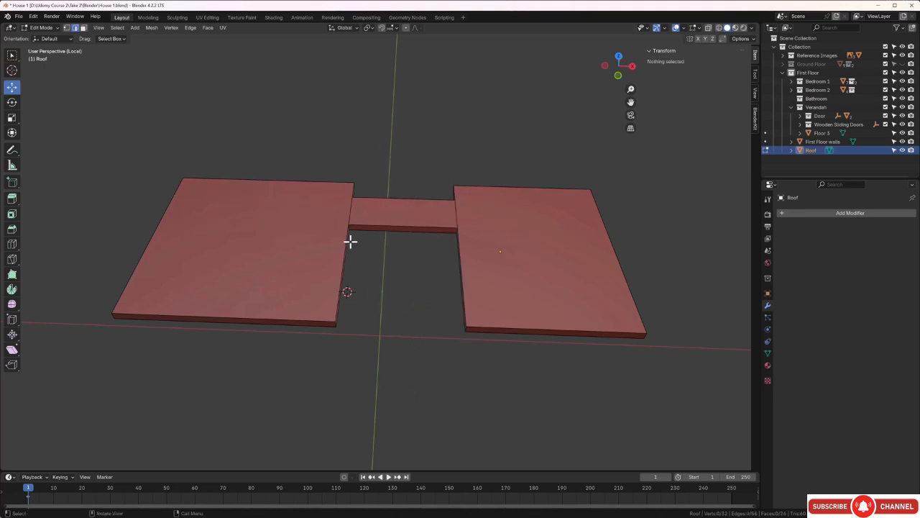
Step: Dissolve the two top edges where the connecting bridge meets the left and right roof slabs
click(350, 209)
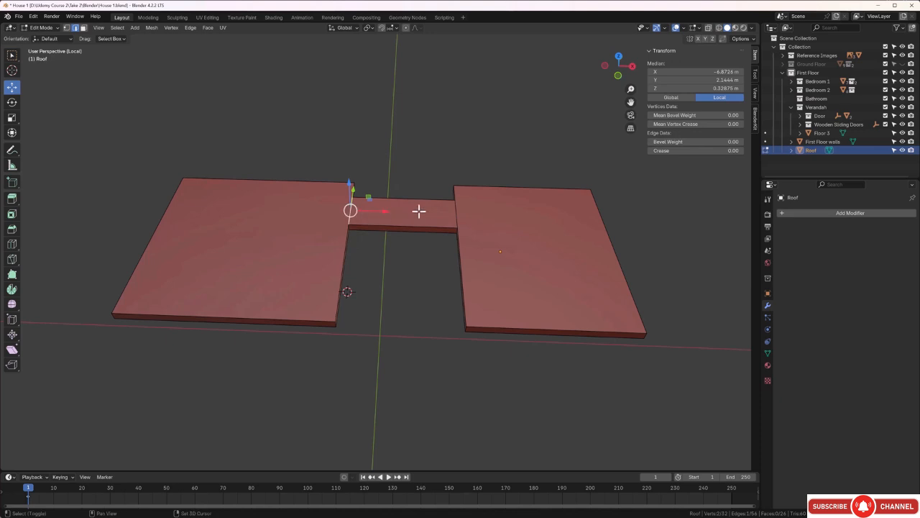
shift+click(454, 211)
key(ctrl+e)
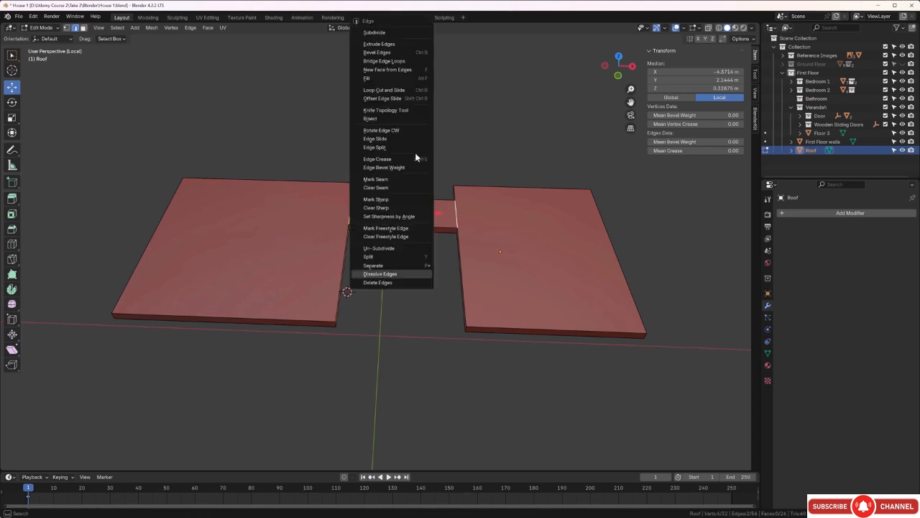
click(395, 274)
click(405, 267)
Step: Dissolve the four edges that divide the undersides of the left and right roof slabs
middle_drag(405, 266, 432, 197)
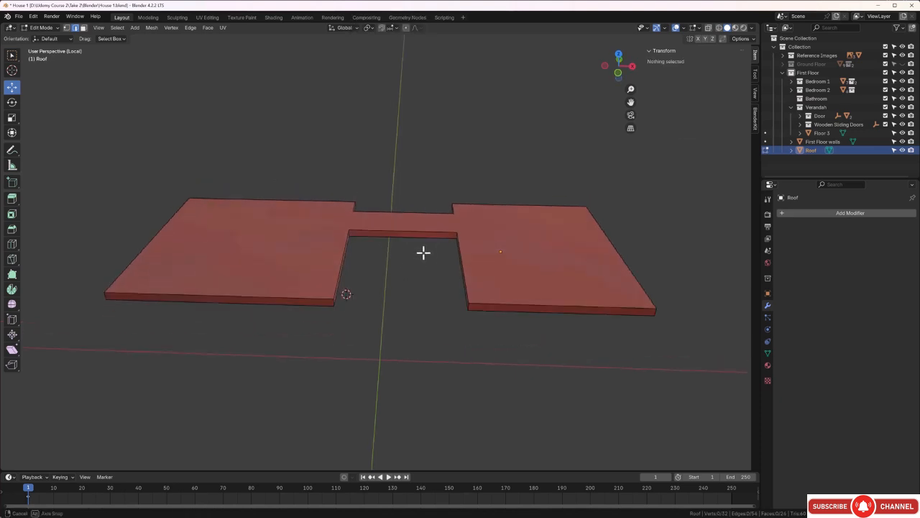
click(326, 267)
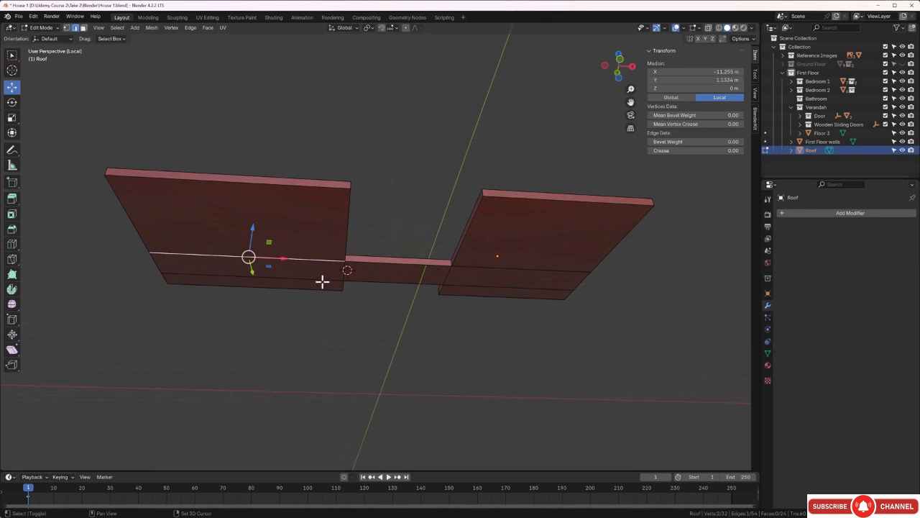
shift+click(322, 281)
shift+click(467, 285)
shift+click(466, 267)
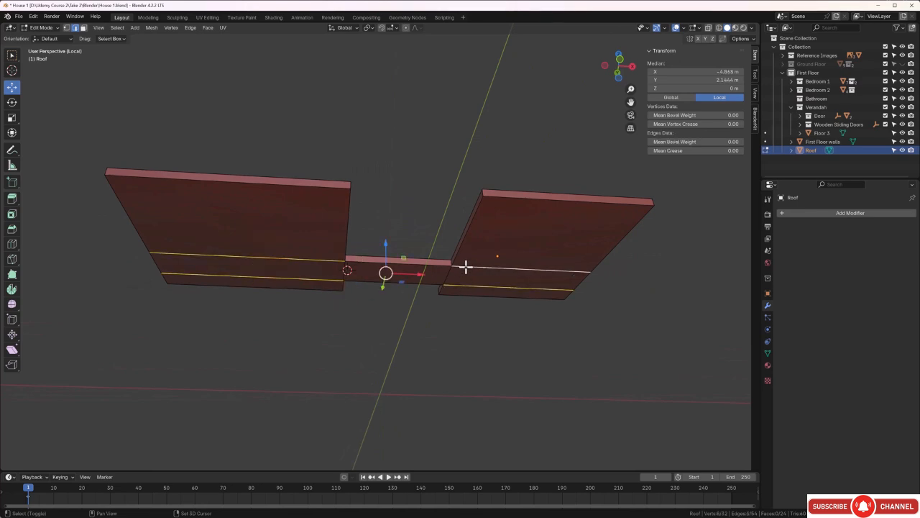
key(ctrl+e)
click(460, 328)
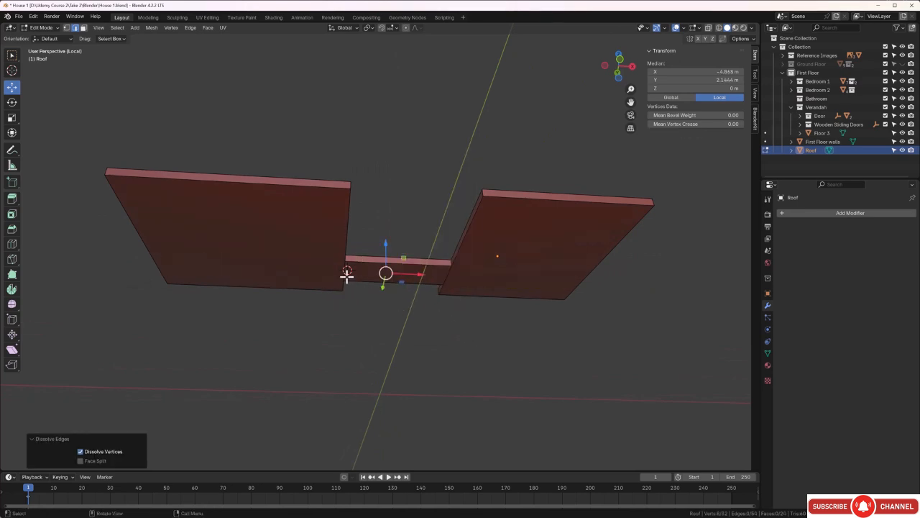
Step: Dissolve the two underside edges where the connecting bridge meets the left and right roof slabs
click(345, 271)
shift+click(446, 277)
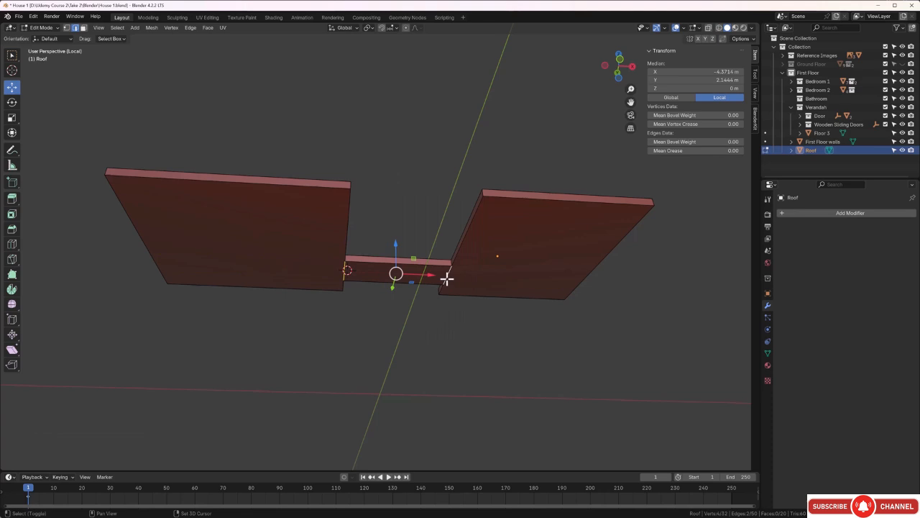
key(ctrl+e)
click(444, 335)
middle_drag(435, 343, 444, 317)
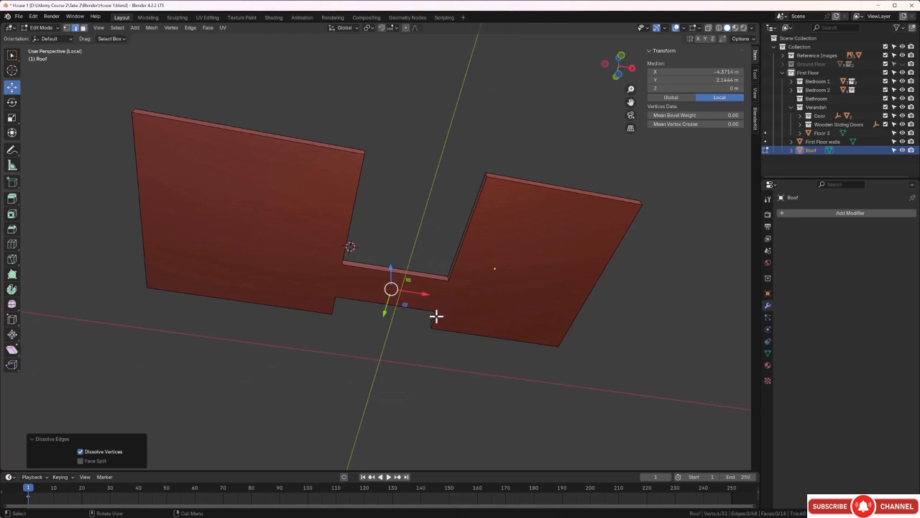
Step: From the bottom view, select the roof's whole underside face in face selection and inset it by about 0.09 m
middle_drag(436, 314, 338, 280)
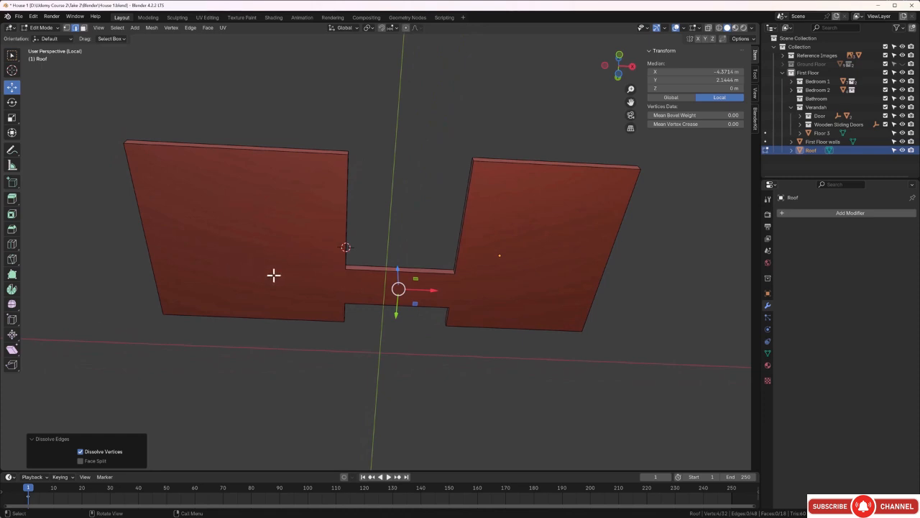
key(ctrl+KP_7)
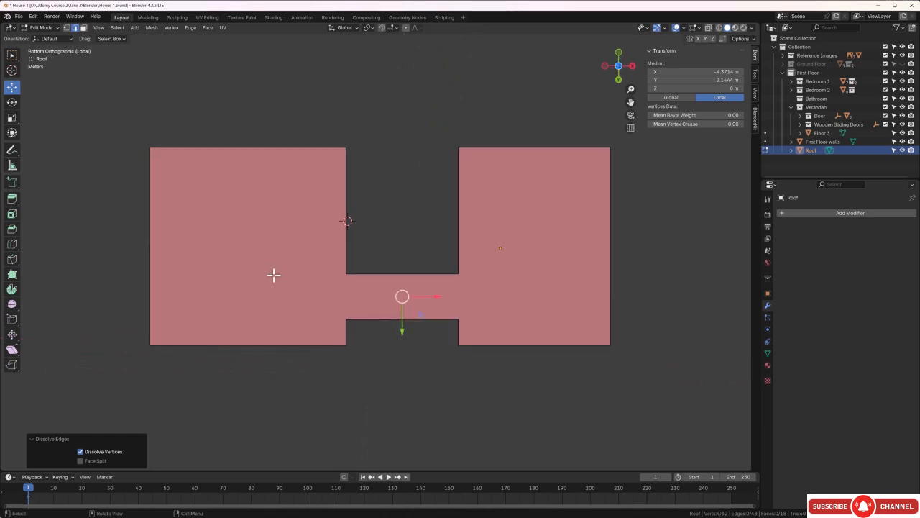
shift+middle_drag(394, 199, 398, 232)
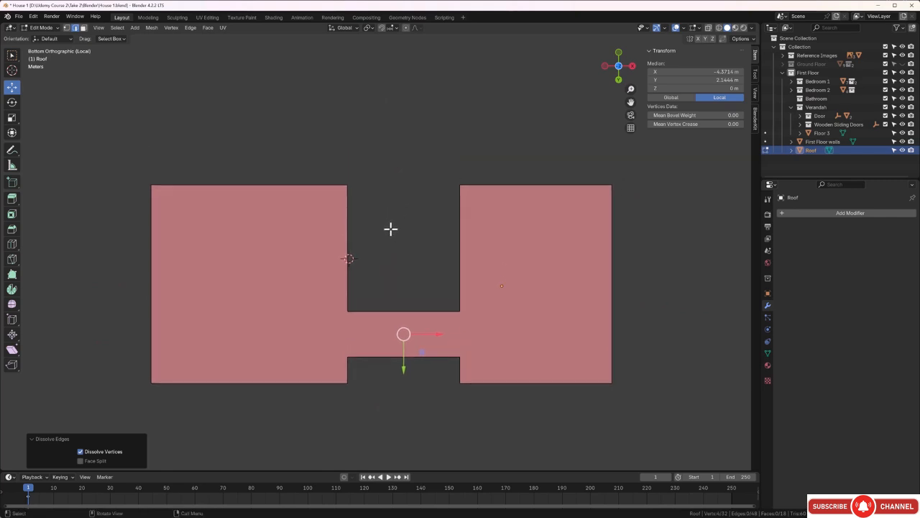
key(alt+a)
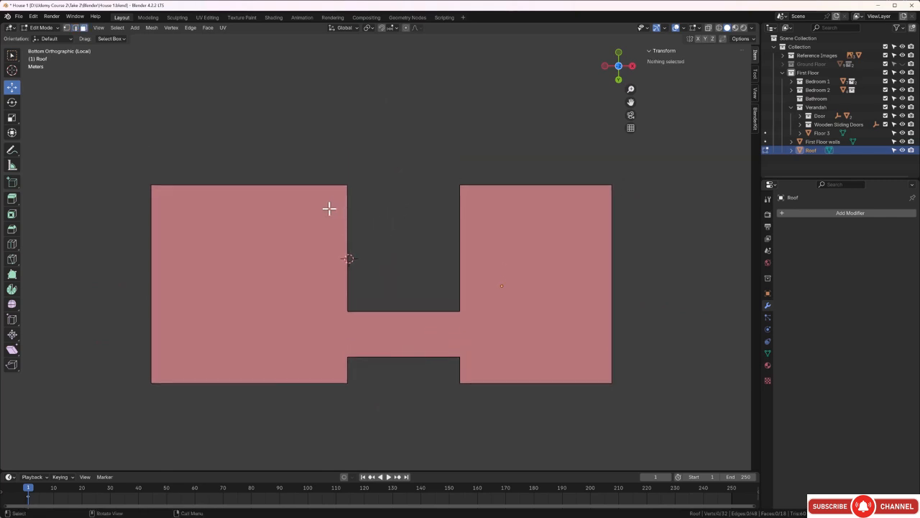
key(a)
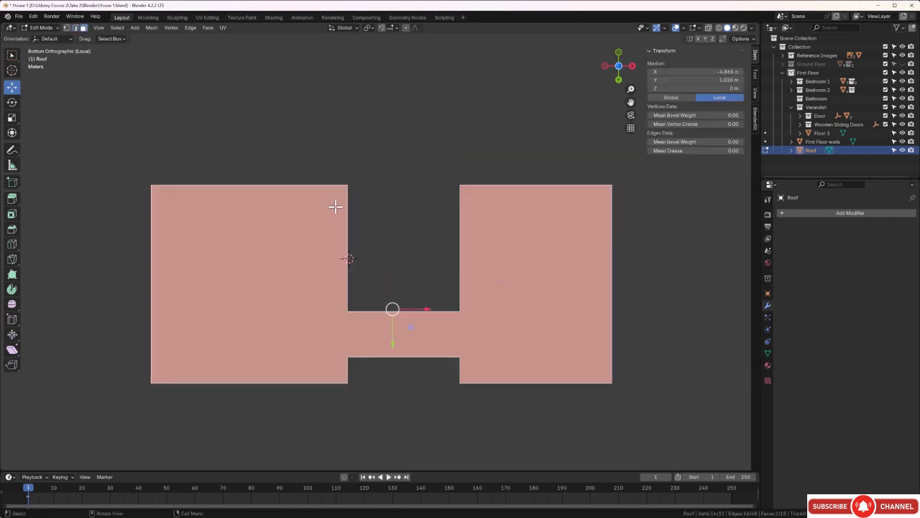
scroll(345, 199, up, 2)
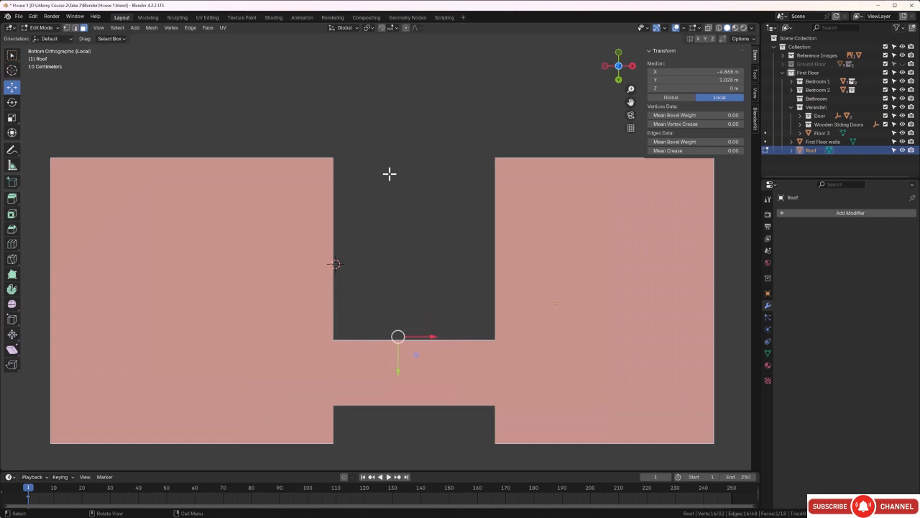
key(i)
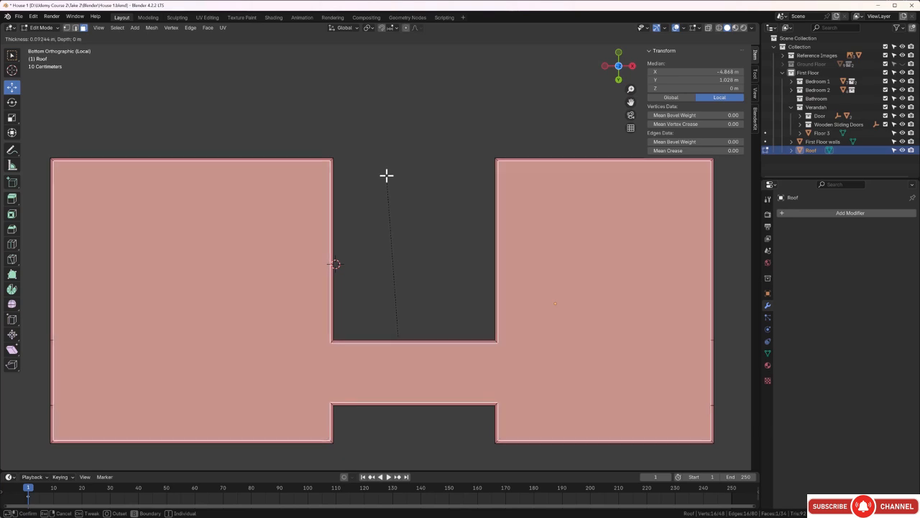
click(386, 175)
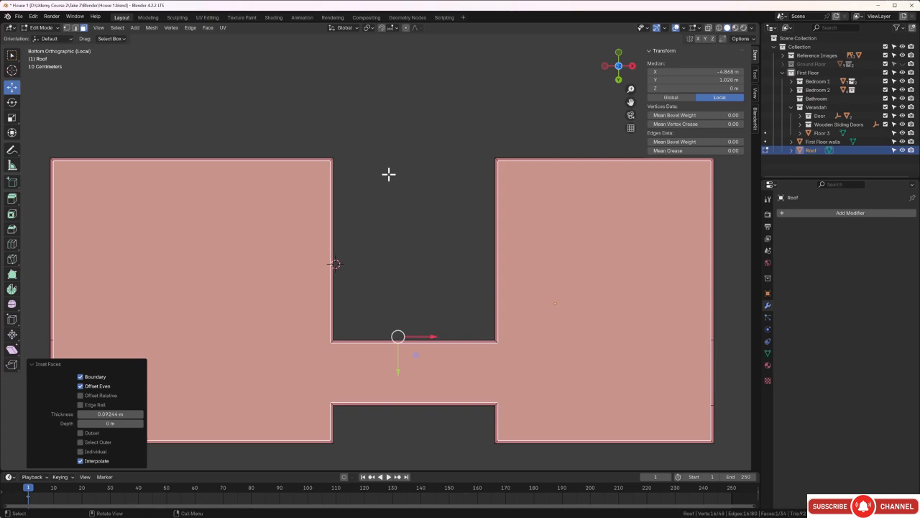
Step: Inset the roof's underside face a second time by about 0.06 m and clear the selection
key(i)
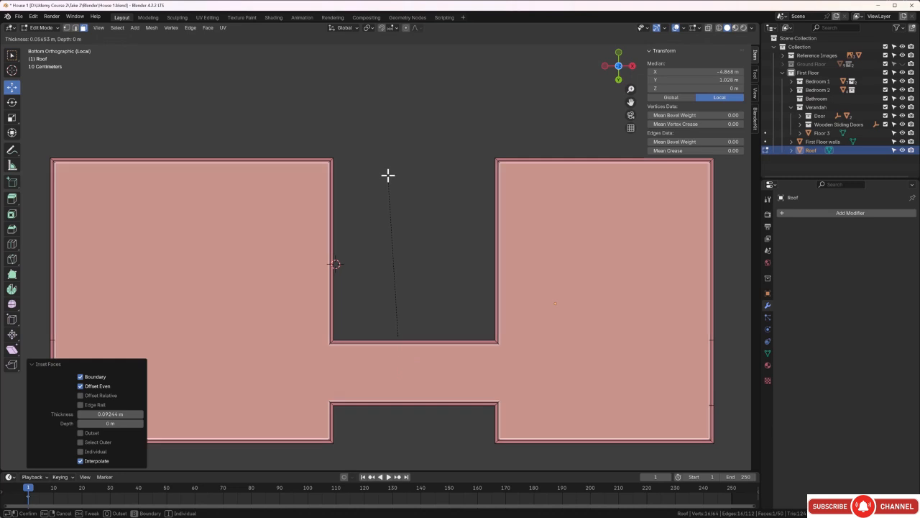
click(388, 175)
key(alt+a)
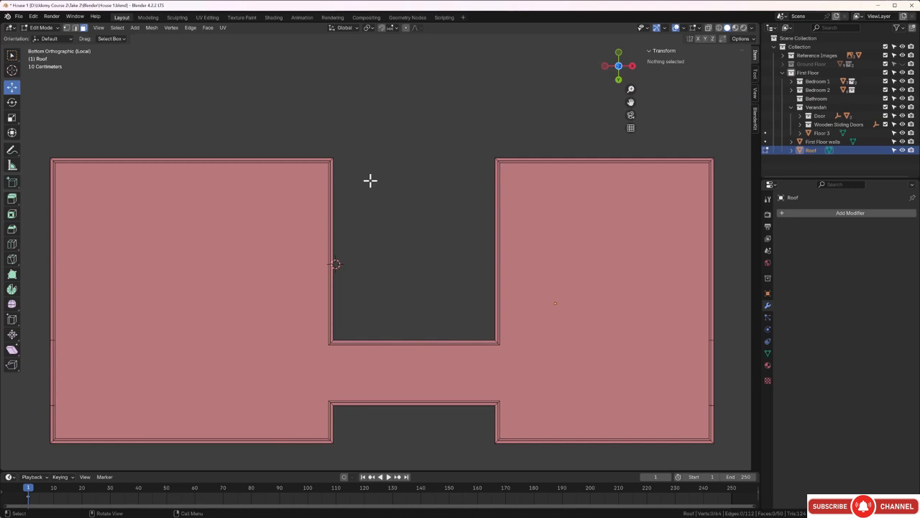
scroll(332, 167, up, 1)
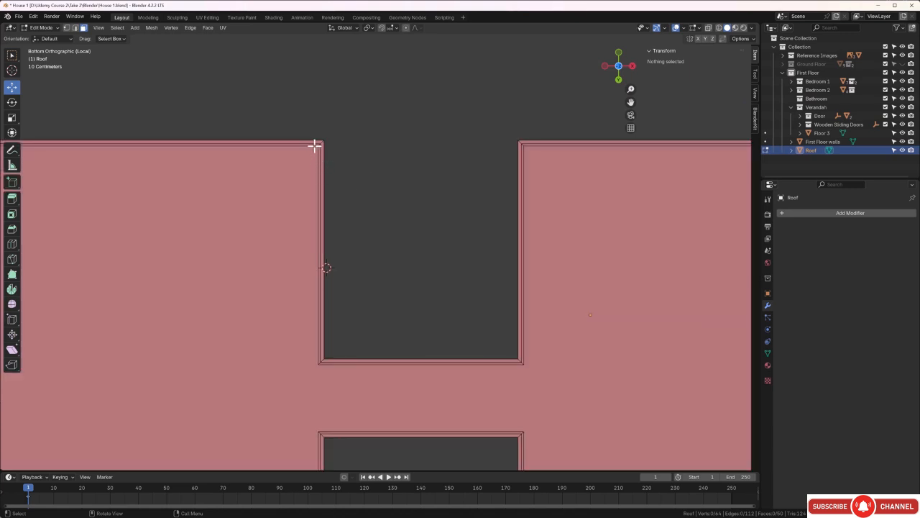
shift+click(316, 142)
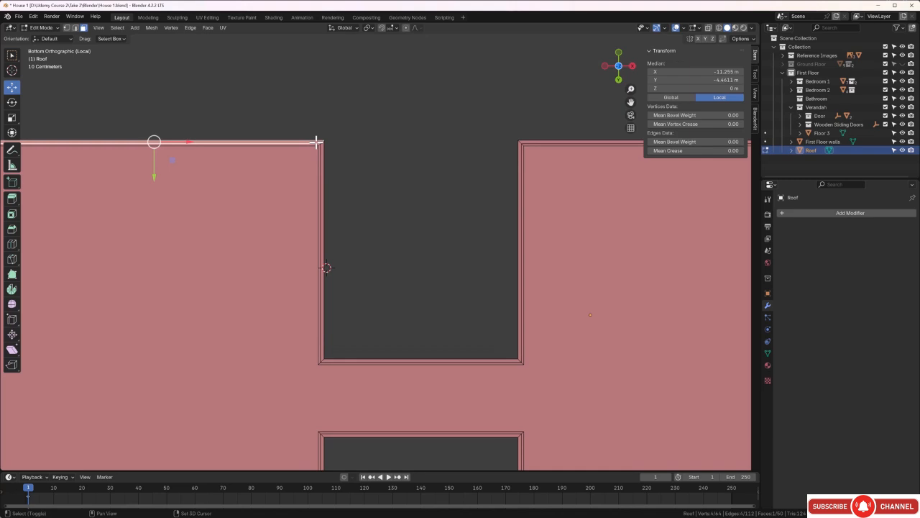
ctrl+click(547, 142)
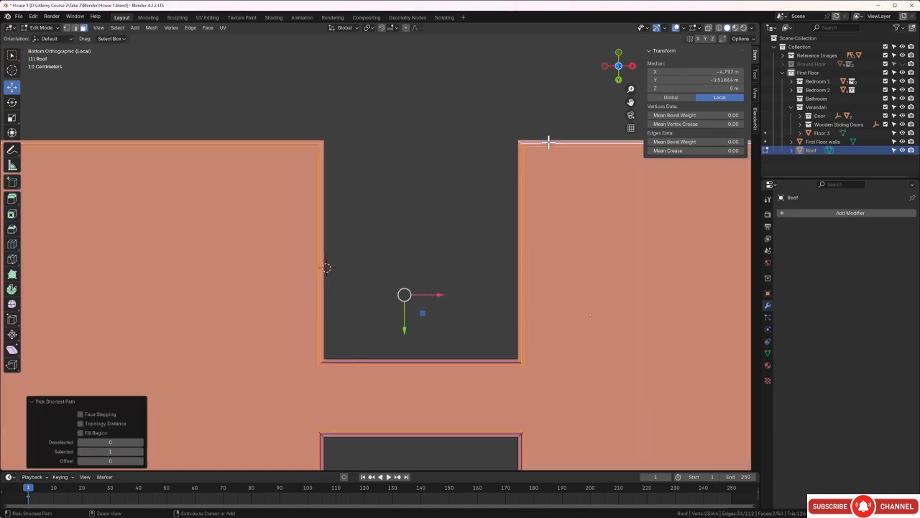
click(423, 122)
click(324, 144)
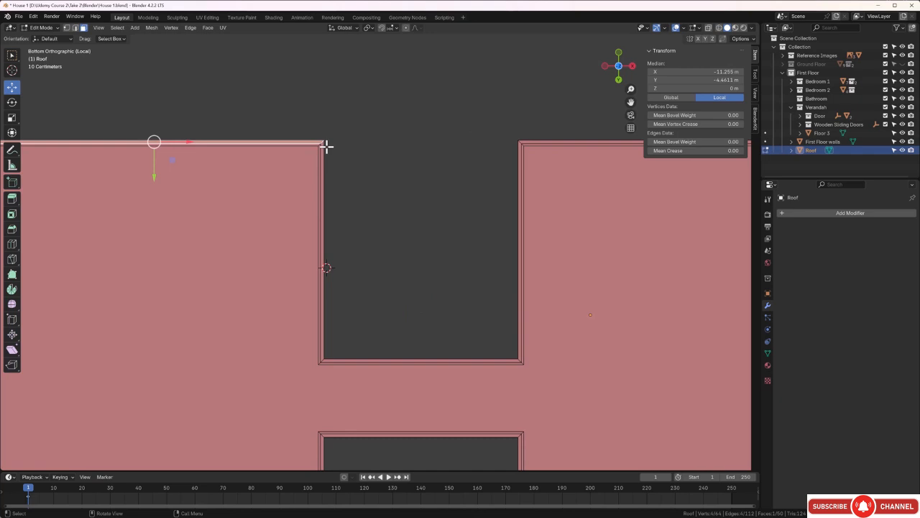
ctrl+click(543, 141)
click(386, 128)
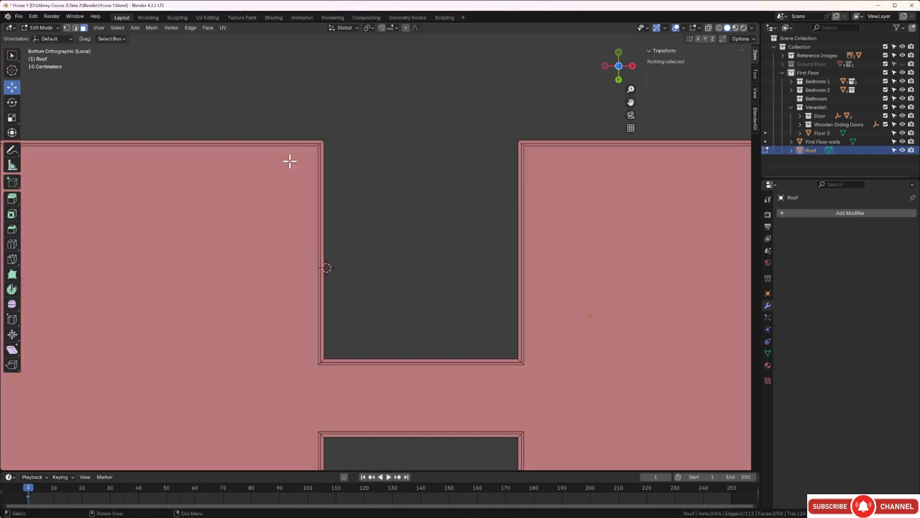
Step: Select the outer inset strip faces along the left slab's upper edge, around the upper gap and along the right slab's upper edge
click(303, 142)
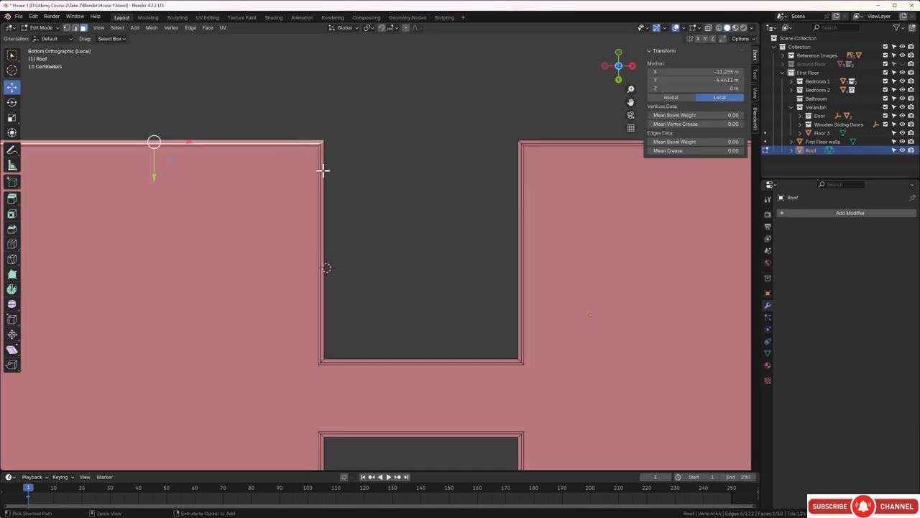
ctrl+click(322, 194)
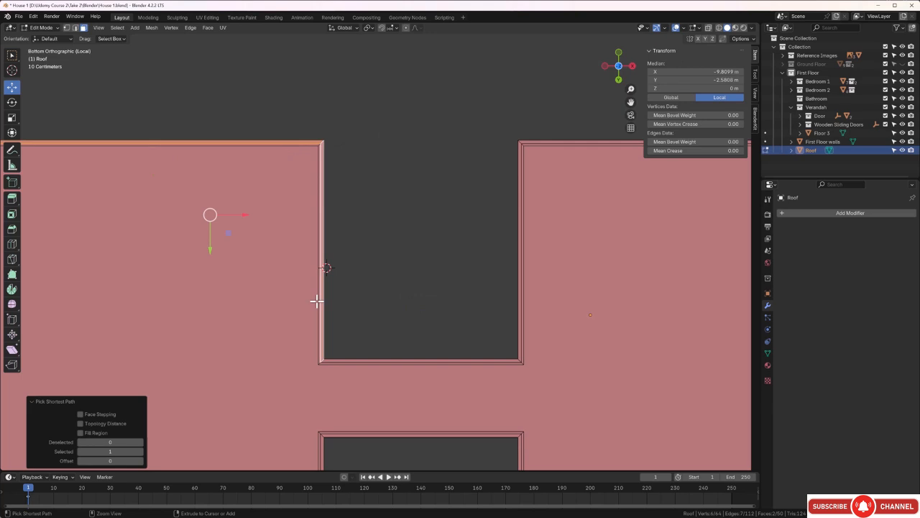
ctrl+click(350, 361)
ctrl+click(519, 246)
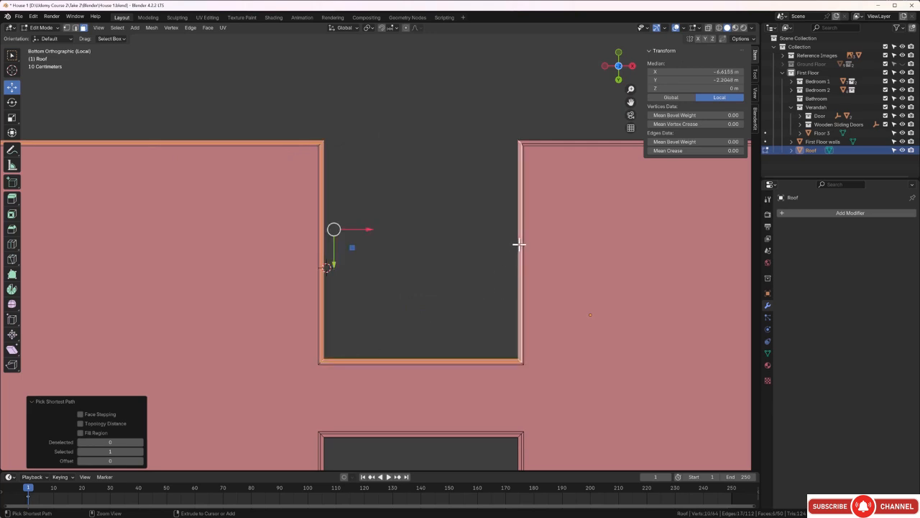
ctrl+click(549, 142)
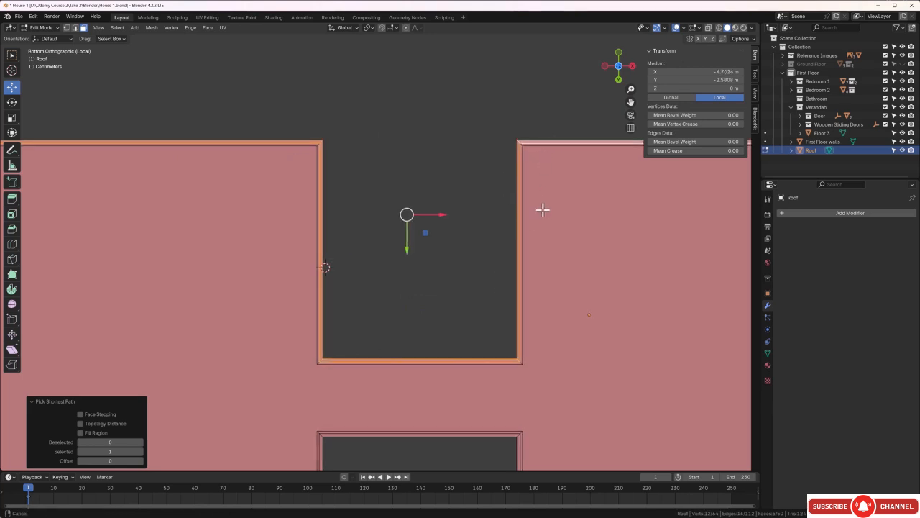
Step: Add the outer strip faces along the right slab's three-part outer side and its lower edge to the selection
shift+middle_drag(542, 209, 362, 206)
scroll(361, 206, up, 1)
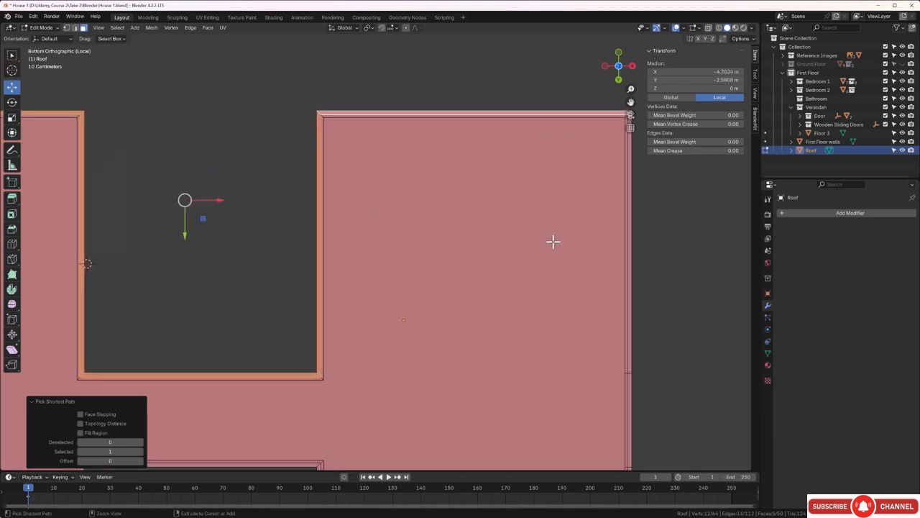
ctrl+click(630, 217)
ctrl+click(630, 391)
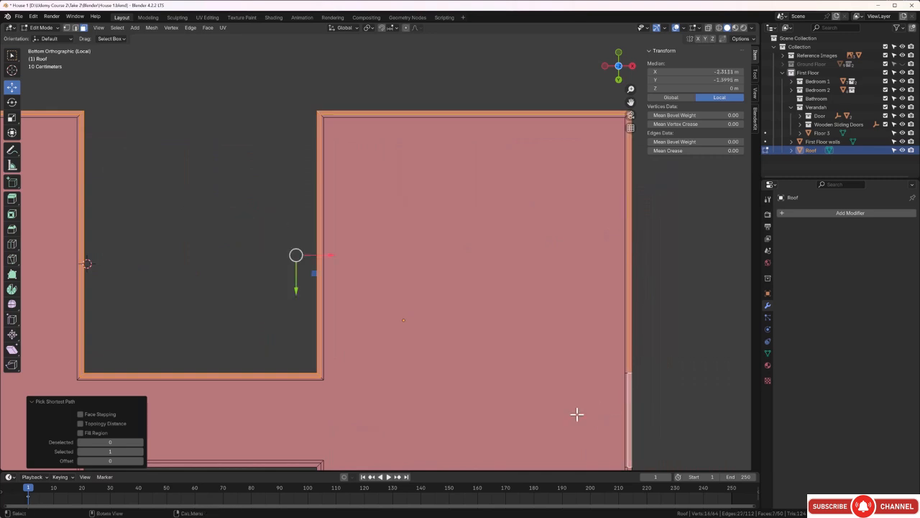
shift+middle_drag(574, 409, 552, 259)
ctrl+click(608, 342)
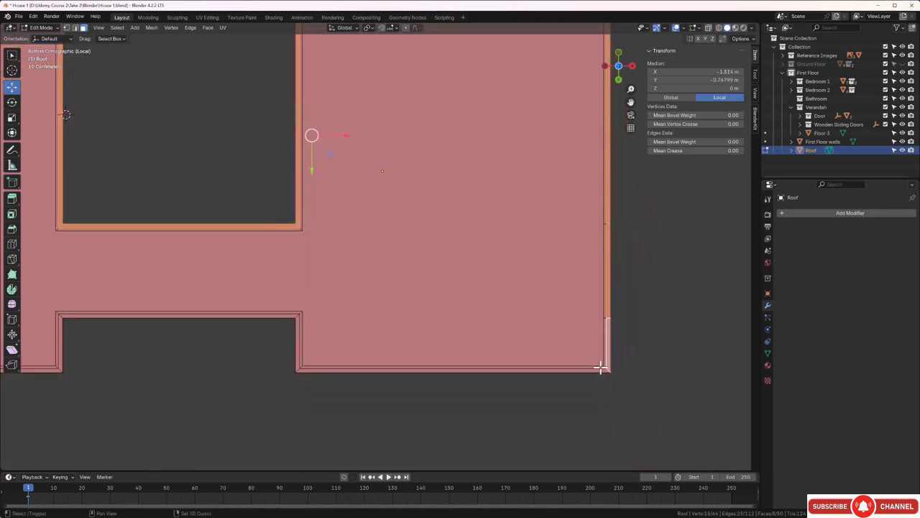
ctrl+click(597, 369)
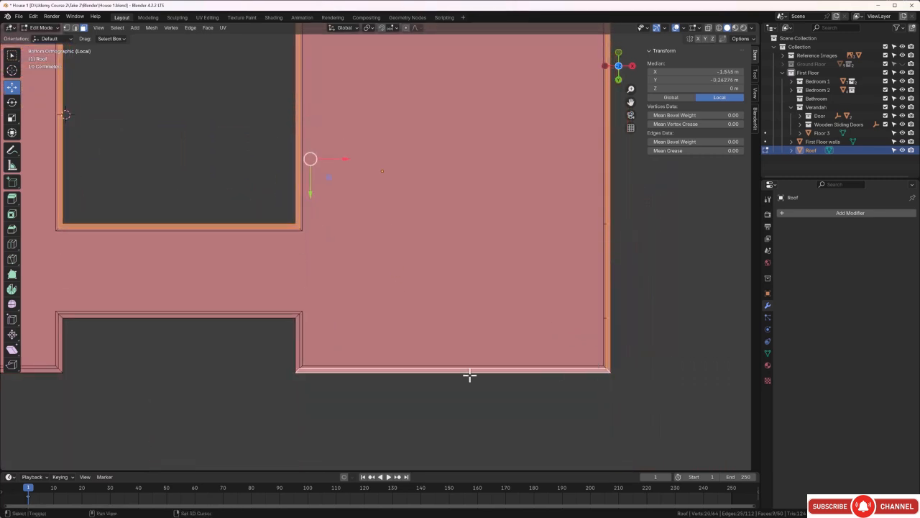
Step: Extend the selection with the outer strip faces around the lower gap and along the left slab's lower edge
ctrl+click(296, 348)
ctrl+click(286, 316)
shift+middle_drag(261, 337, 479, 327)
ctrl+click(271, 361)
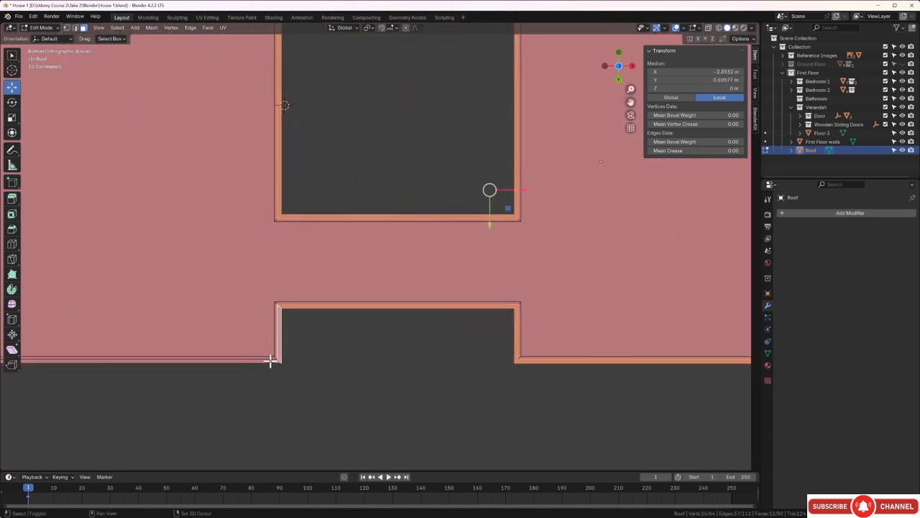
ctrl+click(268, 361)
Step: Complete the outer ring selection with the three strip faces along the left slab's outer side
shift+middle_drag(197, 372, 468, 381)
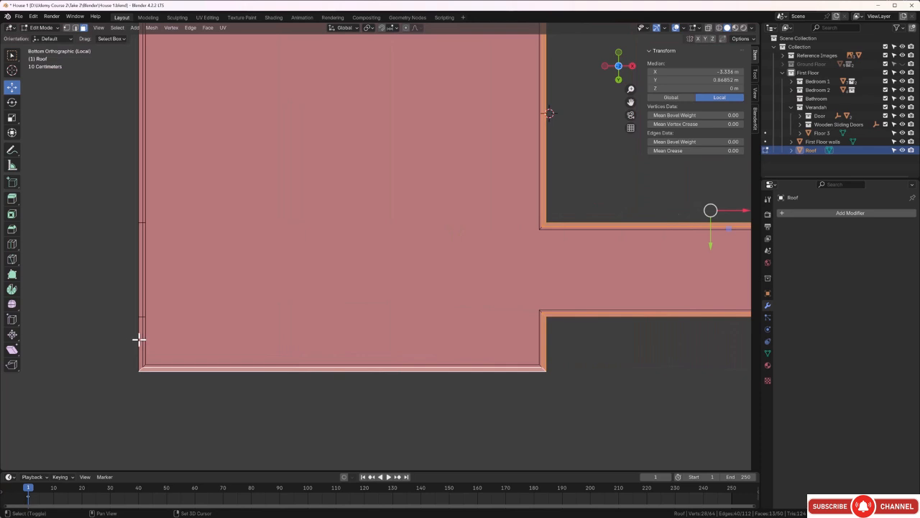
ctrl+click(138, 339)
ctrl+click(139, 309)
shift+scroll(123, 301, up, 3)
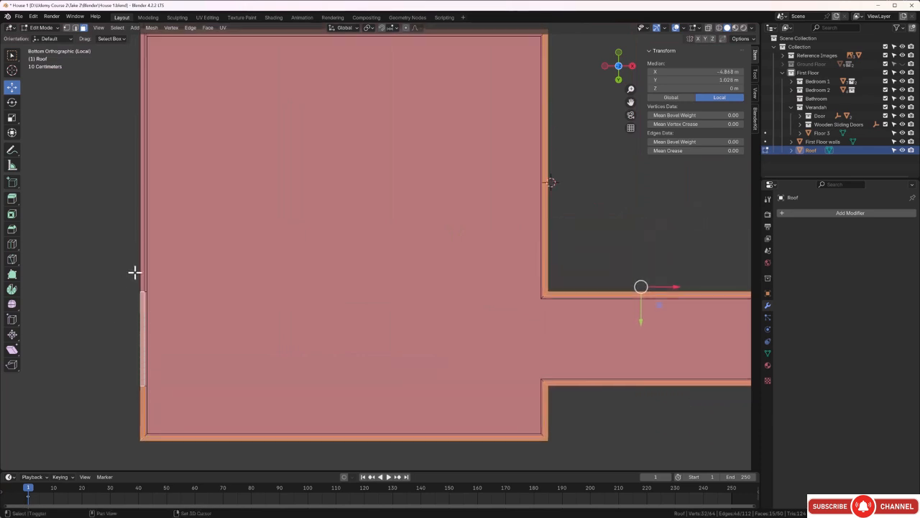
ctrl+click(140, 262)
shift+scroll(127, 259, up, 4)
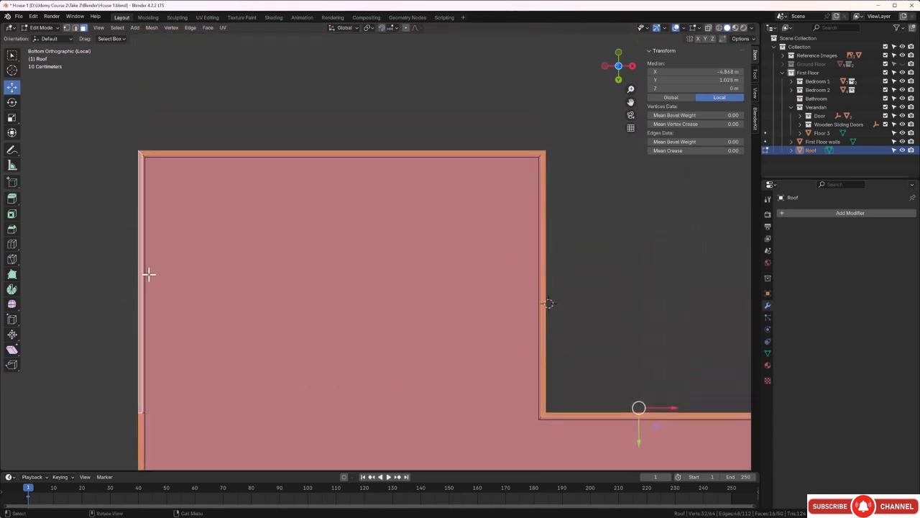
Step: Extrude the selected outer ring about 0.21 m up into the slab with Dissolve Orthogonal Edges enabled, and clear the selection
middle_drag(148, 271, 410, 306)
scroll(420, 278, up, 2)
scroll(389, 311, up, 2)
scroll(431, 314, up, 1)
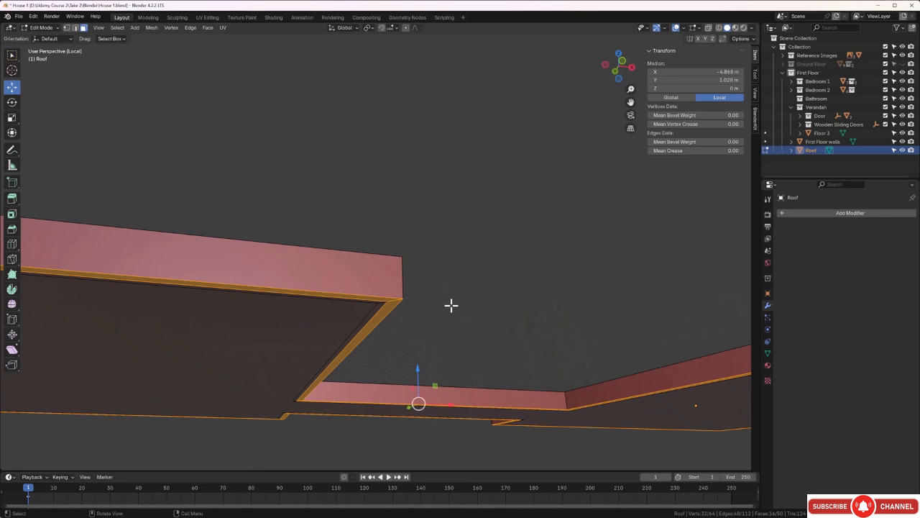
key(e)
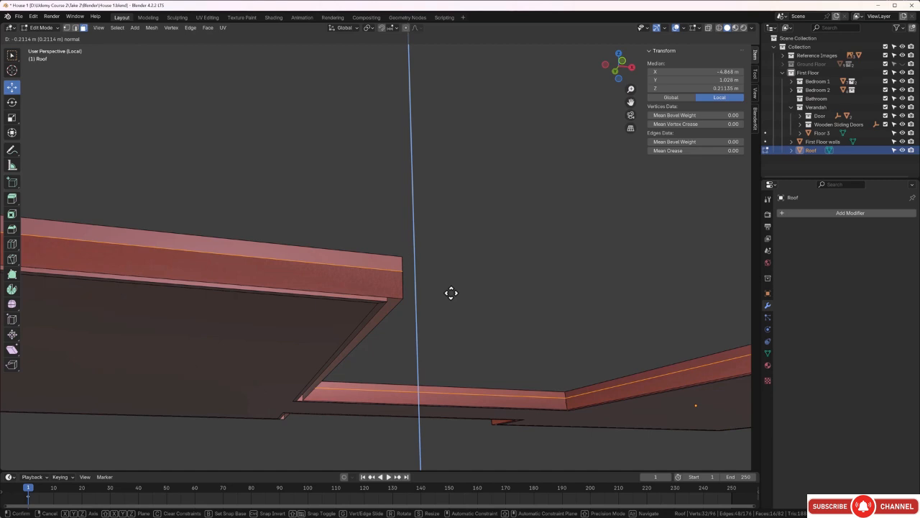
click(451, 293)
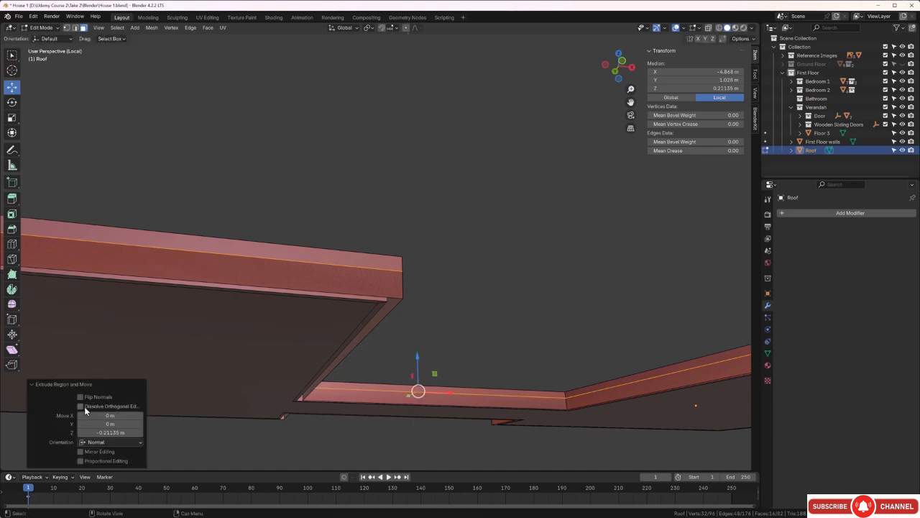
click(80, 406)
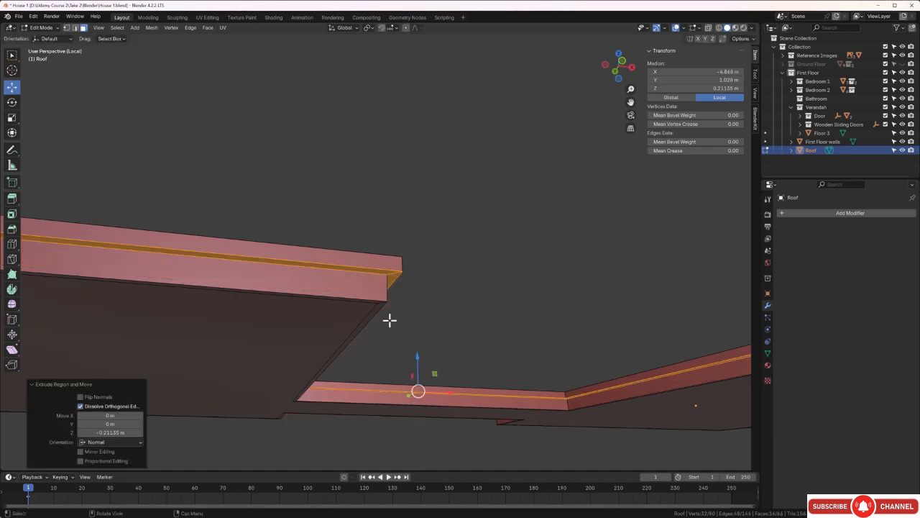
key(alt+a)
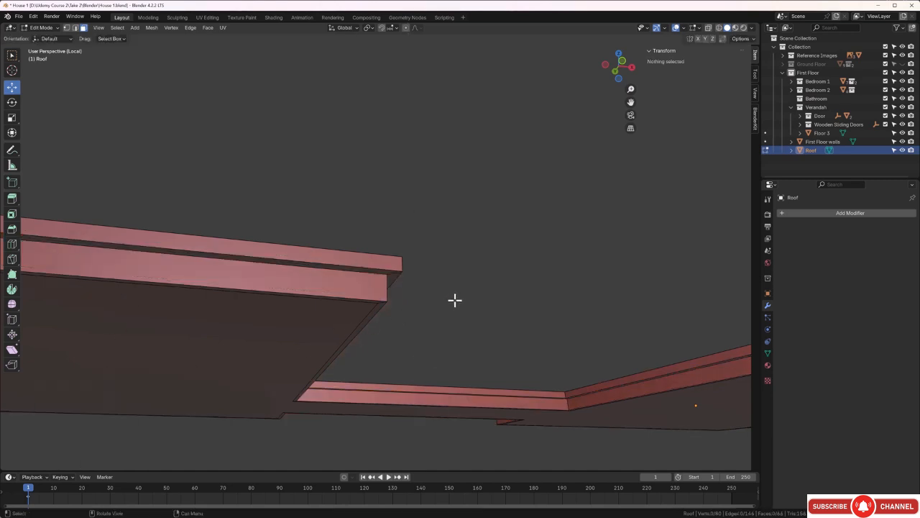
Step: Select the remaining inset strip faces along the left slab's upper edge, around the upper gap and along the right slab's upper edge
middle_drag(453, 300, 371, 263)
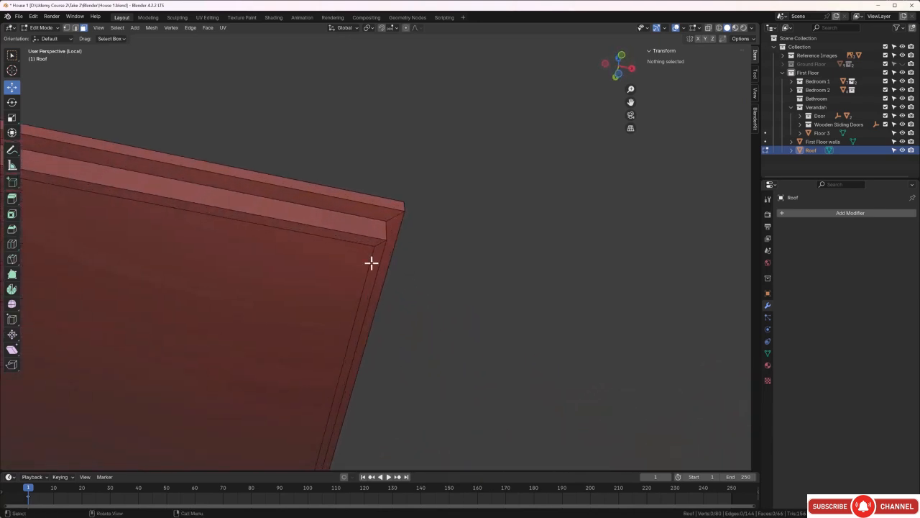
click(371, 241)
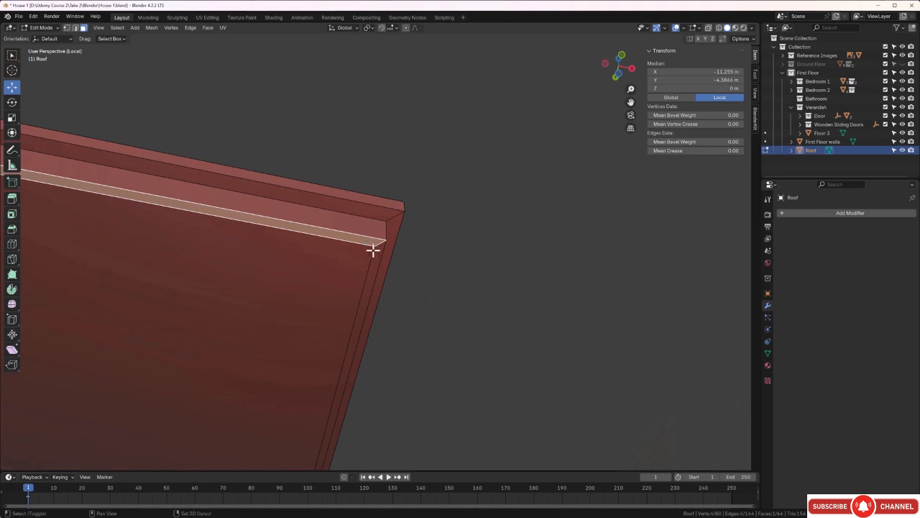
shift+click(376, 254)
shift+scroll(462, 329, down, 6)
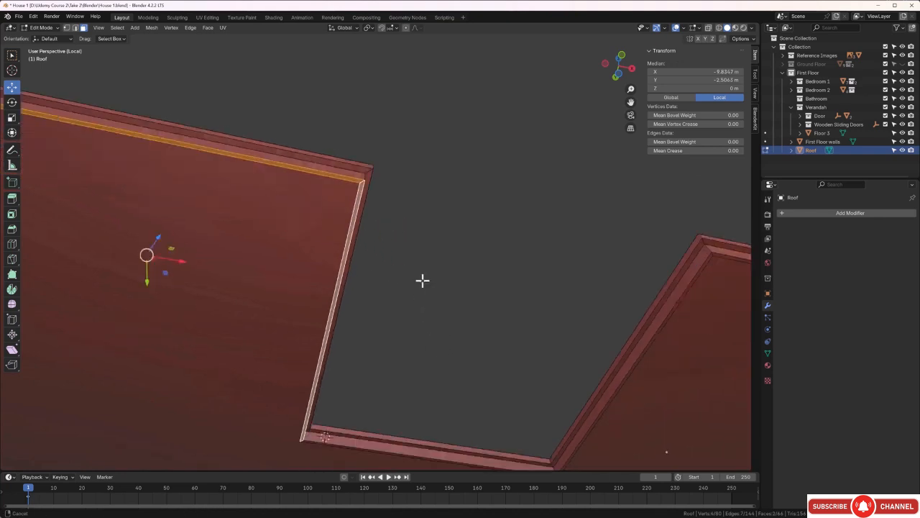
shift+click(454, 391)
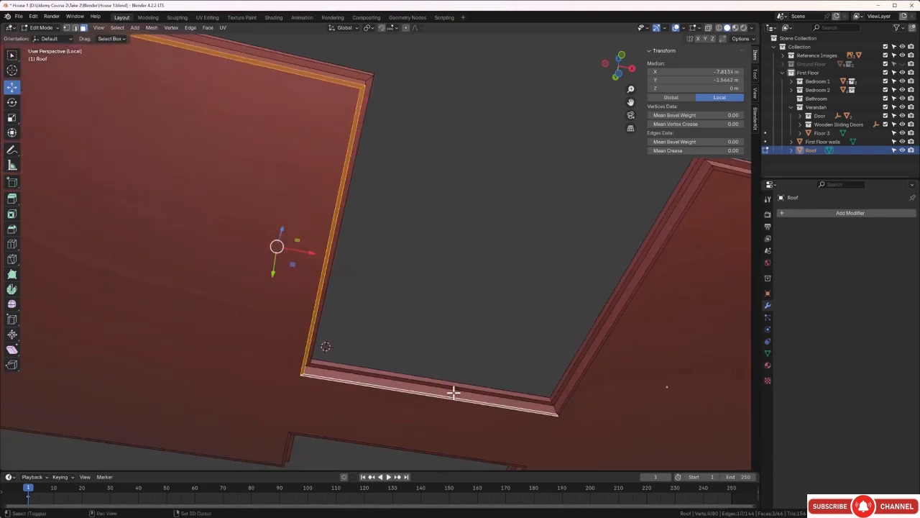
shift+click(573, 390)
shift+middle_drag(507, 310, 299, 383)
shift+click(496, 256)
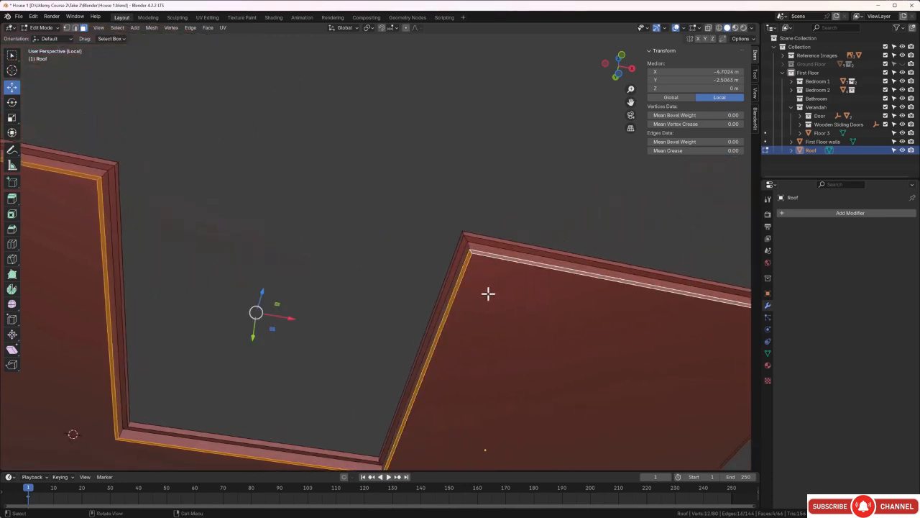
Step: Add the three inset strip faces along the right slab's outer side to the selection
middle_drag(486, 294, 274, 257)
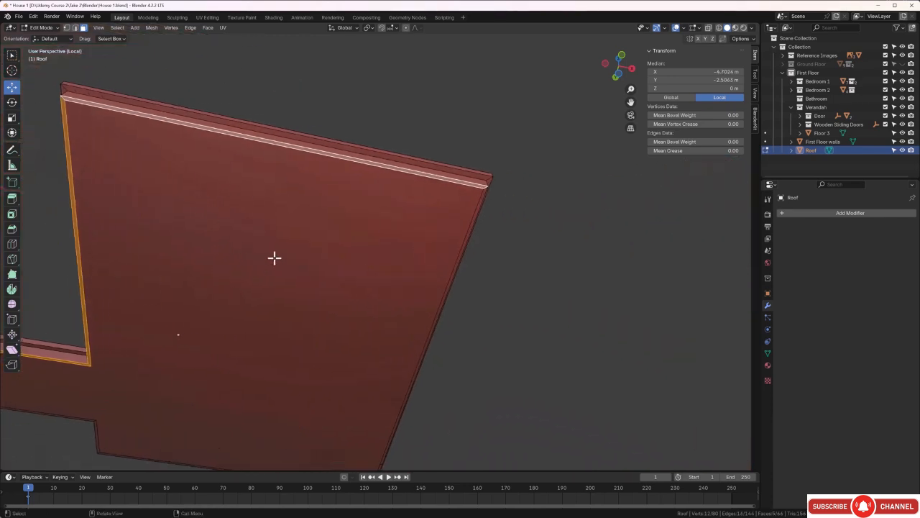
shift+click(482, 200)
scroll(374, 333, down, 2)
shift+middle_drag(374, 333, 441, 239)
shift+click(460, 234)
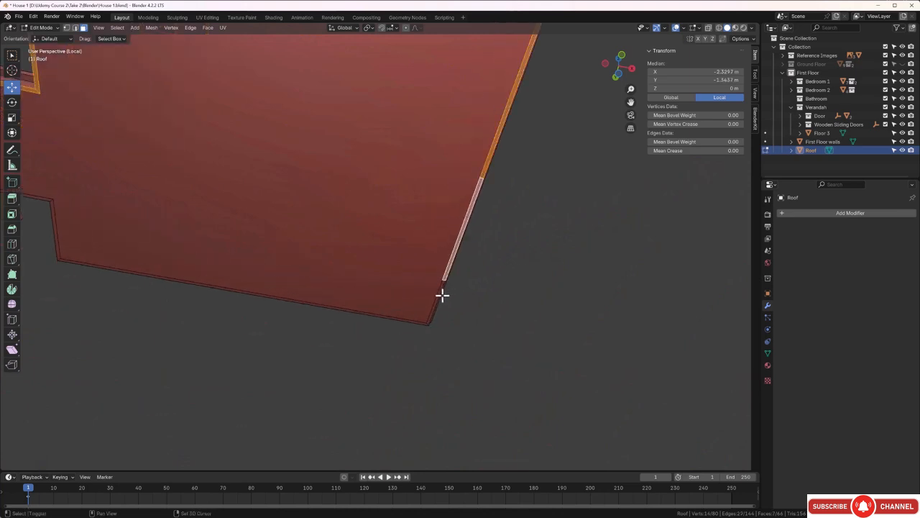
shift+click(423, 317)
Step: Add the inset strip faces along the right slab's lower edge, its side of the lower gap and the bridge's lower edge
middle_drag(291, 316, 382, 306)
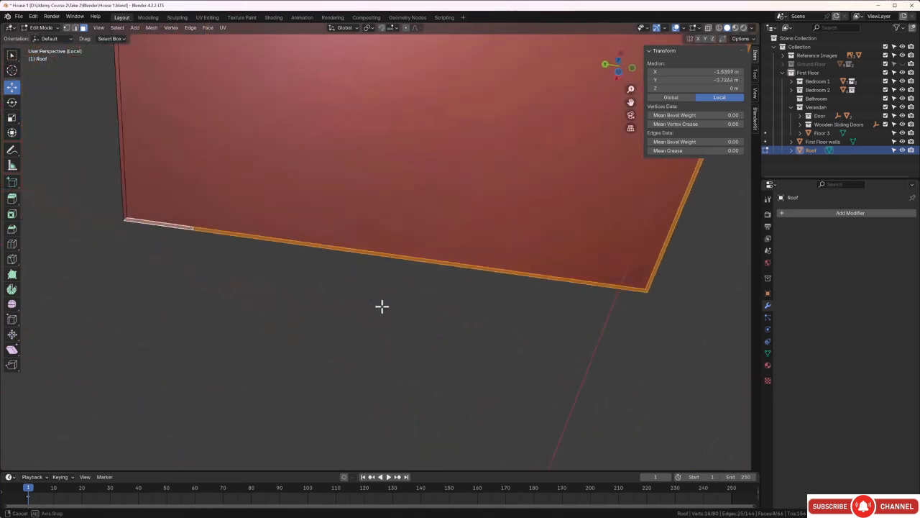
shift+click(125, 193)
middle_drag(123, 194, 165, 108)
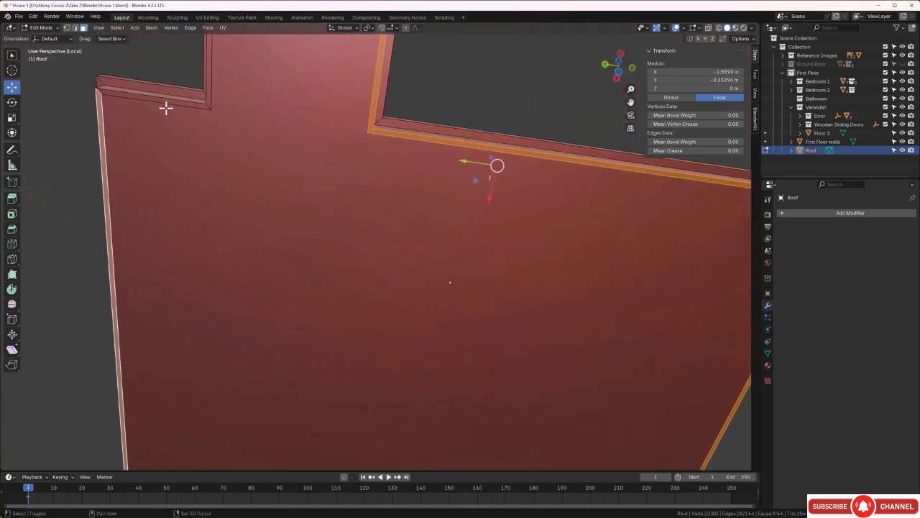
shift+click(169, 101)
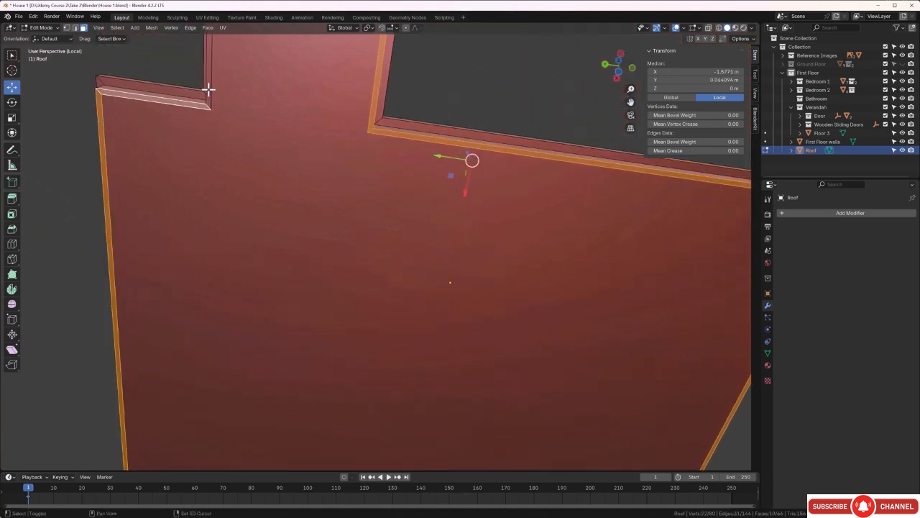
shift+click(208, 89)
middle_drag(212, 96, 262, 222)
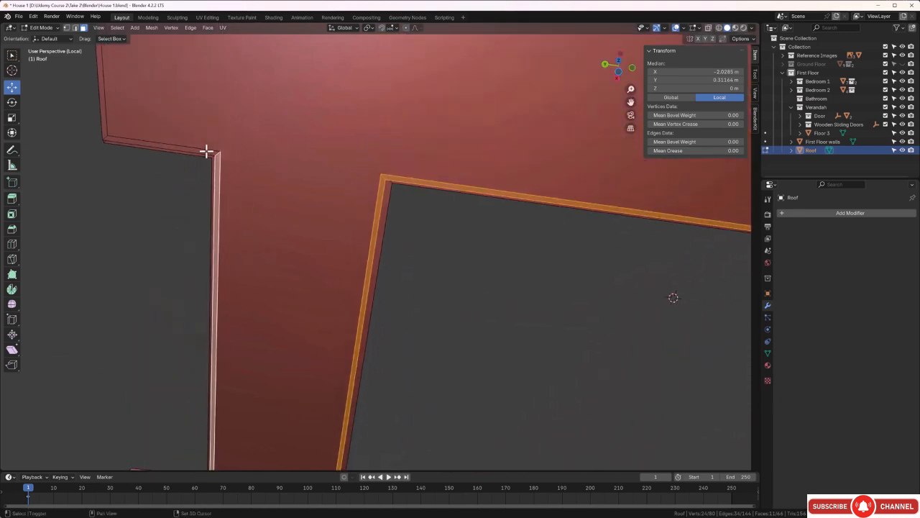
Step: Add the left slab's remaining inset strip faces beside the lower gap, along its lower edge and on its outer side to the selection
shift+click(112, 137)
shift+click(104, 128)
scroll(165, 96, down, 5)
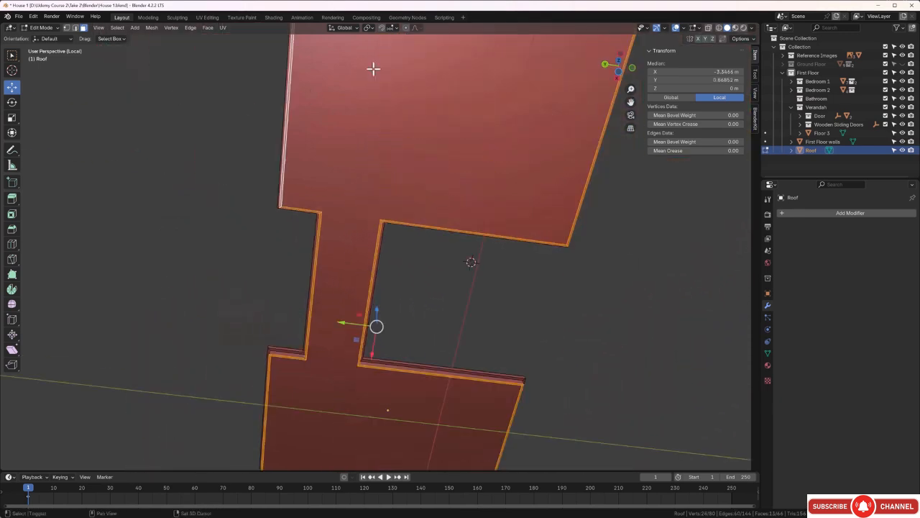
shift+middle_drag(374, 70, 275, 262)
scroll(179, 92, up, 4)
shift+middle_drag(191, 89, 295, 201)
shift+click(191, 114)
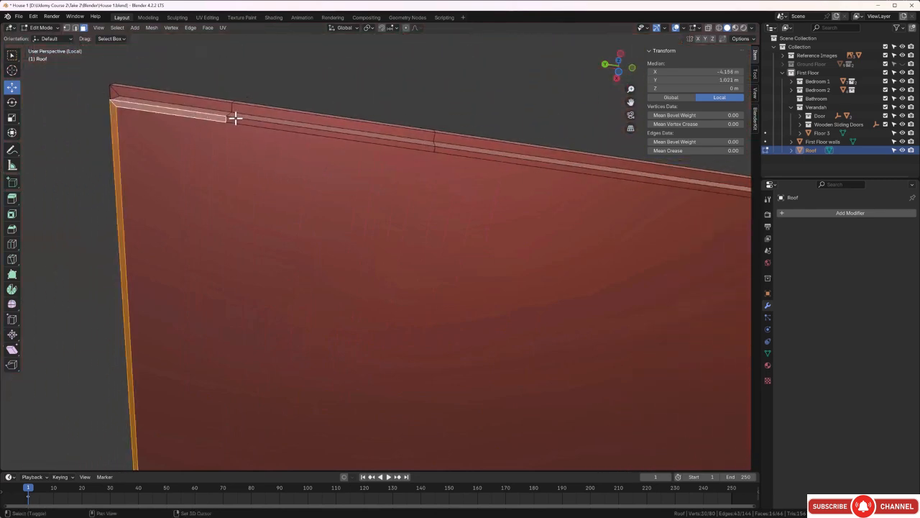
shift+click(397, 143)
shift+click(449, 153)
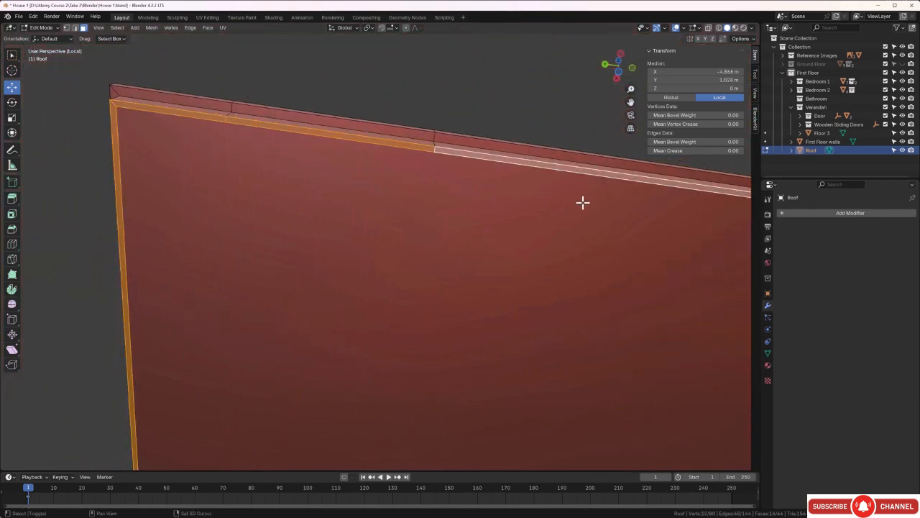
Step: Extrude the selected underside inset ring about 0.015 m downward along its normal and clear the selection
middle_drag(582, 201, 381, 260)
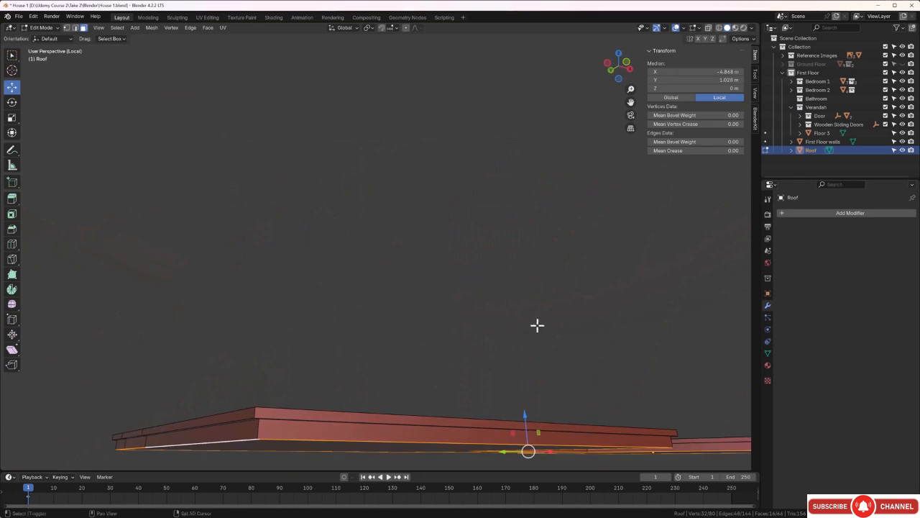
middle_drag(536, 324, 404, 240)
shift+middle_drag(404, 240, 217, 114)
scroll(390, 304, up, 6)
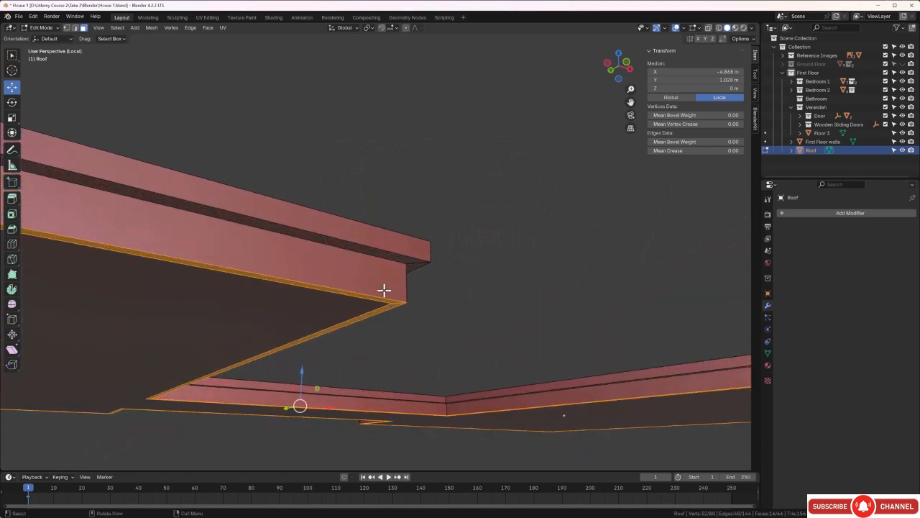
middle_drag(416, 261, 442, 246)
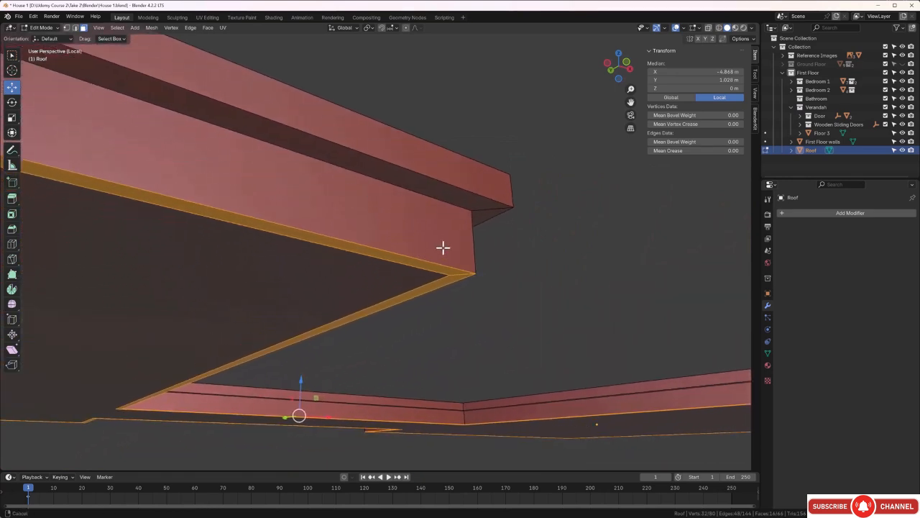
key(g)
key(z)
key(z)
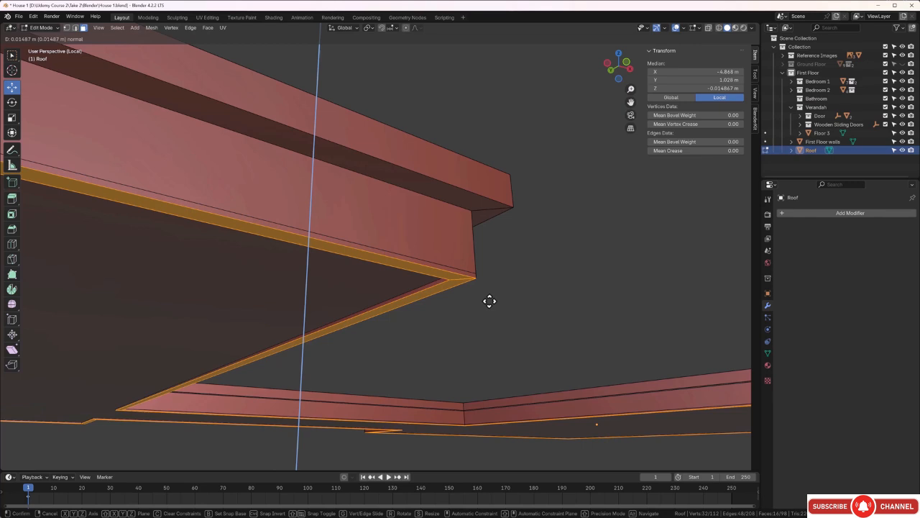
click(489, 302)
key(alt+a)
Step: Return to Object Mode and check the roof's stepped border at its corners from below
middle_drag(503, 318, 435, 371)
scroll(468, 302, down, 2)
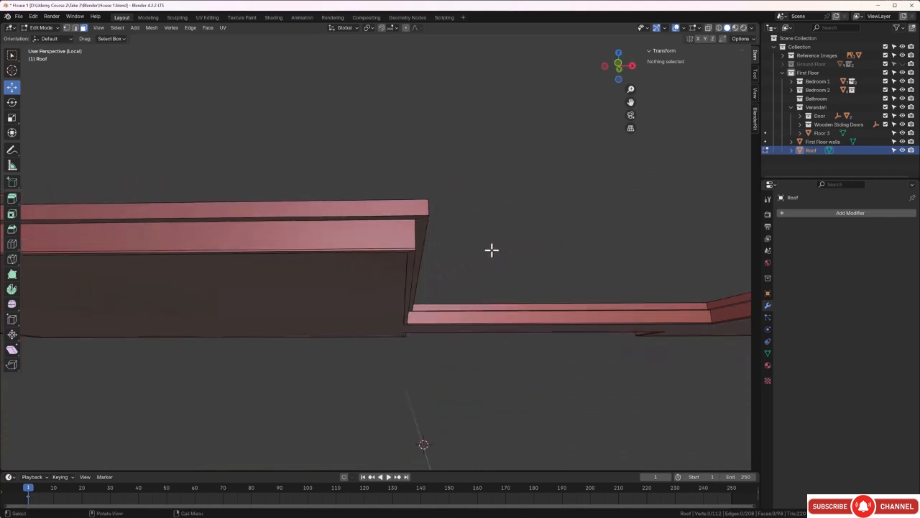
key(Tab)
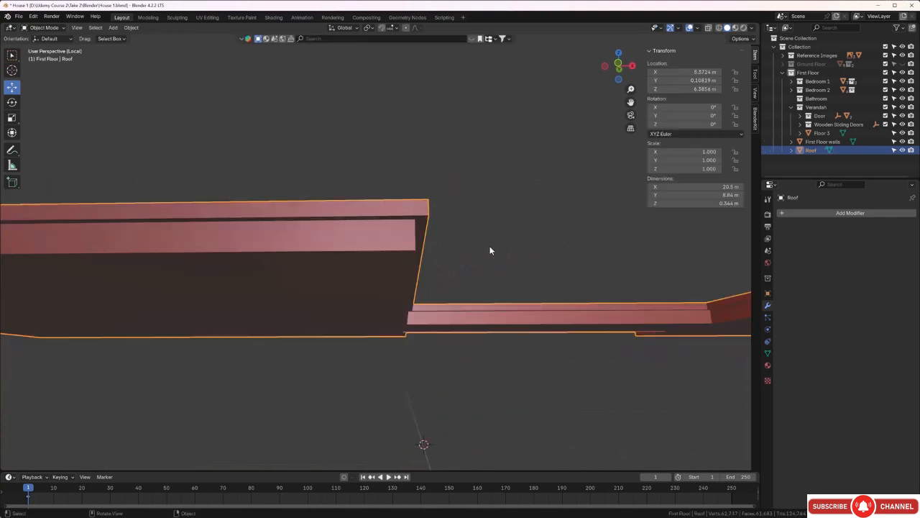
click(489, 251)
click(417, 256)
middle_drag(418, 256, 475, 310)
middle_drag(553, 324, 301, 300)
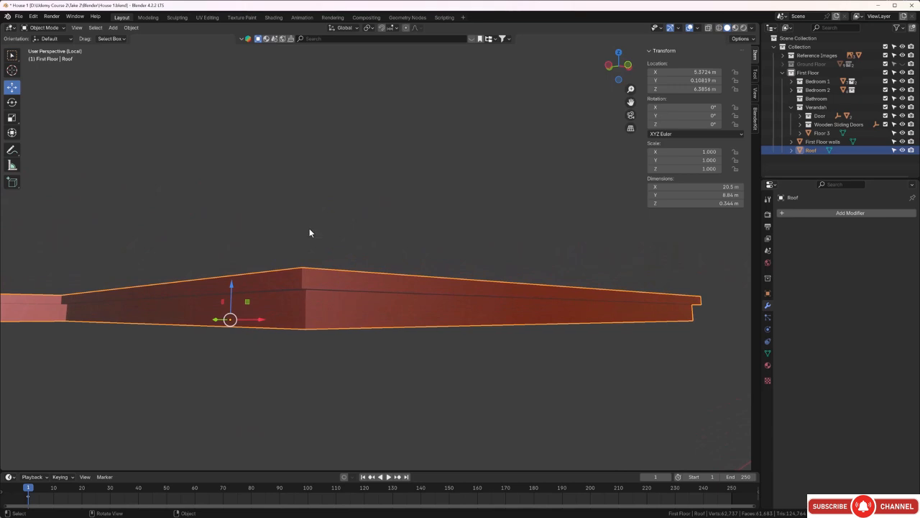
click(309, 229)
click(303, 282)
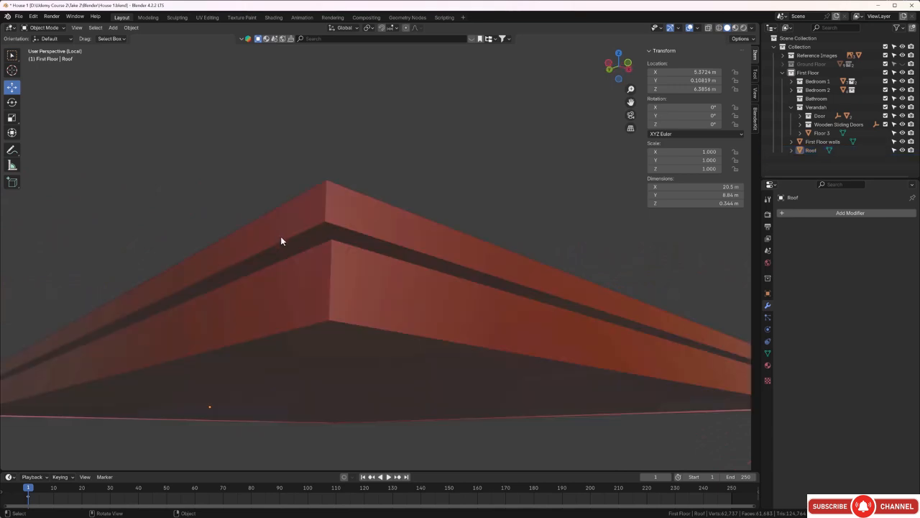
Step: Add a Bevel modifier with 4 segments to the Roof object
click(280, 236)
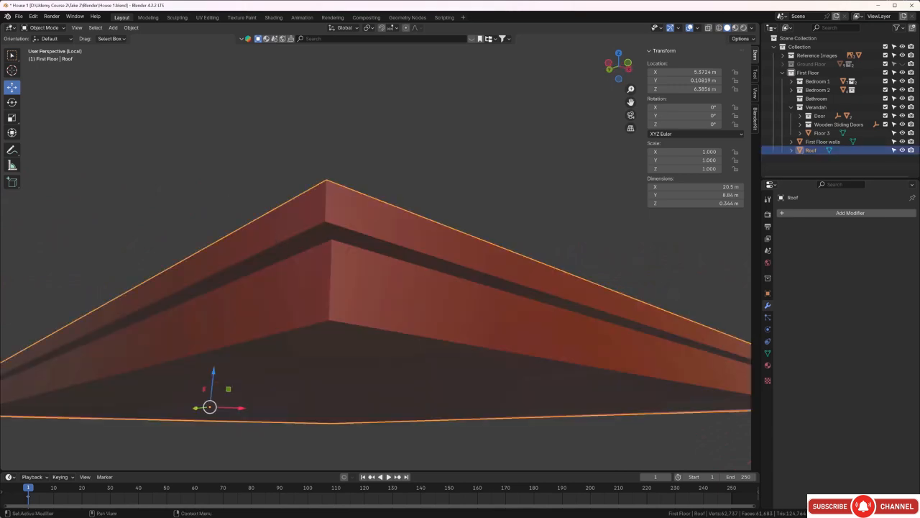
click(827, 212)
mouse_move(823, 211)
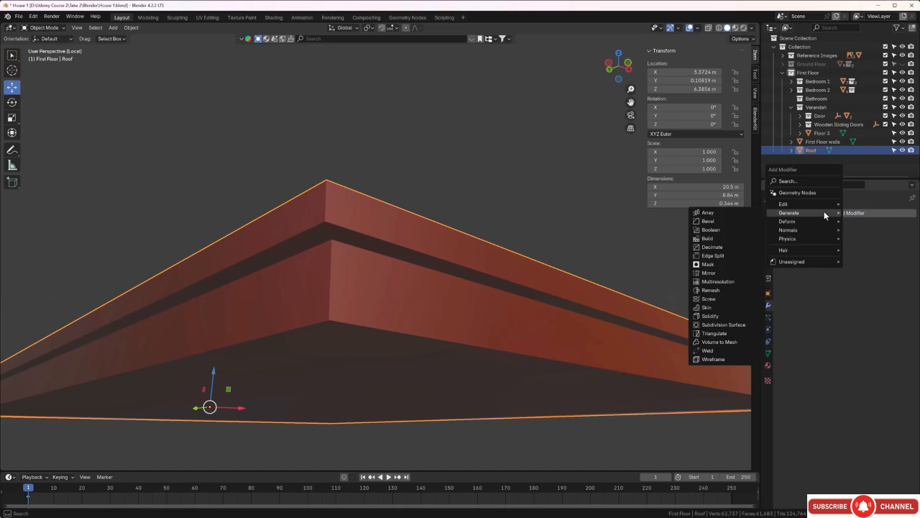
click(739, 221)
middle_drag(515, 166, 481, 174)
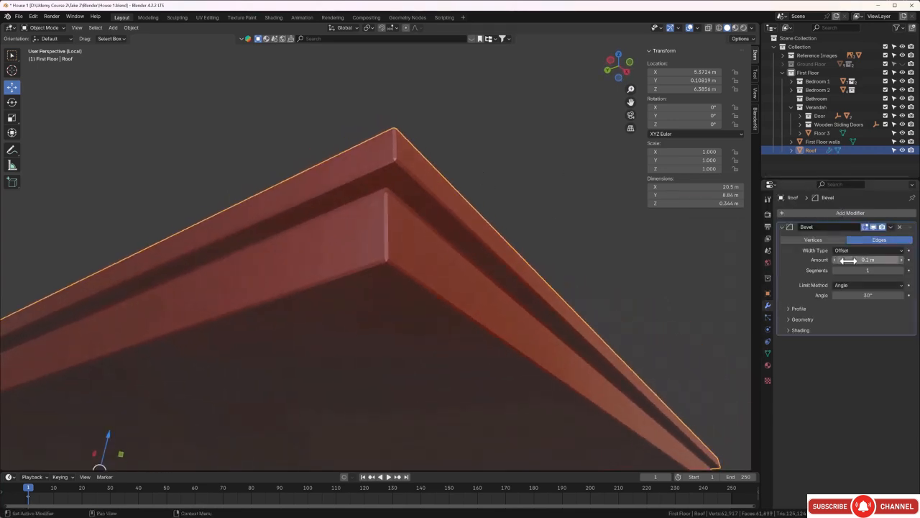
drag(866, 270, 906, 270)
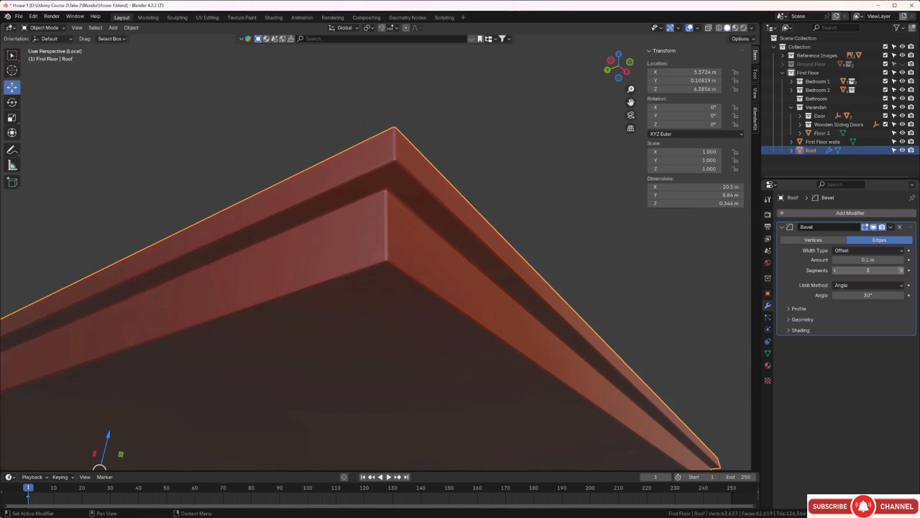
middle_drag(461, 251, 460, 216)
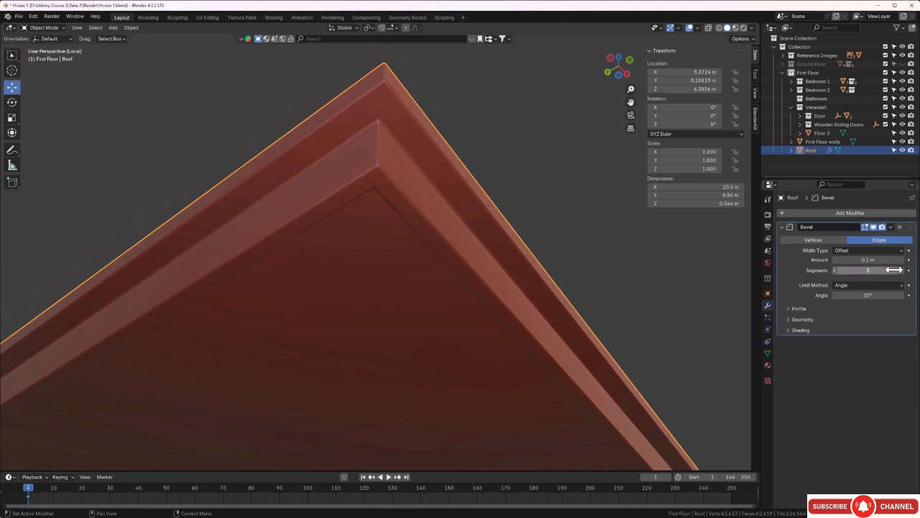
drag(894, 270, 900, 270)
middle_drag(424, 214, 326, 216)
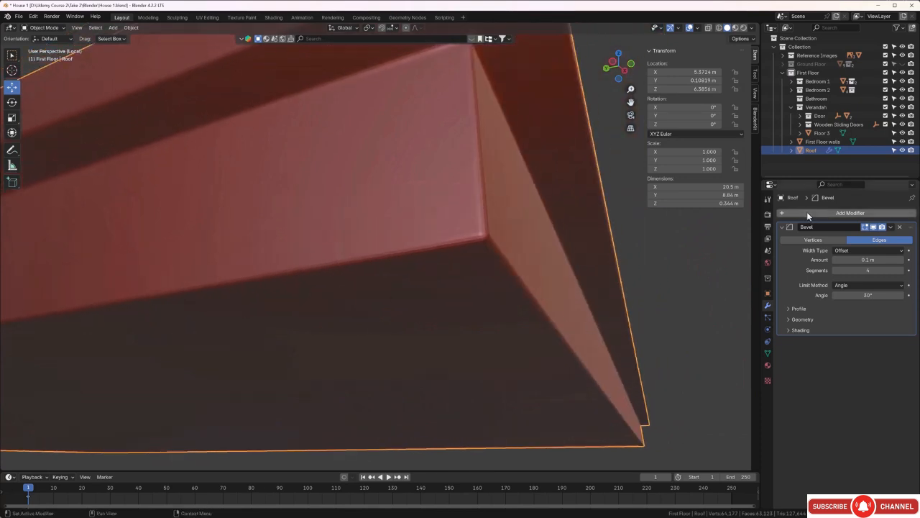
Step: Apply the Roof's Bevel modifier and shade the object with Shade Auto Smooth
click(890, 227)
click(854, 237)
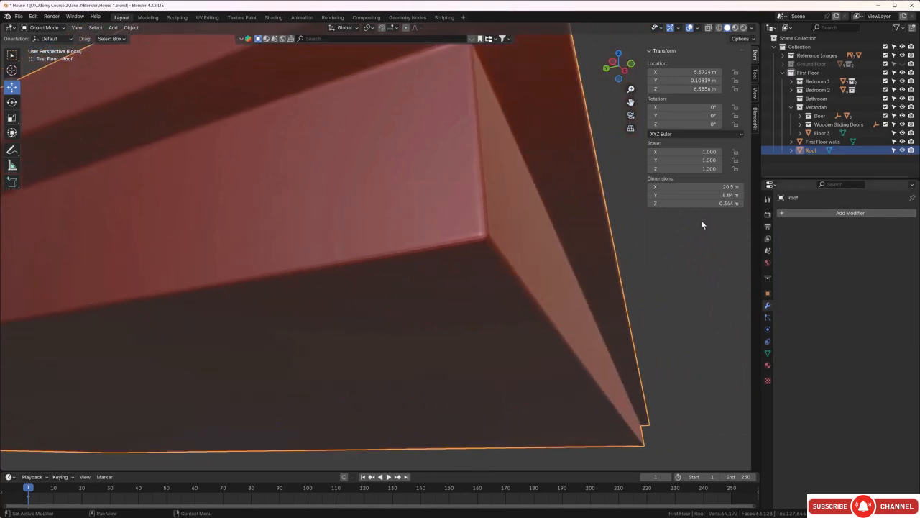
middle_drag(701, 219, 523, 210)
right_click(487, 218)
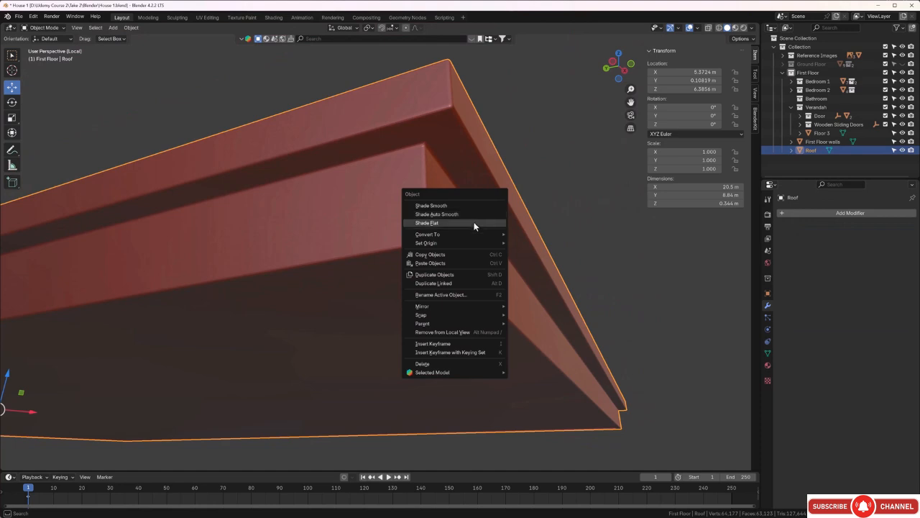
click(476, 214)
click(532, 145)
Step: Leave local view and lower the Roof about 0.147 m along Z onto the first-floor walls in front view
scroll(530, 147, down, 3)
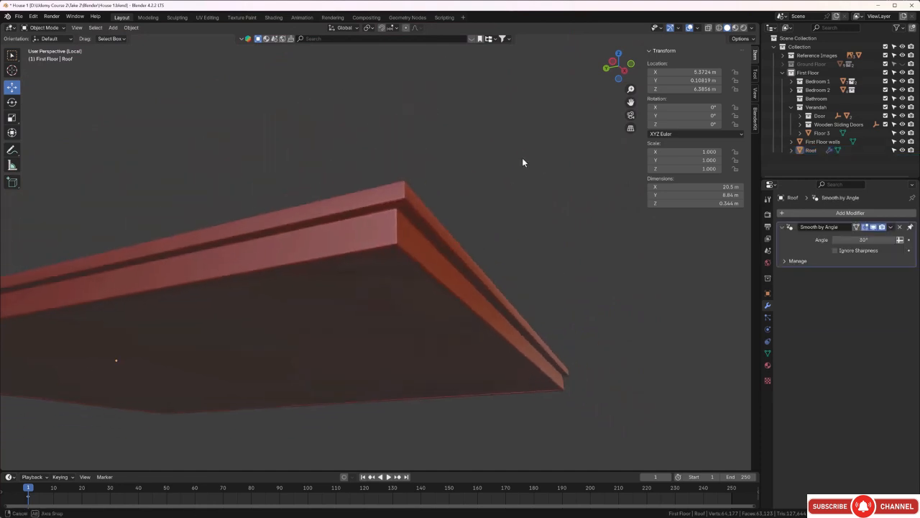
middle_drag(522, 158, 453, 212)
key(KP_Divide)
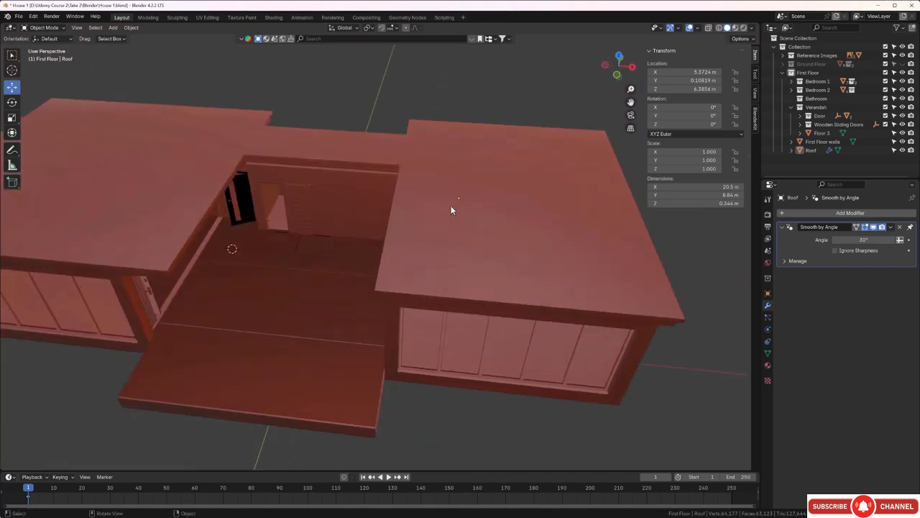
key(KP_1)
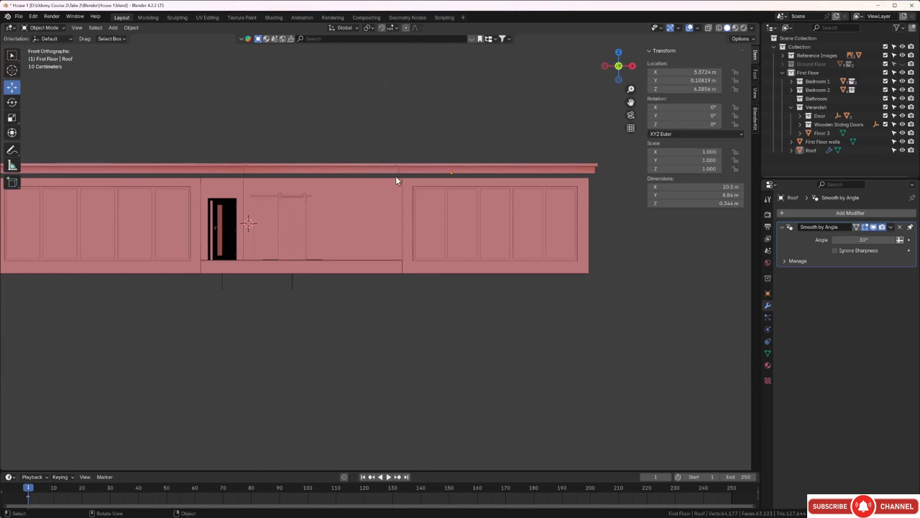
scroll(391, 174, up, 4)
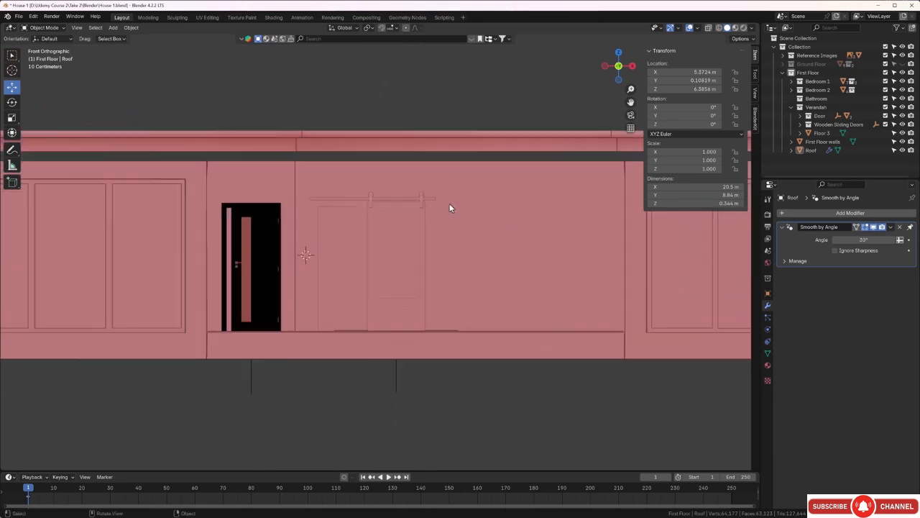
click(414, 154)
scroll(404, 150, down, 3)
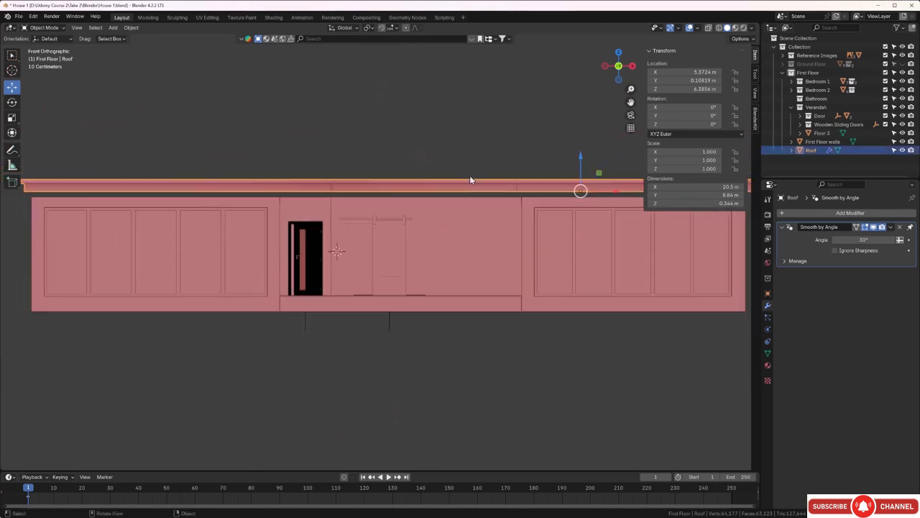
drag(578, 166, 581, 164)
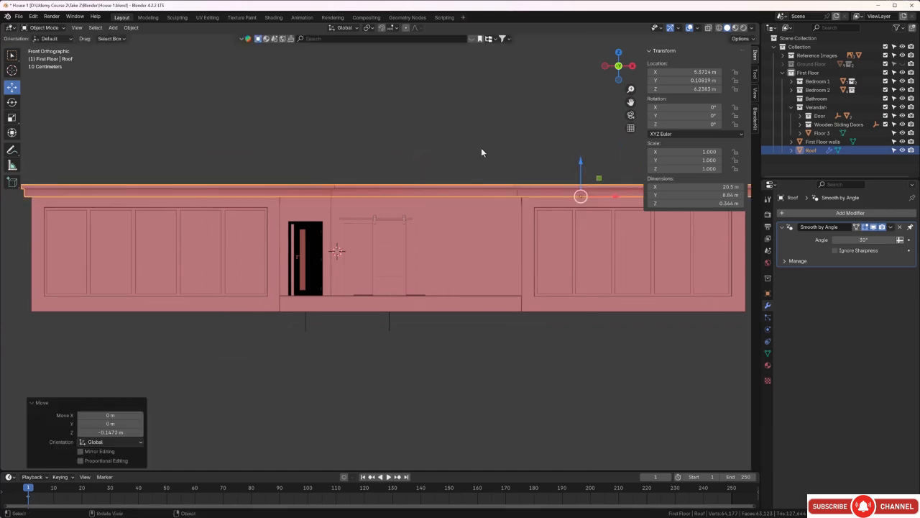
click(481, 147)
Step: Examine how the lowered roof sits on the walls around the verandah and on the house as a whole
middle_drag(480, 147, 462, 176)
scroll(416, 195, up, 4)
middle_drag(416, 195, 434, 211)
scroll(406, 197, down, 3)
shift+middle_drag(544, 240, 368, 249)
scroll(440, 161, down, 3)
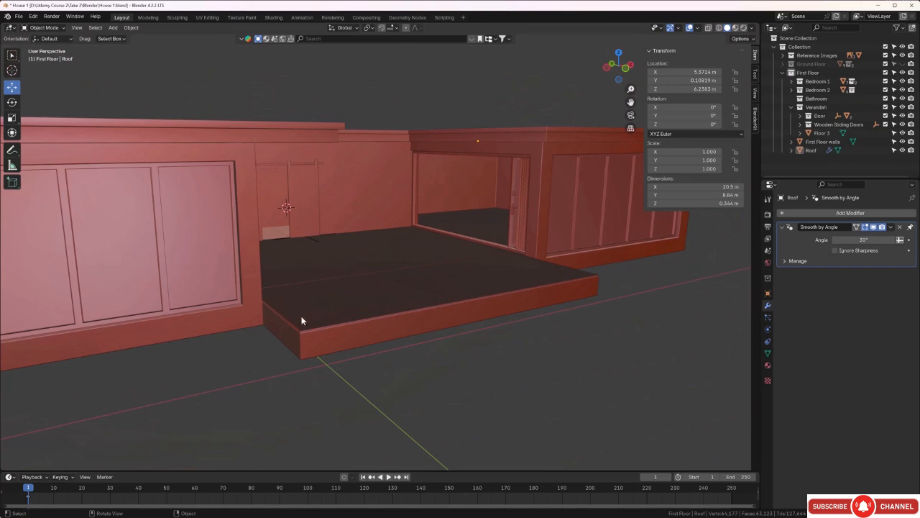
middle_drag(458, 292, 358, 280)
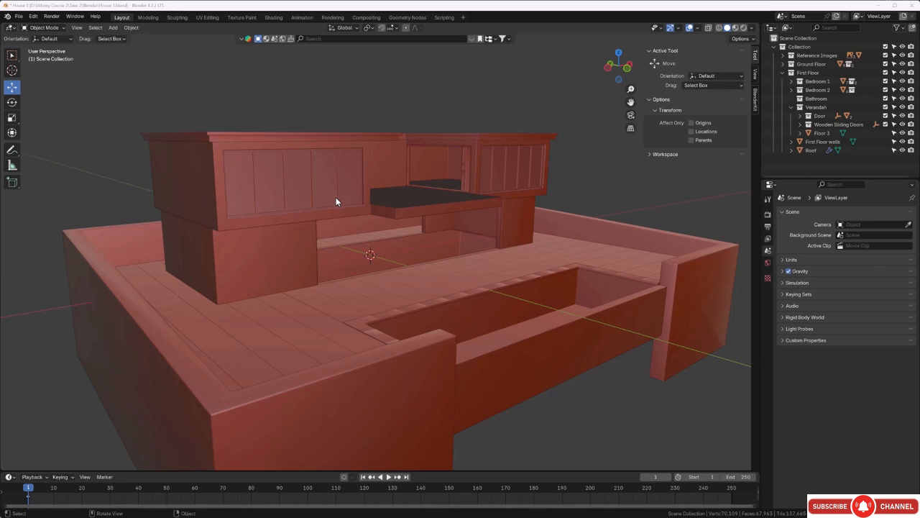
middle_drag(369, 258, 437, 254)
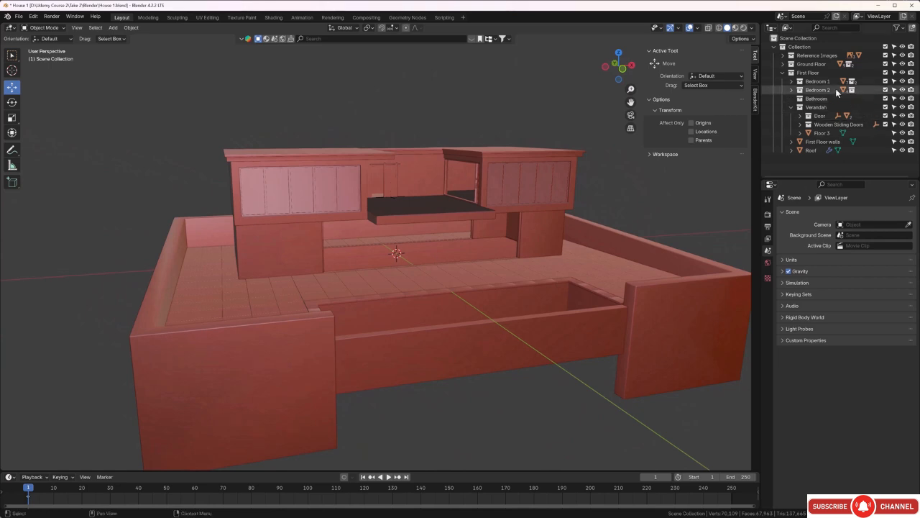
Step: Hide the Ground Floor collection and bring the verandah floor's front corner into close view
click(902, 64)
middle_drag(427, 268, 442, 276)
scroll(388, 249, up, 6)
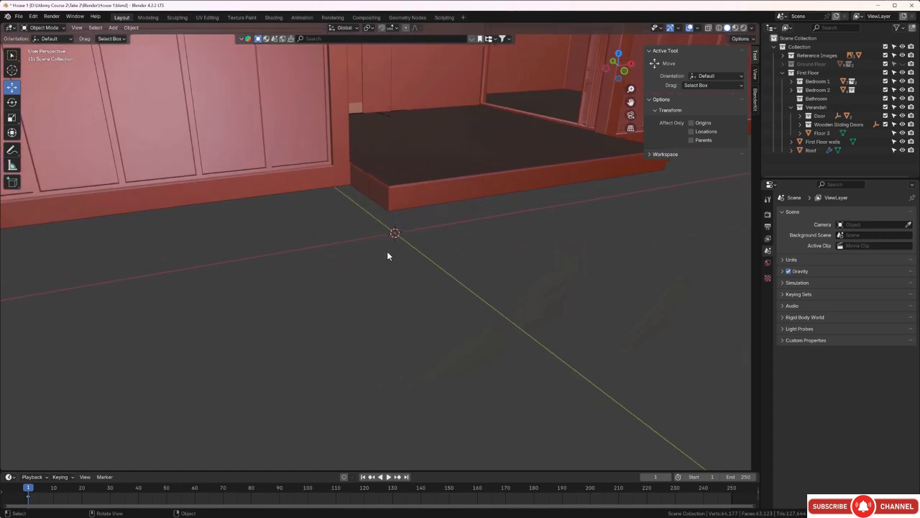
middle_drag(448, 245, 430, 327)
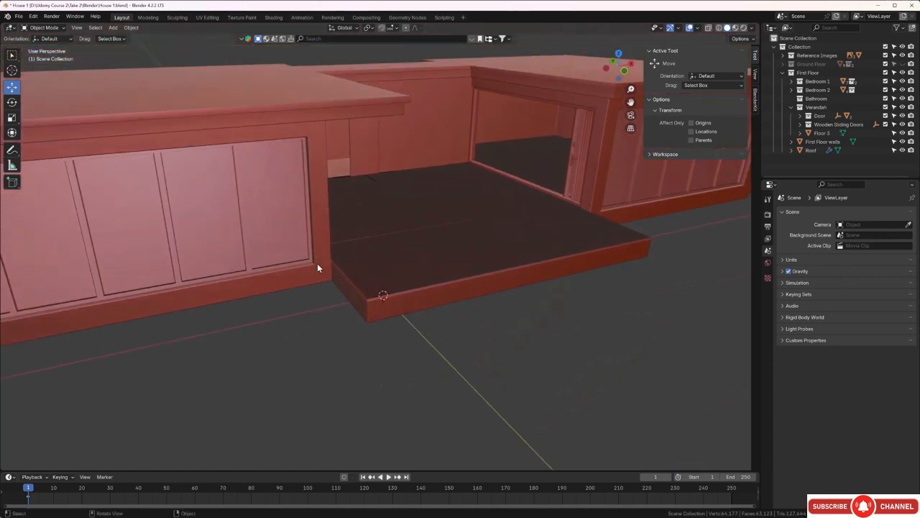
middle_drag(308, 238, 319, 218)
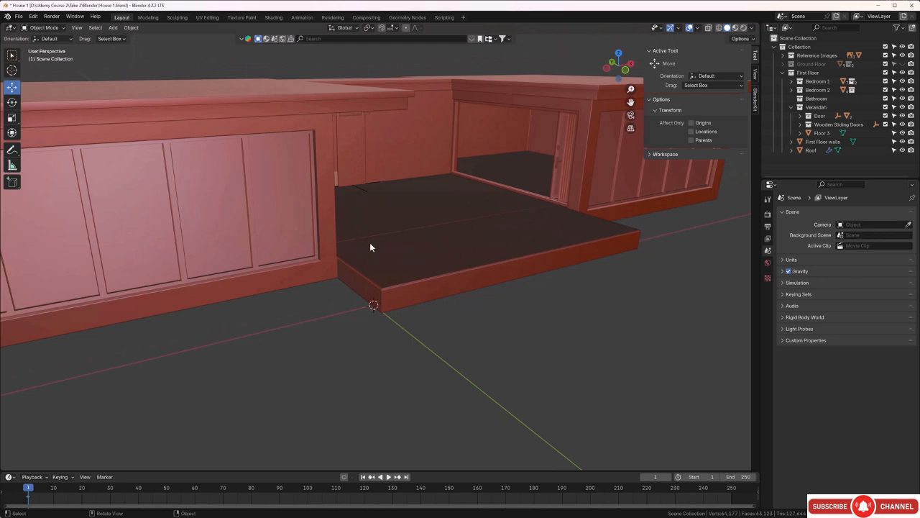
middle_drag(388, 254, 409, 257)
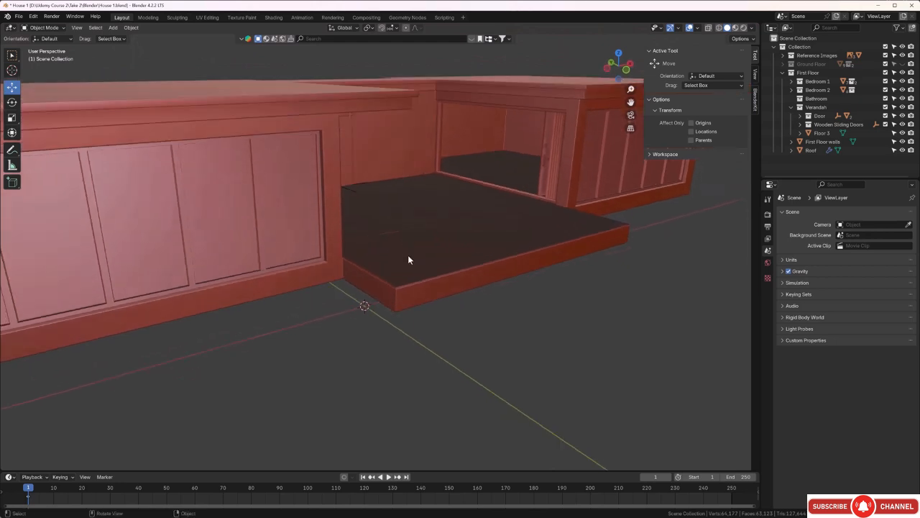
Step: Isolate Floor 3 together with the First Floor walls in local view
click(405, 248)
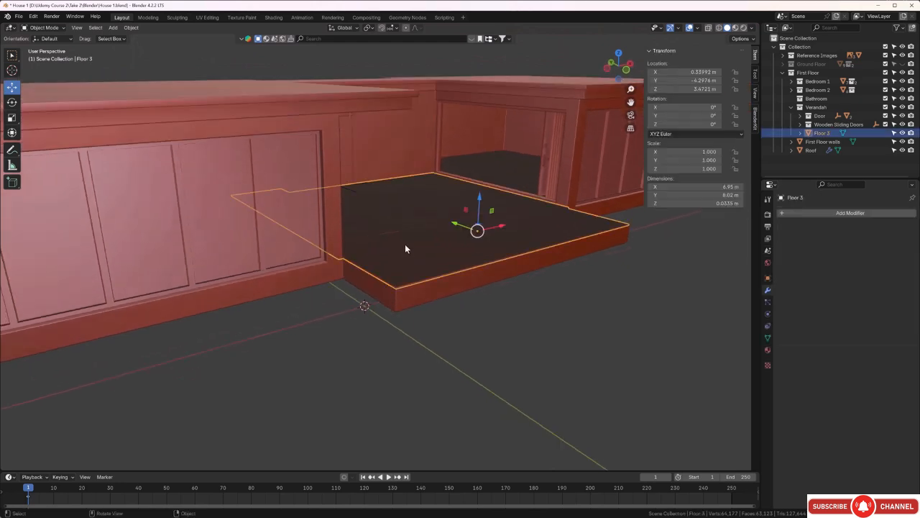
shift+click(410, 307)
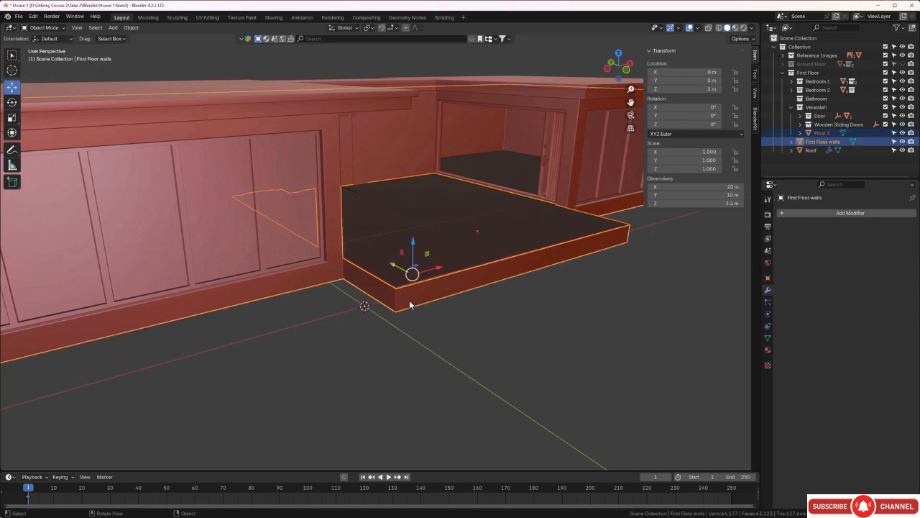
key(KP_Divide)
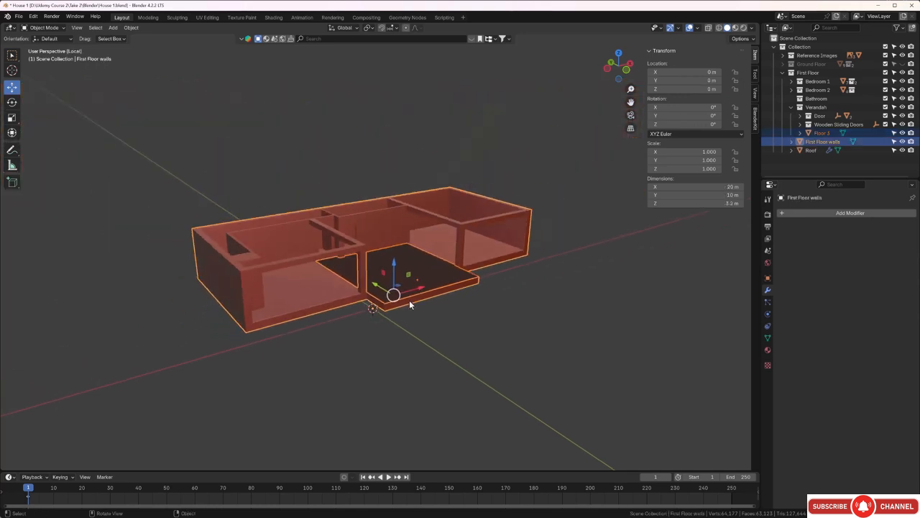
Step: Deselect everything, add a new collection inside the Verandah collection and name it Handrails
click(511, 330)
middle_drag(516, 323, 501, 333)
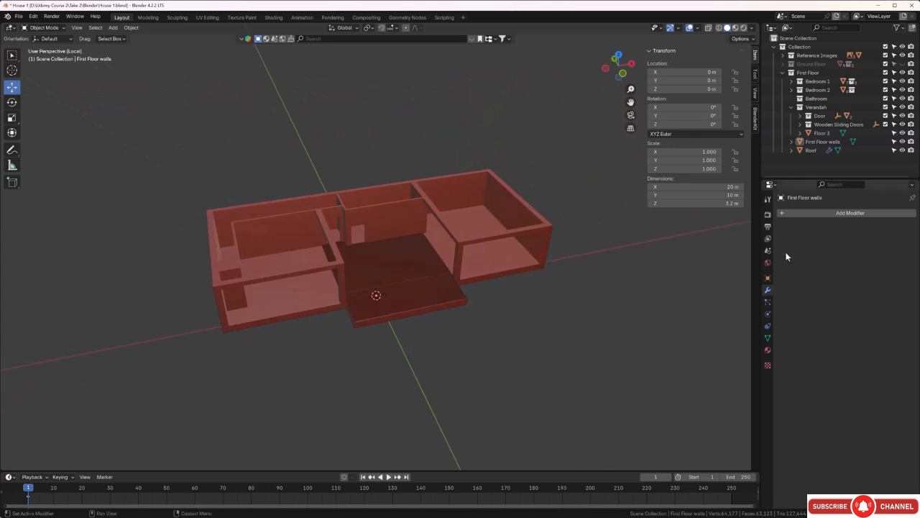
click(816, 107)
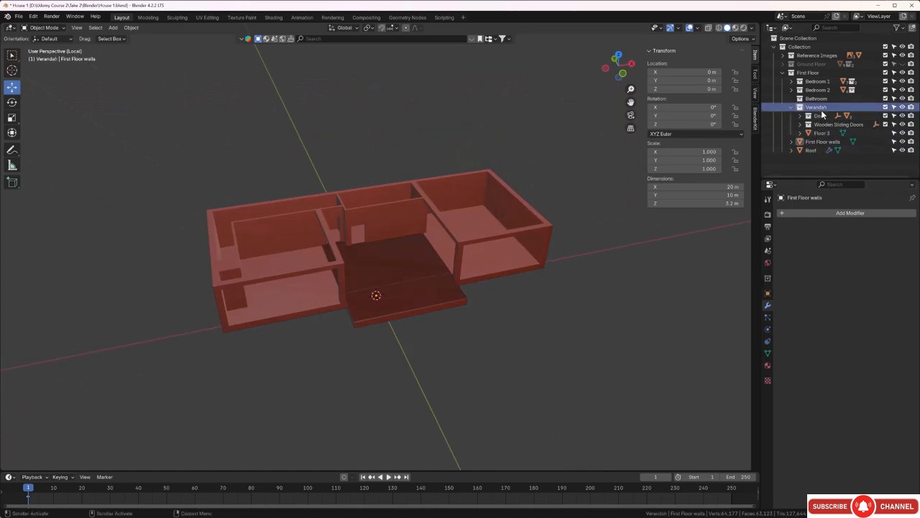
click(912, 29)
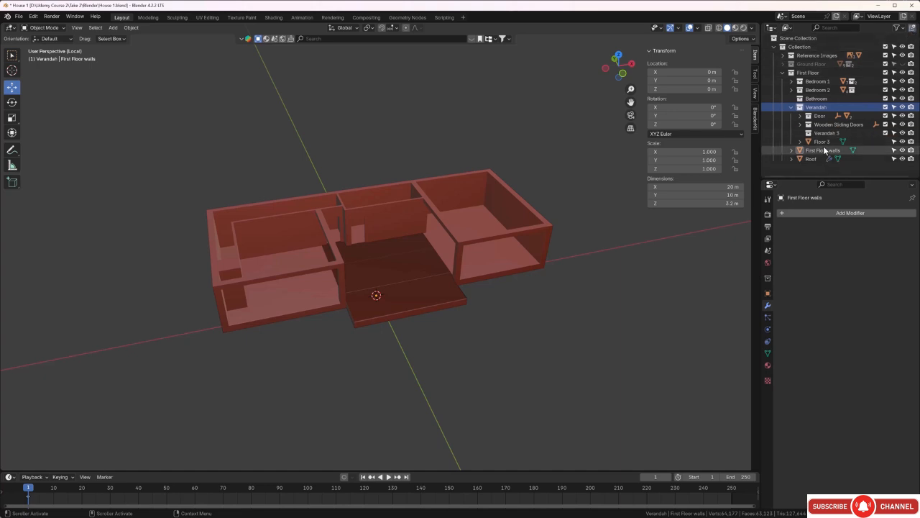
double_click(839, 135)
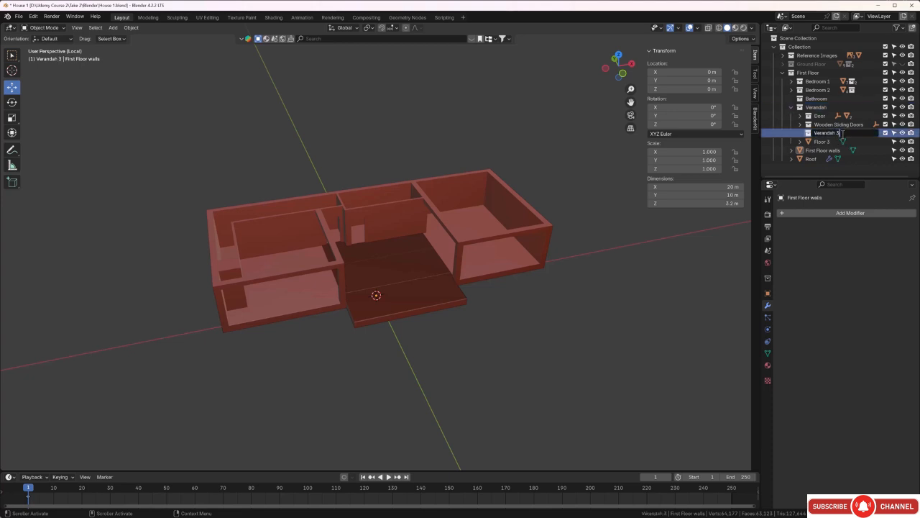
key(BackSpace)
key(BackSpace)
key(BackSpace)
key(BackSpace)
key(BackSpace)
key(BackSpace)
key(BackSpace)
key(BackSpace)
key(BackSpace)
key(BackSpace)
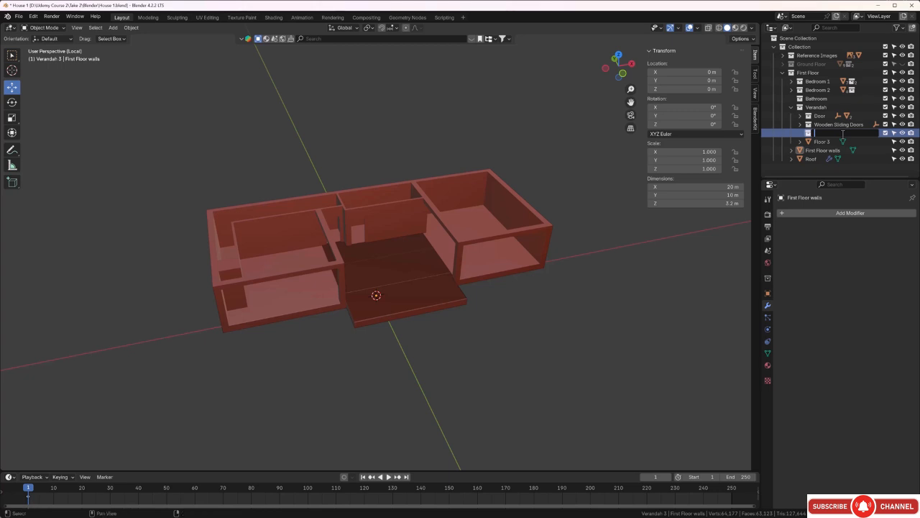
text(Ha)
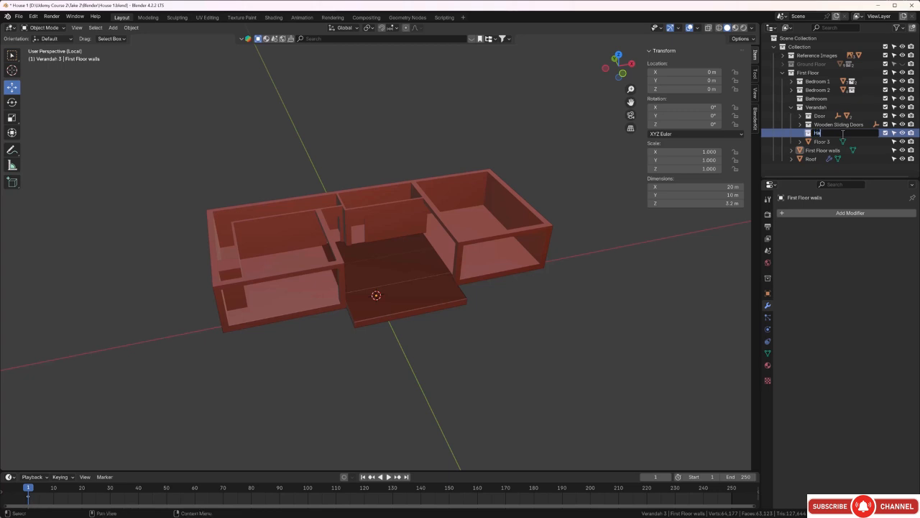
text(ndrails)
key(Return)
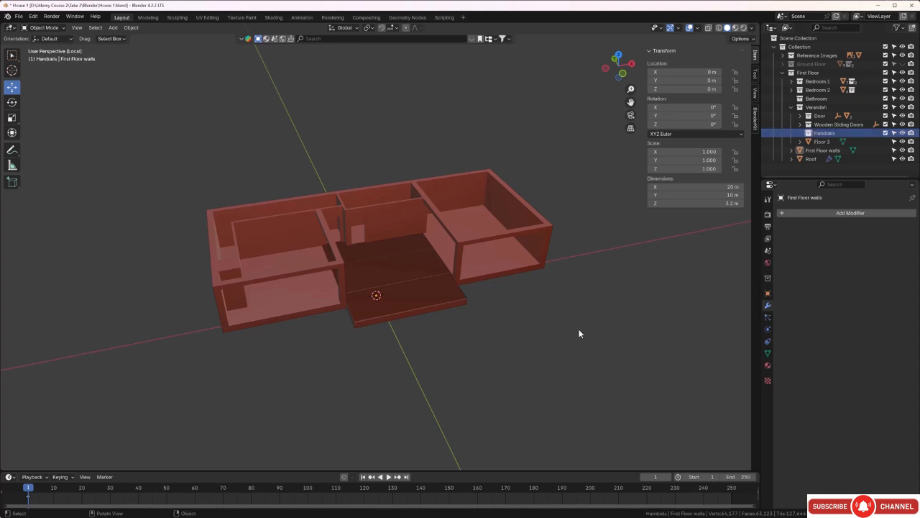
Step: Add a cube to the Handrails collection and move it about -5.62 m along Y to the verandah's front edge in top view
middle_drag(557, 340, 394, 317)
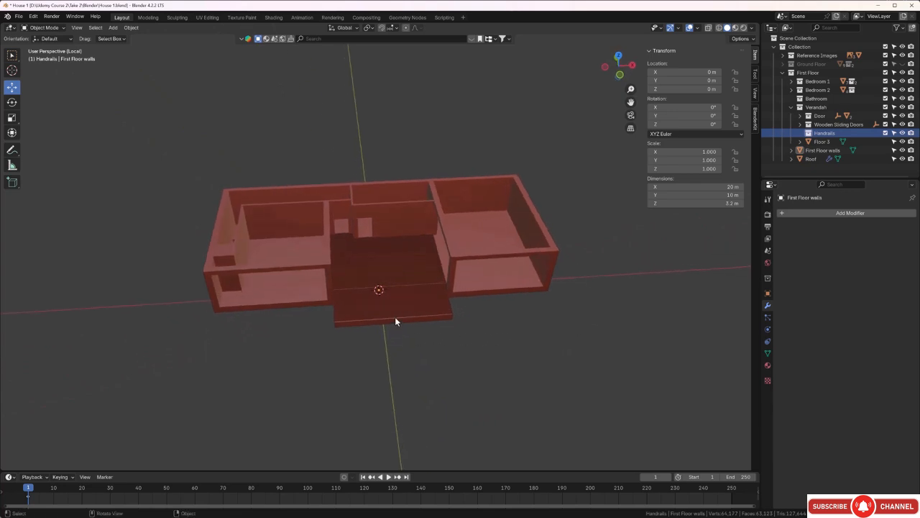
key(shift+a)
mouse_move(396, 317)
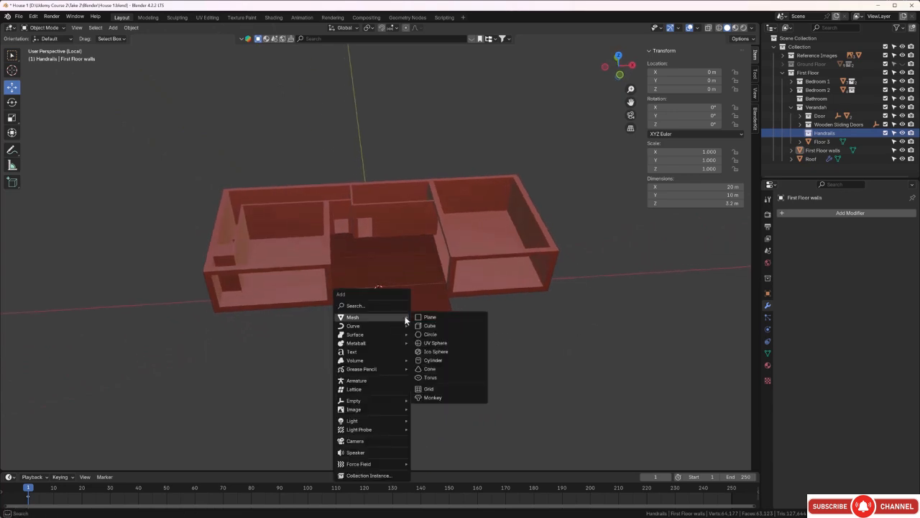
click(425, 326)
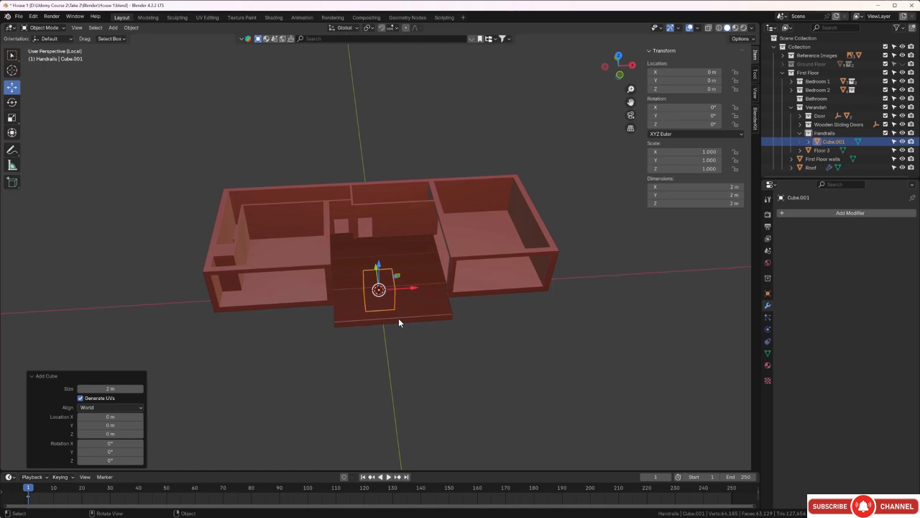
key(KP_7)
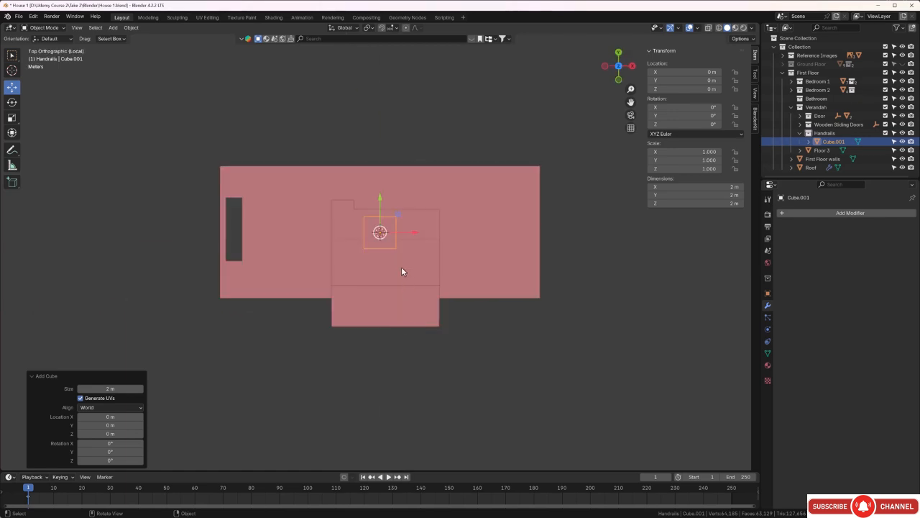
drag(379, 199, 377, 289)
scroll(375, 316, up, 3)
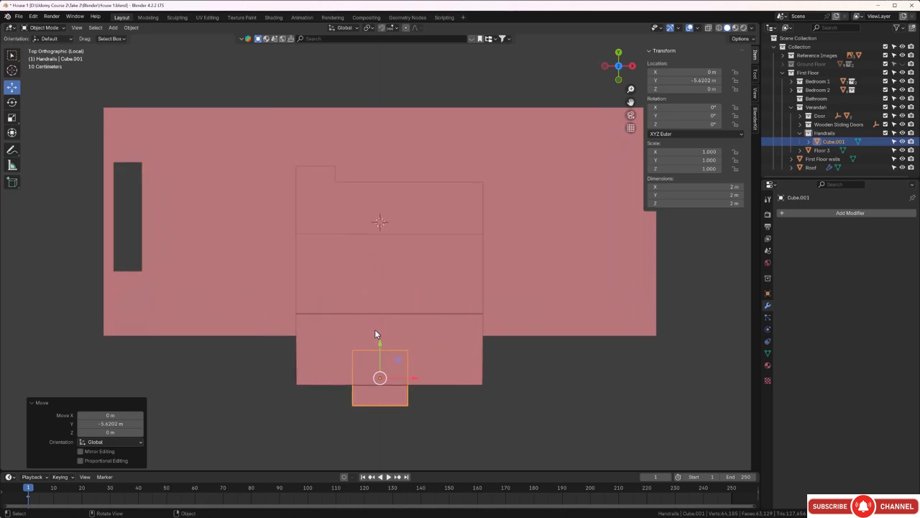
Step: Scale the cube down to about 0.171 m per side and shift it about -0.155 m along Y against the verandah floor's front edge
shift+middle_drag(378, 328, 433, 197)
scroll(432, 231, up, 3)
shift+middle_drag(479, 284, 416, 314)
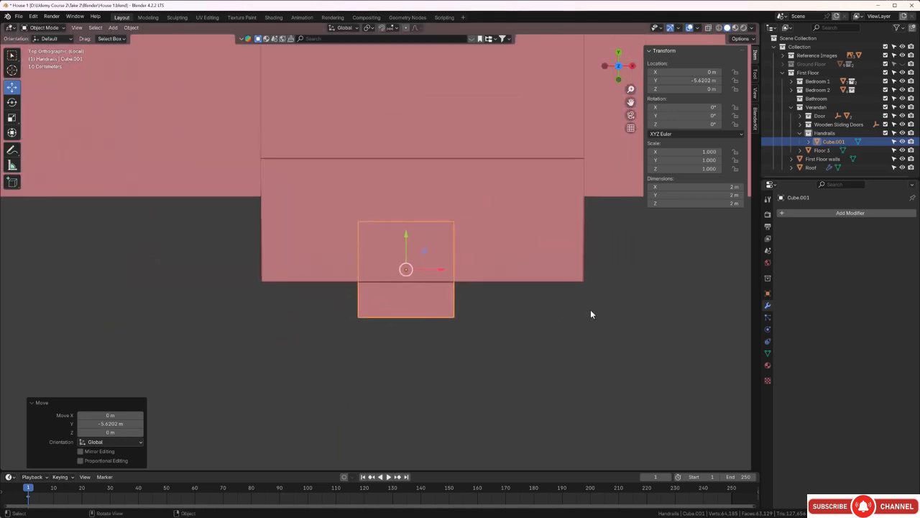
key(s)
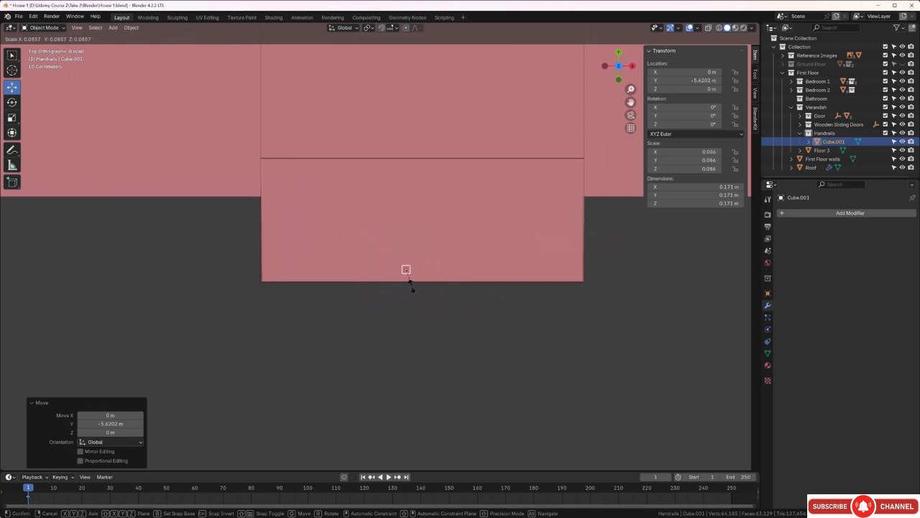
click(409, 283)
drag(405, 242, 407, 246)
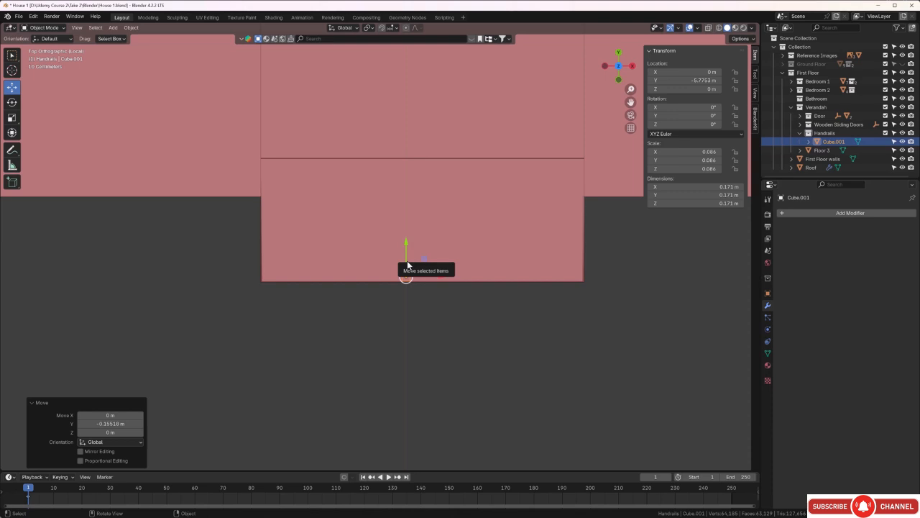
Step: In front view, raise the cube to about Z 4.01 m and stretch it along Z into a post about 1.13 m tall on the verandah floor
key(KP_1)
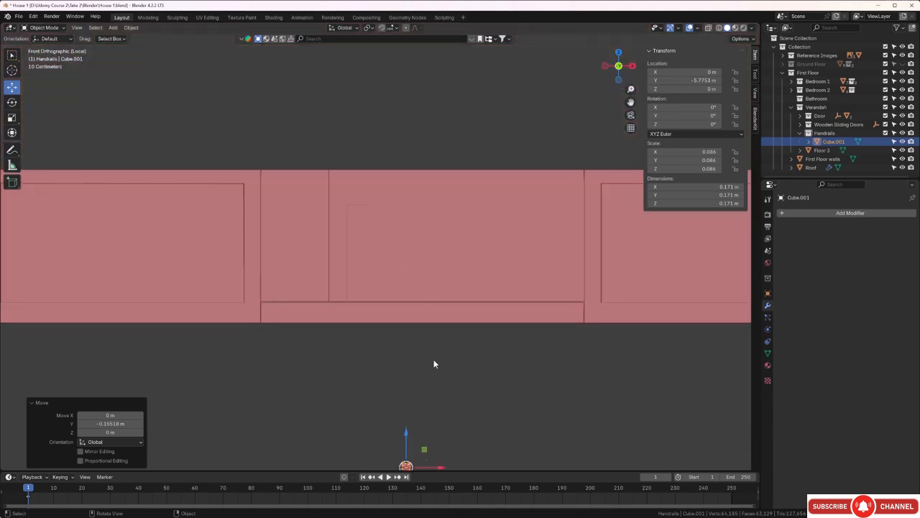
drag(407, 440, 424, 241)
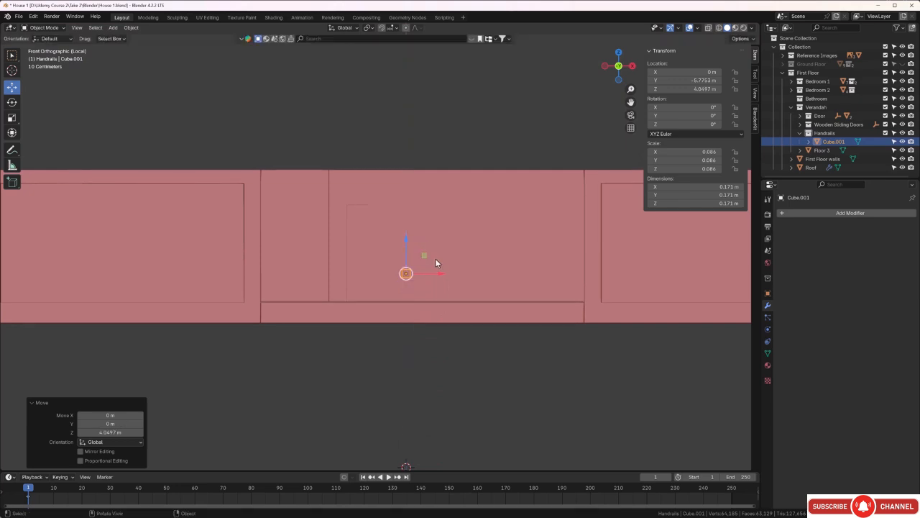
scroll(436, 260, up, 3)
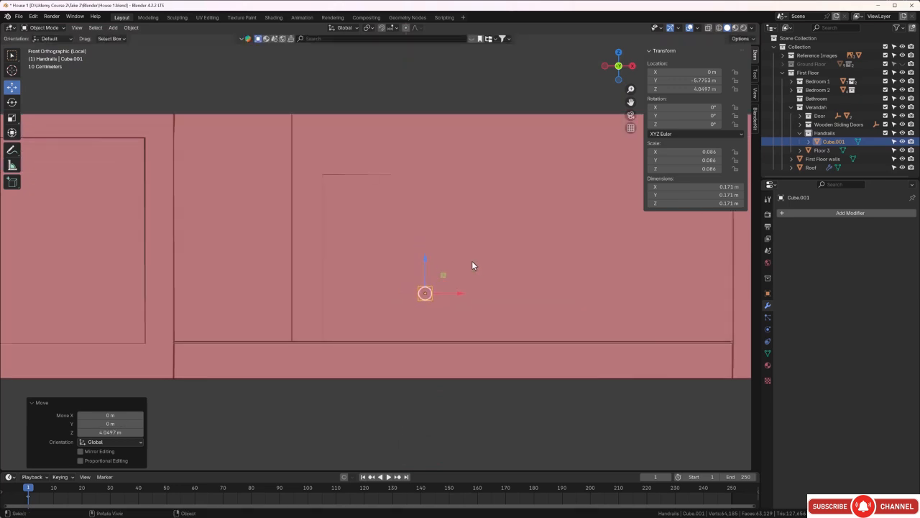
key(s)
key(z)
click(659, 270)
key(s)
key(z)
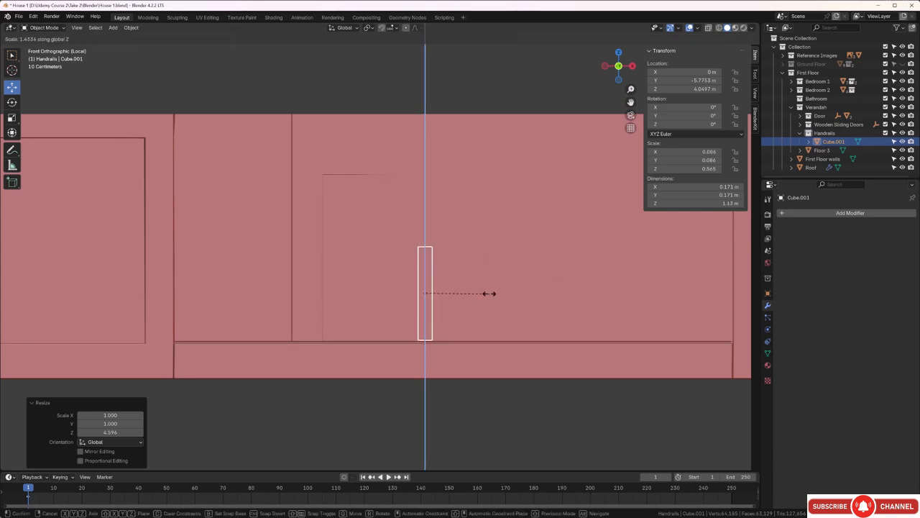
click(489, 293)
drag(425, 269, 426, 273)
Step: Unhide the Front Elevation Plan reference image and leave local view so it shows behind the house
scroll(434, 286, down, 2)
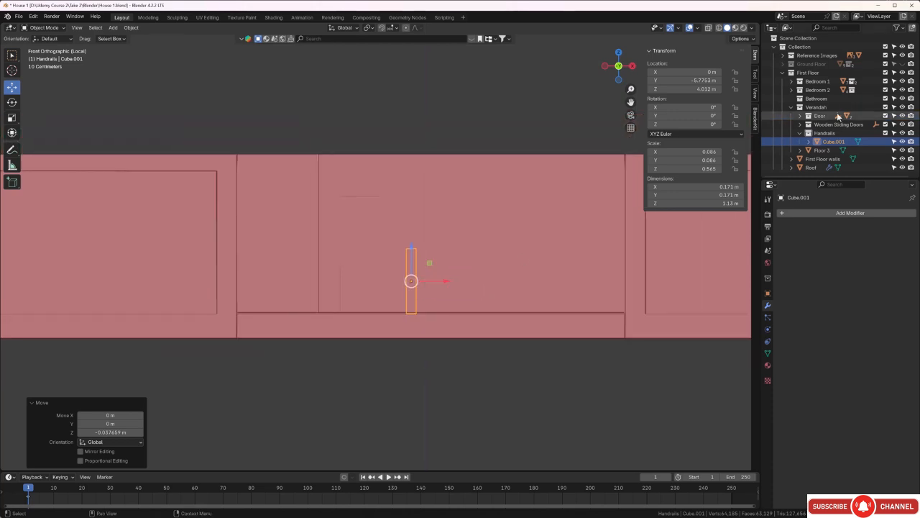
click(783, 56)
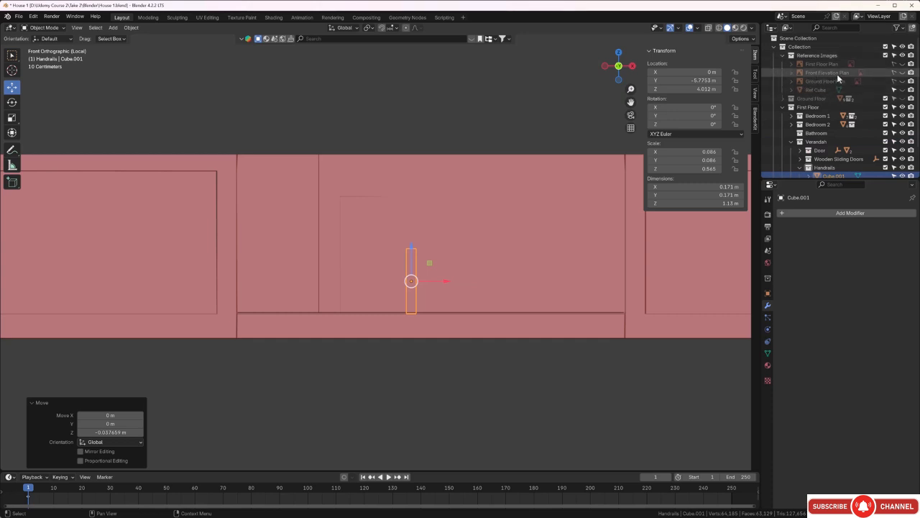
click(902, 72)
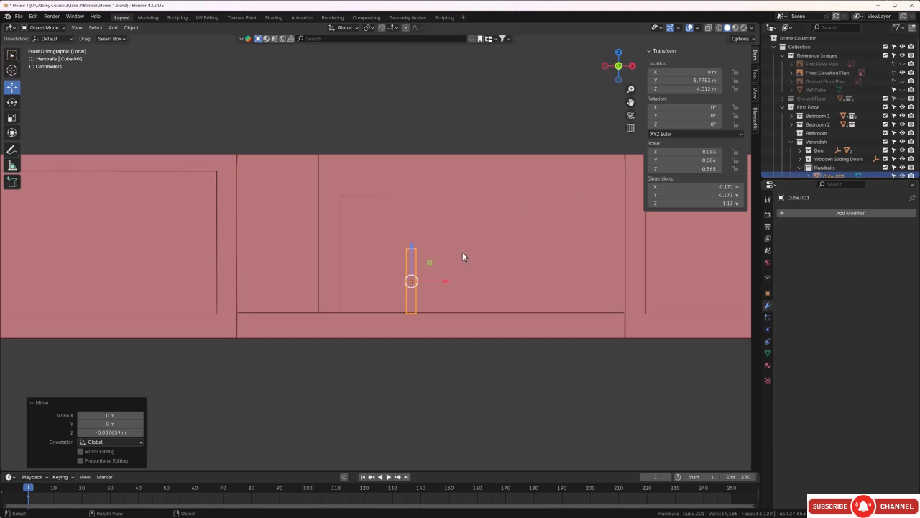
scroll(460, 256, down, 3)
scroll(431, 255, up, 2)
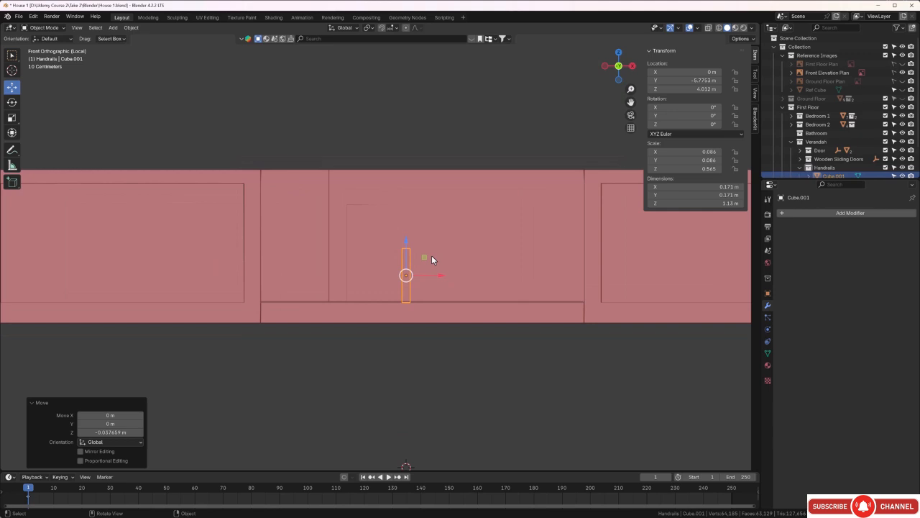
middle_drag(432, 256, 418, 241)
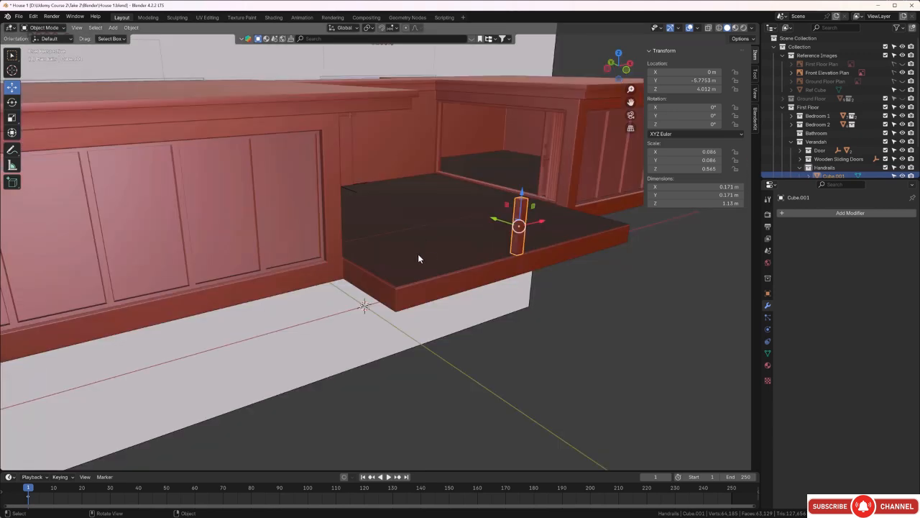
Step: Return to front view in wireframe shading and frame the post against the handrail posts drawn in the elevation plan
key(KP_1)
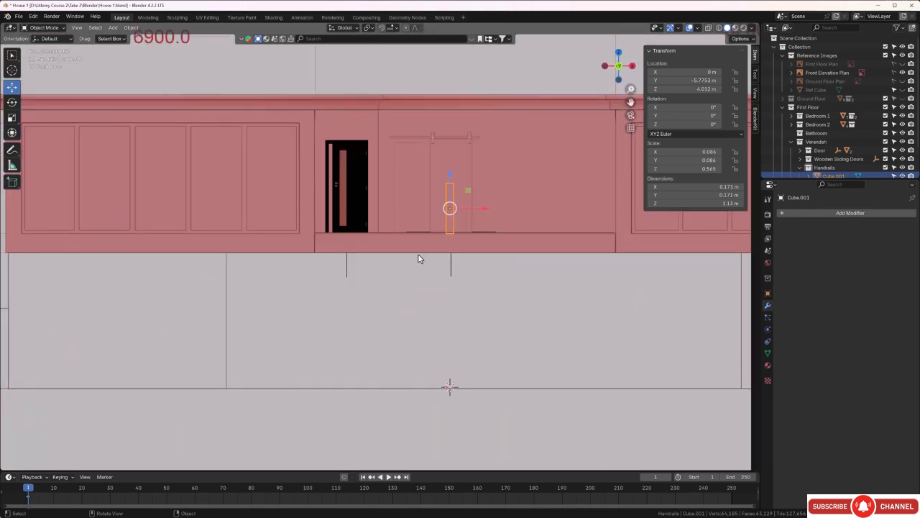
key(z)
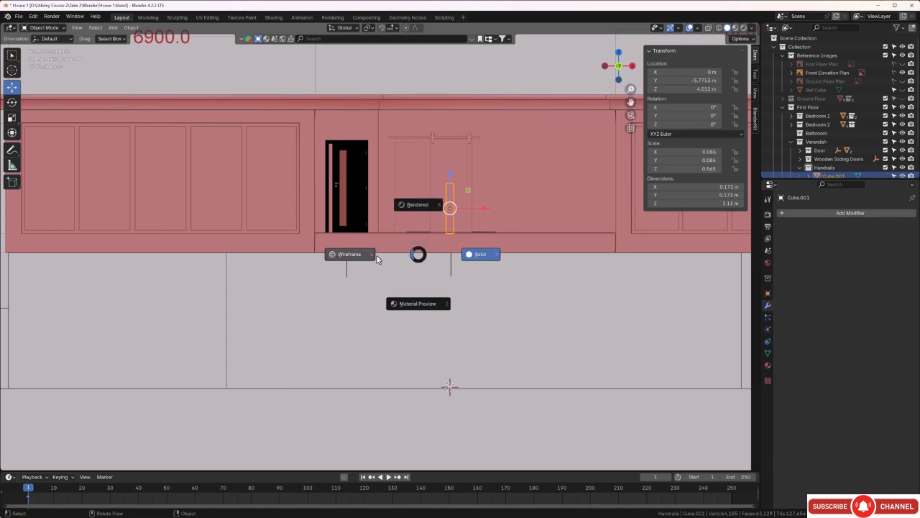
click(346, 257)
scroll(460, 209, up, 2)
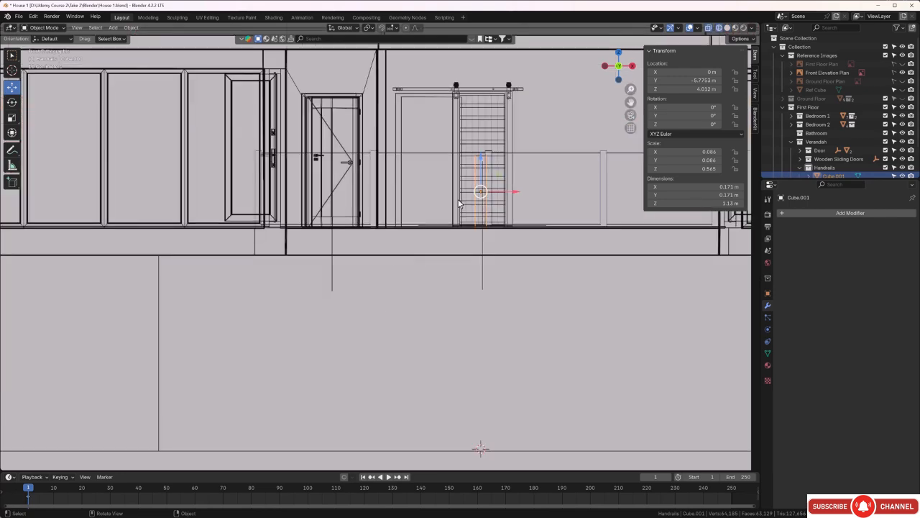
shift+middle_drag(462, 198, 354, 257)
scroll(355, 257, up, 4)
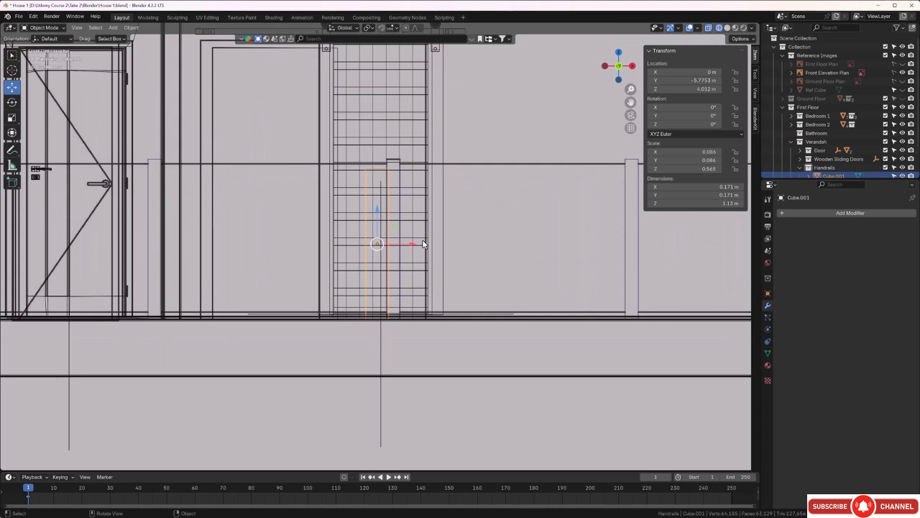
Step: Raise the post's top face about 0.072 m along Z in Edit Mode to match the post height in the elevation plan
key(Tab)
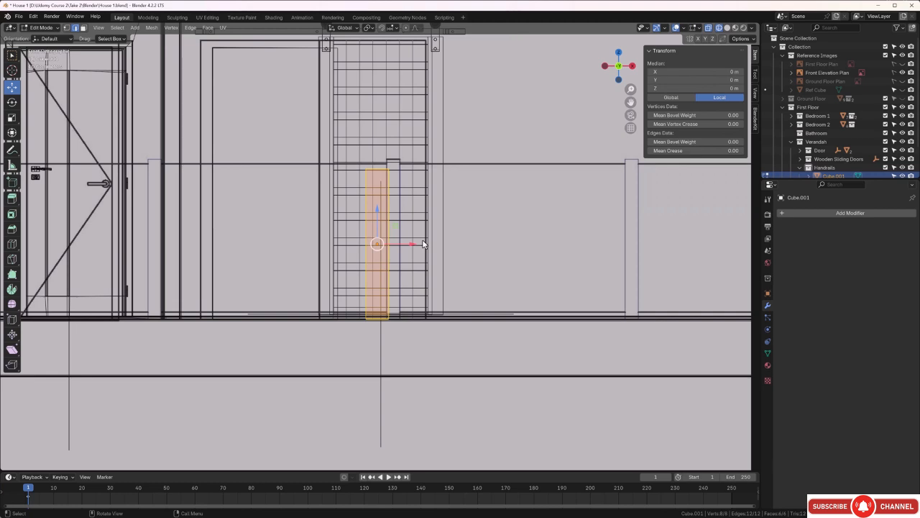
key(3)
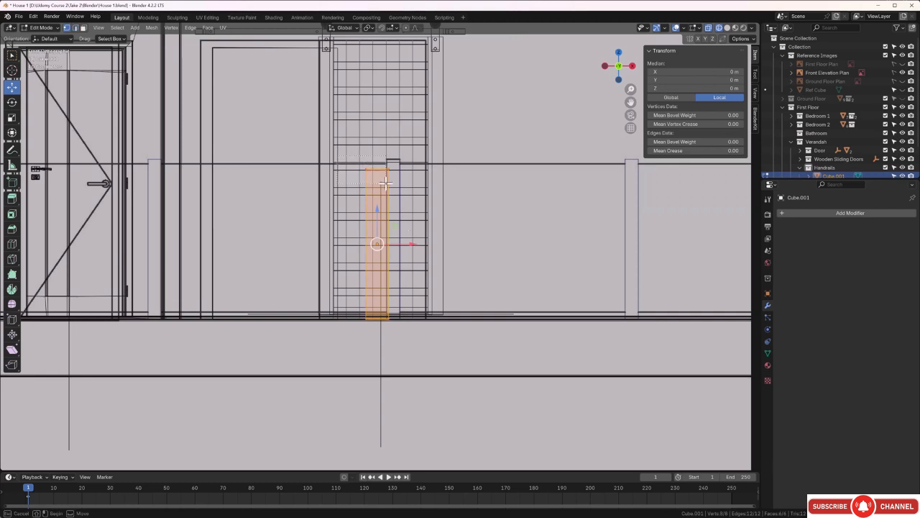
click(376, 165)
key(g)
key(z)
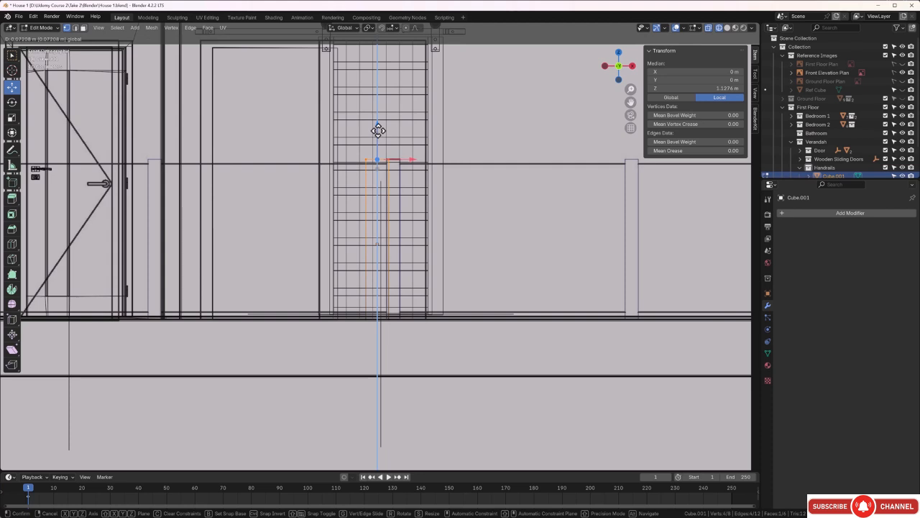
click(378, 130)
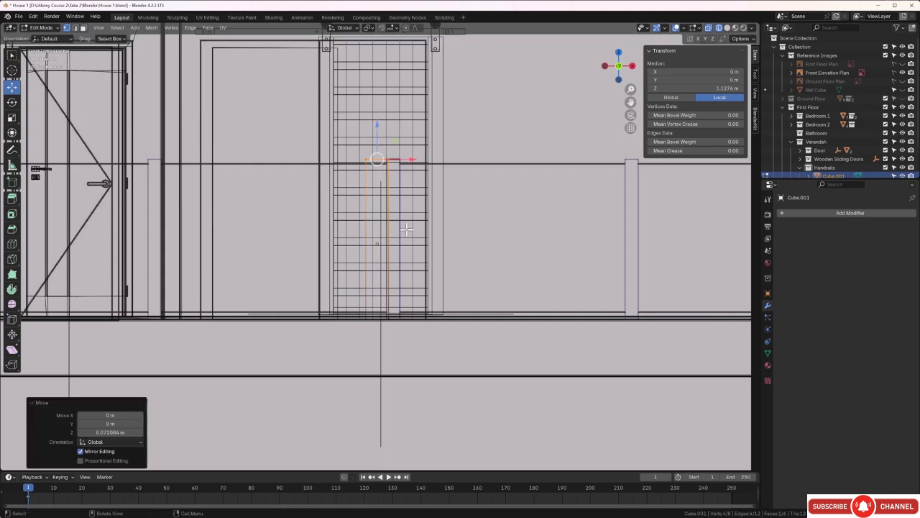
key(Tab)
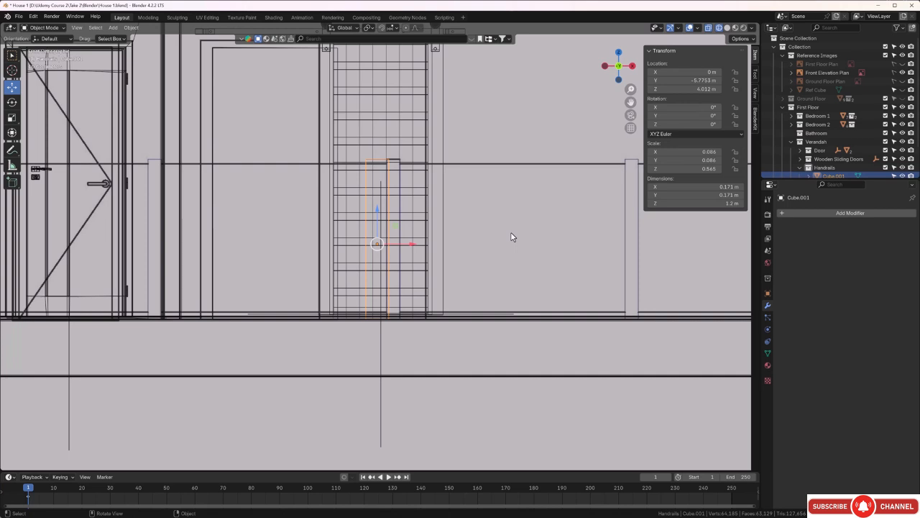
Step: Scale the post by about 0.672 in X and Y only, making it about 0.115 m wide and deep
key(s)
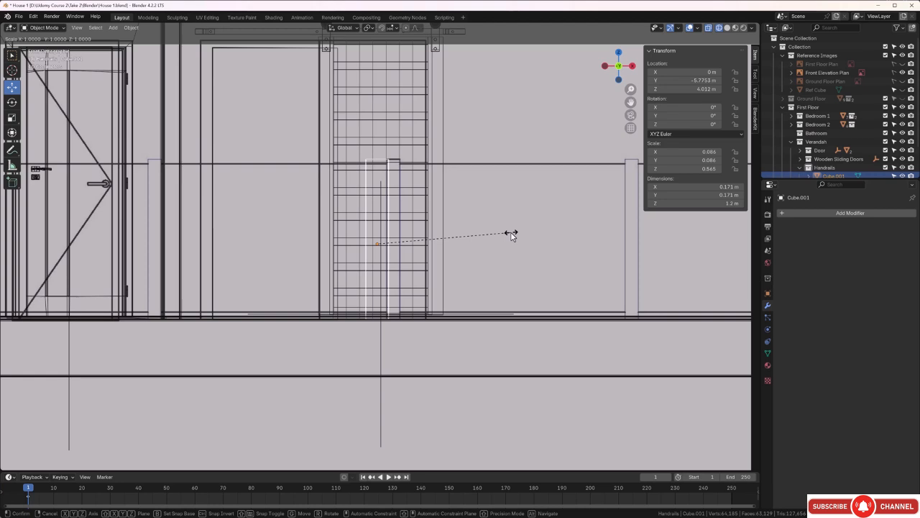
key(shift+z)
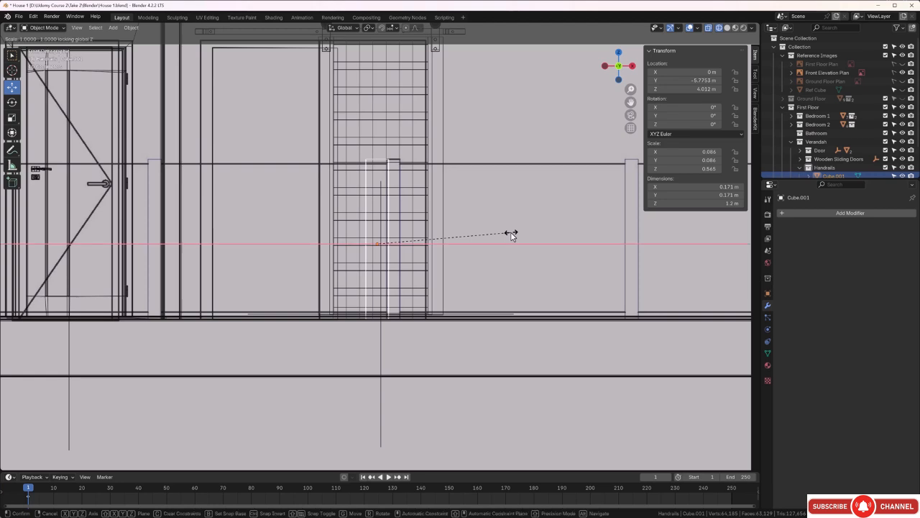
click(468, 243)
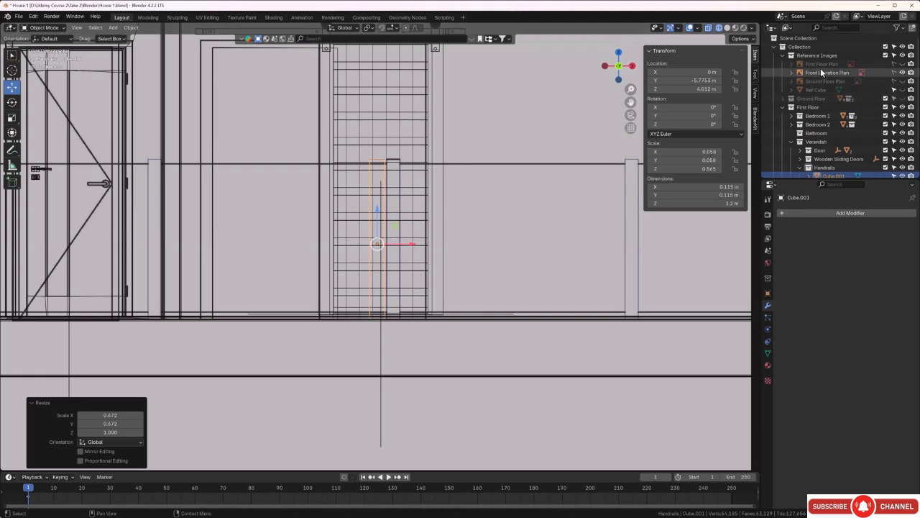
Step: Hide the Front Elevation Plan reference image and show the house in solid shading from a perspective view of the verandah
click(903, 72)
middle_drag(351, 219, 454, 265)
scroll(454, 266, down, 3)
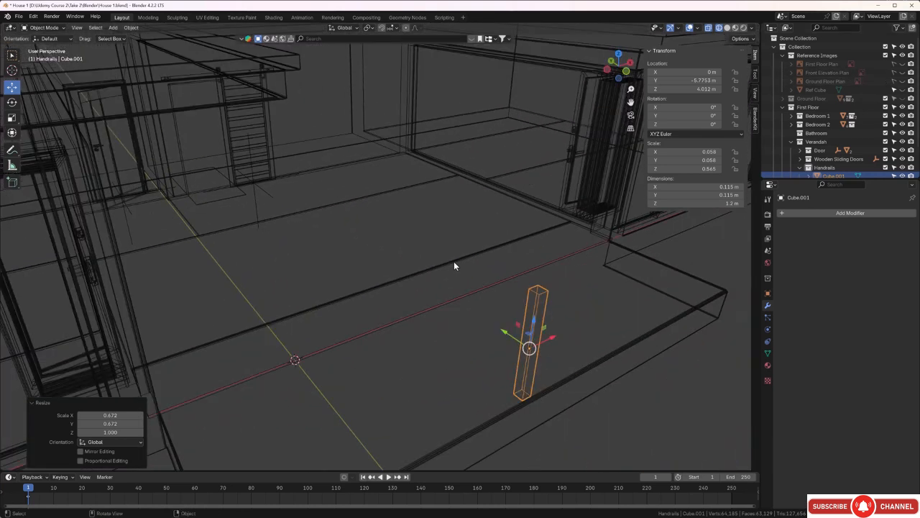
key(z)
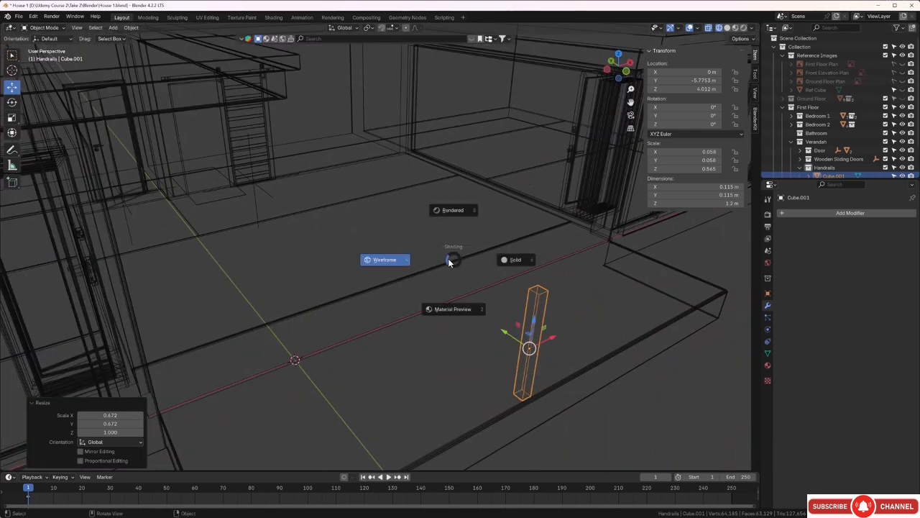
click(497, 264)
scroll(560, 366, down, 3)
click(558, 371)
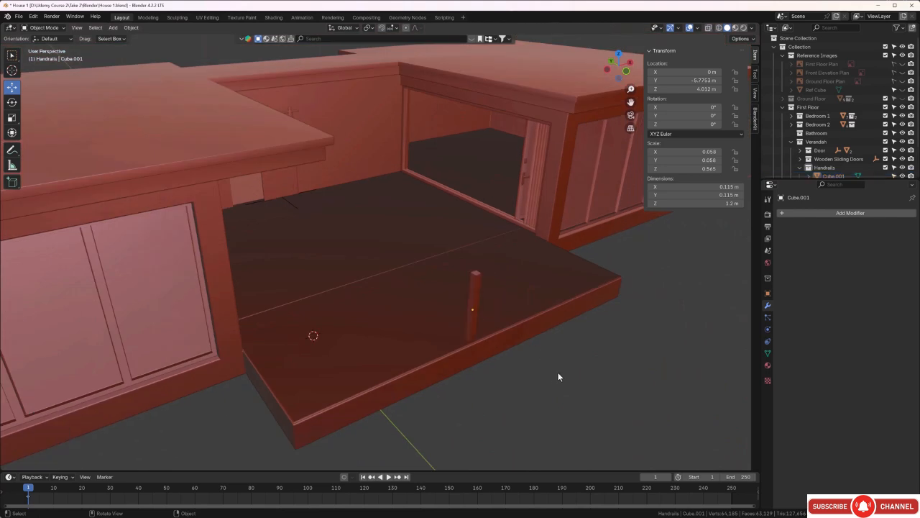
middle_drag(558, 371, 566, 363)
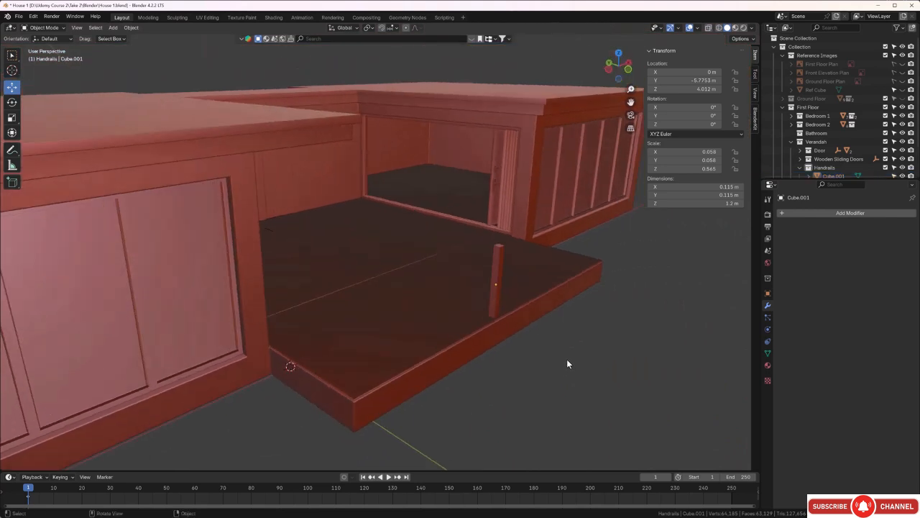
Step: Rename the post object in the Handrails collection as Posts
click(497, 279)
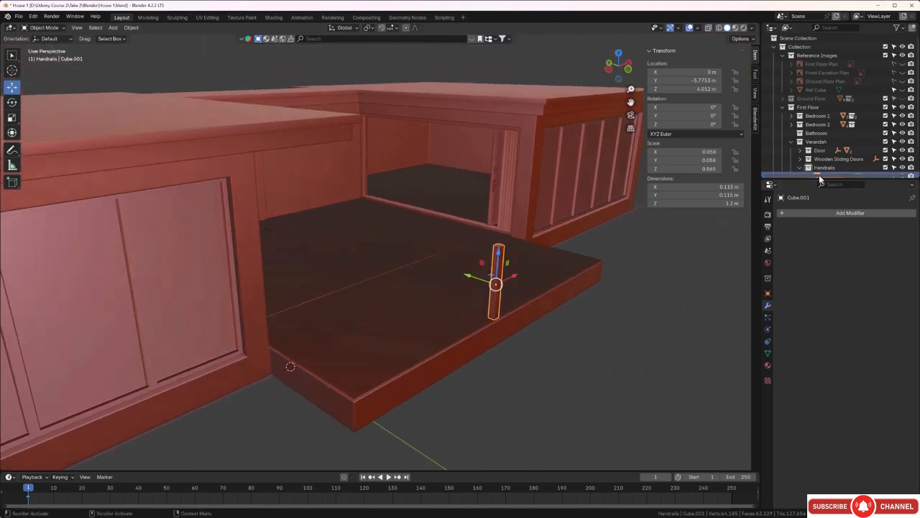
scroll(825, 168, down, 2)
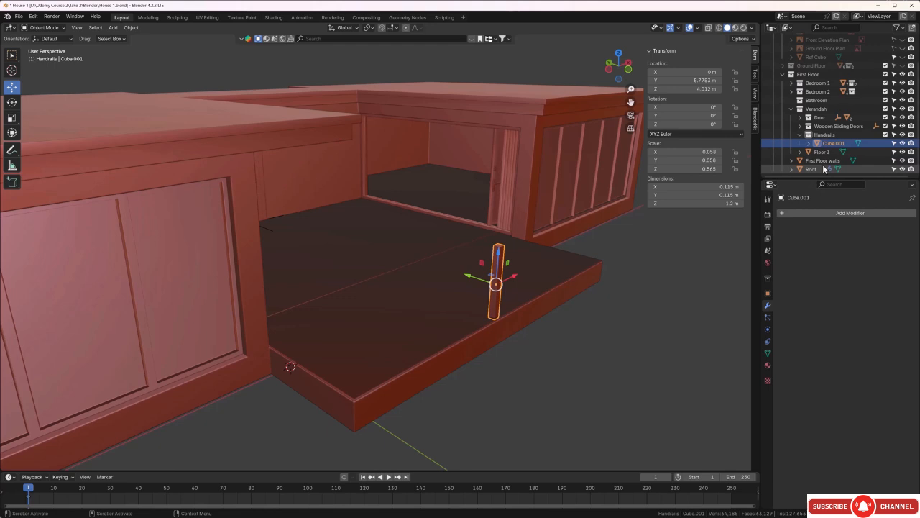
double_click(847, 143)
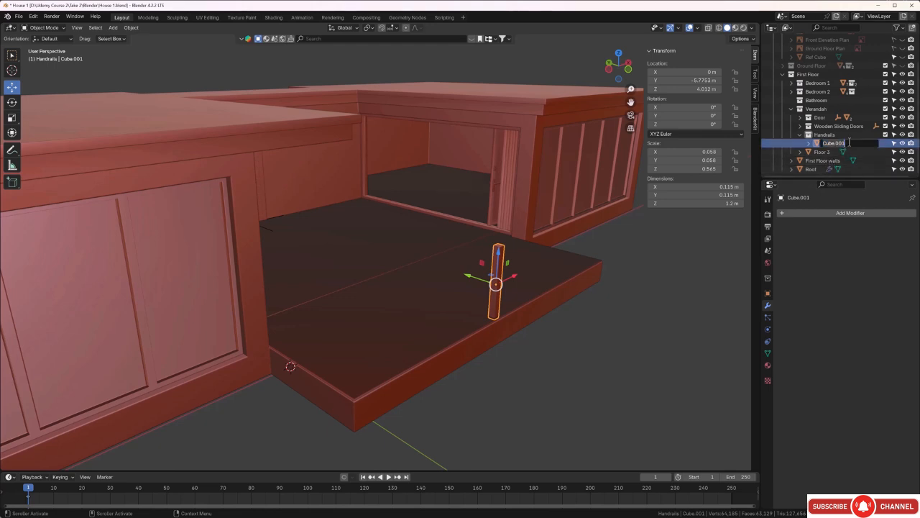
key(BackSpace)
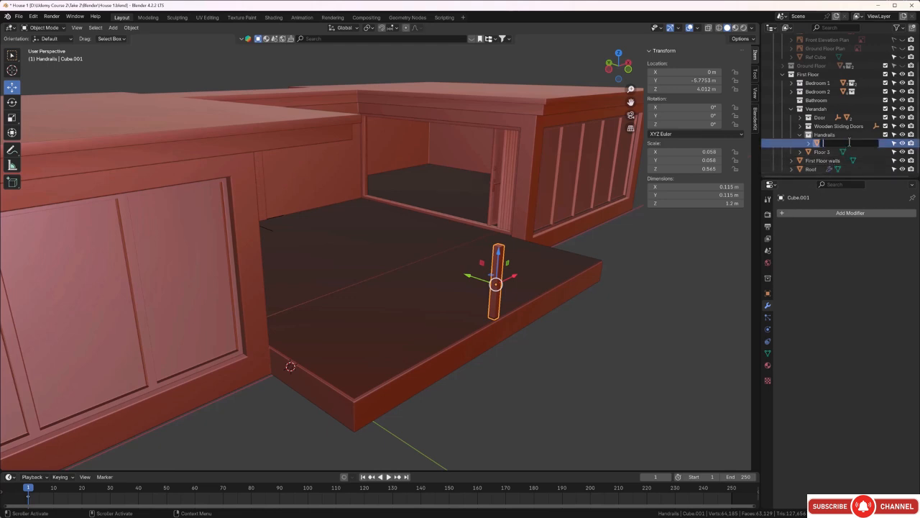
text(Posts)
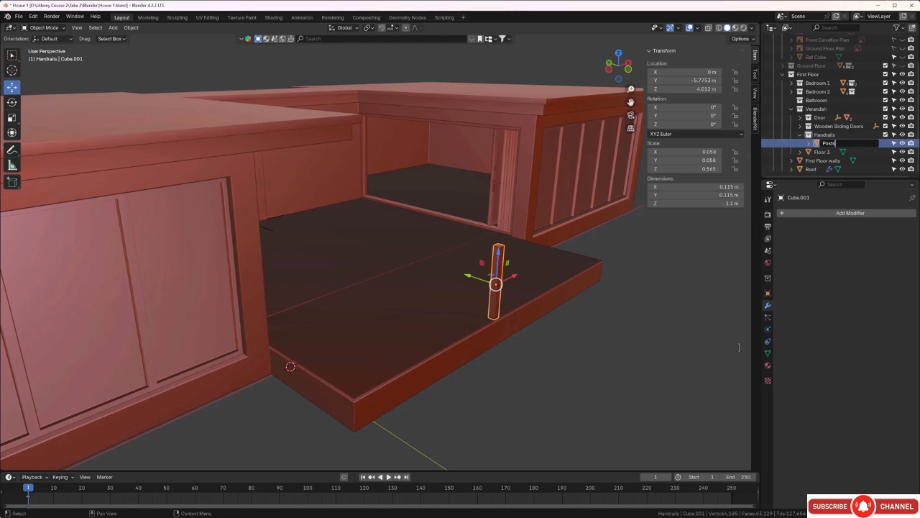
key(Return)
Step: In top view, move the post to the verandah floor's front-left corner, at about X -2.95 m and Y -5.80 m
middle_drag(589, 336, 560, 349)
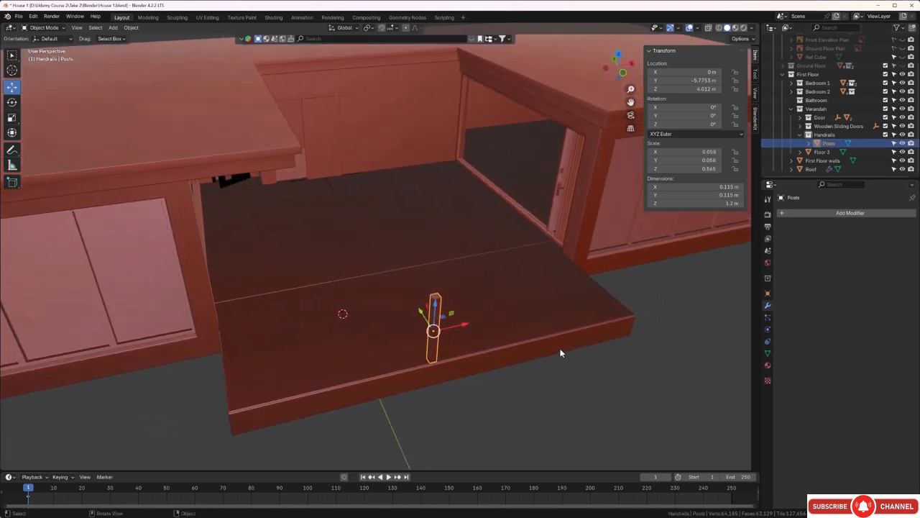
key(KP_7)
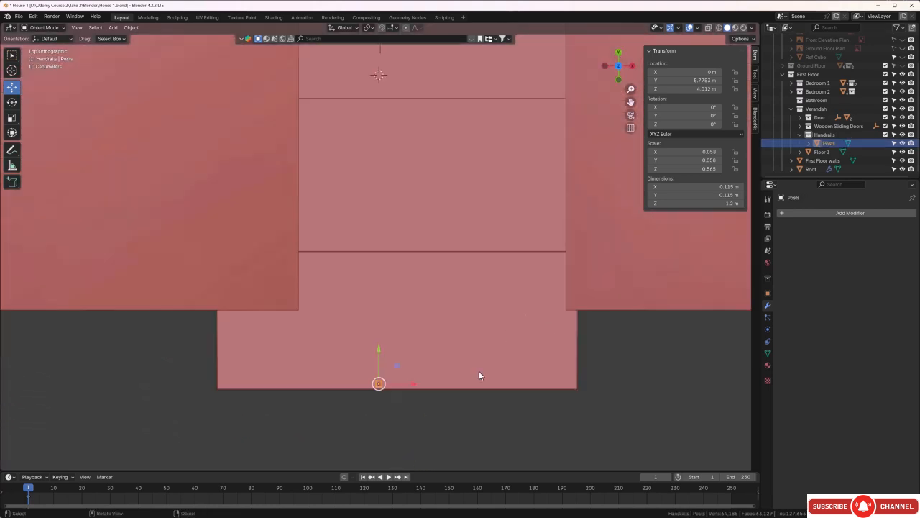
key(g)
key(x)
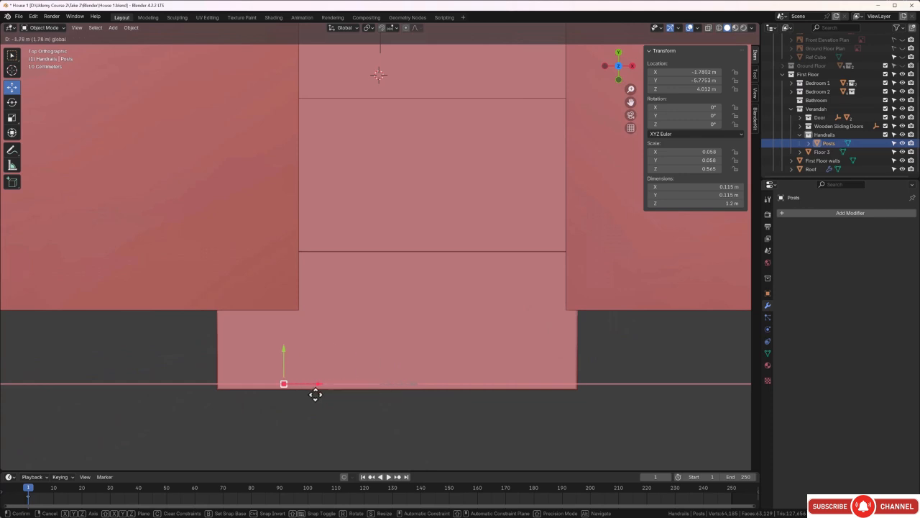
click(251, 404)
shift+middle_drag(249, 413, 412, 183)
scroll(367, 384, up, 6)
scroll(382, 391, up, 3)
shift+middle_drag(381, 392, 395, 309)
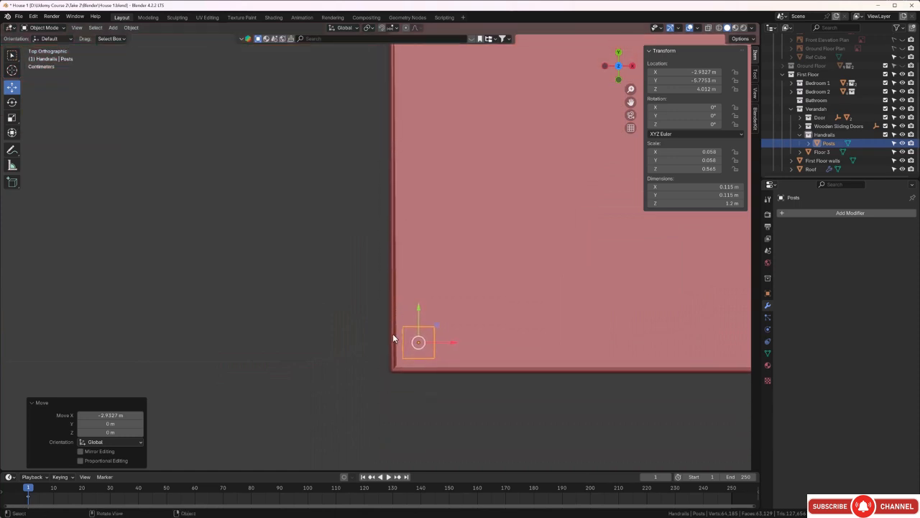
drag(450, 345, 445, 344)
drag(413, 308, 411, 316)
scroll(403, 323, down, 3)
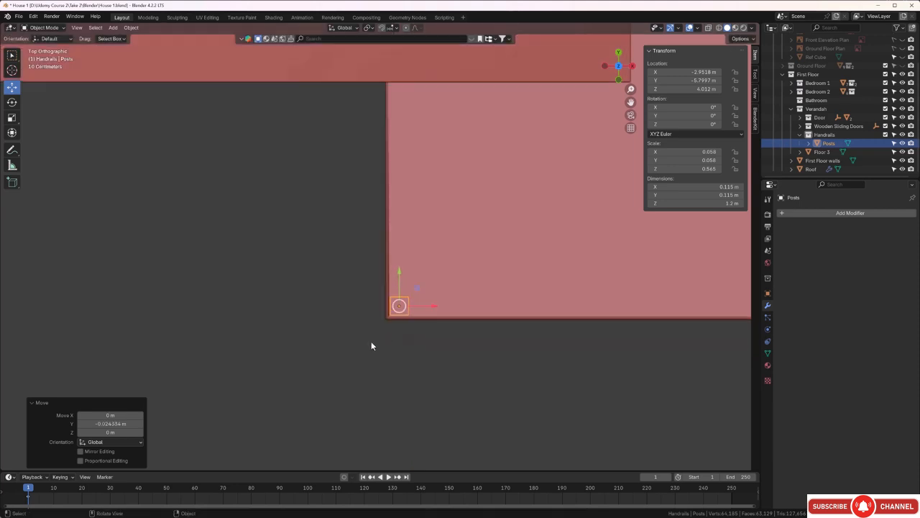
Step: Isolate the first-floor walls, the corner post and the verandah floor in local view
click(352, 377)
middle_drag(352, 377, 430, 332)
scroll(412, 342, down, 2)
click(432, 335)
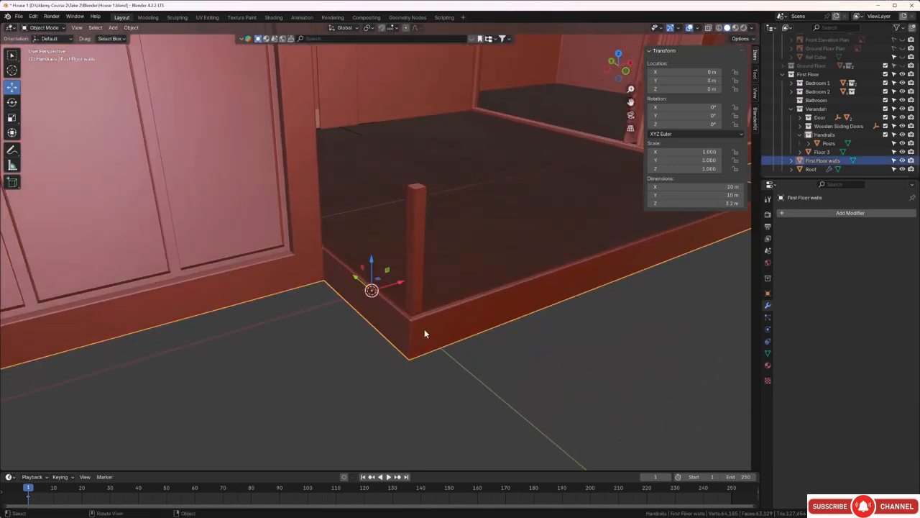
shift+click(419, 287)
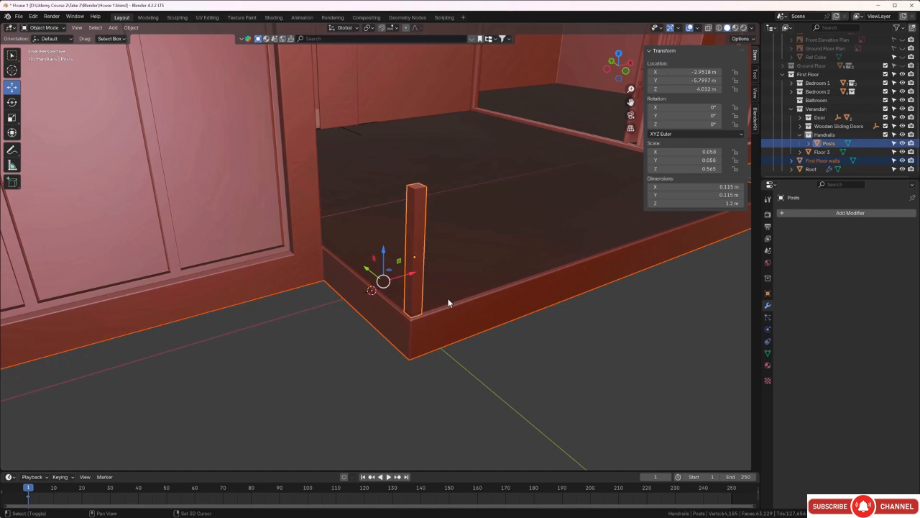
shift+click(448, 303)
key(KP_Divide)
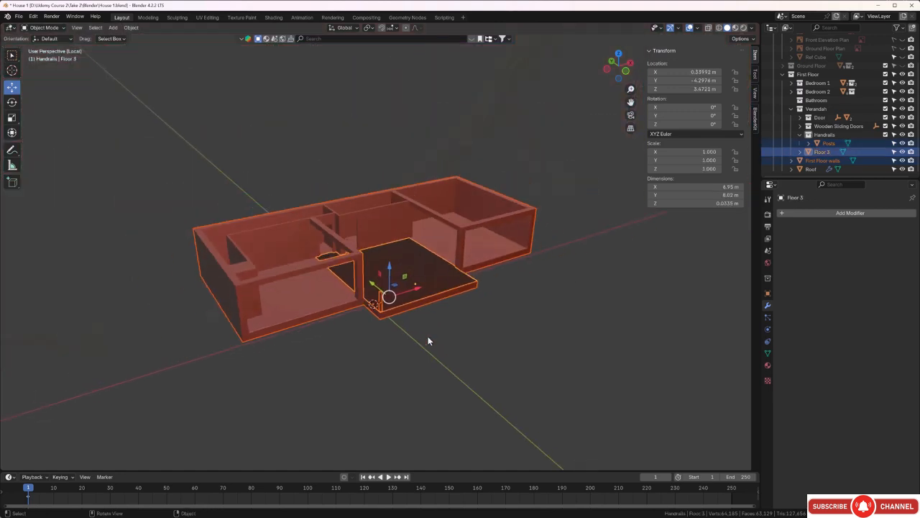
click(500, 344)
Step: Apply rotation and scale to the corner post
middle_drag(505, 343, 459, 348)
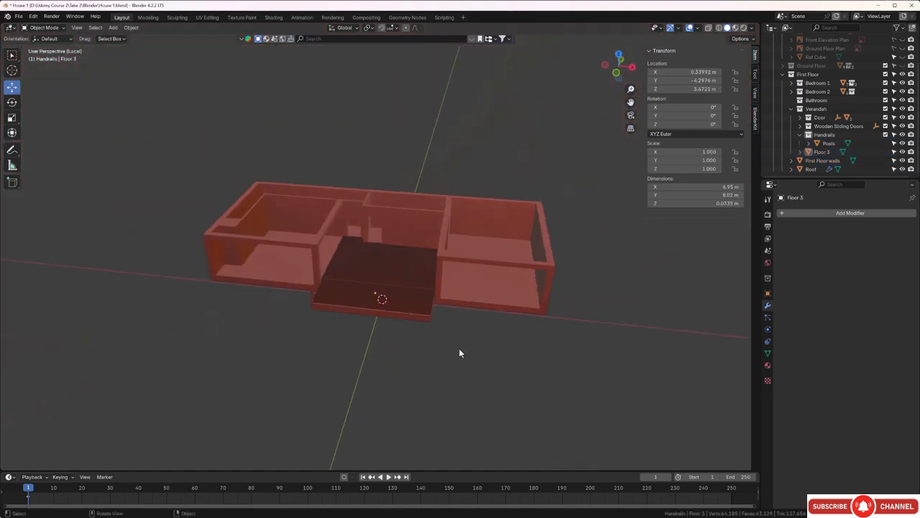
scroll(265, 287, up, 6)
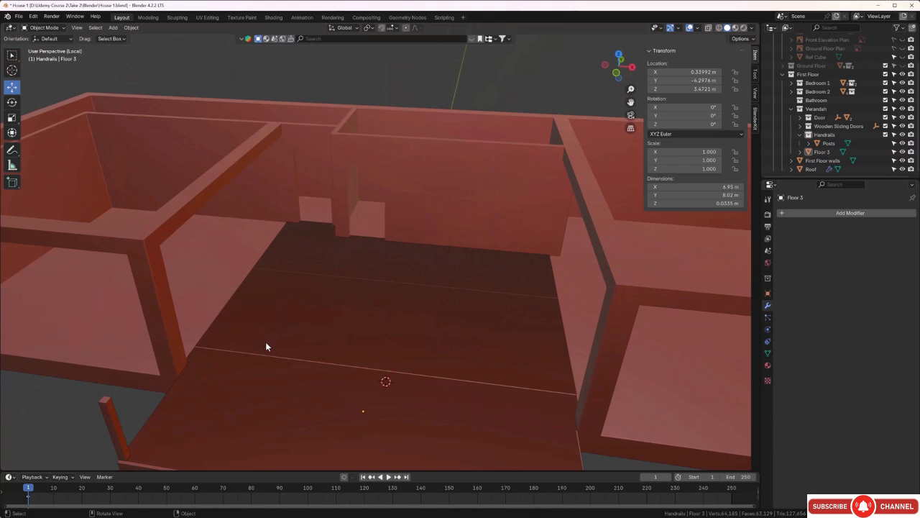
middle_drag(267, 345, 245, 305)
scroll(320, 310, up, 6)
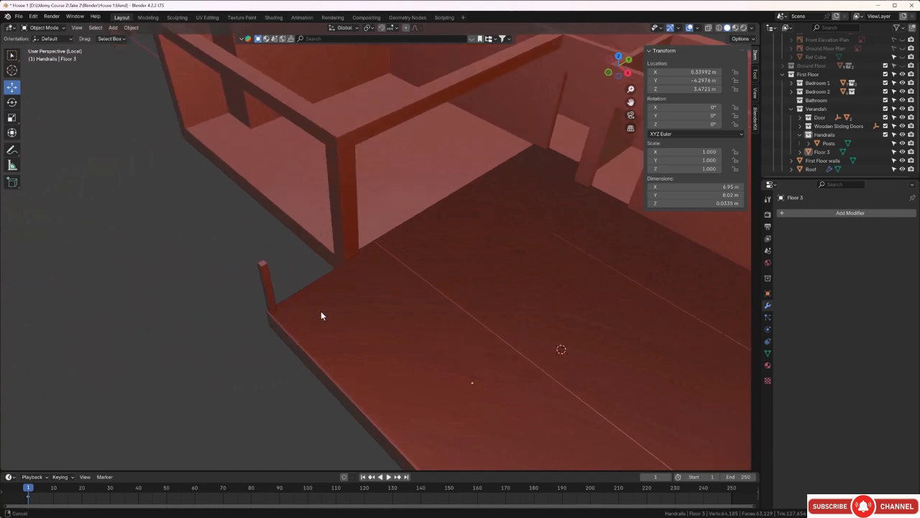
click(314, 313)
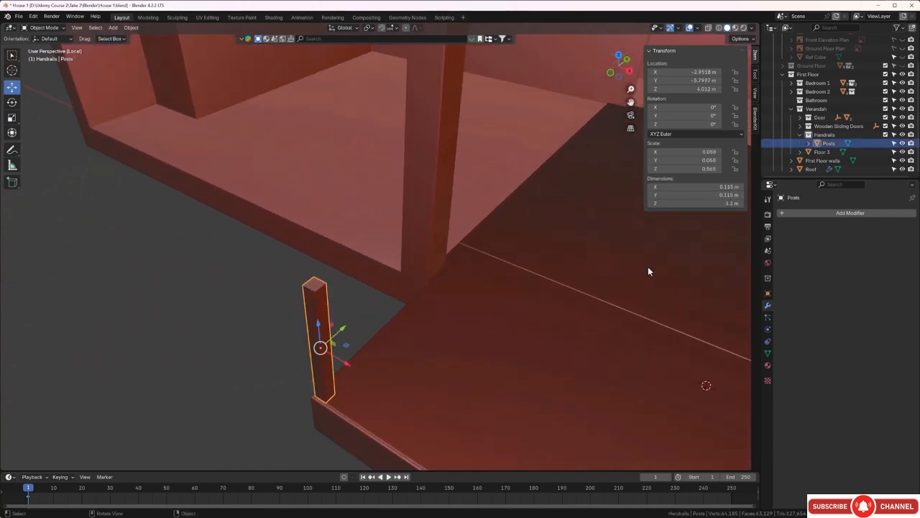
key(ctrl+a)
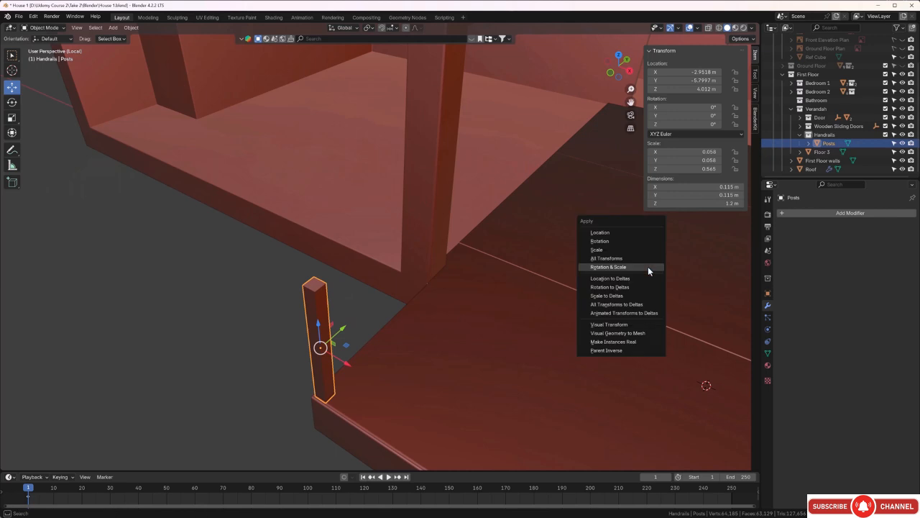
click(648, 266)
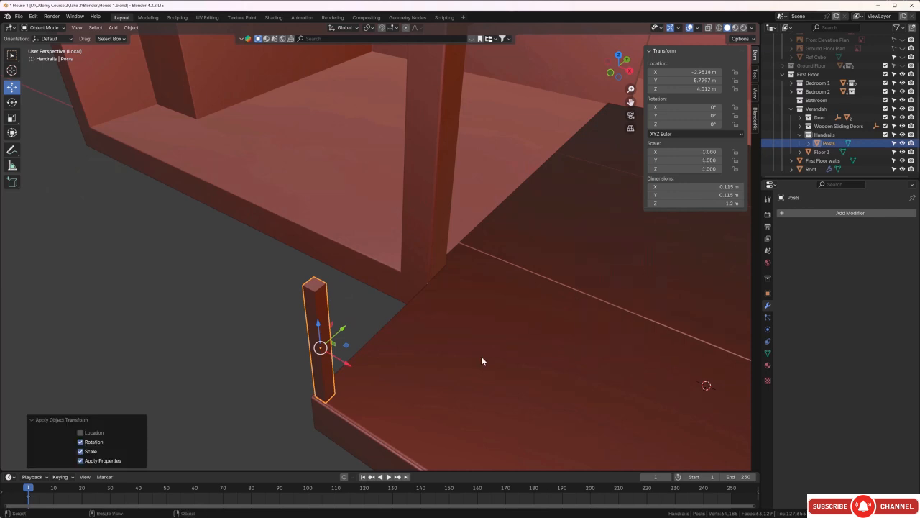
Step: Cut four horizontal edge loops around the post in Edit Mode and slide them upward by a factor of about -0.429
mouse_move(481, 356)
middle_down()
mouse_move(472, 358)
mouse_move(480, 358)
middle_up()
key(Tab)
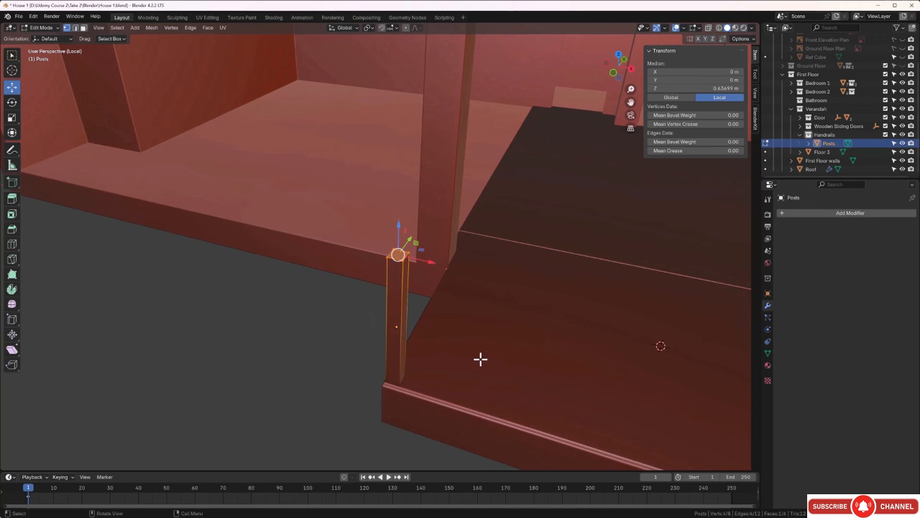
click(400, 302)
middle_drag(421, 333, 400, 316)
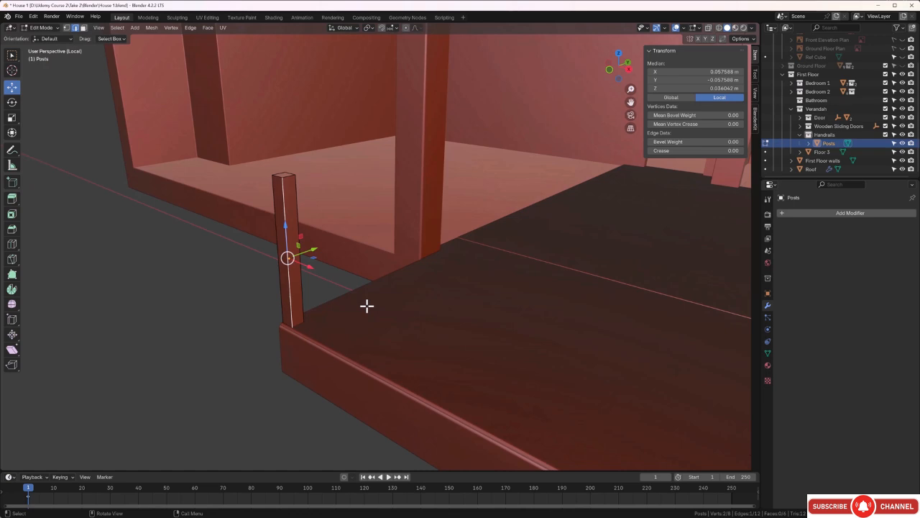
key(ctrl+r)
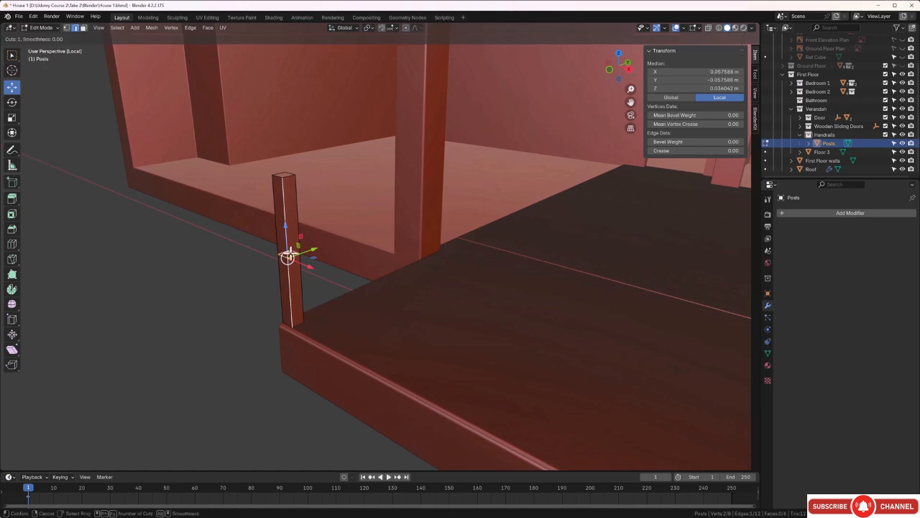
scroll(288, 256, up, 1)
scroll(288, 256, up, 1)
scroll(287, 256, up, 1)
click(288, 256)
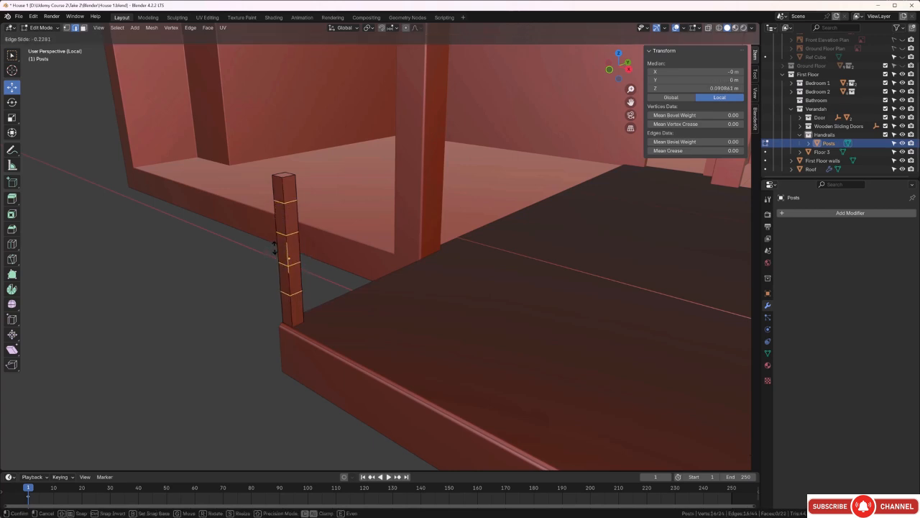
click(274, 242)
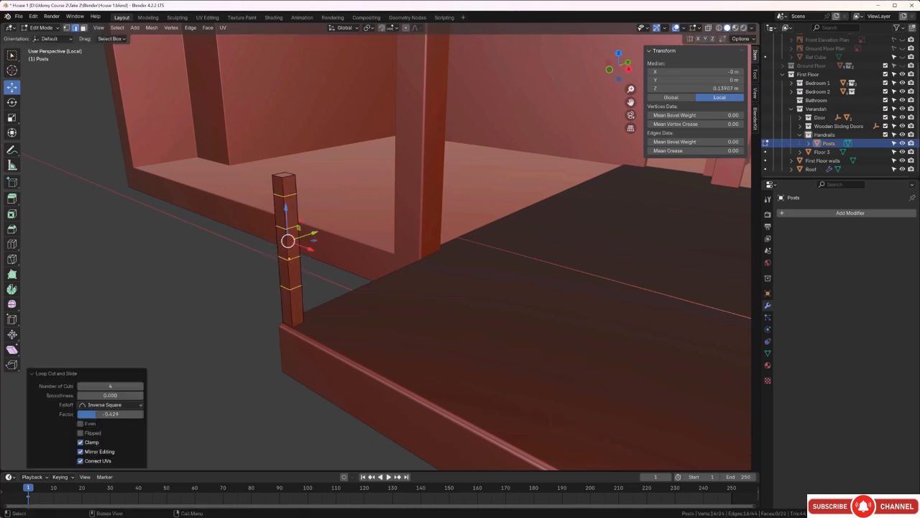
Step: Raise the post's second edge loop from the top about 0.134 m along Z
click(243, 303)
scroll(261, 225, up, 2)
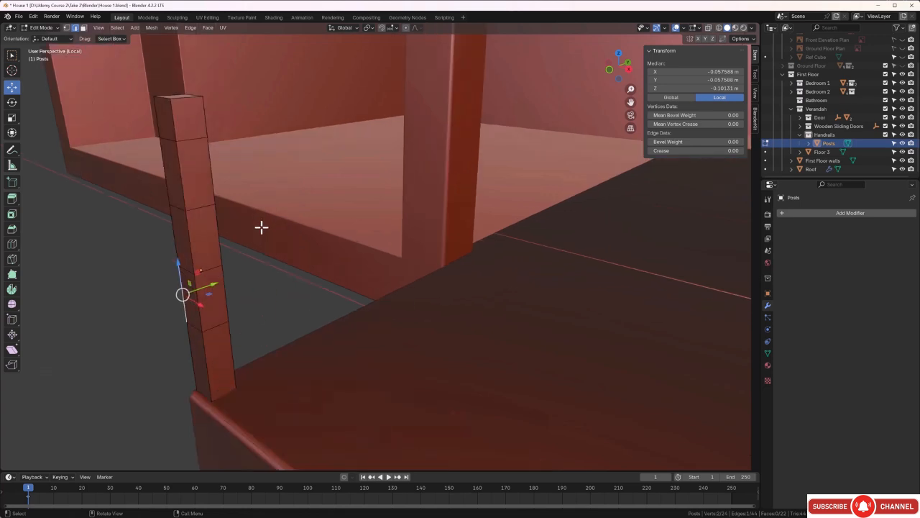
alt+click(202, 206)
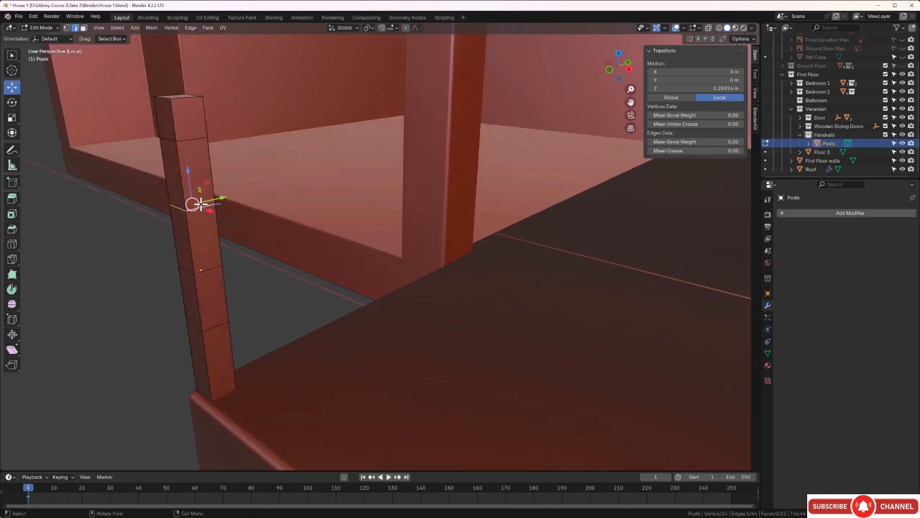
drag(191, 177, 195, 136)
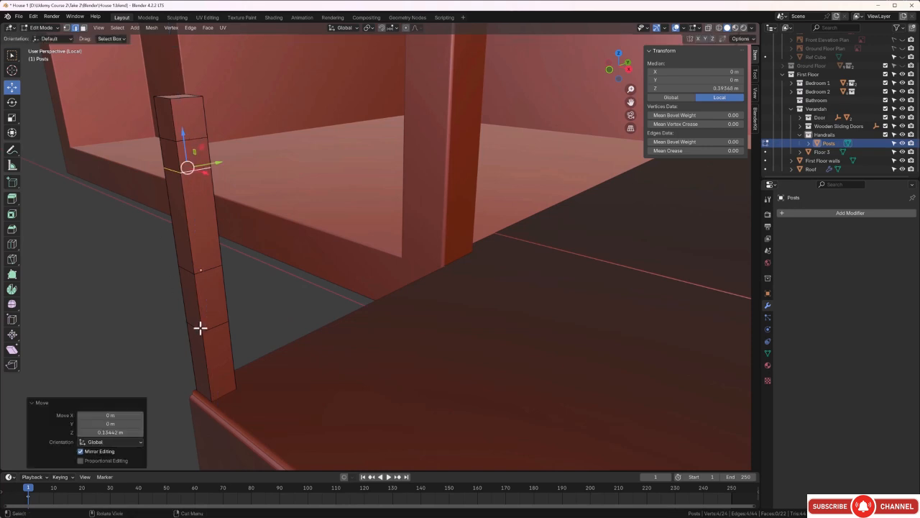
click(145, 331)
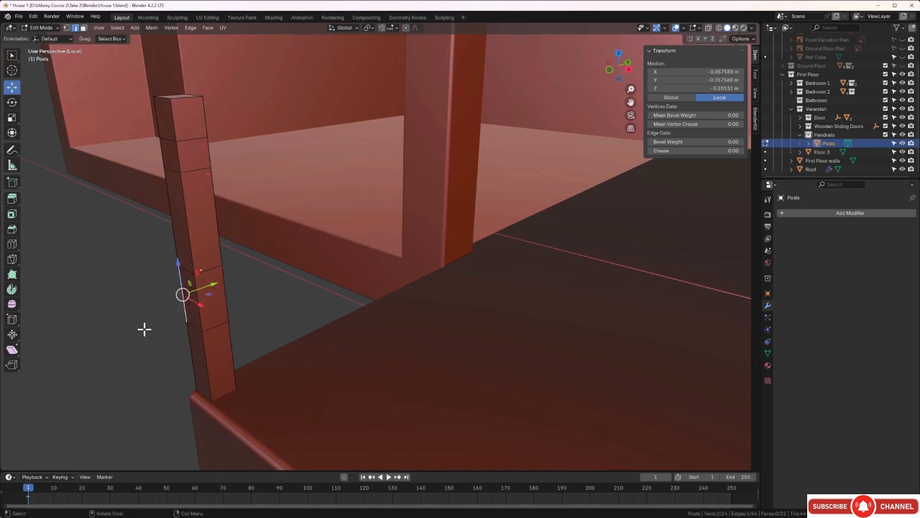
Step: Lower the post's two bottom horizontal edge loops together about 0.161 m along Z
alt+click(213, 325)
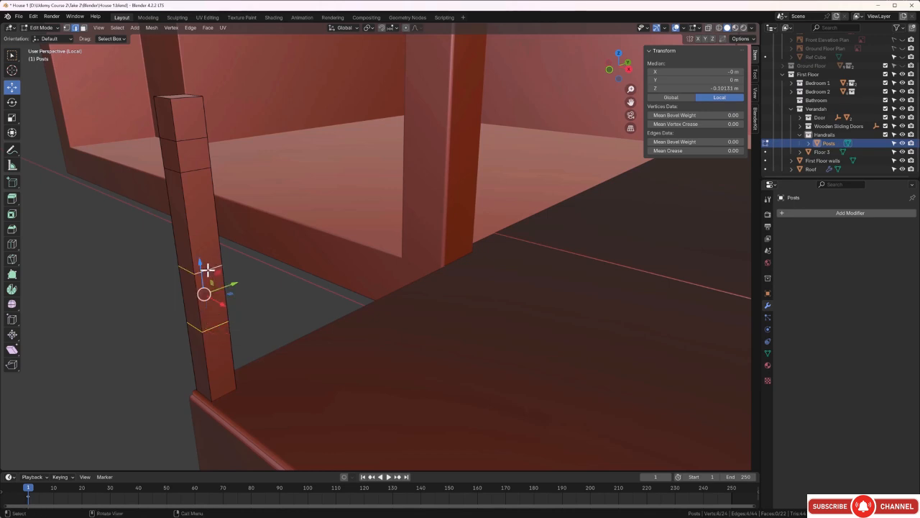
key(g)
key(g)
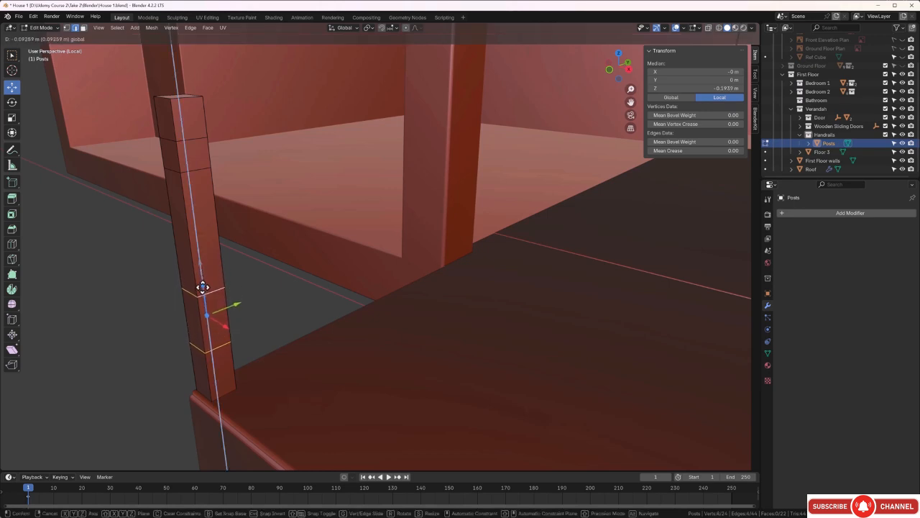
click(203, 302)
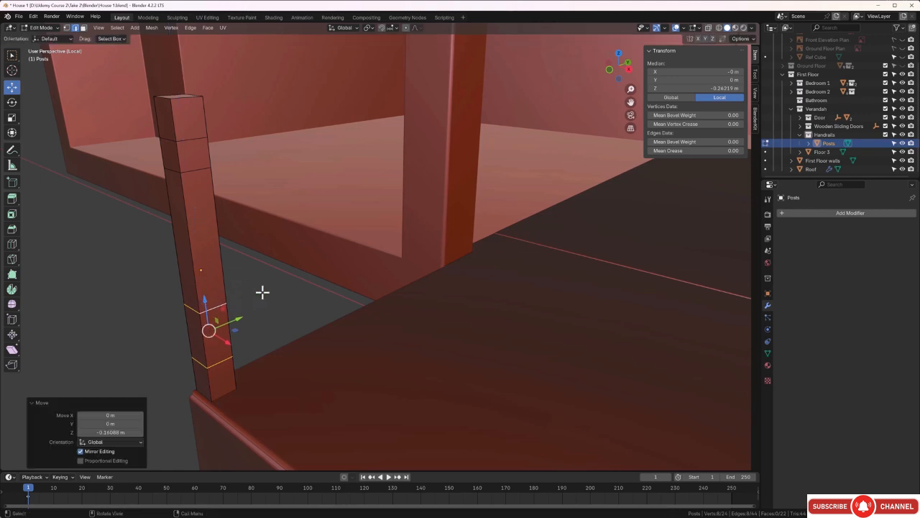
click(263, 292)
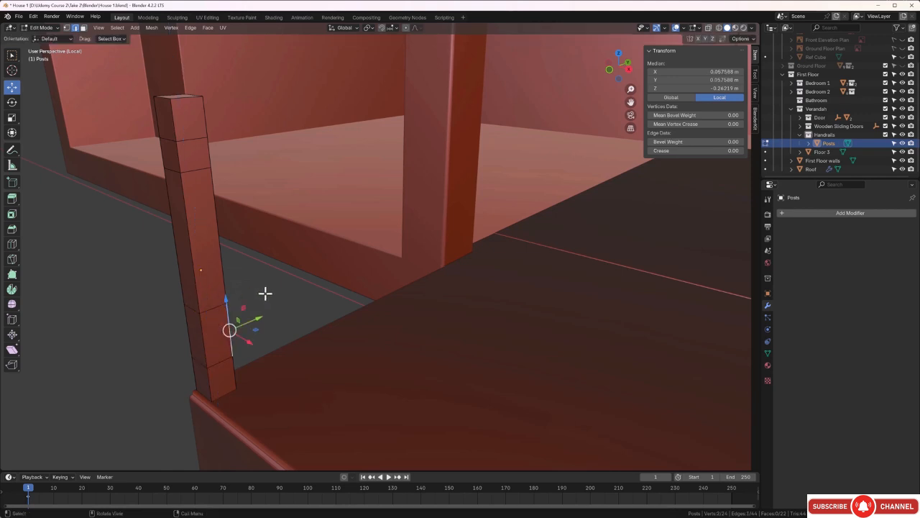
Step: Lower the upper of the post's two bottom edge loops about 0.054 m along Z, and nudge it slightly further down
alt+click(210, 308)
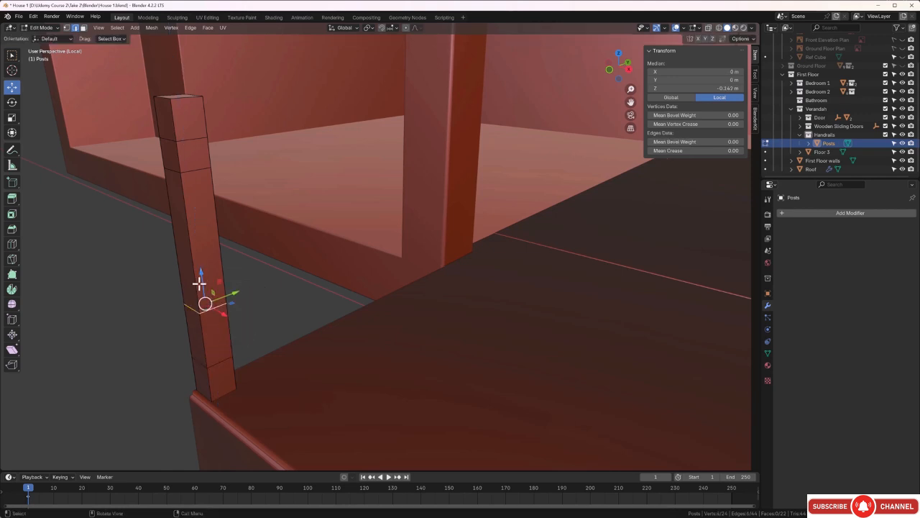
key(g)
key(g)
click(205, 321)
middle_drag(205, 323, 220, 334)
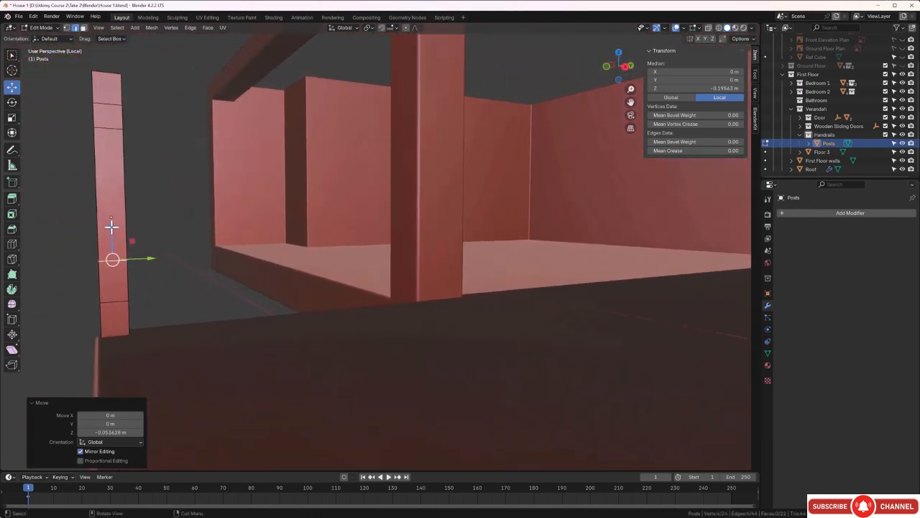
drag(112, 227, 114, 240)
click(160, 237)
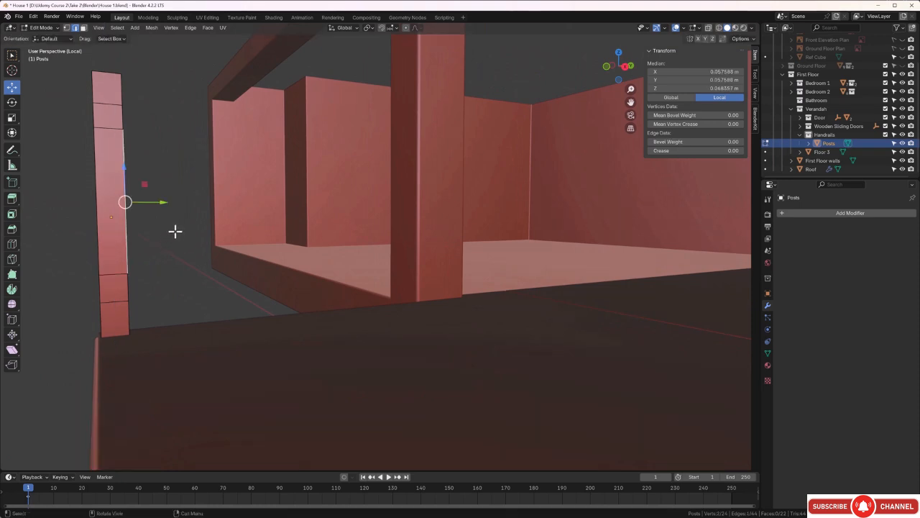
Step: Cut two unslid vertical edge loops along the post's height and scale them along Y to about 0.726
middle_drag(173, 224, 215, 232)
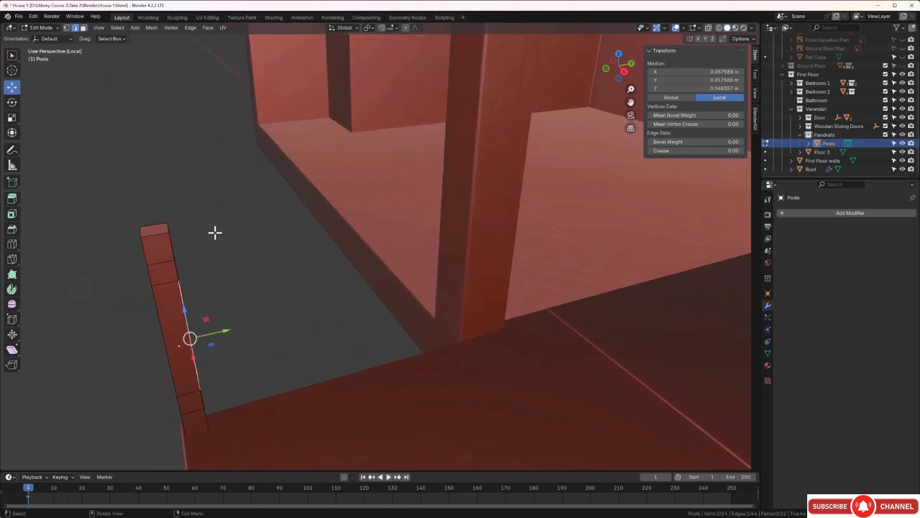
click(149, 235)
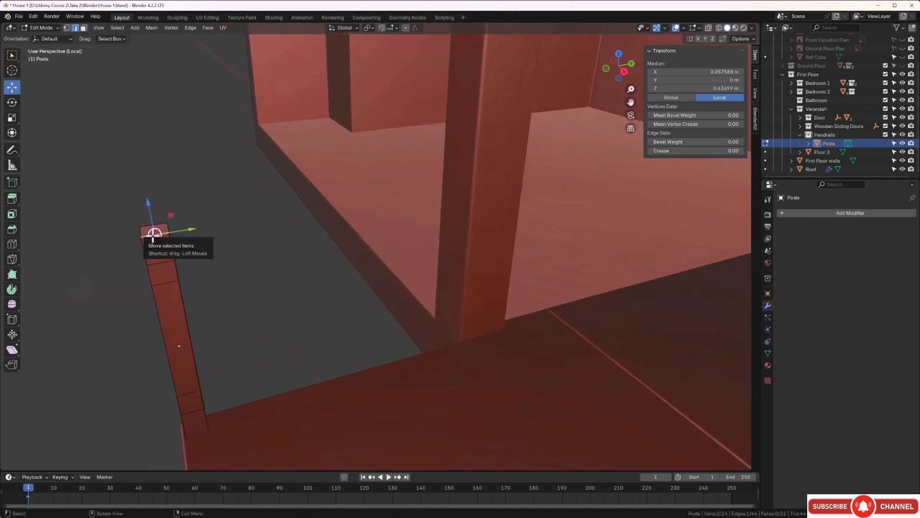
key(ctrl+r)
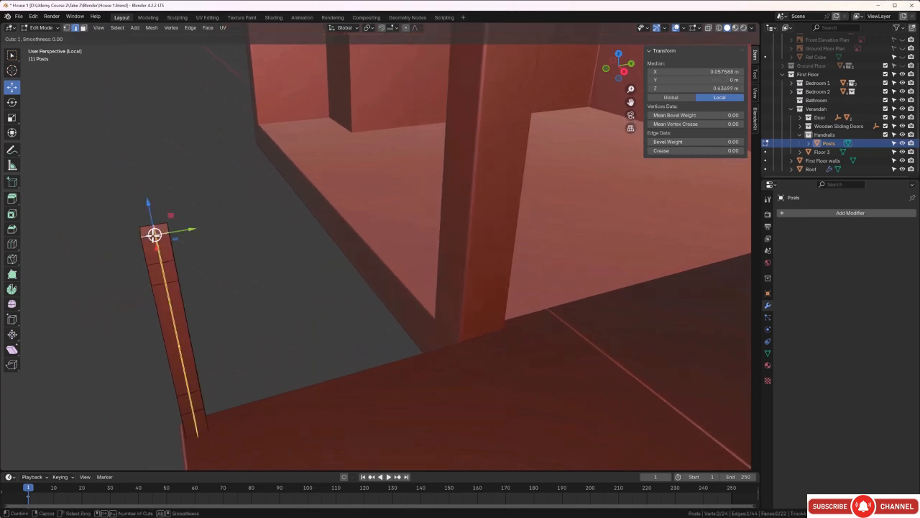
scroll(154, 233, up, 1)
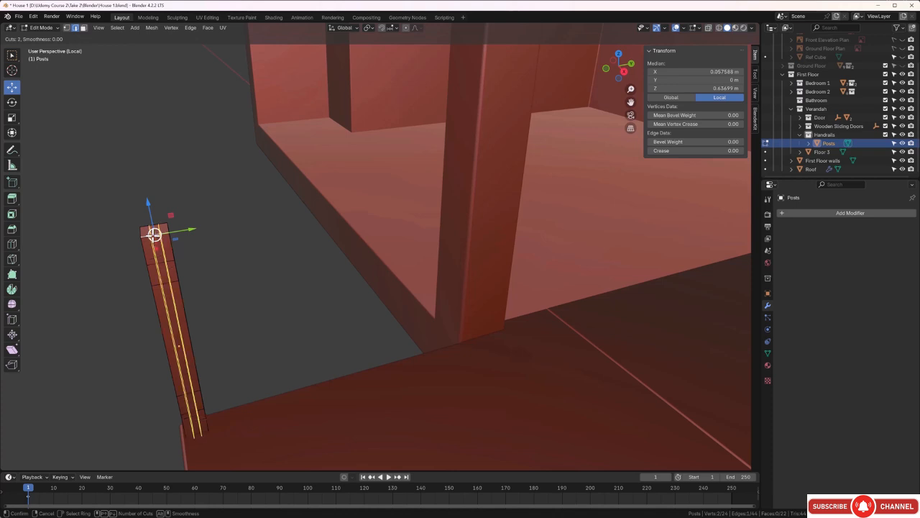
click(154, 234)
right_click(153, 234)
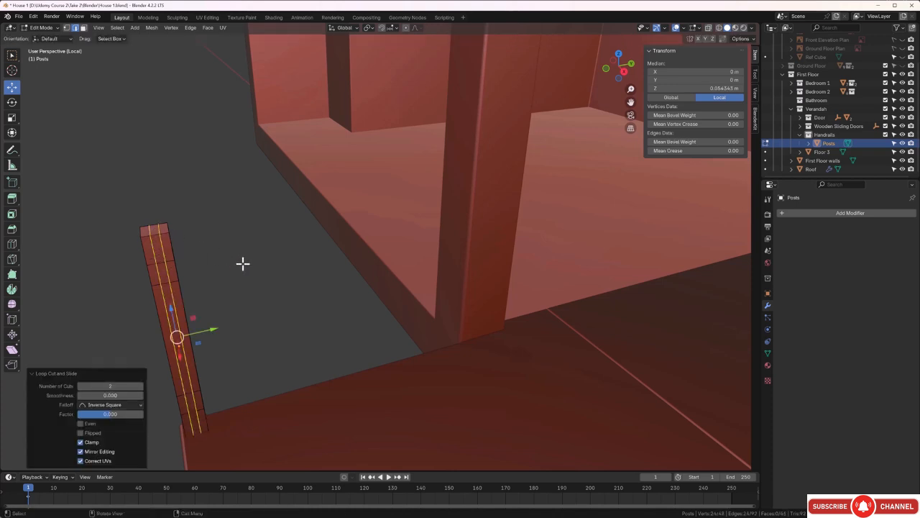
key(s)
key(y)
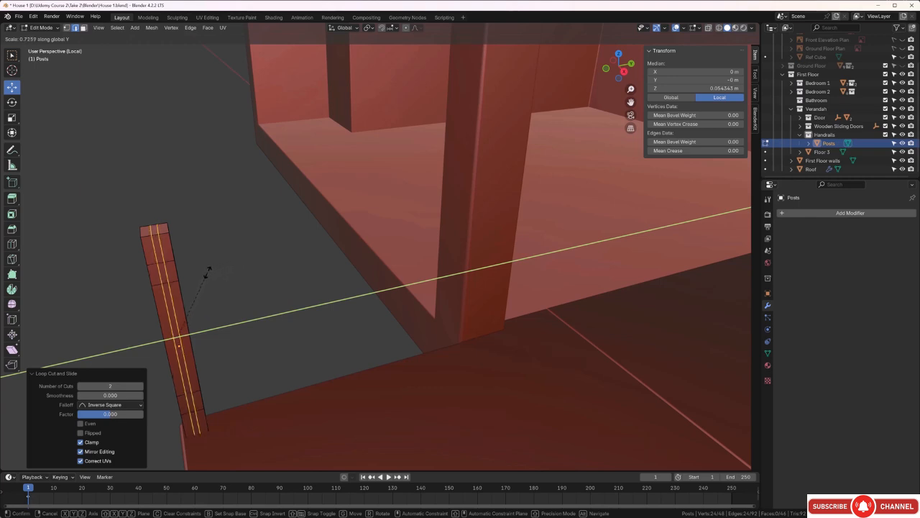
click(208, 271)
click(247, 259)
Step: Cut two unslid vertical edge loops through the post's adjacent sides and scale them along X to about 0.751
middle_drag(247, 259, 269, 180)
click(259, 150)
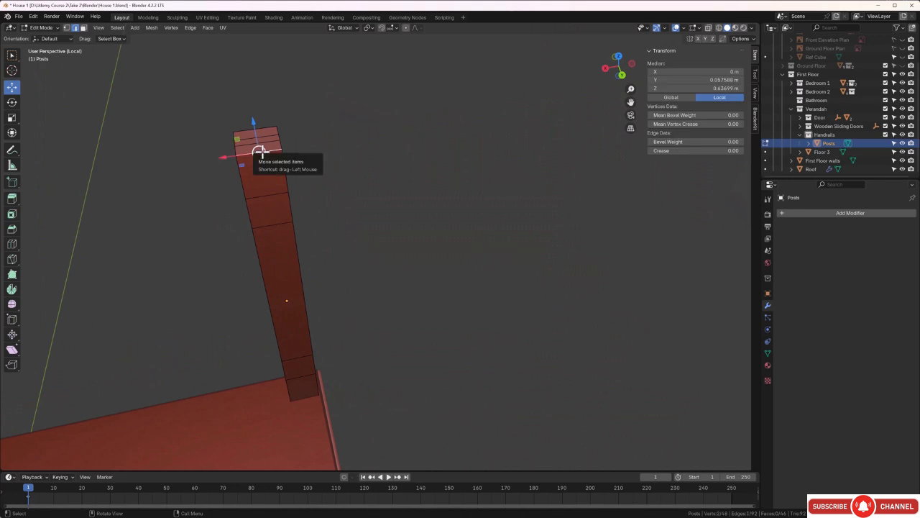
key(ctrl+r)
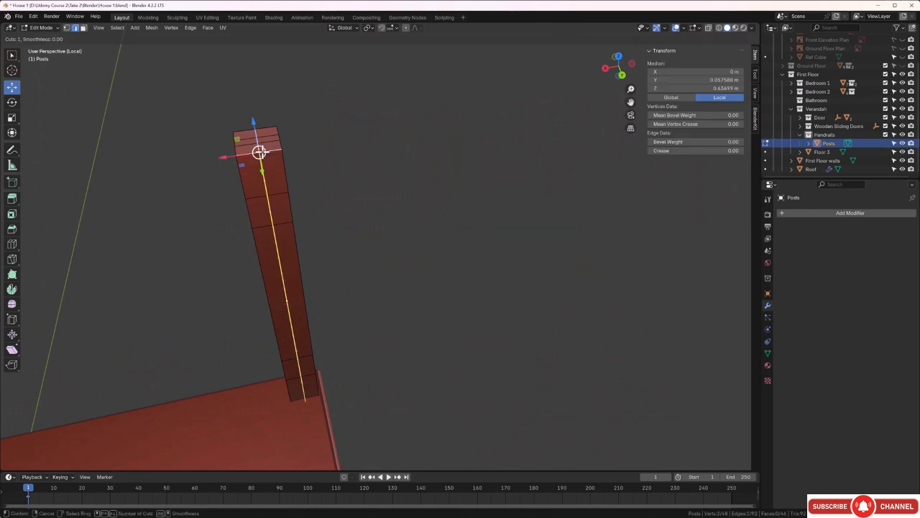
scroll(259, 151, up, 1)
click(258, 151)
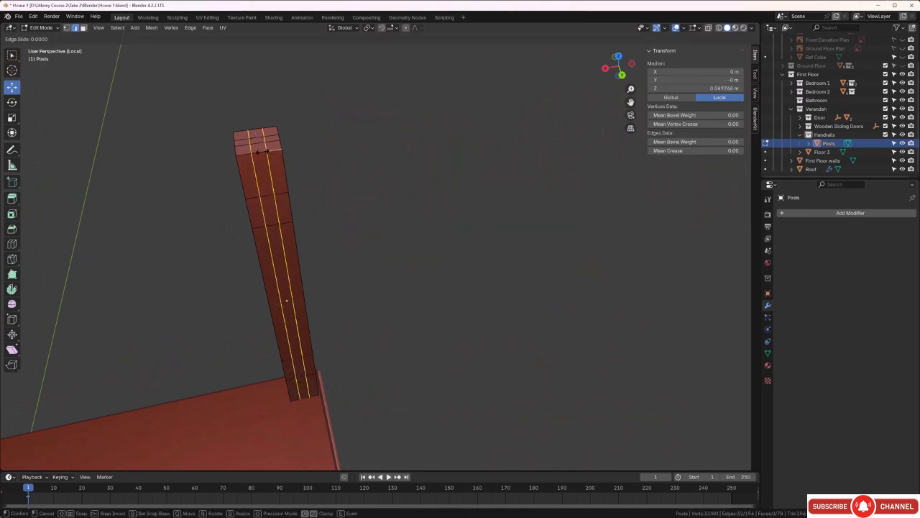
right_click(262, 151)
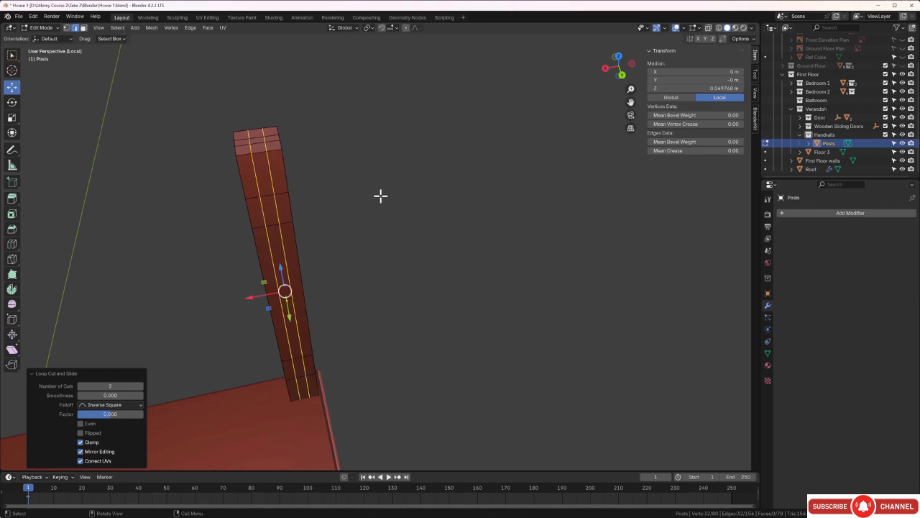
key(s)
key(x)
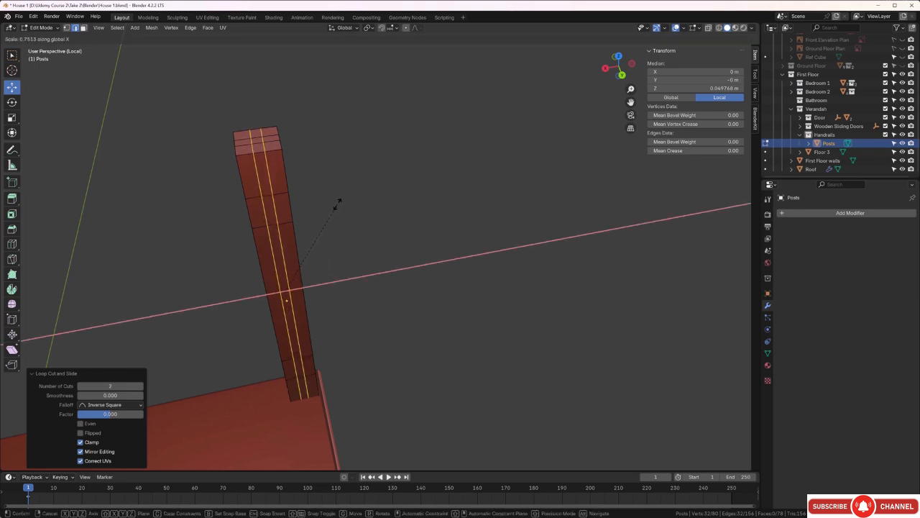
click(338, 203)
click(360, 170)
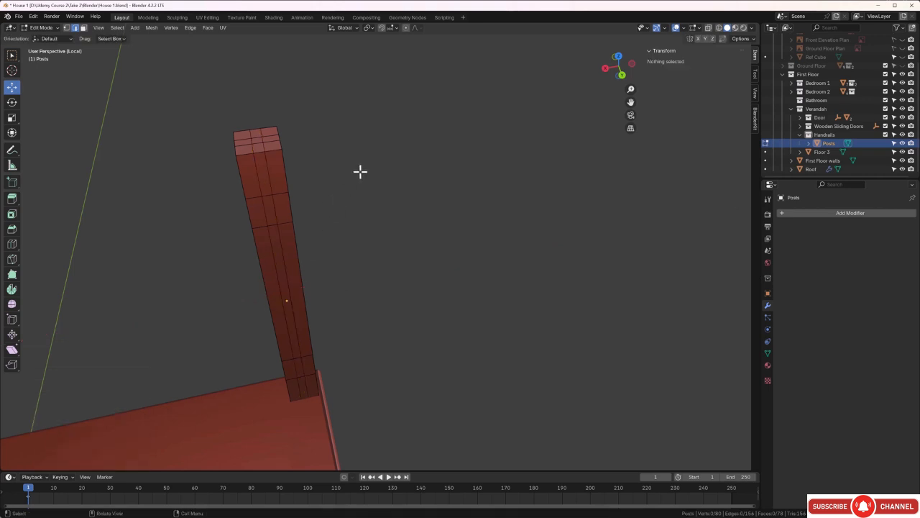
Step: Return to Object Mode and add an Array modifier to the corner post
middle_drag(359, 170, 413, 199)
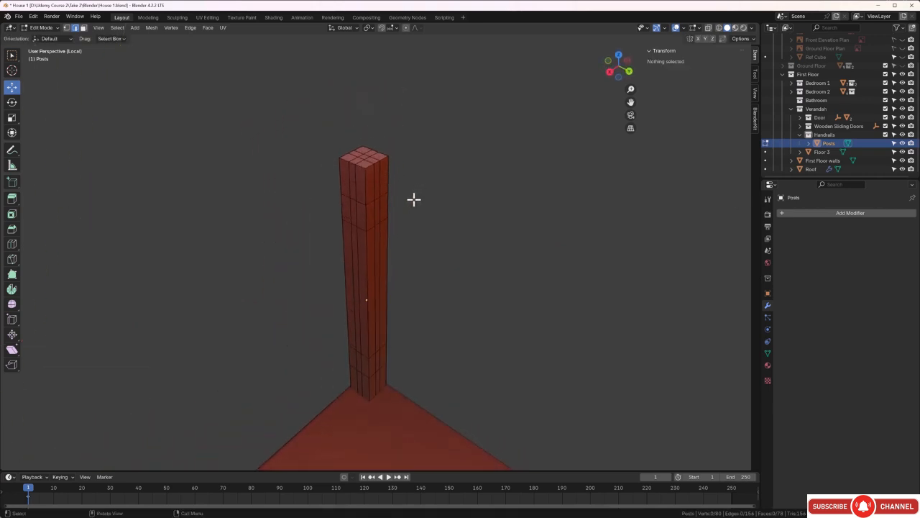
key(Tab)
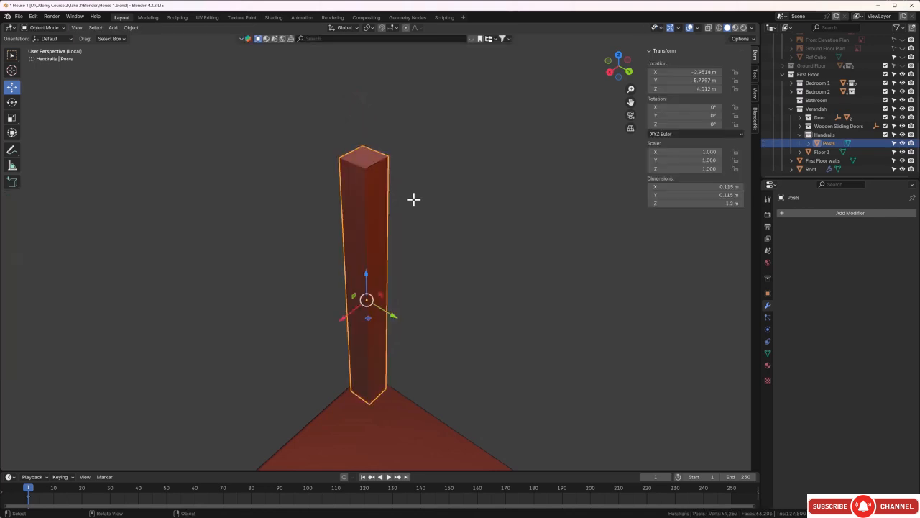
scroll(364, 205, down, 2)
click(325, 219)
middle_drag(325, 219, 250, 293)
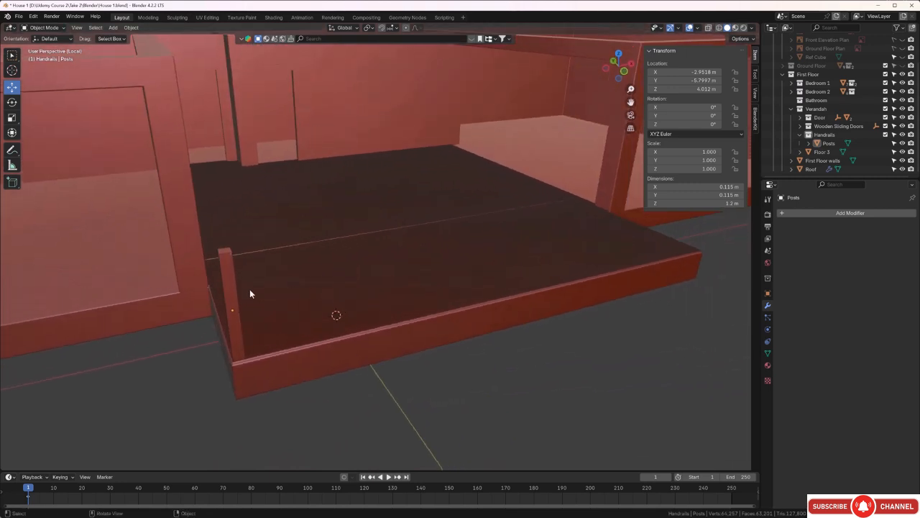
click(229, 286)
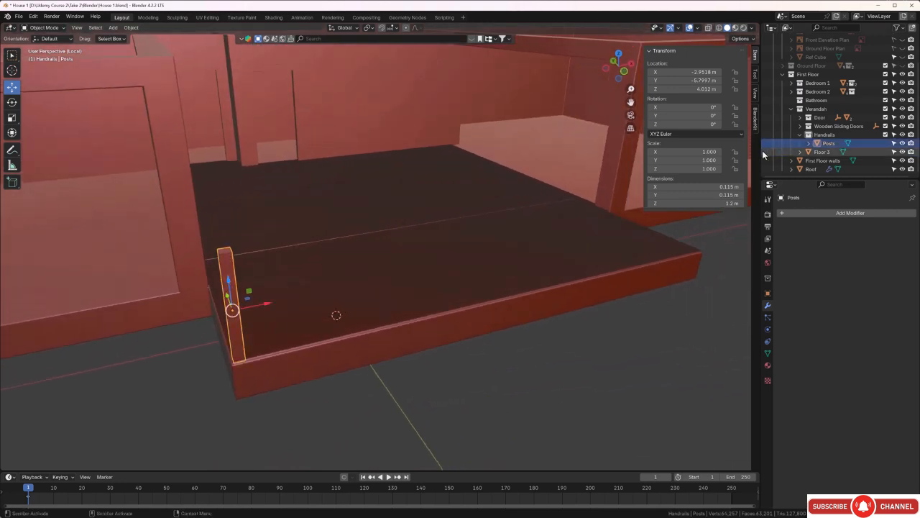
click(800, 215)
mouse_move(799, 214)
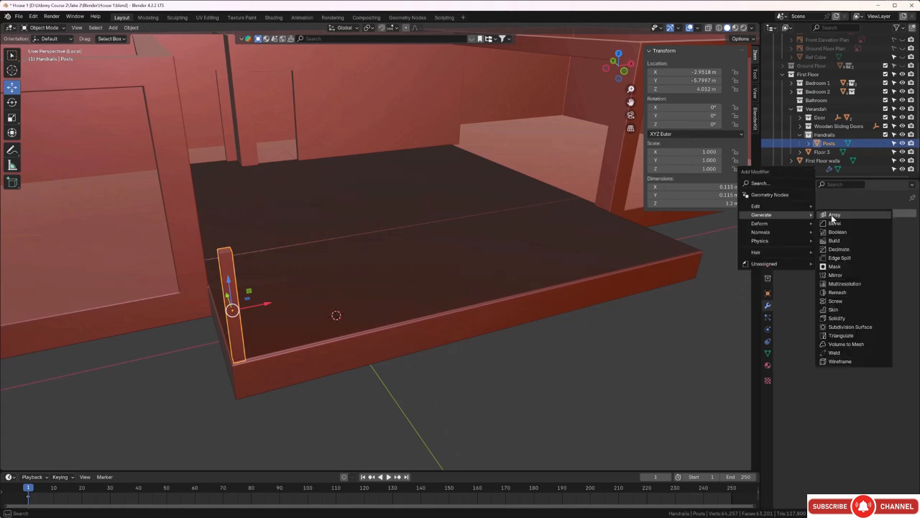
click(833, 215)
middle_drag(486, 287, 477, 306)
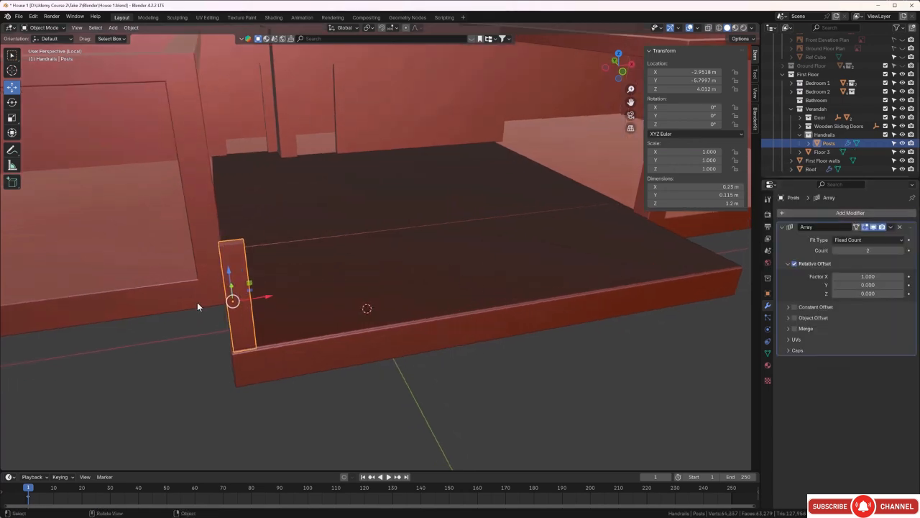
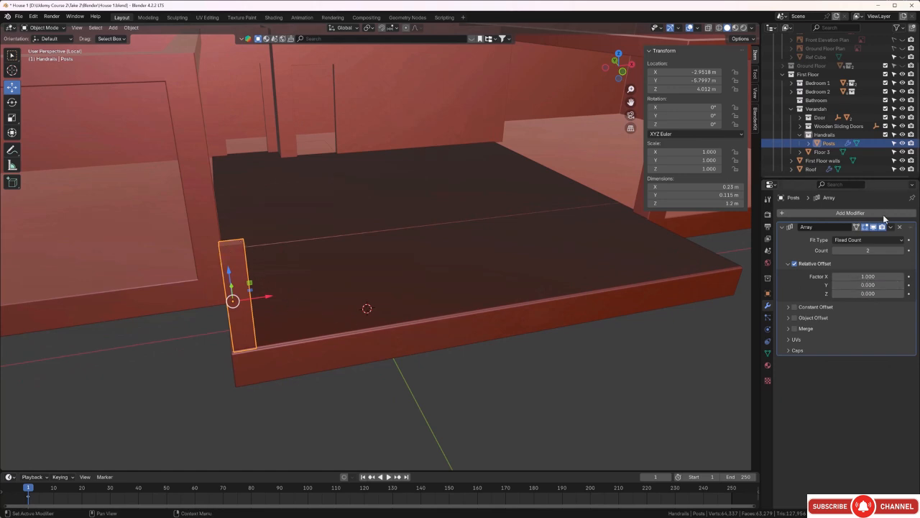
Step: Set the array count to 4 and the relative offset Factor X to 18.9, spreading posts along the verandah's front edge
click(902, 251)
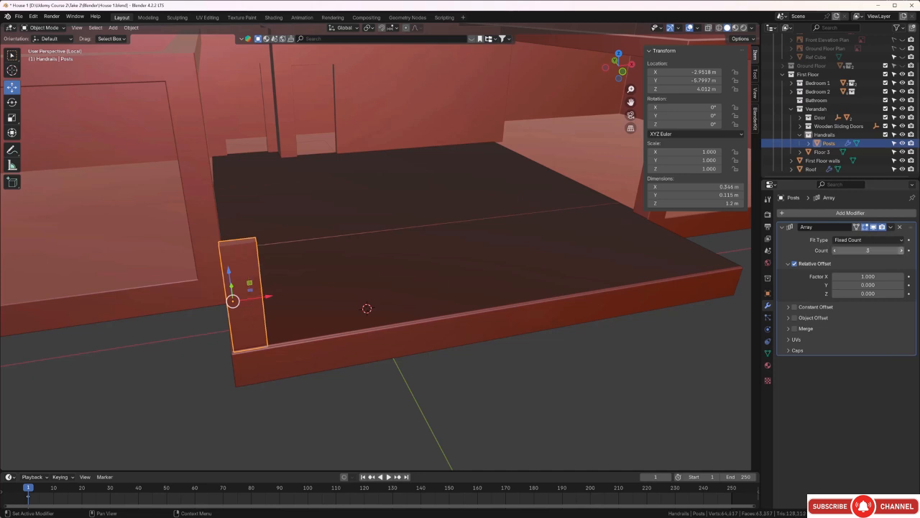
click(902, 251)
click(901, 251)
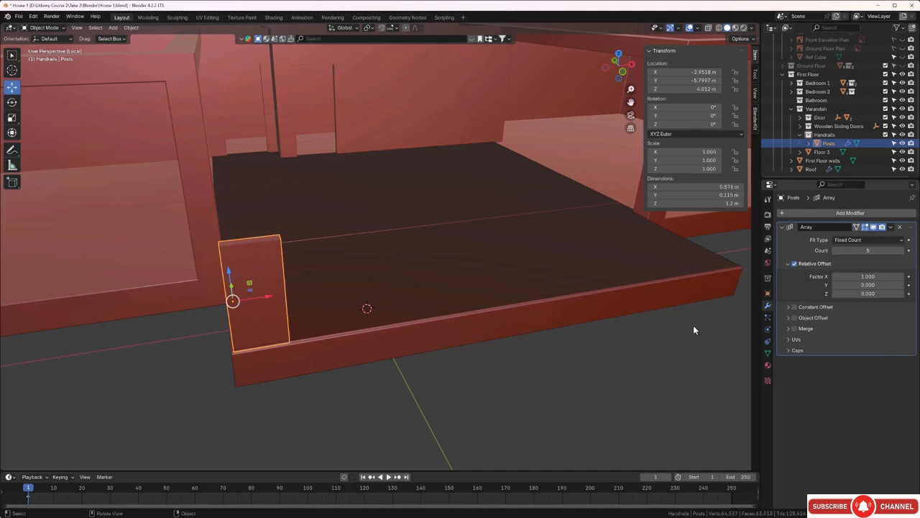
drag(842, 276, 869, 276)
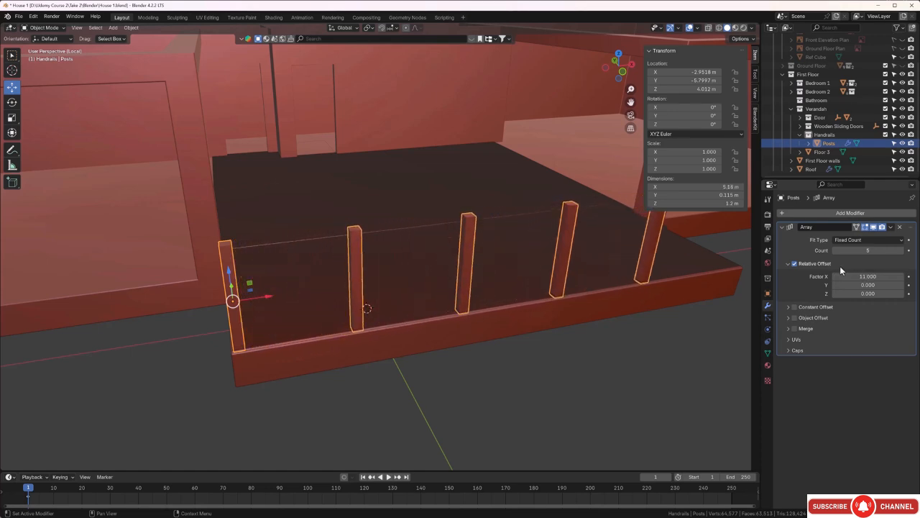
click(835, 251)
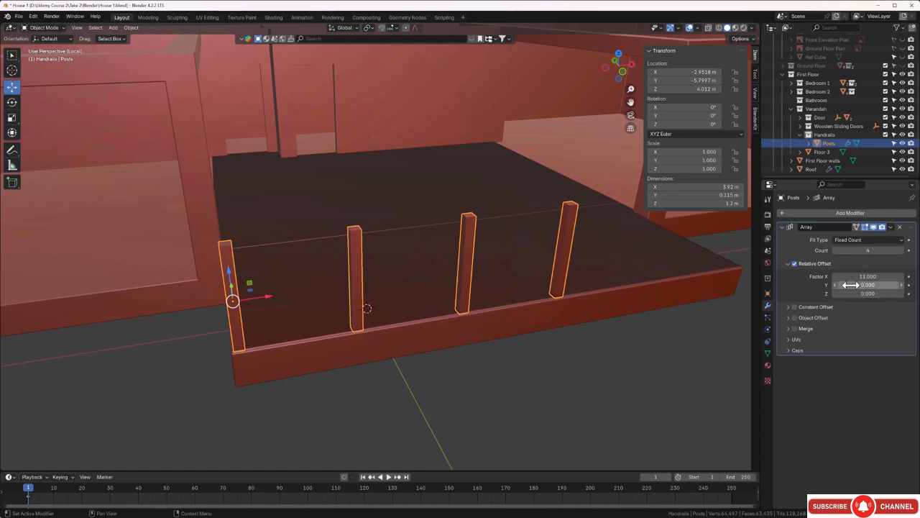
drag(901, 278, 919, 279)
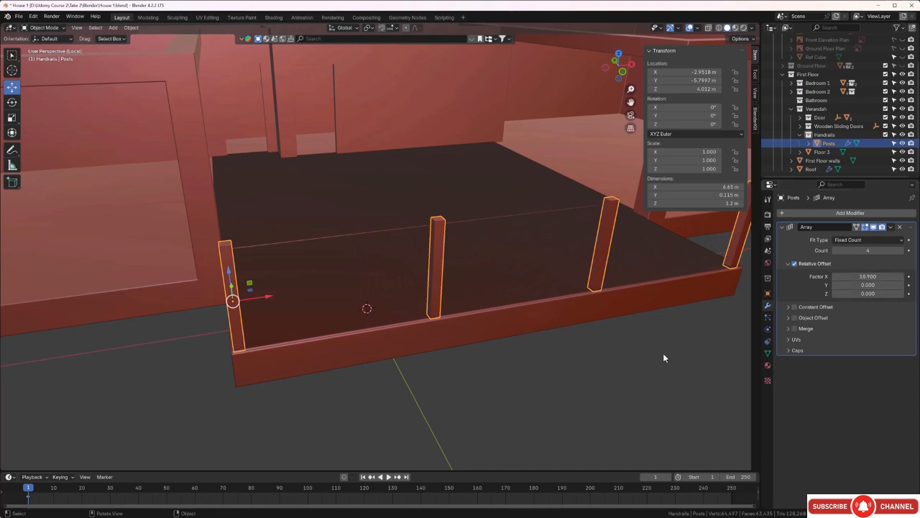
Step: Adjust the array's relative offset Factor X to 19 for the post at the far verandah corner
middle_drag(663, 353, 438, 290)
scroll(525, 286, up, 2)
mouse_move(854, 276)
mouse_down()
mouse_move(881, 277)
mouse_move(868, 277)
mouse_up()
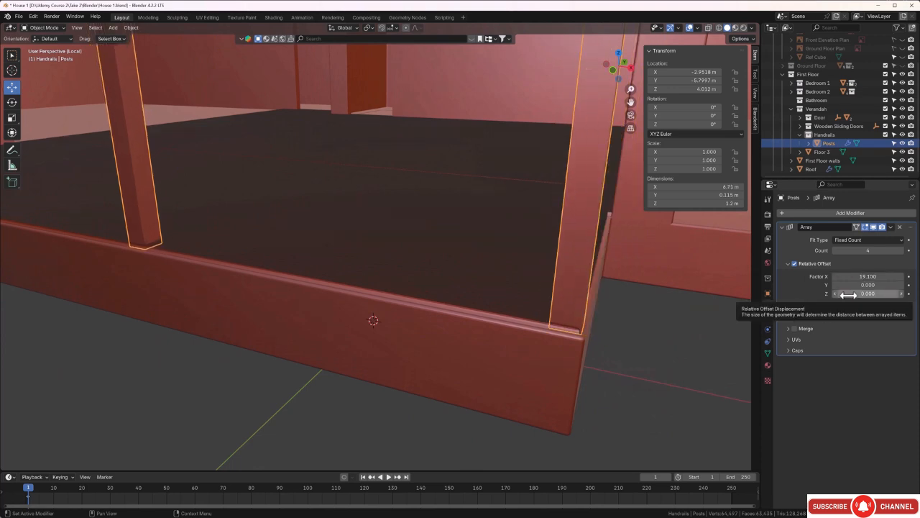
click(869, 276)
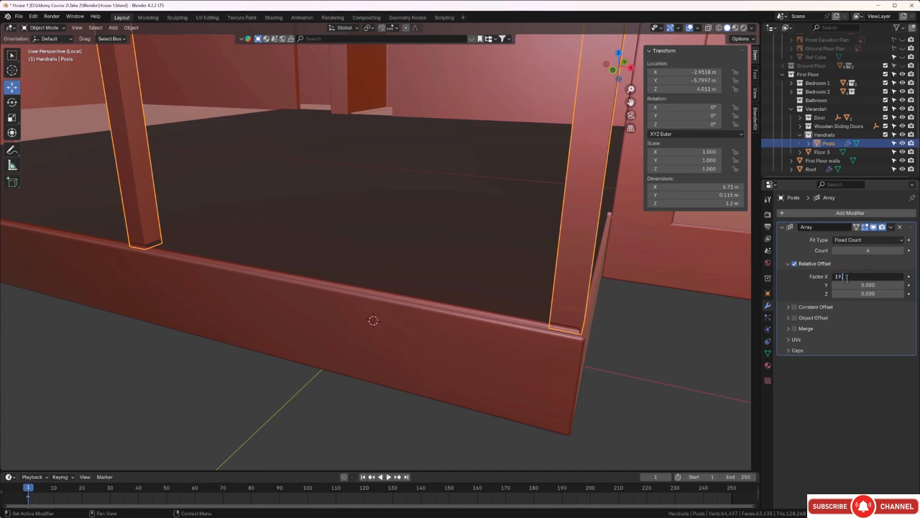
key(Return)
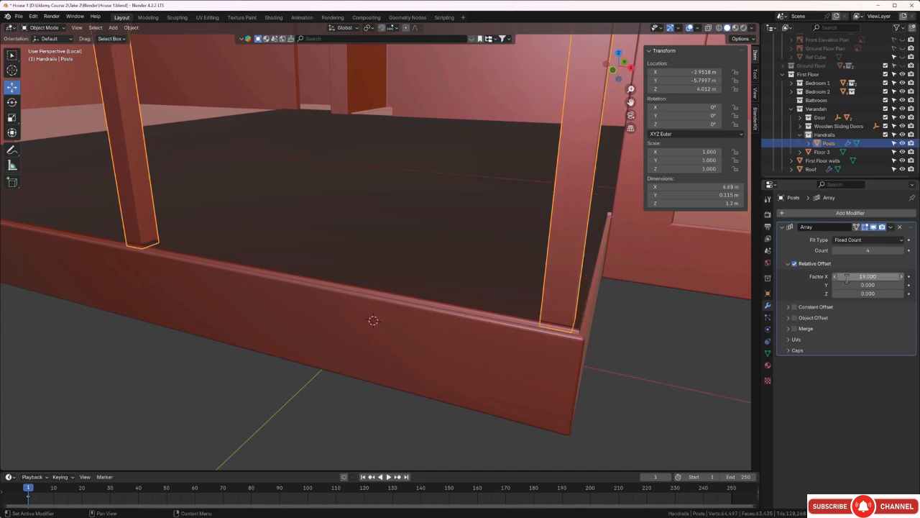
Step: Fine-tune the post array's relative offset Factor X, trying 19.05 before settling on 19.055
click(855, 278)
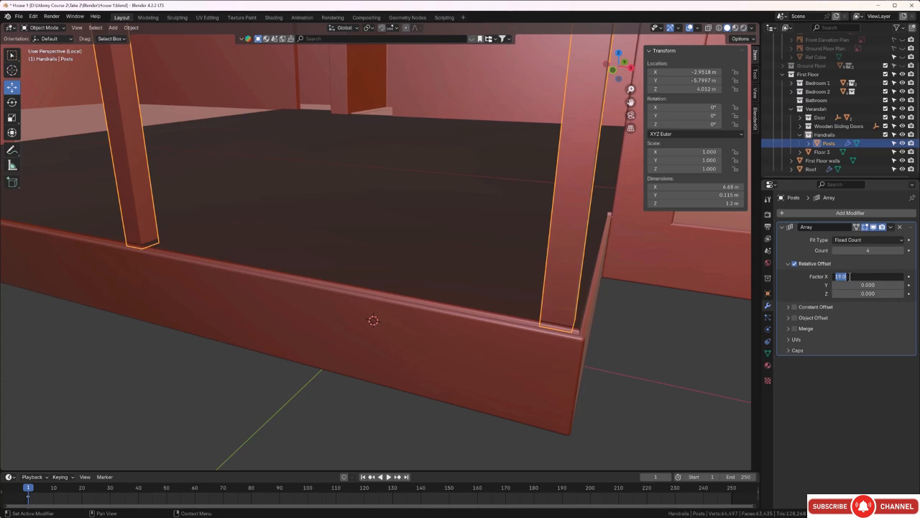
key(BackSpace)
text(05)
key(Return)
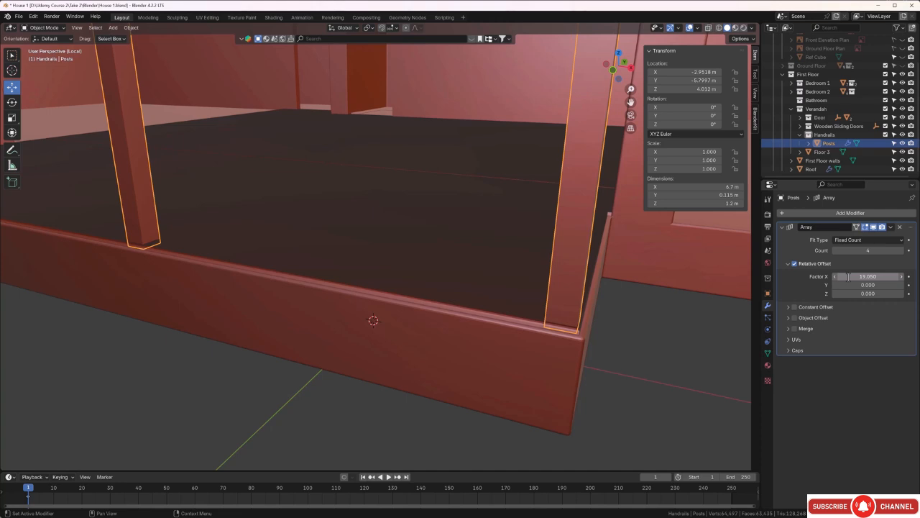
click(873, 277)
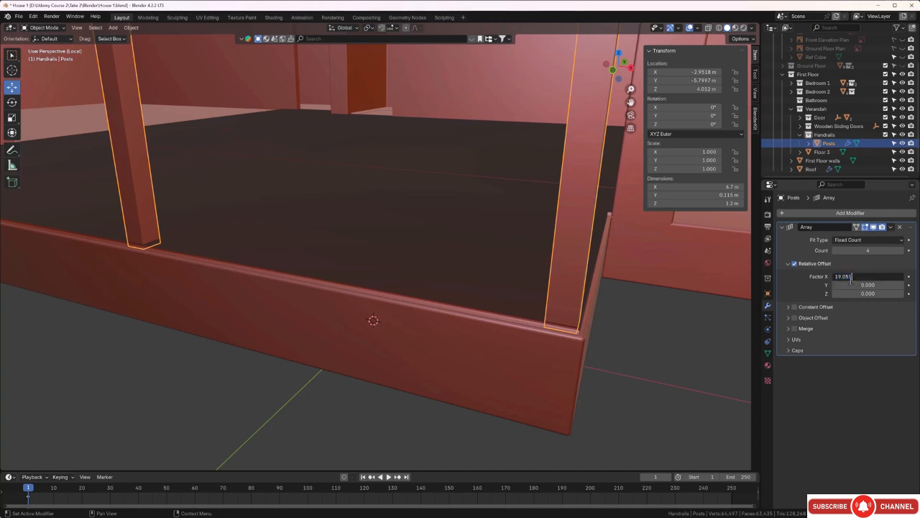
key(Return)
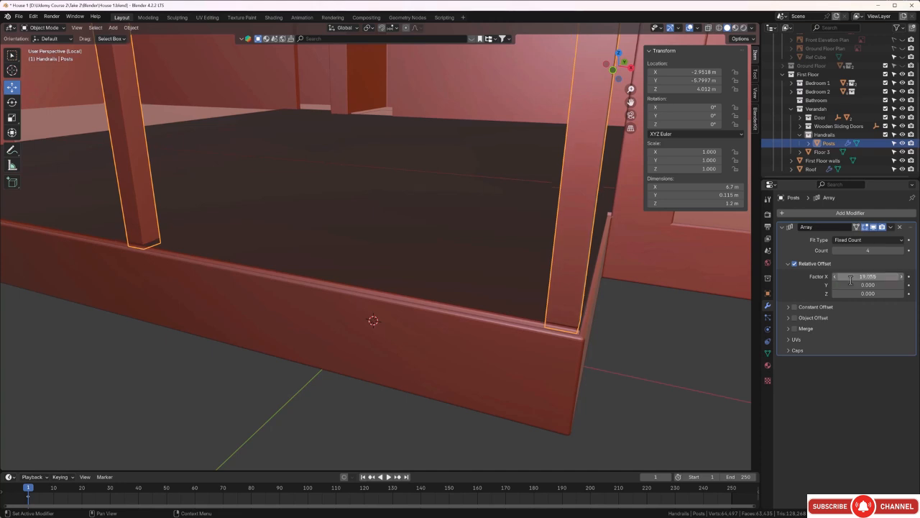
click(645, 351)
Step: Apply the Array modifier on the verandah posts
scroll(626, 345, down, 3)
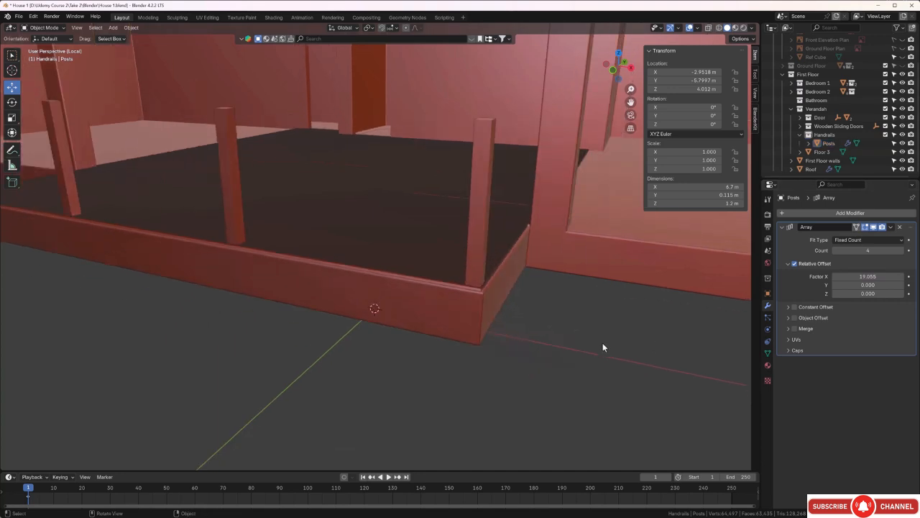
scroll(607, 340, down, 1)
middle_drag(439, 312, 722, 275)
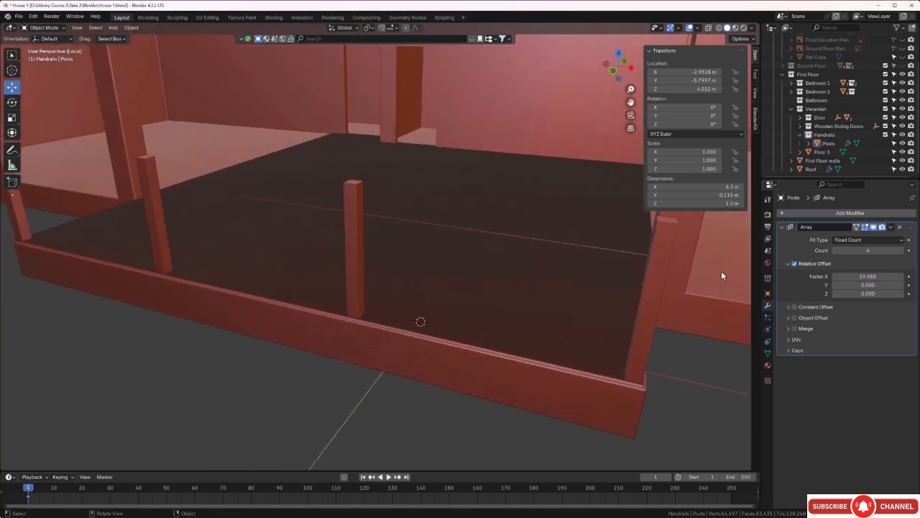
click(655, 277)
click(891, 227)
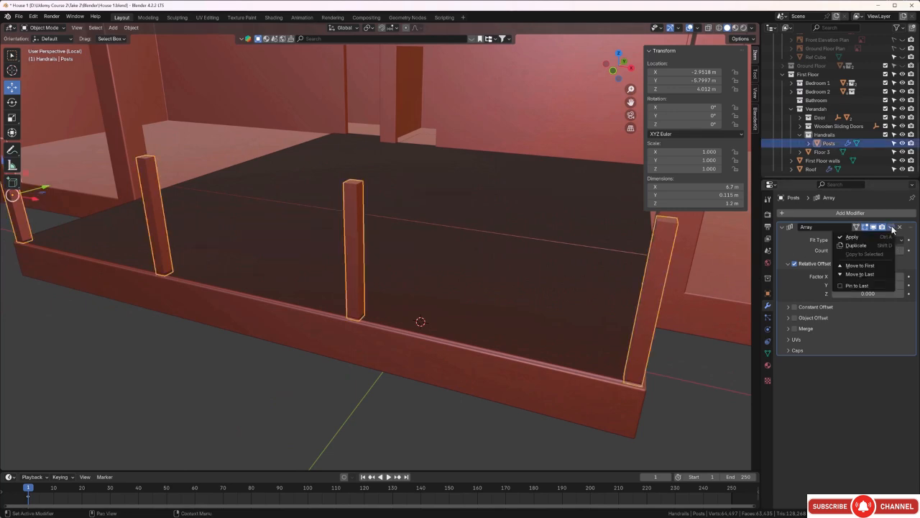
click(869, 236)
click(424, 404)
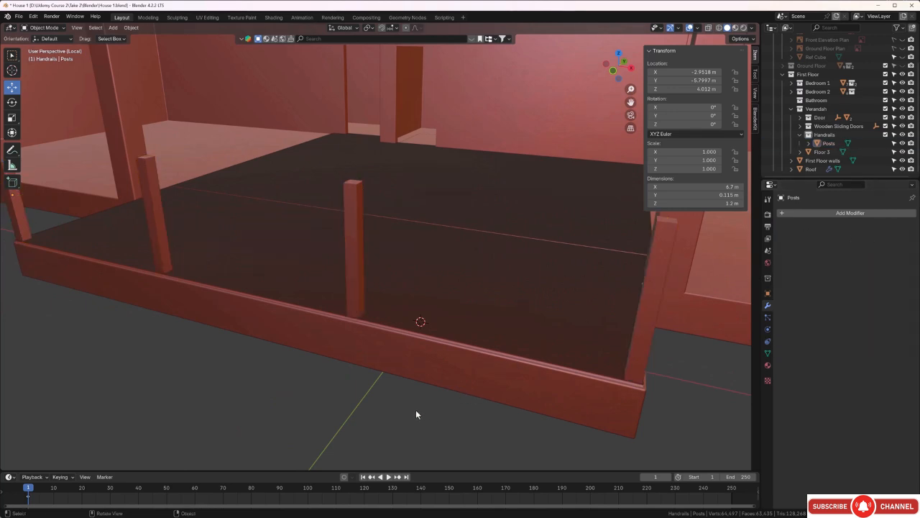
Step: In Edit Mode face selection, select the upper and lower centre faces on the house-facing sides of both corner posts
middle_drag(415, 409, 365, 376)
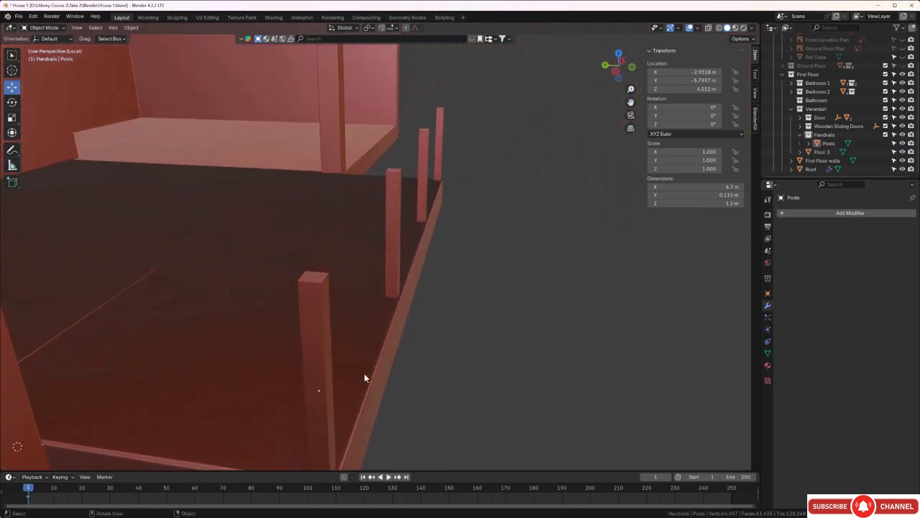
click(320, 351)
key(Tab)
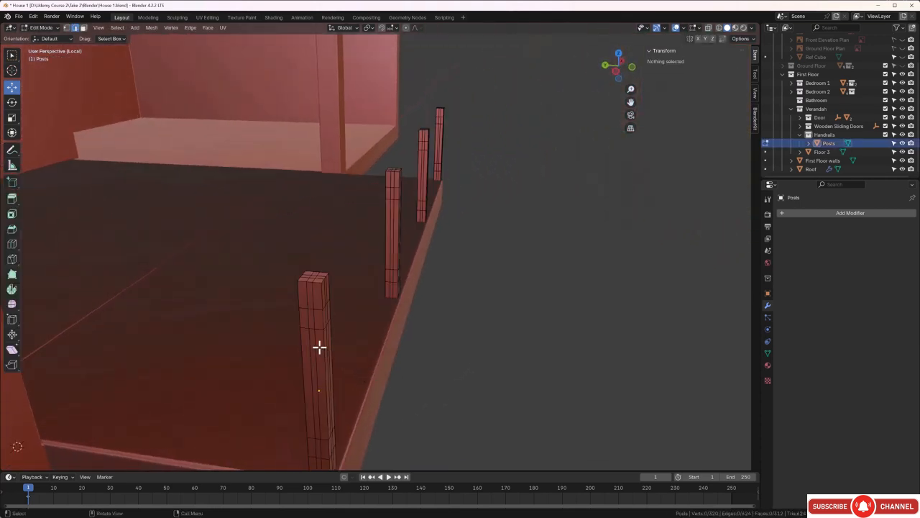
middle_drag(319, 347, 376, 325)
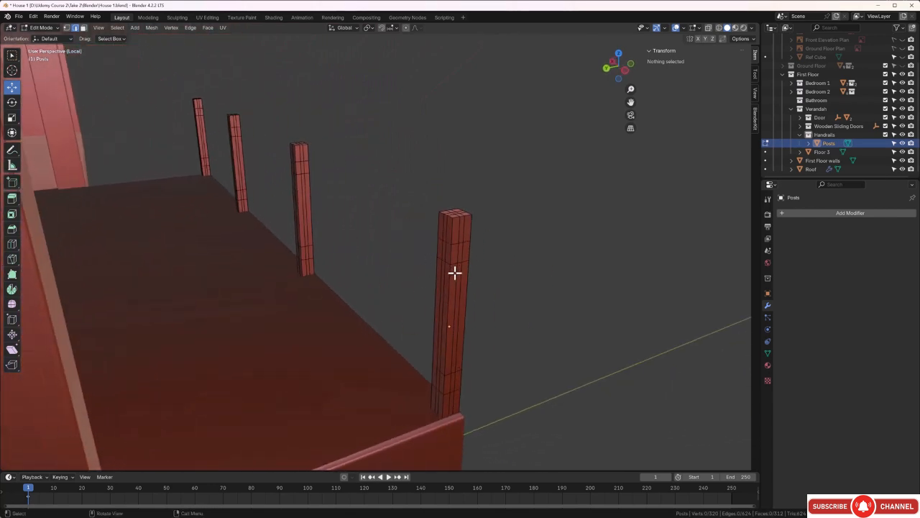
scroll(453, 266, up, 2)
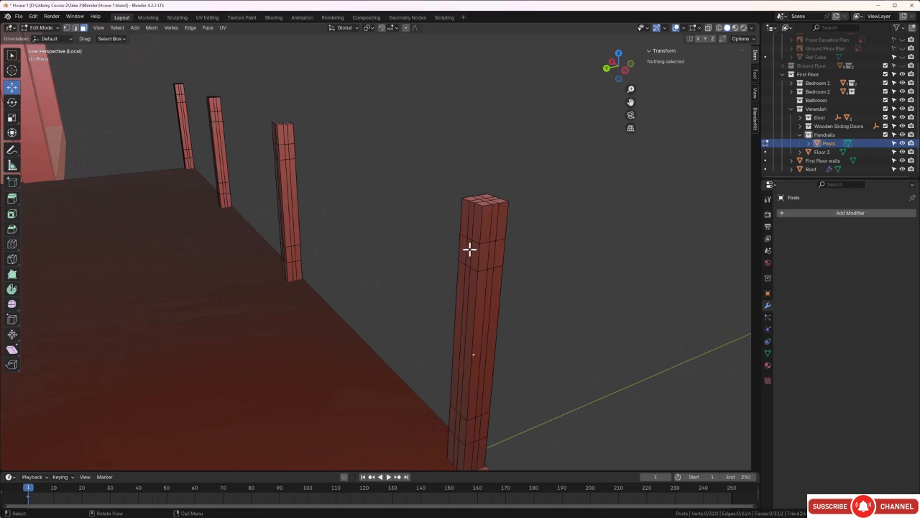
click(468, 252)
shift+middle_drag(444, 330, 439, 273)
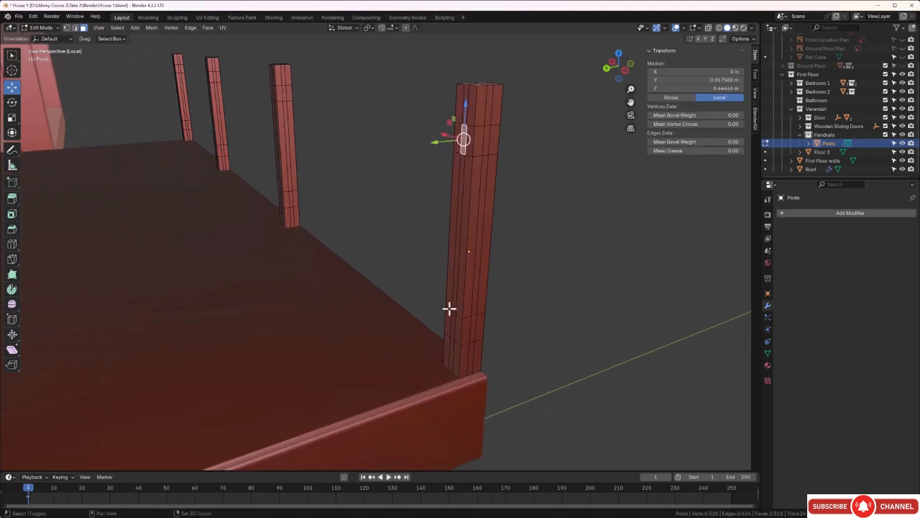
shift+click(453, 318)
middle_drag(452, 318, 169, 260)
click(91, 237)
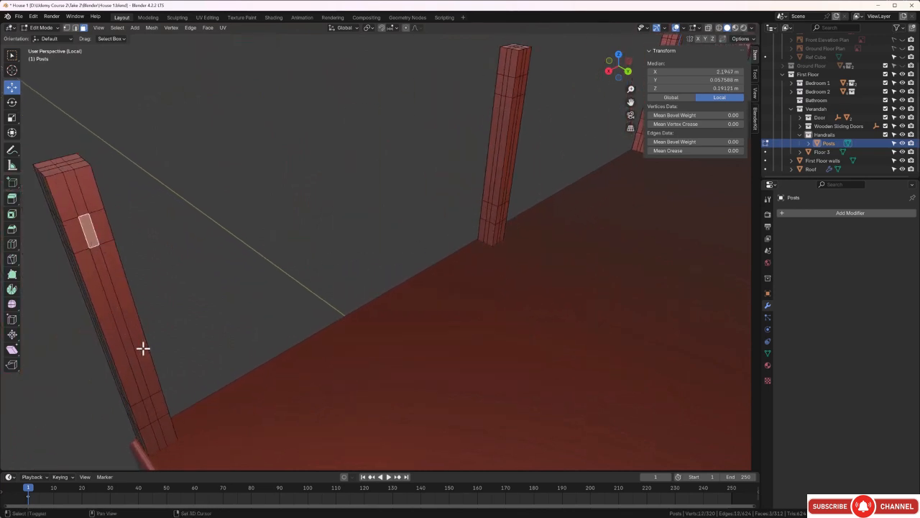
shift+click(150, 408)
Step: Extrude the selected house-facing faces of the two corner posts 0.07 m along Y
key(KP_Decimal)
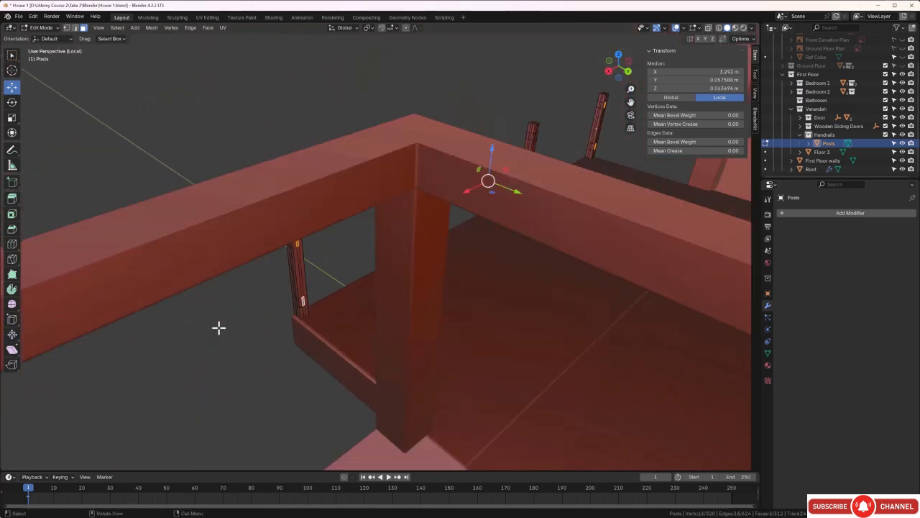
middle_drag(218, 324, 328, 370)
scroll(419, 292, up, 6)
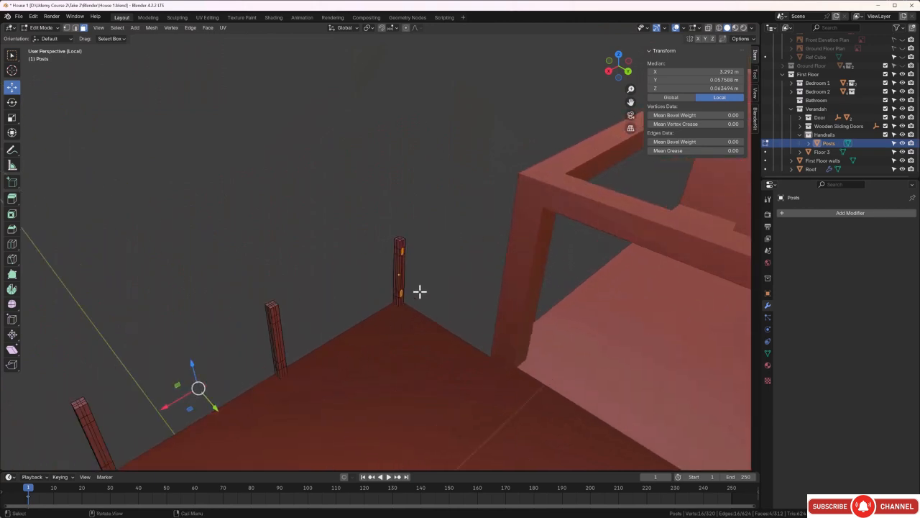
middle_drag(420, 294, 477, 288)
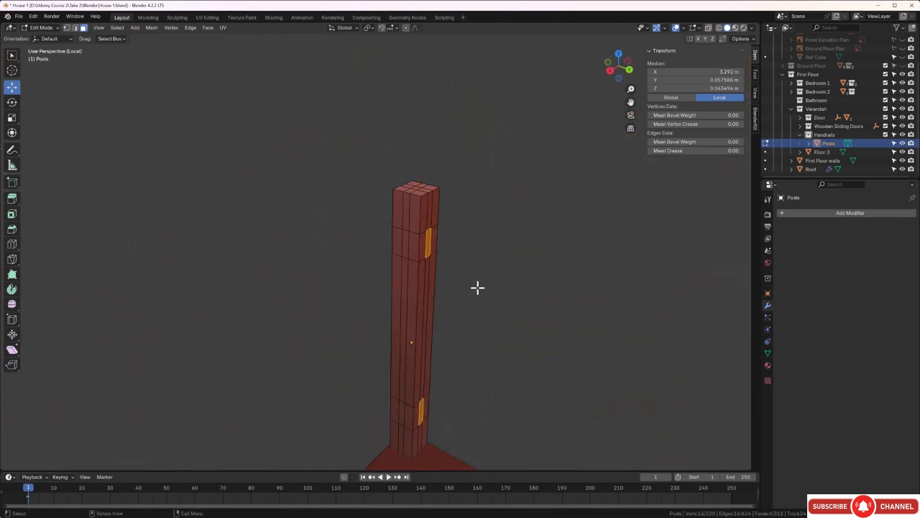
key(e)
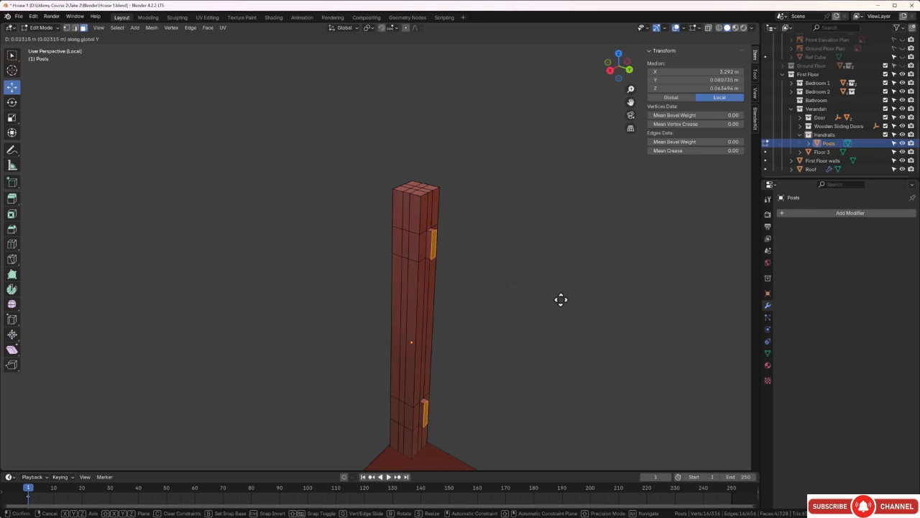
text(0.0)
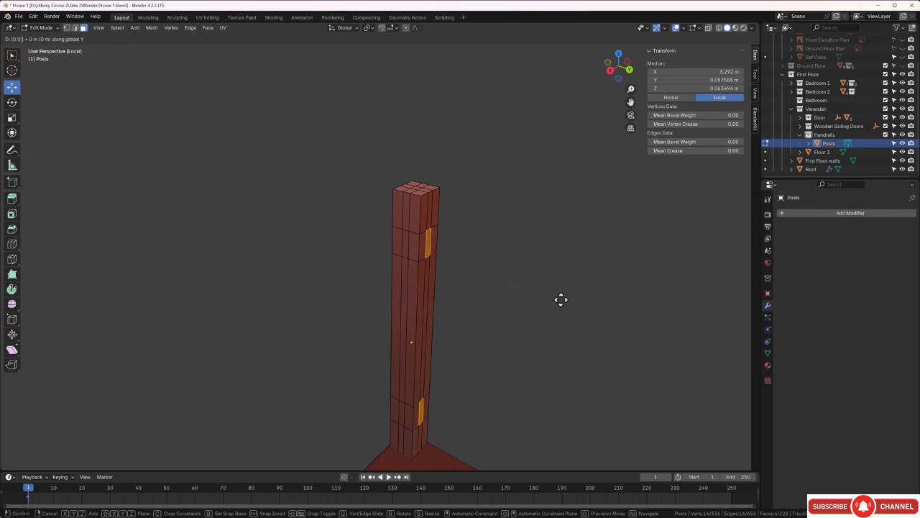
text(7)
key(Return)
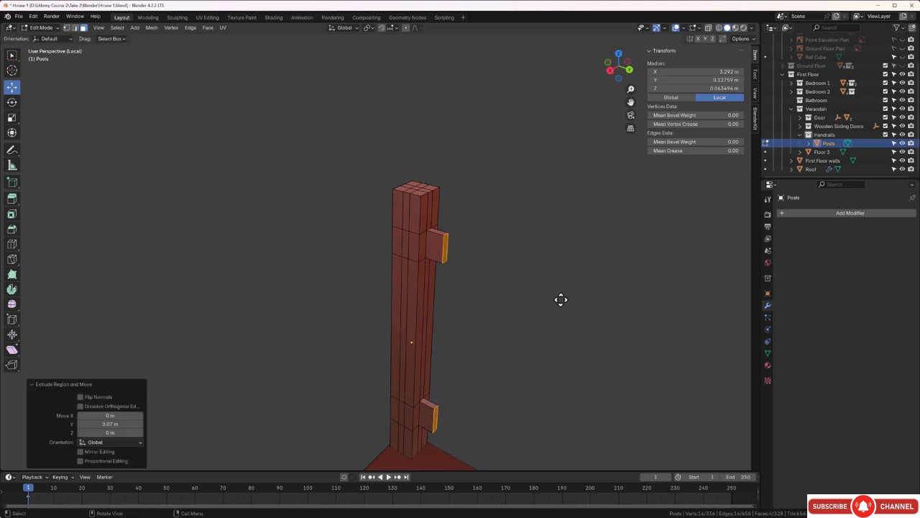
click(560, 297)
Step: Select the upper and lower centre faces on the positive X sides of the first corner post and the two intermediate posts
middle_drag(559, 298, 415, 284)
shift+click(419, 241)
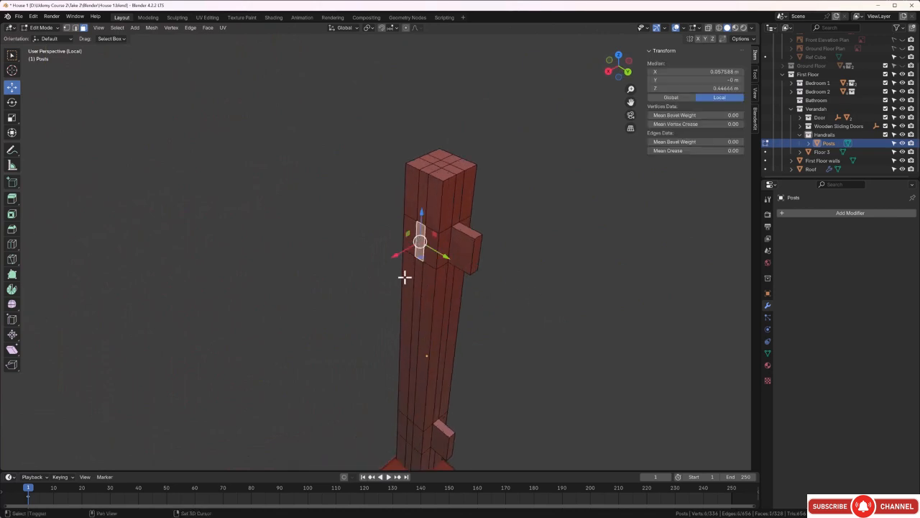
shift+click(408, 434)
middle_drag(408, 431, 456, 281)
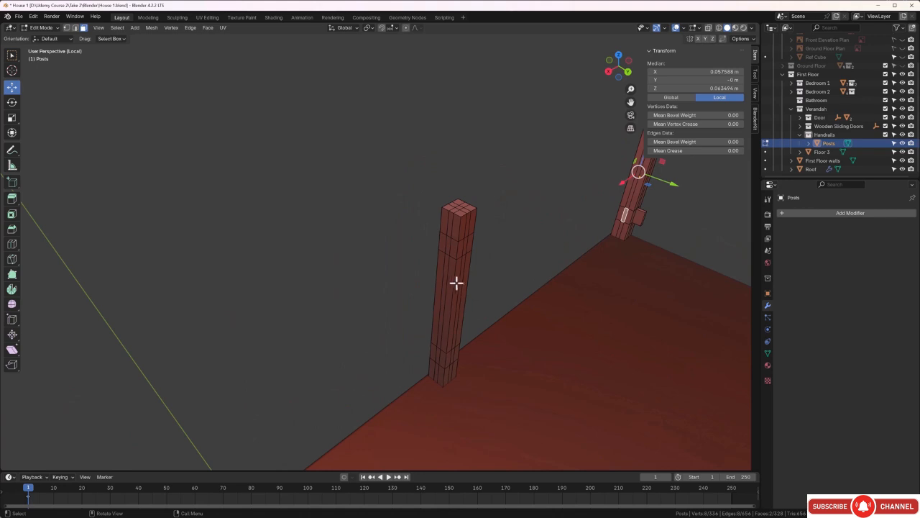
shift+click(444, 243)
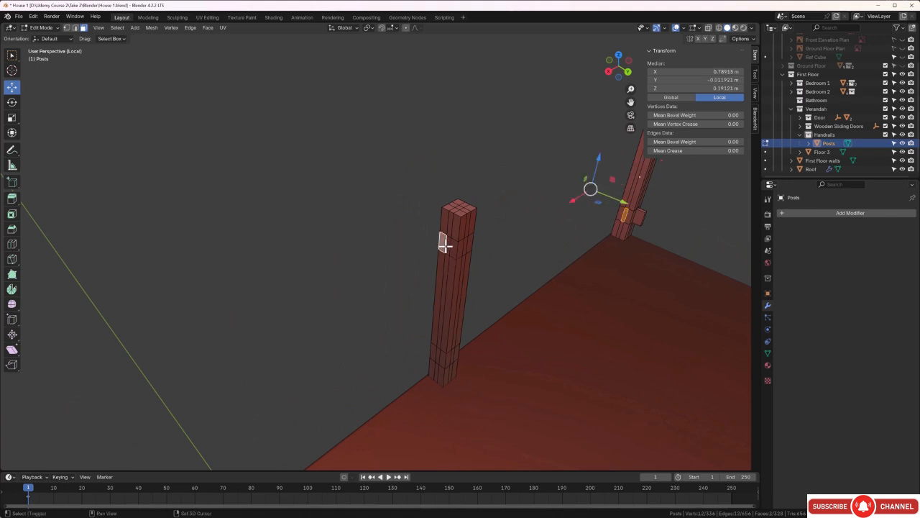
ctrl+click(444, 244)
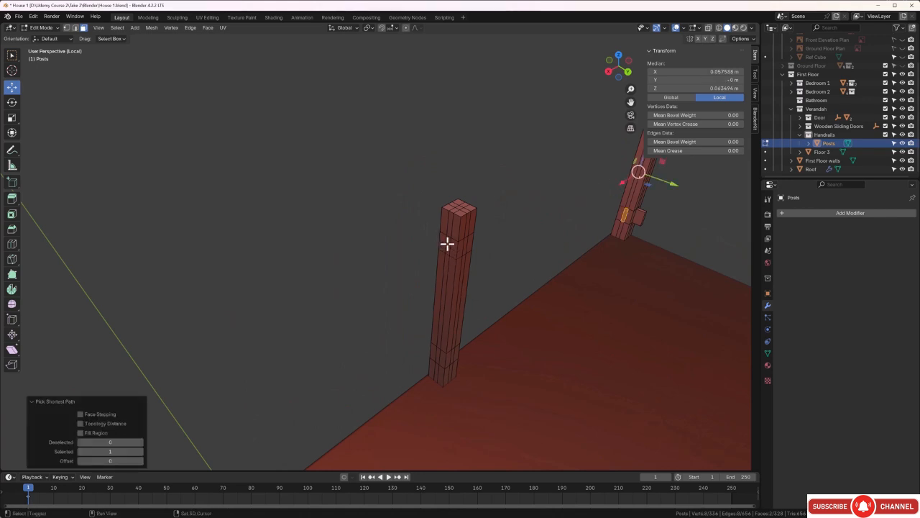
shift+click(446, 244)
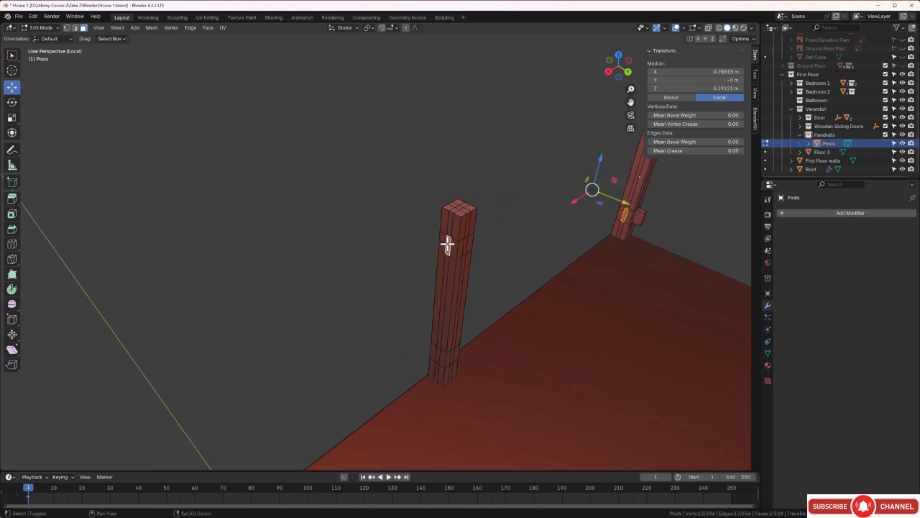
shift+click(437, 353)
middle_drag(437, 353, 507, 259)
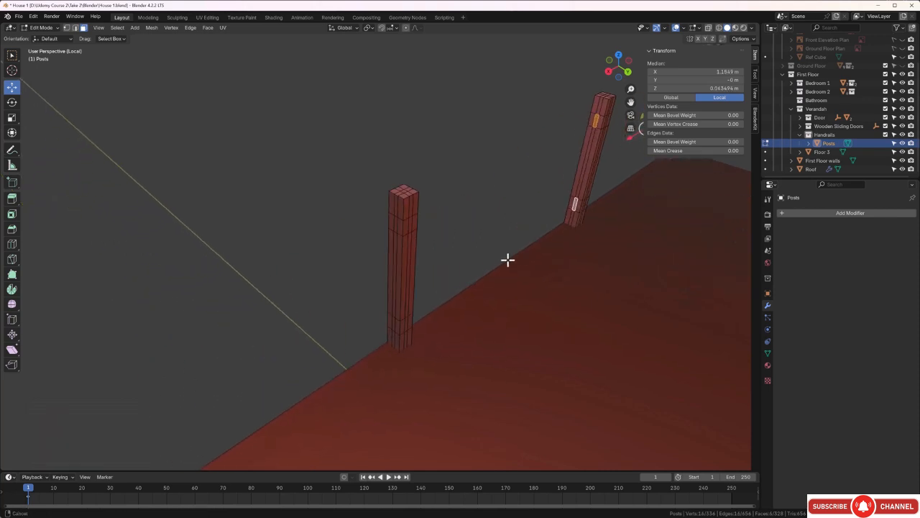
shift+click(394, 225)
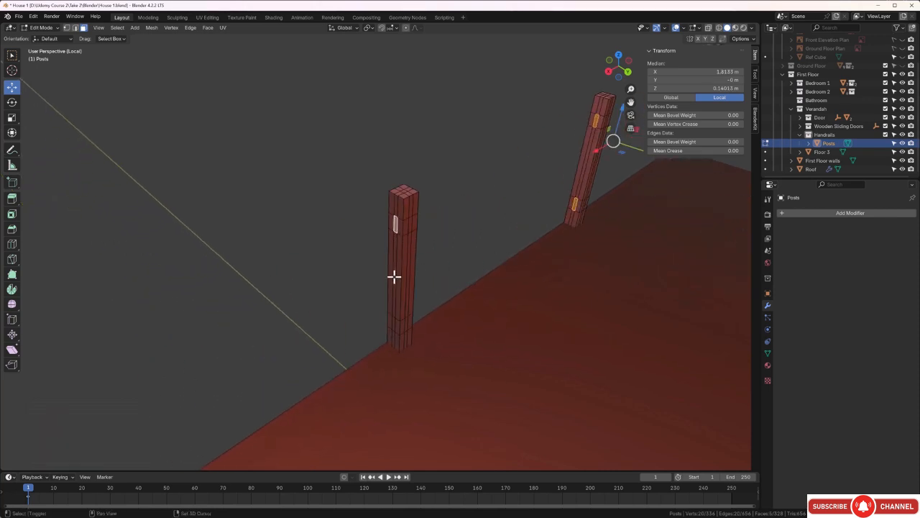
shift+click(393, 321)
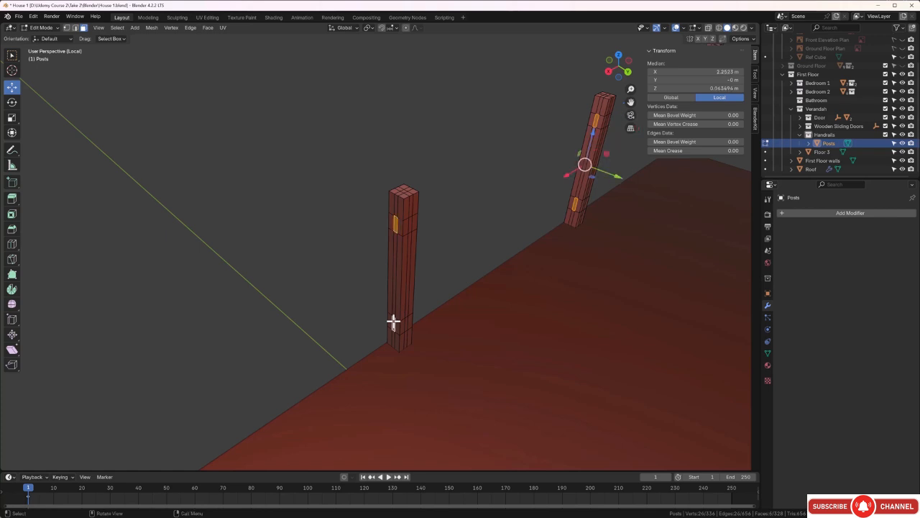
Step: Extrude the selected side faces on the three posts 0.07 m along X, and clear the selection
middle_drag(393, 321, 456, 266)
scroll(455, 253, up, 3)
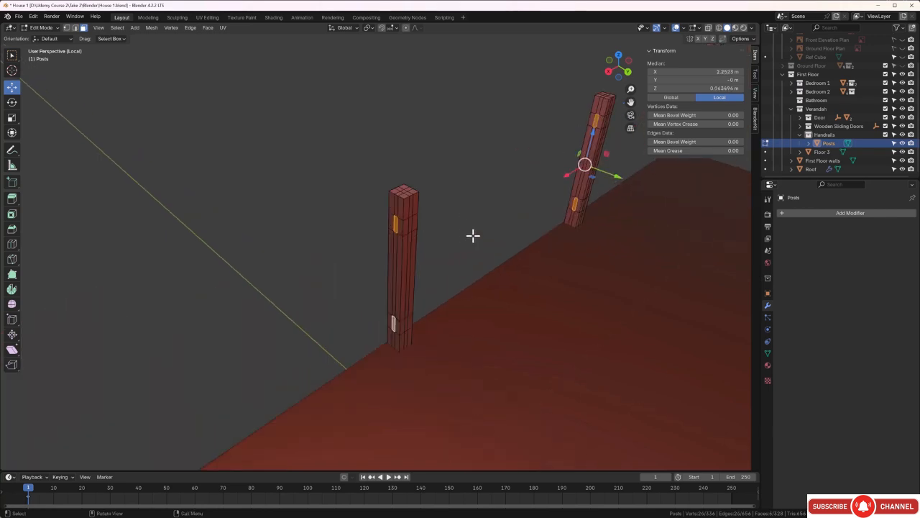
shift+middle_drag(472, 235, 367, 310)
scroll(397, 281, up, 3)
middle_drag(397, 281, 373, 267)
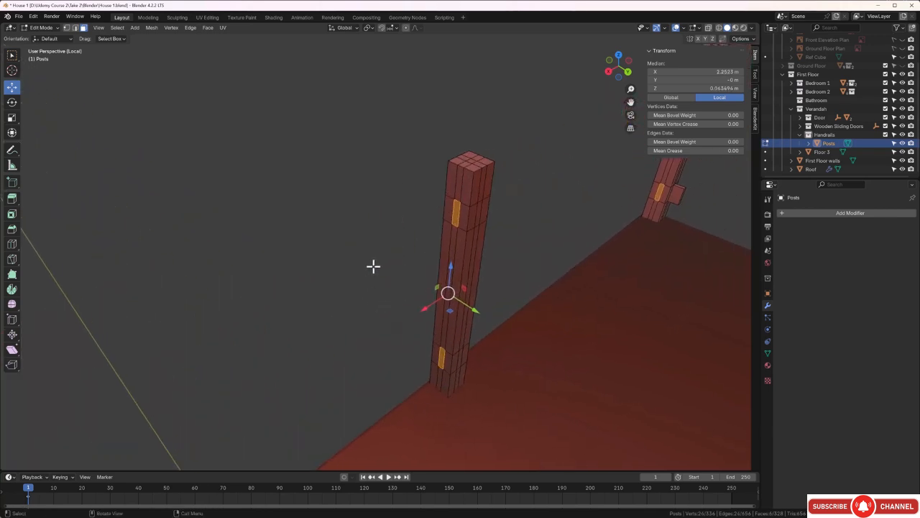
key(g)
key(z)
key(z)
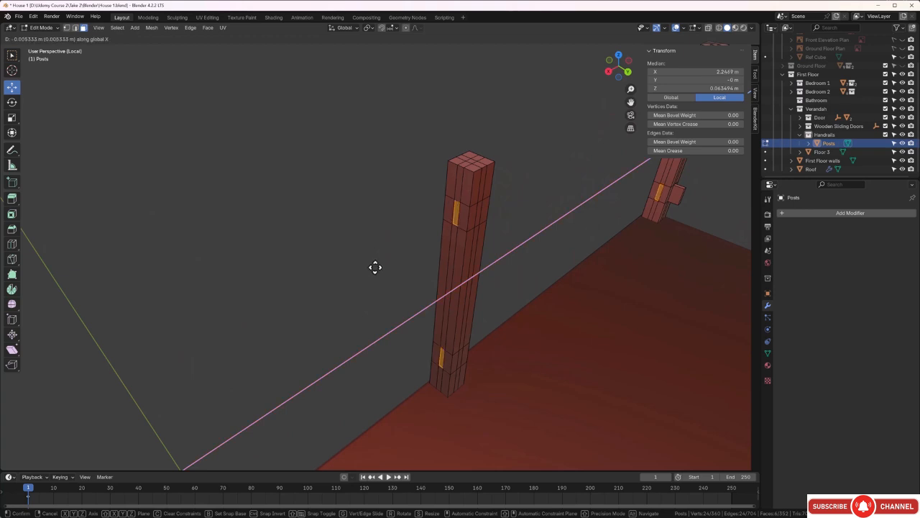
text(0.0)
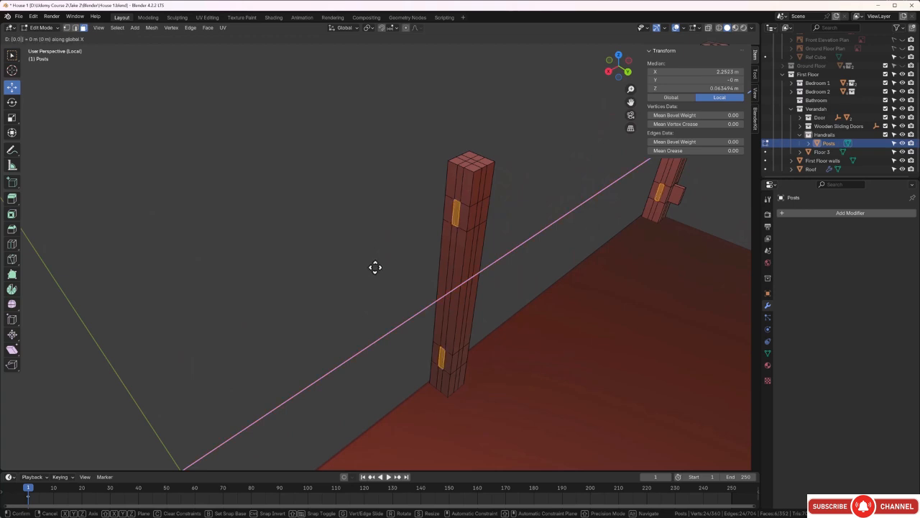
text(7)
key(Return)
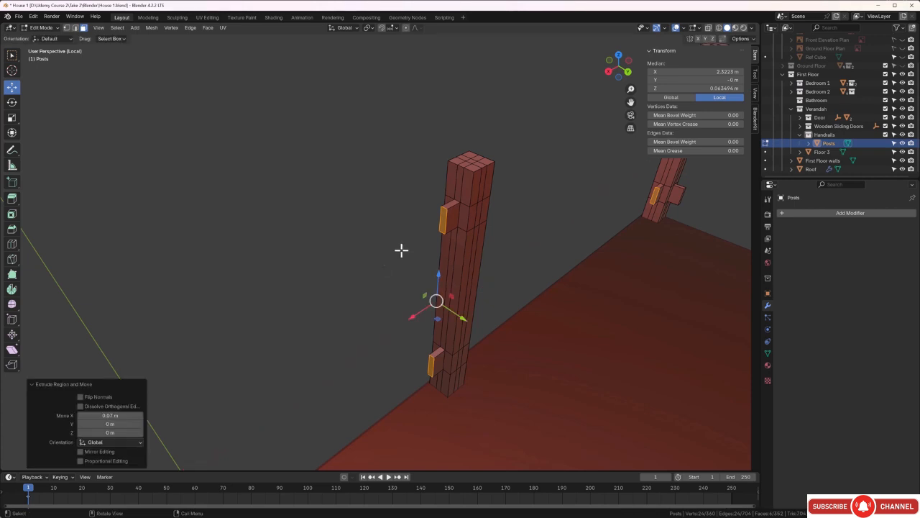
key(alt+a)
Step: Select the upper and lower centre faces on the negative X side of the far corner post
middle_drag(507, 235, 439, 259)
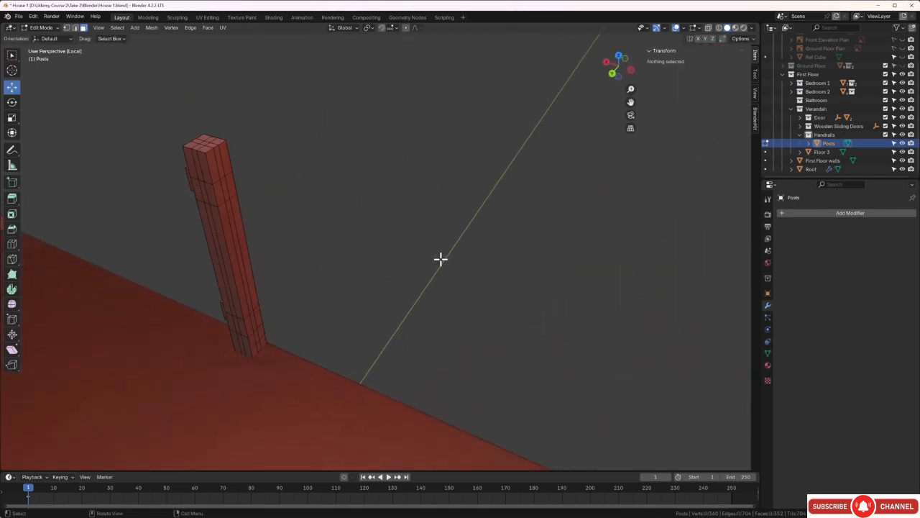
scroll(431, 258, down, 2)
middle_drag(166, 247, 249, 230)
scroll(251, 229, up, 3)
scroll(255, 227, up, 1)
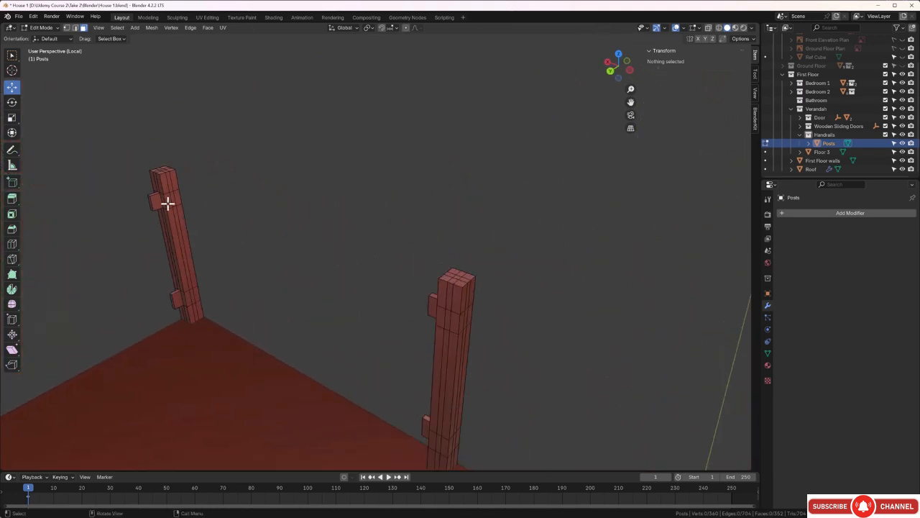
scroll(166, 201, up, 2)
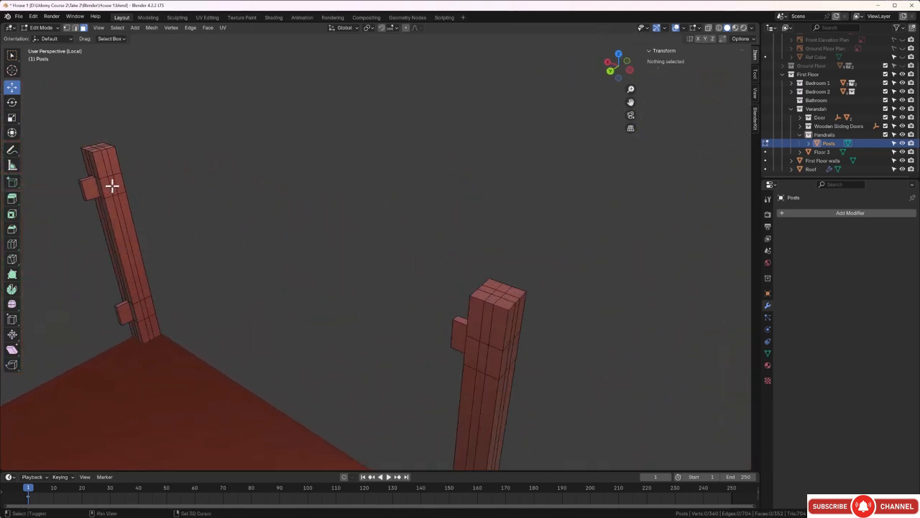
click(112, 185)
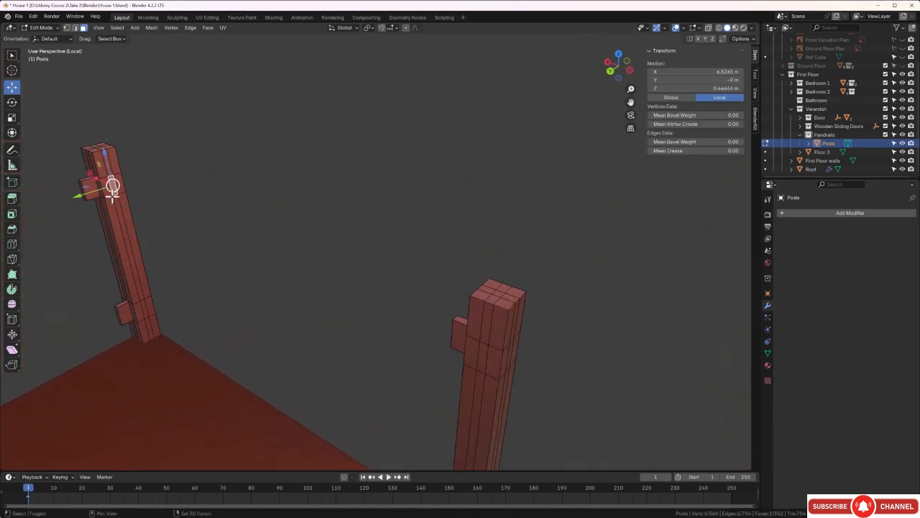
shift+click(143, 304)
Step: Add the upper and lower centre faces on the negative X sides of the two intermediate posts to the selection
shift+middle_drag(302, 314, 154, 240)
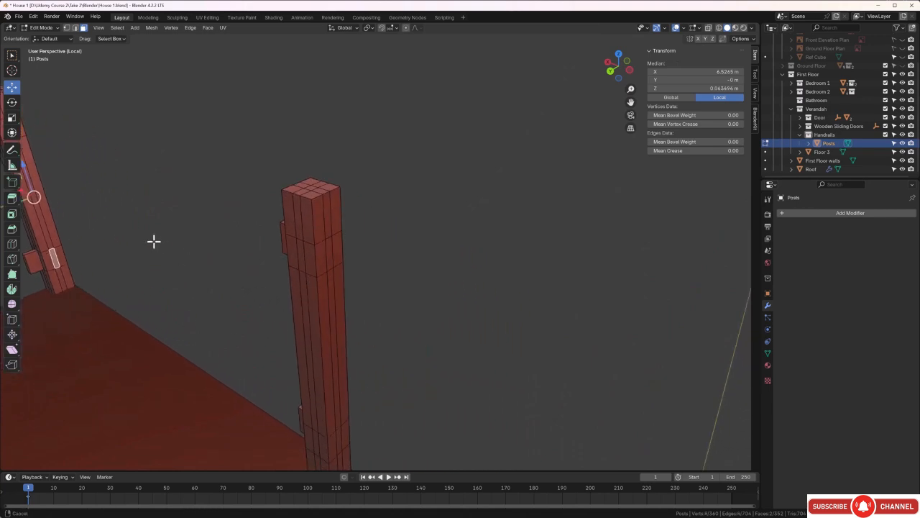
shift+click(328, 250)
shift+middle_drag(414, 413, 379, 316)
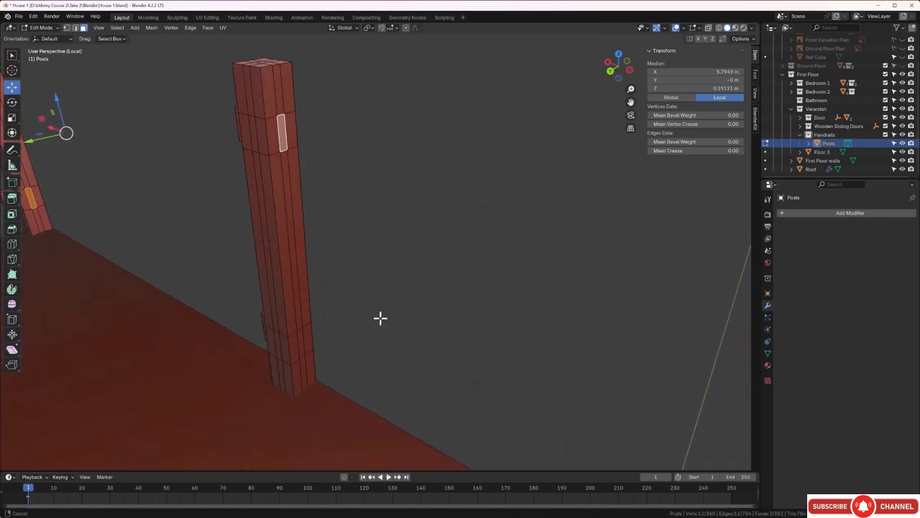
shift+click(302, 346)
scroll(352, 356, down, 3)
shift+middle_drag(470, 353, 226, 273)
shift+click(394, 200)
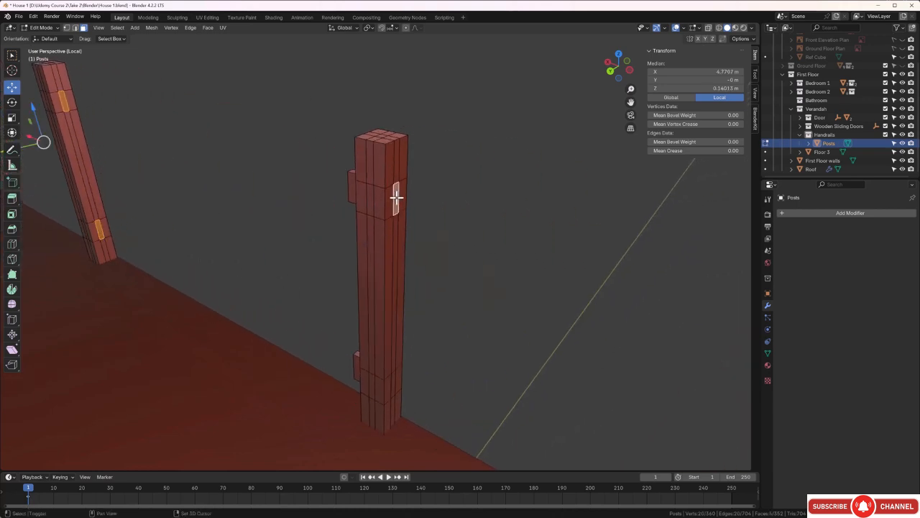
shift+click(393, 379)
scroll(412, 375, down, 8)
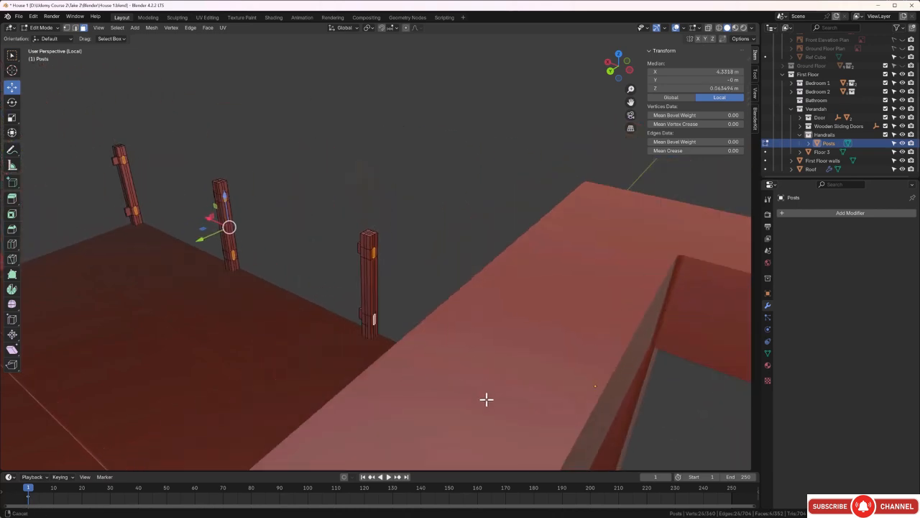
Step: Extrude the selected side faces on the three posts -0.07 m along X, and clear the selection
middle_drag(509, 434, 297, 328)
scroll(297, 328, up, 3)
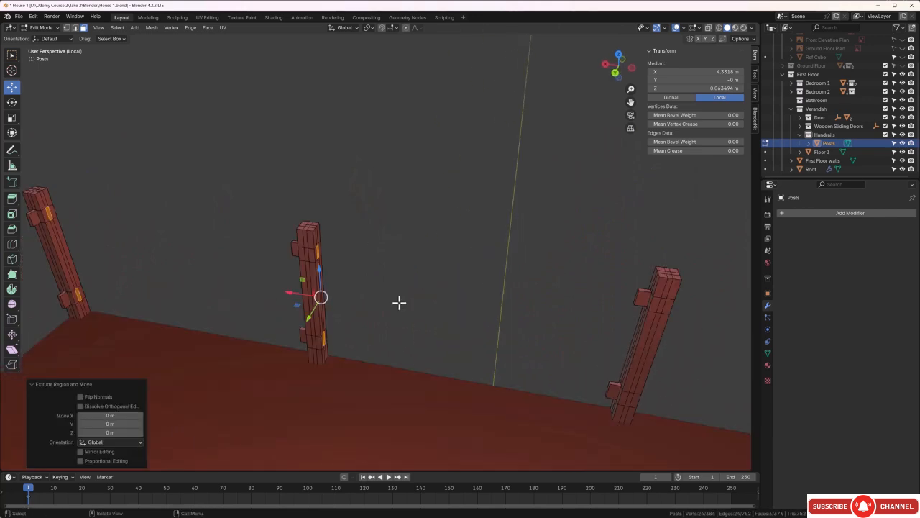
key(e)
text(x)
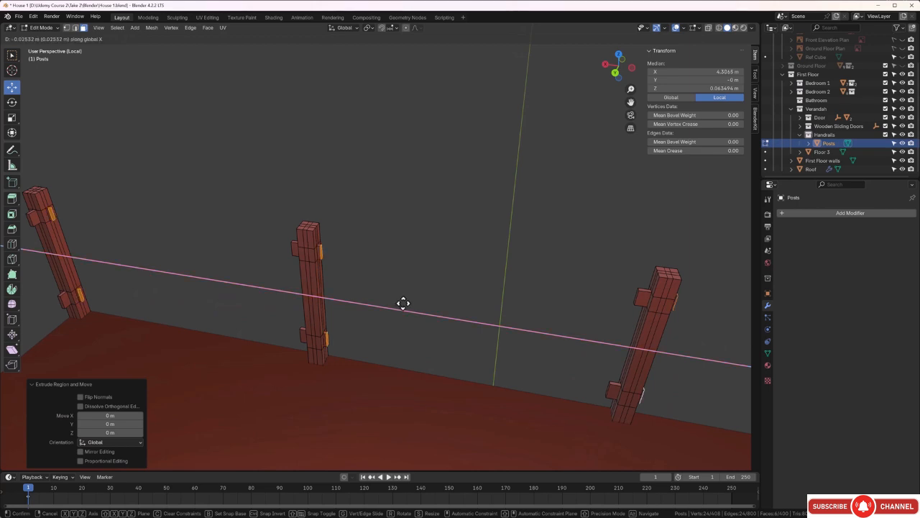
text(0)
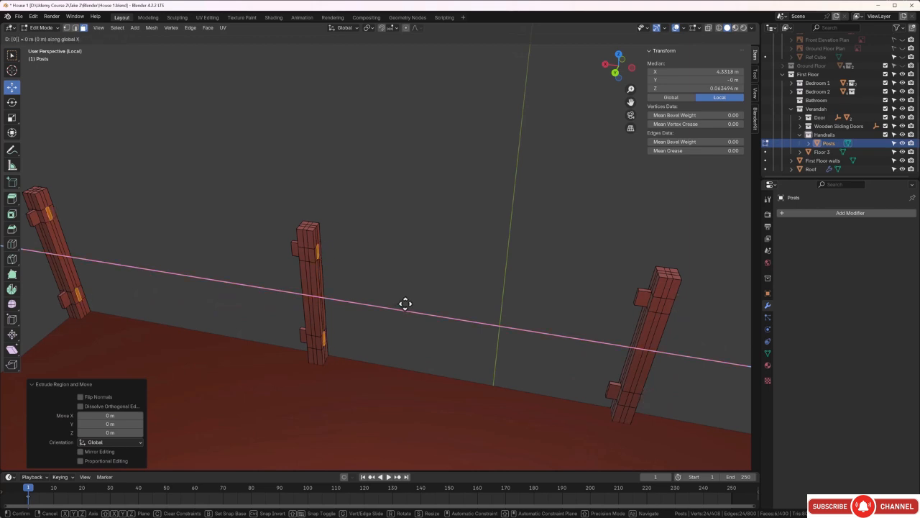
text(.07)
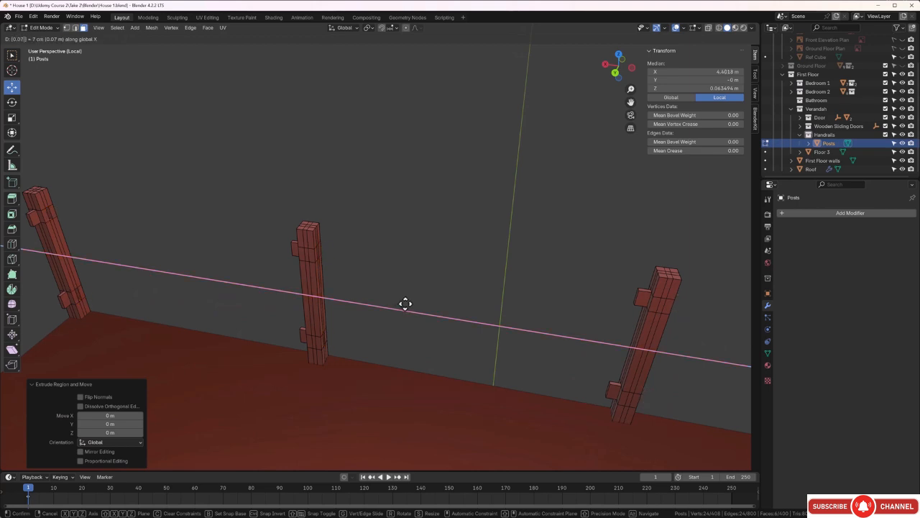
text(-)
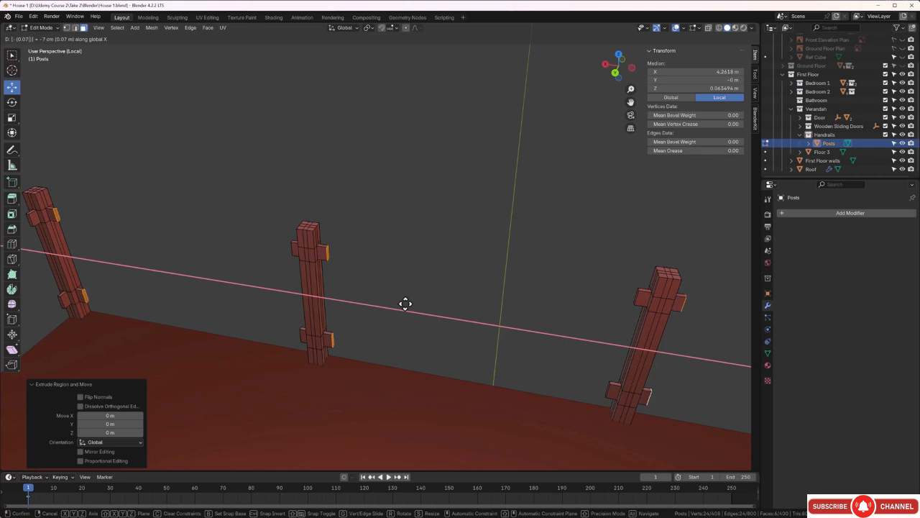
key(Return)
click(405, 303)
Step: Return to Object Mode, select the Posts object, and add a Bevel modifier to it
middle_drag(406, 303, 464, 294)
middle_drag(395, 294, 379, 293)
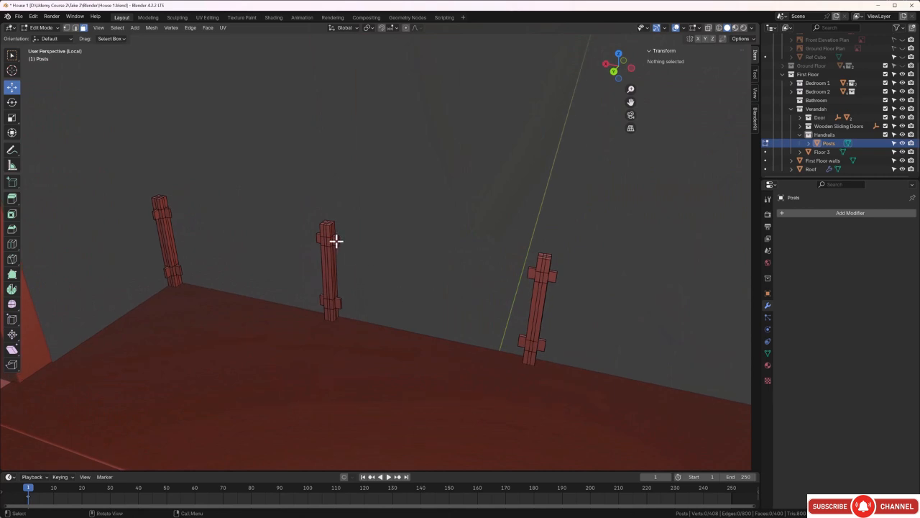
scroll(336, 240, up, 2)
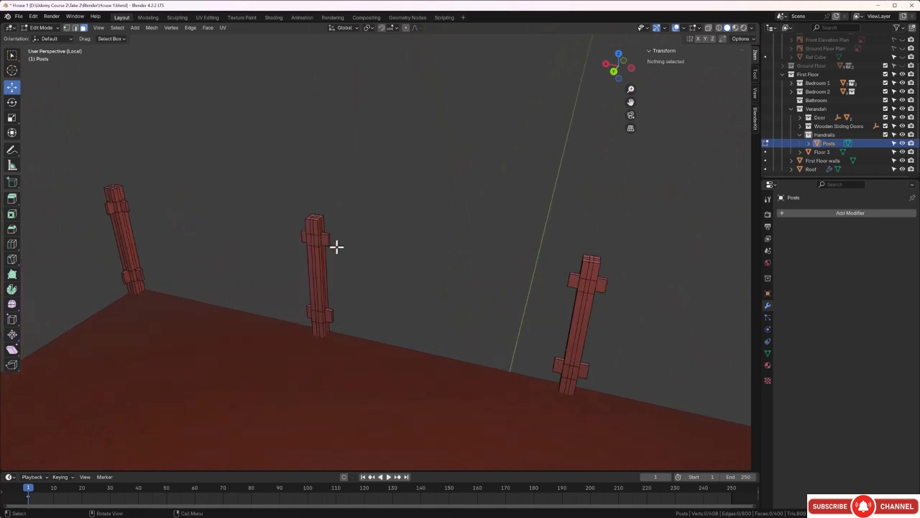
key(Tab)
click(359, 261)
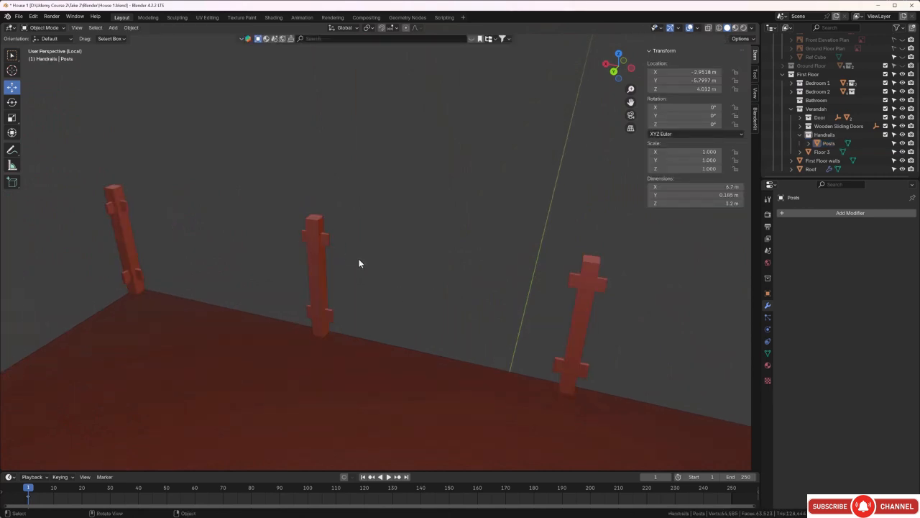
click(313, 251)
scroll(321, 245, up, 6)
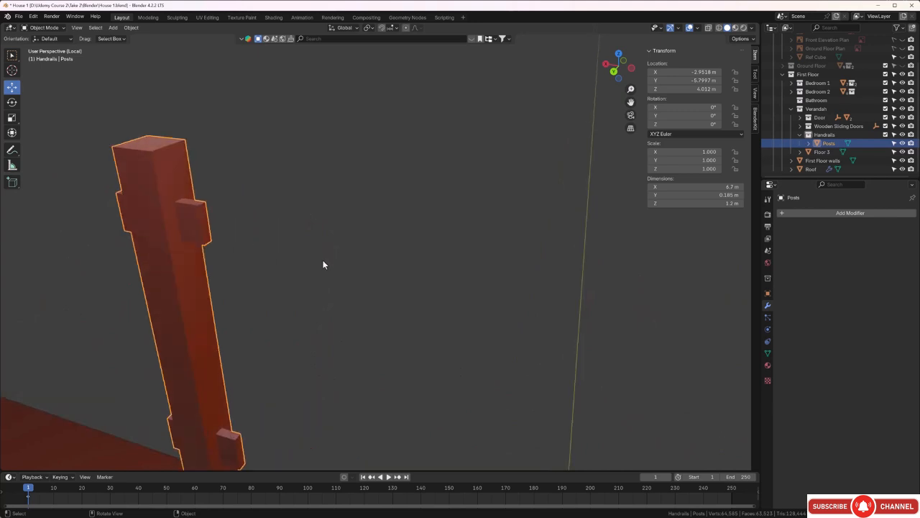
shift+middle_drag(323, 265, 263, 236)
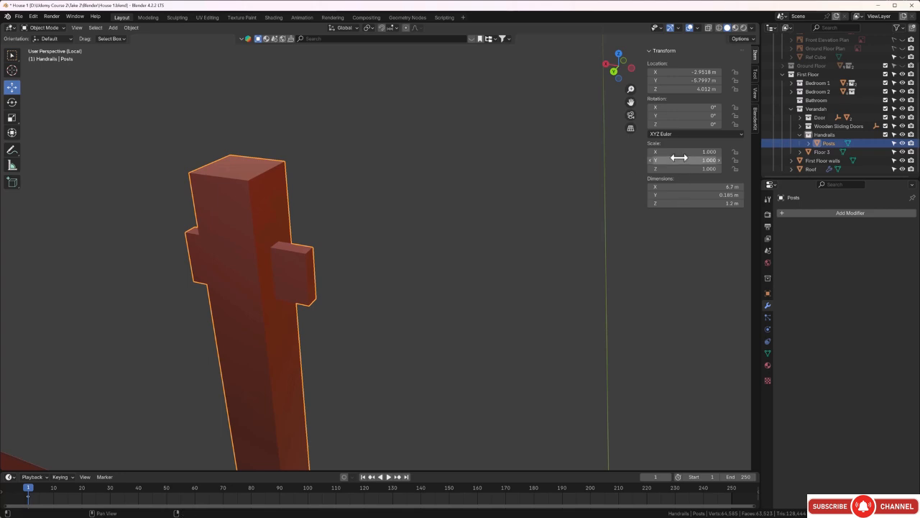
click(804, 215)
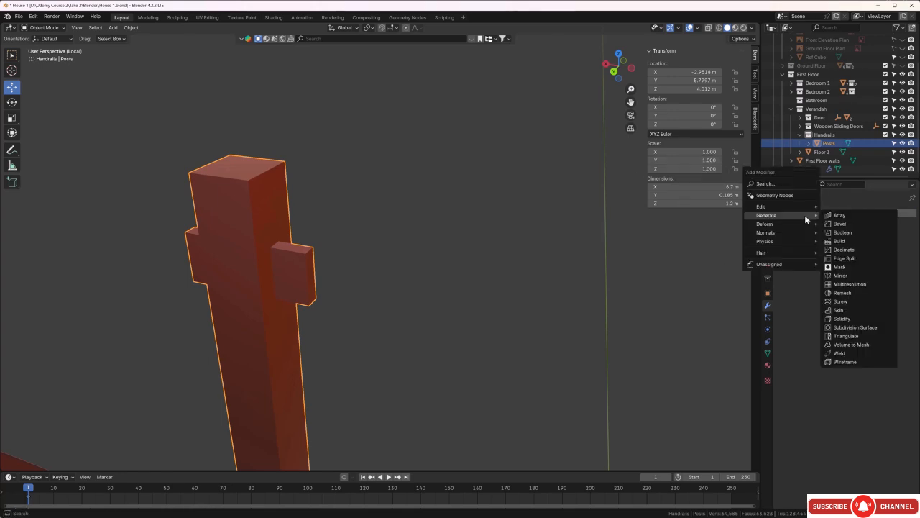
click(834, 227)
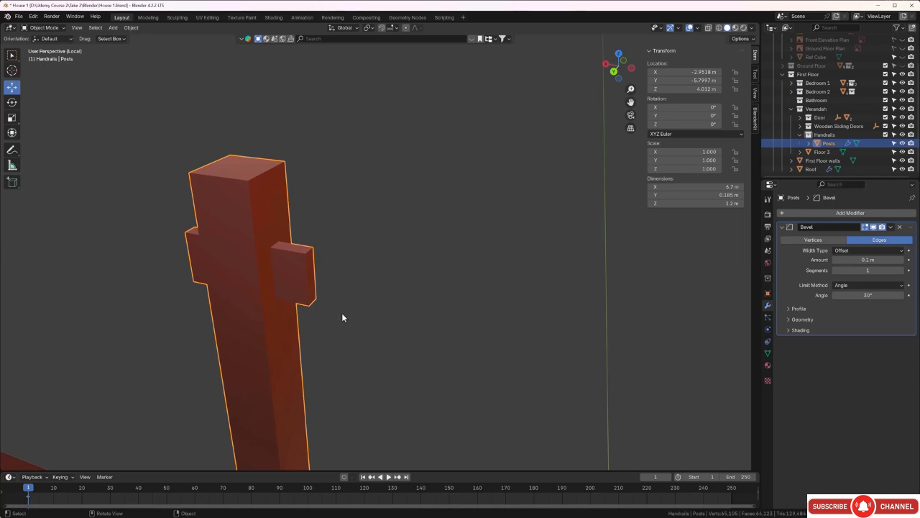
Step: Turn off Clamp Overlap in the Bevel modifier's geometry settings and open its amount for editing
mouse_move(288, 273)
middle_down()
mouse_move(335, 252)
mouse_move(312, 266)
mouse_move(295, 269)
mouse_move(295, 260)
middle_up()
scroll(298, 245, up, 6)
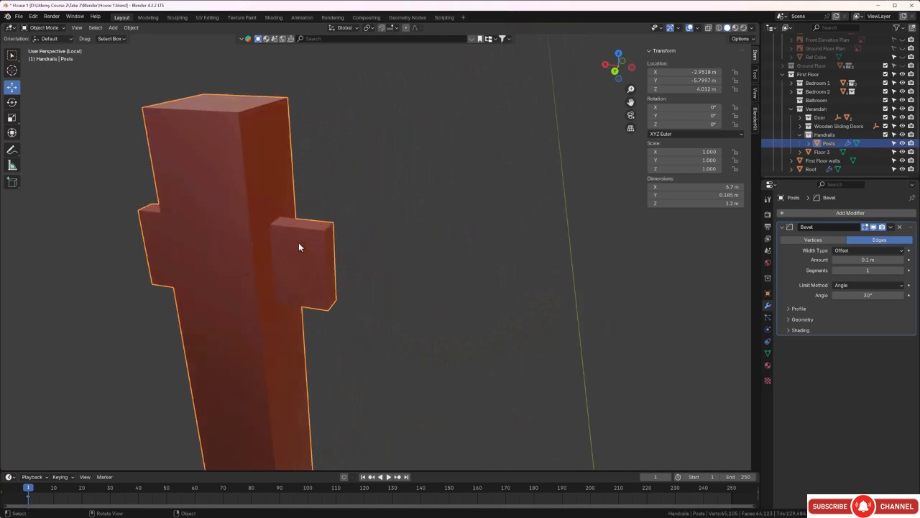
click(788, 320)
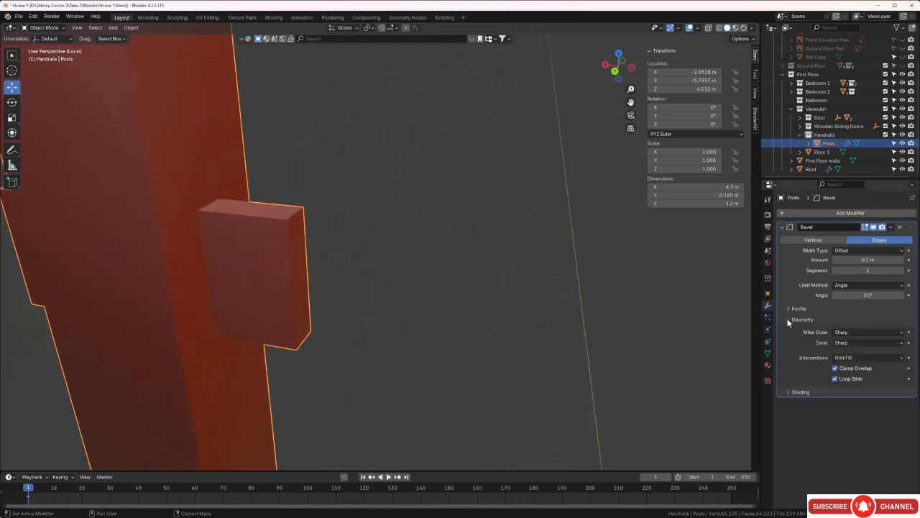
click(834, 368)
middle_drag(398, 295, 405, 295)
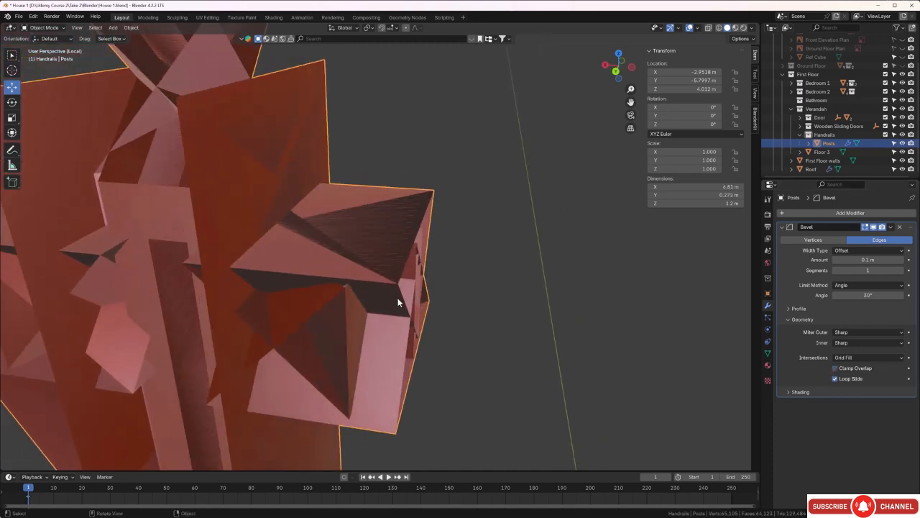
click(864, 259)
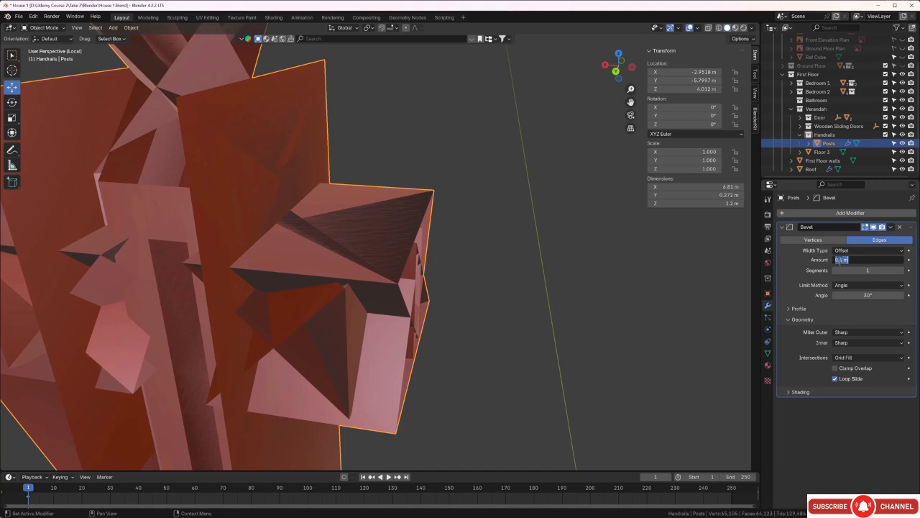
Step: Set the Bevel modifier's amount on the handrail posts to 0.004 m
text(00)
key(Return)
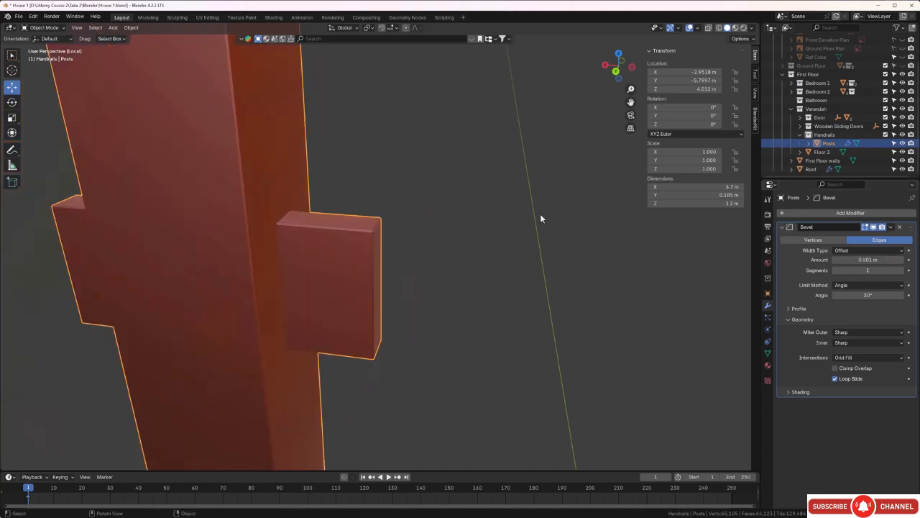
middle_drag(288, 314, 478, 366)
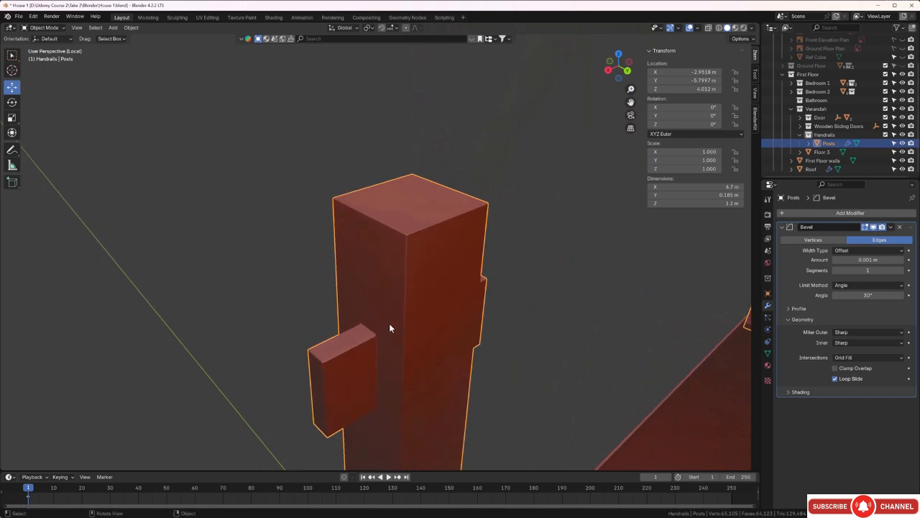
click(865, 262)
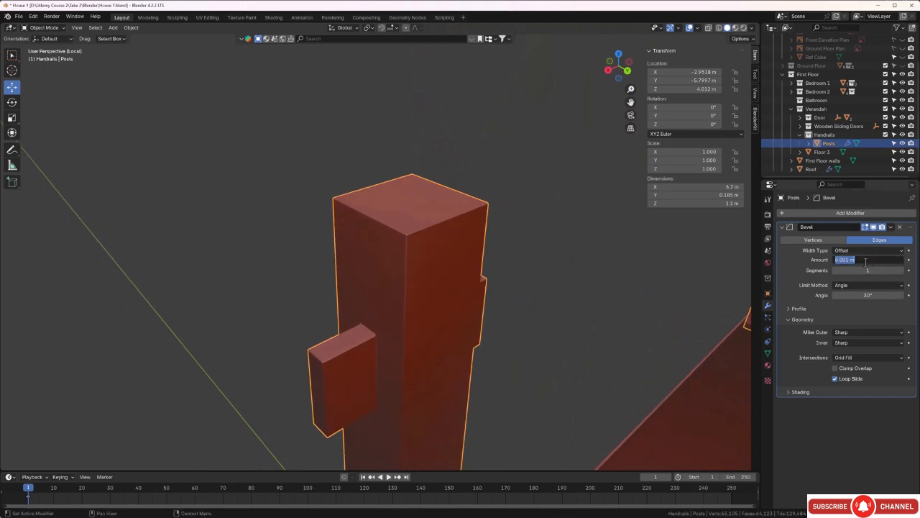
click(848, 261)
text(4)
key(Return)
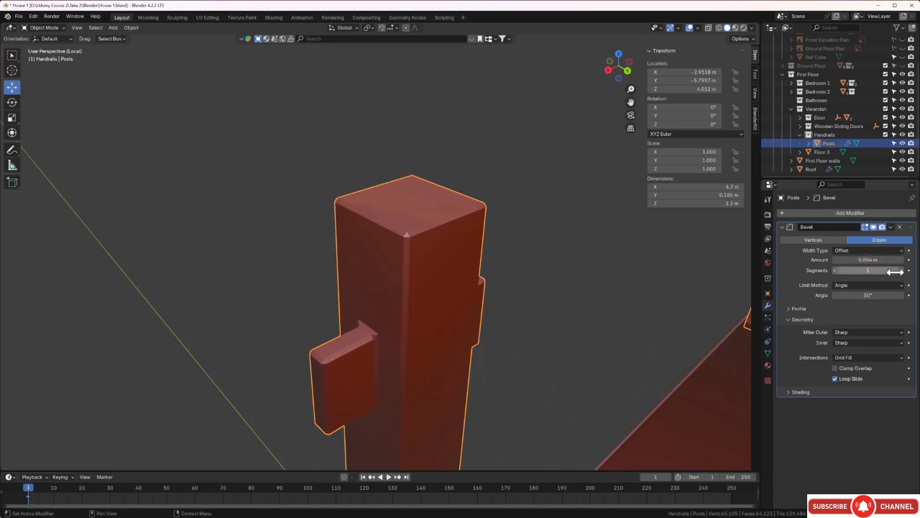
Step: Set the posts' bevel to 3 segments for smoothly rounded edges
double_click(879, 271)
text(3)
key(Return)
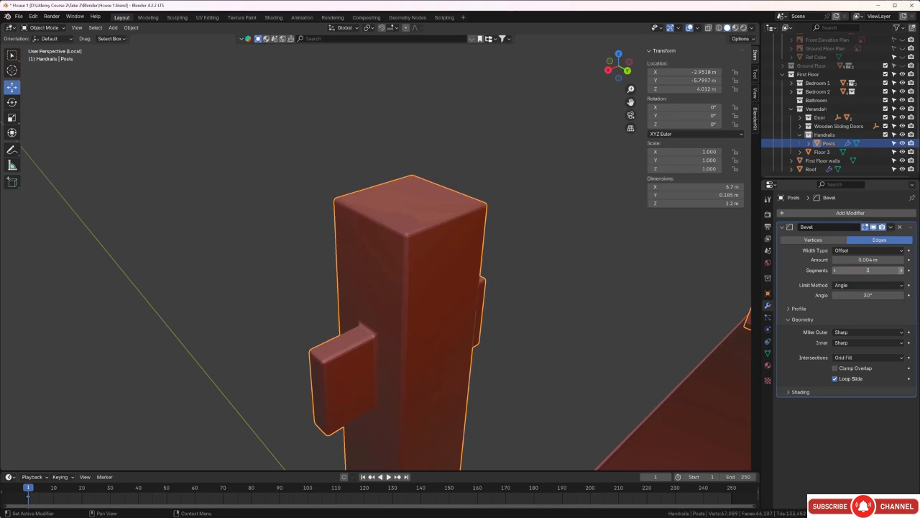
click(901, 270)
middle_drag(473, 289, 478, 258)
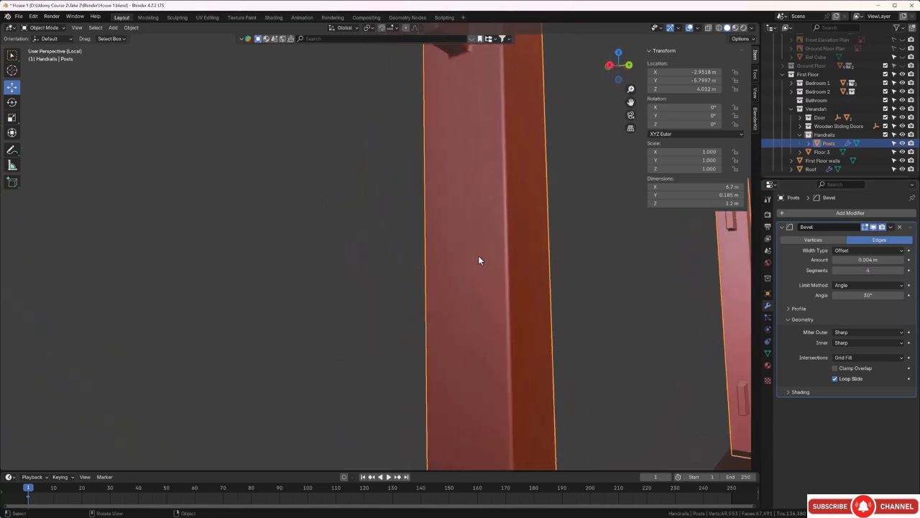
middle_drag(460, 329, 403, 336)
scroll(399, 303, down, 5)
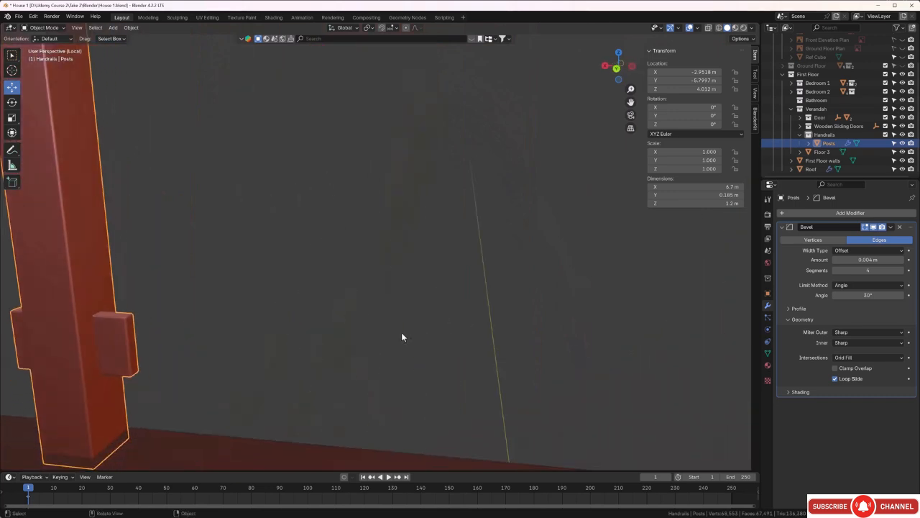
scroll(459, 316, down, 1)
middle_drag(459, 316, 421, 270)
scroll(464, 270, up, 5)
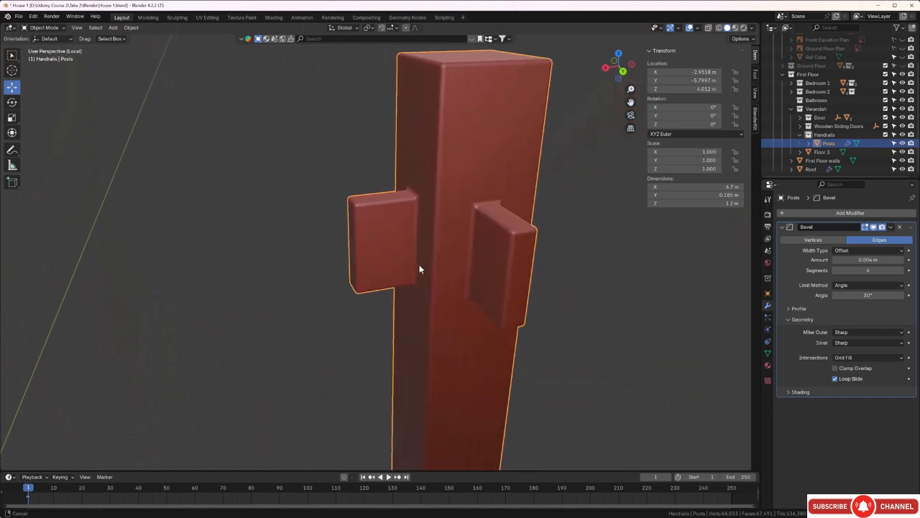
click(834, 268)
middle_drag(582, 229, 486, 248)
scroll(488, 241, down, 3)
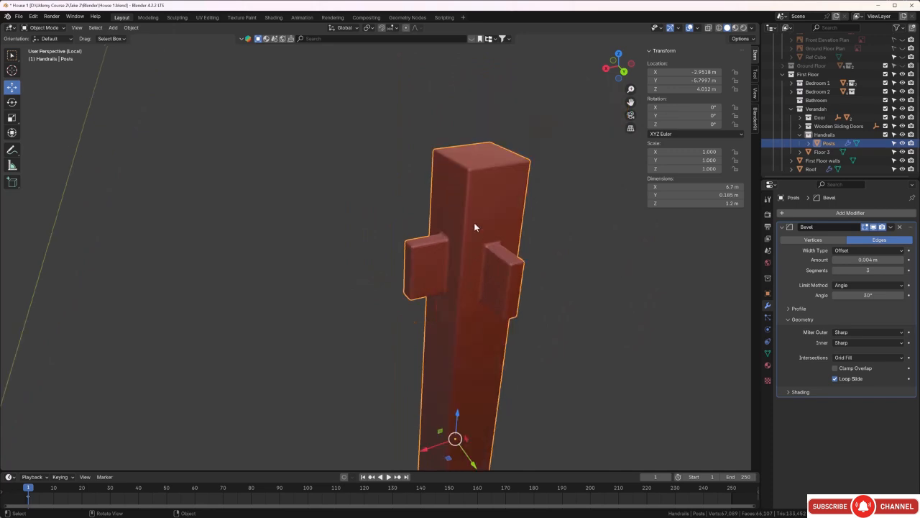
Step: Apply the Bevel modifier to the handrail posts, leaving them deselected
click(347, 194)
click(483, 197)
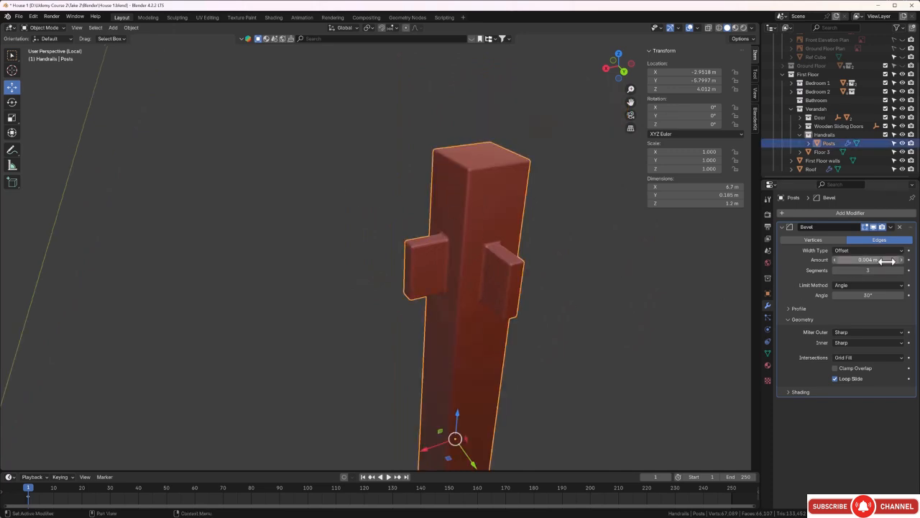
click(891, 227)
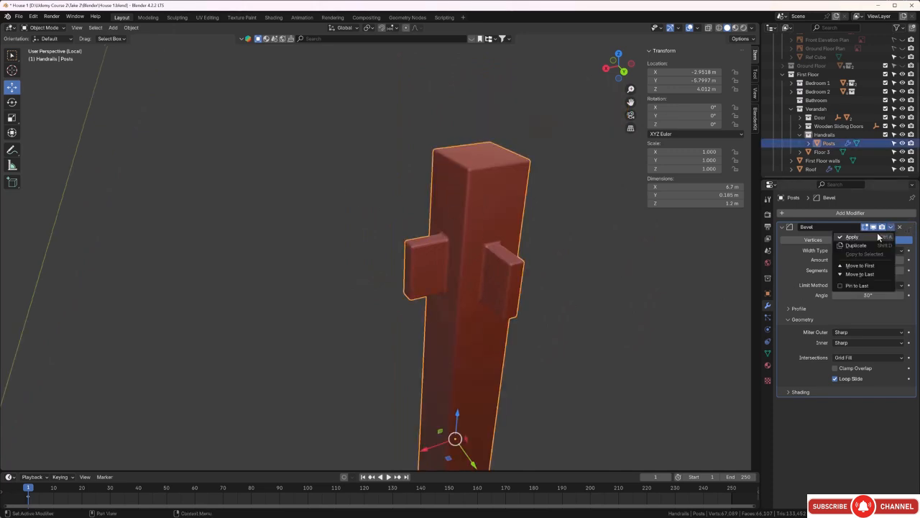
click(867, 239)
click(604, 270)
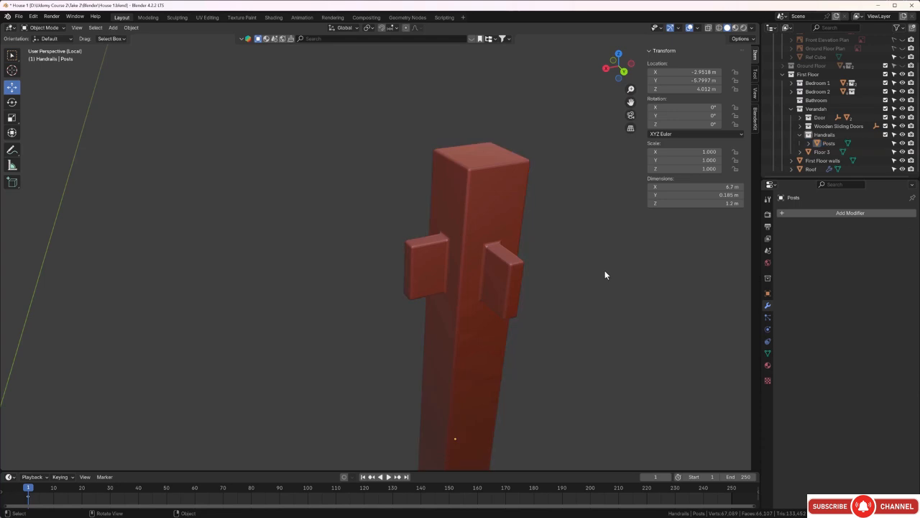
Step: Apply Shade Auto Smooth to the handrail posts with a 30° angle
click(493, 240)
right_click(493, 240)
click(492, 239)
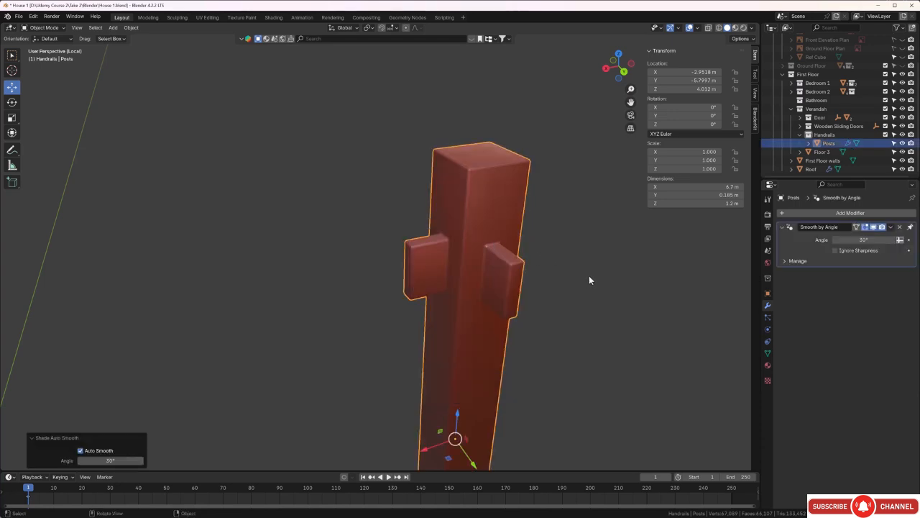
click(556, 283)
Step: Examine the handrail posts along the verandah edge, first in isolation and within the whole house
middle_drag(556, 282, 444, 312)
scroll(443, 250, down, 3)
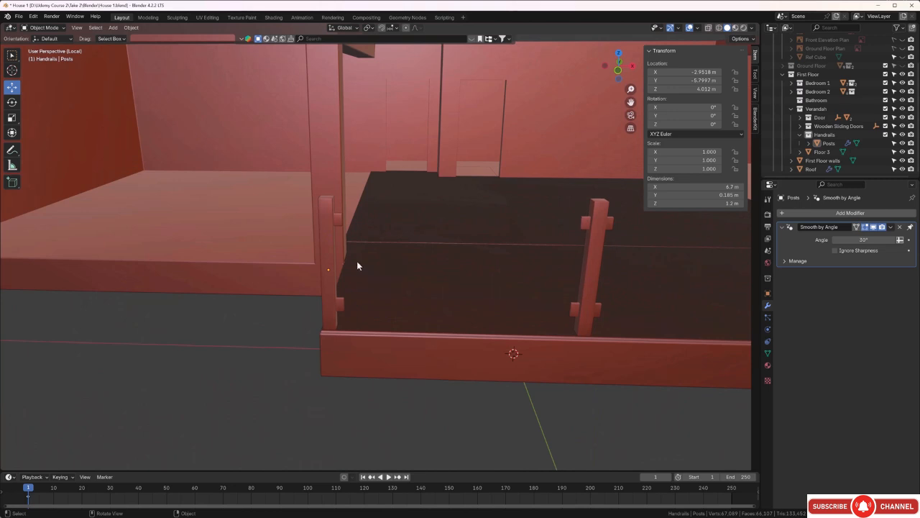
middle_drag(358, 263, 379, 272)
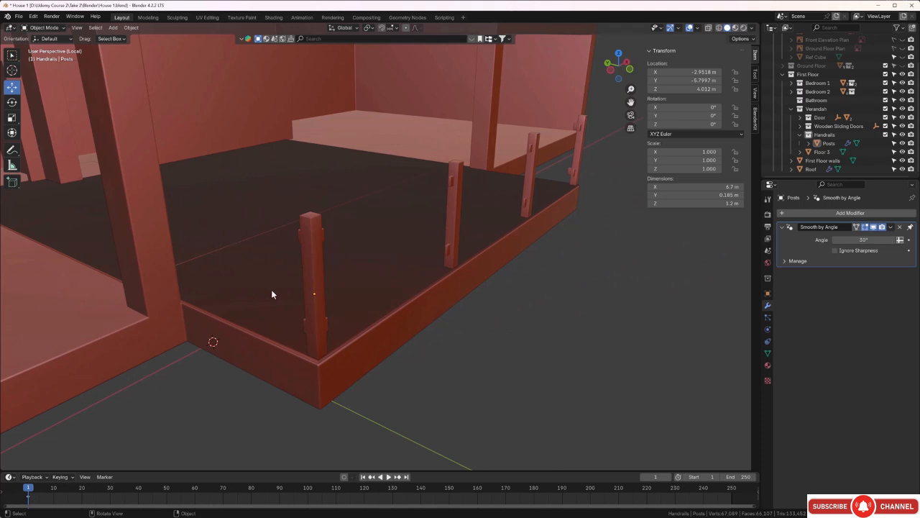
middle_drag(273, 294, 256, 279)
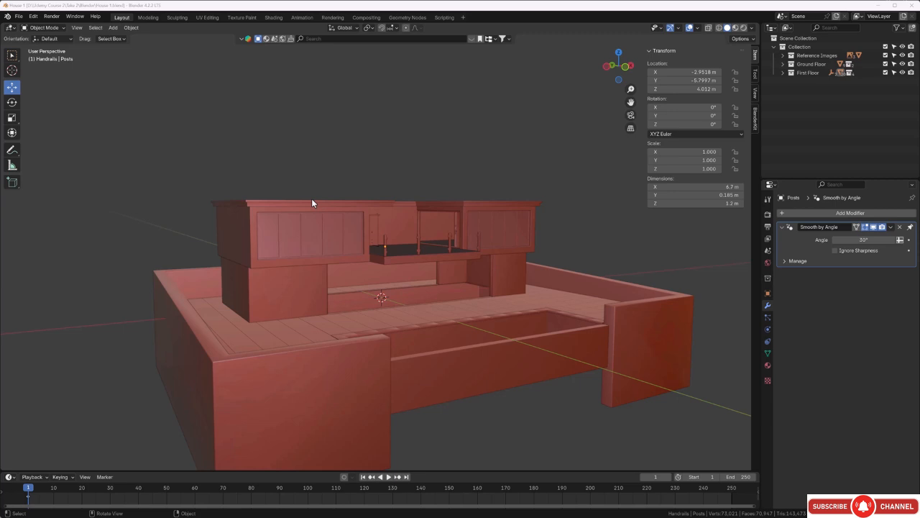
middle_drag(408, 291, 381, 257)
scroll(381, 253, up, 6)
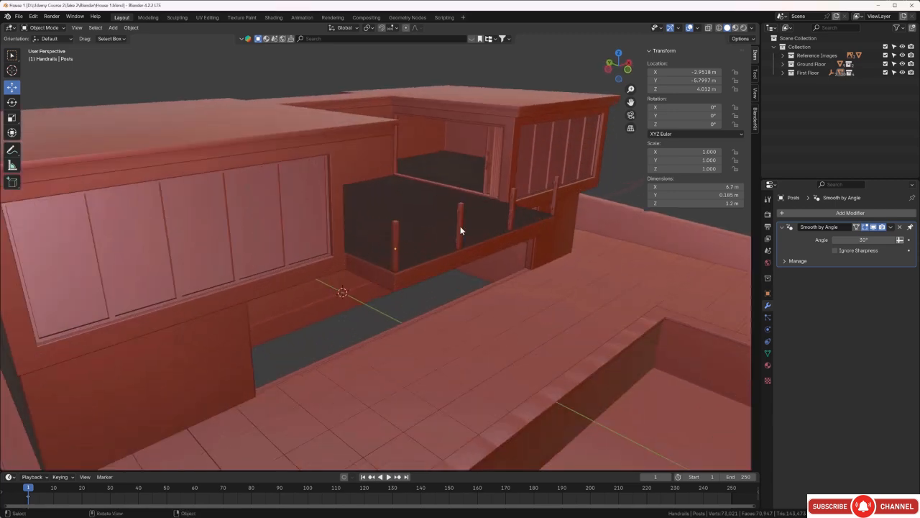
scroll(464, 268, up, 2)
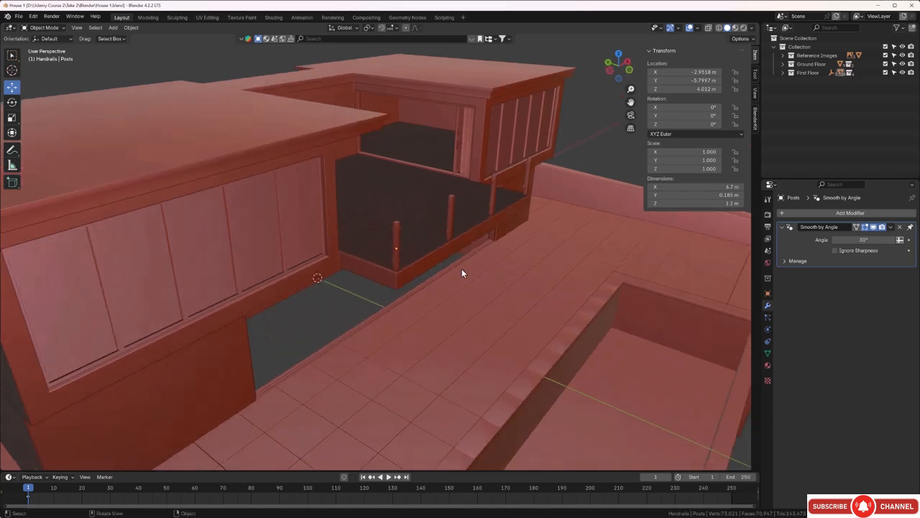
scroll(384, 248, up, 3)
Step: Isolate the handrail posts, the verandah floor and the first floor walls in local view
click(414, 230)
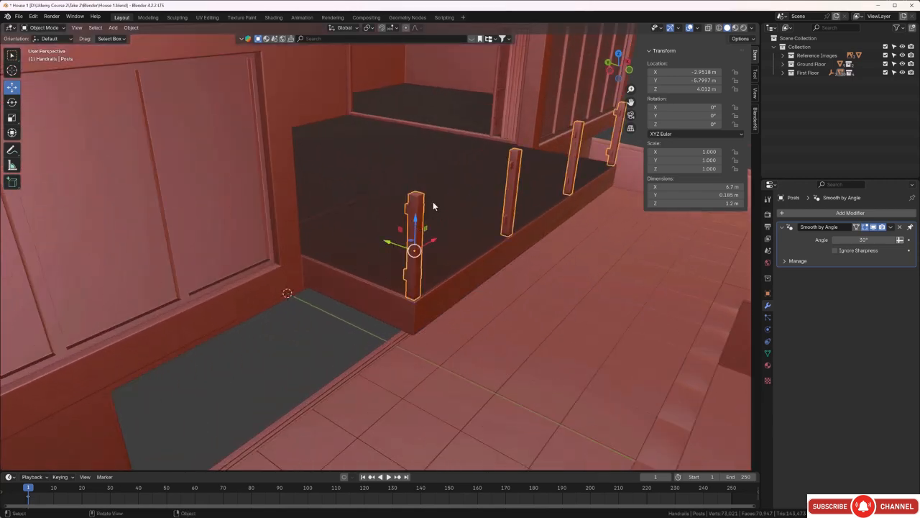
shift+click(352, 272)
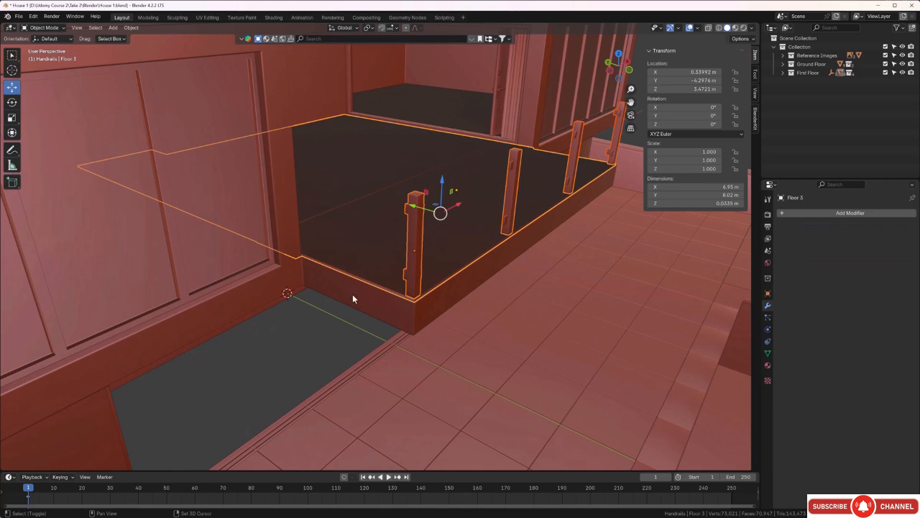
shift+click(267, 257)
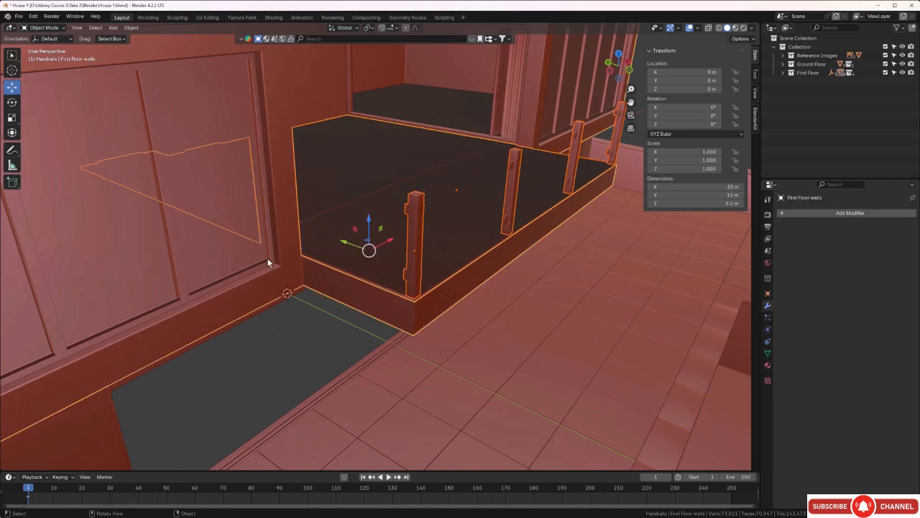
key(KP_Divide)
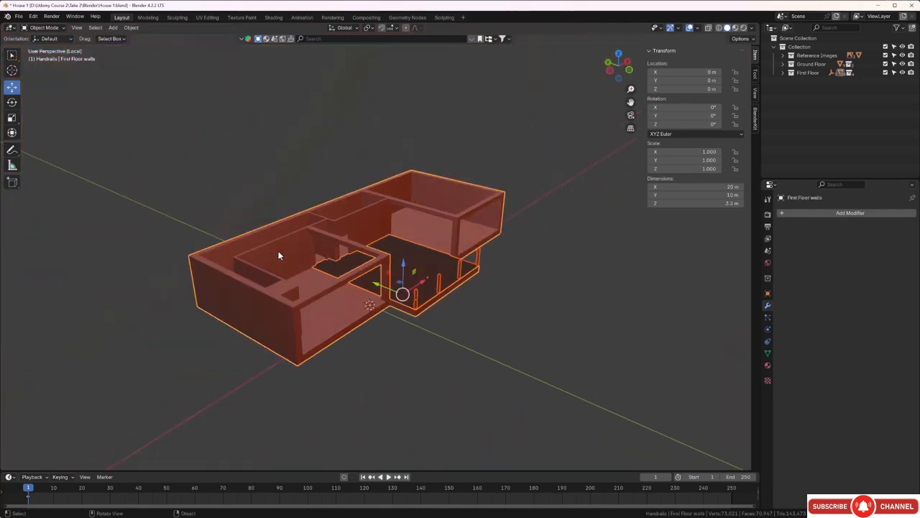
click(514, 335)
Step: Open the handrail posts' mesh in Edit Mode at the verandah's front corner
mouse_move(516, 336)
middle_down()
mouse_move(507, 326)
mouse_move(468, 328)
mouse_move(516, 338)
middle_up()
scroll(406, 329, up, 5)
middle_drag(407, 330, 393, 292)
scroll(387, 289, up, 2)
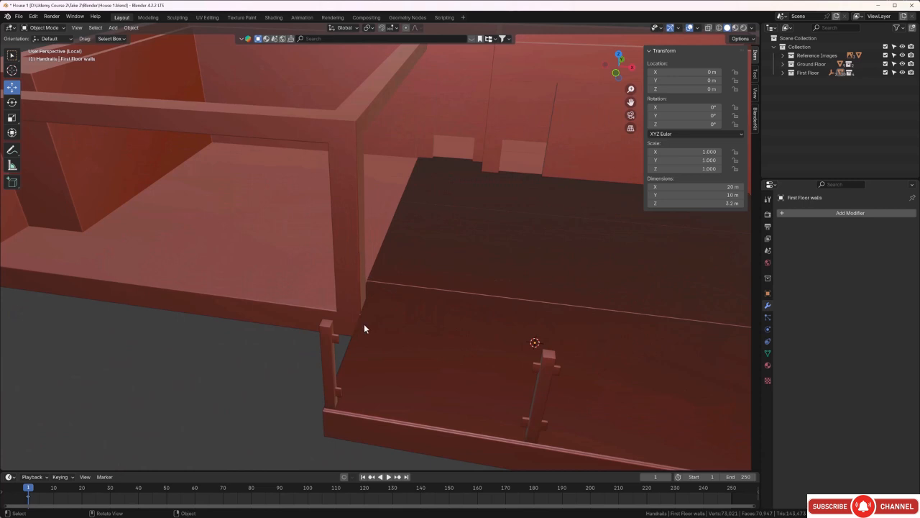
middle_drag(364, 329, 397, 320)
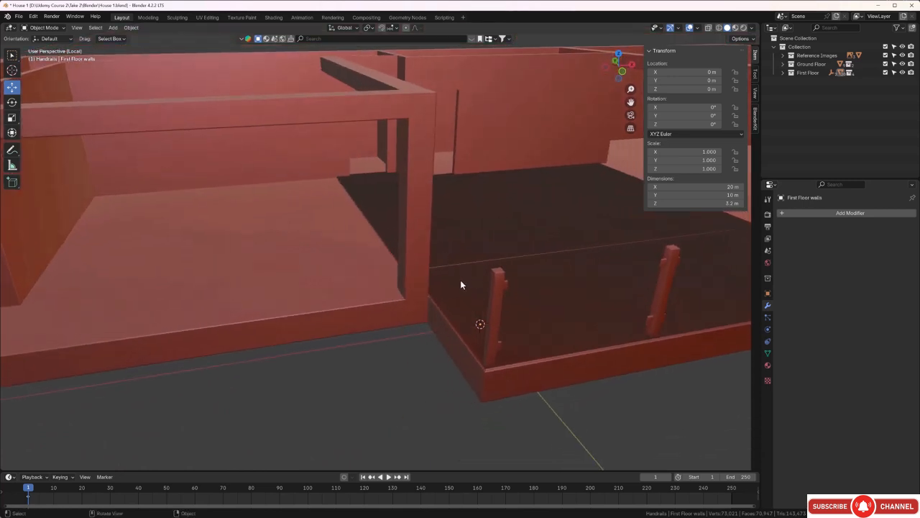
middle_drag(510, 317, 465, 341)
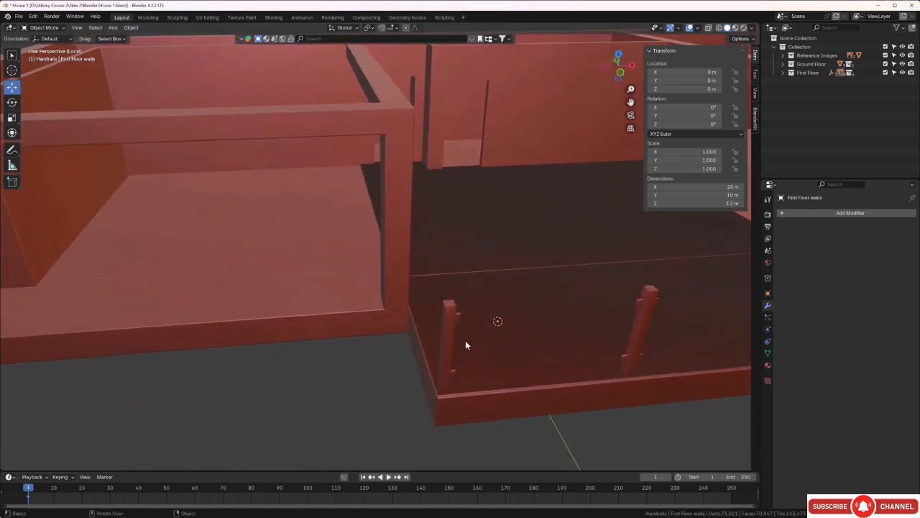
click(448, 334)
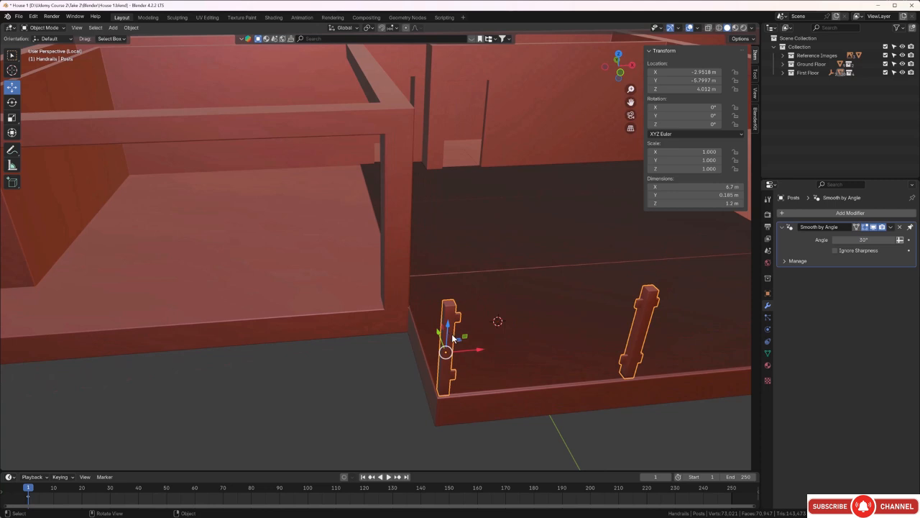
key(Tab)
Step: Duplicate the whole corner post with its brackets and move the copy about 1.77 m along Y to beside the wall
scroll(442, 317, up, 3)
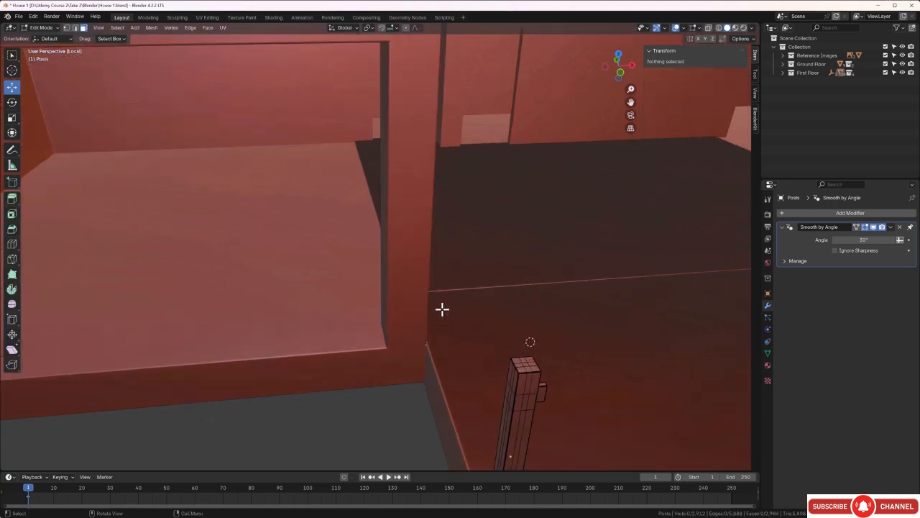
middle_drag(439, 312, 446, 295)
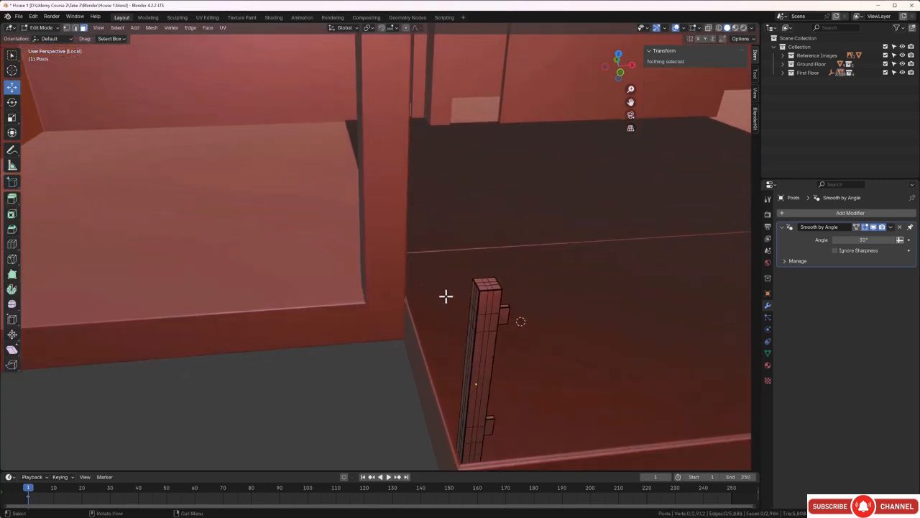
click(487, 282)
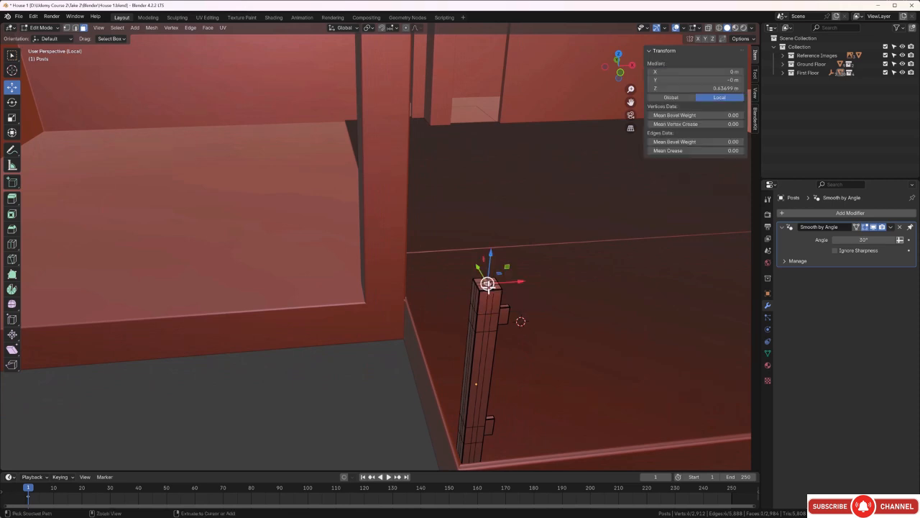
key(ctrl+KP_Add)
key(ctrl+KP_Add)
key(ctrl+KP_Add)
key(ctrl+KP_Add)
key(ctrl+KP_Add)
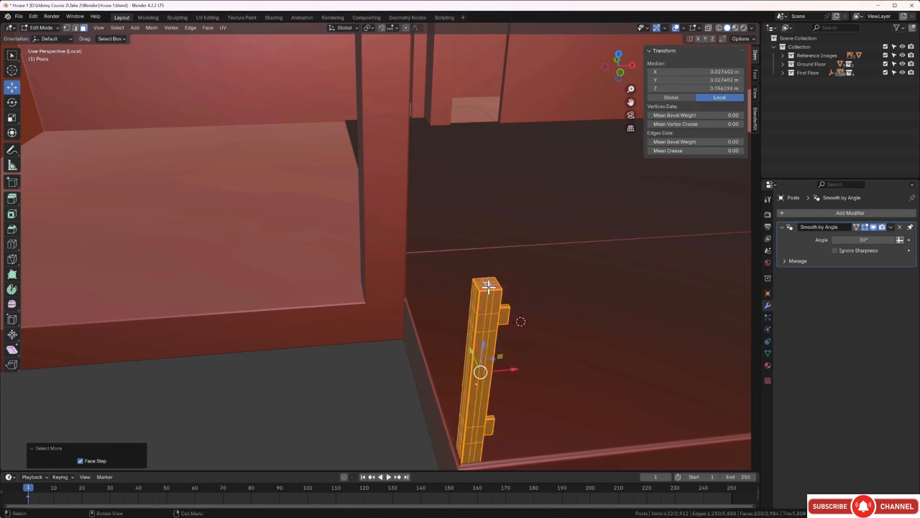
middle_drag(489, 285, 339, 284)
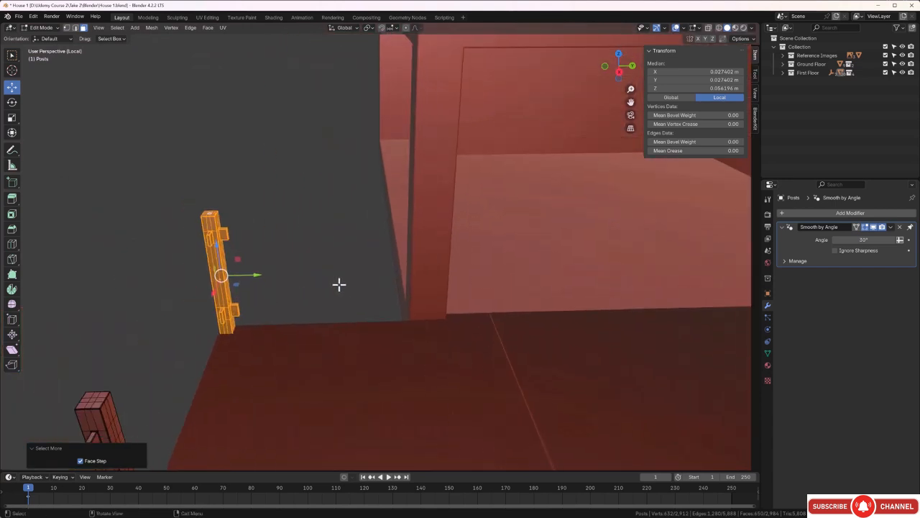
key(g)
key(y)
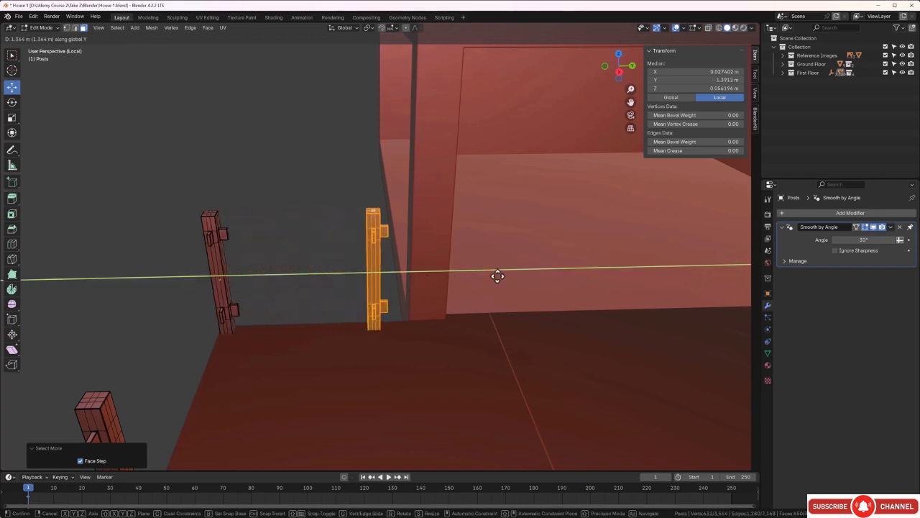
click(539, 264)
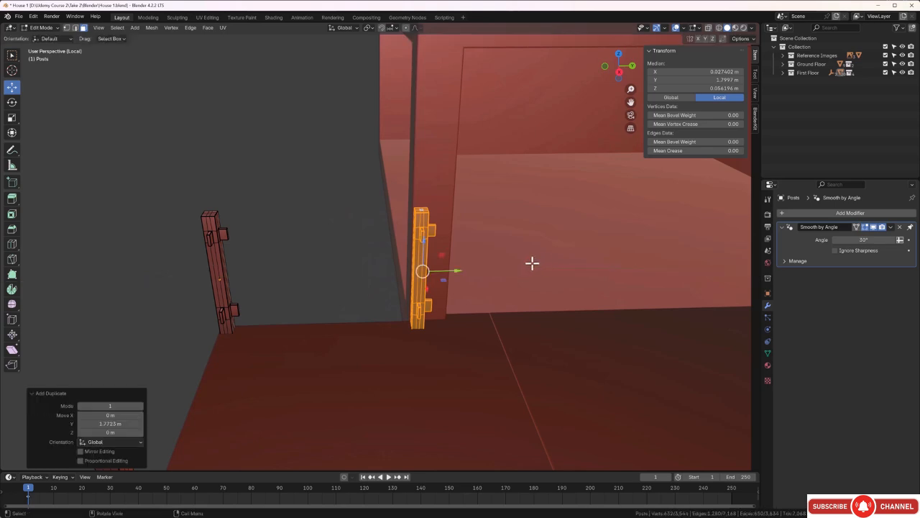
Step: Rotate the copied post beside the wall by -90° about the global Z axis and clear the selection
middle_drag(417, 255, 466, 209)
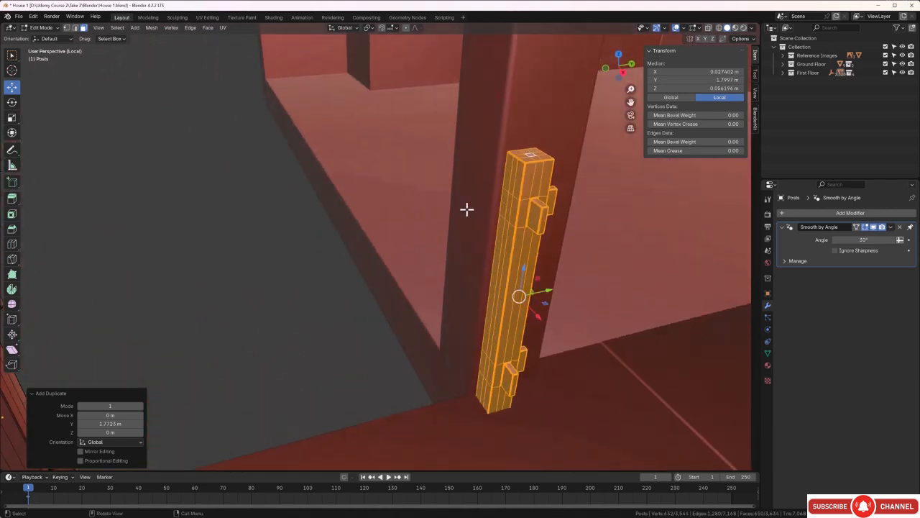
text(rz)
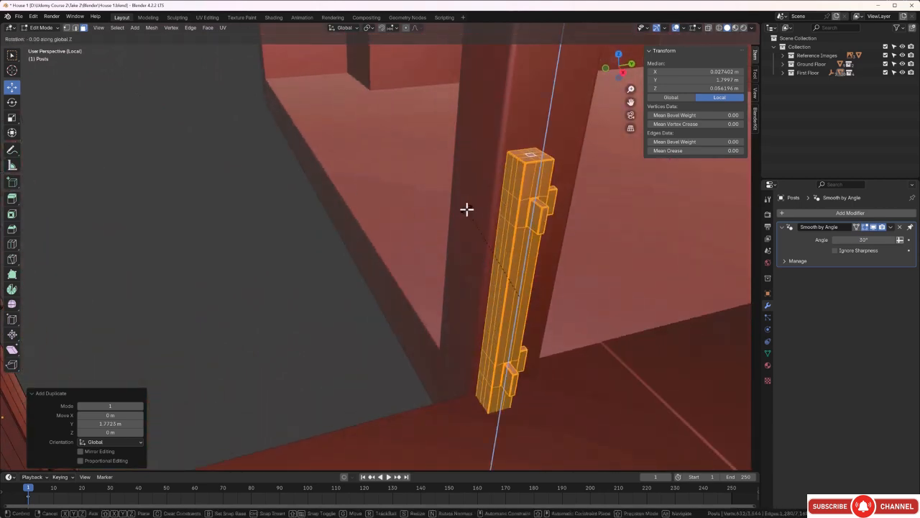
text(90)
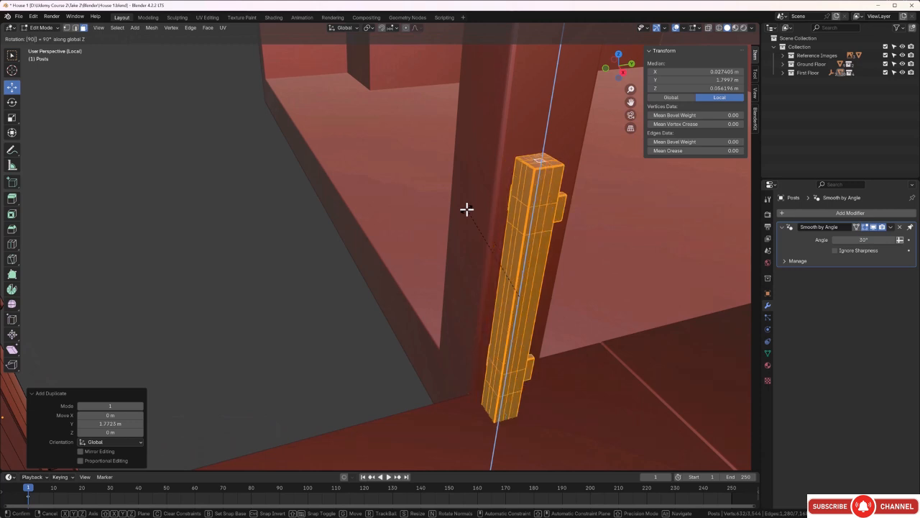
key(minus)
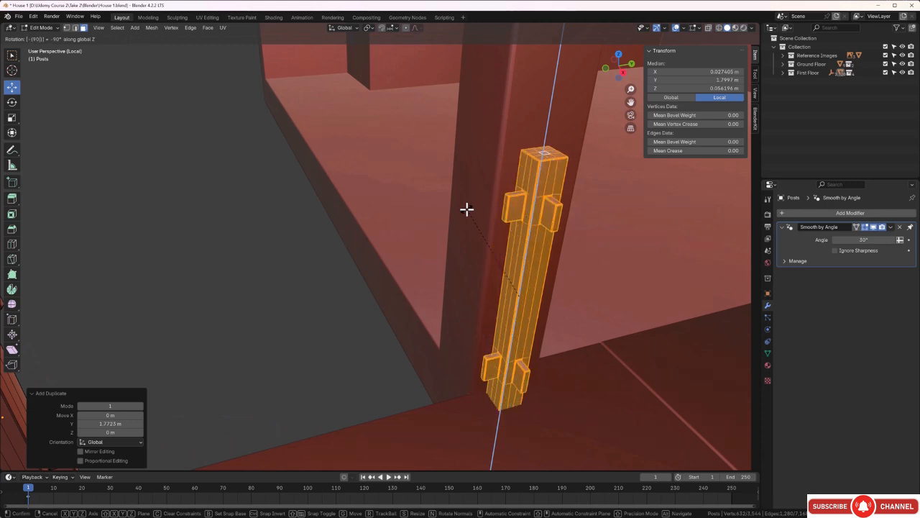
key(Return)
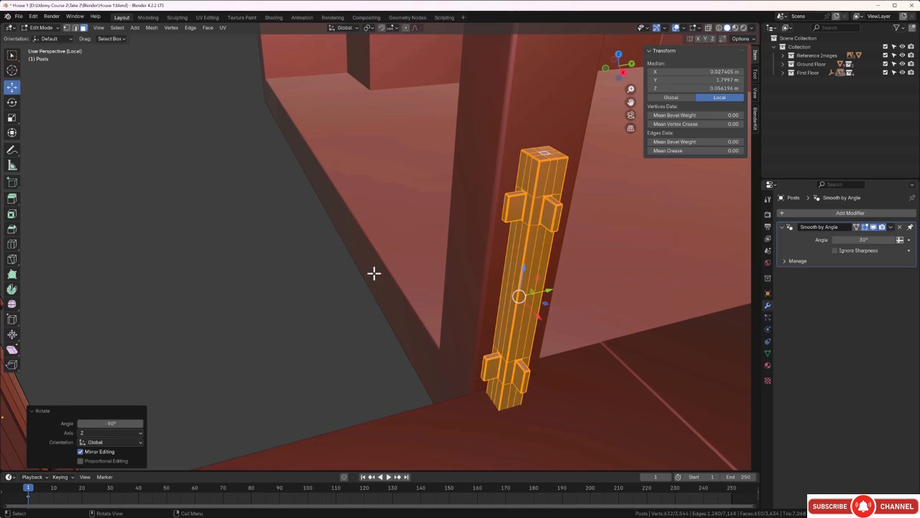
click(305, 308)
Step: Duplicate the whole post with its brackets at the verandah's opposite front corner and move the copy about 1.03 m along Y
mouse_move(305, 308)
middle_down()
mouse_move(329, 300)
mouse_move(315, 302)
mouse_move(283, 251)
mouse_move(458, 323)
mouse_move(390, 312)
middle_up()
scroll(315, 295, down, 5)
scroll(400, 298, down, 4)
scroll(329, 292, up, 5)
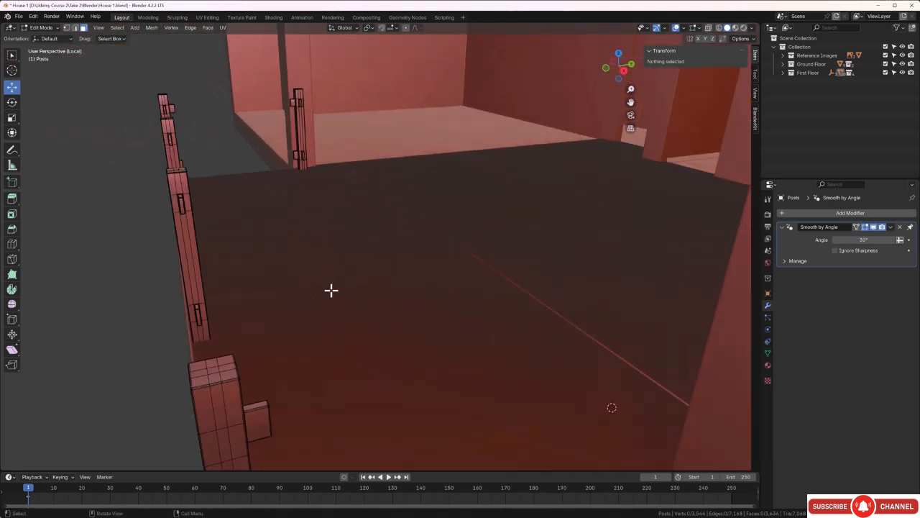
mouse_move(331, 290)
middle_down()
mouse_move(318, 299)
mouse_move(323, 286)
middle_up()
click(235, 288)
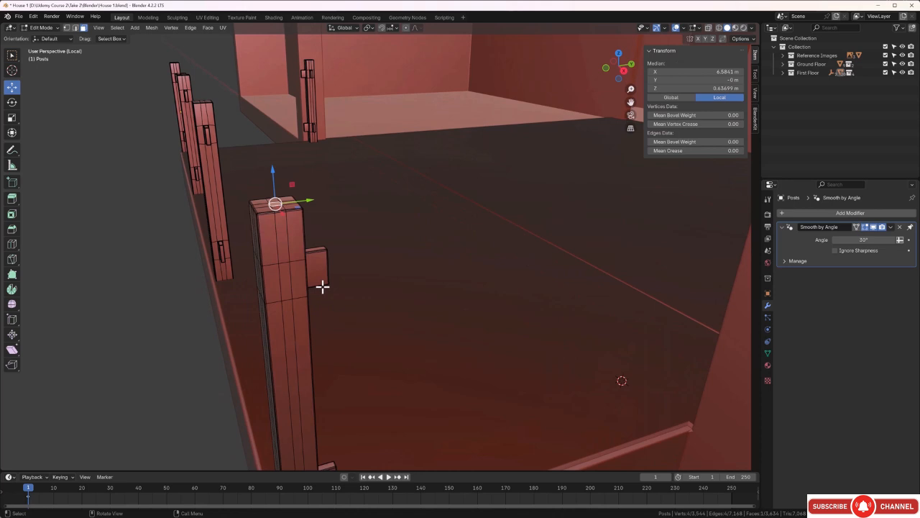
scroll(322, 286, down, 3)
key(ctrl+KP_Add)
key(ctrl+KP_Add)
key(ctrl+KP_Add)
key(ctrl+KP_Add)
key(ctrl+KP_Add)
key(ctrl+KP_Add)
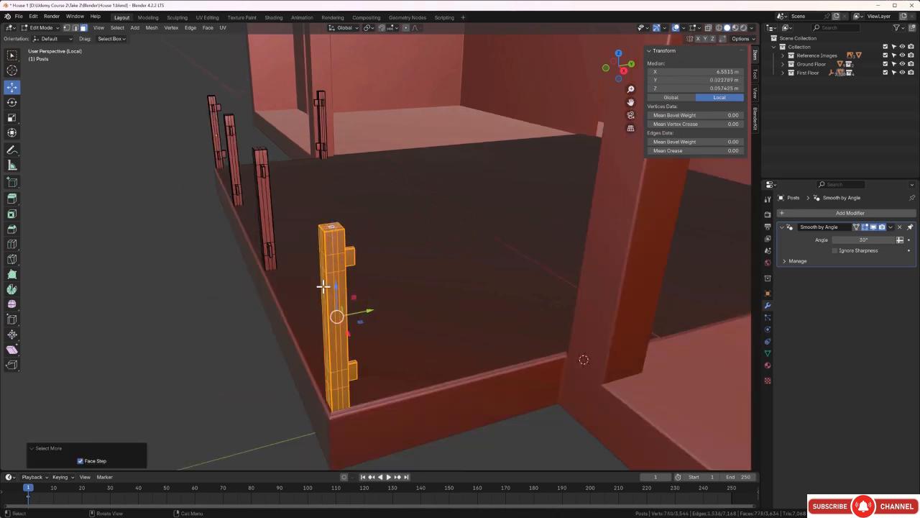
key(g)
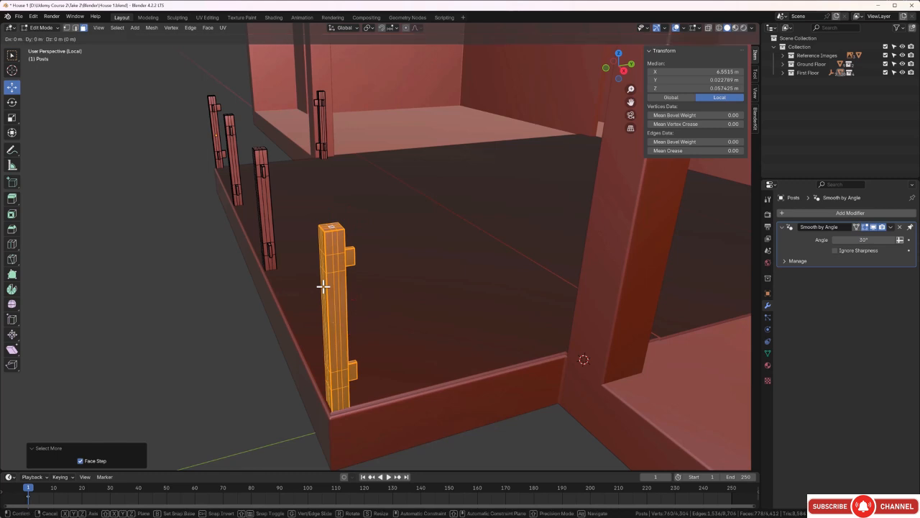
key(y)
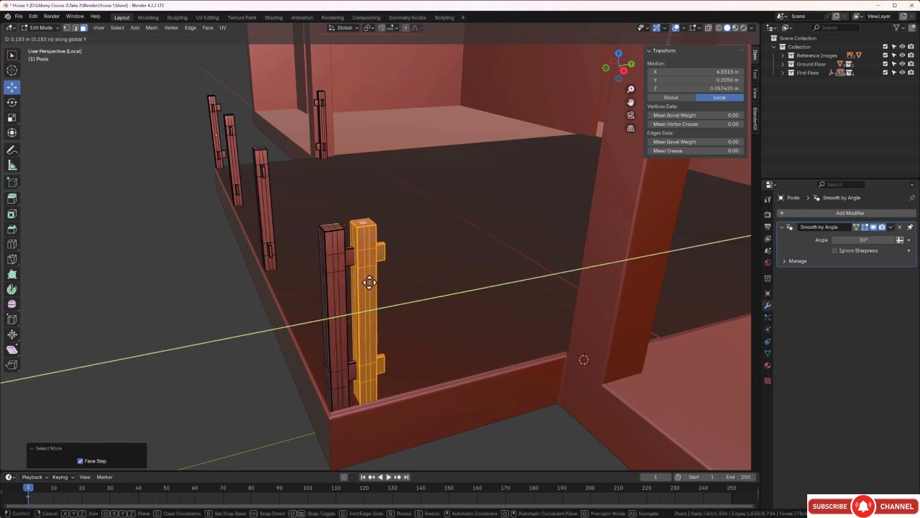
click(472, 256)
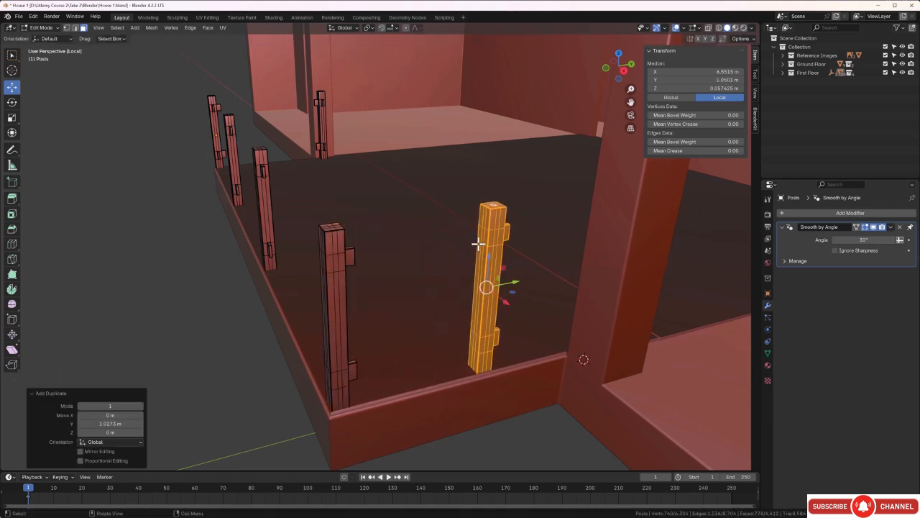
Step: Rotate the new post copy 90° about the global Z axis
text(r)
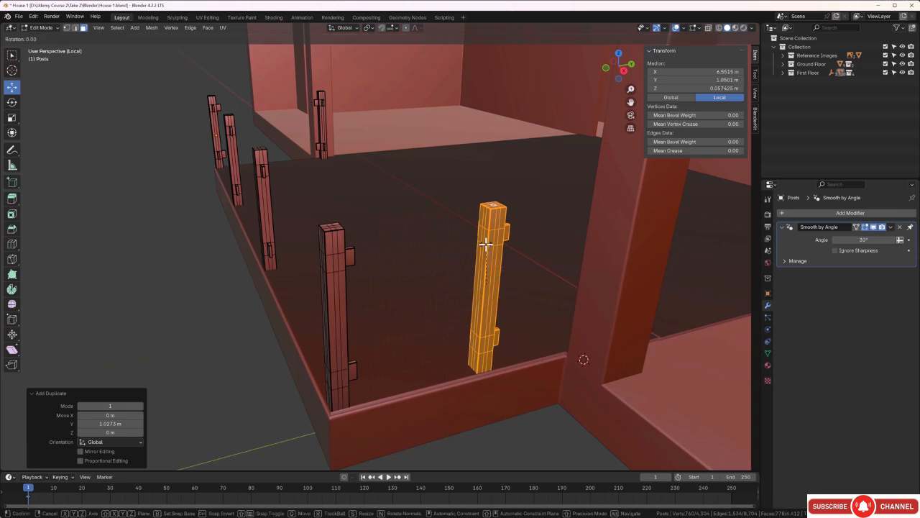
text(z9)
text(0)
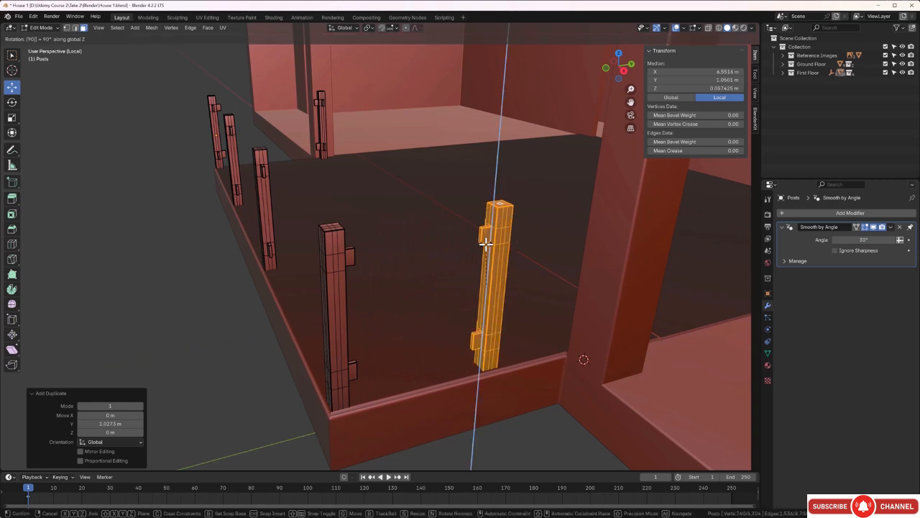
key(Return)
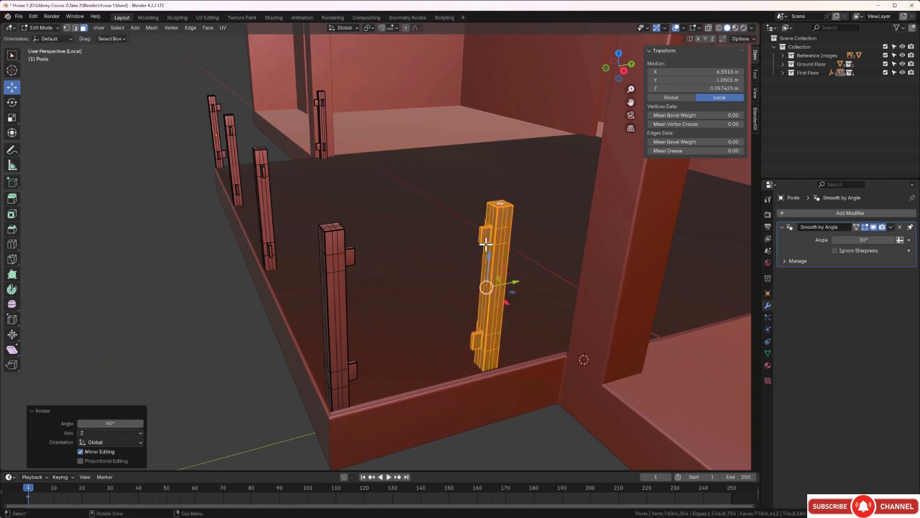
Step: Move the rotated post copy along Y in two moves of about 0.51 m and 0.15 m to the wall end
key(g)
key(y)
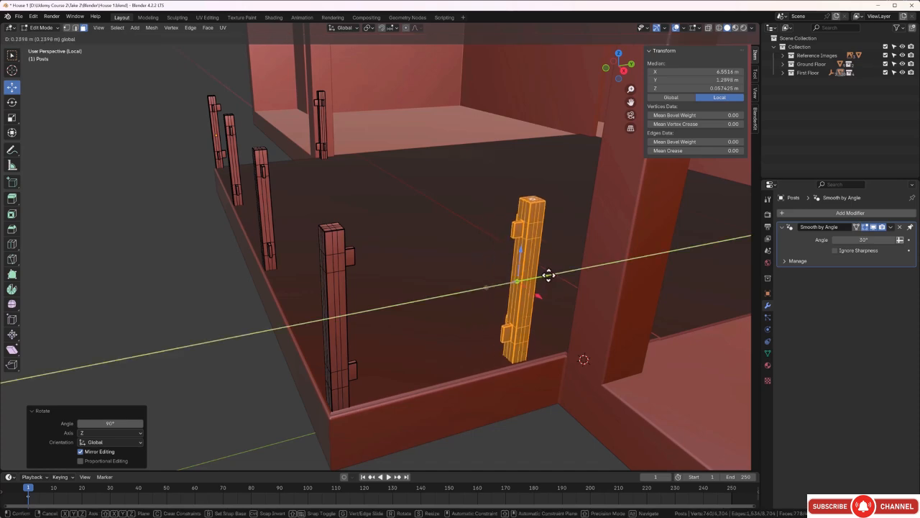
click(564, 270)
middle_drag(551, 269, 616, 281)
middle_drag(587, 212, 428, 441)
scroll(413, 277, up, 8)
middle_drag(454, 278, 414, 363)
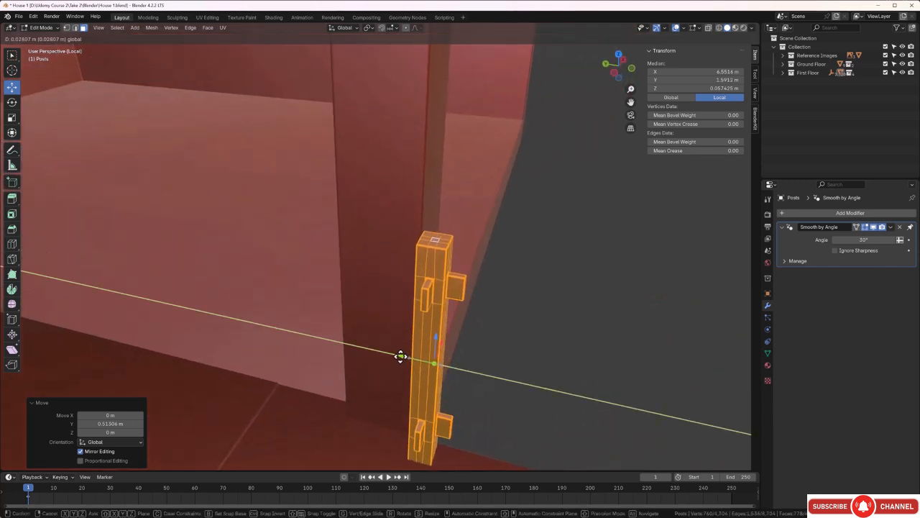
click(375, 354)
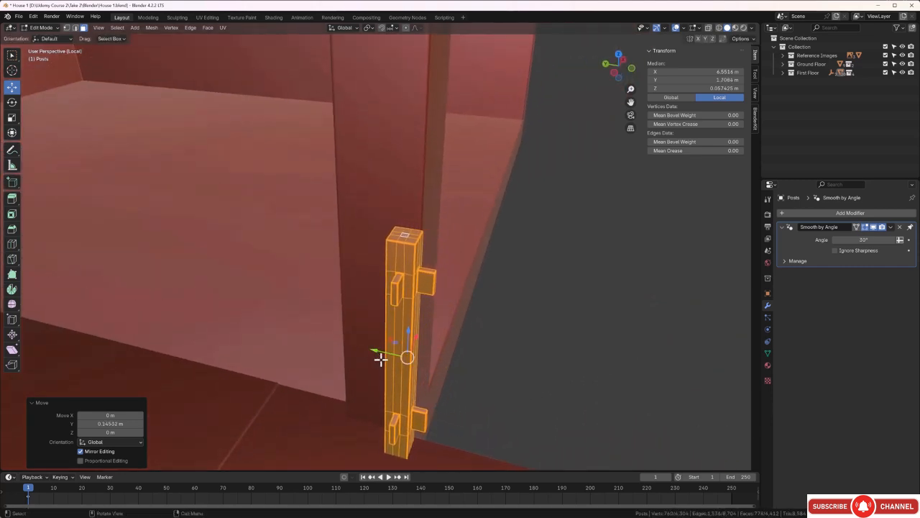
middle_drag(380, 353, 427, 322)
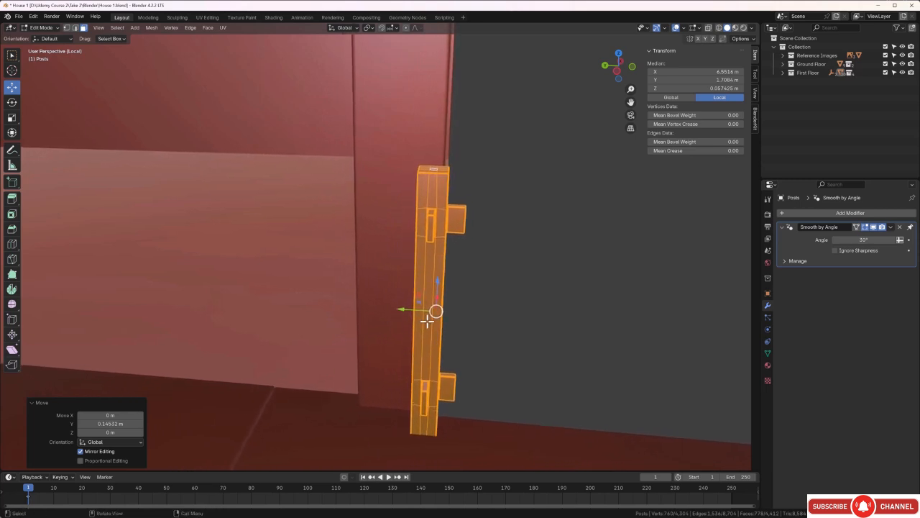
Step: Nudge the post copy slightly further along Y against the wall and clear the selection
key(b)
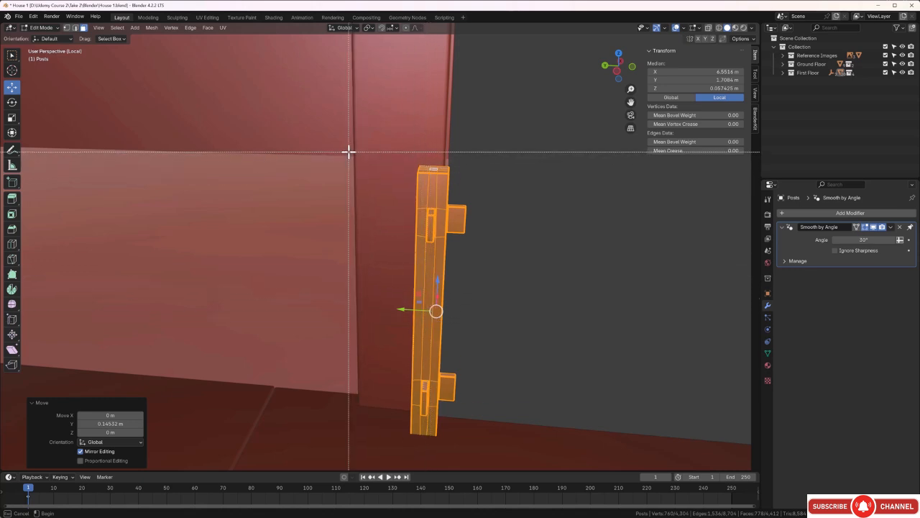
drag(349, 151, 533, 451)
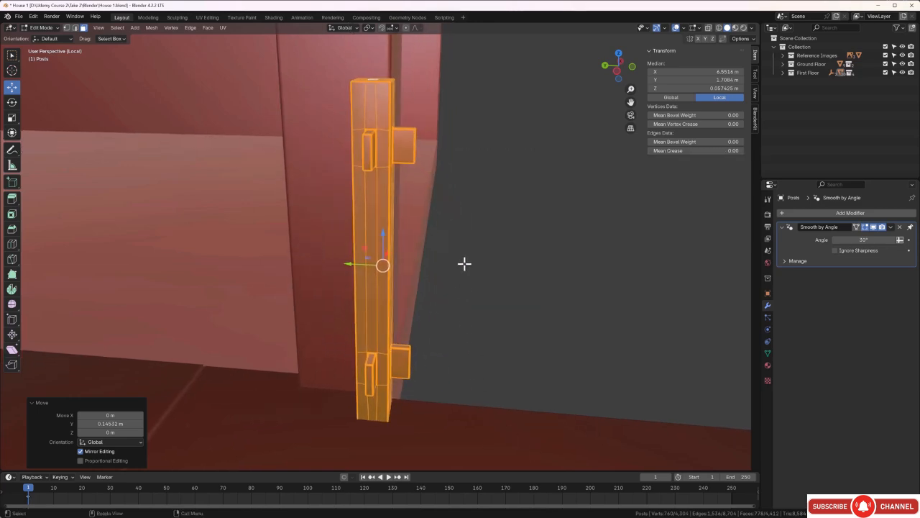
mouse_move(464, 263)
middle_down()
mouse_move(386, 258)
mouse_move(519, 289)
mouse_move(473, 261)
mouse_move(452, 267)
middle_up()
middle_drag(452, 218, 424, 309)
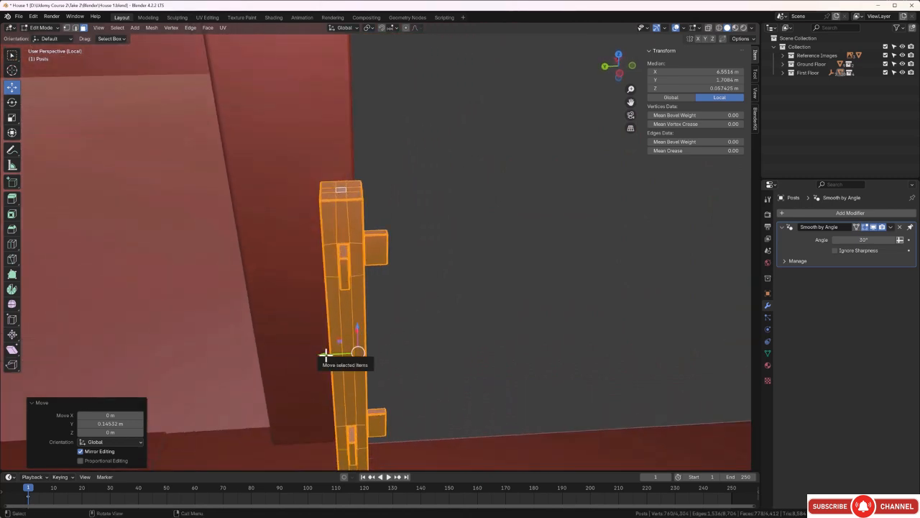
drag(322, 355, 317, 353)
click(455, 353)
Step: Delete the faces of the upper bracket on the wall-end post's side facing the verandah interior
middle_drag(468, 338, 498, 333)
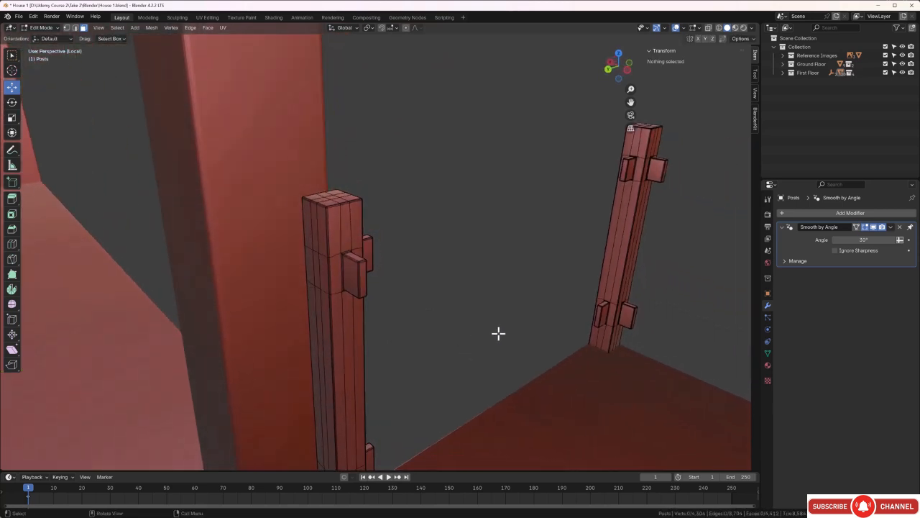
scroll(376, 290, up, 5)
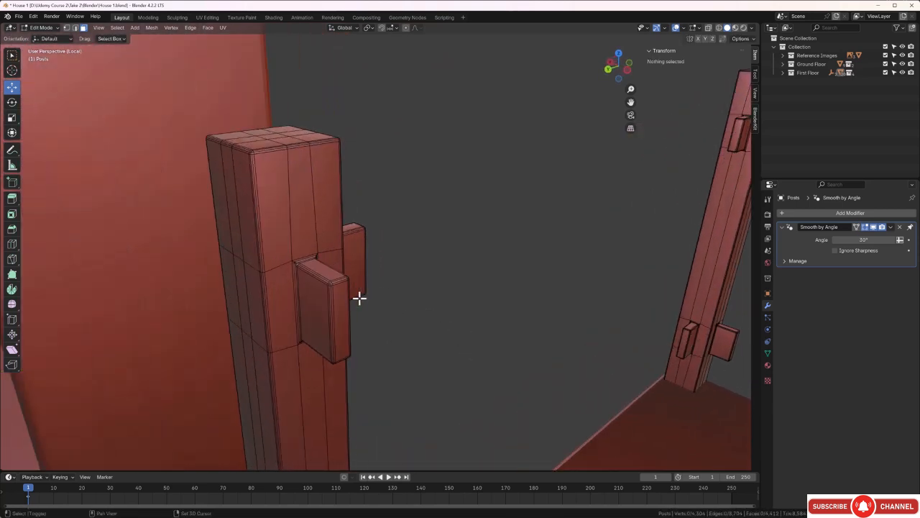
click(350, 292)
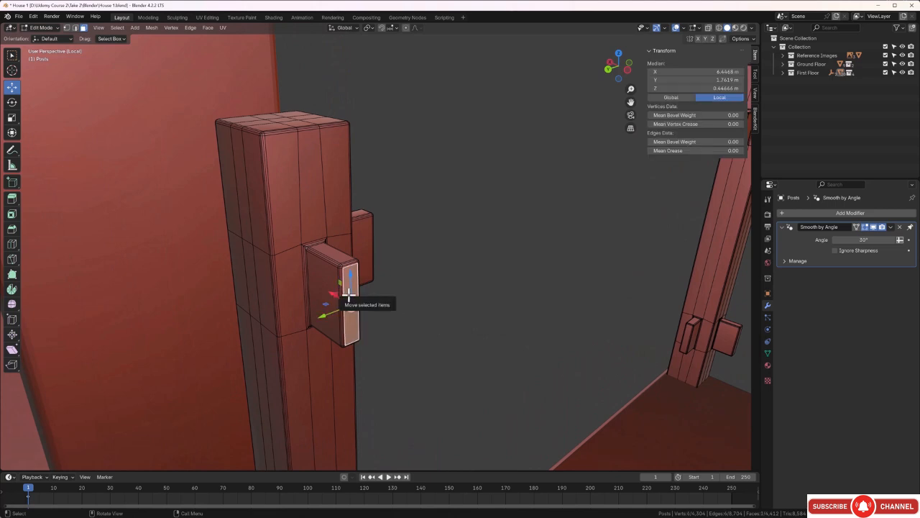
key(ctrl+KP_Add)
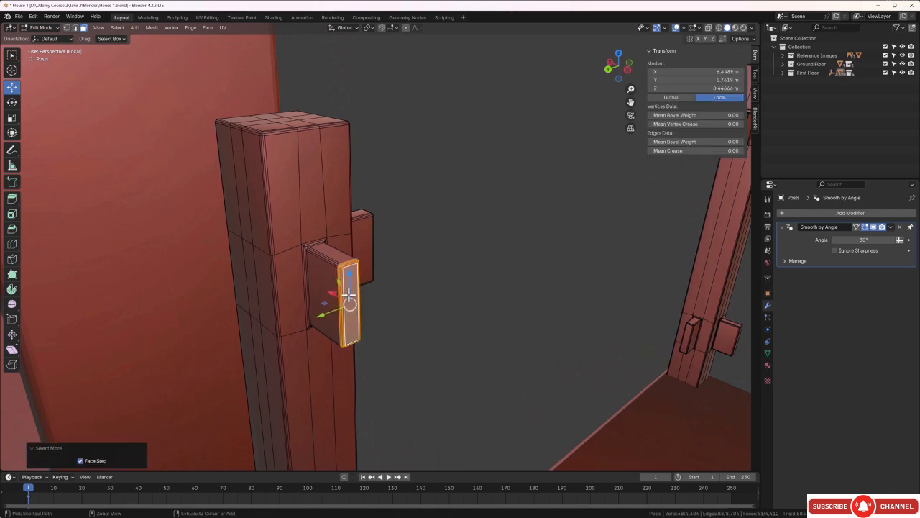
key(ctrl+KP_Add)
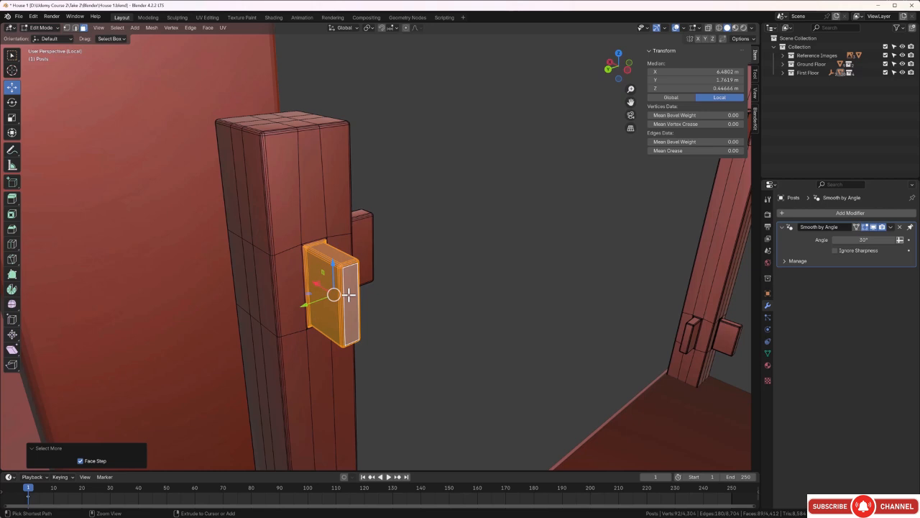
key(ctrl+KP_Add)
scroll(348, 294, up, 3)
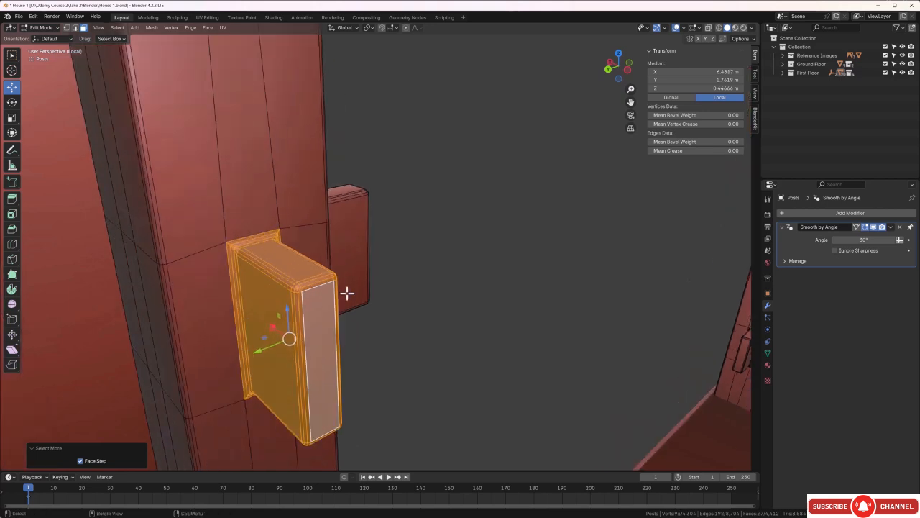
shift+middle_drag(313, 309, 350, 269)
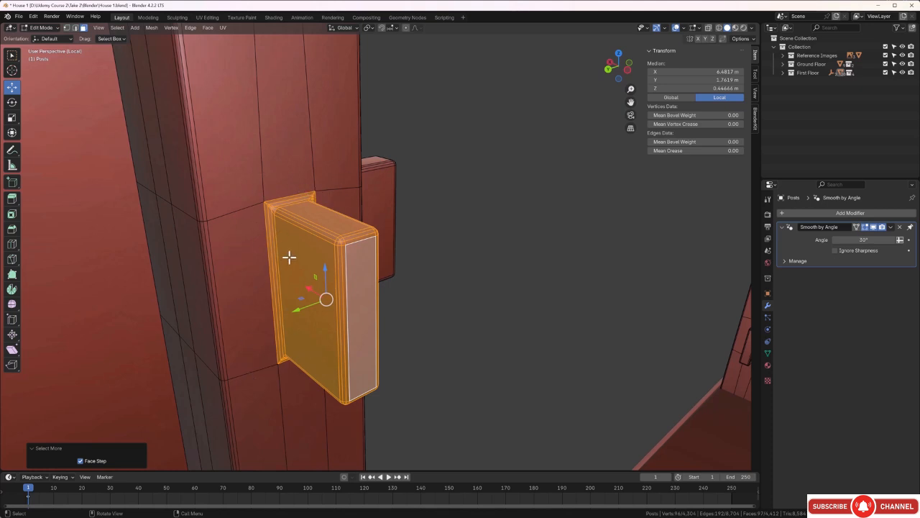
key(x)
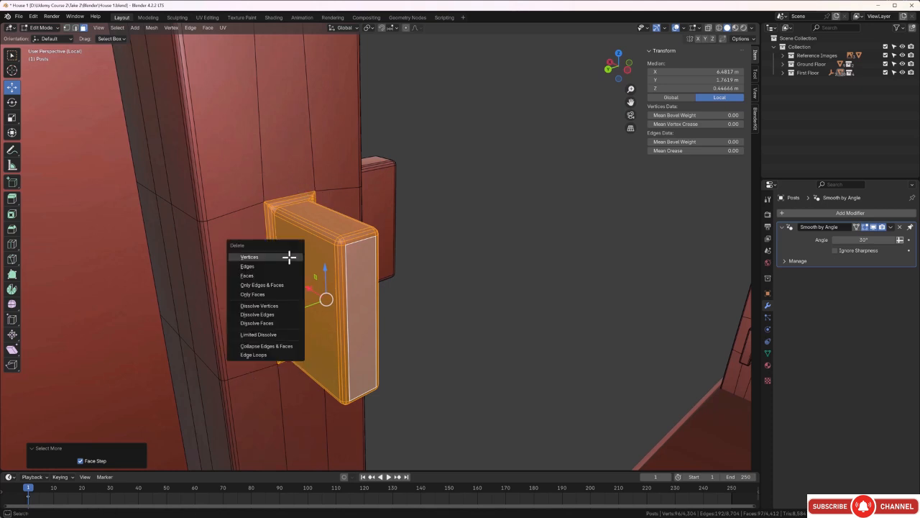
click(280, 274)
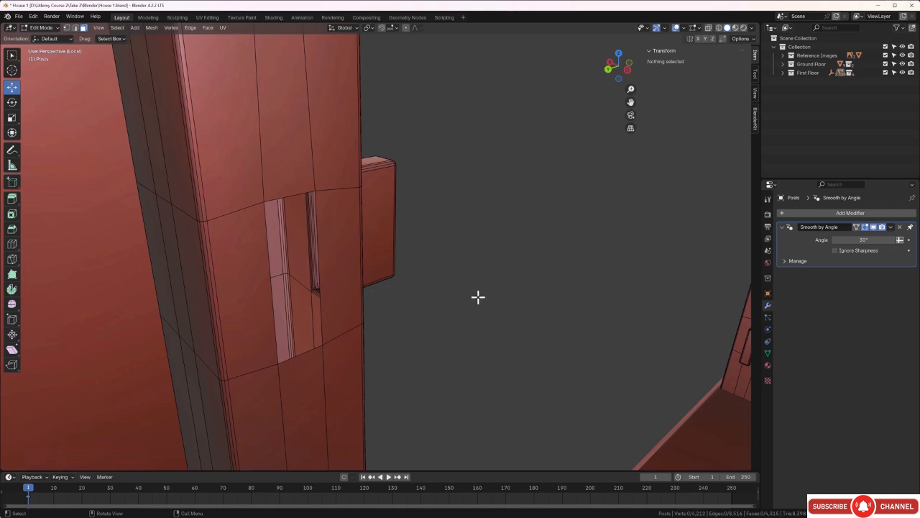
Step: Delete the faces of the lower bracket on the same interior-facing side of the wall-end post
middle_drag(468, 307, 431, 195)
scroll(394, 252, up, 6)
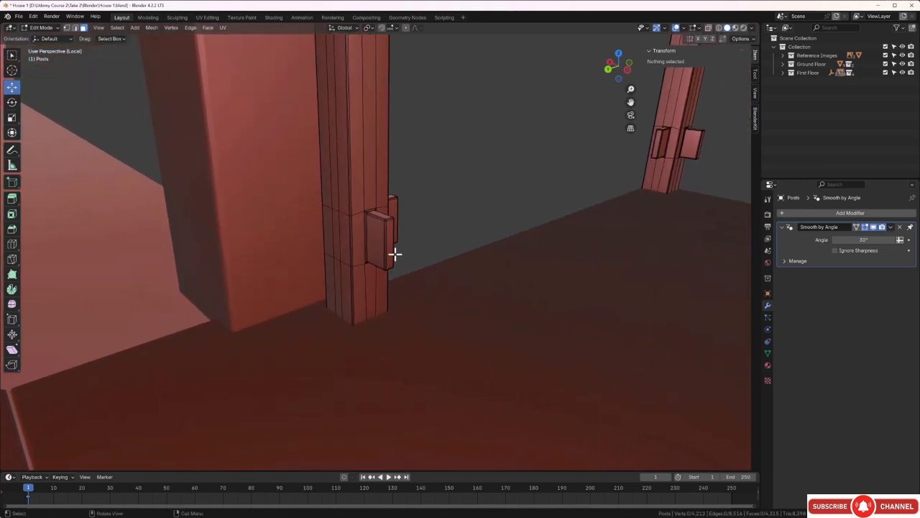
click(406, 232)
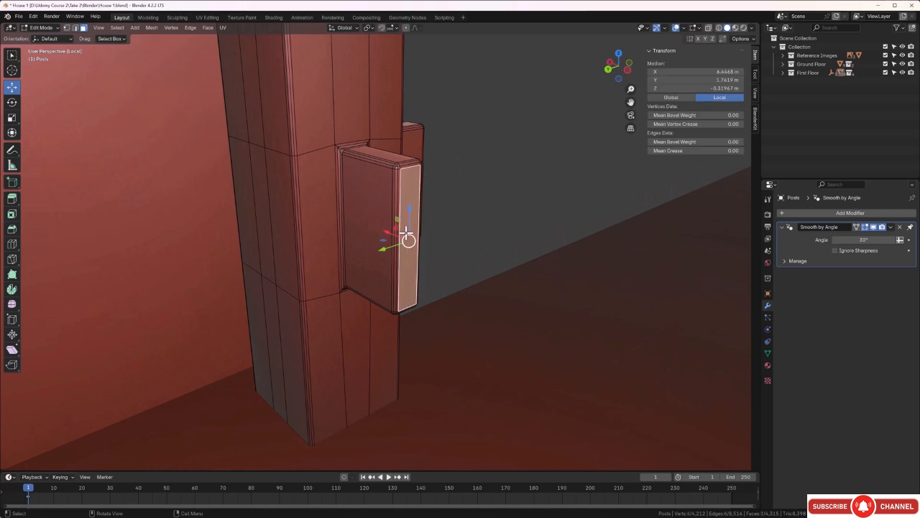
key(ctrl+KP_Add)
key(ctrl+KP_Add)
key(ctrl+KP_Add)
key(ctrl+KP_Add)
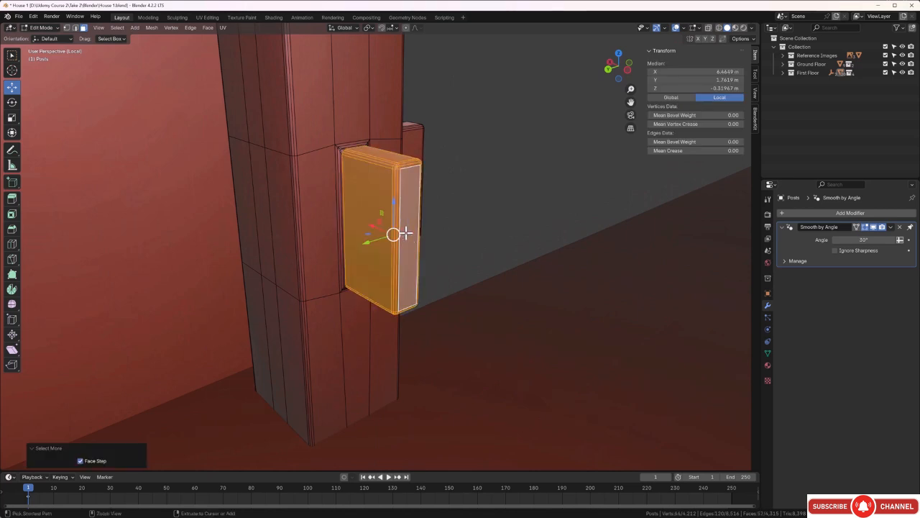
key(ctrl+KP_Add)
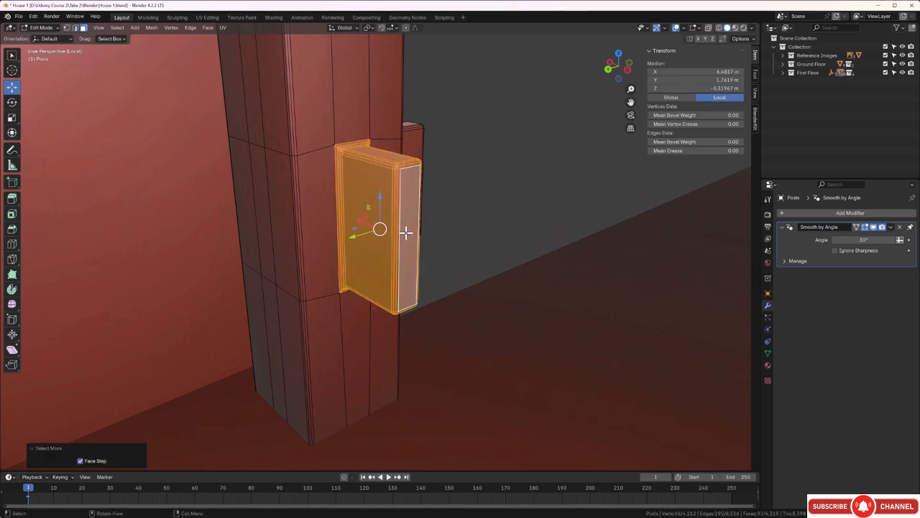
key(x)
click(405, 232)
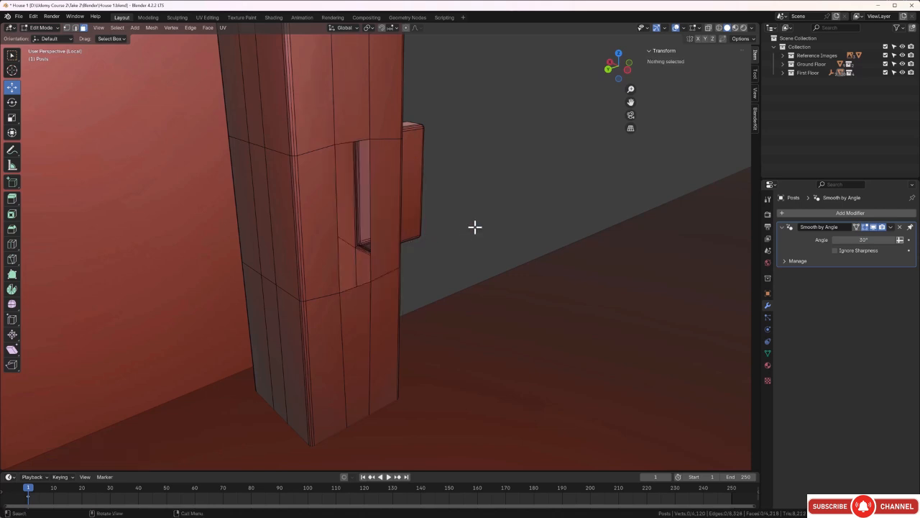
Step: Switch the post mesh to edge selection
key(2)
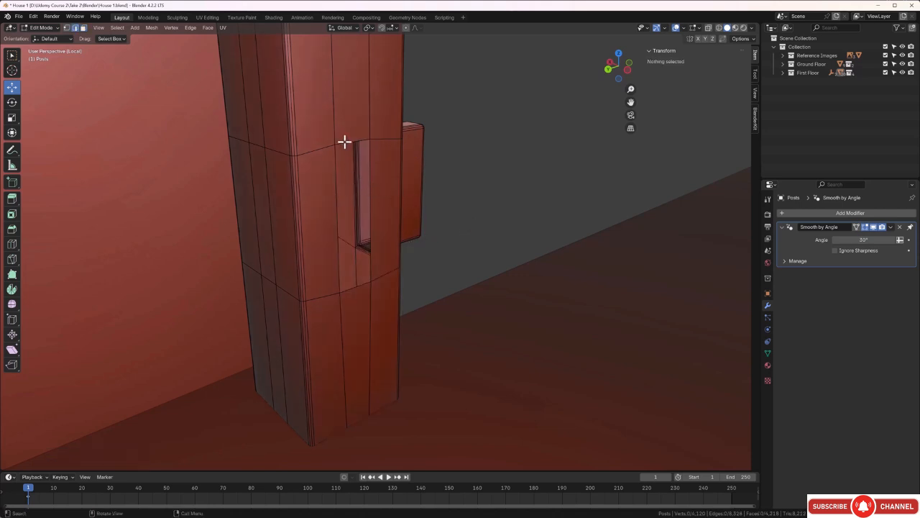
click(351, 142)
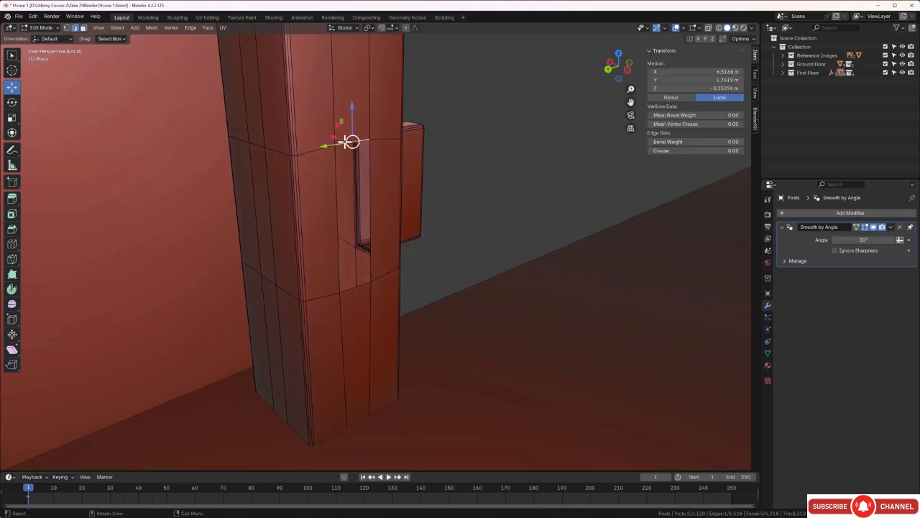
shift+click(381, 178)
shift+click(384, 305)
click(519, 173)
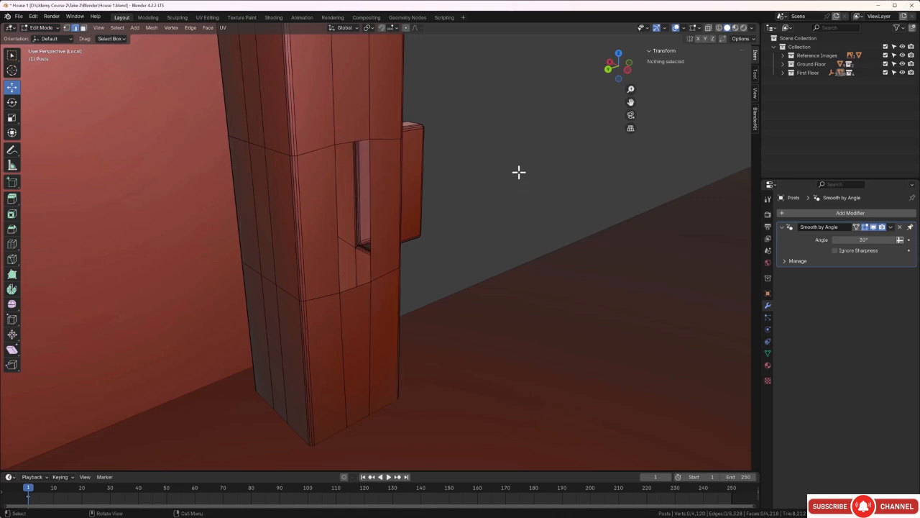
Step: Fill the opening left by the lower bracket on the wall-end post with a single face from its four border edges
click(354, 124)
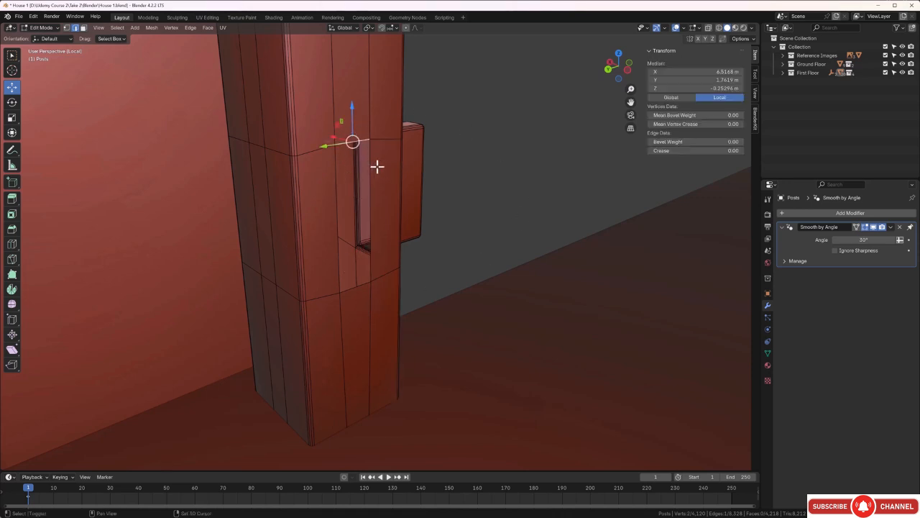
shift+click(377, 166)
shift+click(360, 293)
shift+click(331, 269)
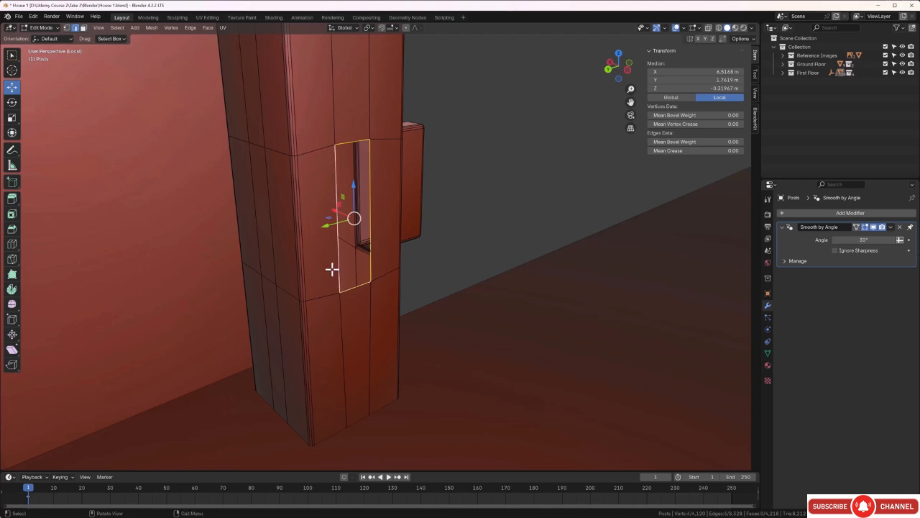
key(f)
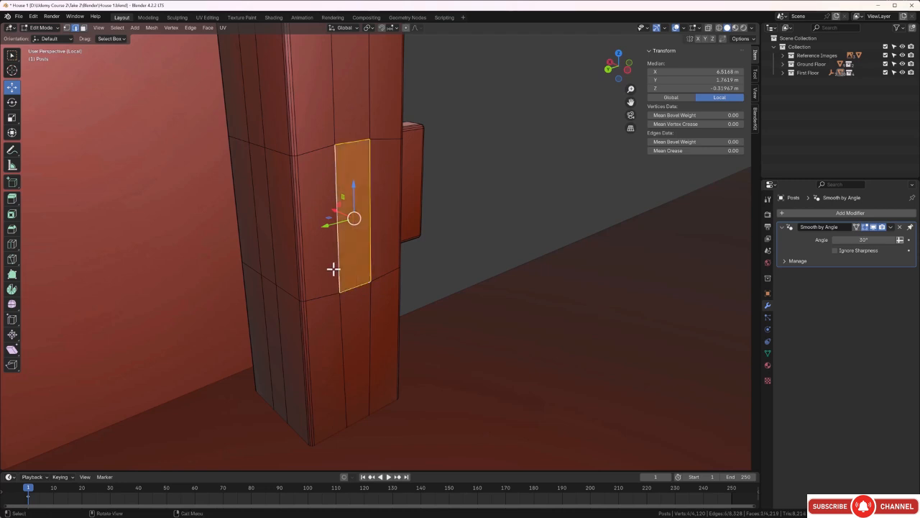
click(495, 191)
Step: Fill the opening left by the upper bracket on the same wall-end post with one face
middle_drag(495, 191, 384, 240)
scroll(384, 240, up, 5)
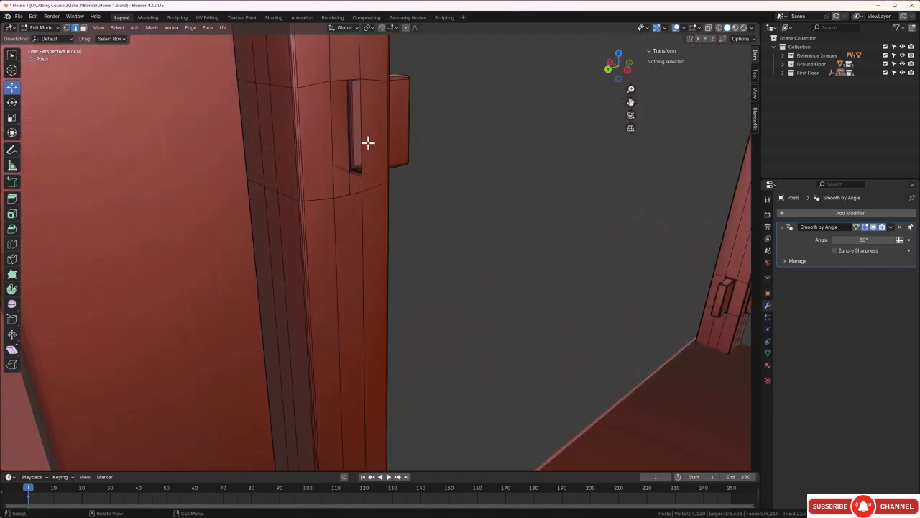
click(368, 142)
shift+click(350, 194)
shift+click(327, 180)
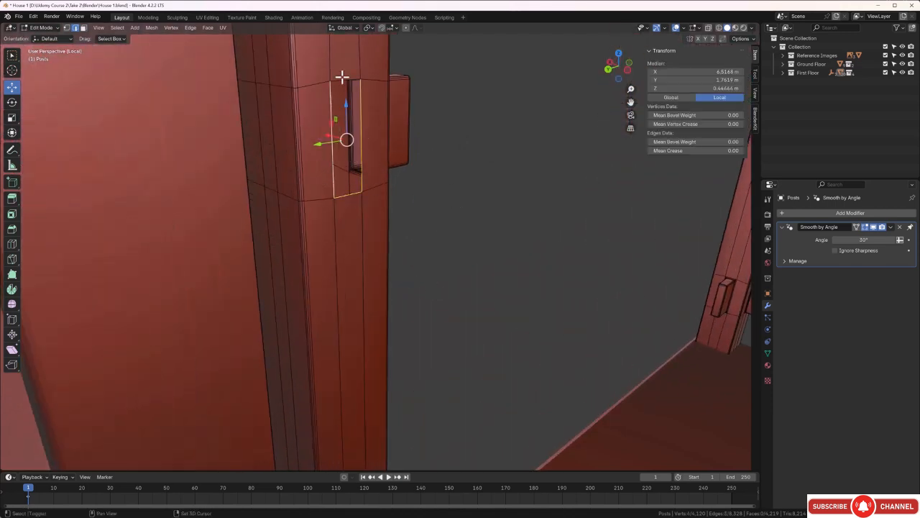
shift+click(341, 69)
key(f)
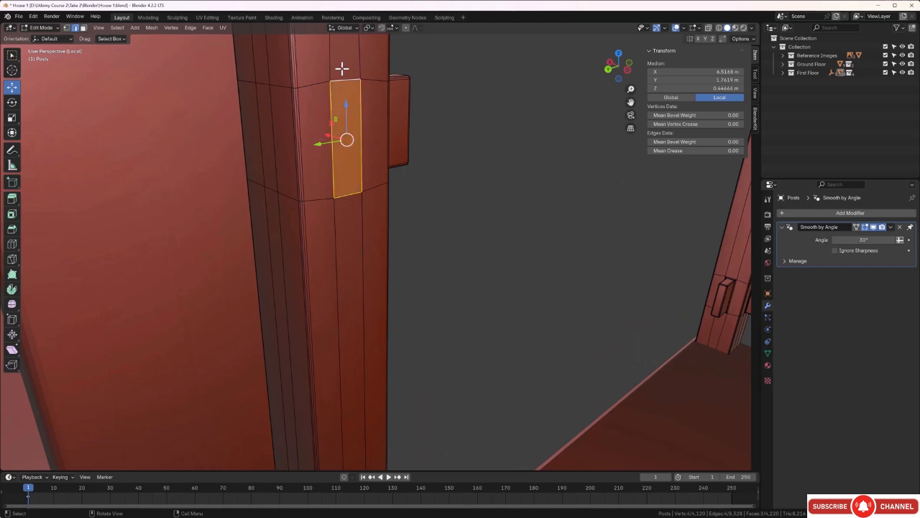
click(442, 253)
Step: On the wall-end post at the verandah's opposite side, delete all faces of the upper bracket facing the verandah interior
scroll(436, 245, down, 6)
middle_drag(431, 252, 391, 347)
scroll(319, 261, up, 5)
scroll(407, 195, up, 10)
shift+middle_drag(430, 191, 369, 335)
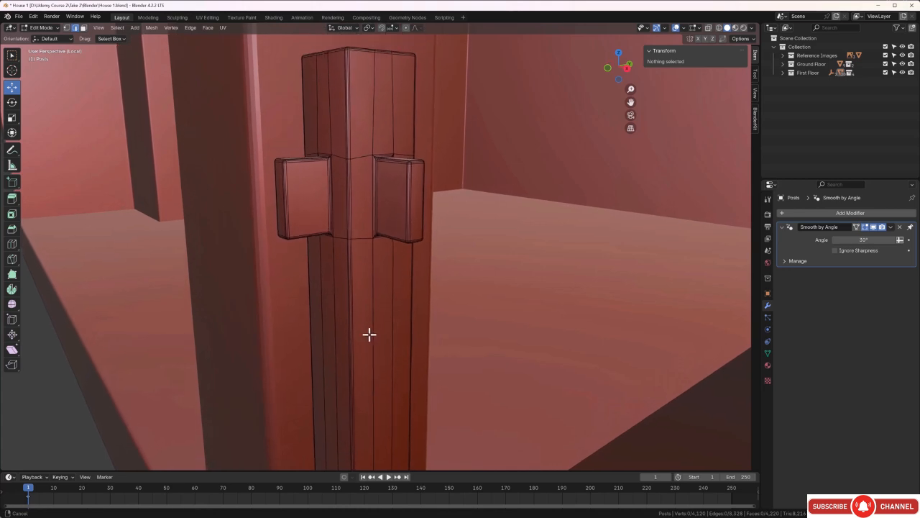
shift+middle_drag(434, 222, 390, 309)
scroll(415, 188, up, 2)
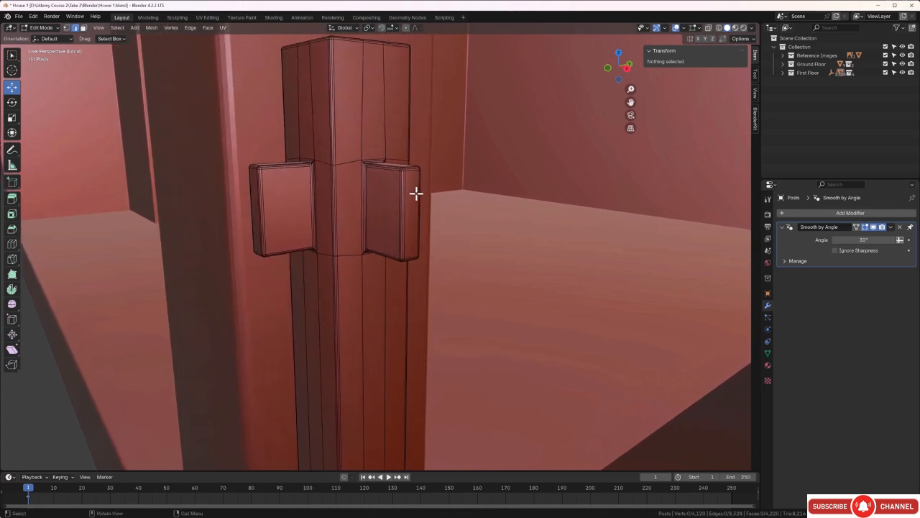
click(411, 201)
key(3)
click(411, 202)
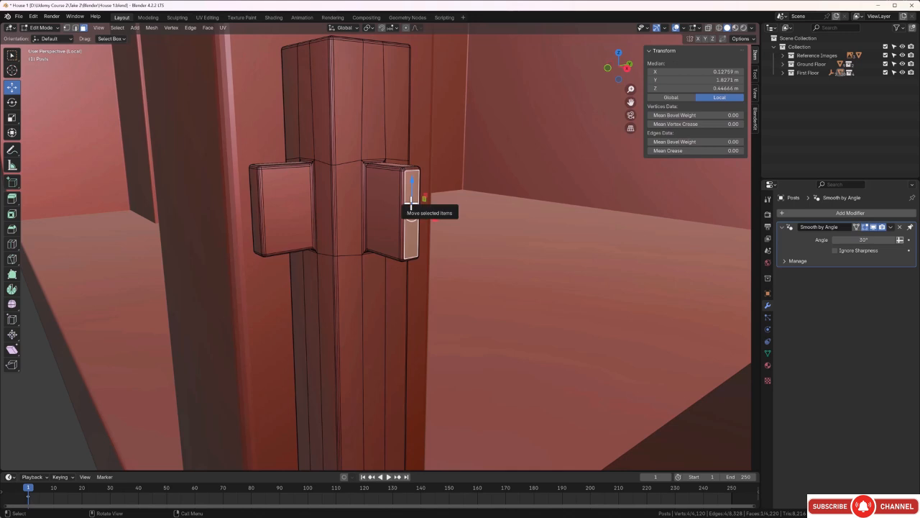
key(ctrl+KP_Add)
key(ctrl+KP_Add)
key(ctrl+KP_Add)
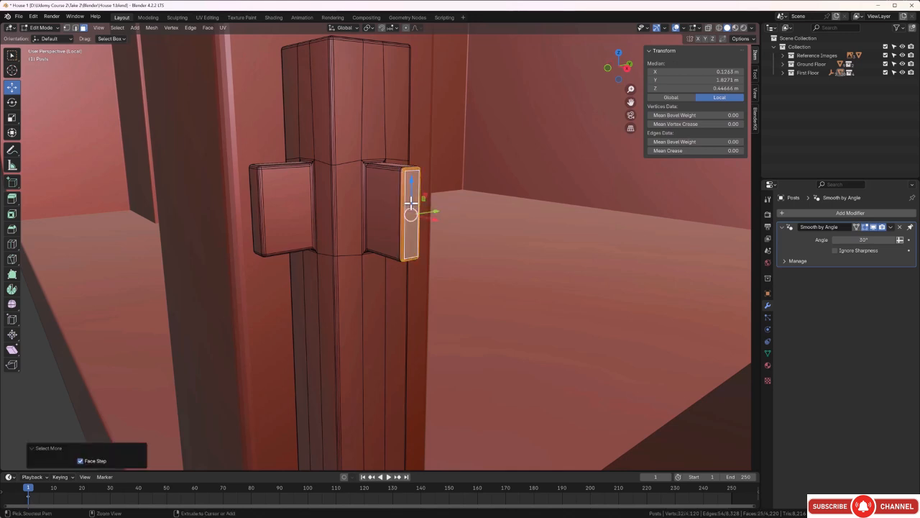
key(ctrl+KP_Add)
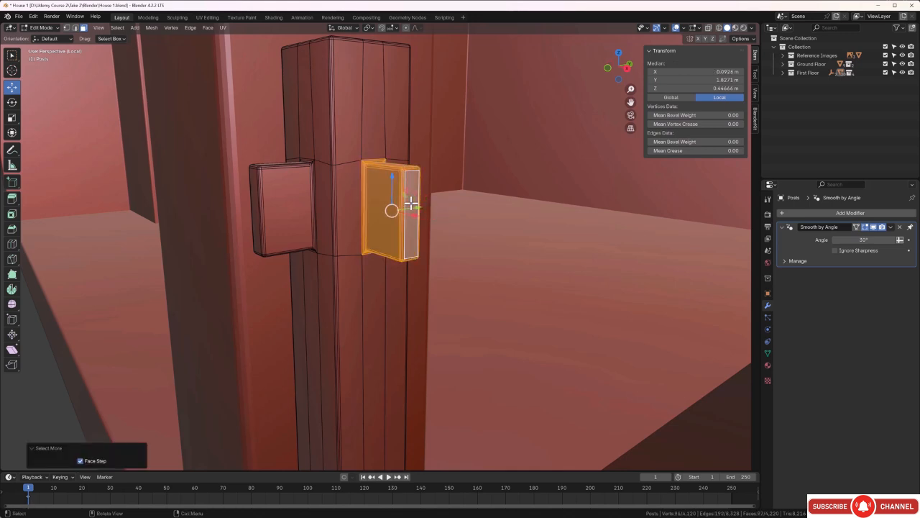
key(x)
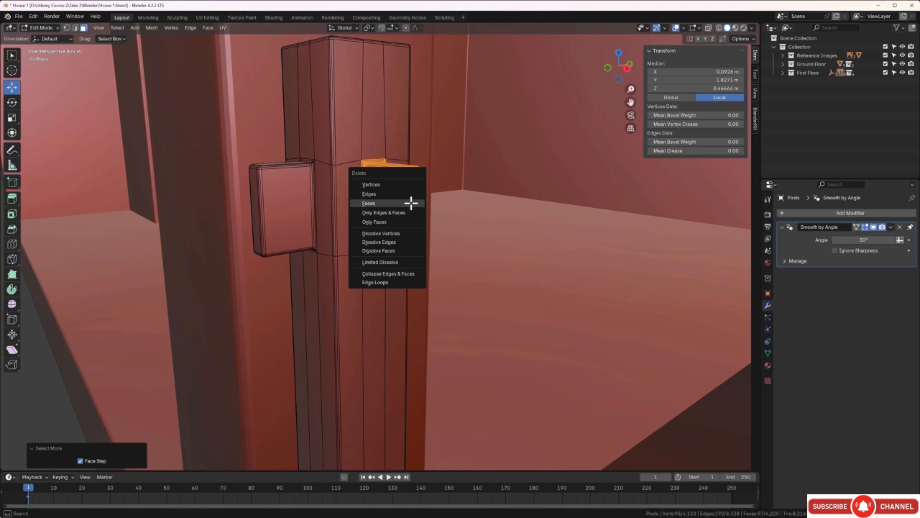
click(411, 203)
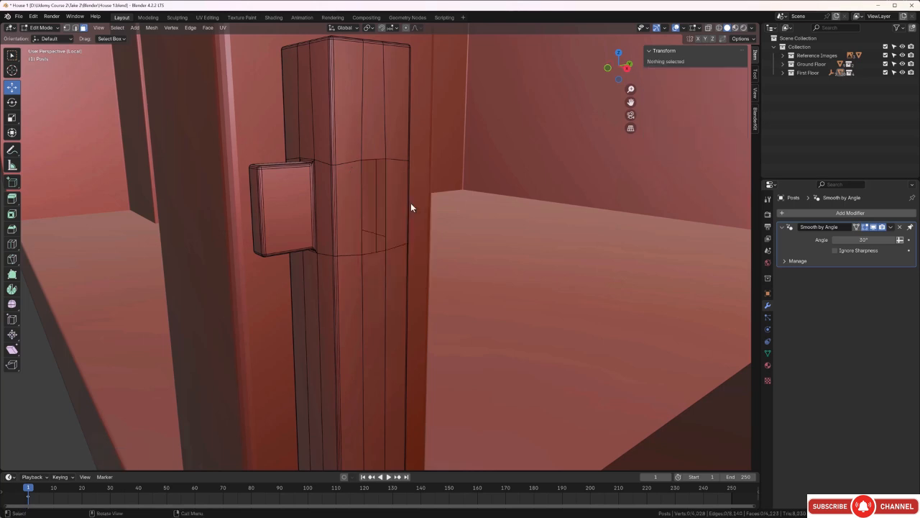
Step: Fill the upper bracket opening on this opposite wall-end post with one face from its four border edges
click(368, 149)
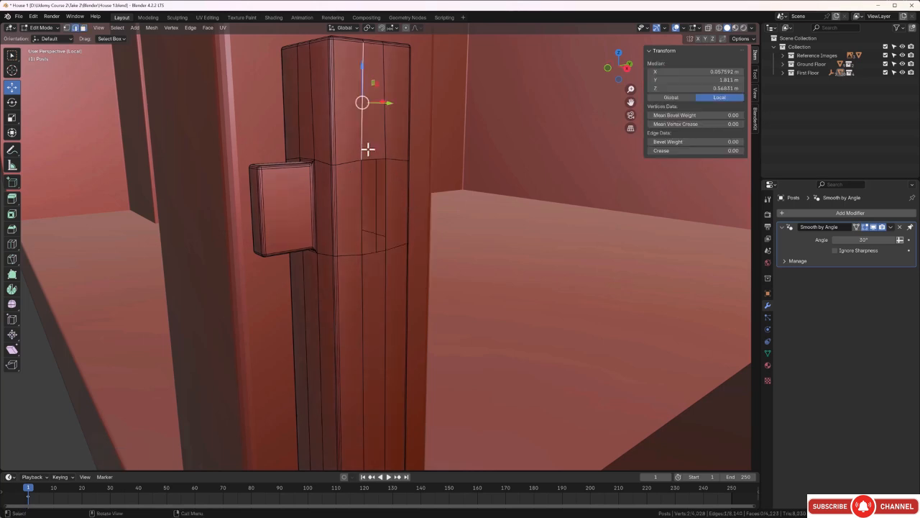
click(374, 154)
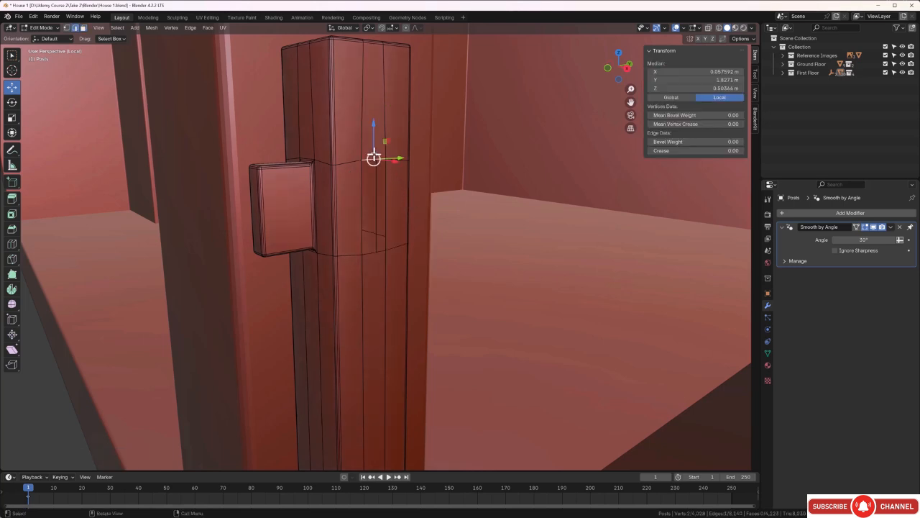
shift+click(387, 207)
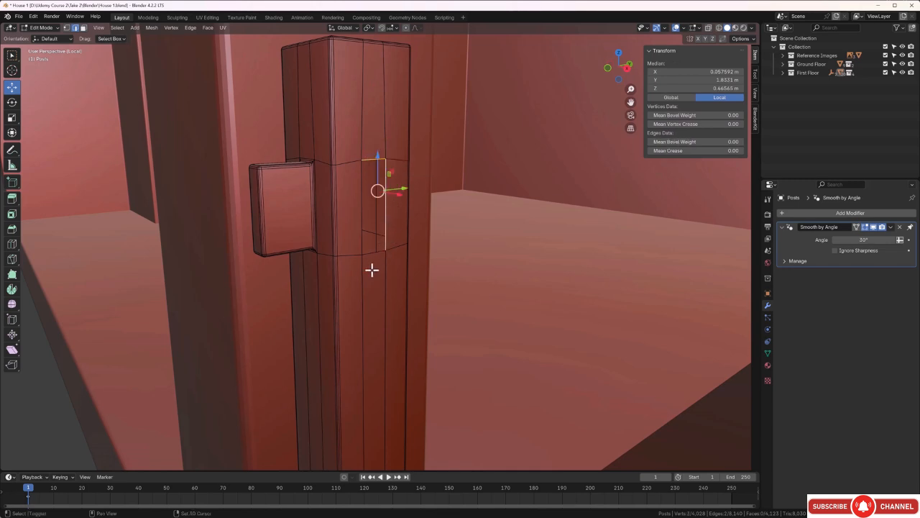
shift+click(371, 256)
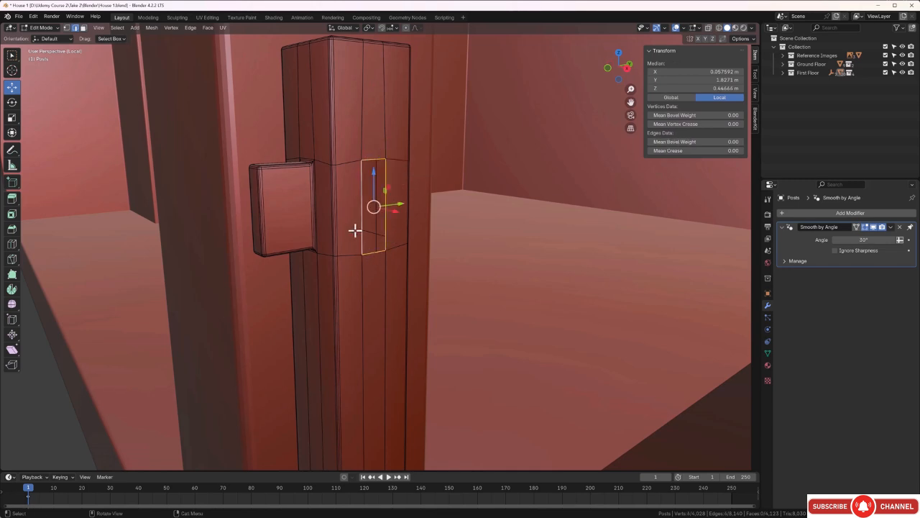
key(f)
click(199, 309)
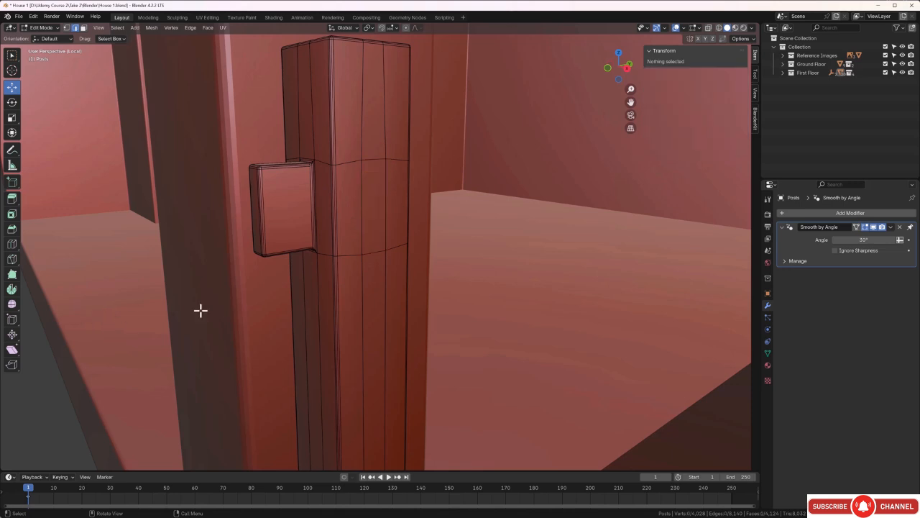
Step: Delete all faces of the lower interior-facing bracket on the opposite wall-end post and switch to edge selection
middle_drag(199, 310, 352, 241)
scroll(314, 290, down, 4)
scroll(316, 289, down, 2)
scroll(378, 269, up, 5)
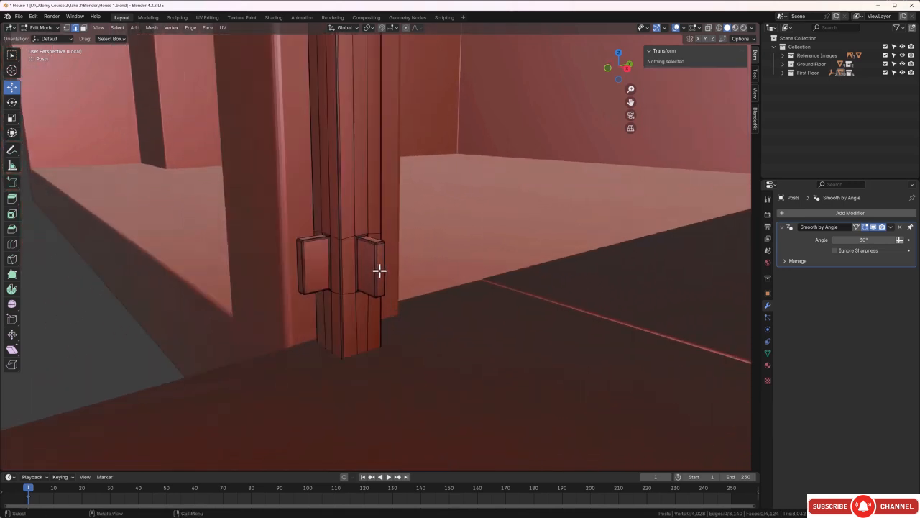
key(3)
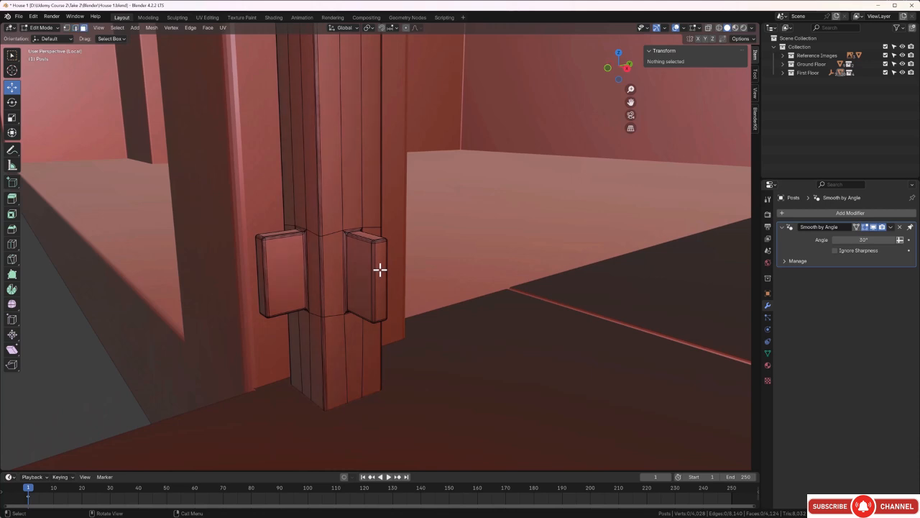
click(380, 270)
key(ctrl+KP_Add)
key(ctrl+KP_Add)
key(ctrl+KP_Add)
key(ctrl+KP_Add)
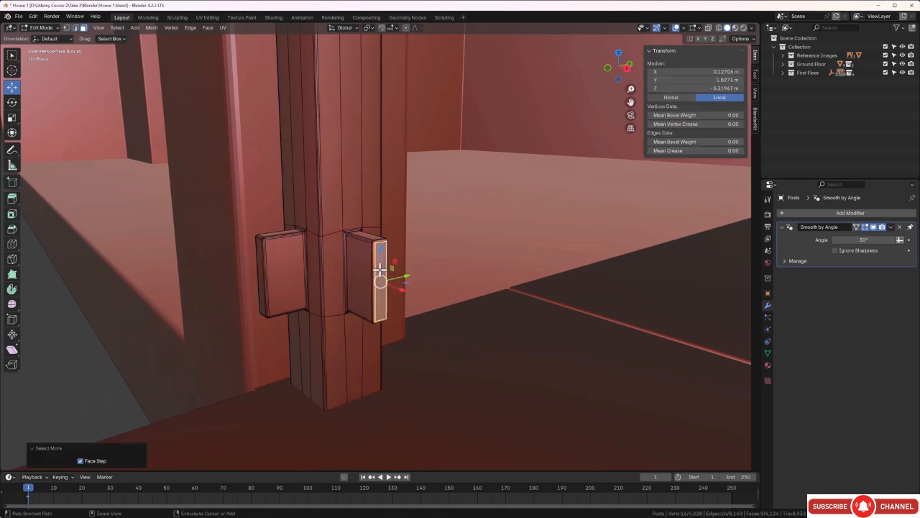
key(ctrl+KP_Add)
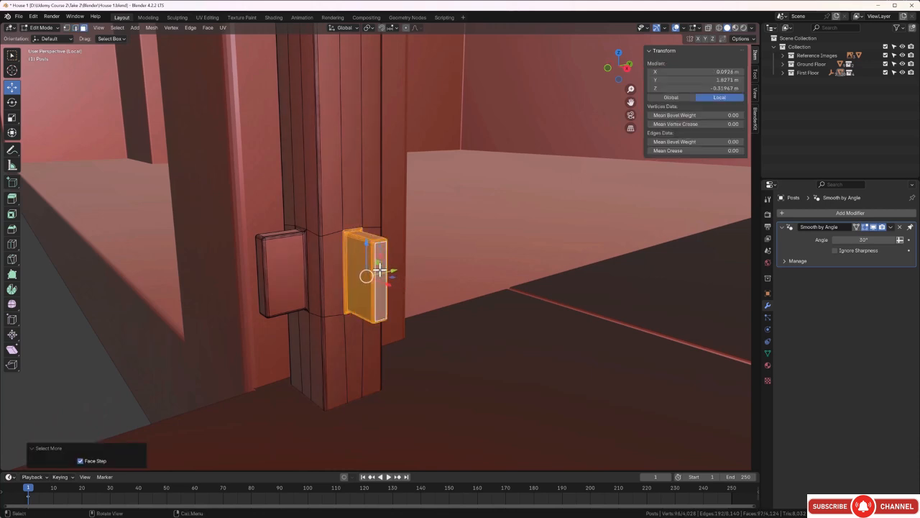
key(x)
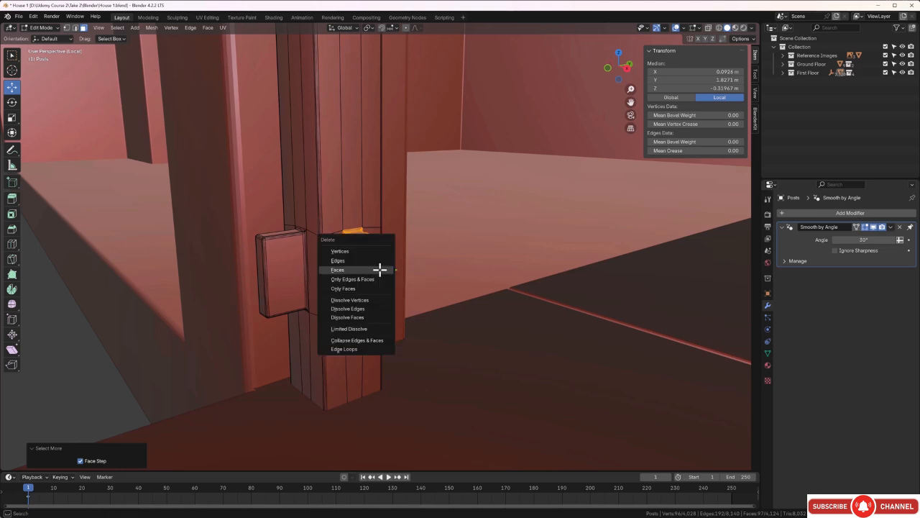
click(380, 270)
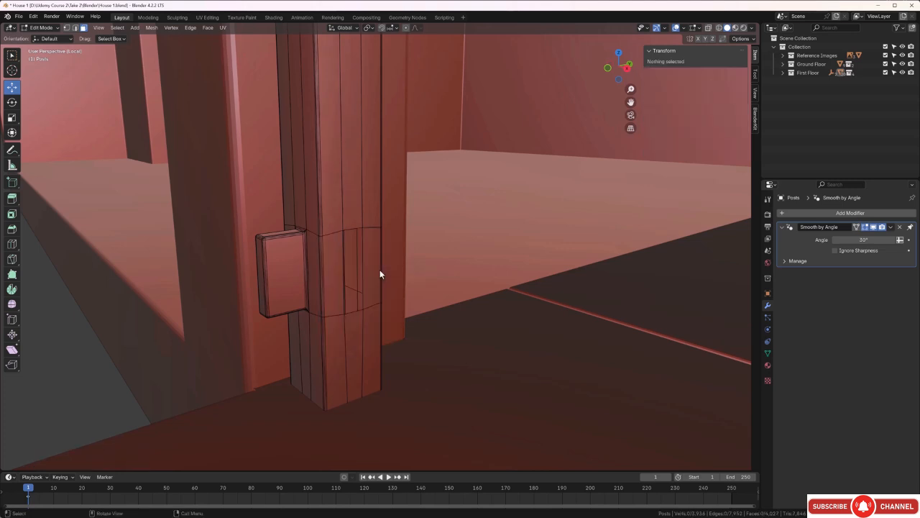
key(2)
click(371, 262)
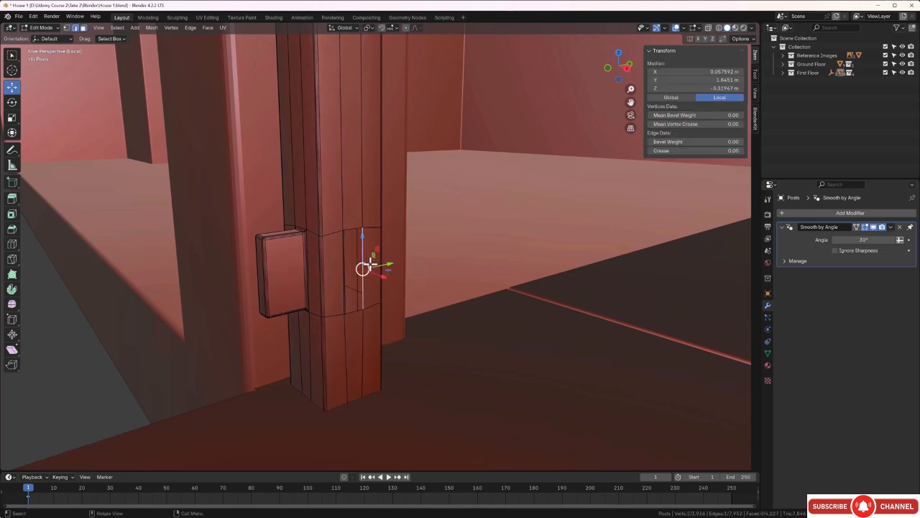
shift+click(350, 229)
shift+click(330, 262)
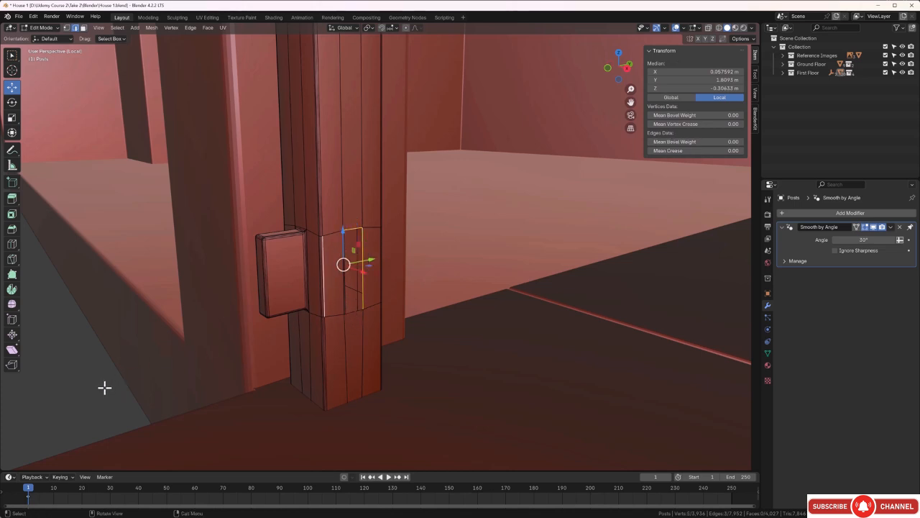
click(225, 347)
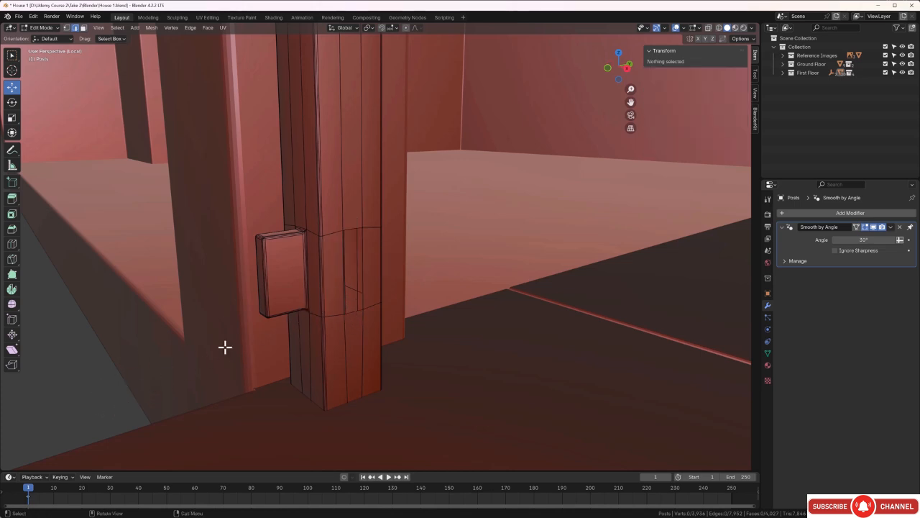
Step: Fill the lower bracket opening on the opposite wall-end post with one face and return to Object Mode
click(341, 258)
shift+click(350, 230)
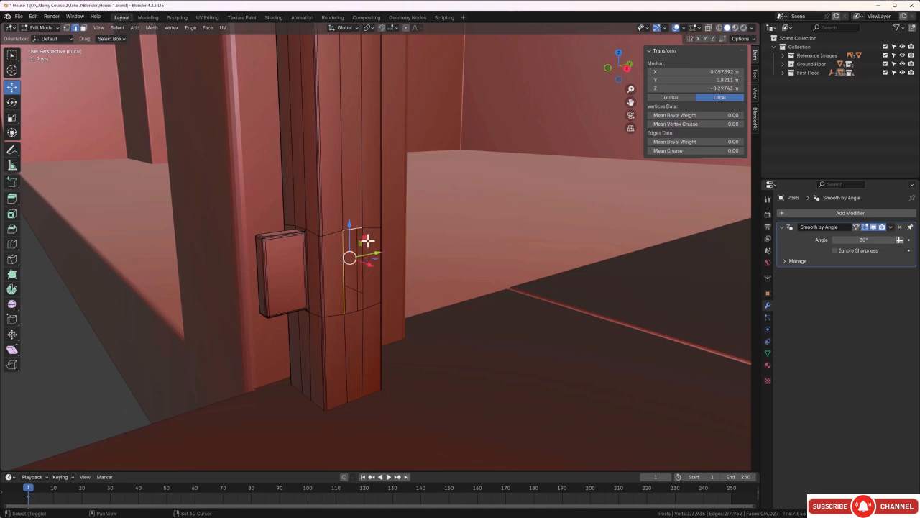
shift+click(363, 259)
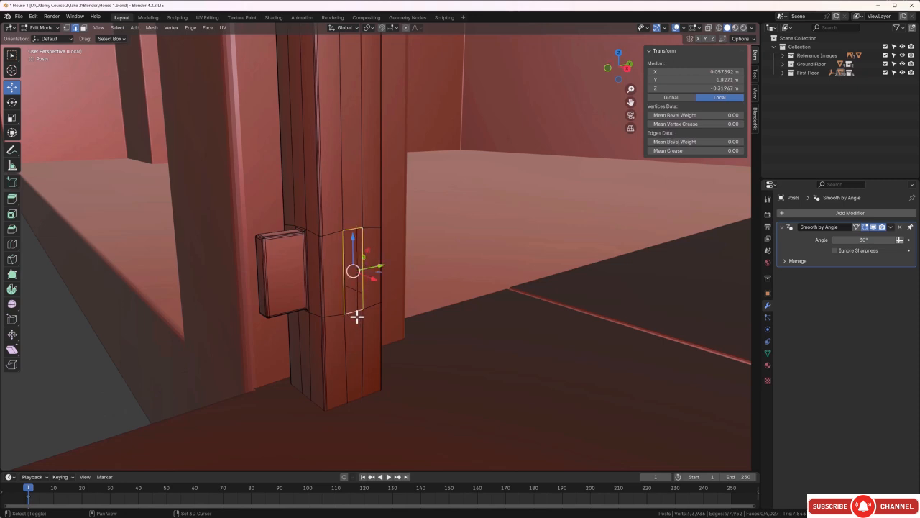
key(f)
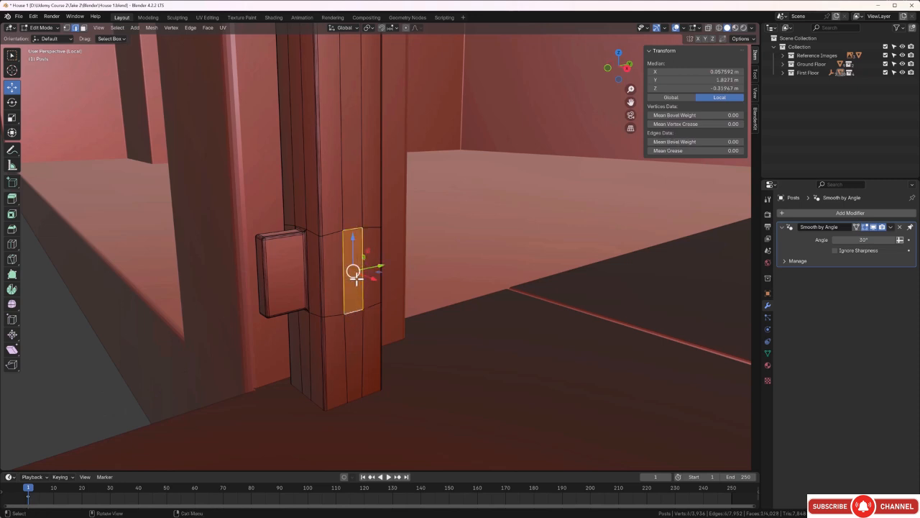
middle_drag(353, 275, 358, 273)
scroll(358, 273, down, 5)
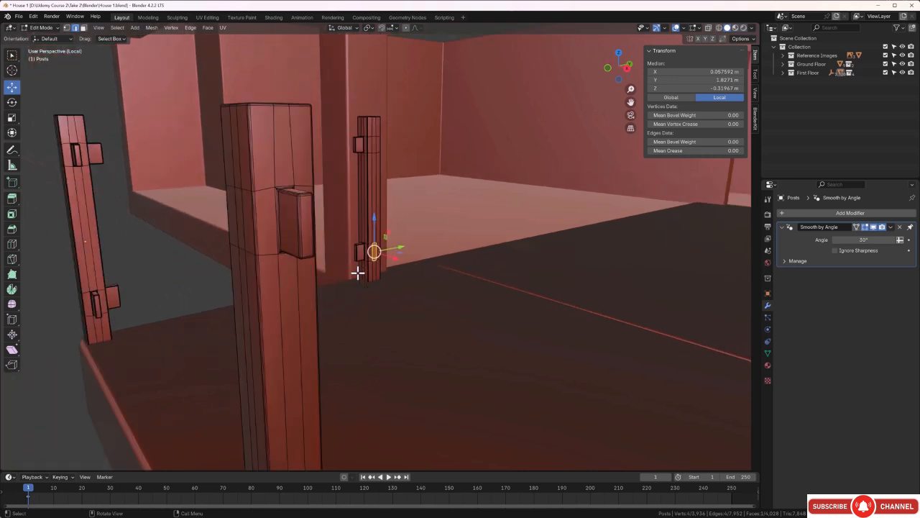
key(Tab)
click(164, 266)
scroll(165, 266, down, 5)
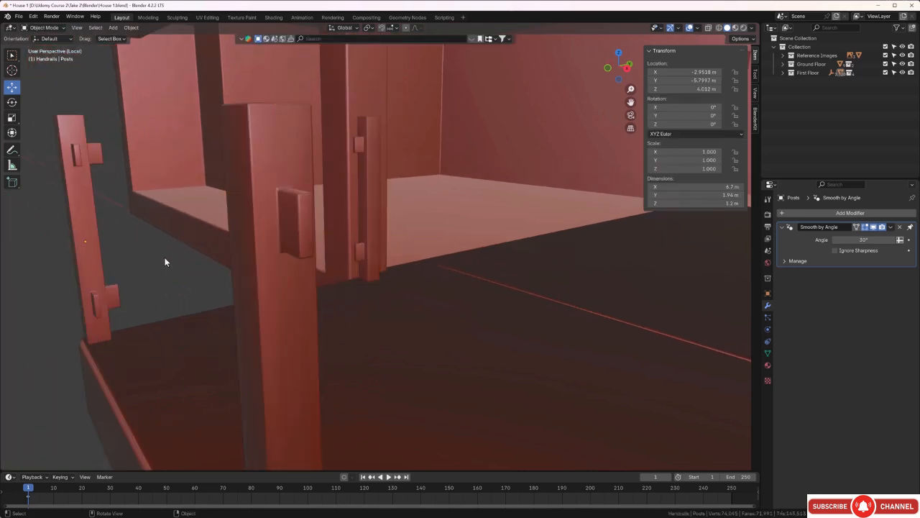
Step: Make the Verandah's Handrails collection active and add a plane mesh to it
middle_drag(165, 266, 333, 289)
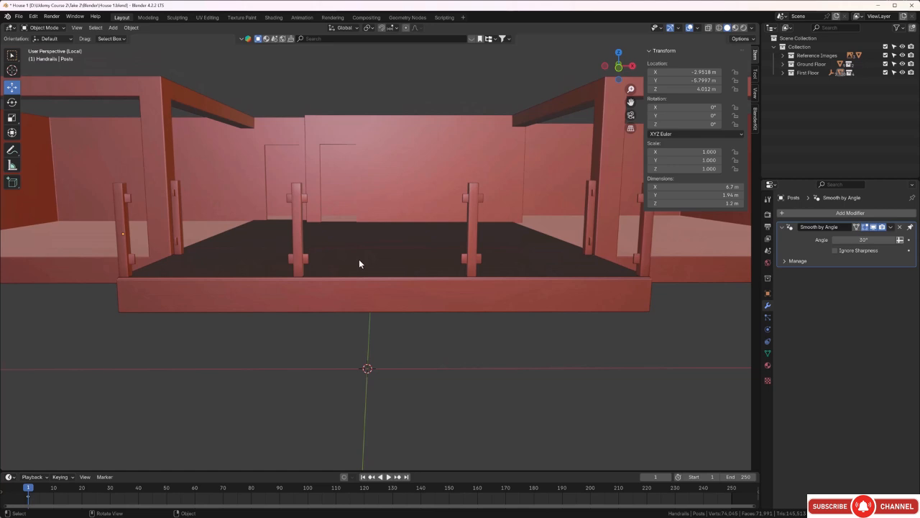
click(783, 72)
click(791, 107)
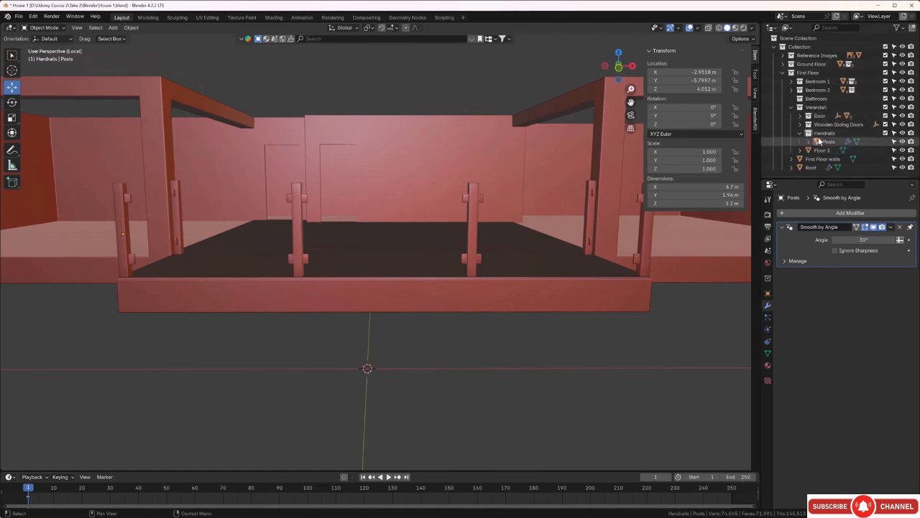
click(820, 134)
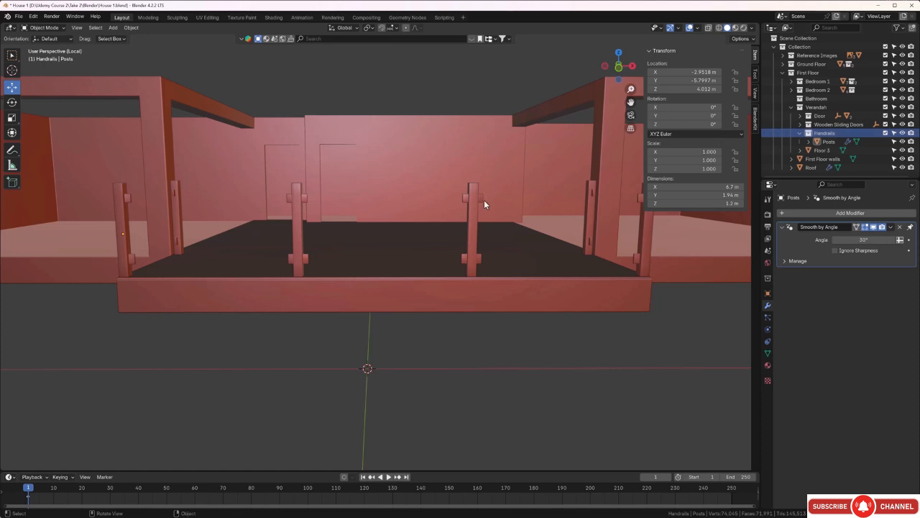
key(shift+a)
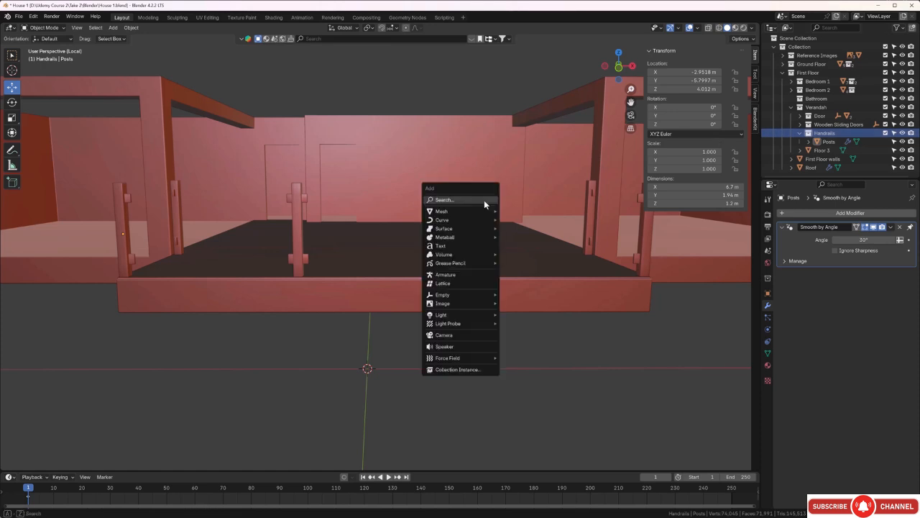
mouse_move(474, 211)
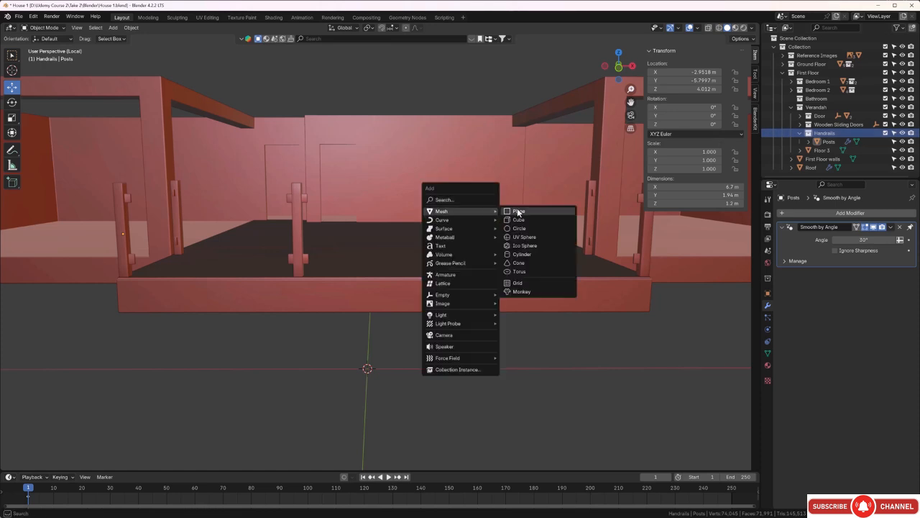
click(518, 208)
Step: Raise the new plane about 4.7 m and rotate it 90° around the X axis so it stands upright
drag(369, 345, 400, 158)
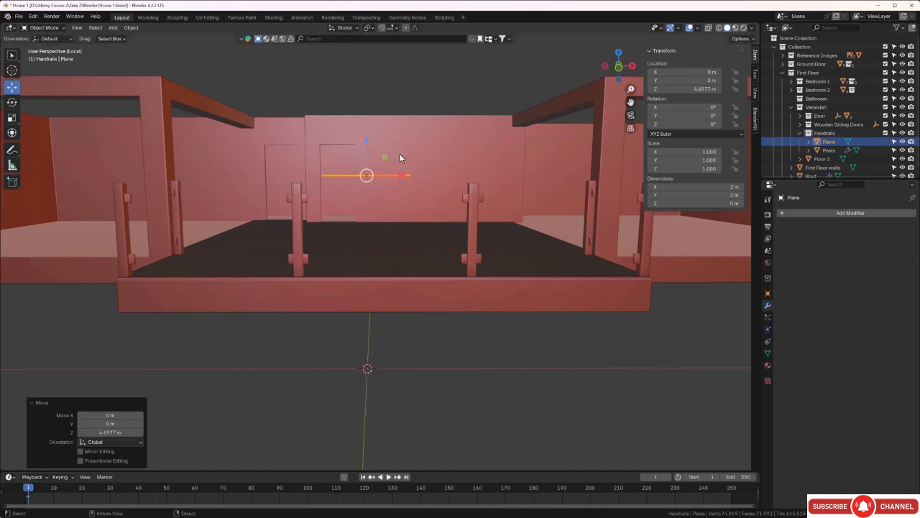
text(rx)
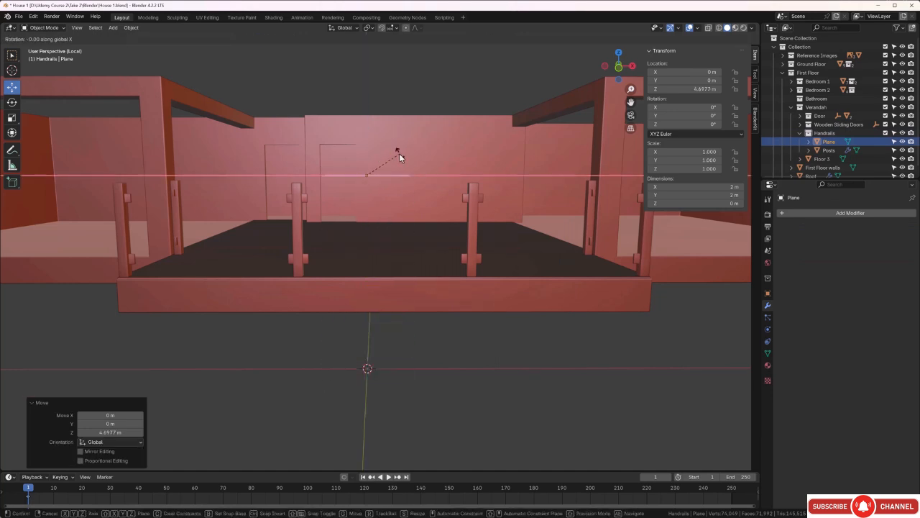
text(90)
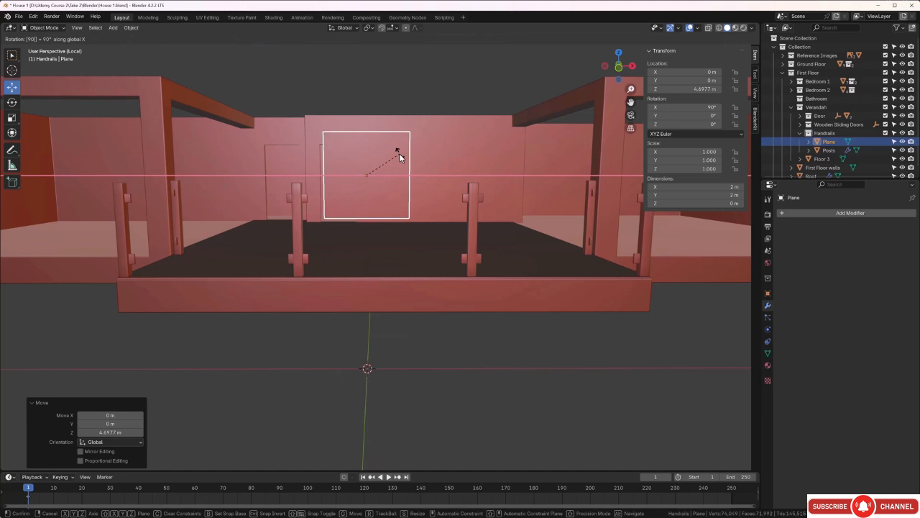
key(Return)
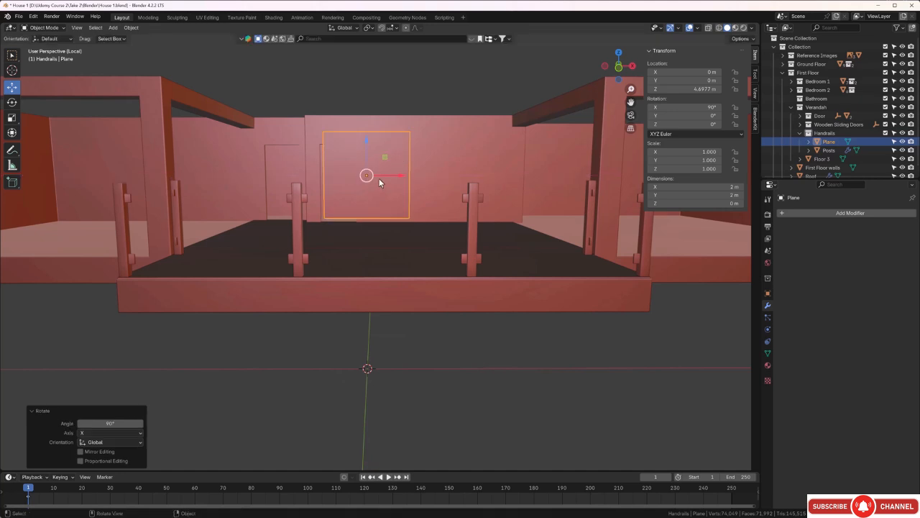
Step: Move the upright plane about -5.8 m along Y into line with the verandah's front handrail posts
scroll(379, 178, down, 5)
middle_drag(377, 179, 439, 218)
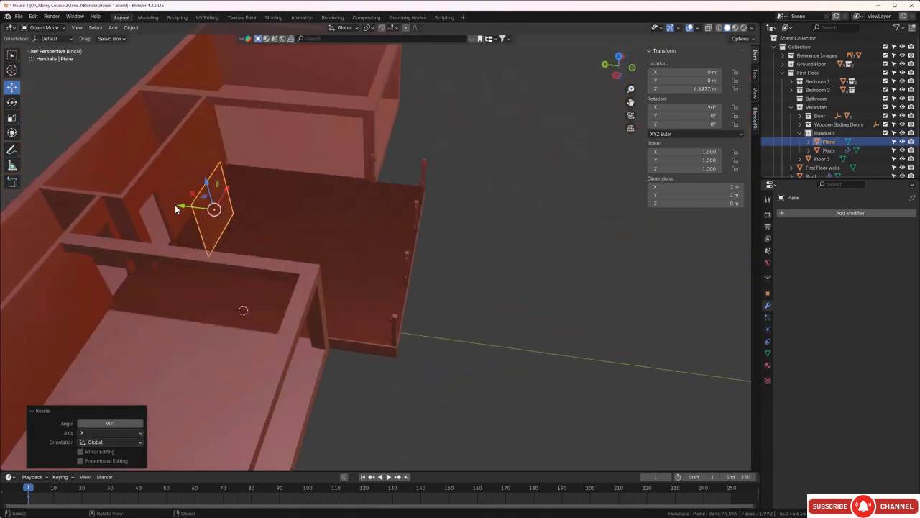
key(g)
key(y)
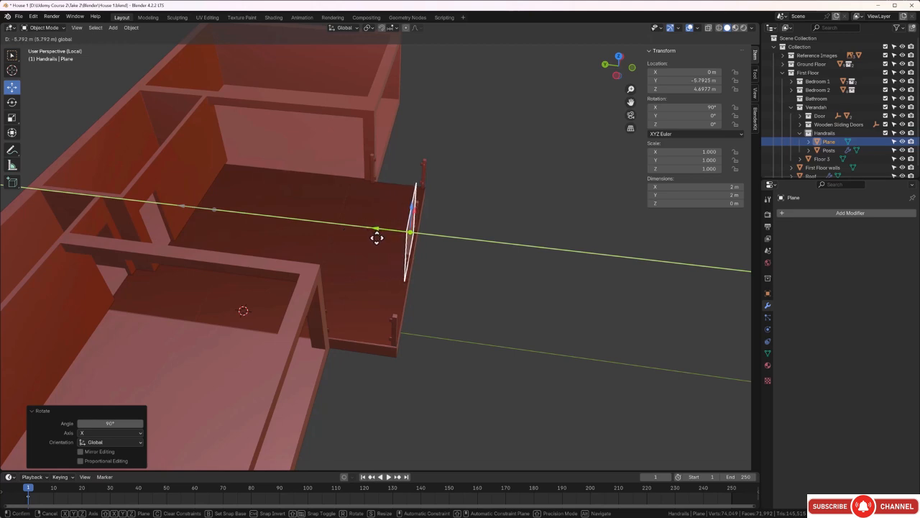
click(377, 237)
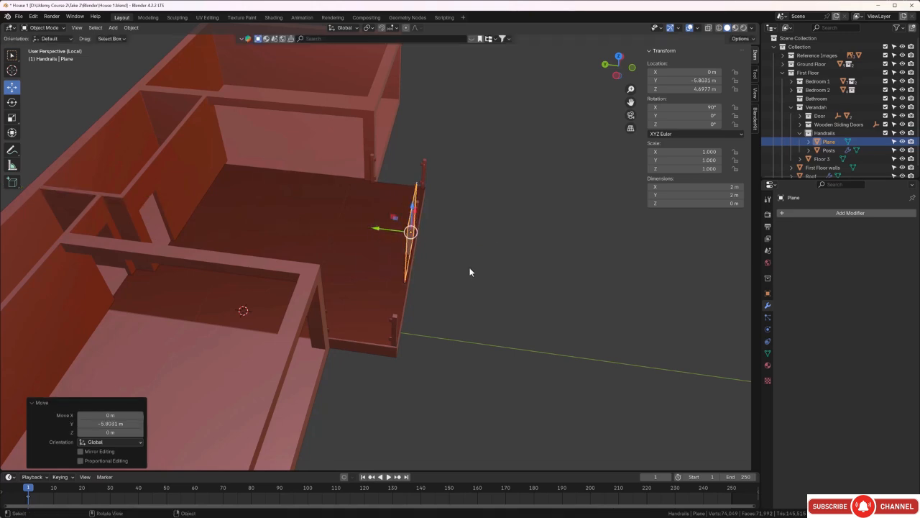
Step: In front view, centre the plane between the two middle posts at about X 0.34 m and lower it about 0.19 m to just above the floor
key(KP_1)
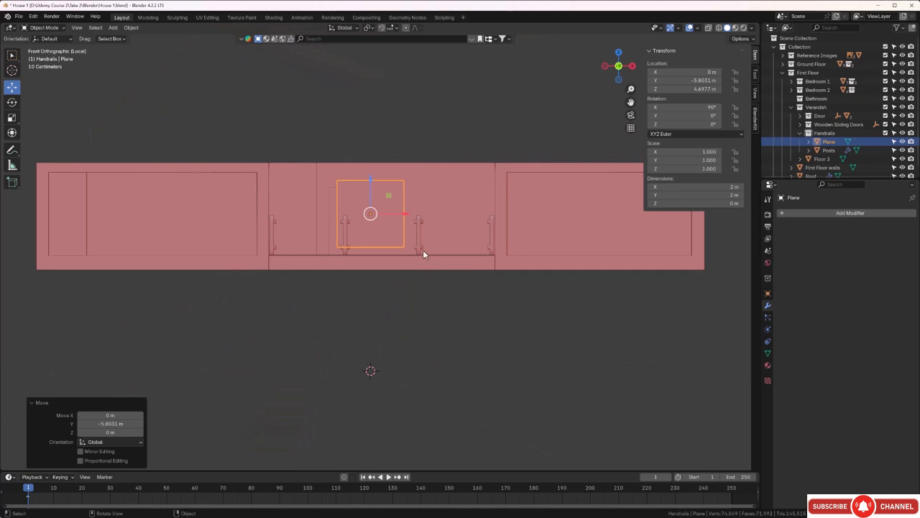
scroll(423, 253, up, 5)
shift+middle_drag(421, 256, 453, 310)
scroll(451, 309, up, 3)
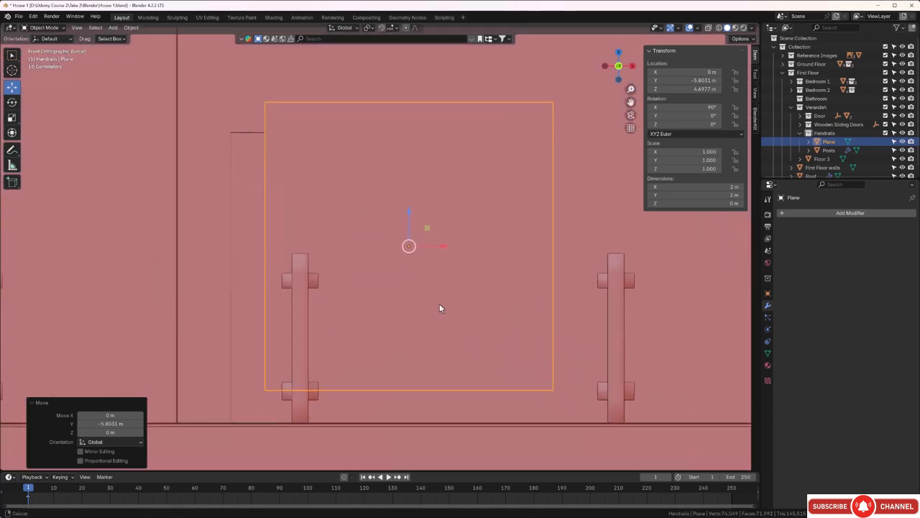
scroll(437, 262, down, 2)
key(g)
key(x)
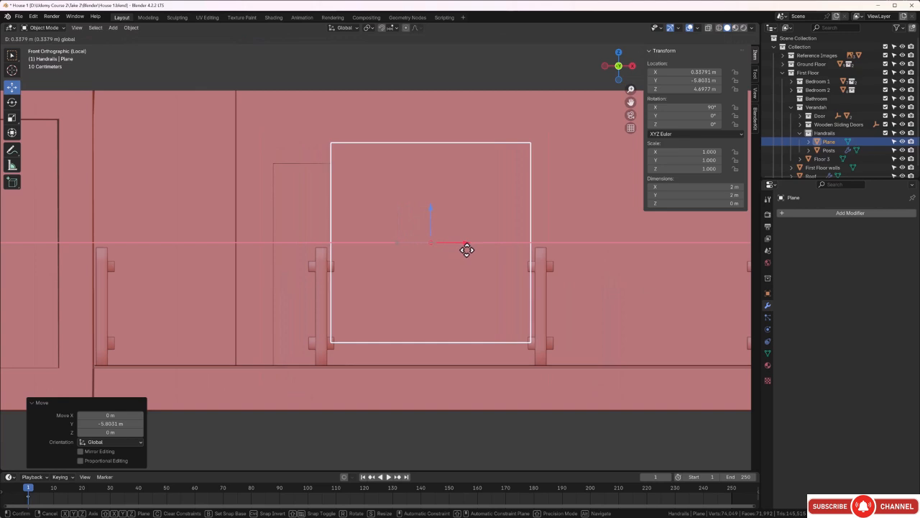
click(466, 249)
key(g)
key(z)
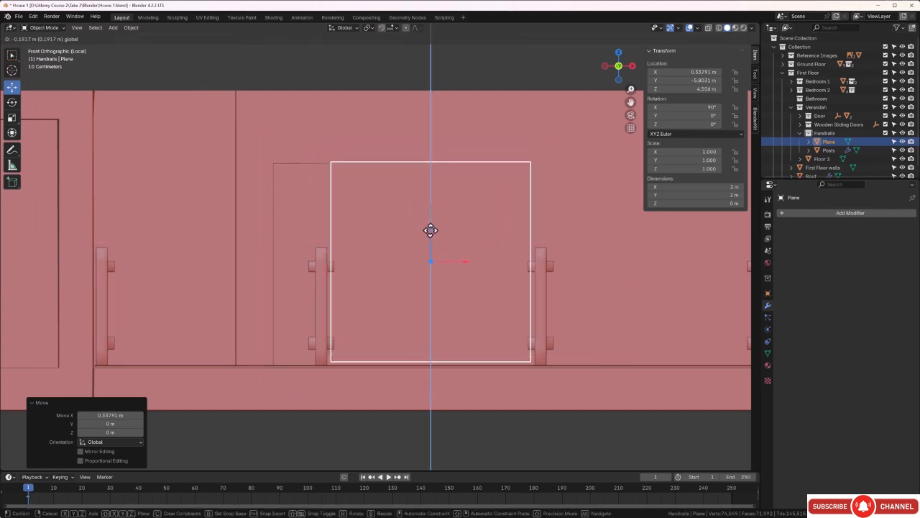
click(429, 230)
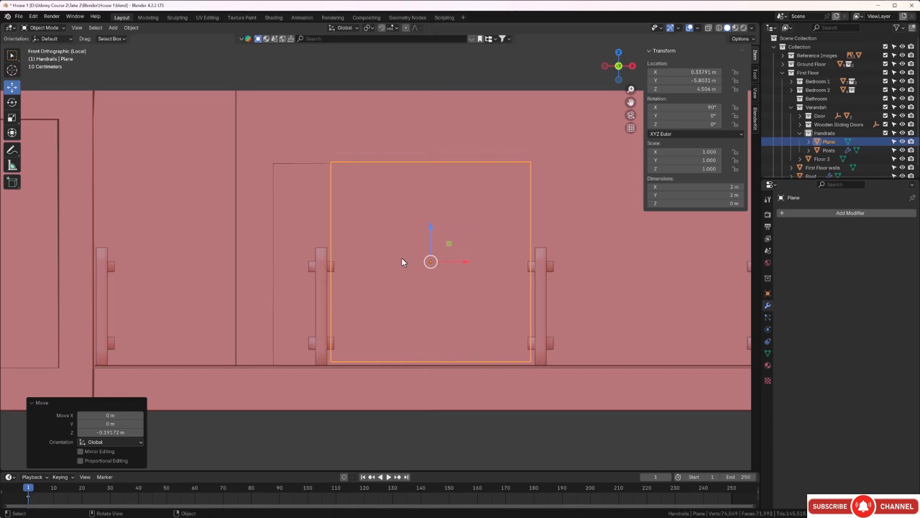
Step: In Edit Mode, lower the plane's two top vertices about 0.87 m to just below the post tops
key(Tab)
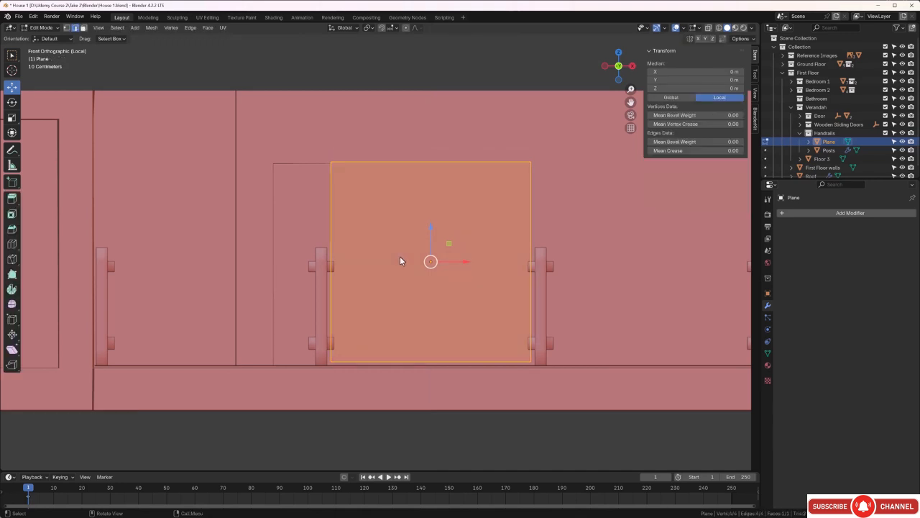
key(1)
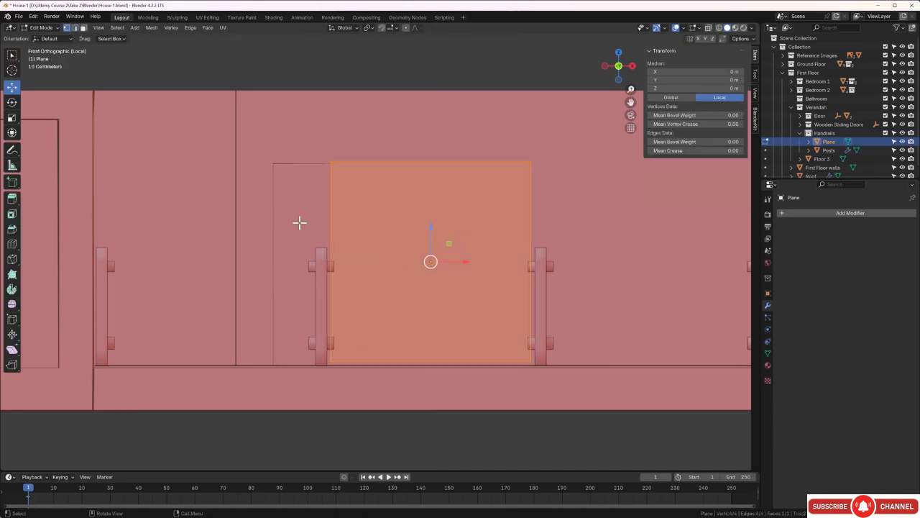
drag(309, 155, 541, 181)
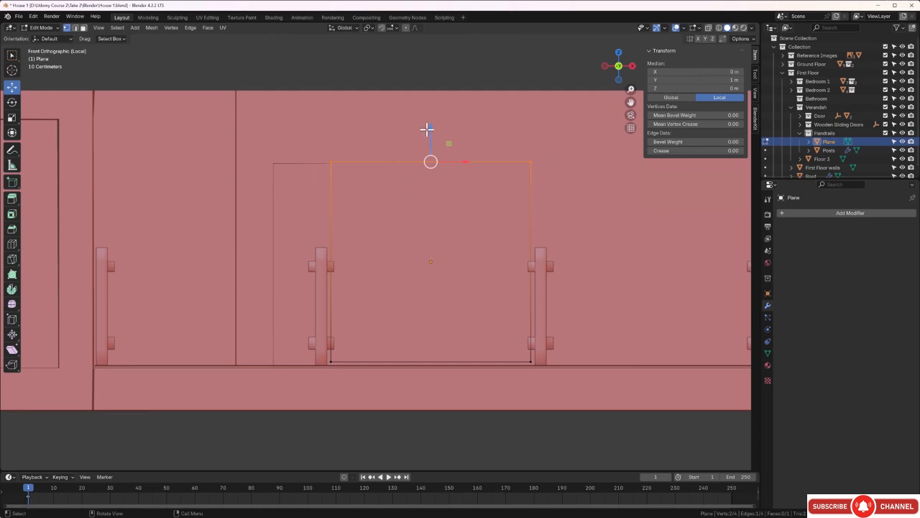
key(g)
key(z)
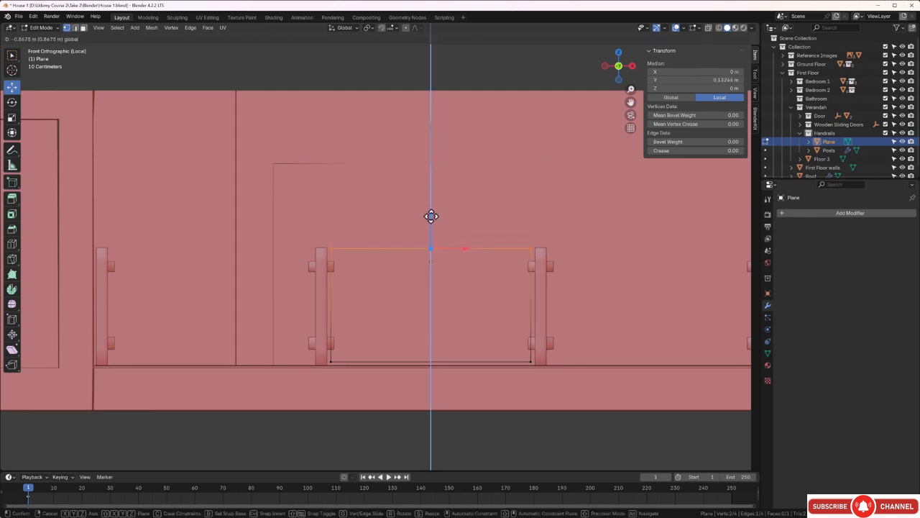
click(431, 216)
Step: Widen the plane to meet both middle posts by moving its side edges outward, about 0.028 m on the +X side and 0.025 m on the other
drag(506, 224, 537, 375)
scroll(557, 338, up, 3)
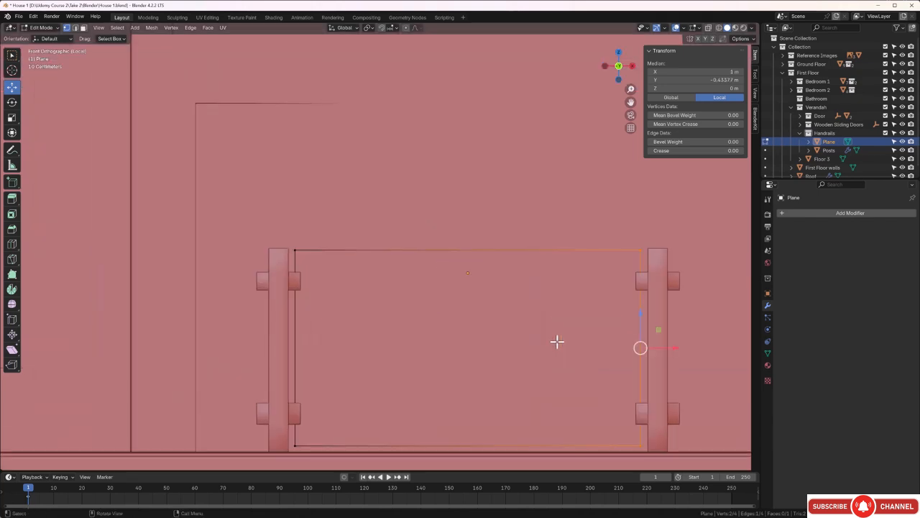
shift+middle_drag(554, 347, 461, 295)
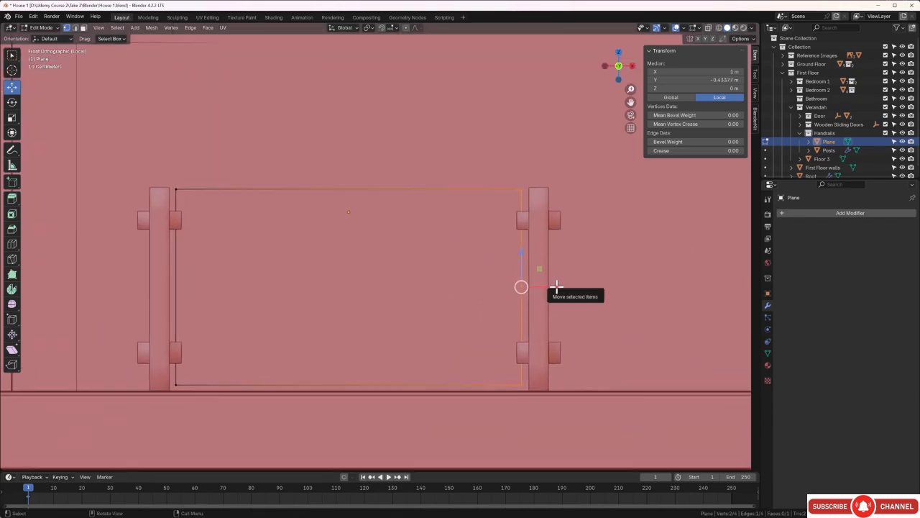
drag(555, 287, 561, 288)
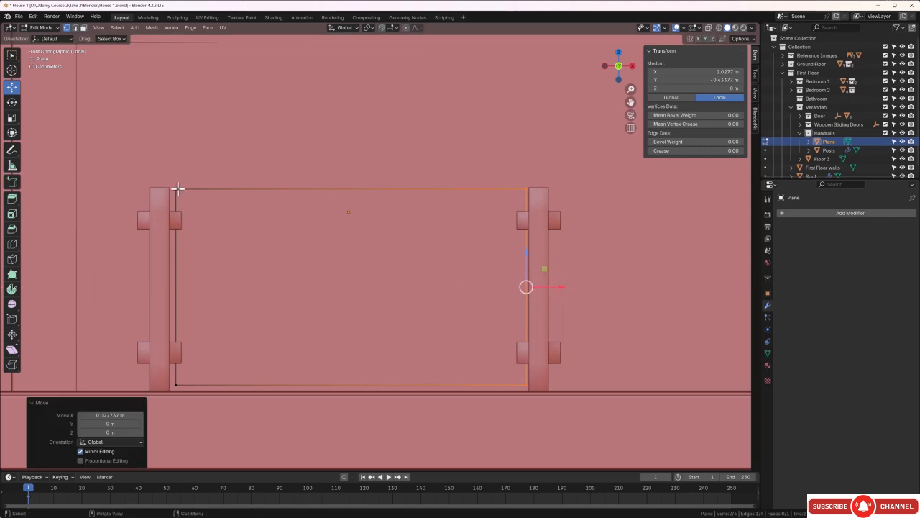
drag(147, 167, 277, 424)
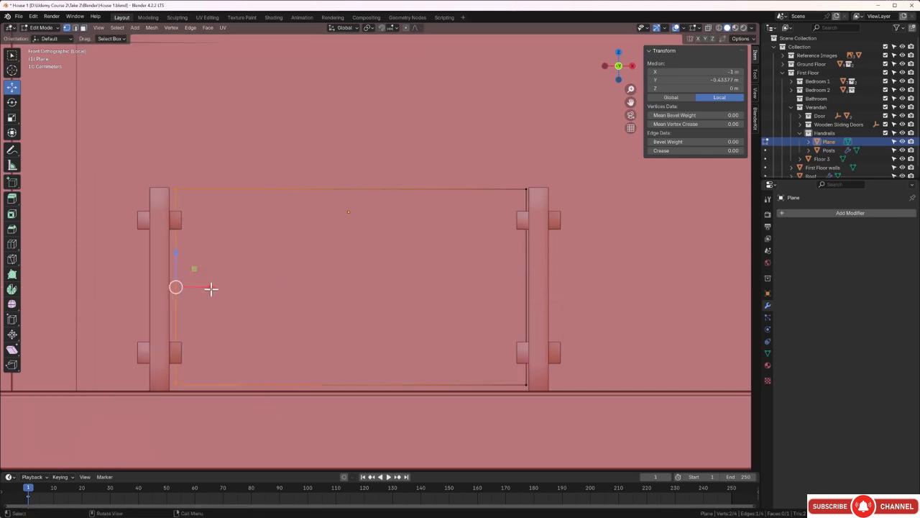
drag(208, 288, 206, 289)
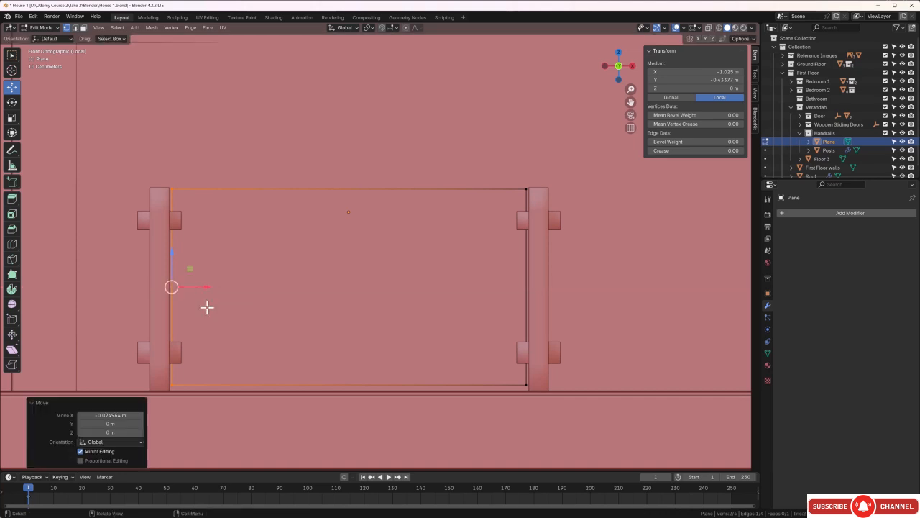
Step: Extrude the panel's face about 0.01 m along Y to give it thickness, and return to Object Mode
scroll(324, 335, down, 2)
middle_drag(318, 321, 376, 349)
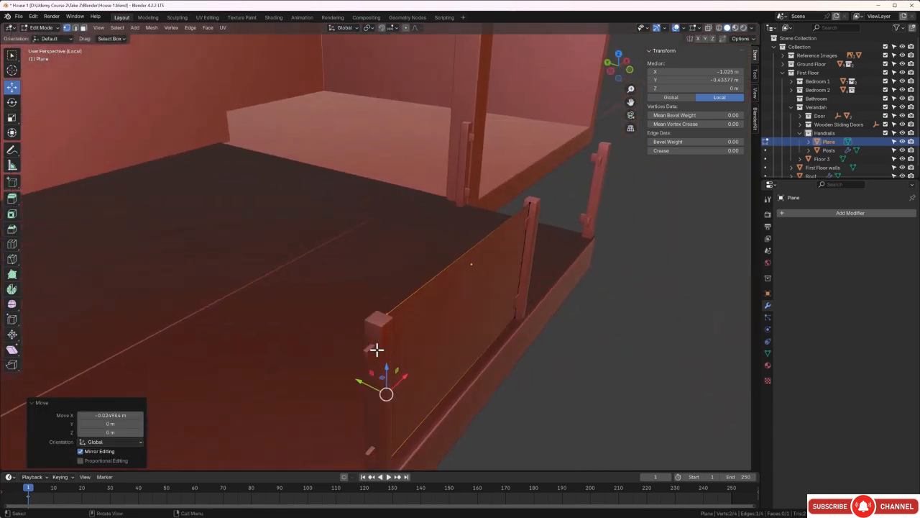
click(377, 350)
middle_drag(396, 343, 462, 318)
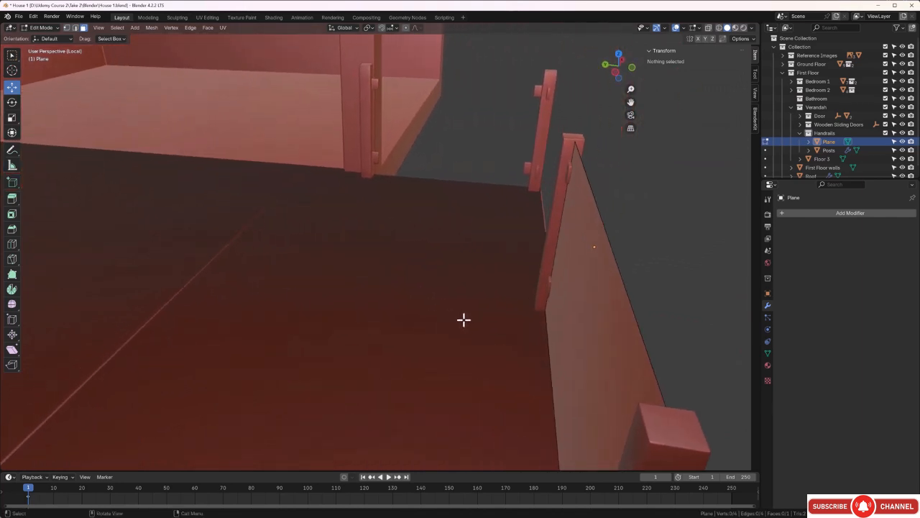
click(571, 327)
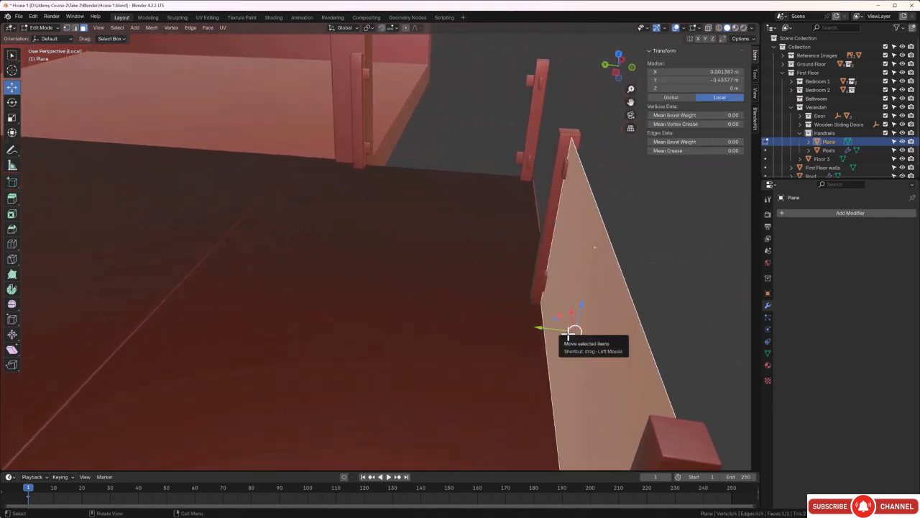
key(g)
key(y)
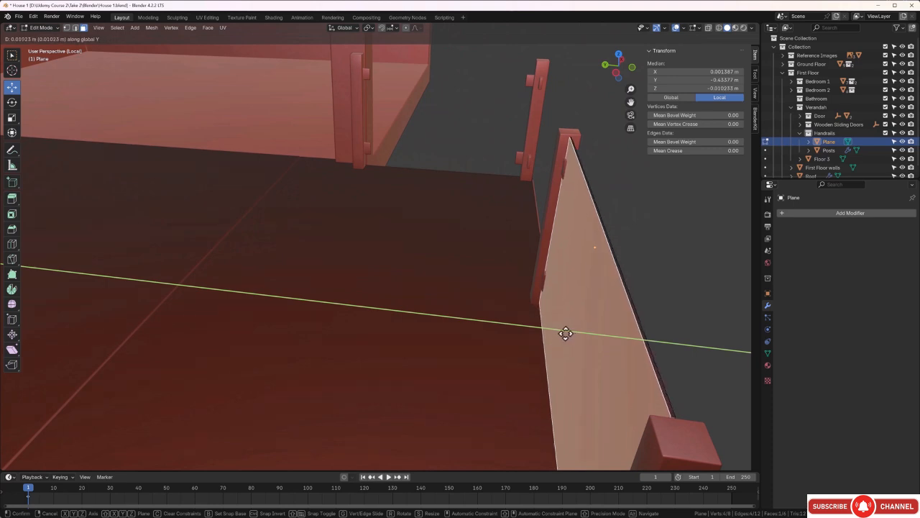
click(567, 330)
click(696, 305)
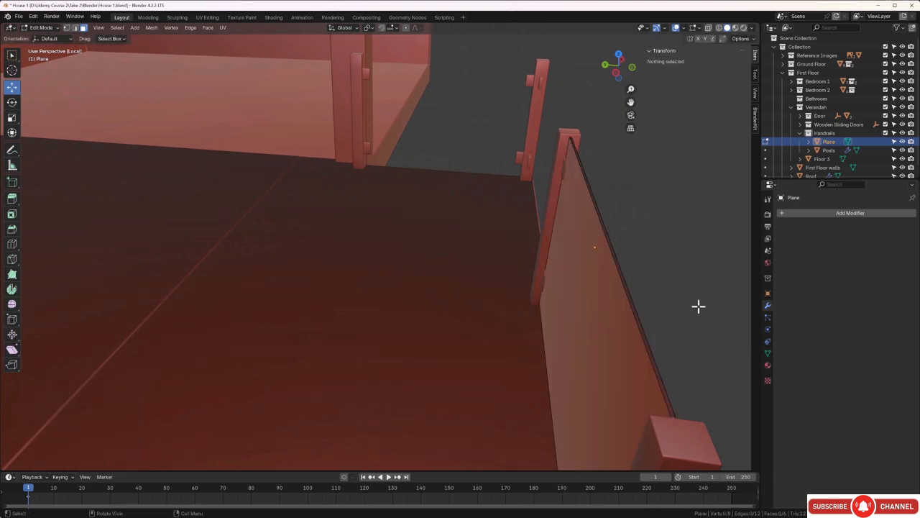
middle_drag(681, 319, 660, 306)
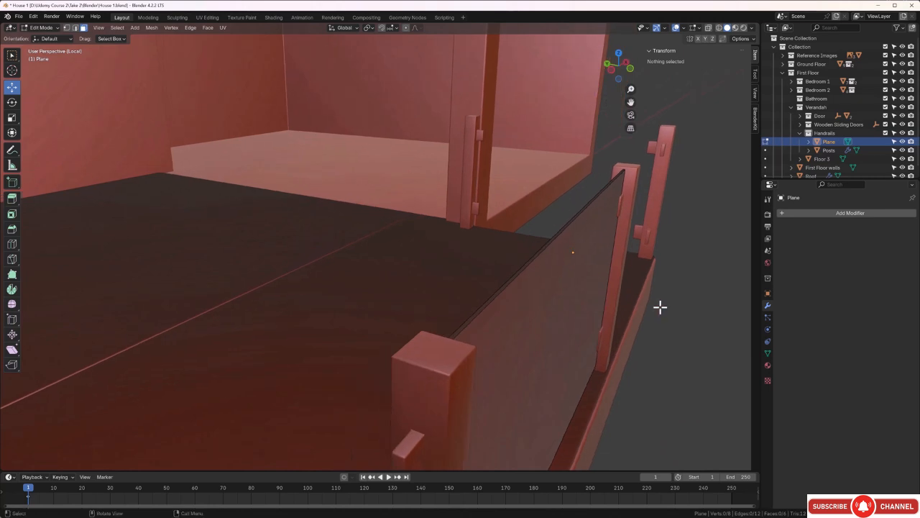
key(Tab)
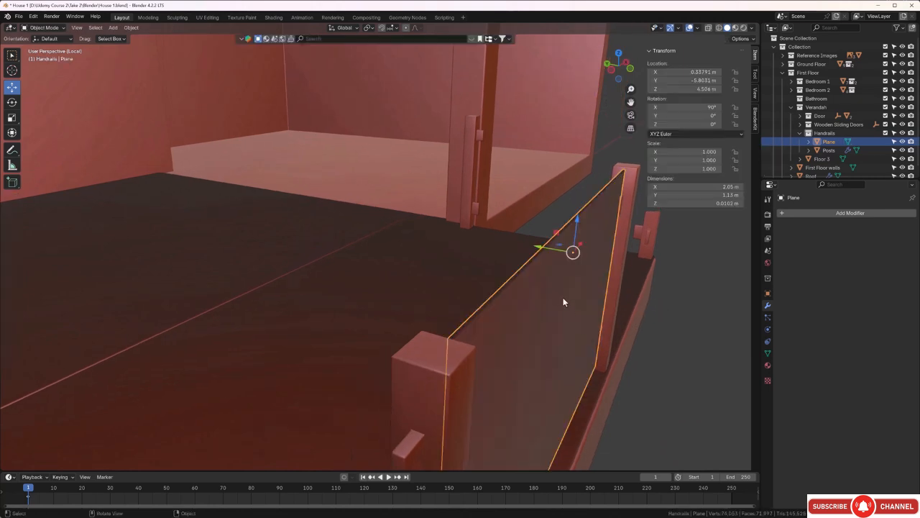
middle_drag(575, 272, 446, 254)
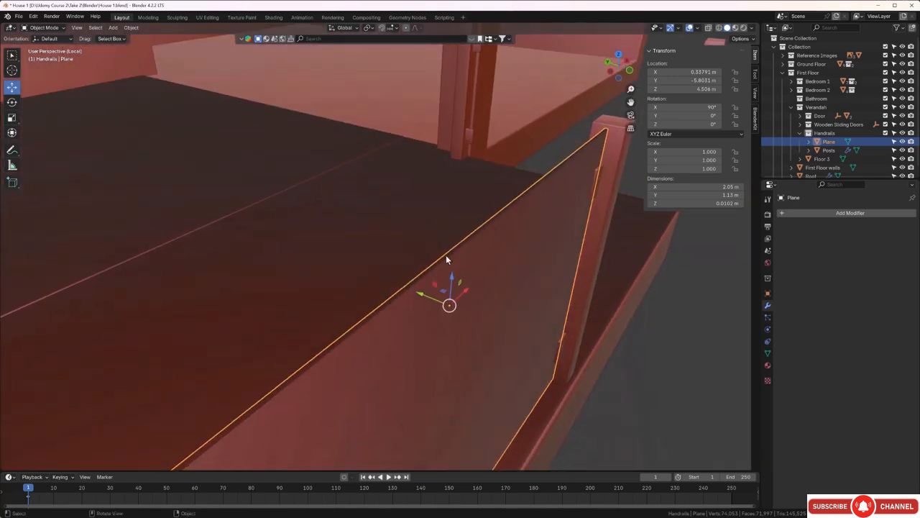
scroll(447, 257, down, 3)
middle_drag(488, 281, 436, 267)
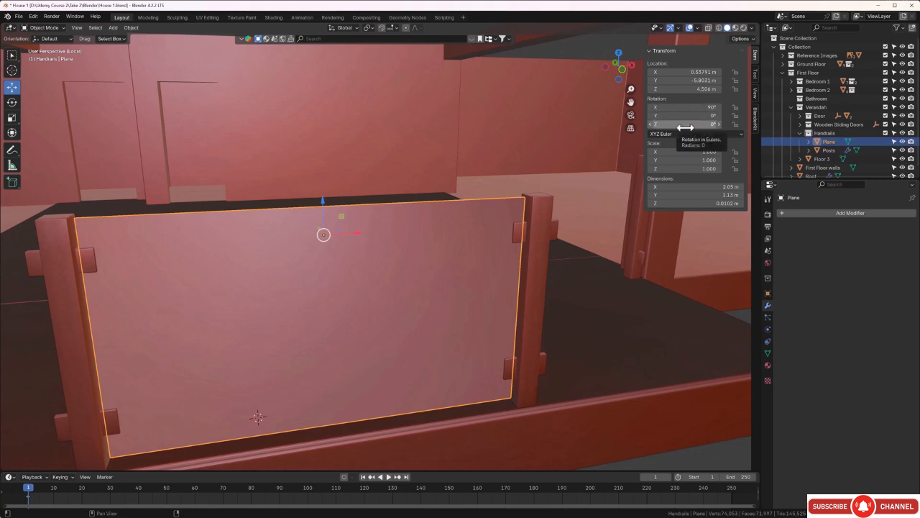
Step: Apply the panel's rotation and scale, and add a Bevel modifier to it
key(ctrl+a)
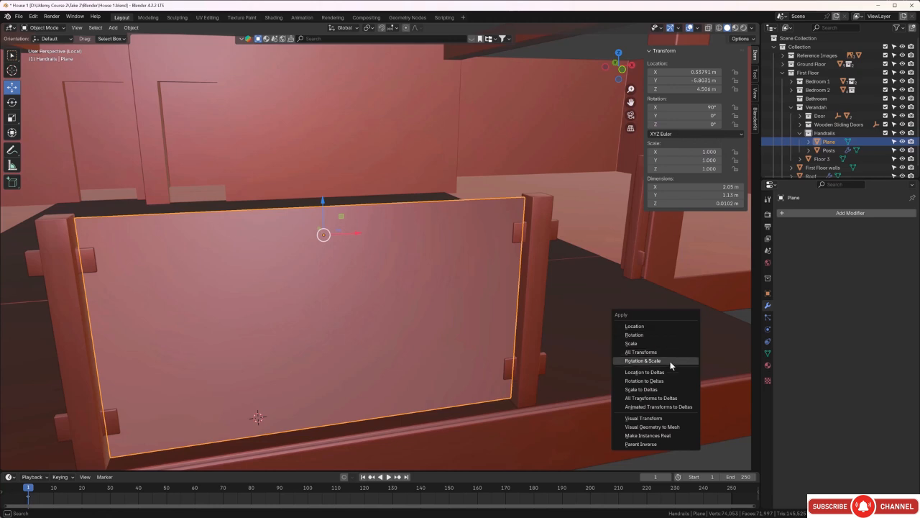
click(670, 360)
middle_drag(552, 334, 420, 280)
scroll(421, 275, up, 4)
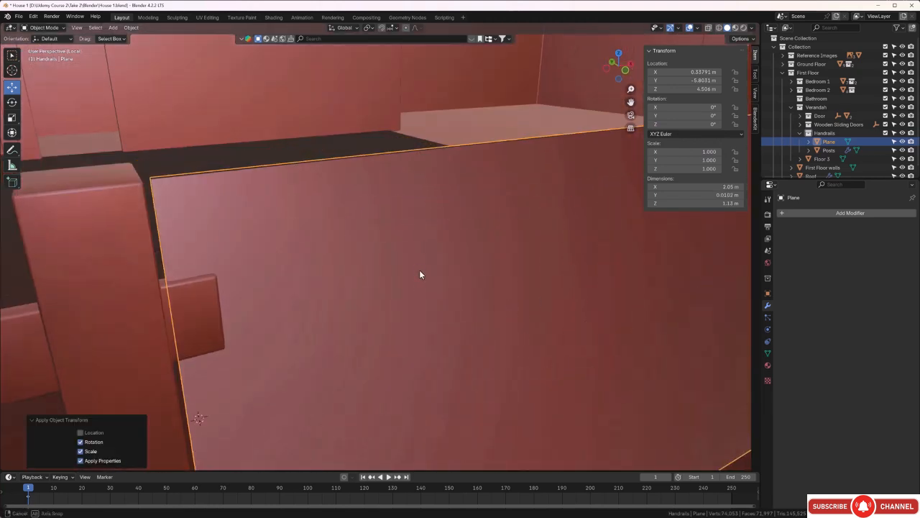
click(814, 212)
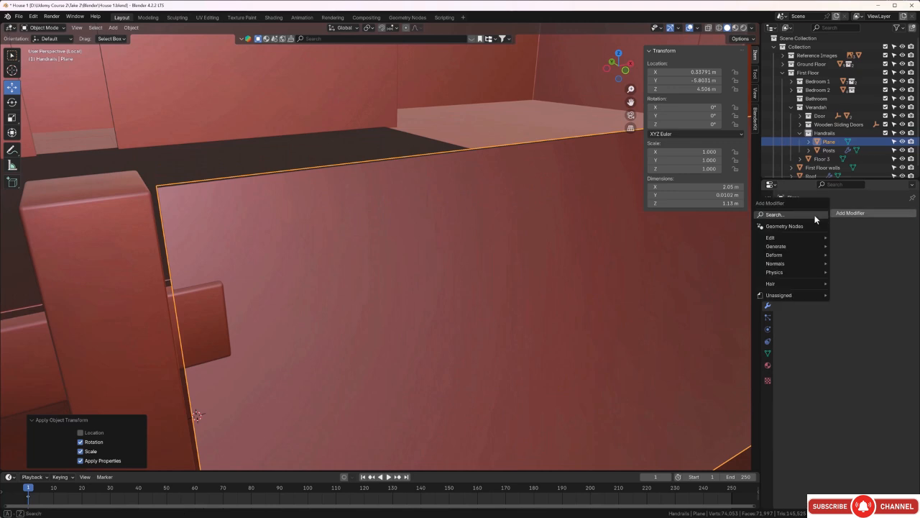
mouse_move(787, 249)
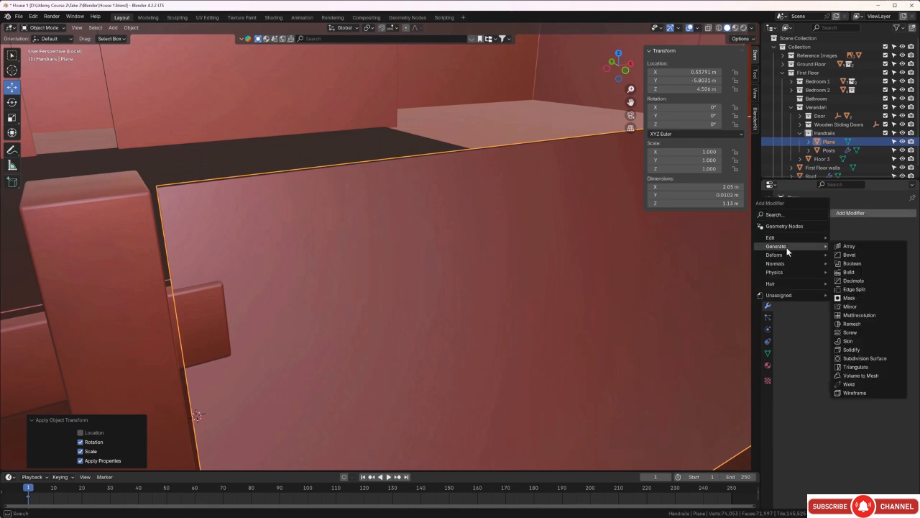
click(849, 255)
middle_drag(395, 225, 344, 232)
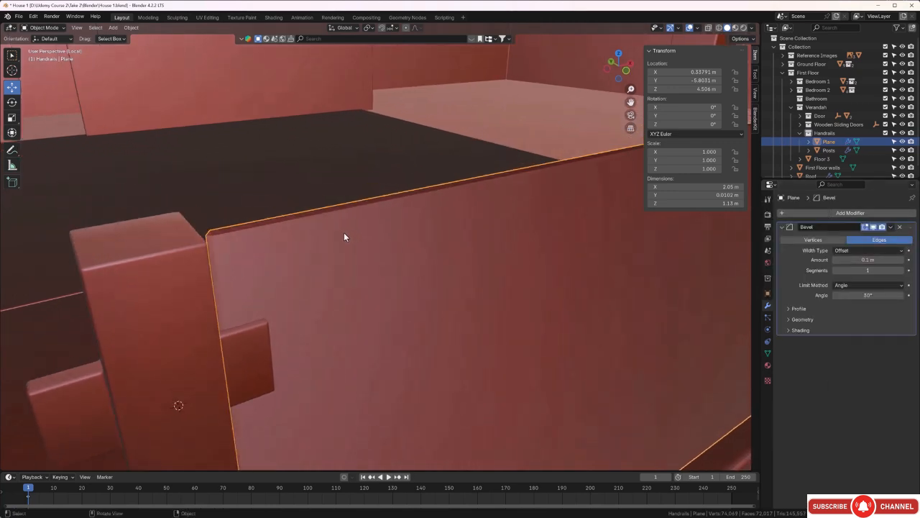
Step: Set the panel's bevel amount to 0.001 m and inspect its upper corner
click(861, 260)
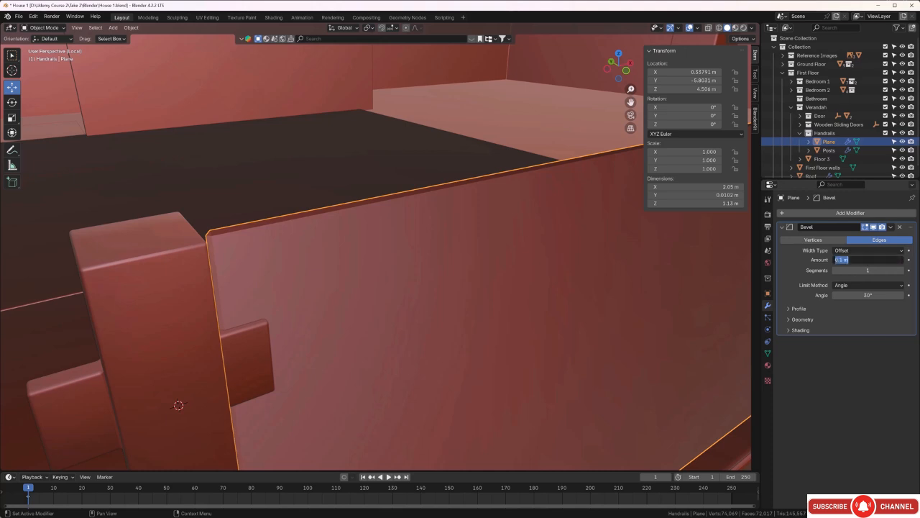
click(840, 261)
text(00)
key(Return)
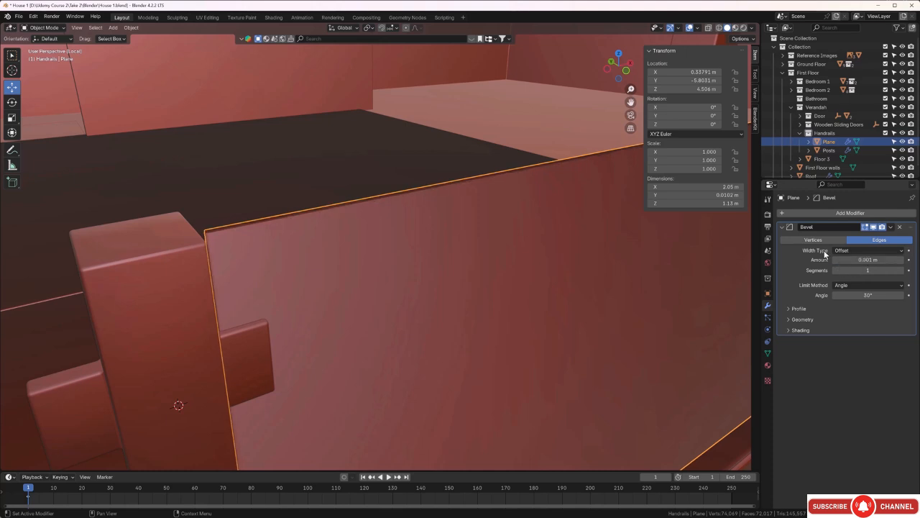
scroll(294, 213, up, 3)
scroll(296, 212, down, 2)
middle_drag(295, 212, 300, 217)
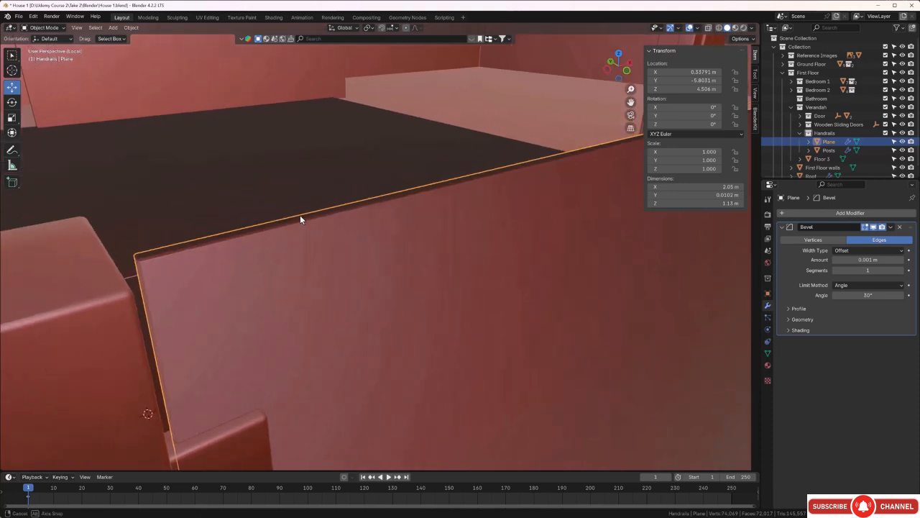
Step: Set the panel's bevel amount to 0.003 m and its segments to 4
click(859, 260)
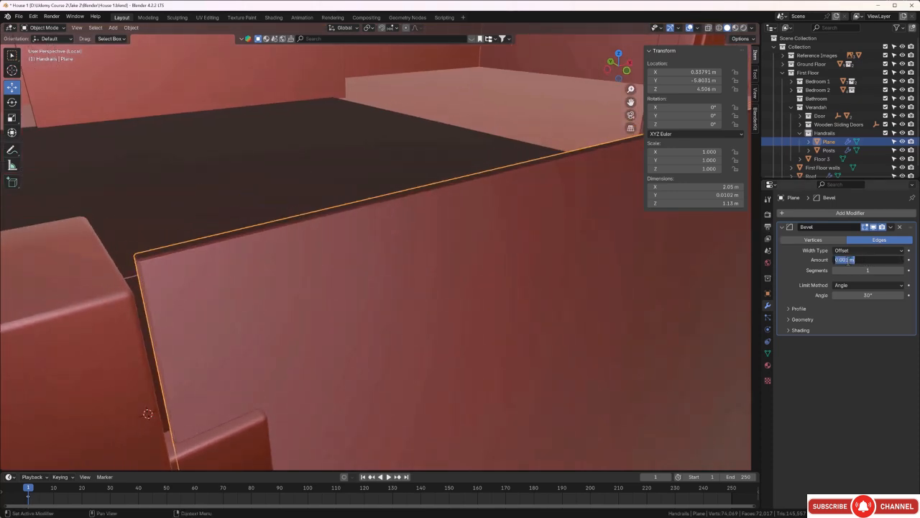
click(848, 260)
key(Return)
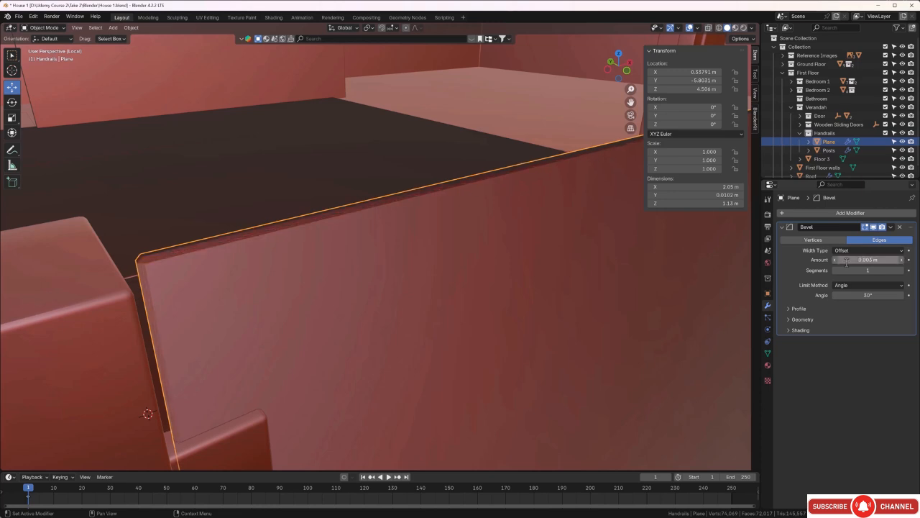
click(902, 271)
click(902, 271)
click(902, 271)
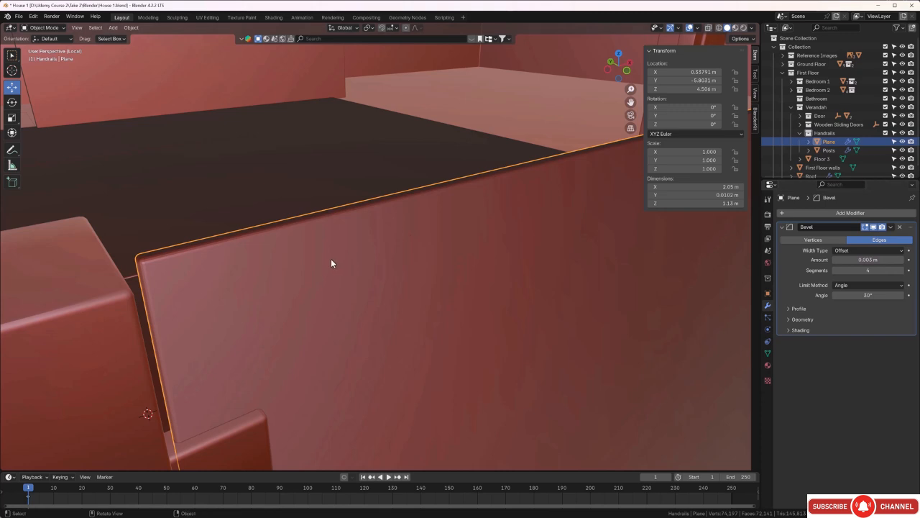
Step: Apply the Bevel modifier, give the panel Shade Auto Smooth, and deselect it
scroll(330, 259, down, 5)
middle_drag(376, 272, 363, 266)
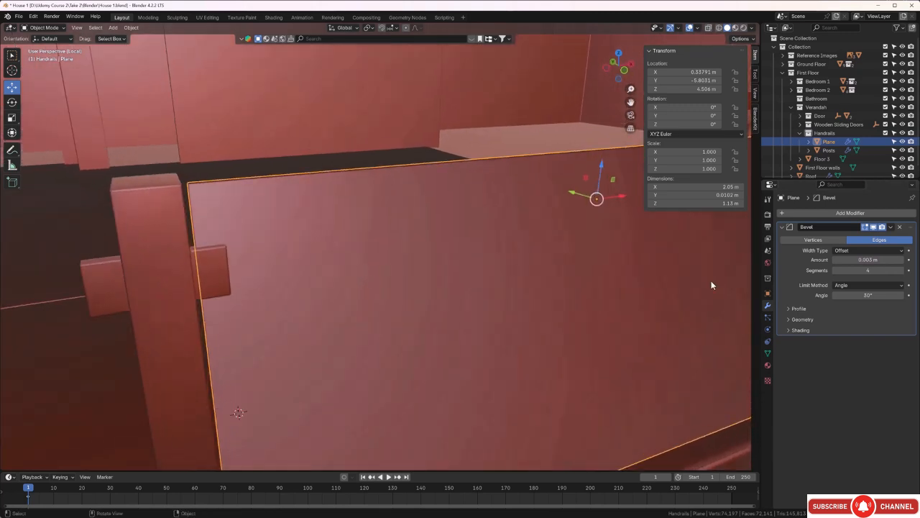
click(891, 228)
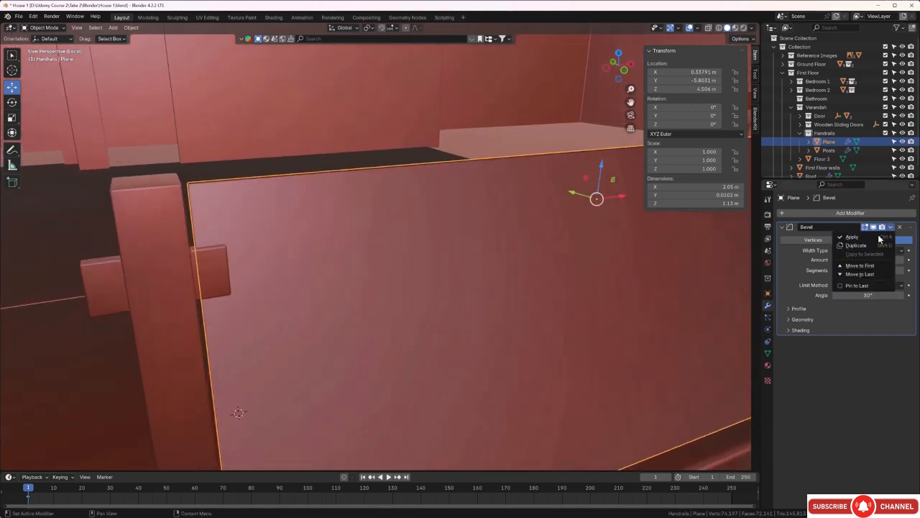
click(866, 238)
right_click(375, 285)
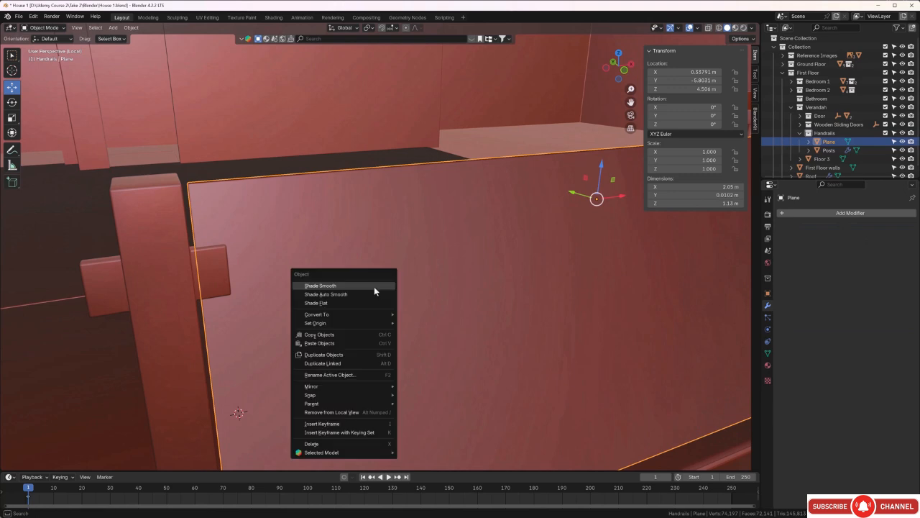
click(365, 293)
scroll(362, 286, down, 4)
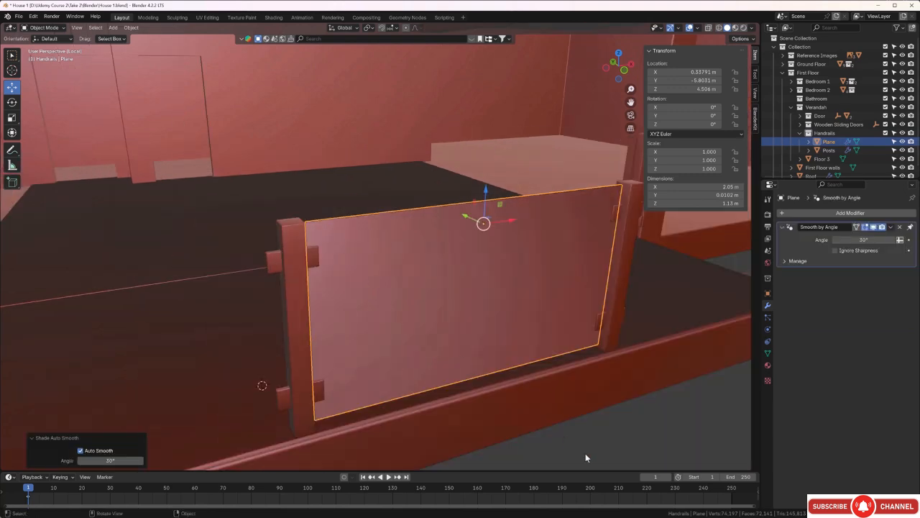
click(584, 446)
middle_drag(584, 446, 443, 300)
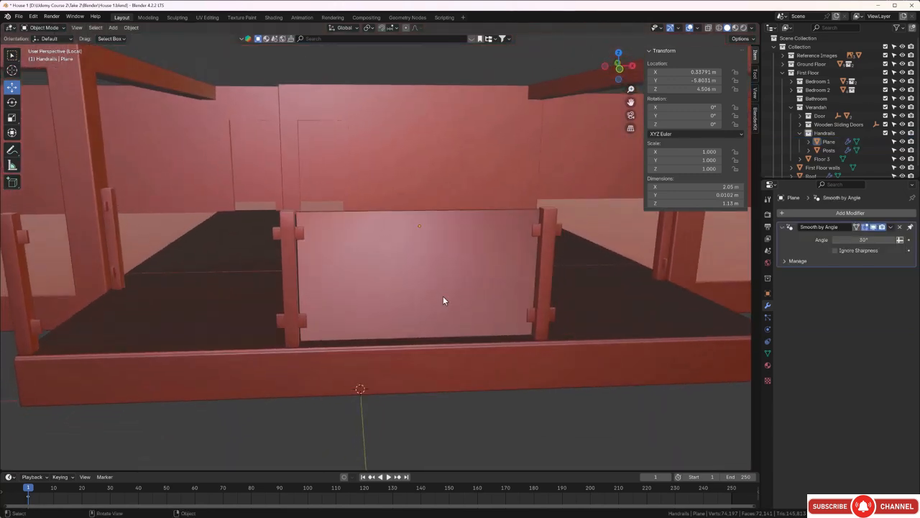
Step: In front view, duplicate the middle panel about 2.19 m along +X to fill the gap beside the corner post
click(442, 301)
key(KP_1)
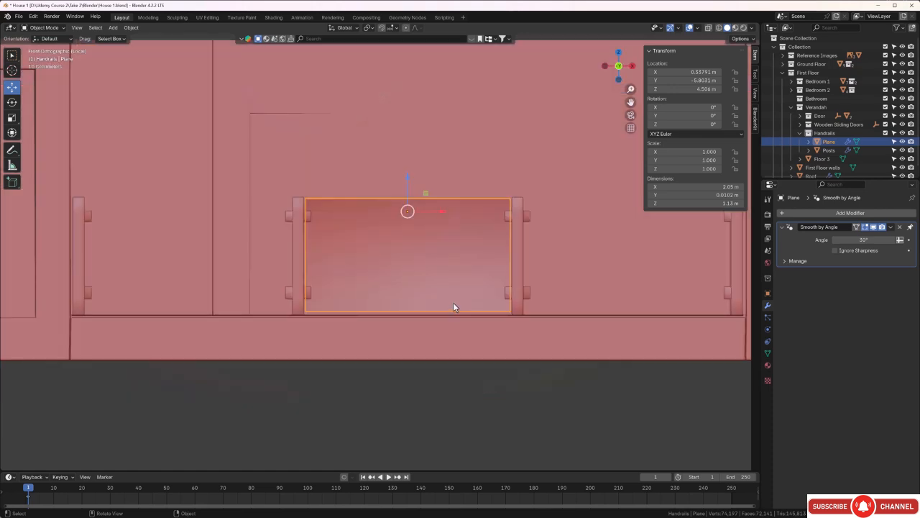
scroll(454, 306, down, 1)
shift+middle_drag(469, 286, 403, 329)
scroll(384, 299, up, 1)
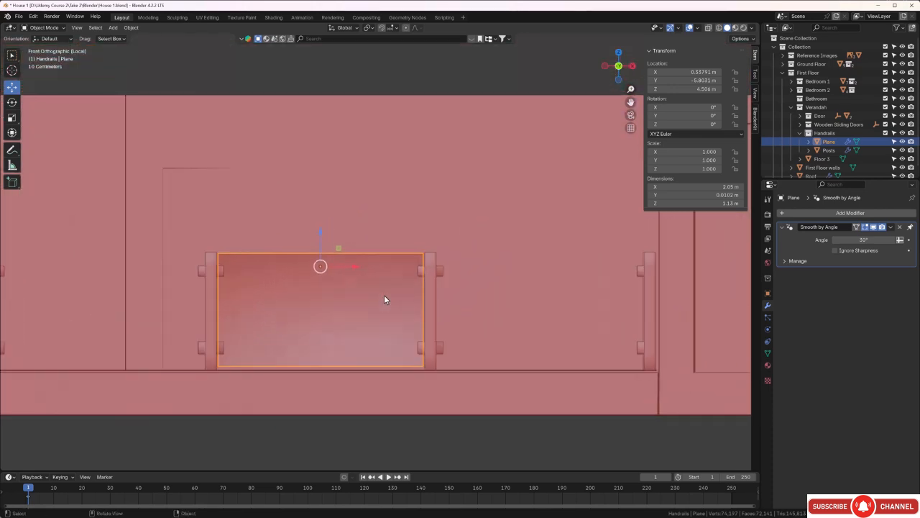
key(shift+d)
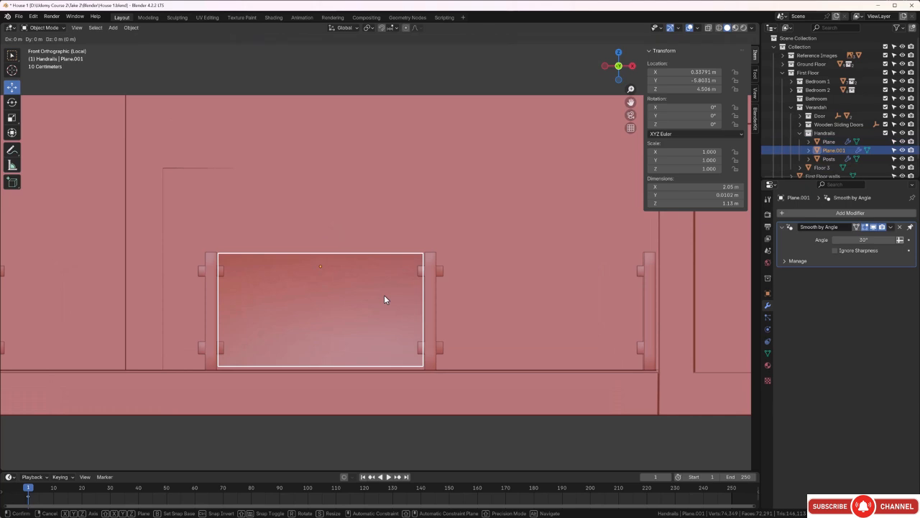
key(x)
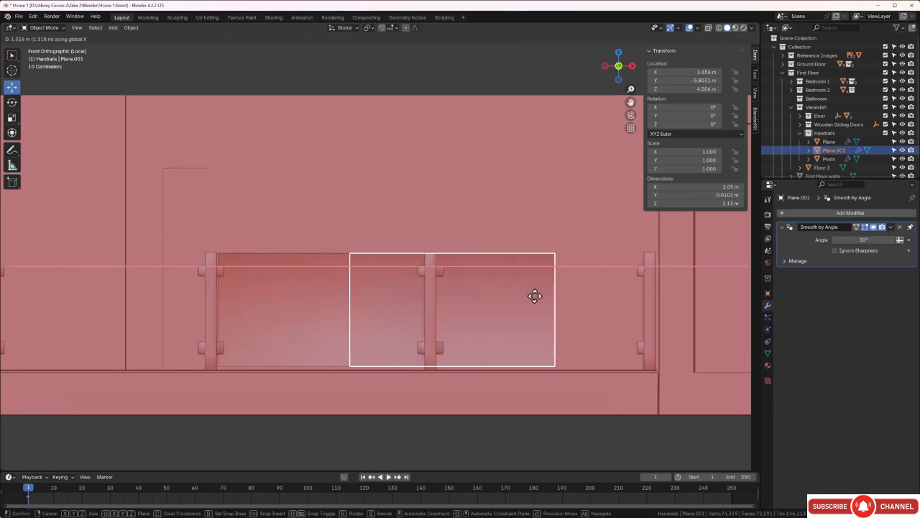
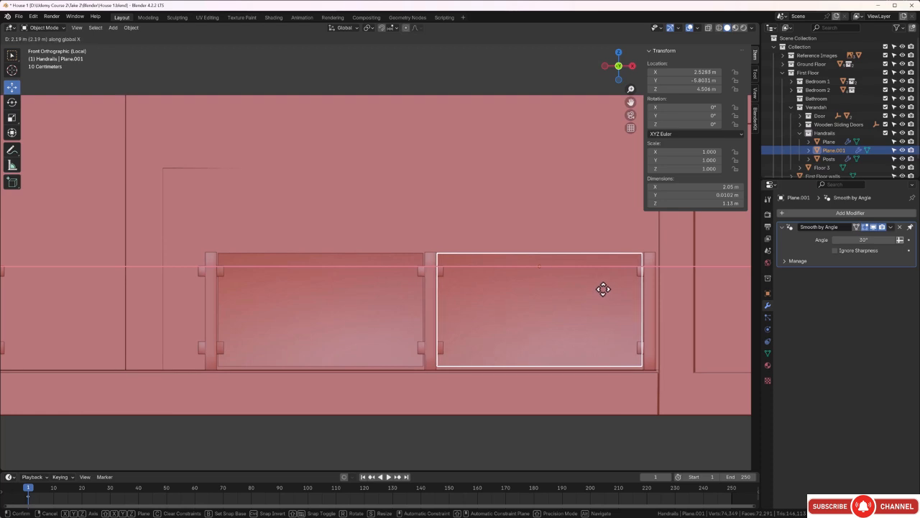
click(603, 289)
Step: Duplicate the new panel about 4.38 m along -X to fill the remaining front gap
scroll(592, 295, down, 1)
shift+middle_drag(592, 297, 637, 312)
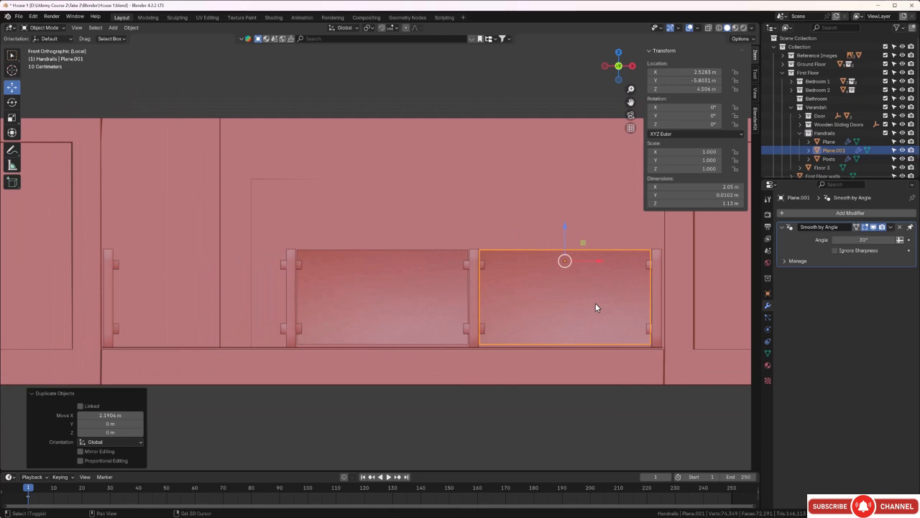
key(shift+d)
key(x)
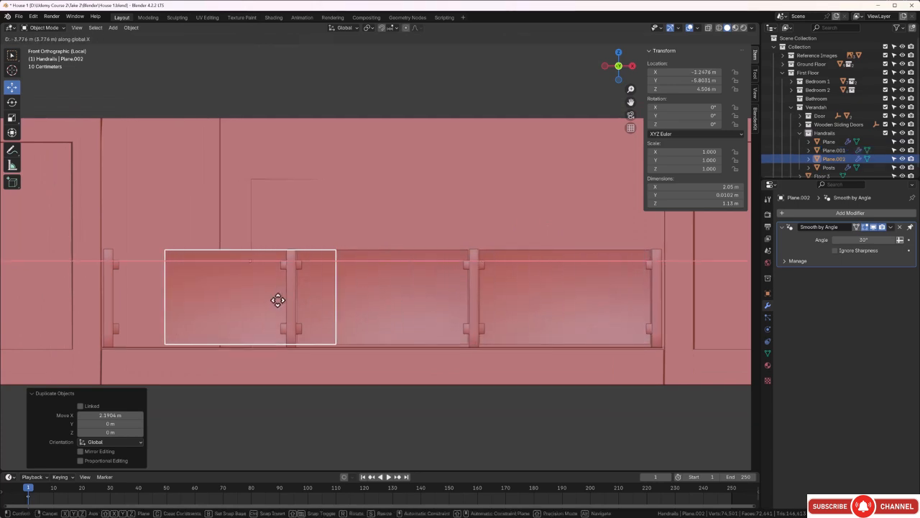
click(230, 299)
scroll(322, 314, down, 3)
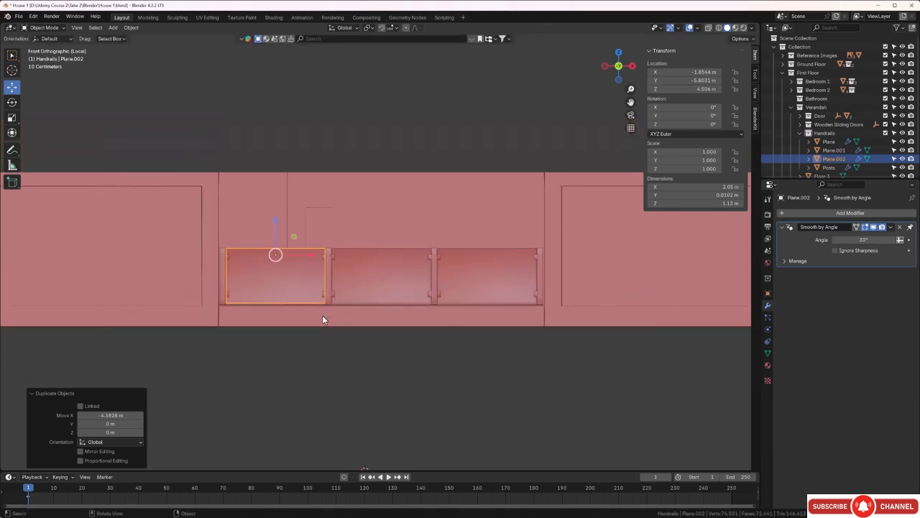
Step: In top view, duplicate the -X front panel about 0.90 m along Y and rotate the copy 90° about Z
key(KP_7)
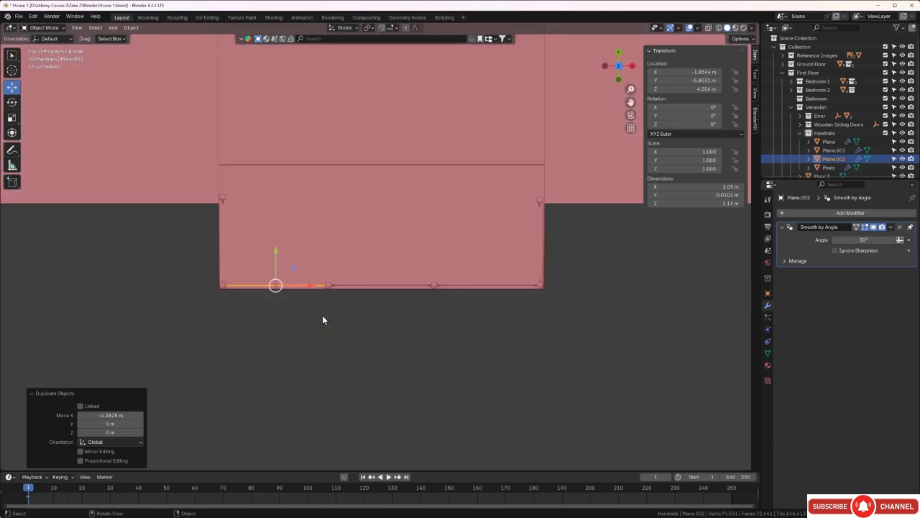
key(shift+d)
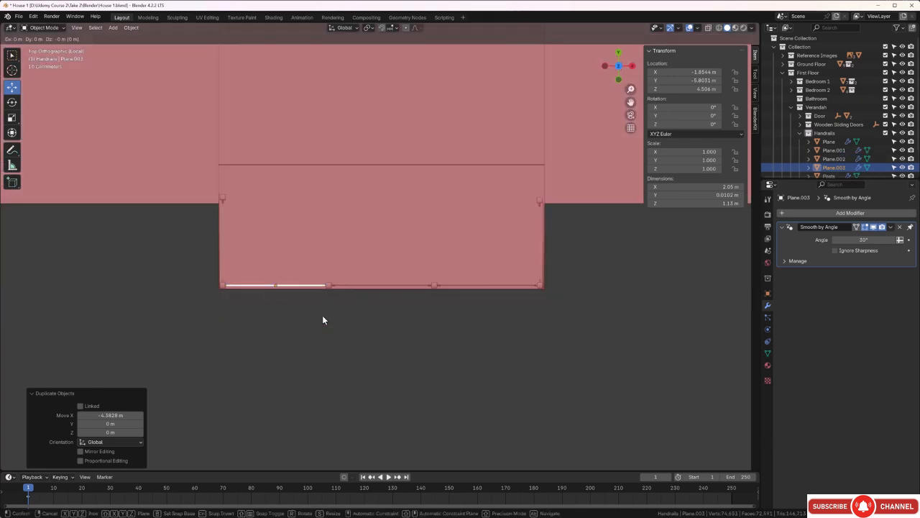
key(y)
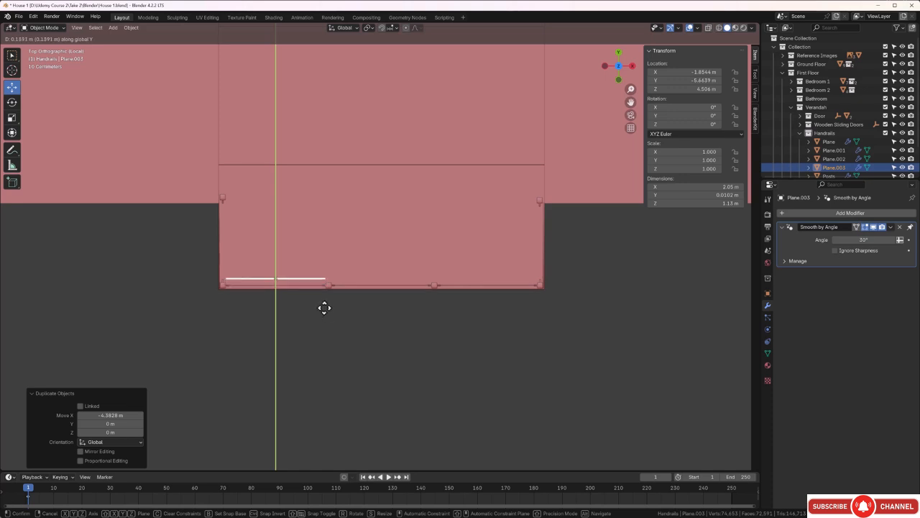
click(327, 274)
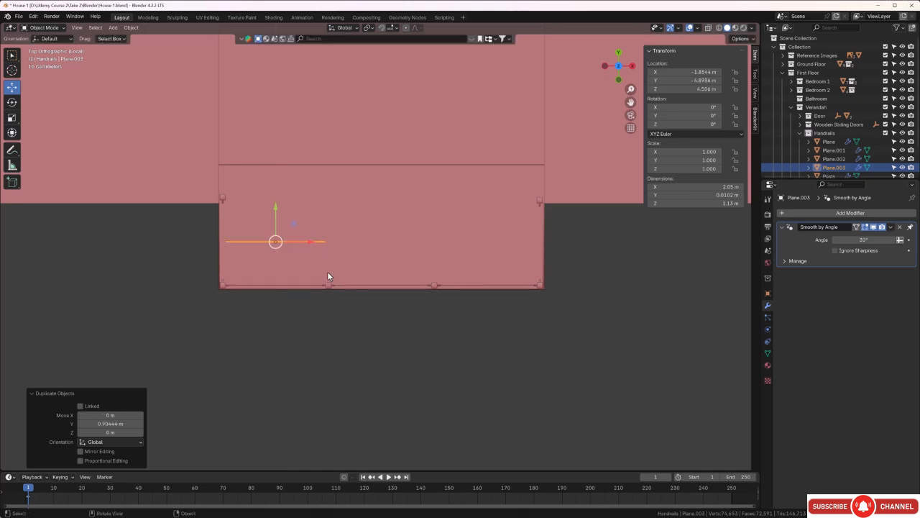
key(r)
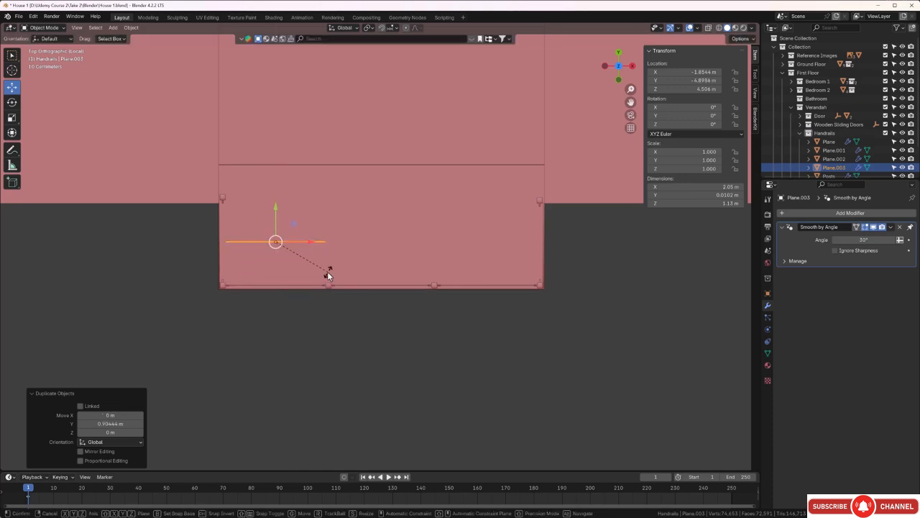
text(z90)
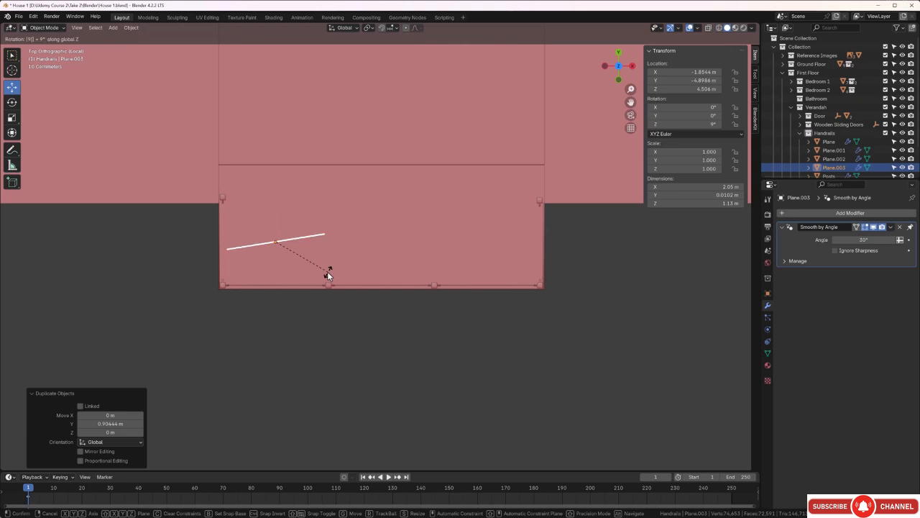
key(Return)
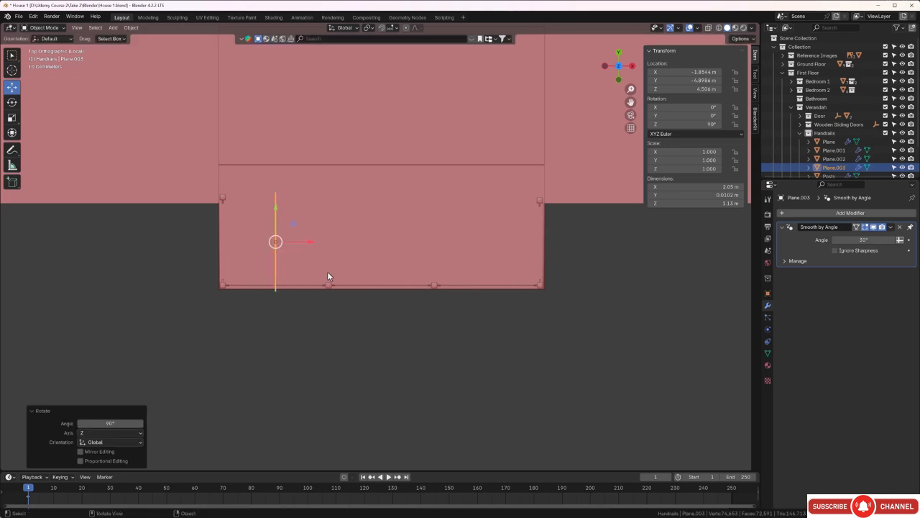
Step: Move the rotated panel about 1.10 m along -X onto the side post line and about 0.19 m along Y to clear the corner post
drag(312, 240, 256, 243)
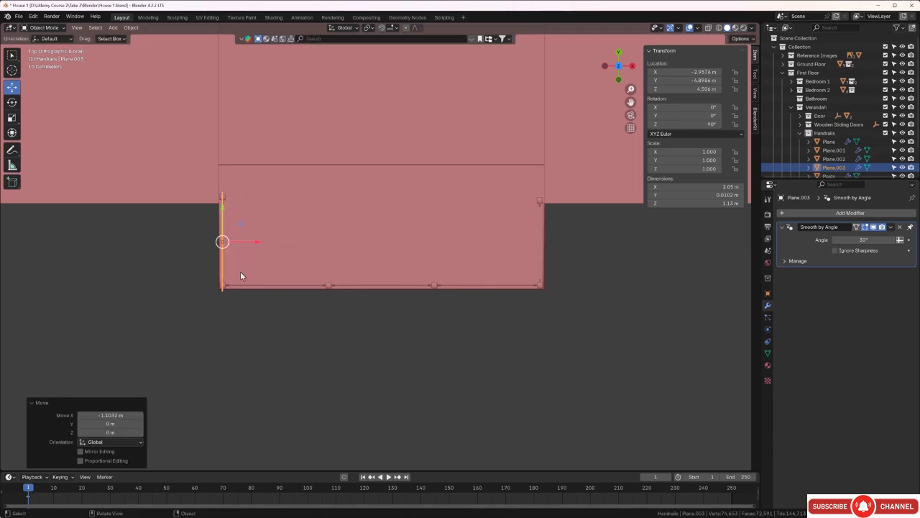
scroll(240, 272, up, 3)
shift+middle_drag(219, 290, 409, 199)
scroll(278, 216, up, 2)
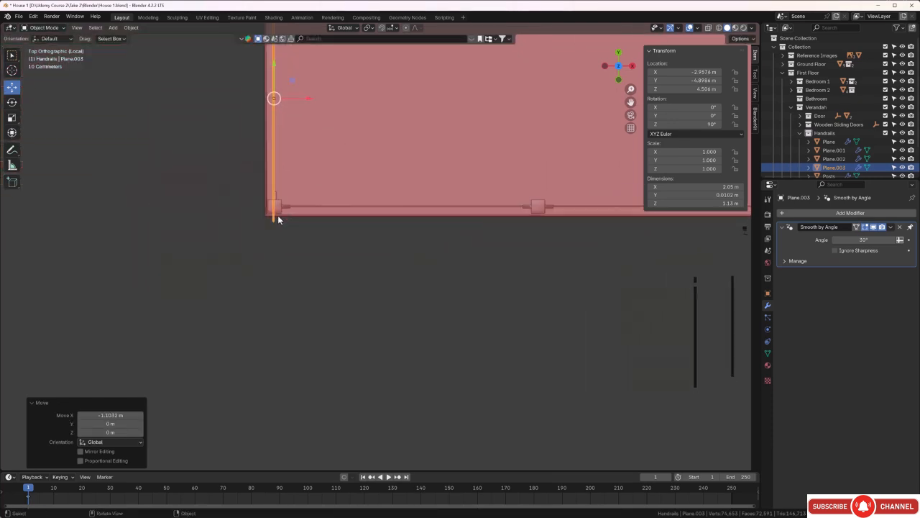
scroll(299, 174, up, 2)
shift+middle_drag(288, 147, 420, 310)
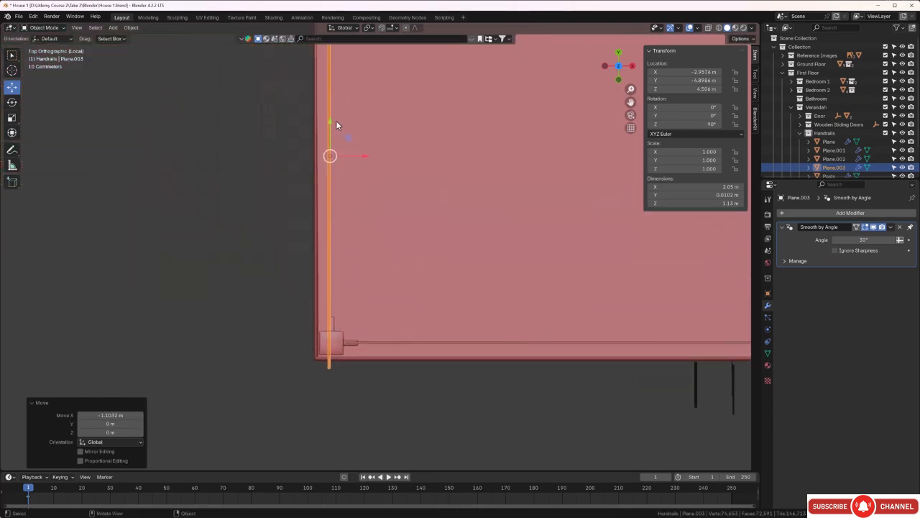
drag(329, 119, 344, 82)
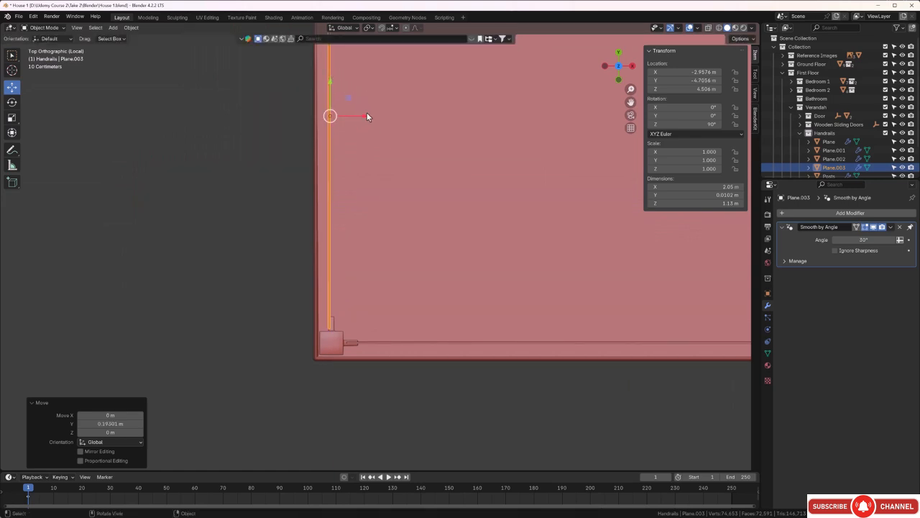
Step: Nudge the rotated side panel about 0.012 m along +X and 0.003 m along +Y to centre it in the corner post's bracket
drag(366, 116, 367, 116)
scroll(326, 343, up, 3)
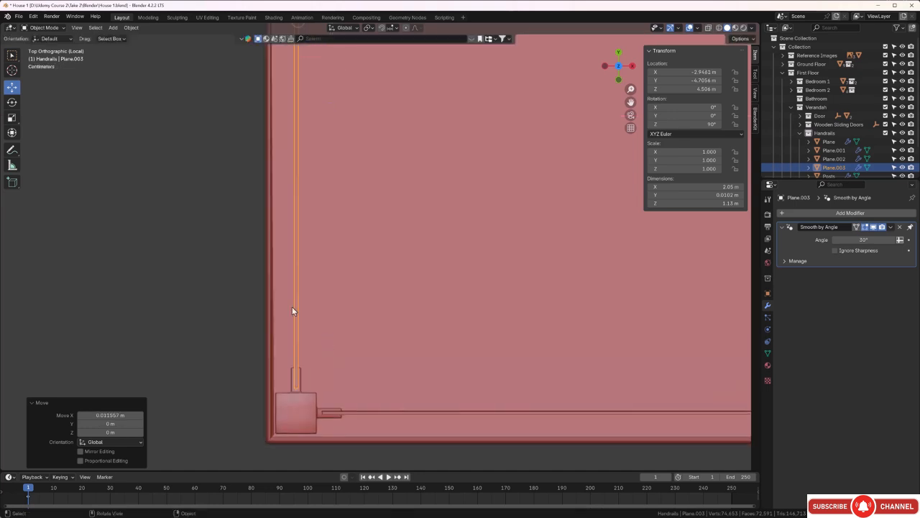
scroll(293, 121, down, 2)
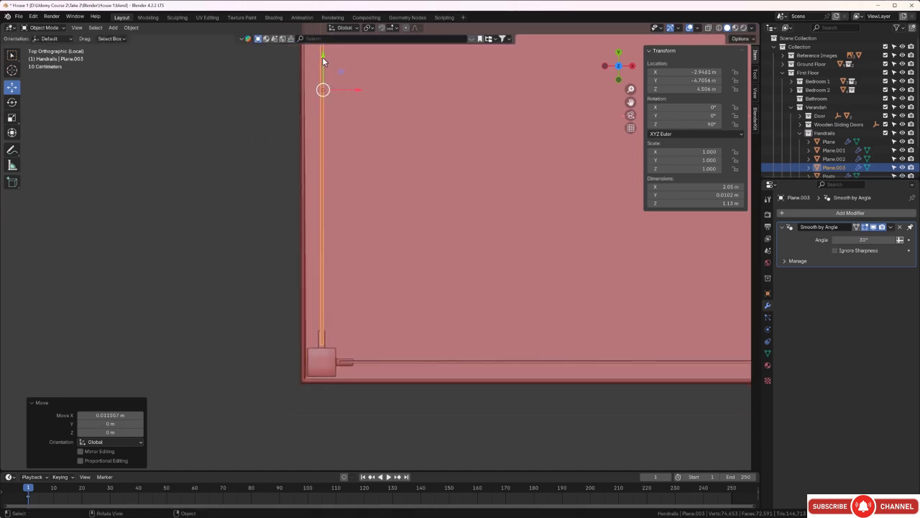
drag(322, 56, 322, 54)
scroll(324, 242, down, 2)
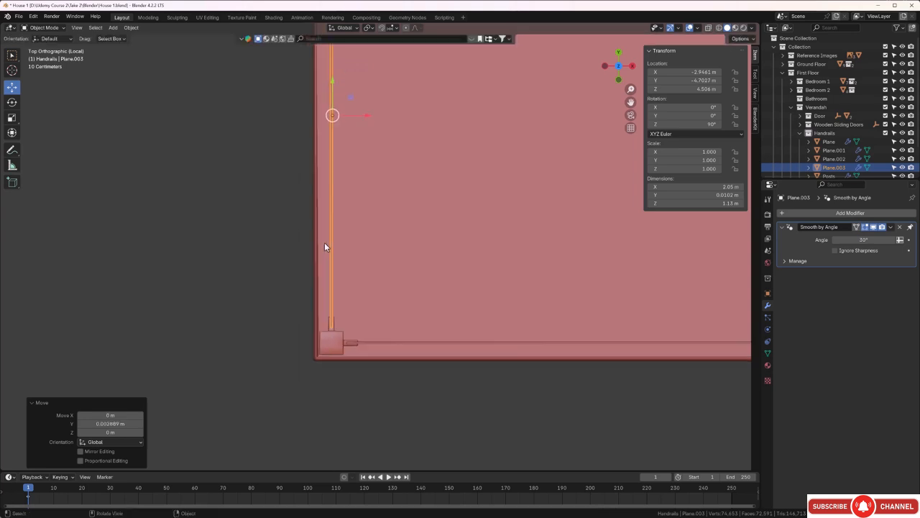
shift+middle_drag(370, 181, 358, 296)
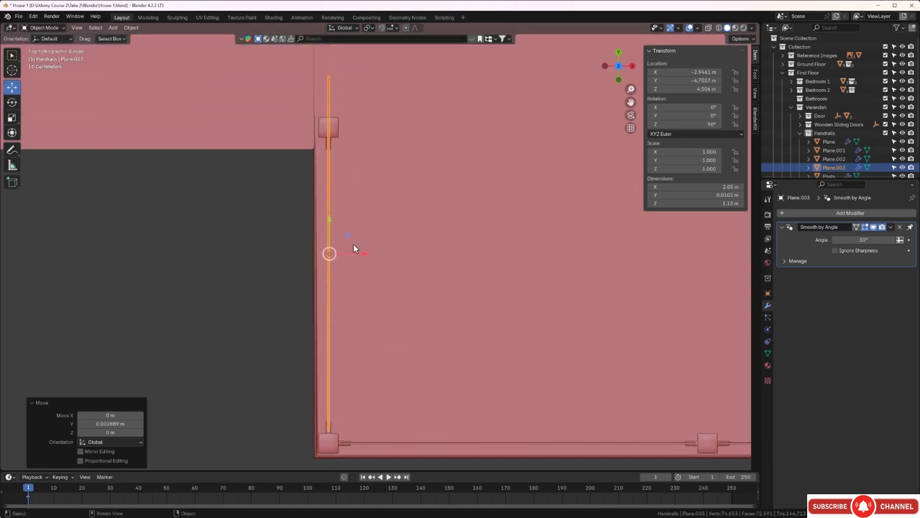
Step: In wireframe edit mode, shorten the side panel by moving its +Y end about 0.37 m along -Y into the rear post's bracket
key(Tab)
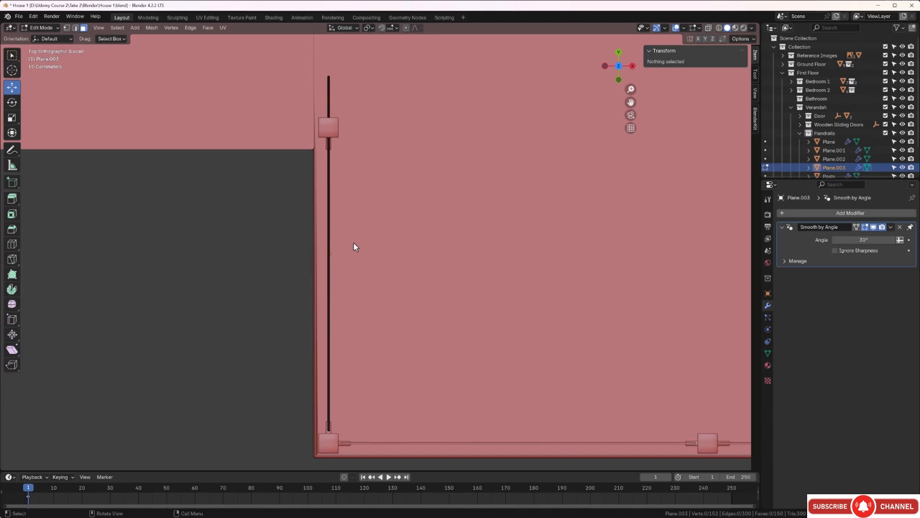
key(z)
click(295, 243)
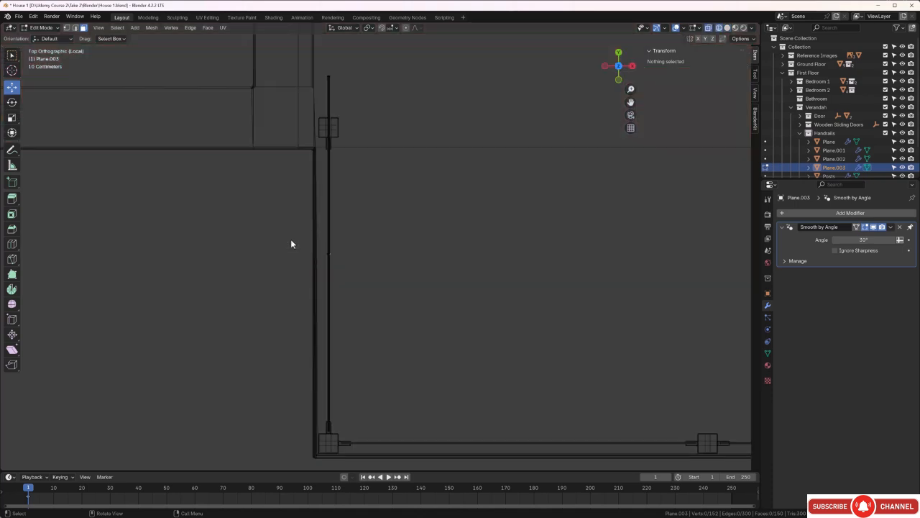
scroll(374, 248, up, 2)
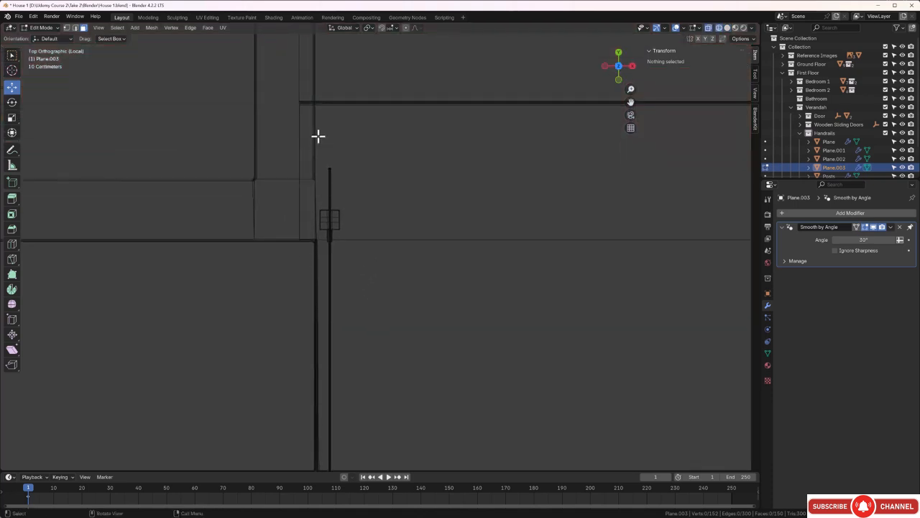
scroll(315, 138, up, 1)
drag(287, 103, 304, 121)
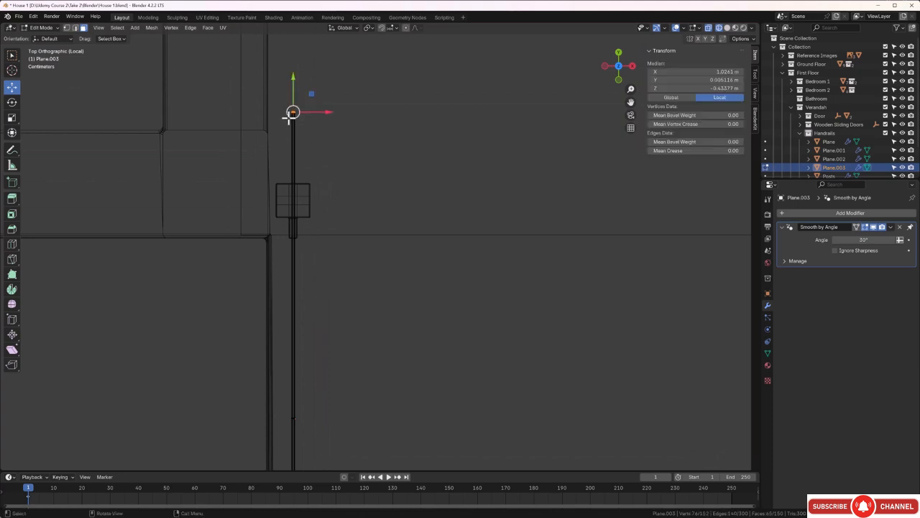
drag(294, 79, 301, 192)
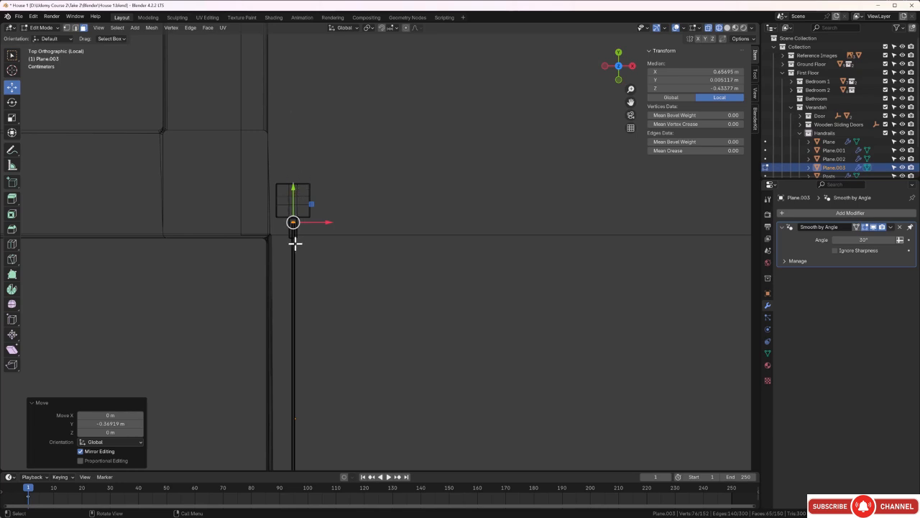
scroll(306, 253, up, 2)
scroll(302, 249, up, 2)
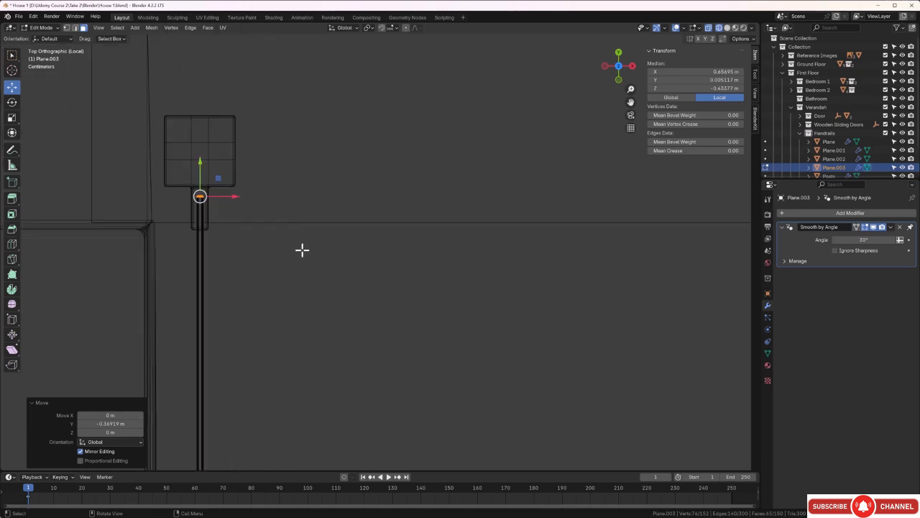
scroll(302, 248, down, 3)
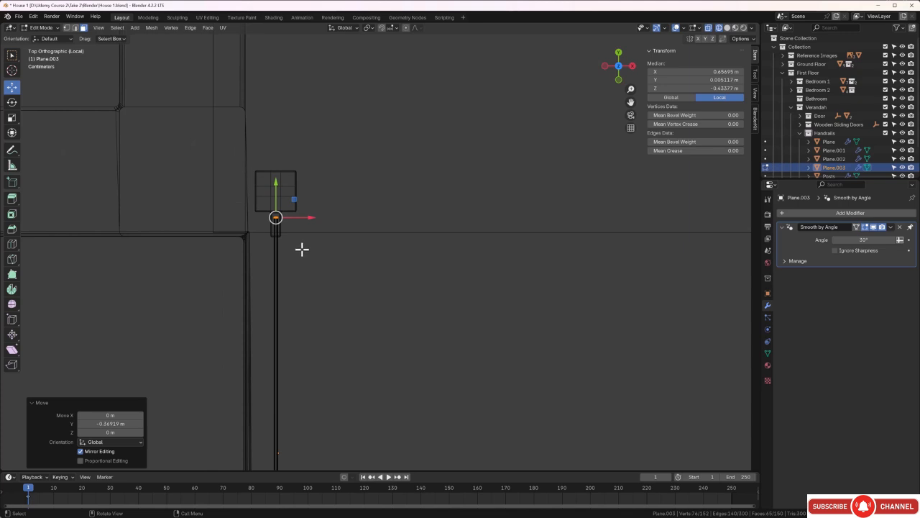
key(z)
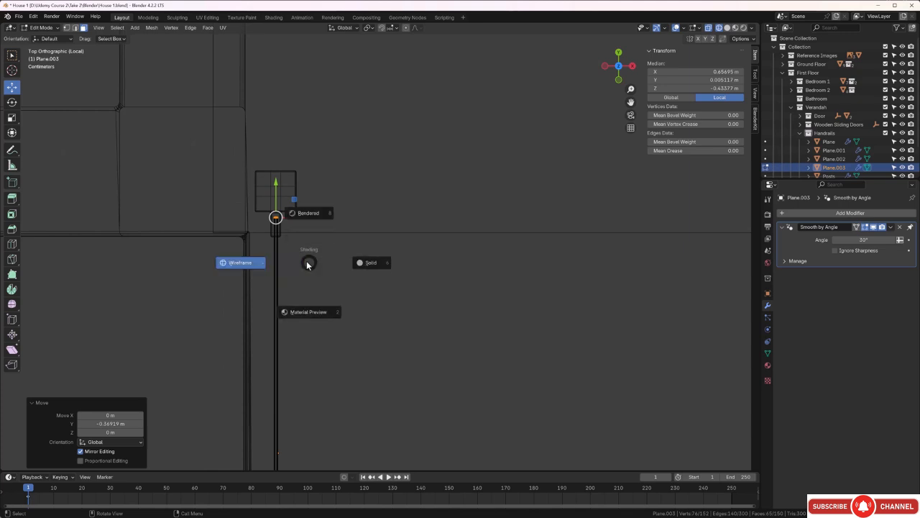
click(373, 264)
scroll(352, 266, down, 3)
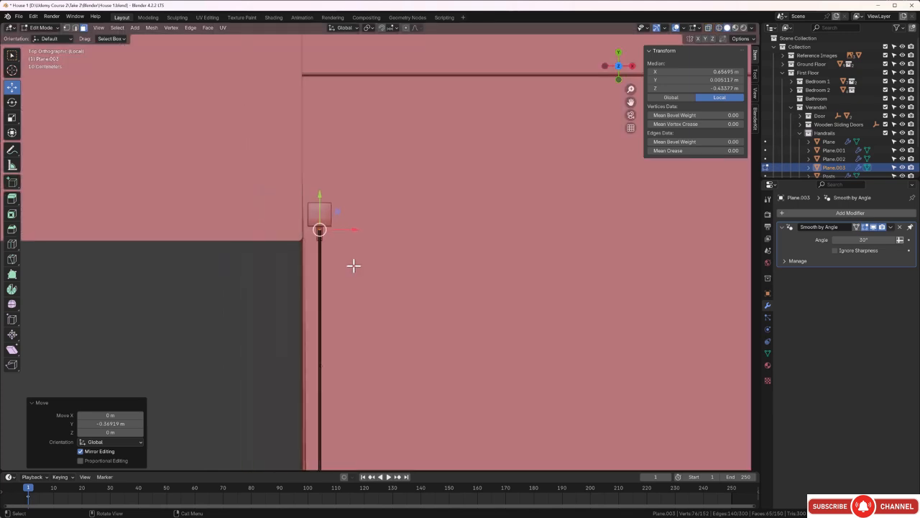
key(Tab)
scroll(352, 270, down, 4)
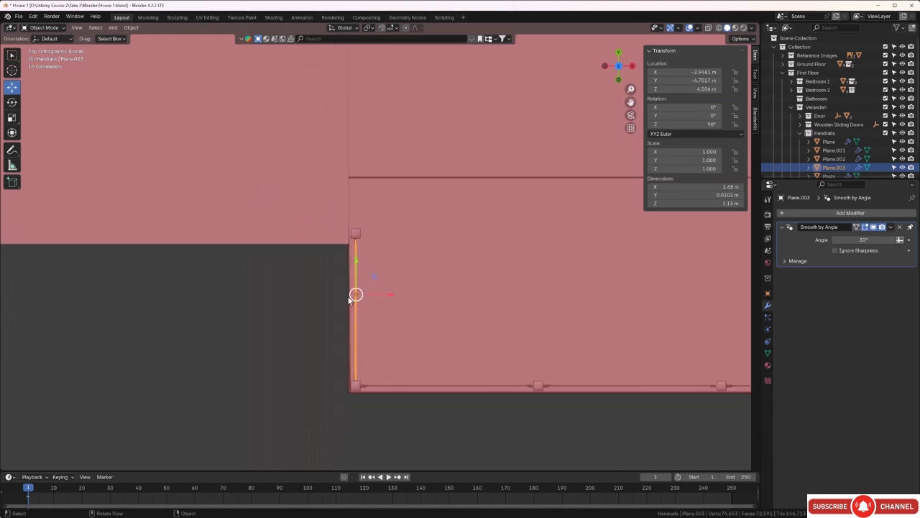
Step: Duplicate the shortened side panel about 6.57 m along +X onto the opposite side post line
shift+middle_drag(348, 305, 205, 272)
scroll(350, 277, down, 2)
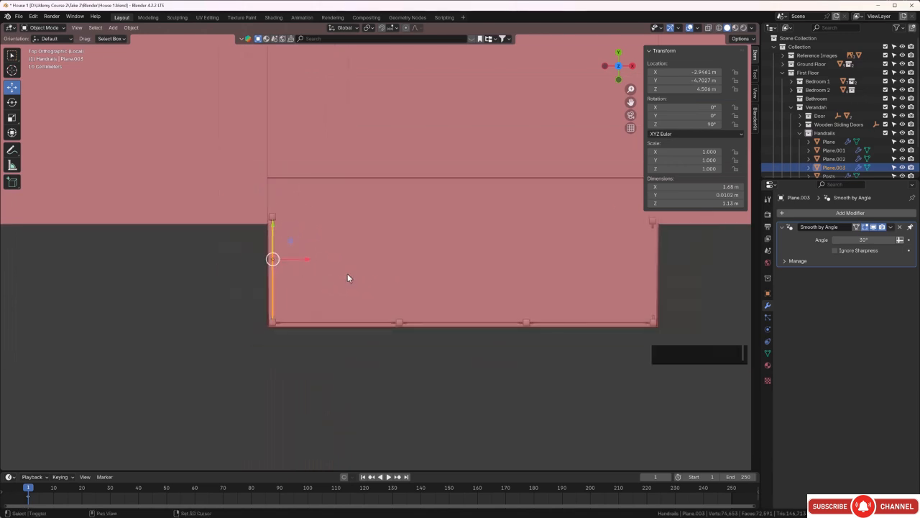
shift+middle_drag(349, 278, 249, 279)
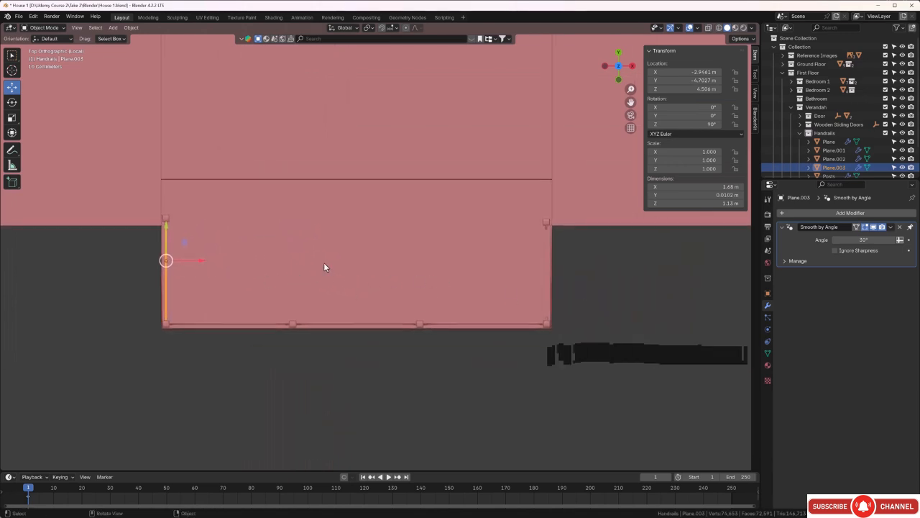
key(shift+d)
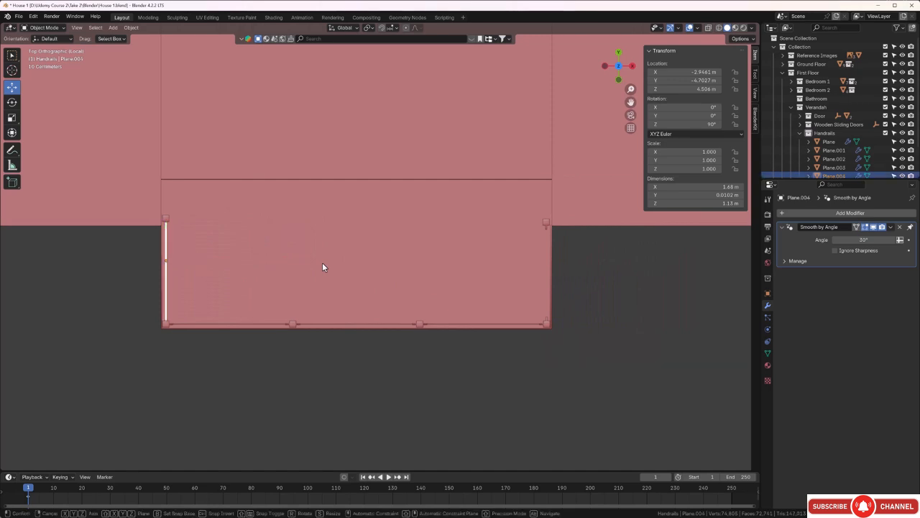
key(x)
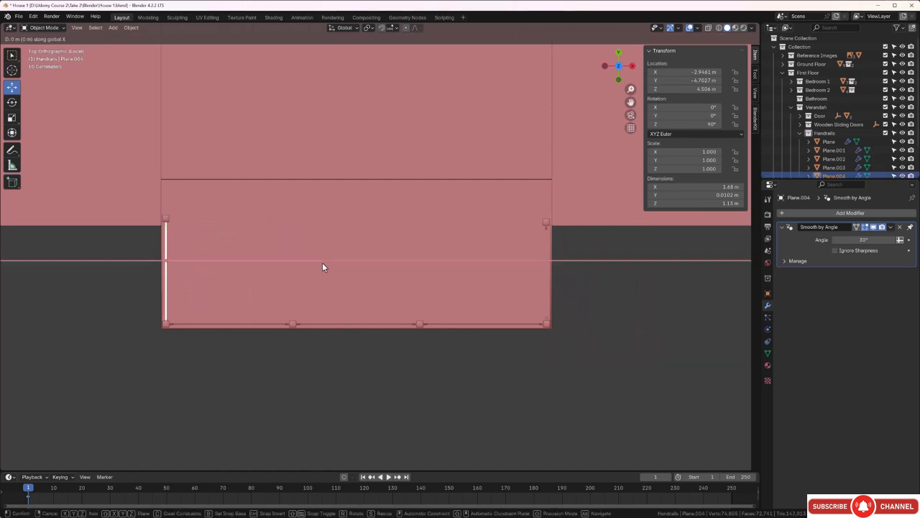
click(662, 279)
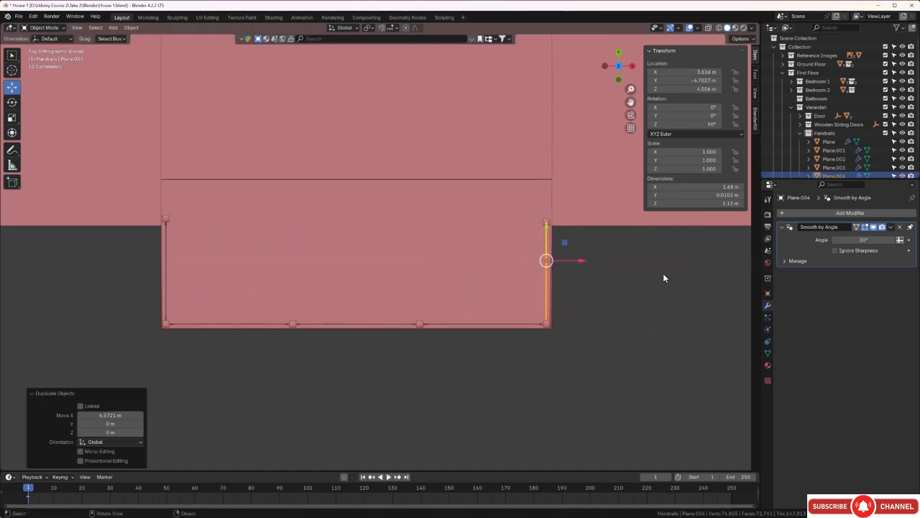
Step: Move the duplicated side panel about 0.013 m along +X to align it with the front corner post's bracket
scroll(566, 302, up, 2)
shift+middle_drag(567, 302, 410, 255)
scroll(484, 296, up, 4)
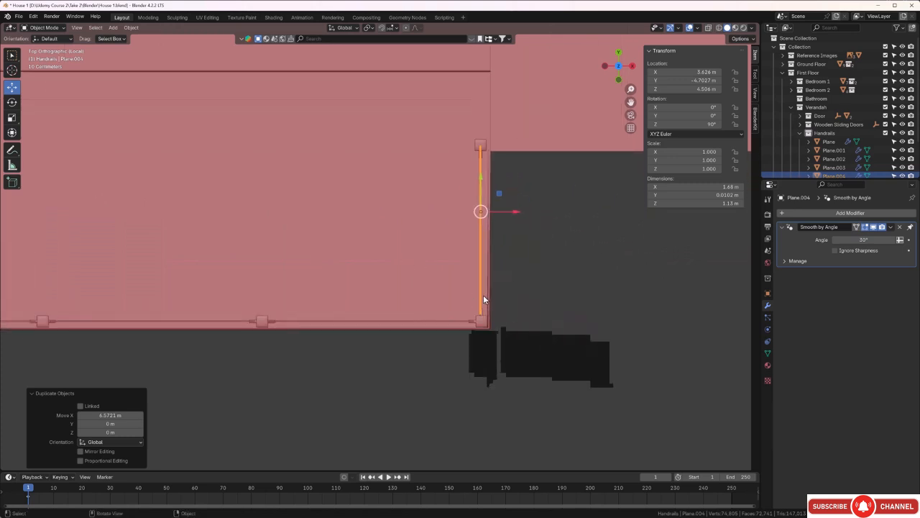
scroll(492, 296, up, 1)
shift+middle_drag(493, 296, 328, 298)
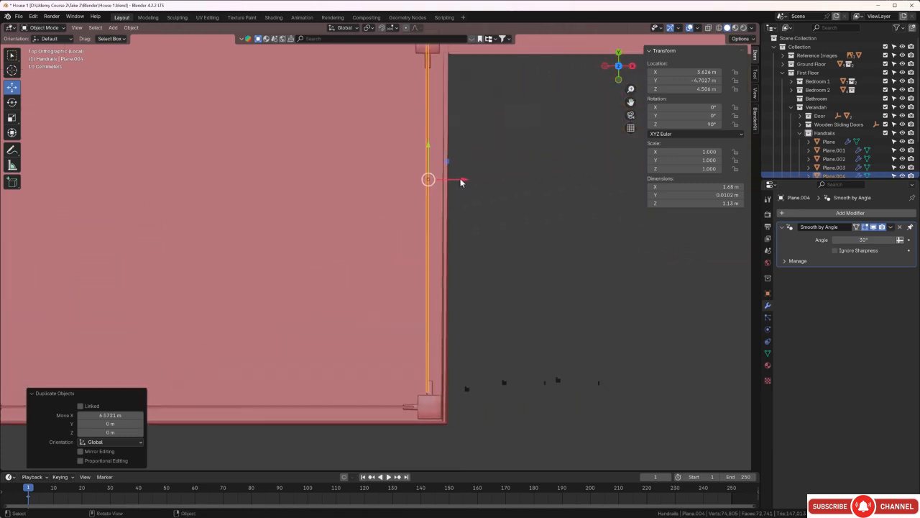
key(g)
key(x)
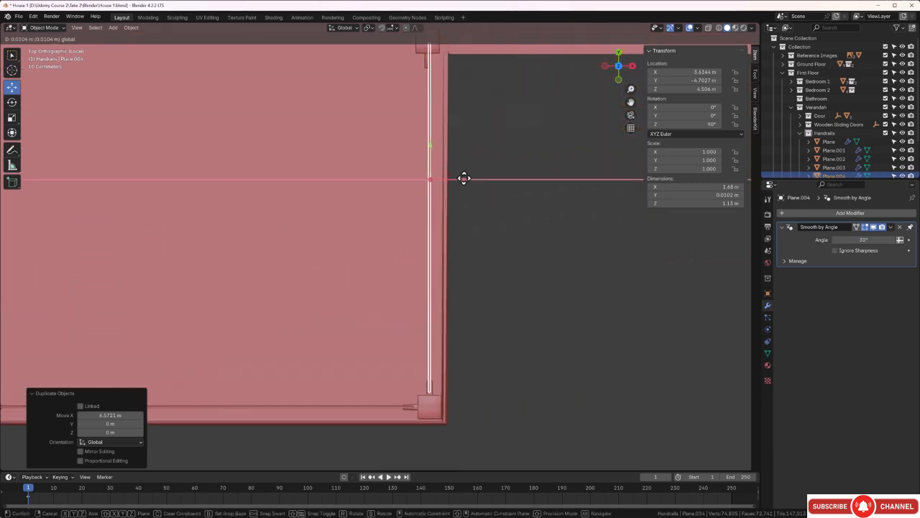
click(464, 179)
shift+middle_drag(494, 253, 480, 362)
scroll(392, 130, up, 3)
shift+middle_drag(411, 140, 389, 231)
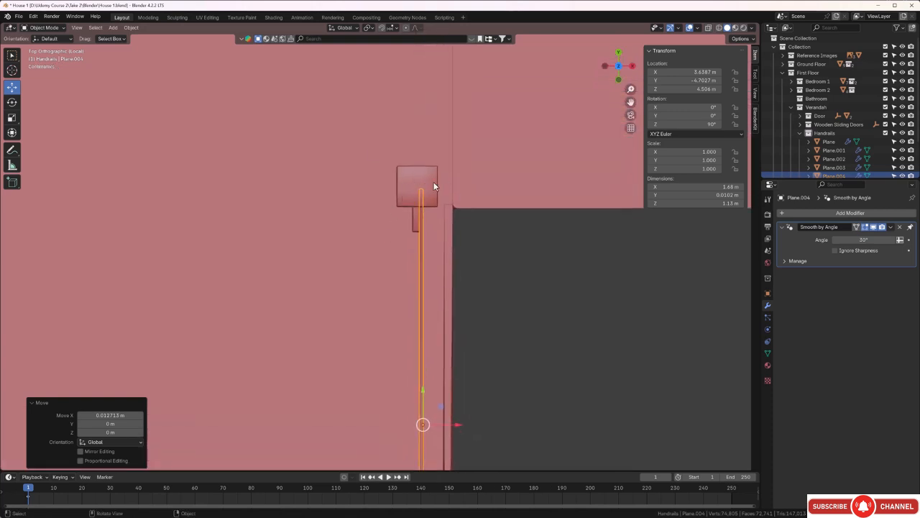
scroll(420, 182, down, 4)
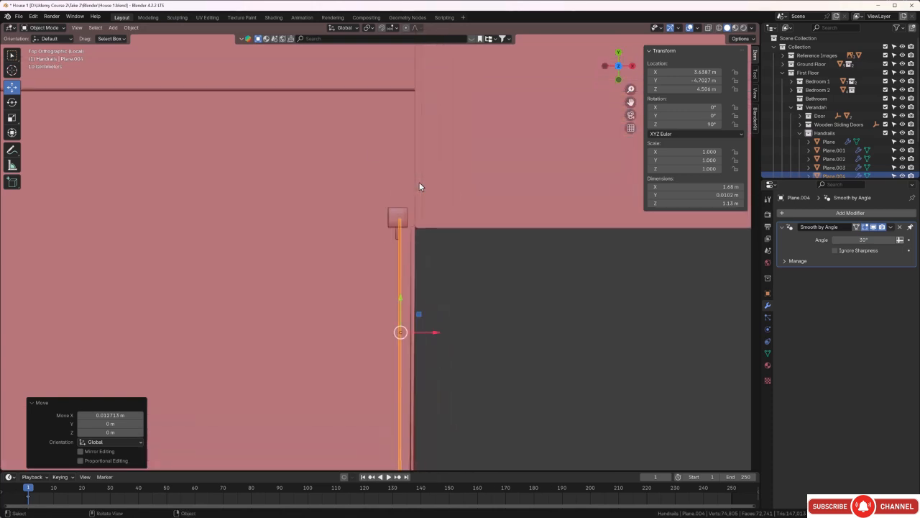
shift+middle_drag(464, 317, 469, 235)
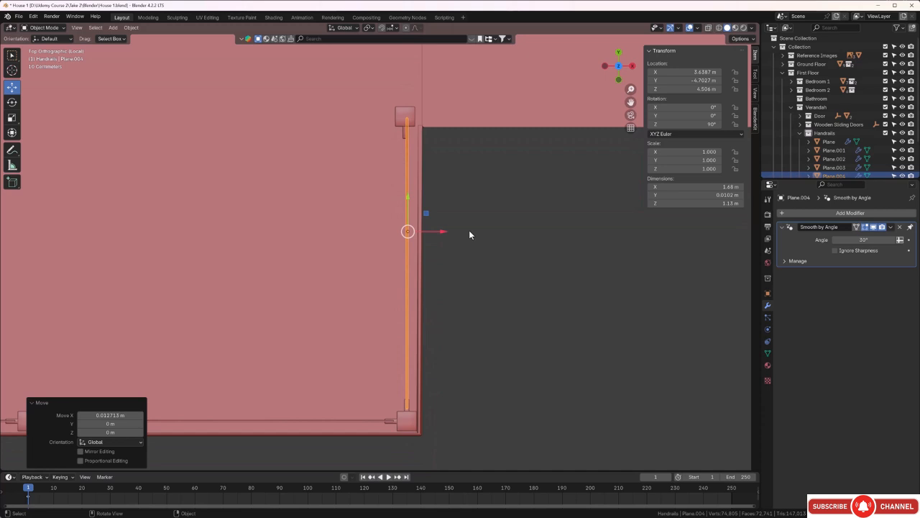
Step: In the posts mesh, select the +X side's rear post with its bracket and move it about 0.011 m along +X onto the panel line
click(483, 245)
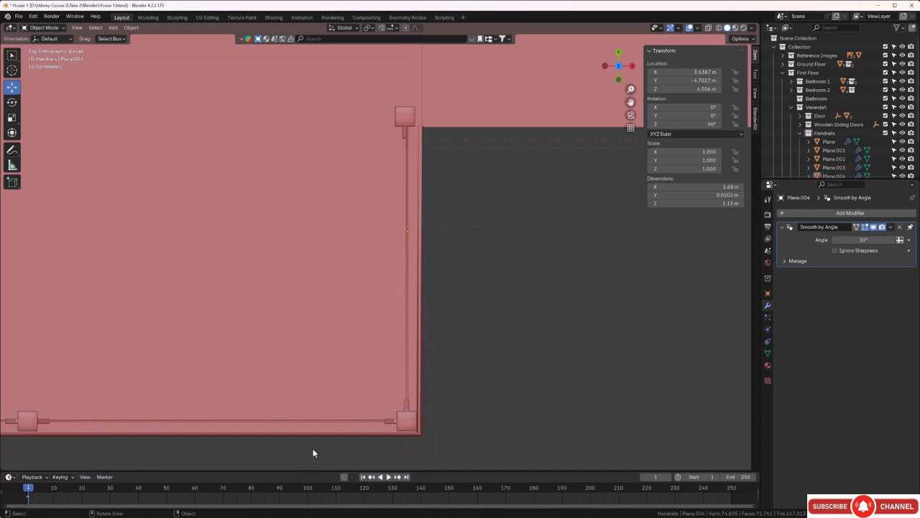
click(408, 428)
key(Tab)
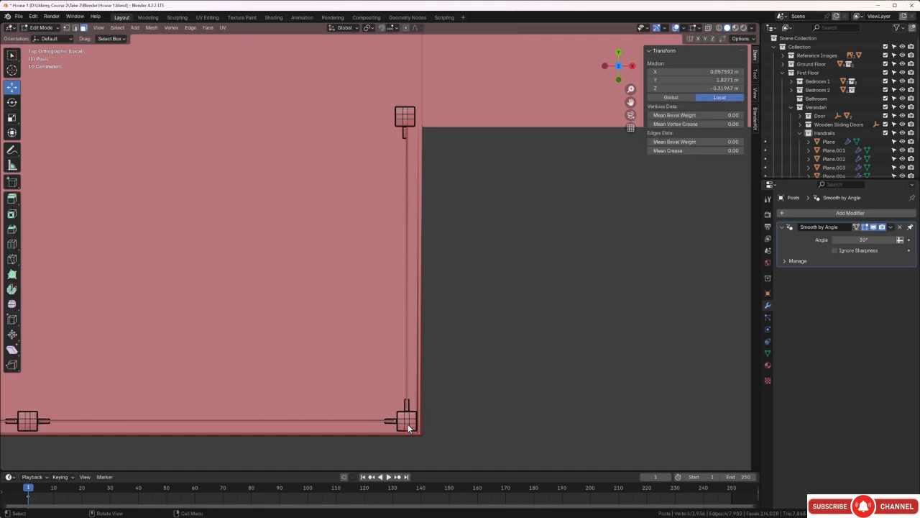
click(404, 115)
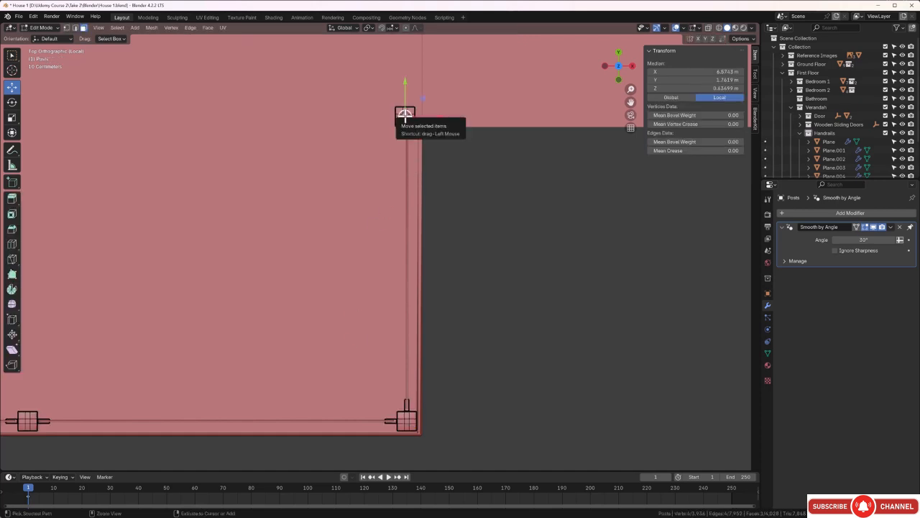
key(ctrl+KP_Add)
key(ctrl+KP_Add)
key(ctrl+KP_Add)
key(ctrl+KP_Add)
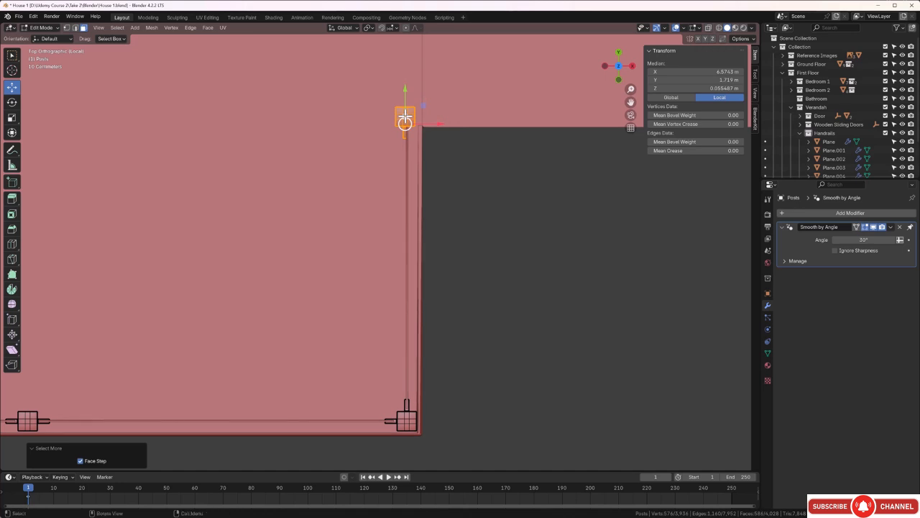
scroll(404, 115, up, 5)
scroll(388, 258, down, 2)
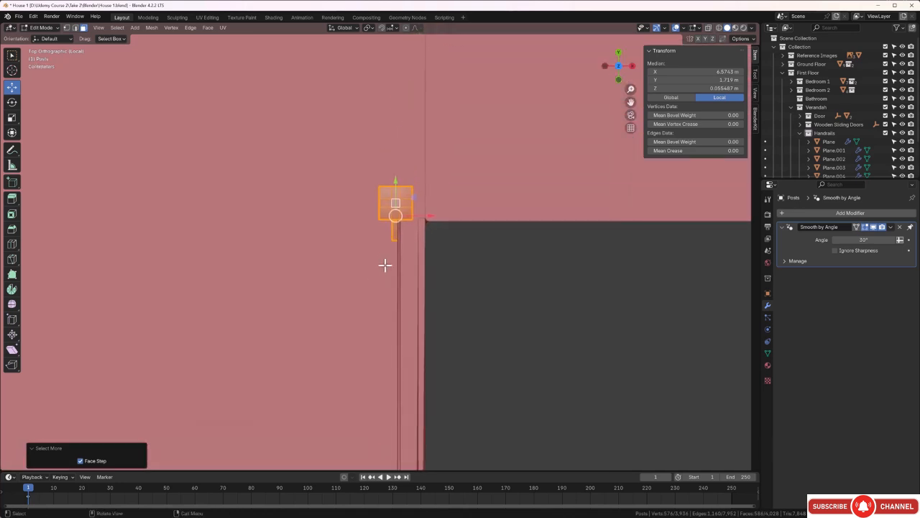
key(g)
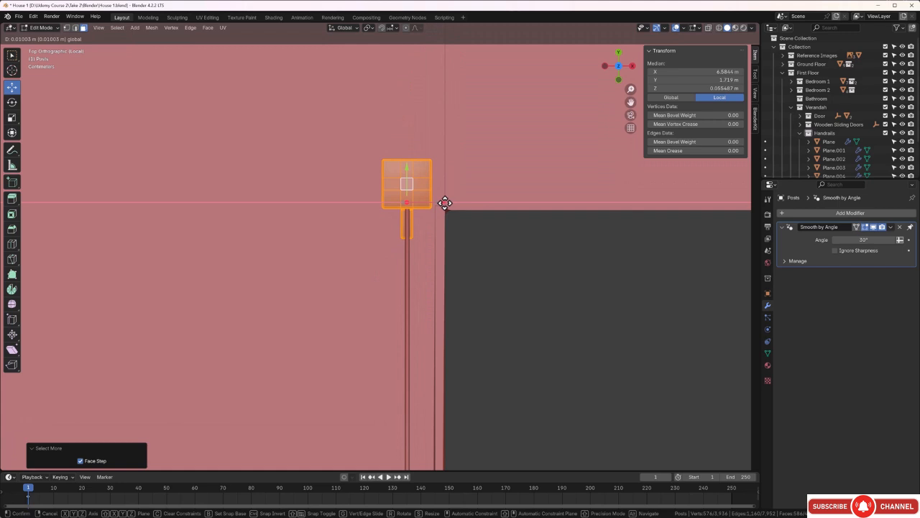
click(445, 204)
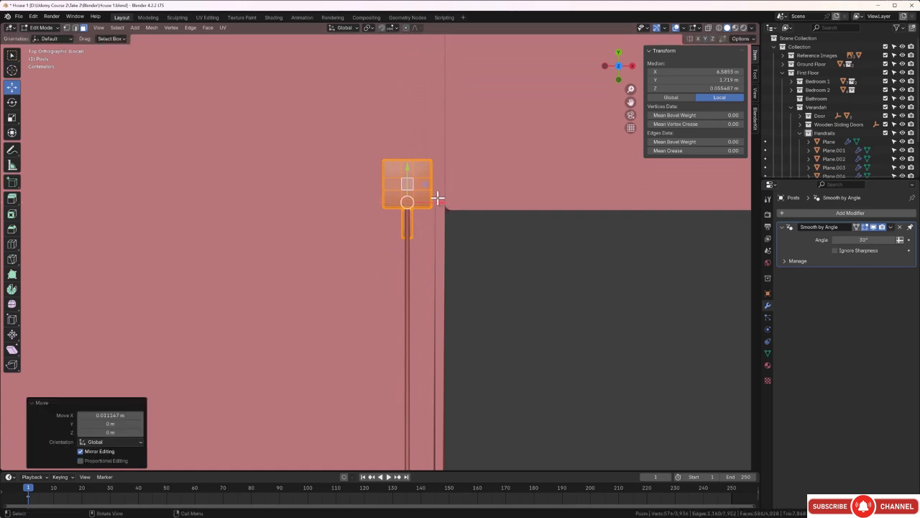
key(Tab)
click(499, 278)
Step: In wireframe edit mode, shorten the +X side panel by moving its rear-end vertices about 0.068 m along -Y, out of the rear post
scroll(460, 276, down, 2)
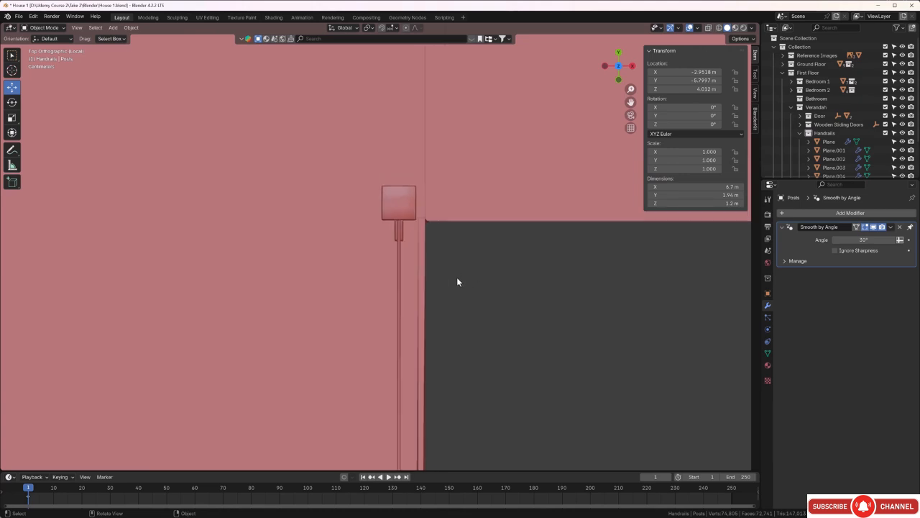
click(398, 280)
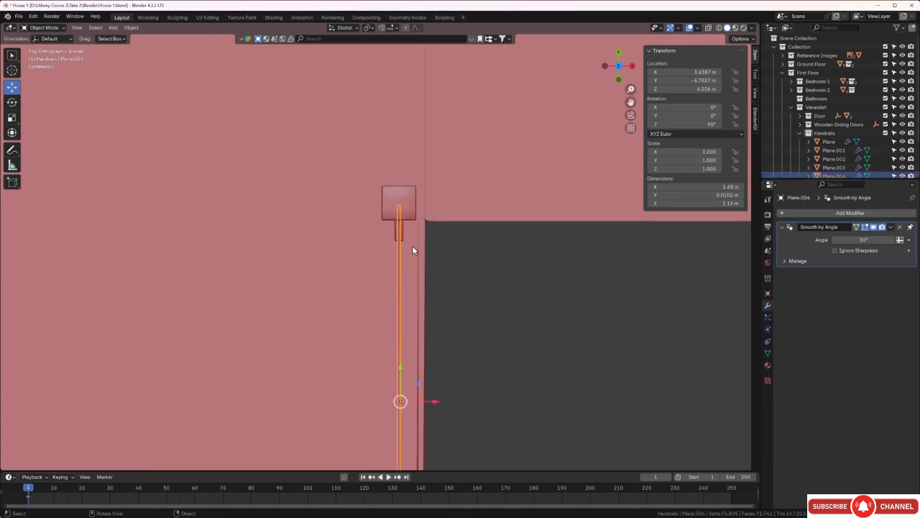
key(Tab)
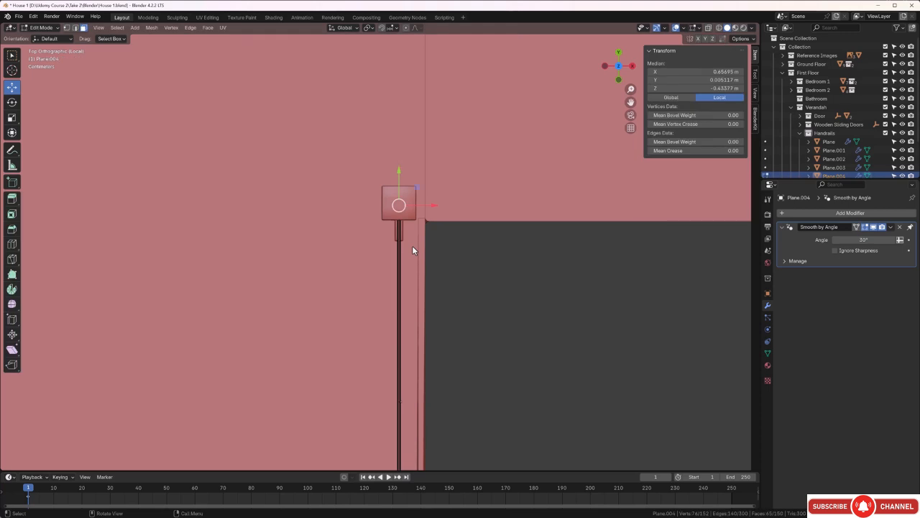
key(ctrl+Tab)
click(348, 245)
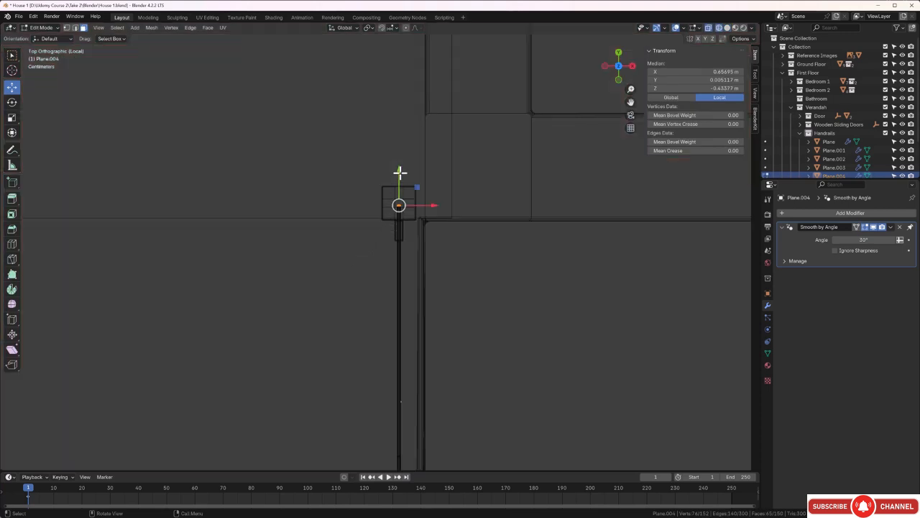
key(1)
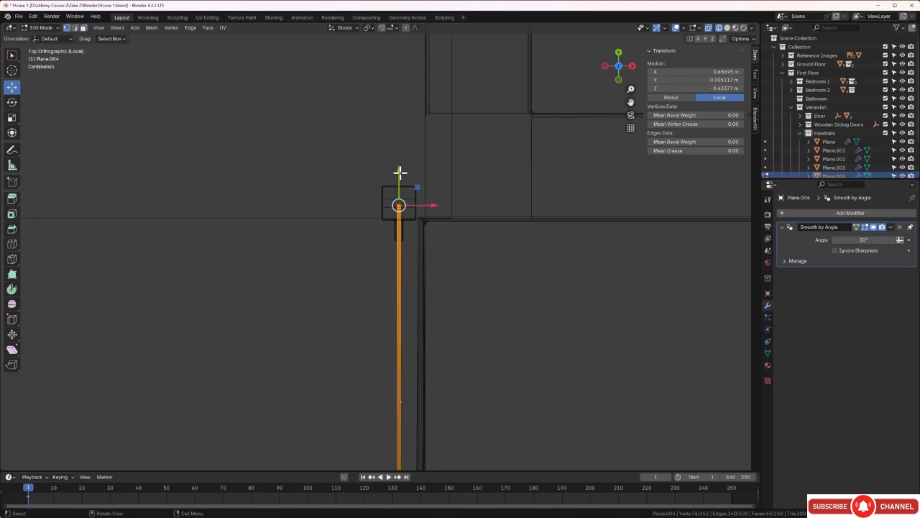
click(372, 189)
drag(355, 191, 421, 214)
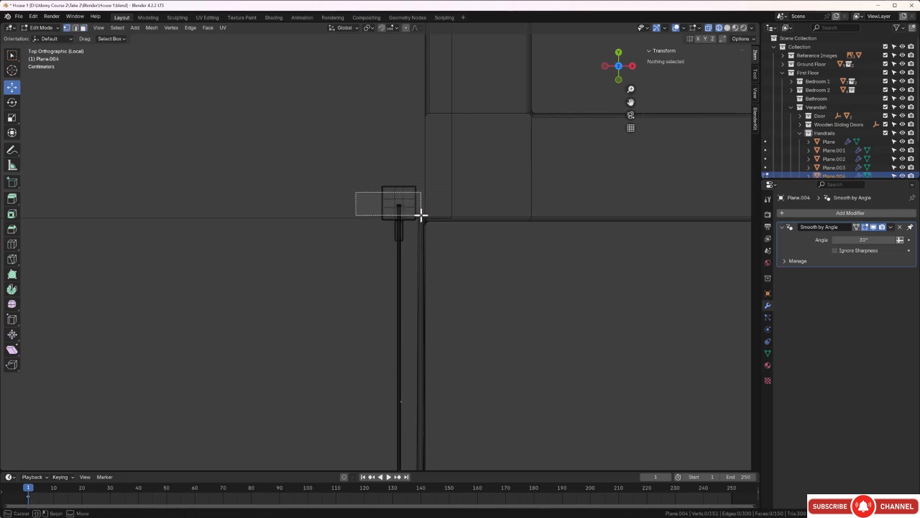
drag(401, 175, 400, 195)
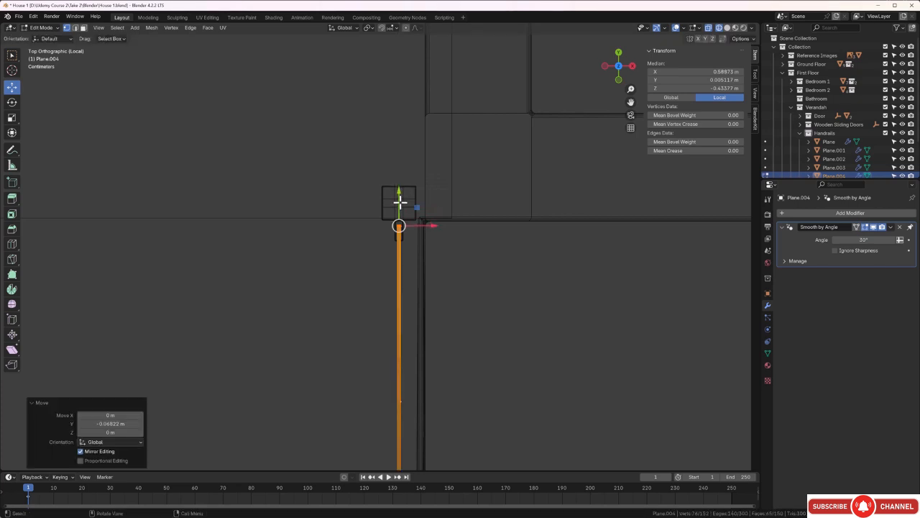
click(466, 277)
Step: Compare the positions of the two rear posts and their brackets on opposite sides of the verandah in the top view
scroll(464, 271, down, 4)
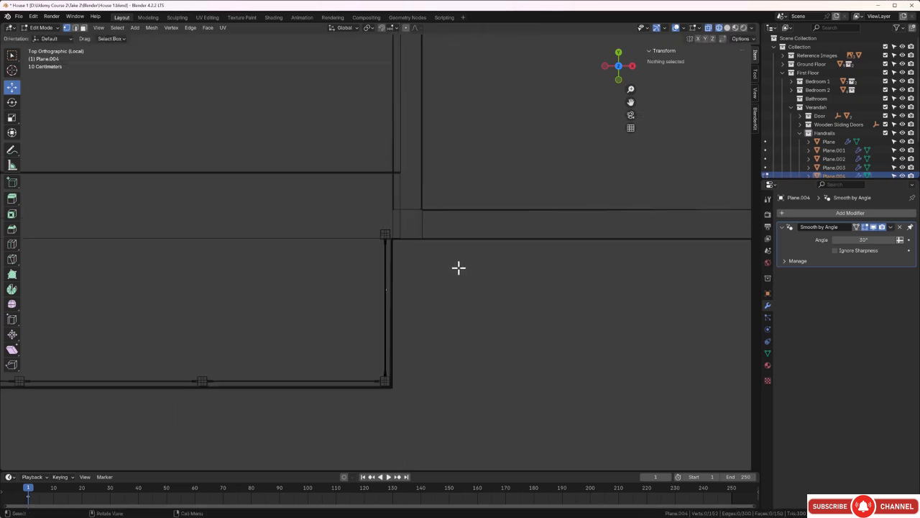
shift+middle_drag(350, 263, 598, 272)
shift+middle_drag(293, 266, 355, 255)
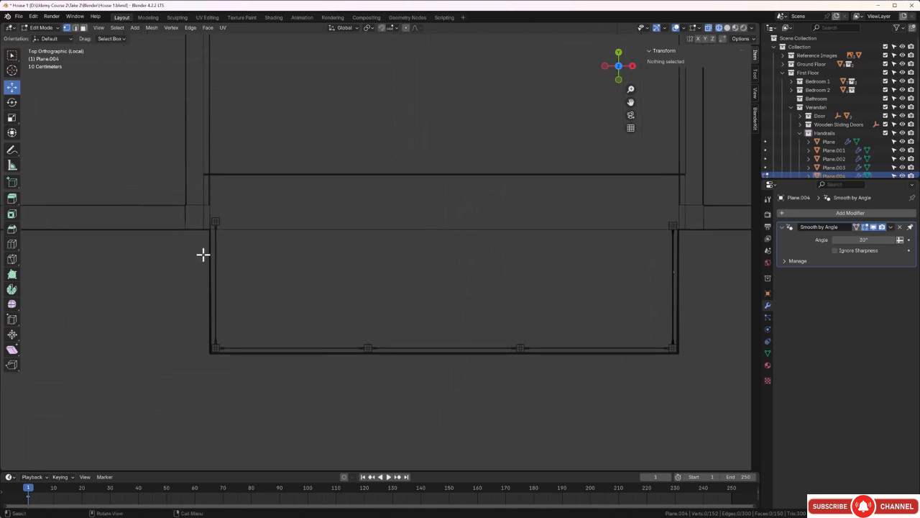
scroll(203, 254, up, 4)
shift+middle_drag(199, 240, 412, 248)
scroll(215, 222, up, 3)
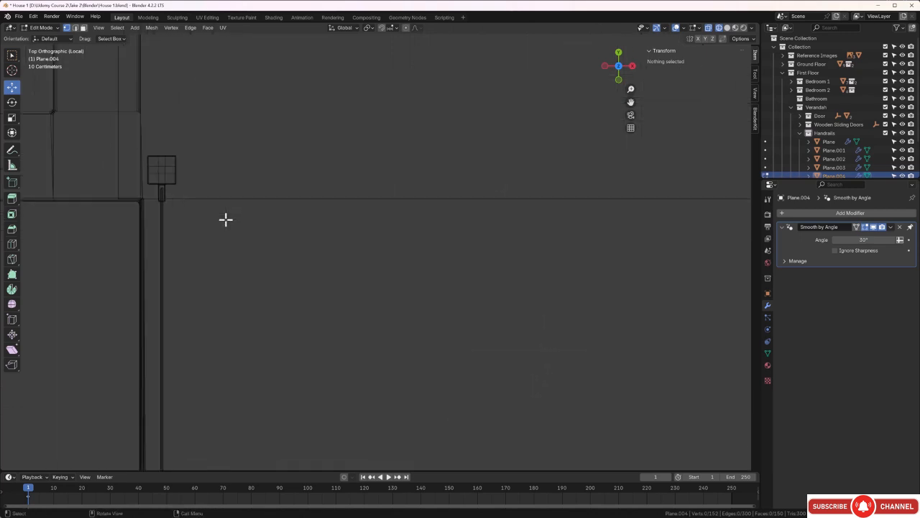
scroll(225, 219, down, 7)
shift+middle_drag(507, 276, 334, 266)
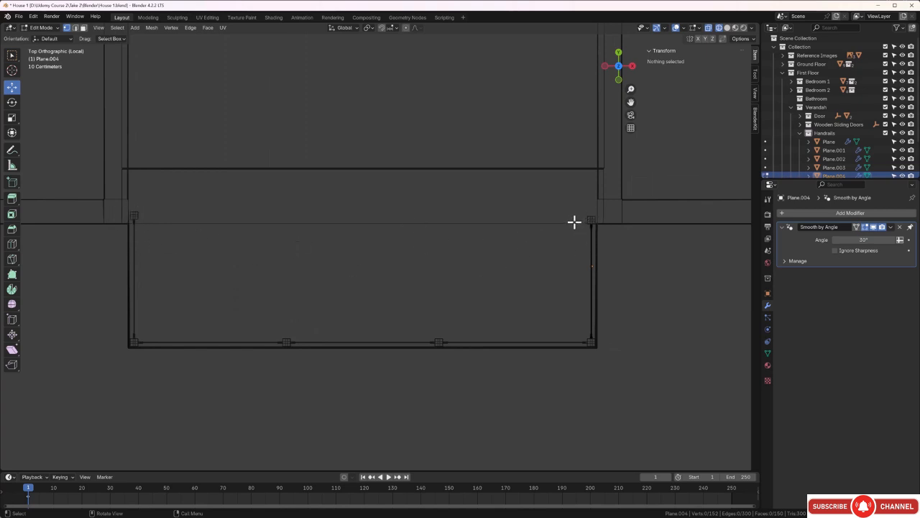
shift+middle_drag(561, 256, 410, 288)
scroll(460, 267, up, 2)
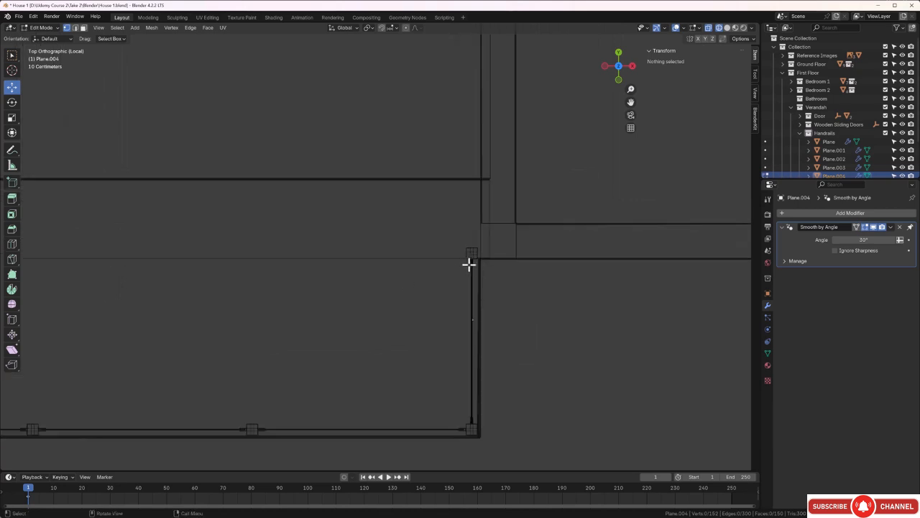
scroll(469, 264, up, 3)
shift+middle_drag(475, 288, 411, 252)
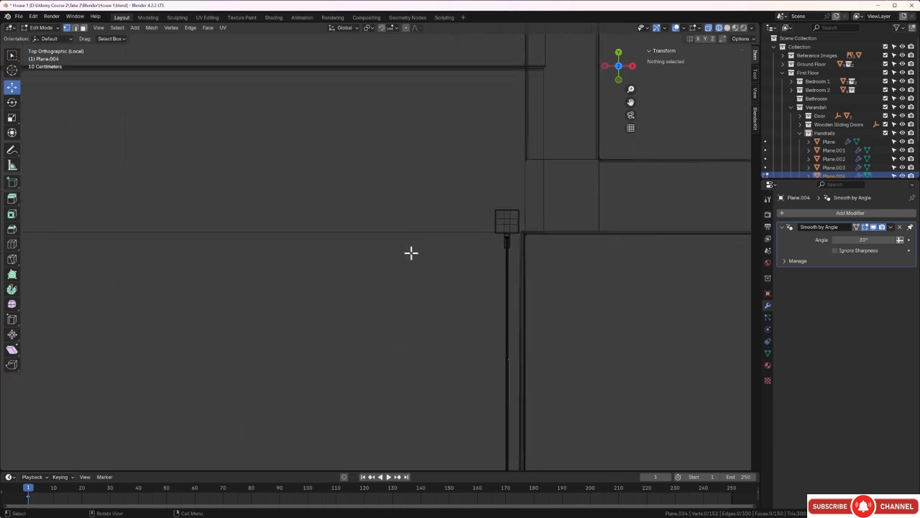
Step: In the posts mesh, select the +X side's rear post with its bracket and move it slightly along +Y, level with the opposite rear post
key(Tab)
click(481, 267)
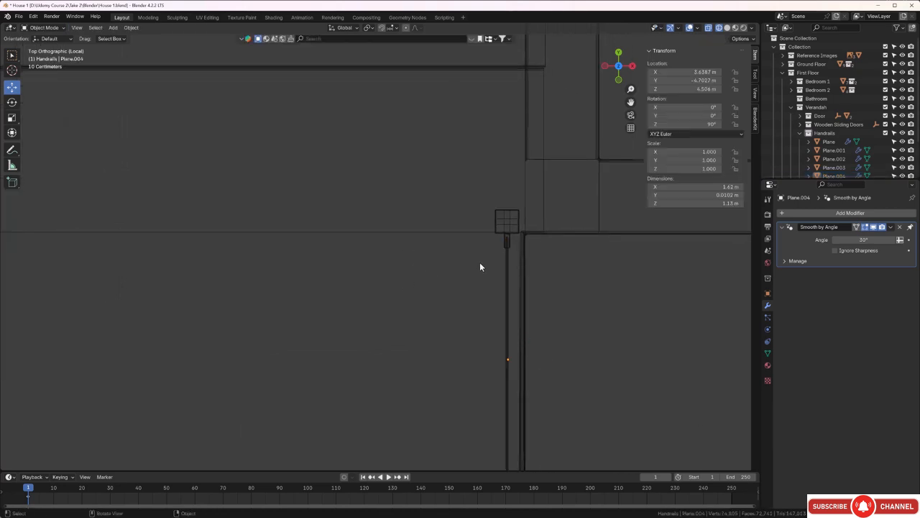
click(503, 226)
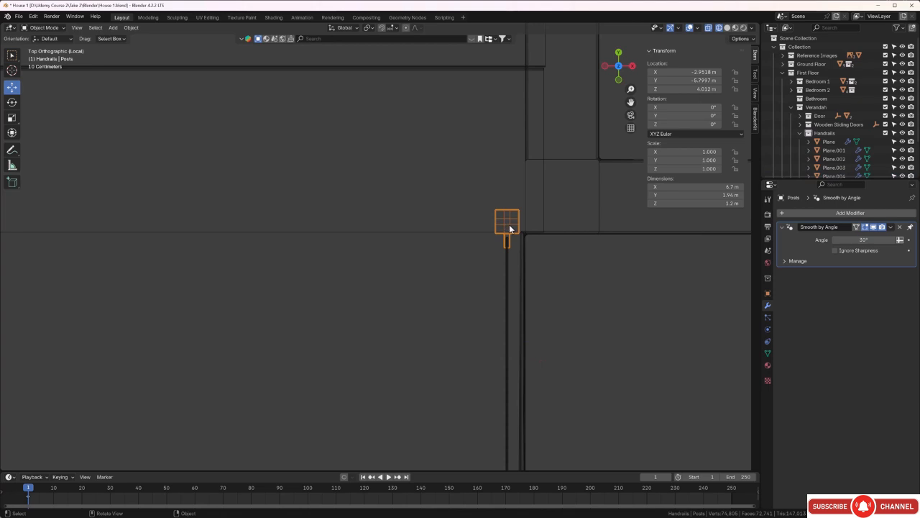
key(Tab)
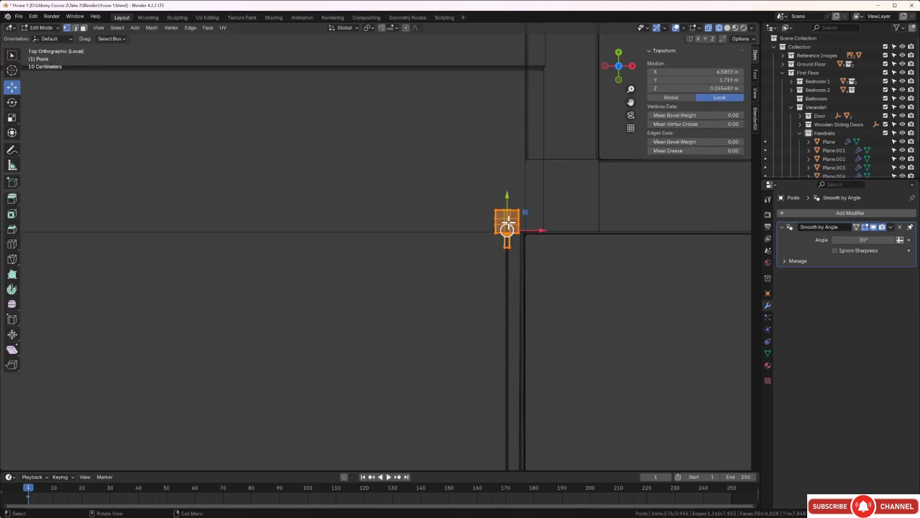
key(3)
click(506, 220)
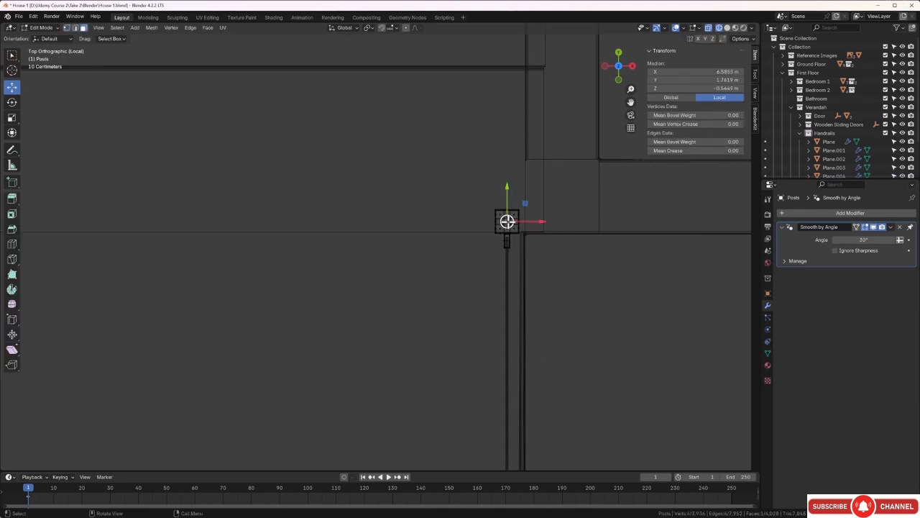
key(ctrl+KP_Add)
key(ctrl+KP_Add)
key(ctrl+KP_Add)
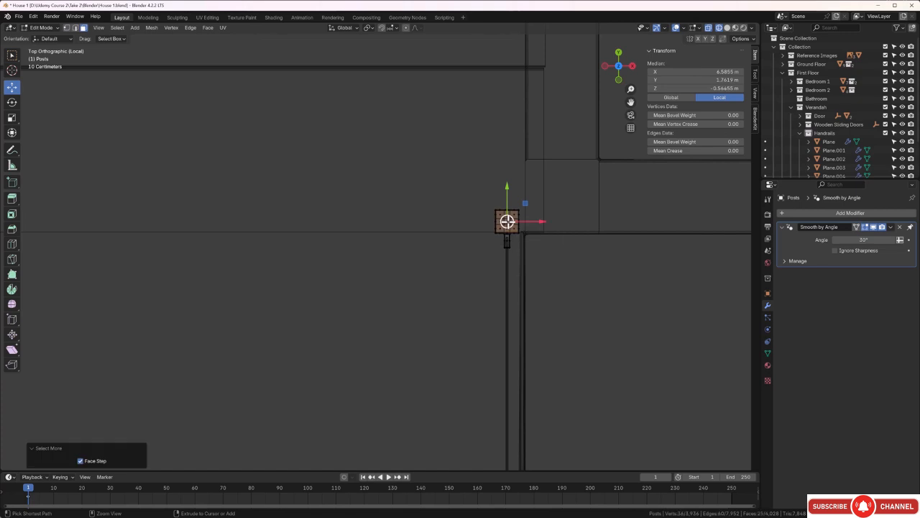
scroll(507, 220, down, 4)
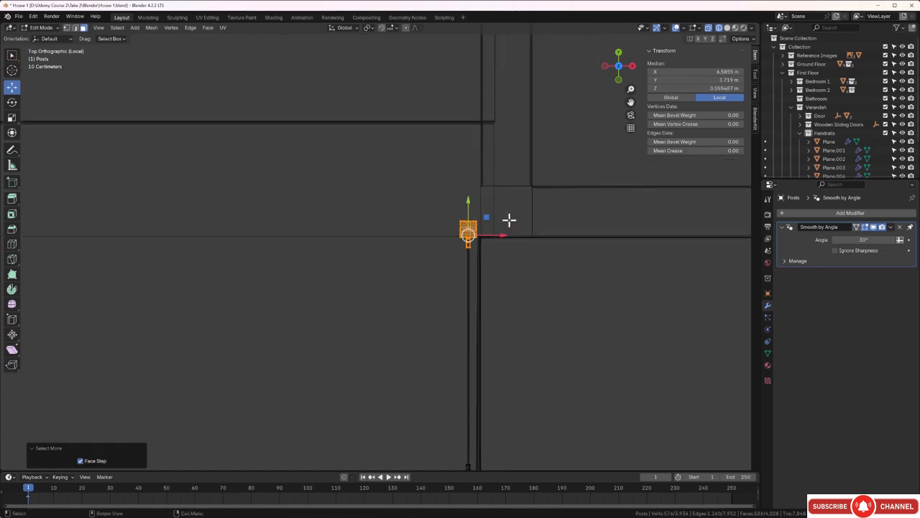
scroll(467, 238, down, 1)
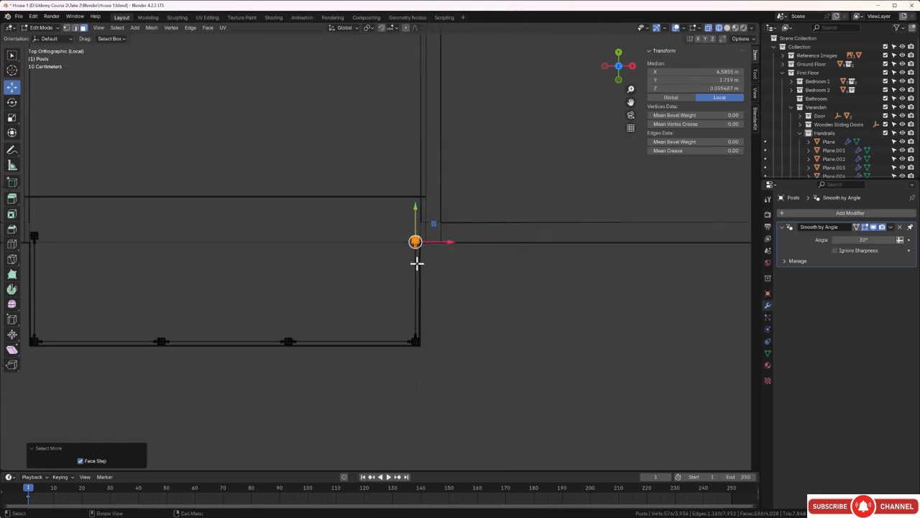
shift+middle_drag(384, 266, 413, 260)
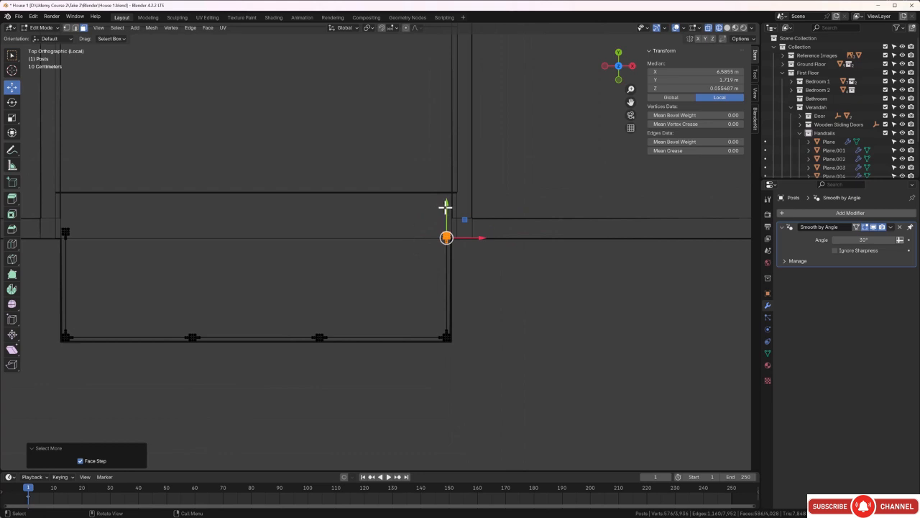
drag(446, 204, 446, 201)
click(450, 280)
Step: Extend the +X side panel by moving its rear-end vertices about 0.055 m along +Y into the rear post's bracket
scroll(448, 256, up, 4)
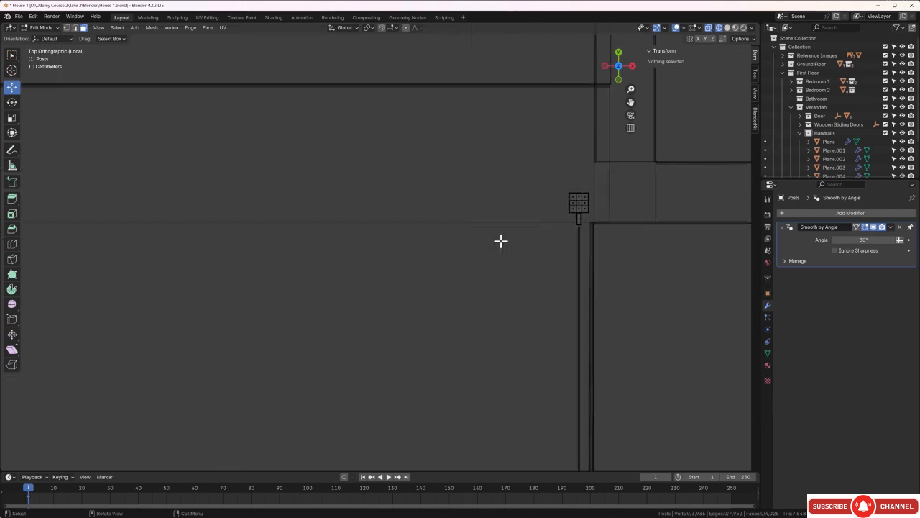
scroll(501, 241, up, 1)
shift+middle_drag(511, 272, 353, 275)
key(Tab)
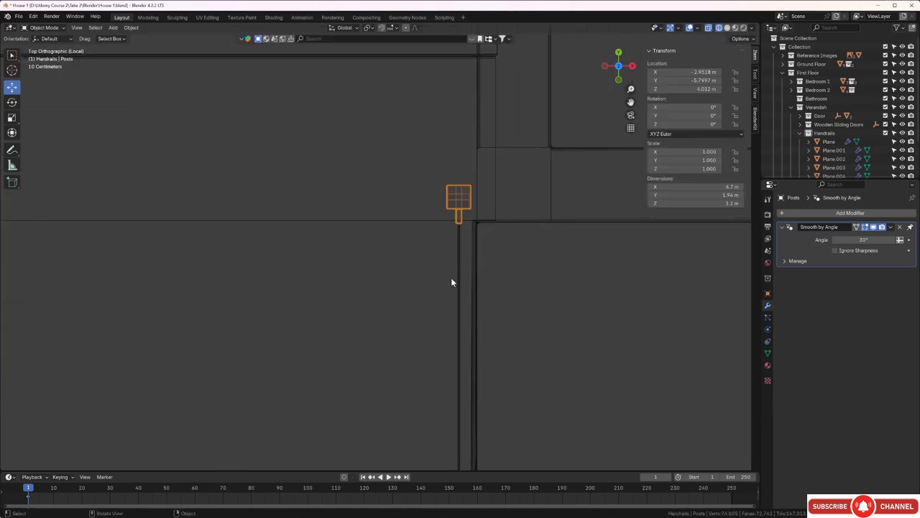
click(477, 270)
click(459, 257)
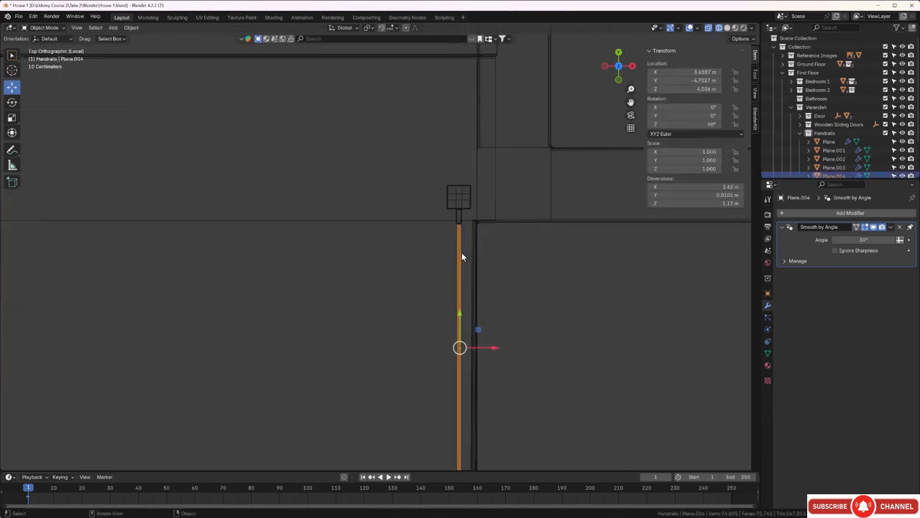
key(Tab)
scroll(462, 224, up, 3)
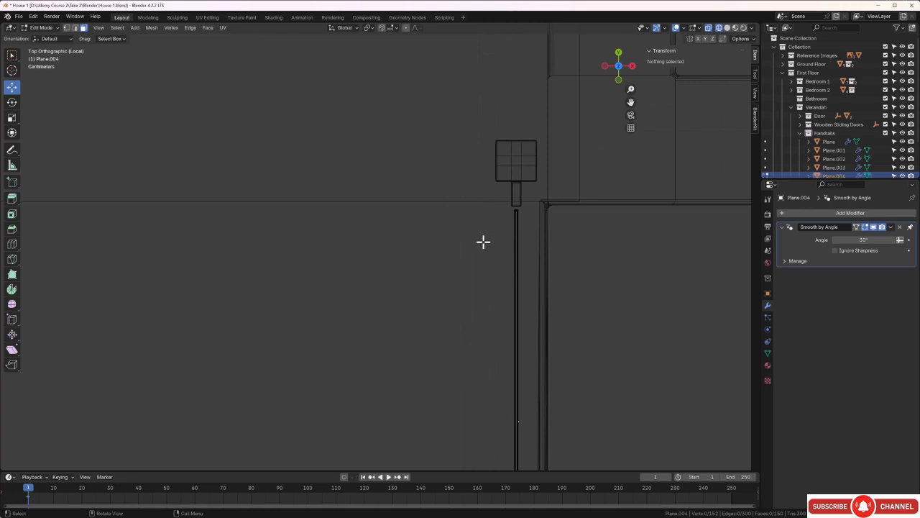
scroll(488, 241, up, 1)
shift+middle_drag(502, 229, 416, 291)
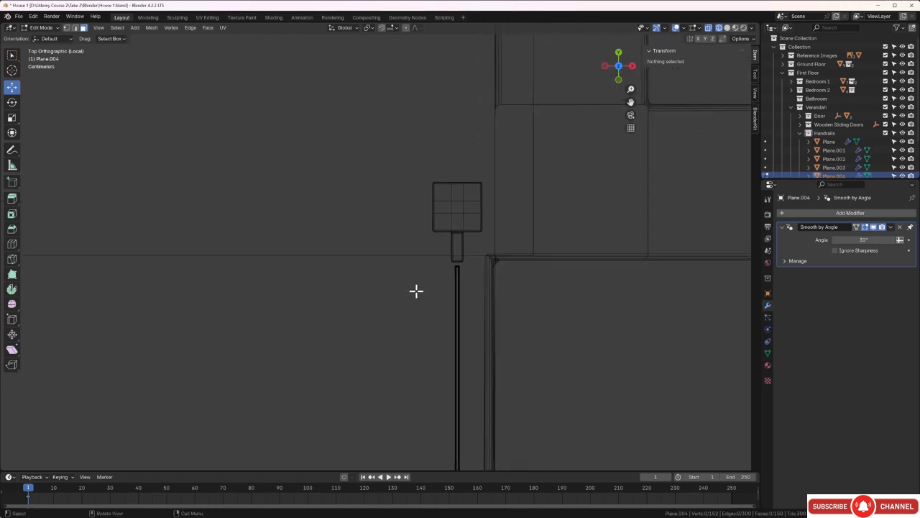
key(1)
key(l)
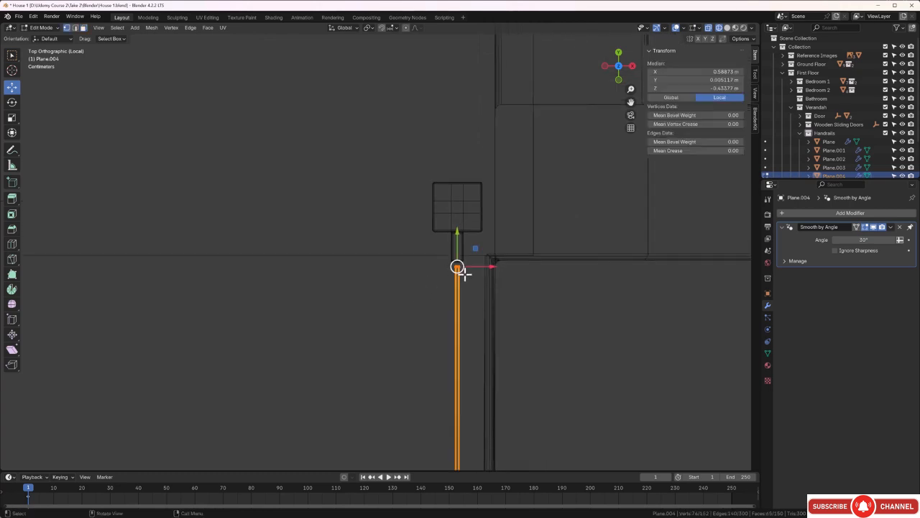
drag(460, 236, 466, 215)
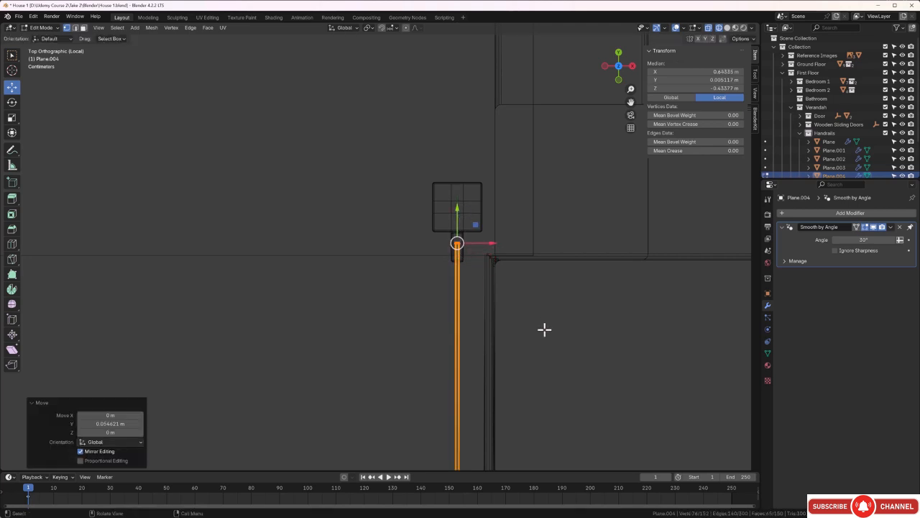
Step: Deselect the panel's vertices, restore solid shading in a perspective view and return to object mode
key(alt+a)
mouse_move(534, 324)
middle_down()
mouse_move(480, 345)
mouse_move(499, 325)
mouse_move(510, 340)
mouse_move(558, 306)
middle_up()
key(z)
click(559, 323)
key(Tab)
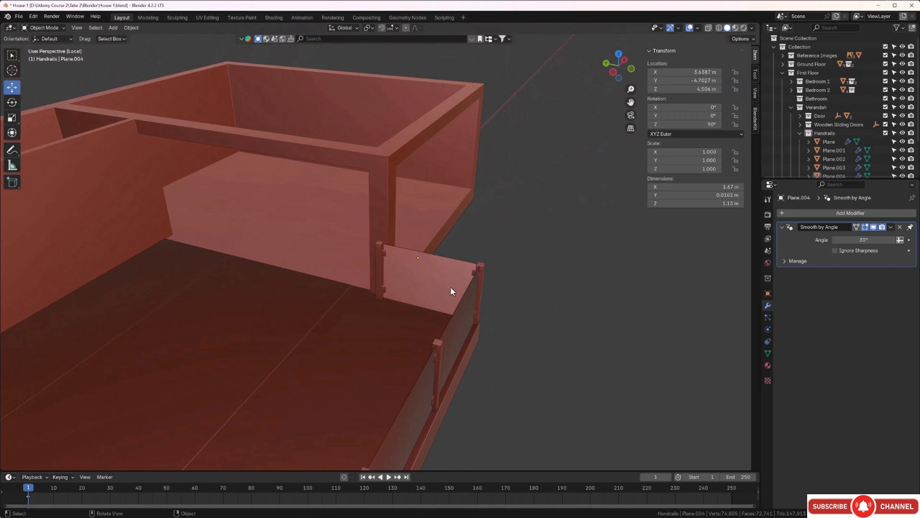
Step: Select the three front panels and both side panels of the handrail and join them into one object
middle_drag(451, 291, 391, 325)
scroll(463, 302, down, 3)
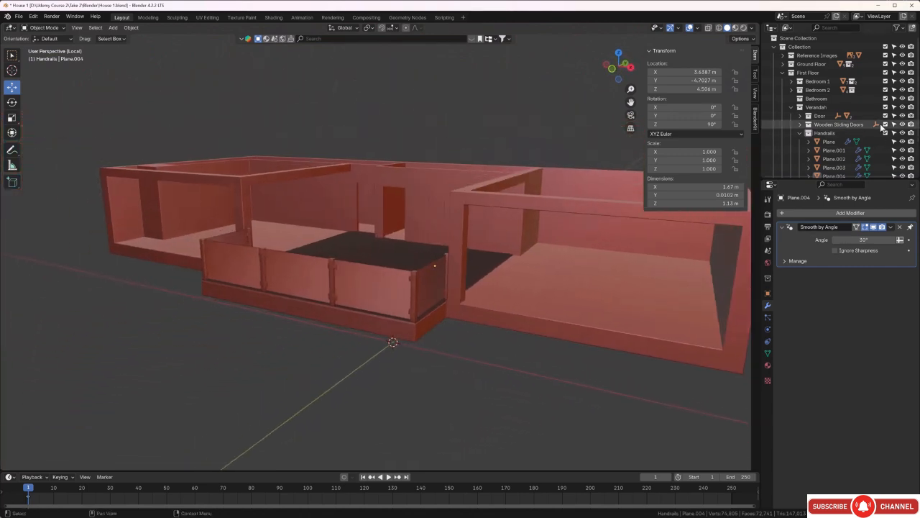
scroll(874, 127, down, 2)
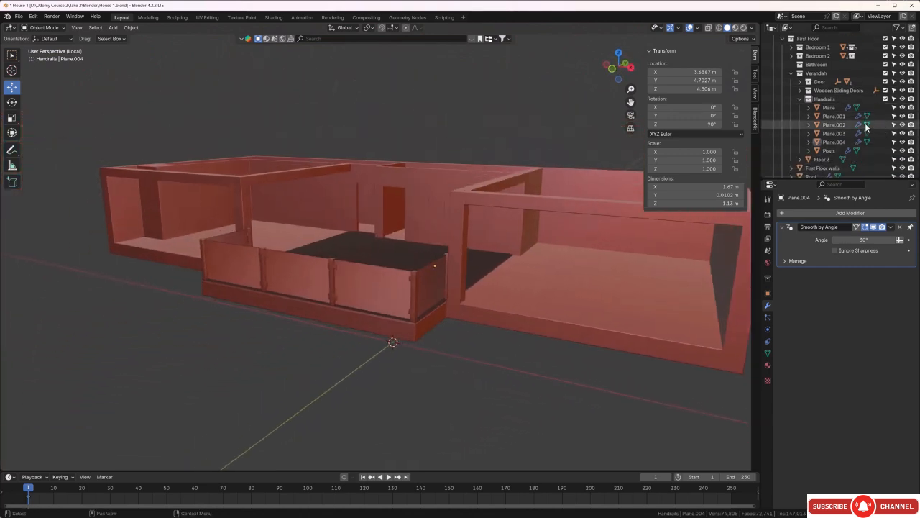
click(437, 285)
shift+click(334, 292)
shift+click(274, 280)
shift+click(244, 261)
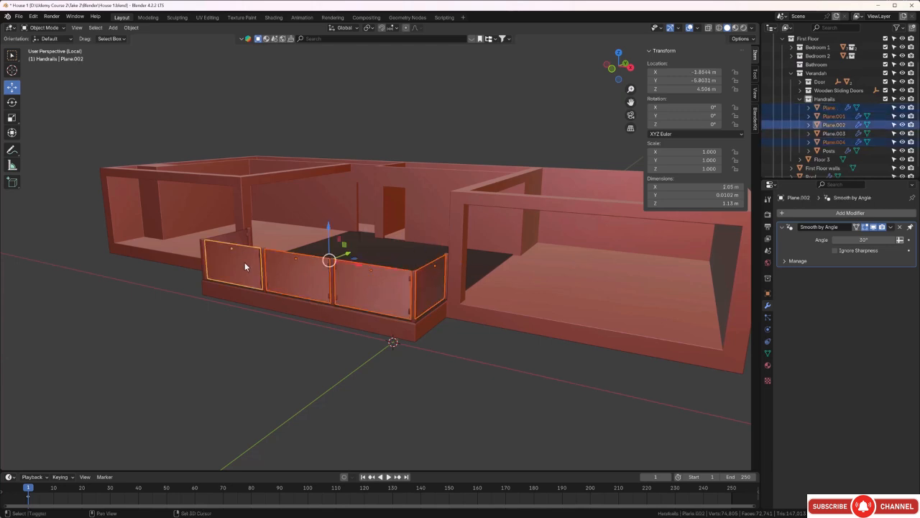
shift+click(237, 244)
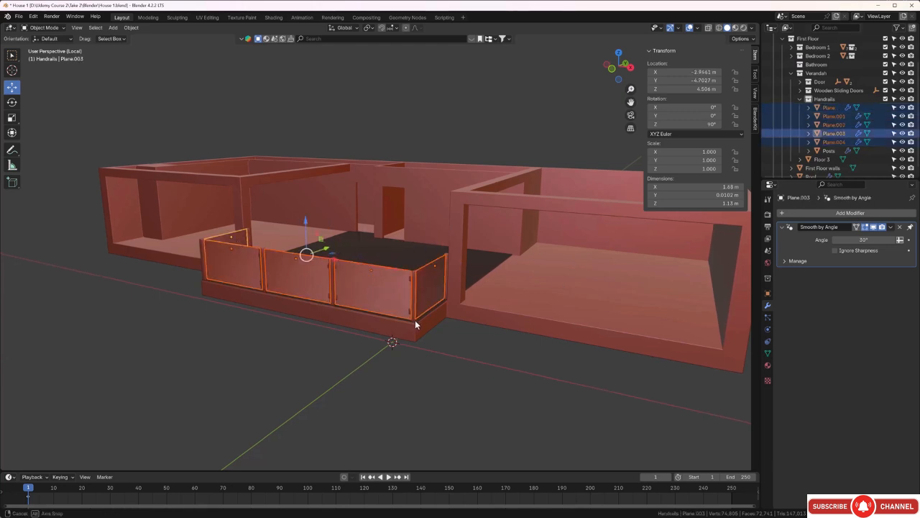
middle_drag(419, 320, 494, 325)
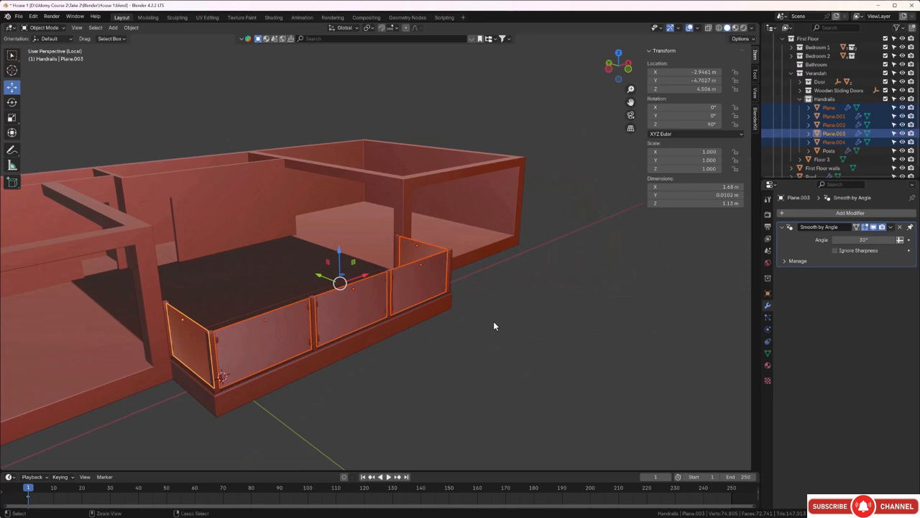
key(ctrl+j)
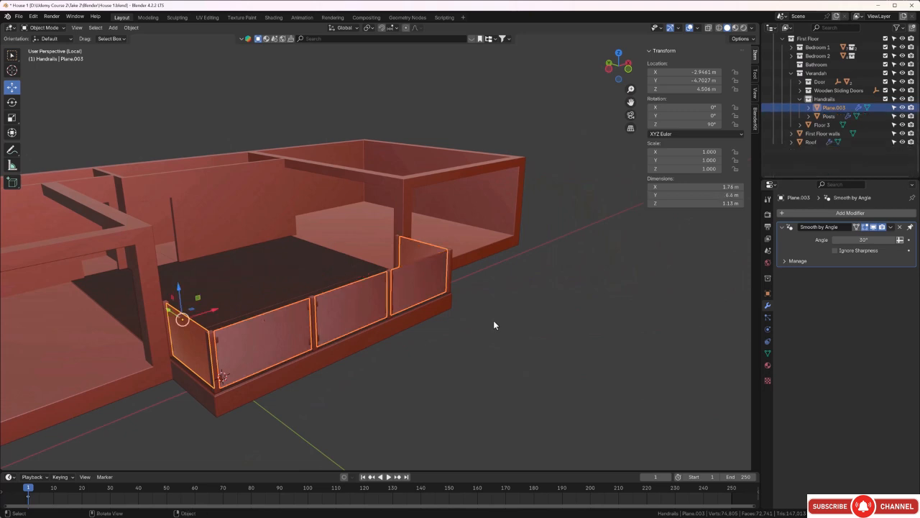
Step: Rename the joined handrail panel object as Glass in the outliner
scroll(840, 137, up, 3)
double_click(834, 135)
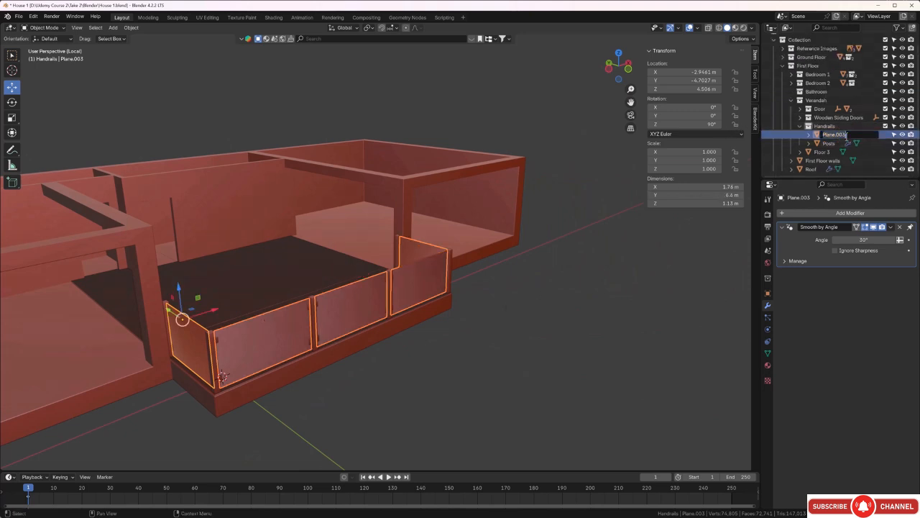
key(BackSpace)
text(Glass)
key(Return)
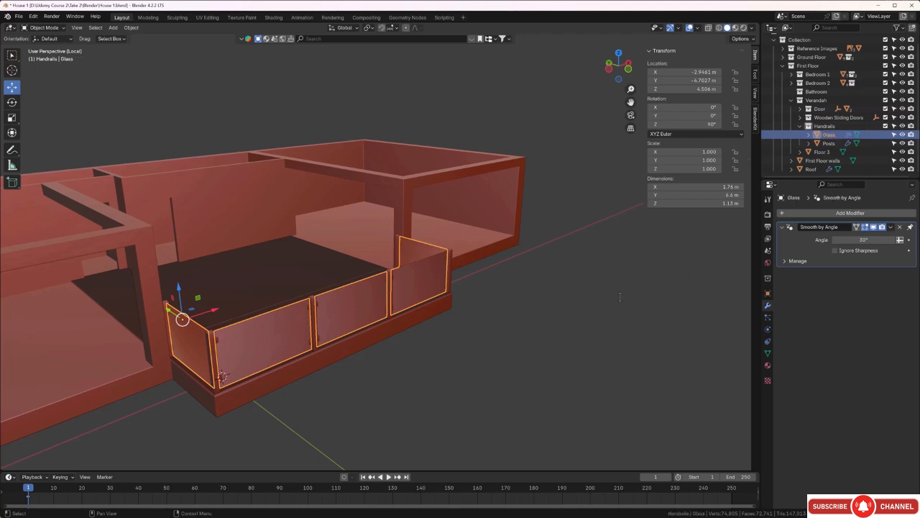
Step: Deselect the Glass object, collapse the Handrails collection and exit local view to bring back the whole house
middle_drag(597, 283, 638, 264)
click(630, 258)
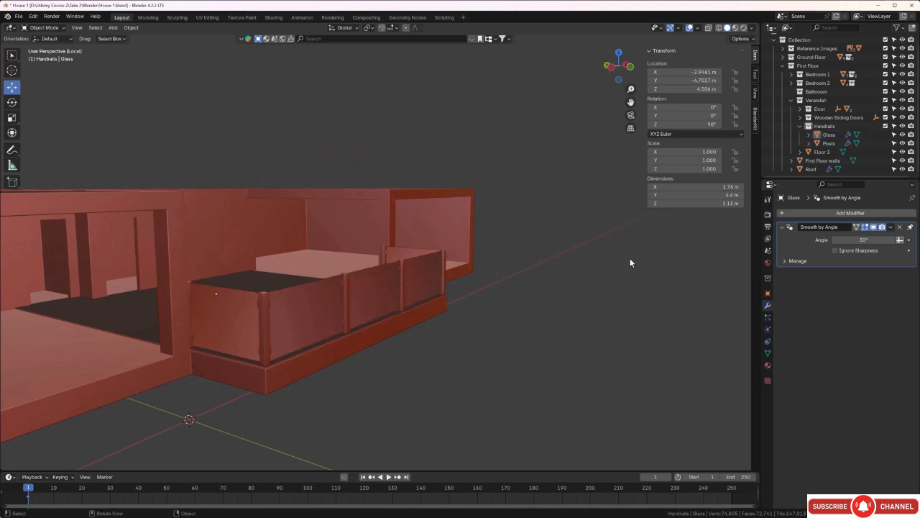
click(799, 127)
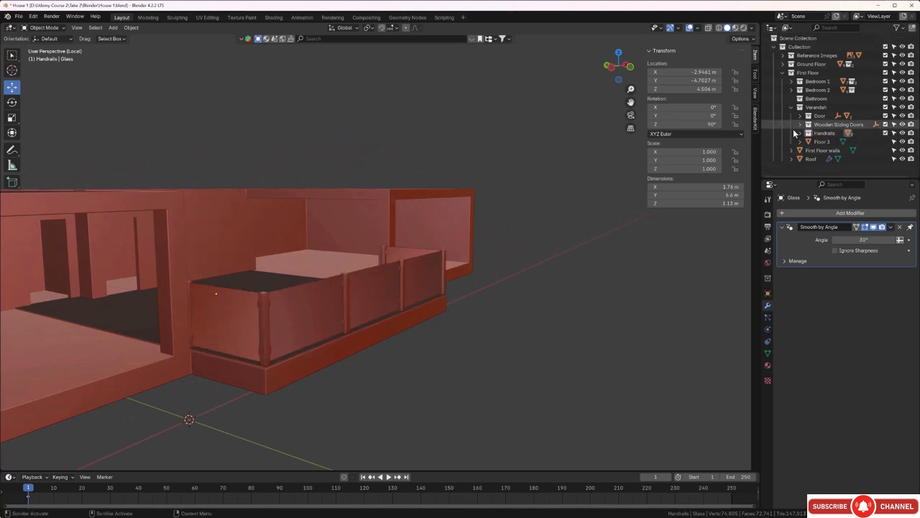
middle_drag(568, 344, 530, 335)
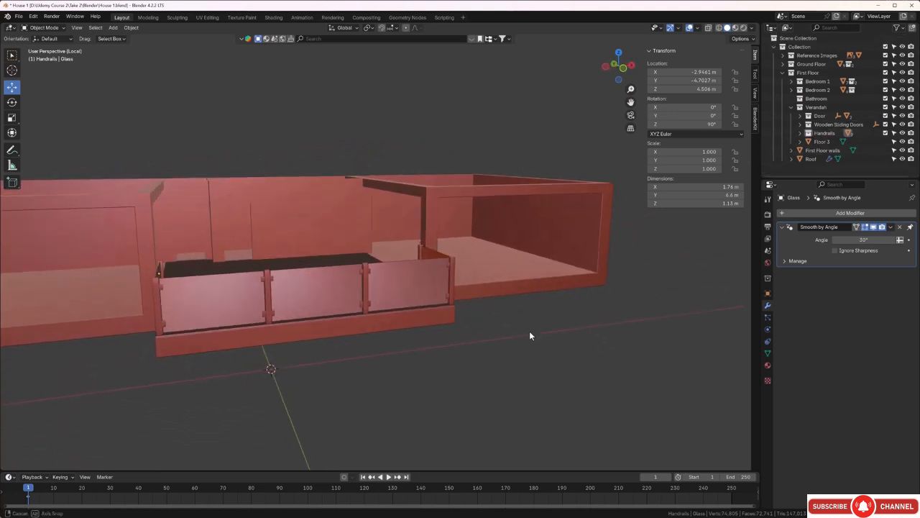
key(KP_Divide)
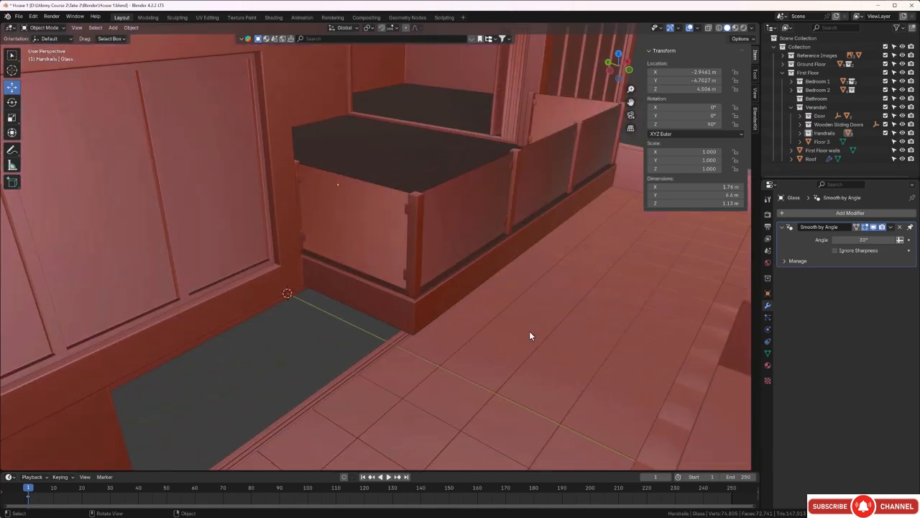
Step: Examine the finished verandah handrail and the whole house model from the front and the sides
middle_drag(529, 331, 440, 312)
scroll(441, 306, down, 3)
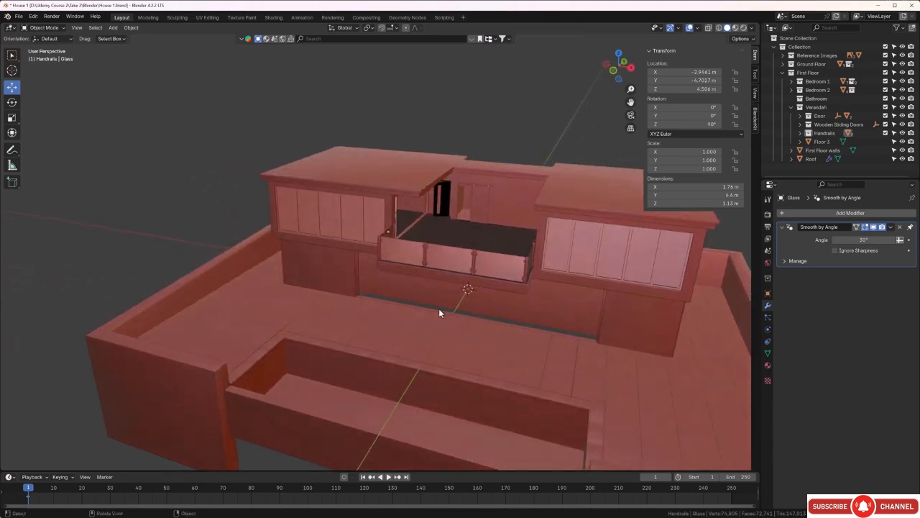
middle_drag(399, 278, 401, 267)
scroll(380, 317, up, 3)
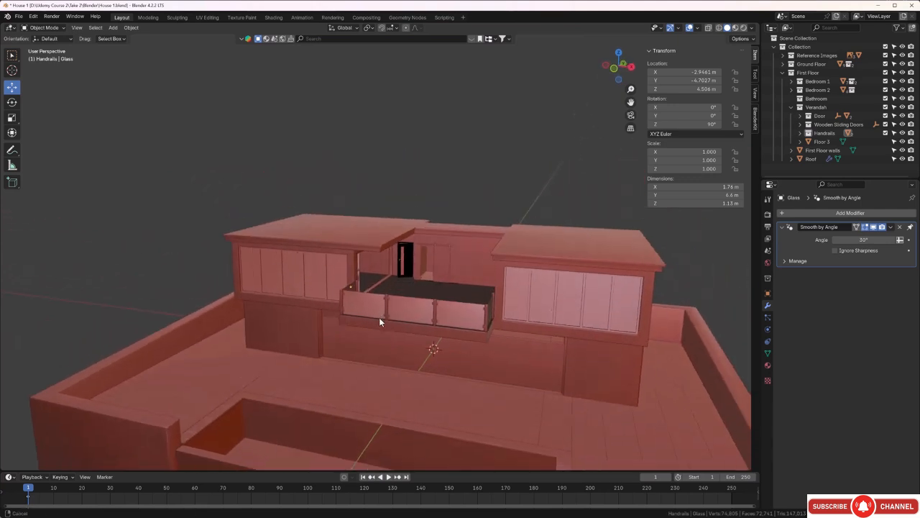
scroll(382, 268, up, 2)
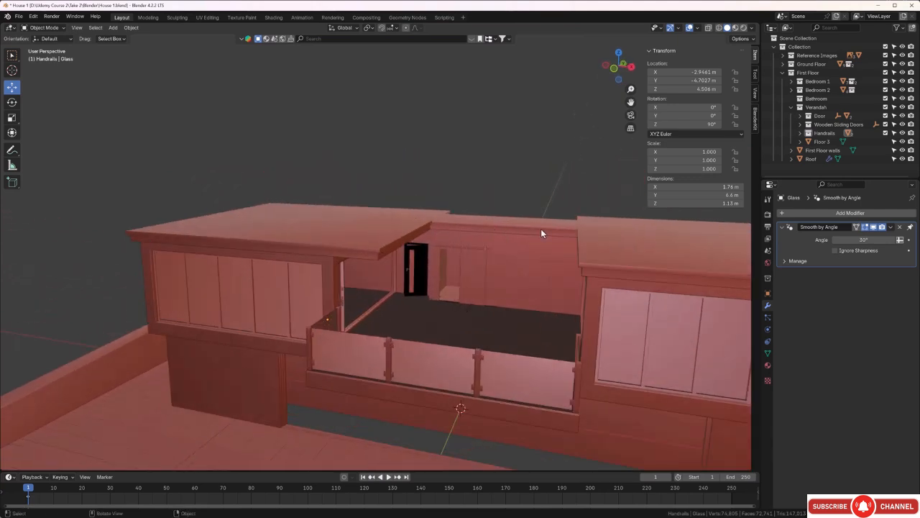
middle_drag(569, 264, 585, 260)
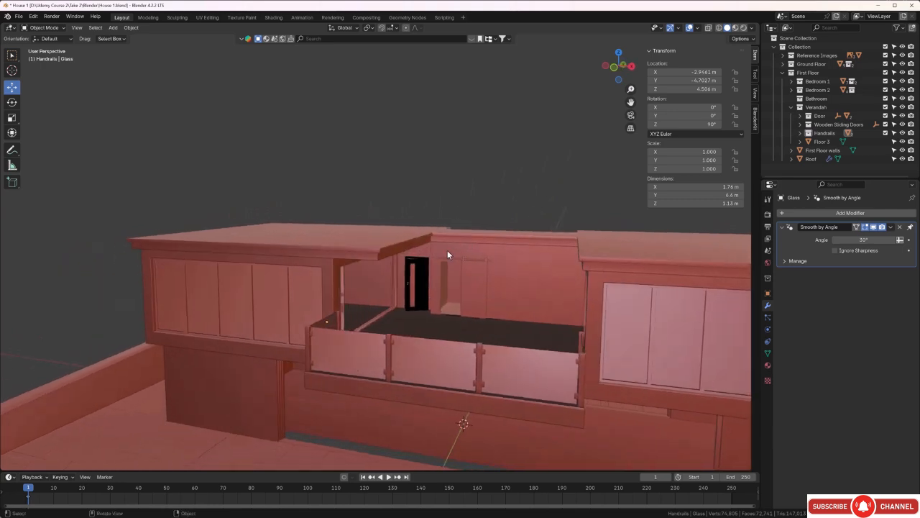
middle_drag(446, 255, 441, 261)
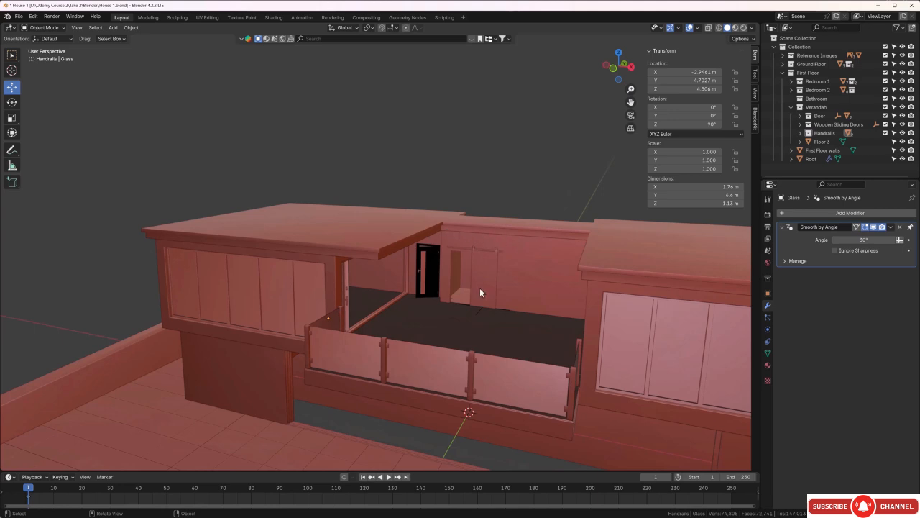
middle_drag(480, 288, 499, 279)
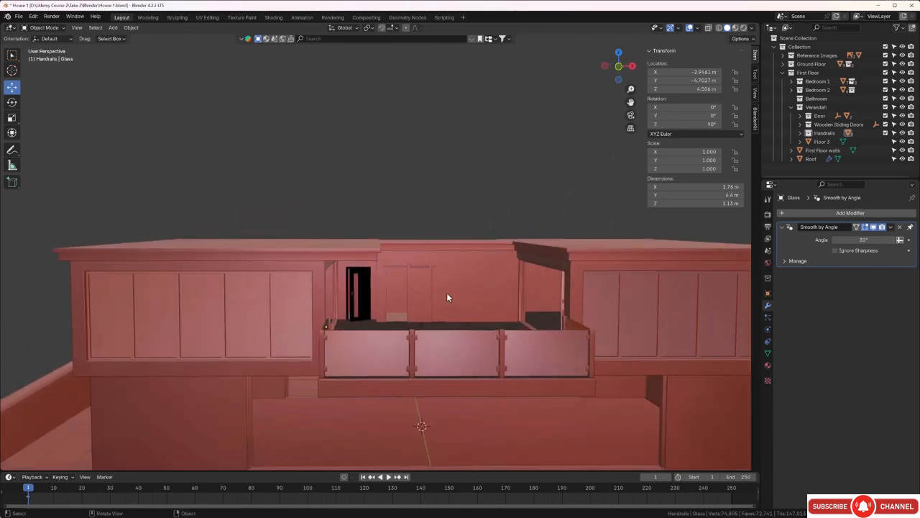
middle_drag(444, 296, 434, 297)
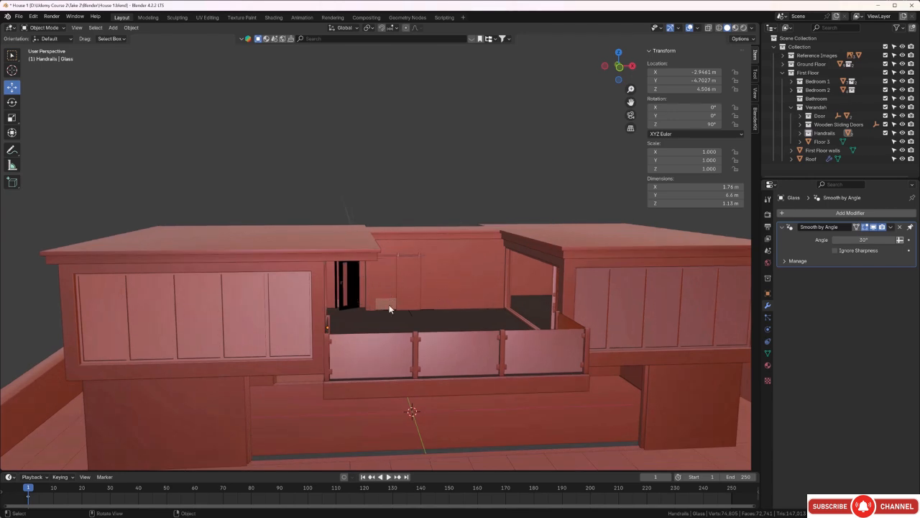
scroll(389, 310, down, 1)
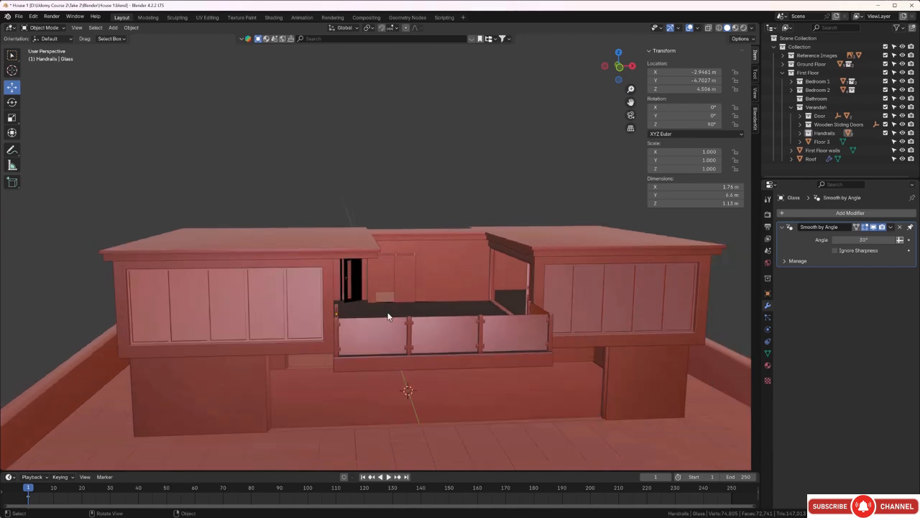
middle_drag(376, 319, 414, 268)
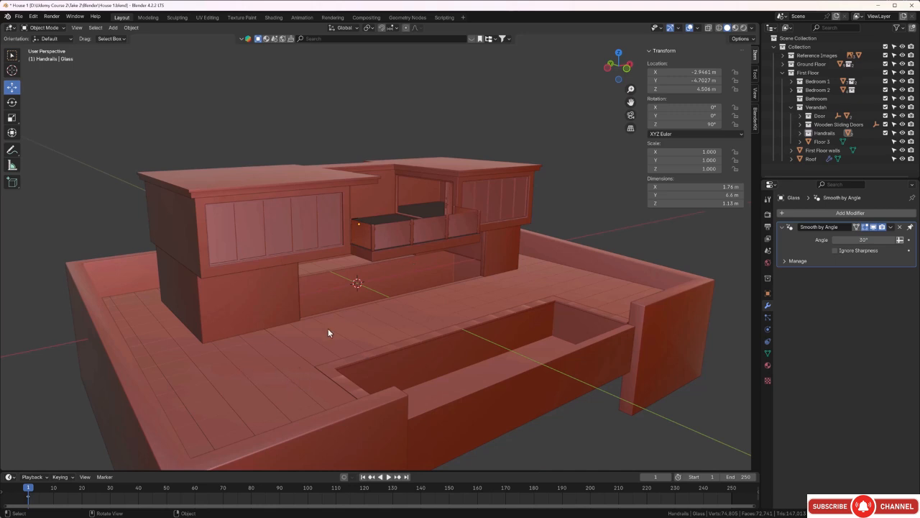
scroll(328, 331, down, 2)
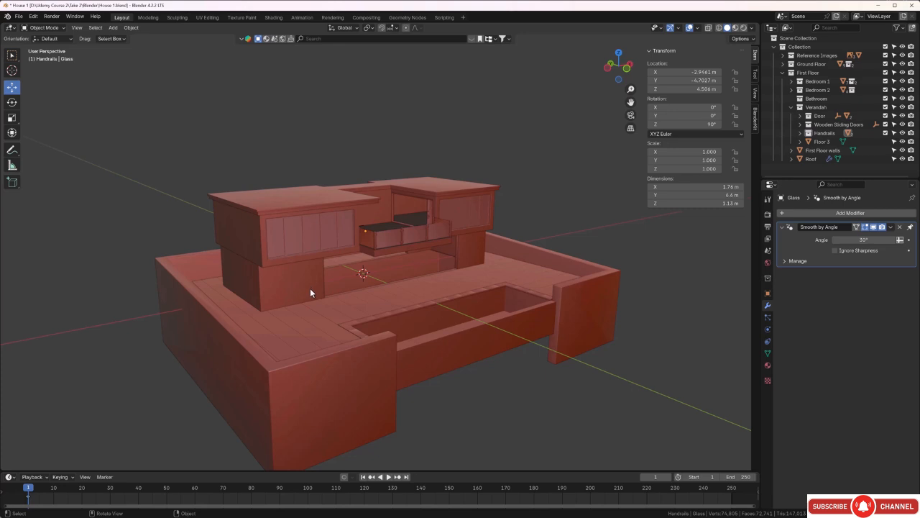
middle_drag(307, 288, 317, 291)
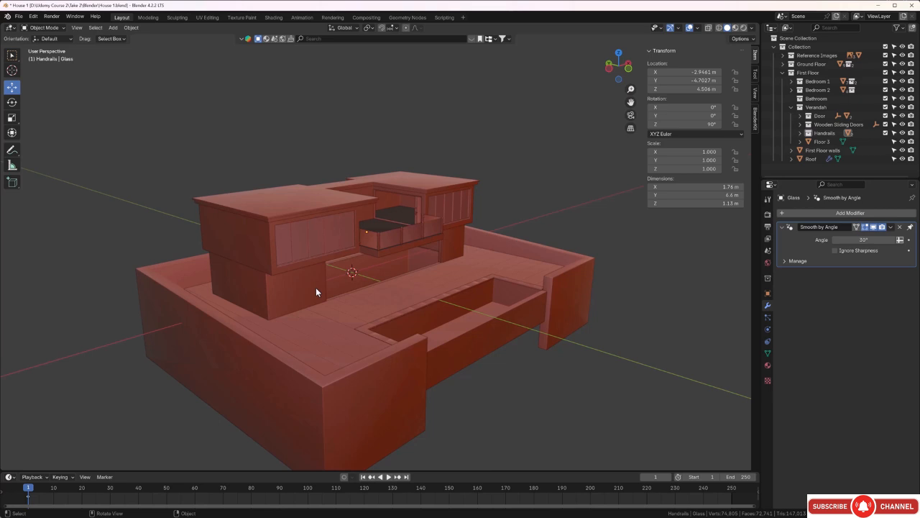
middle_drag(347, 284, 331, 271)
middle_drag(383, 282, 281, 262)
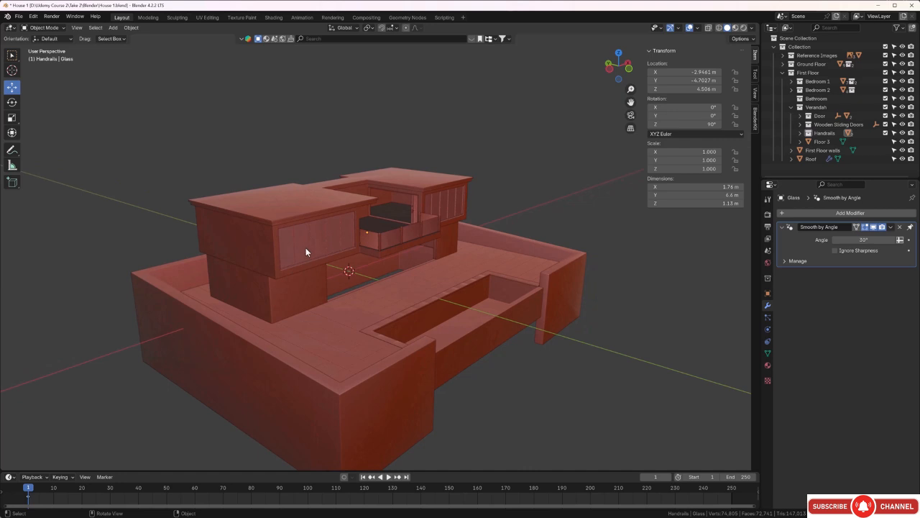
Step: Save the project as a new file named House 2.blend in the Blender folder
click(19, 16)
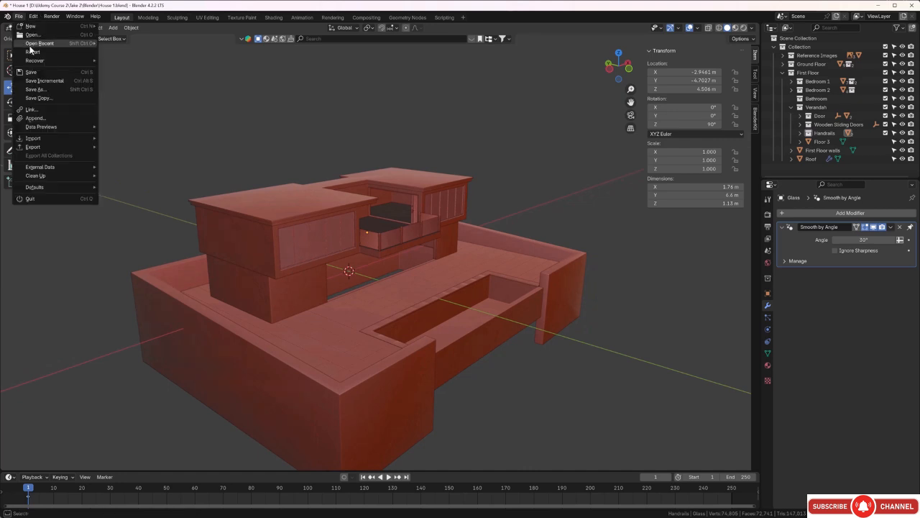
click(36, 89)
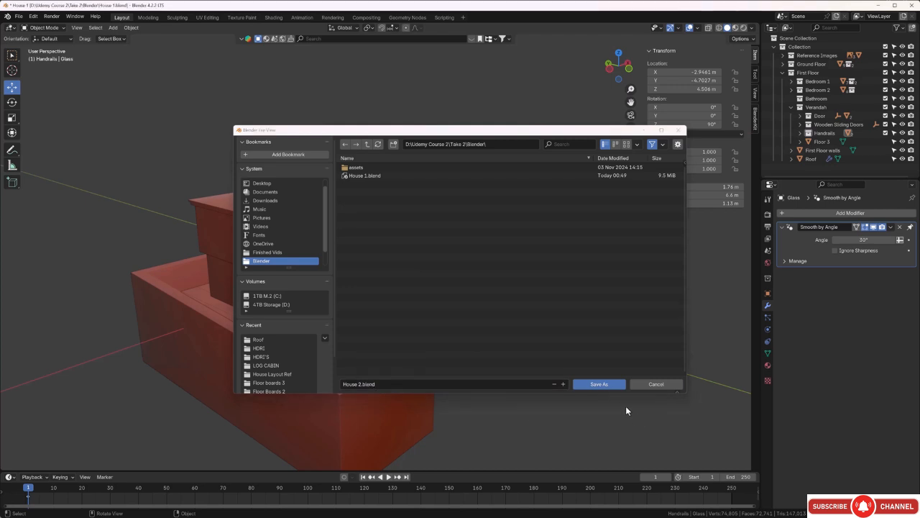
click(598, 383)
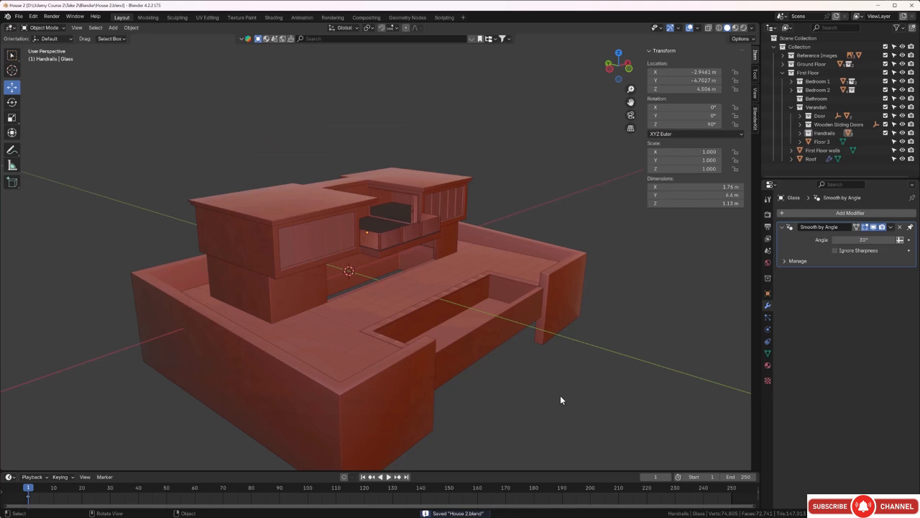
Step: Inspect the first floor verandah up close, checking its handrail, floor, rear wall and surrounding roof edges
scroll(521, 359, down, 2)
middle_drag(516, 358, 487, 353)
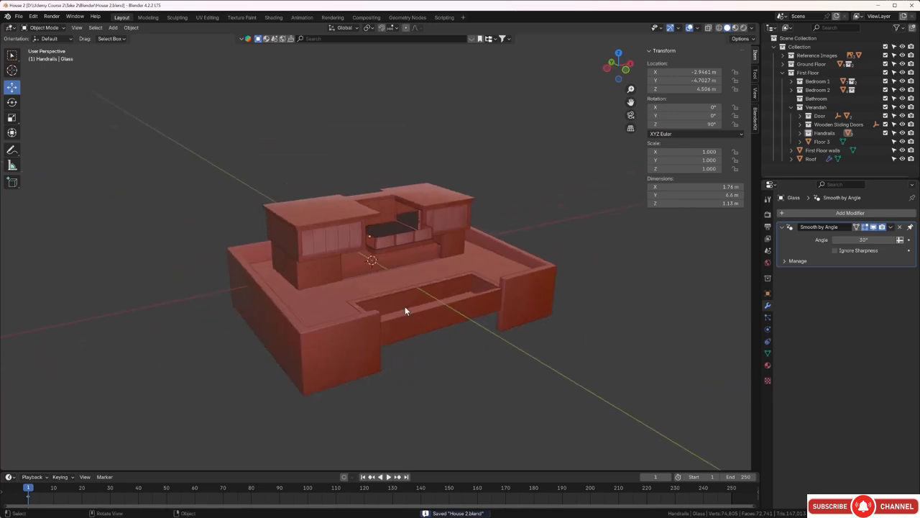
middle_drag(405, 310, 365, 251)
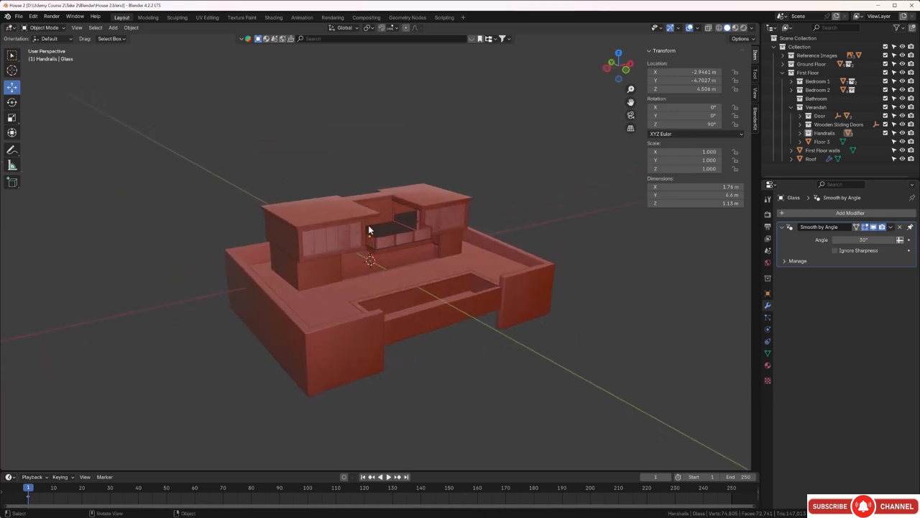
scroll(369, 230, up, 3)
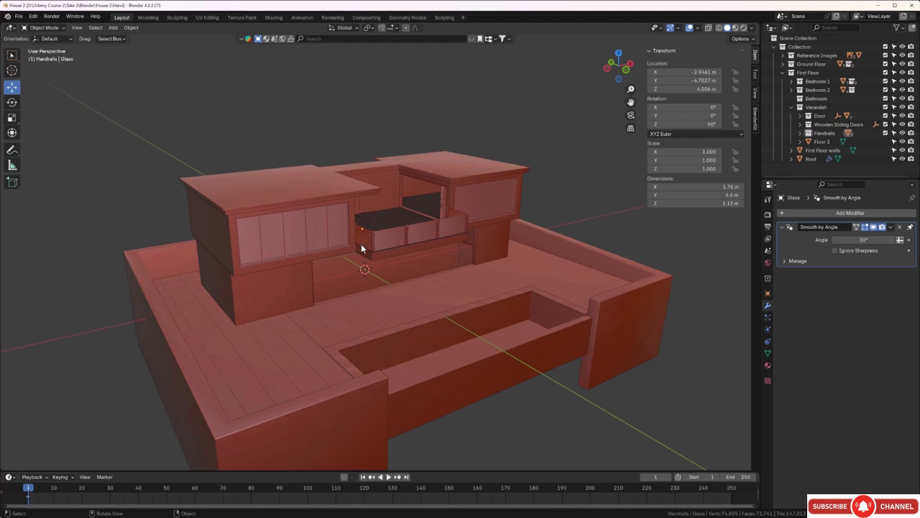
middle_drag(361, 248, 363, 242)
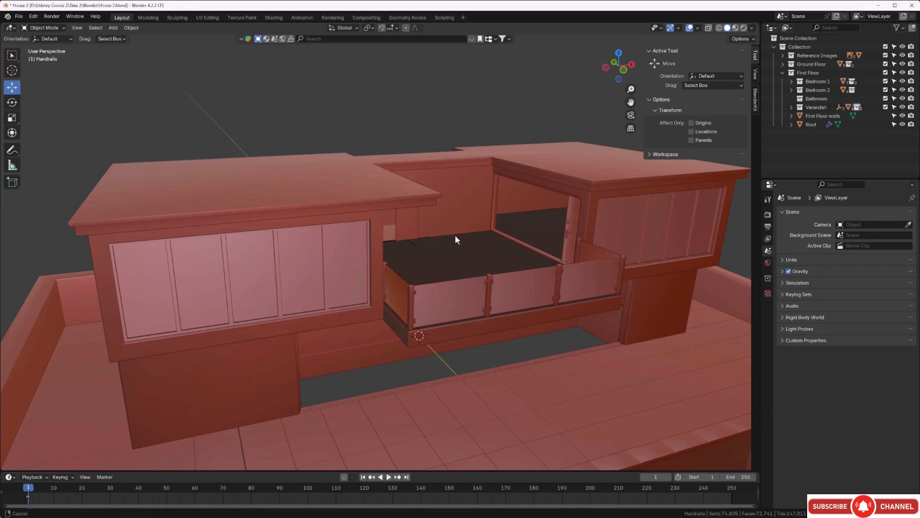
shift+middle_drag(456, 238, 325, 240)
middle_drag(404, 236, 368, 233)
scroll(295, 196, up, 5)
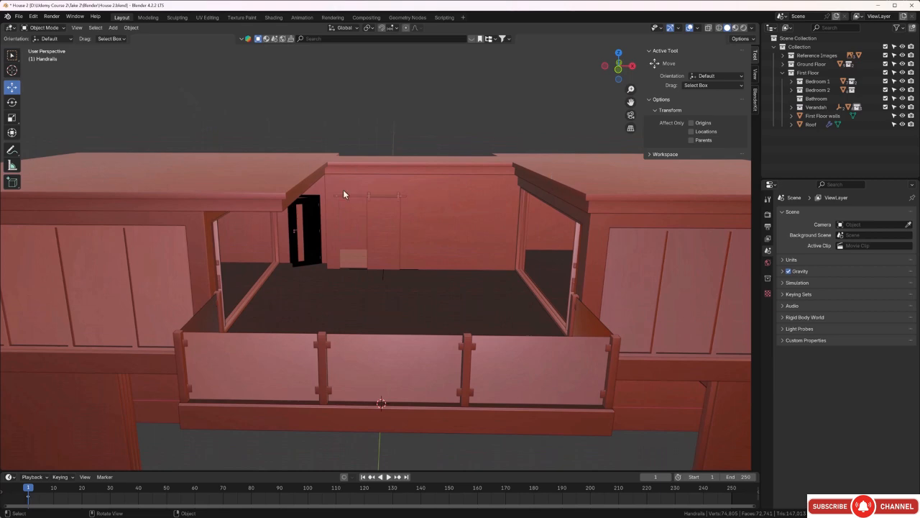
middle_drag(433, 187, 396, 175)
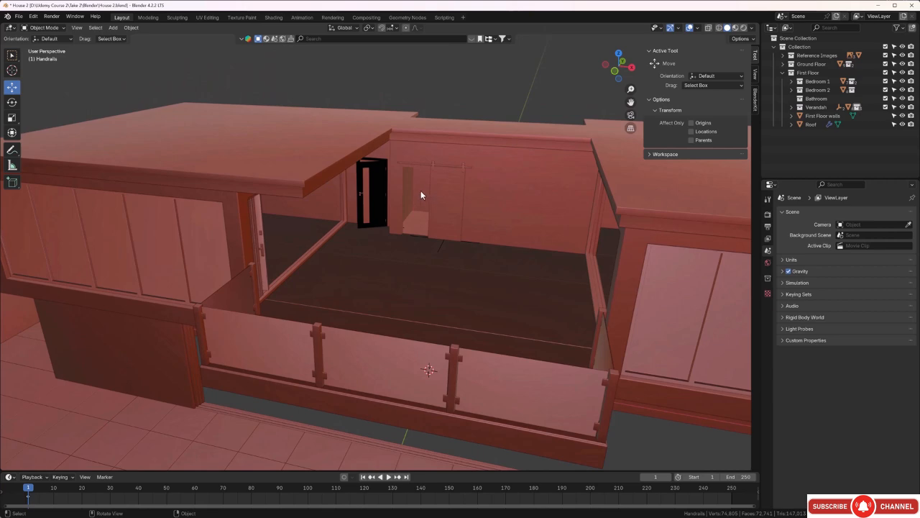
middle_drag(420, 192, 428, 195)
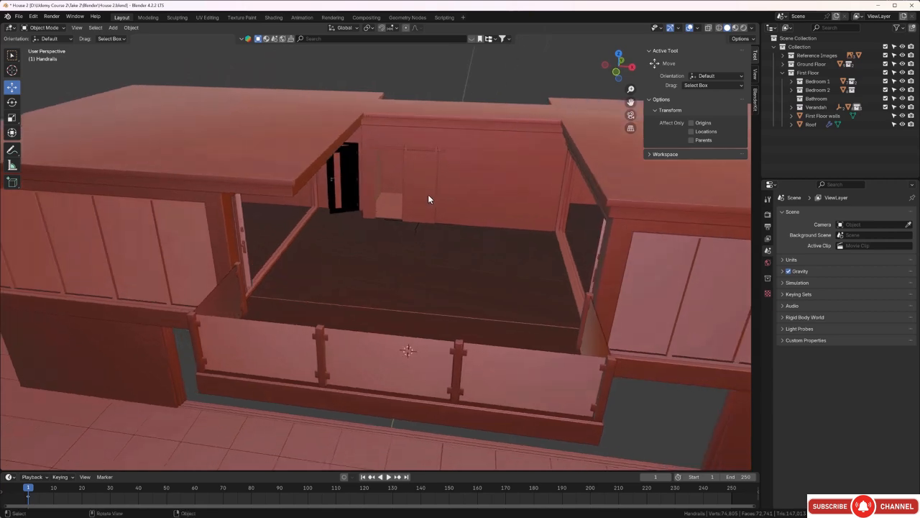
Step: Make the First Floor collection active and isolate the Roof object in local view
click(815, 74)
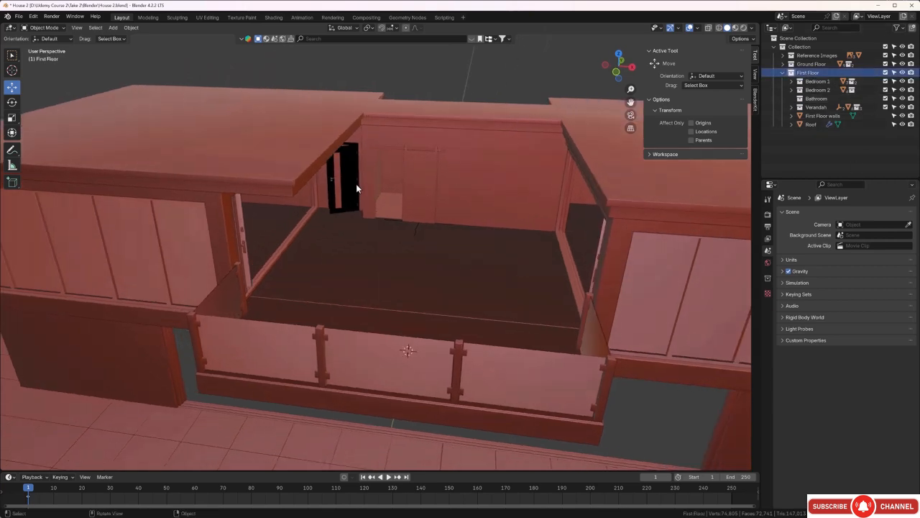
scroll(360, 185, down, 5)
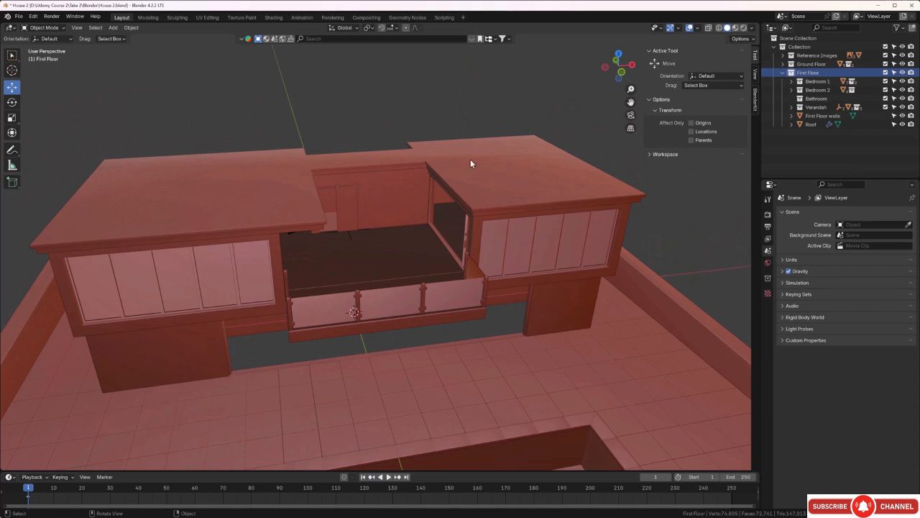
click(471, 160)
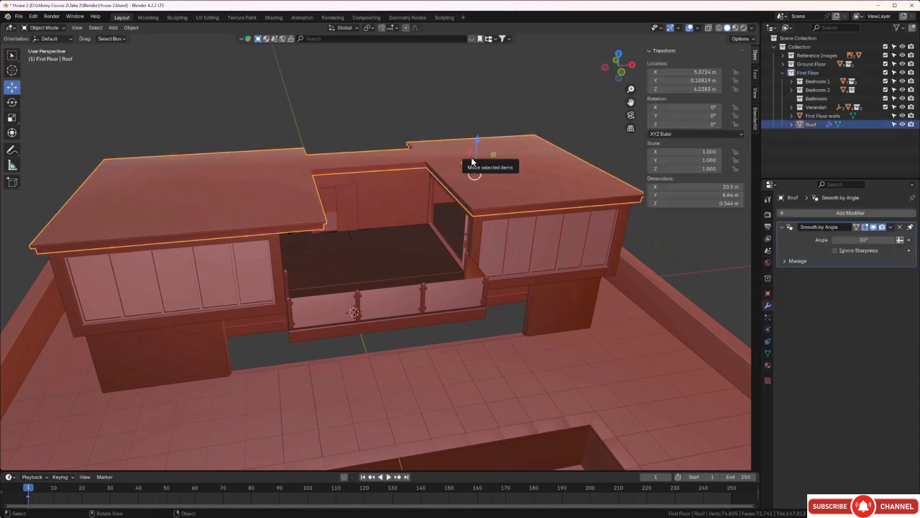
key(KP_Divide)
scroll(401, 281, up, 3)
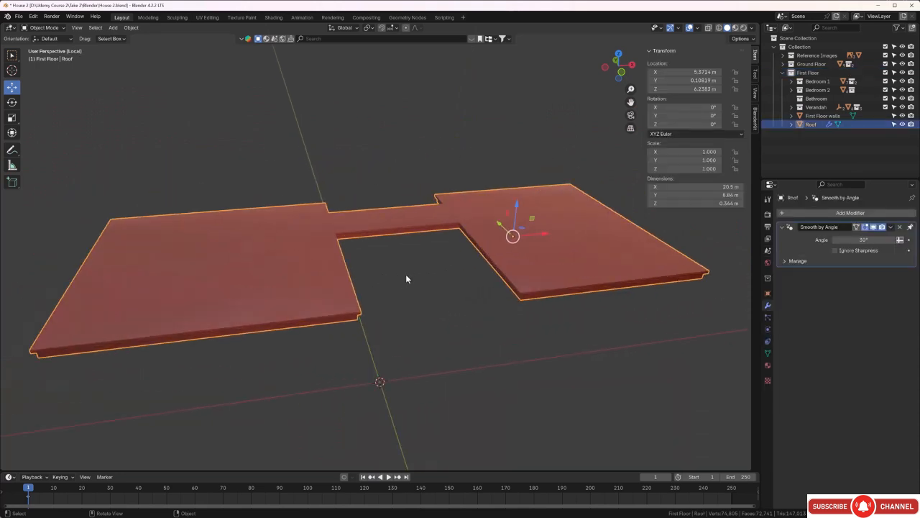
Step: Deselect the roof and add a 2 m cube mesh at the world origin
click(404, 282)
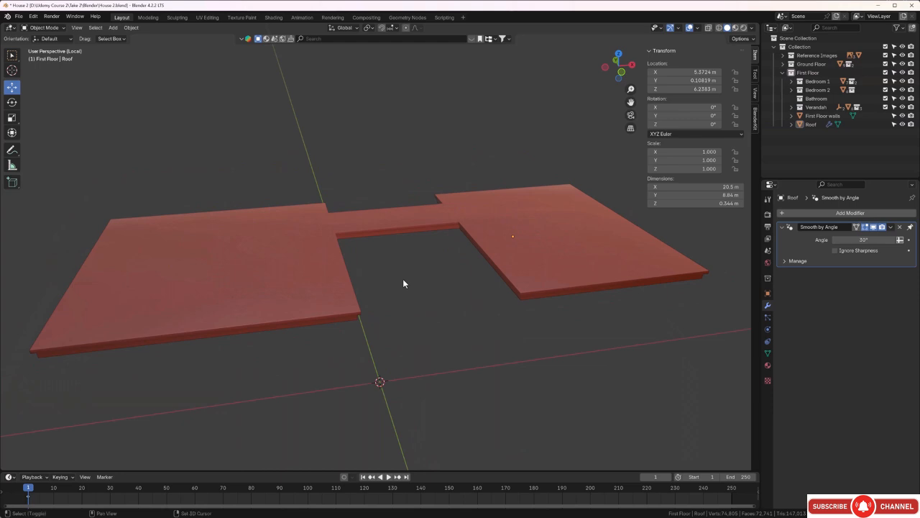
key(shift+a)
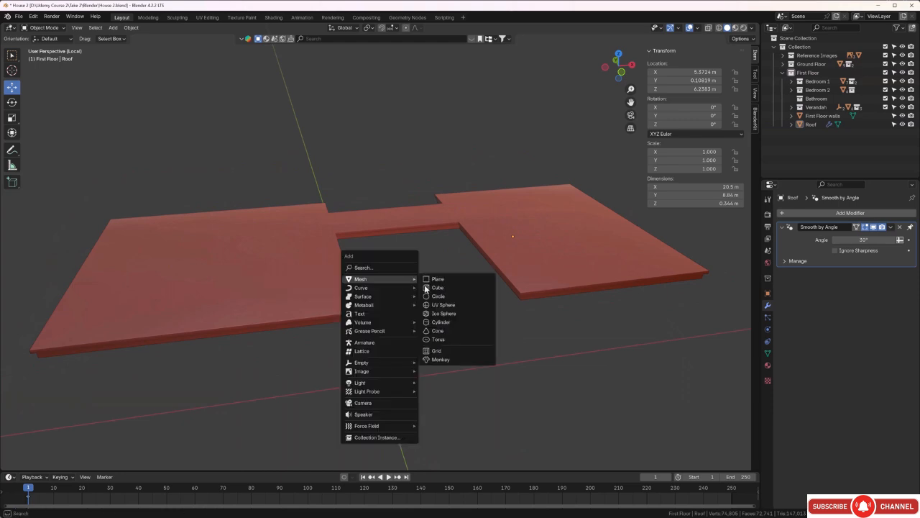
click(436, 286)
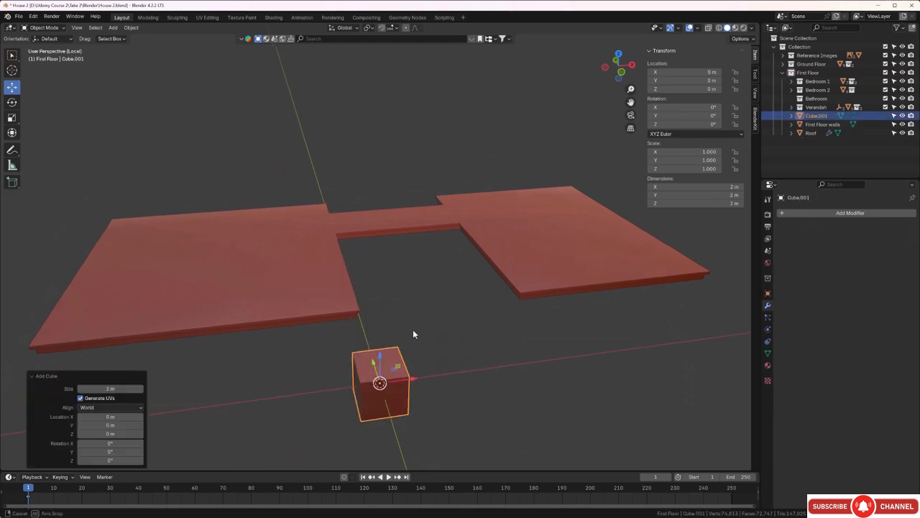
Step: Raise the cube to roof level at about Z 6.32 m and shift it to about X 0.9 m, between the two roof sections
middle_drag(415, 333, 409, 325)
drag(381, 367, 387, 256)
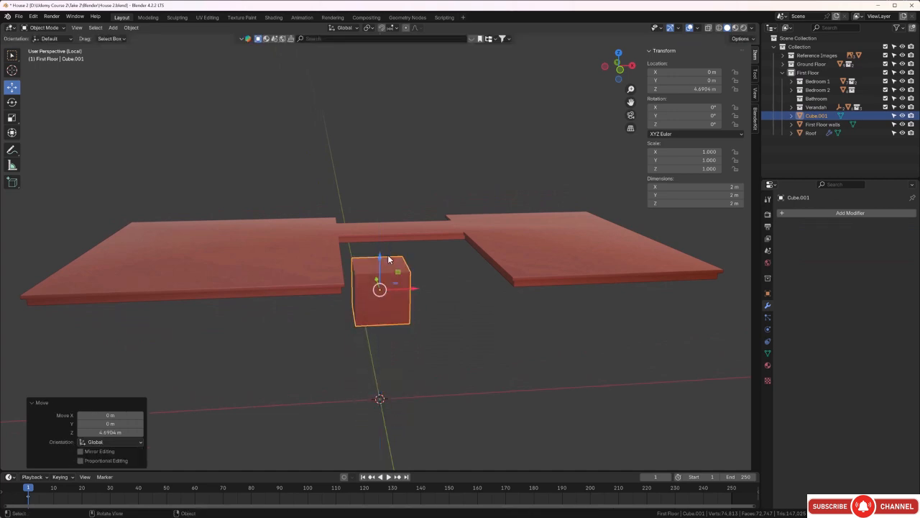
key(KP_1)
scroll(388, 259, up, 3)
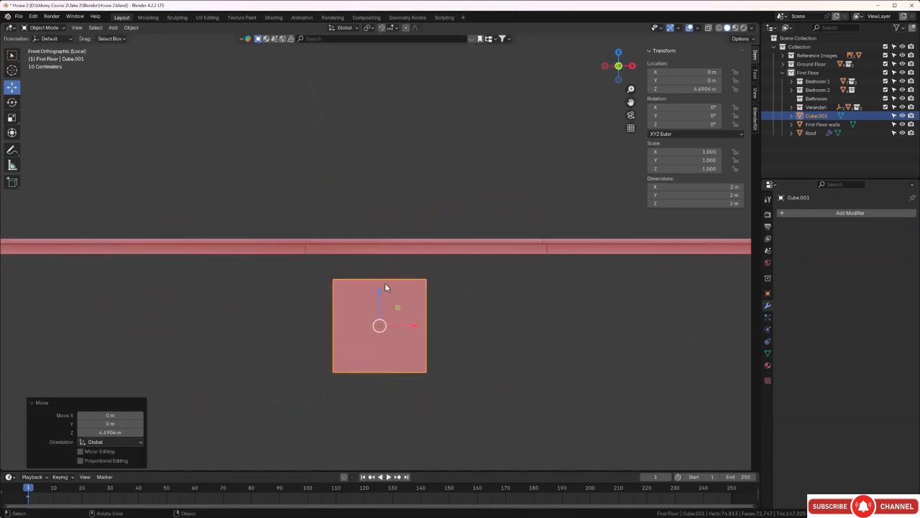
drag(380, 293, 381, 211)
drag(413, 251, 457, 250)
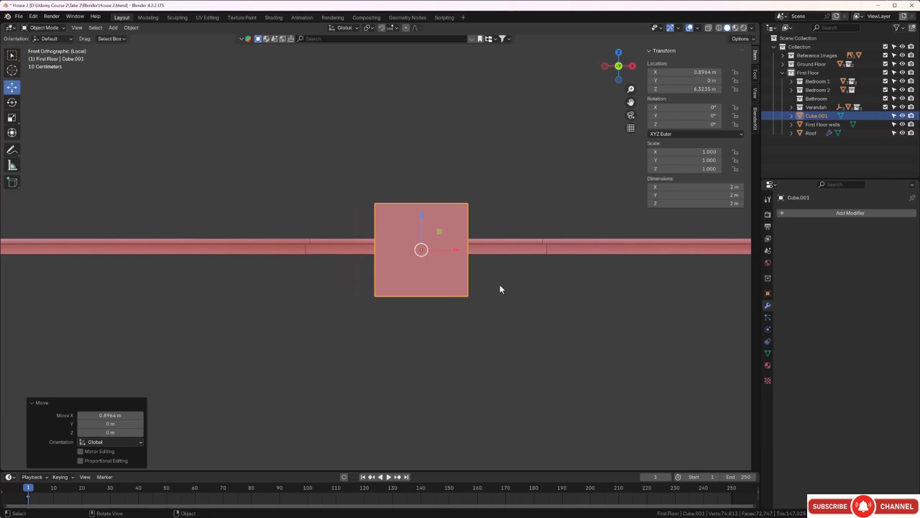
Step: Flatten the cube along Z to about 0.2 m thick and nudge it up to about Z 6.34 m within the roof's lower band
key(s)
key(z)
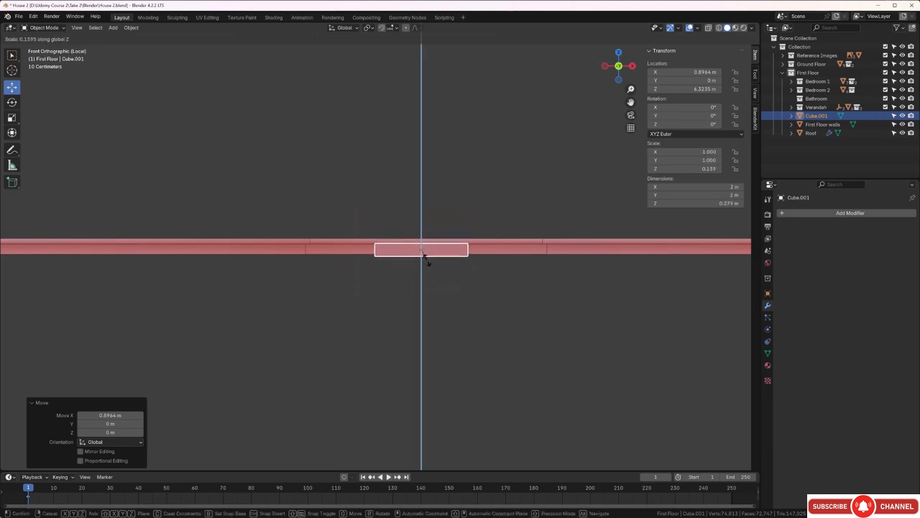
click(423, 256)
scroll(446, 270, up, 4)
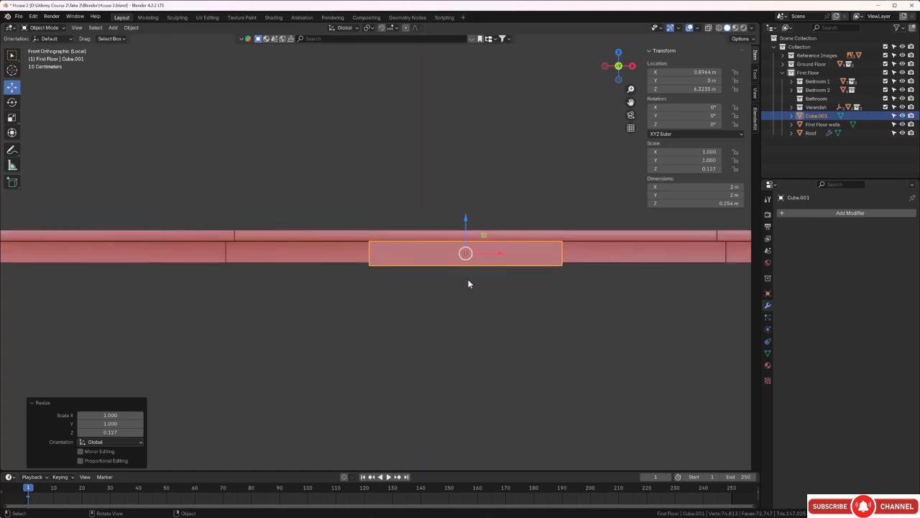
key(s)
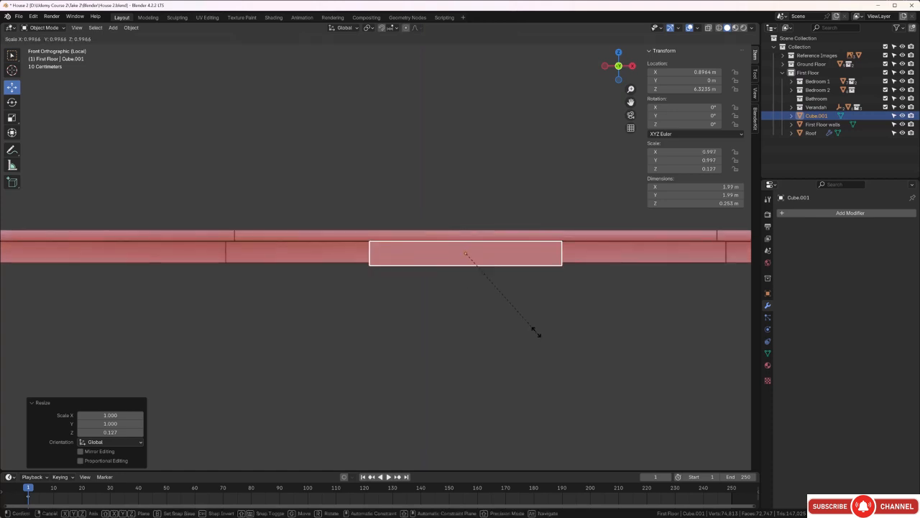
key(z)
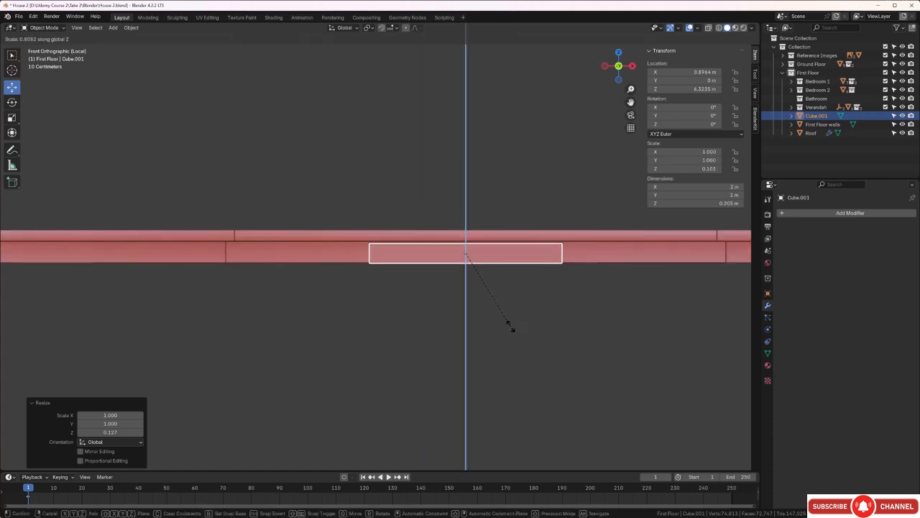
click(506, 322)
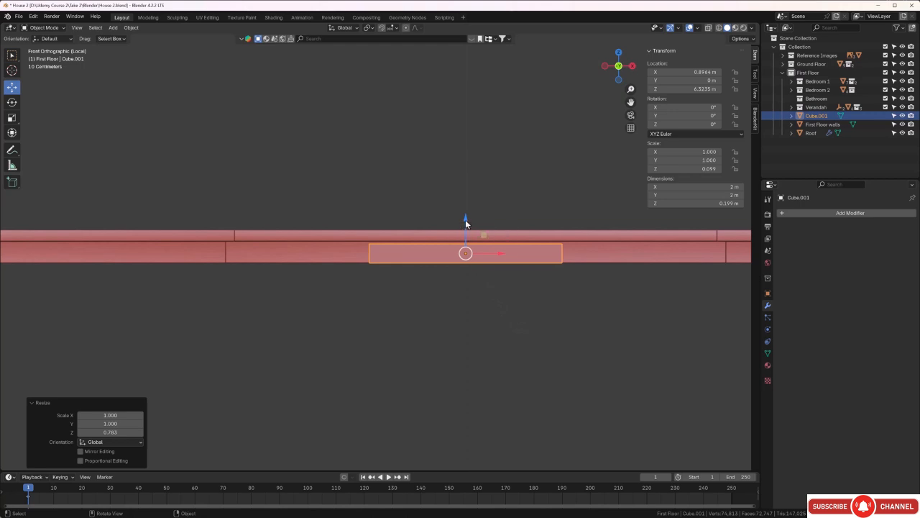
drag(465, 219, 465, 218)
scroll(414, 256, up, 2)
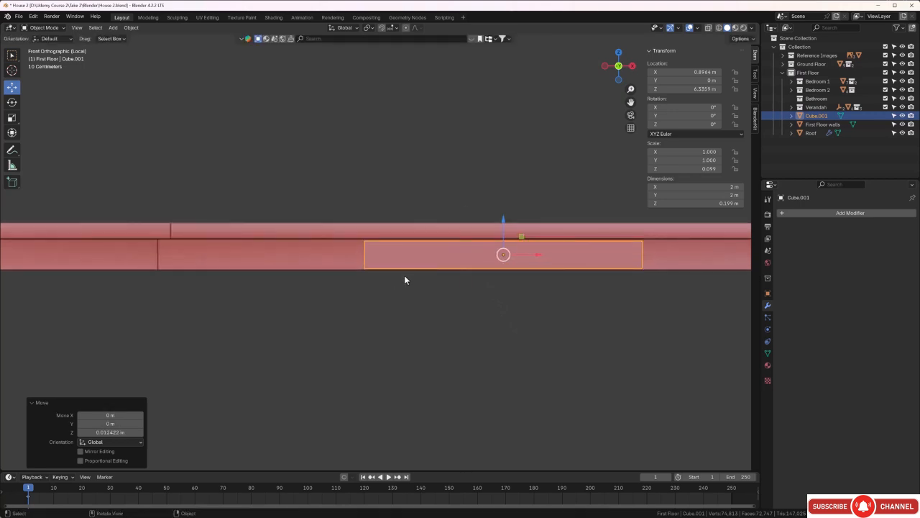
scroll(404, 280, down, 3)
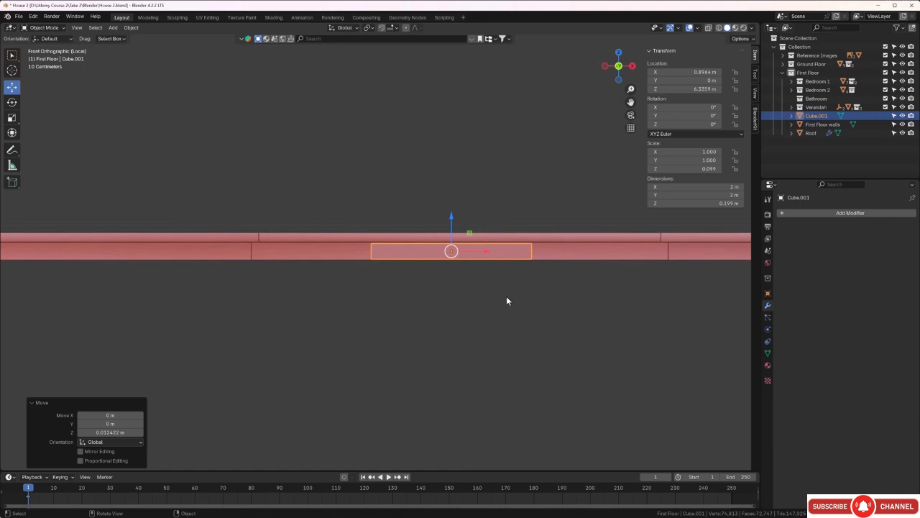
Step: Stretch the slab along X to about 4.96 m and shift it to about X 0.888 m so its near end meets the roof gap's edge
key(s)
key(x)
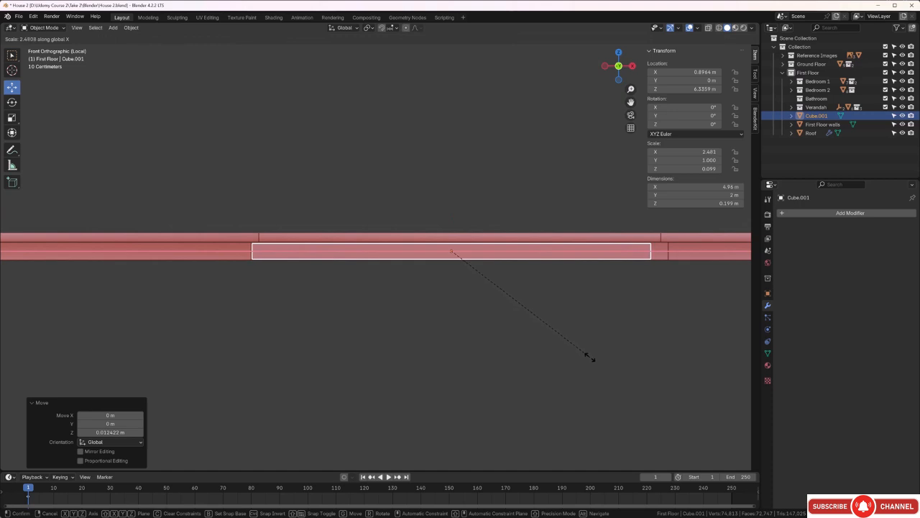
click(589, 357)
scroll(242, 259, up, 5)
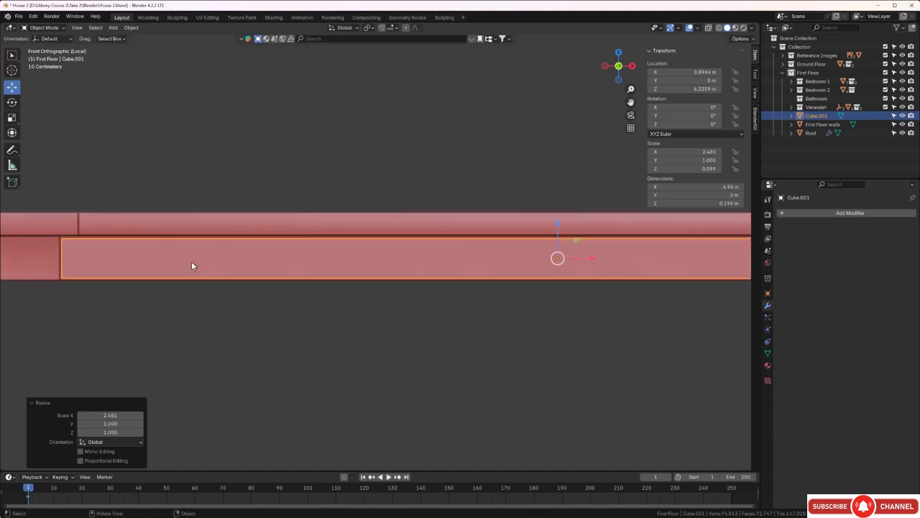
scroll(320, 285, up, 4)
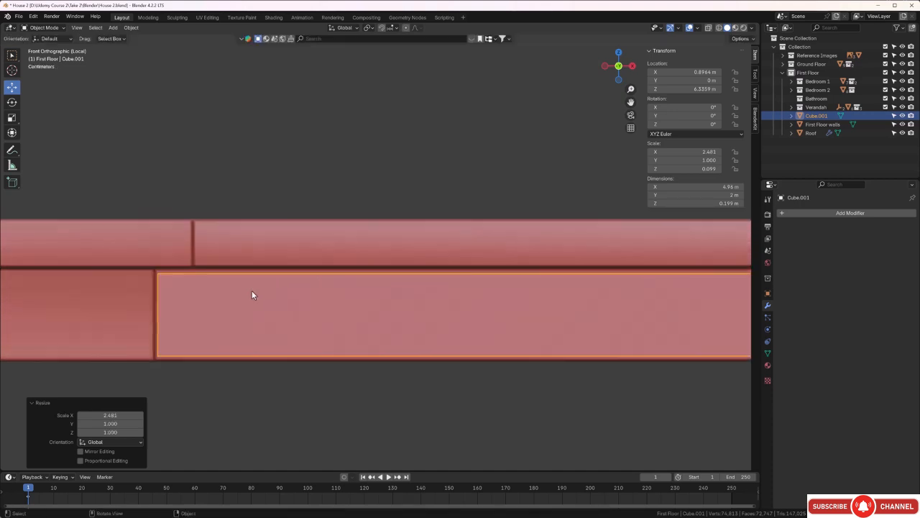
shift+middle_drag(213, 302, 355, 258)
scroll(303, 264, up, 3)
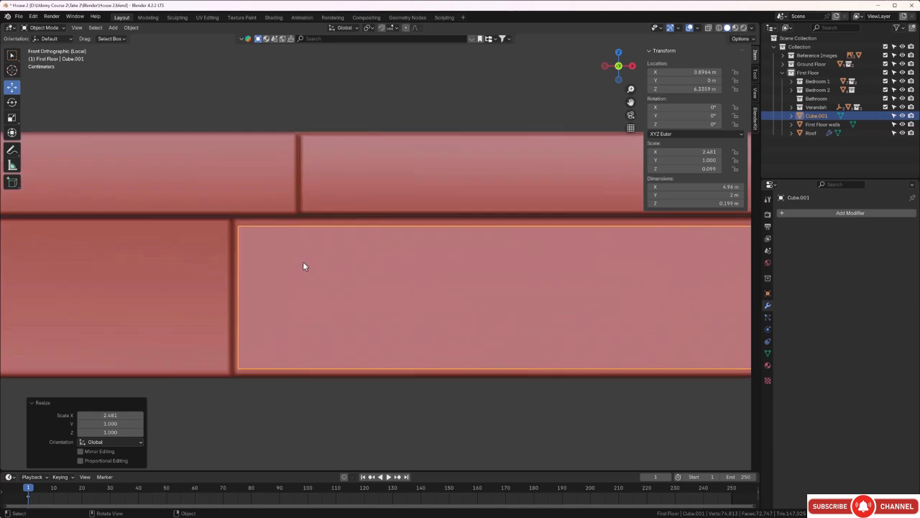
scroll(305, 267, down, 2)
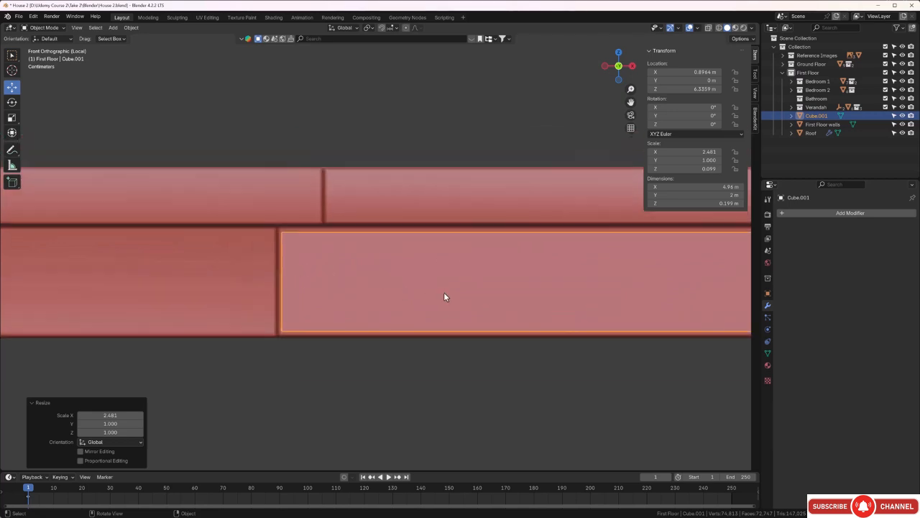
key(g)
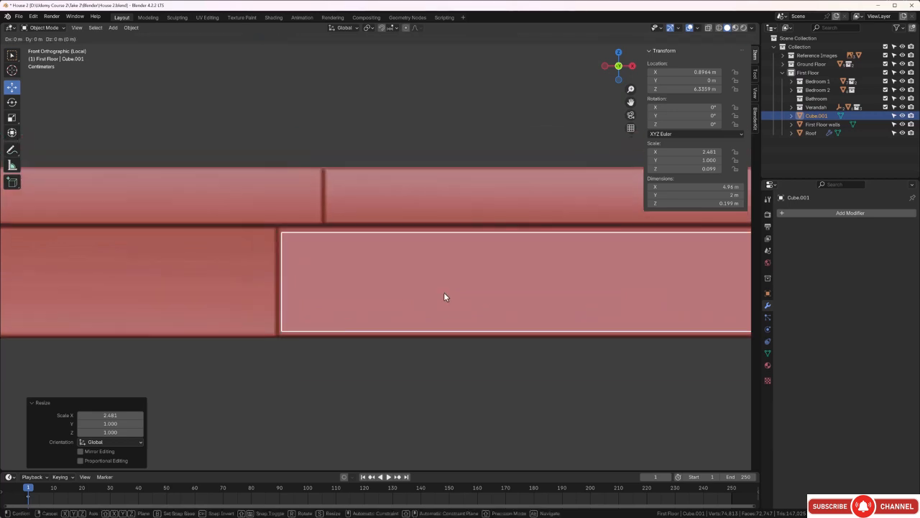
key(x)
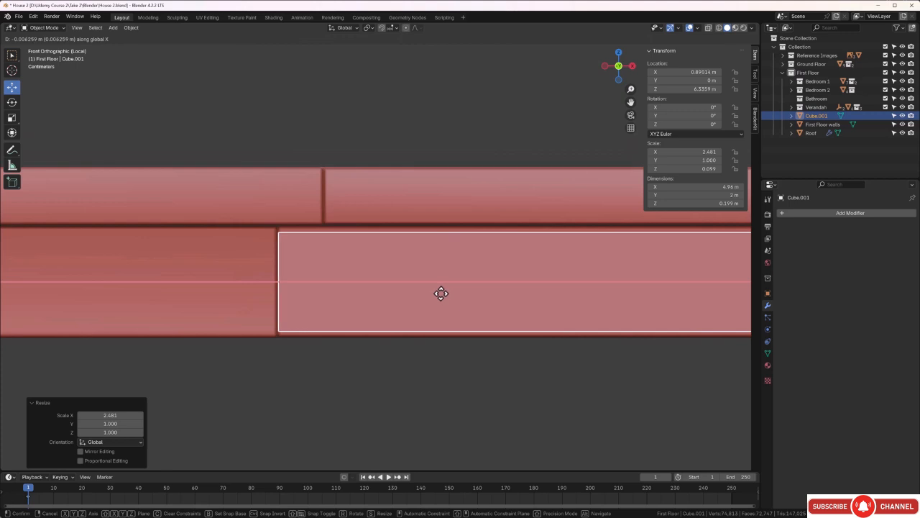
click(440, 293)
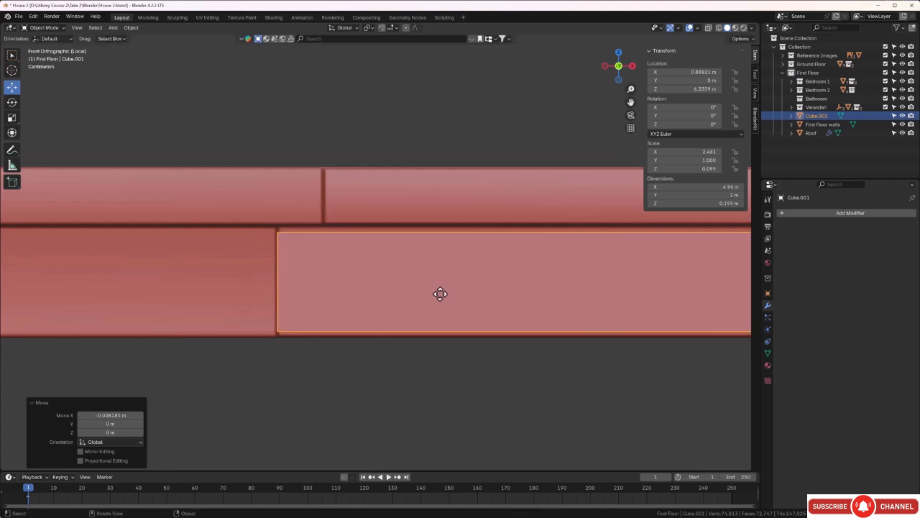
Step: In wireframe, select the slab's positive X end vertices and move them about 0.224 m along X to the opposite roof section's edge
scroll(419, 308, down, 7)
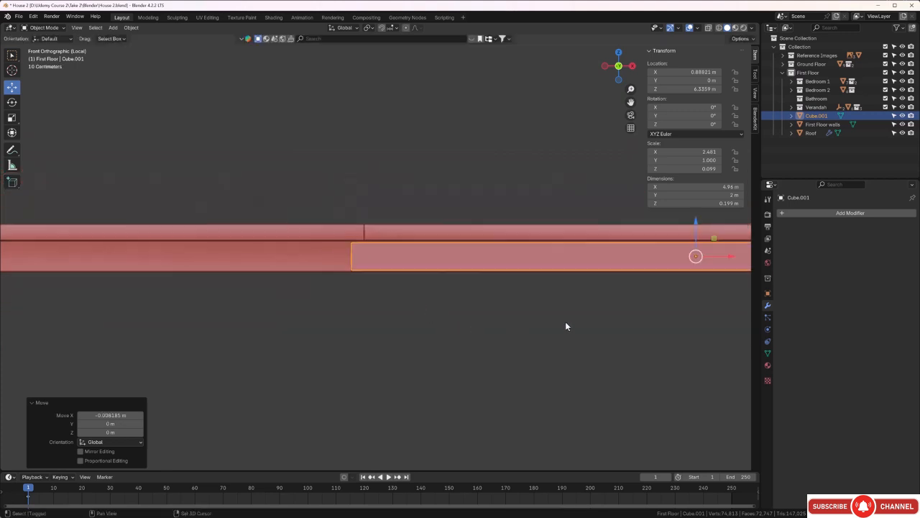
scroll(348, 305, down, 2)
shift+middle_drag(560, 296, 351, 315)
scroll(392, 293, up, 3)
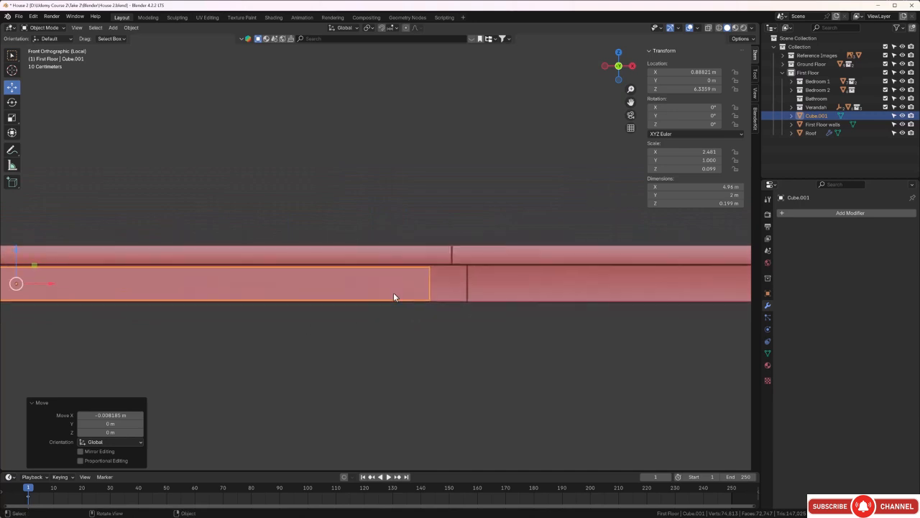
key(Tab)
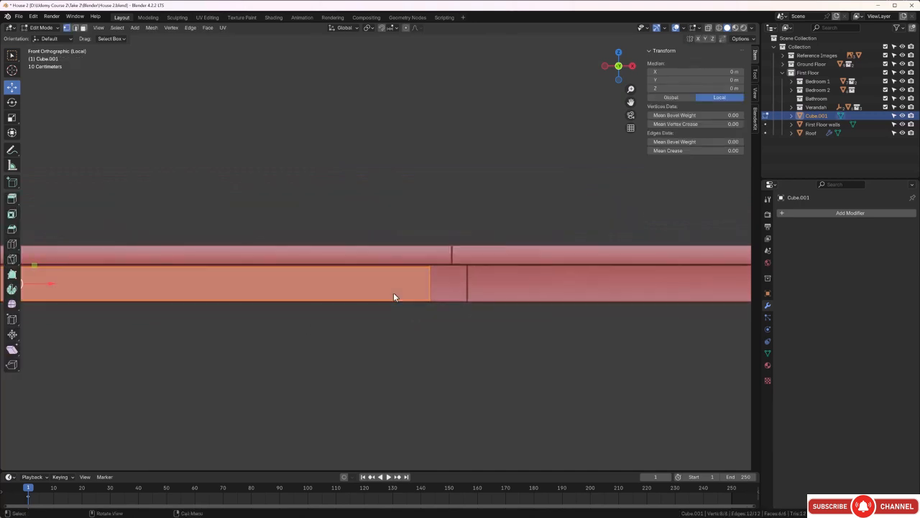
key(z)
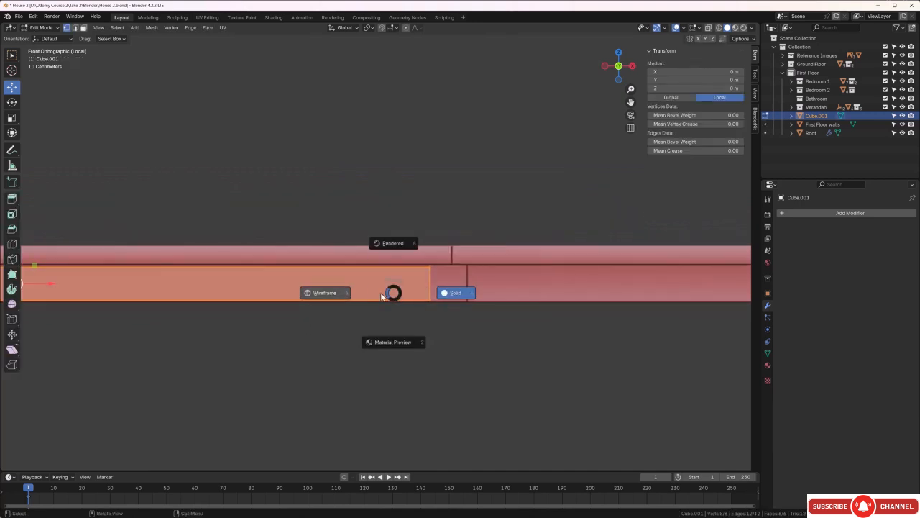
click(335, 294)
drag(386, 222, 453, 345)
scroll(446, 314, up, 3)
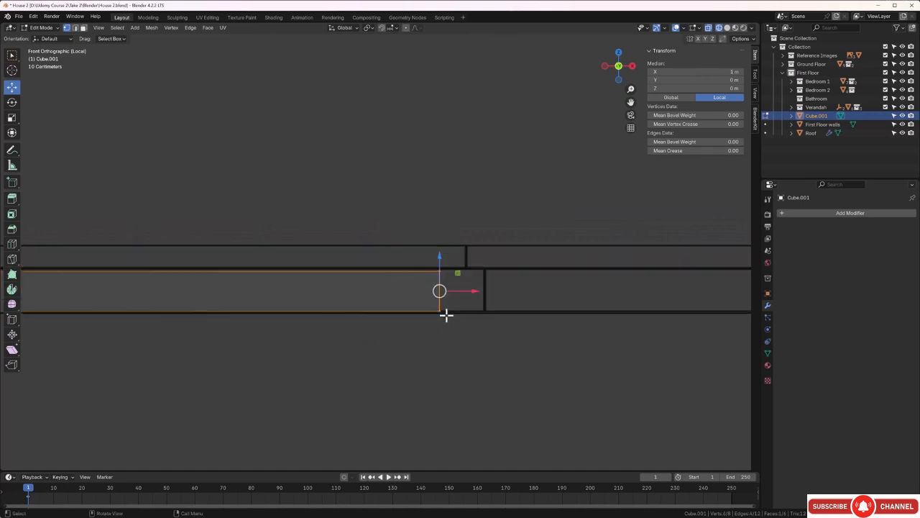
shift+middle_drag(464, 332, 363, 255)
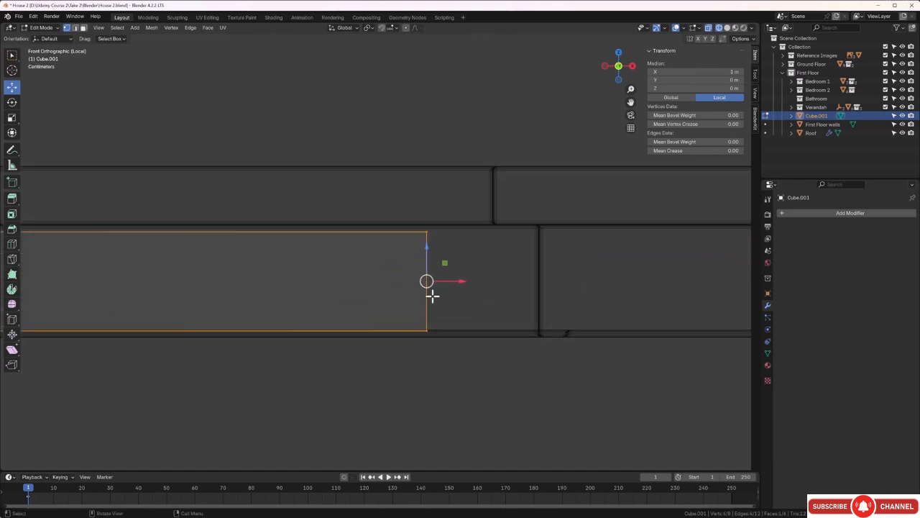
drag(458, 281, 573, 287)
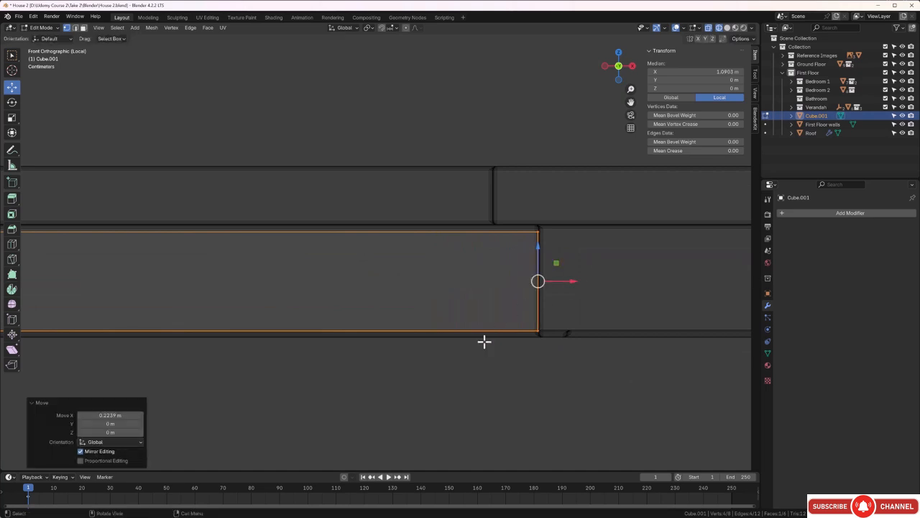
Step: Return the viewport to solid shading and switch the slab back to Object Mode
scroll(472, 339, down, 8)
middle_drag(429, 354, 431, 347)
key(z)
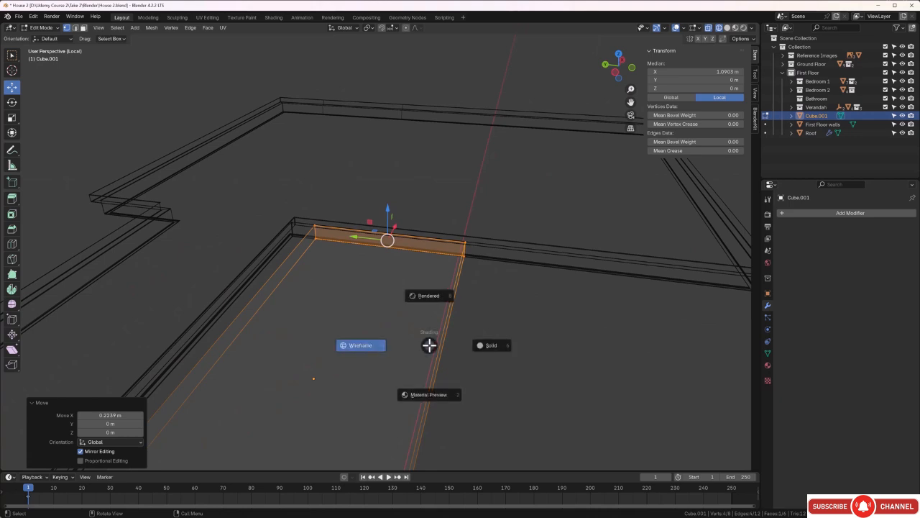
click(490, 345)
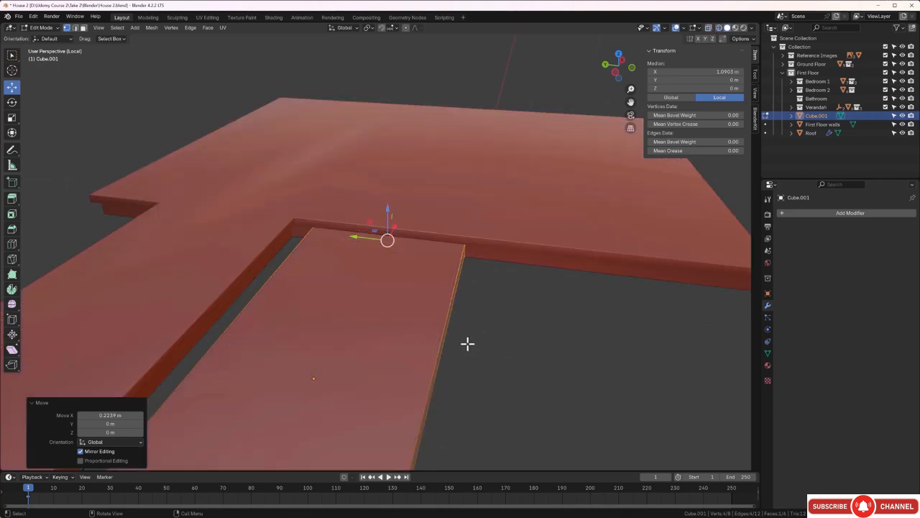
key(Tab)
Step: Move the slab along Y to about 0.33 m so its rear side meets the connecting roof strip, then deselect it
middle_drag(458, 342, 477, 339)
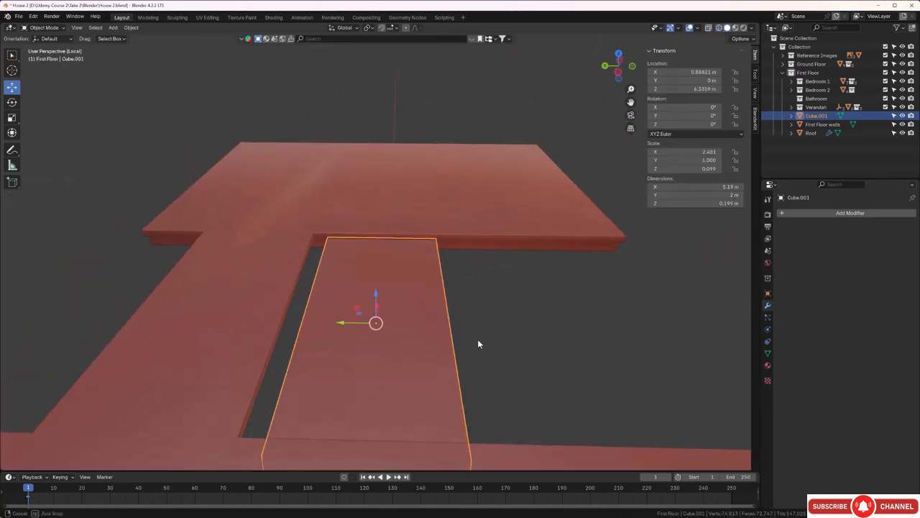
drag(341, 325, 322, 342)
middle_drag(322, 342, 319, 295)
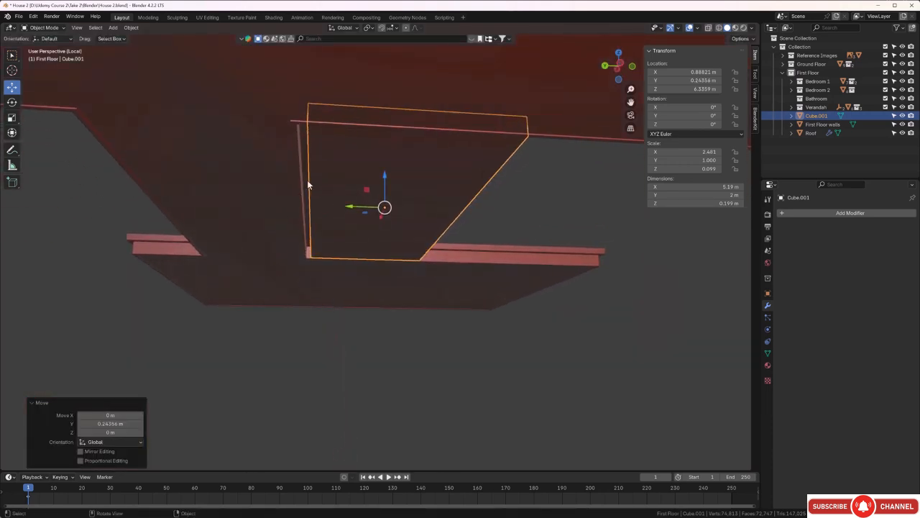
middle_drag(307, 180, 372, 240)
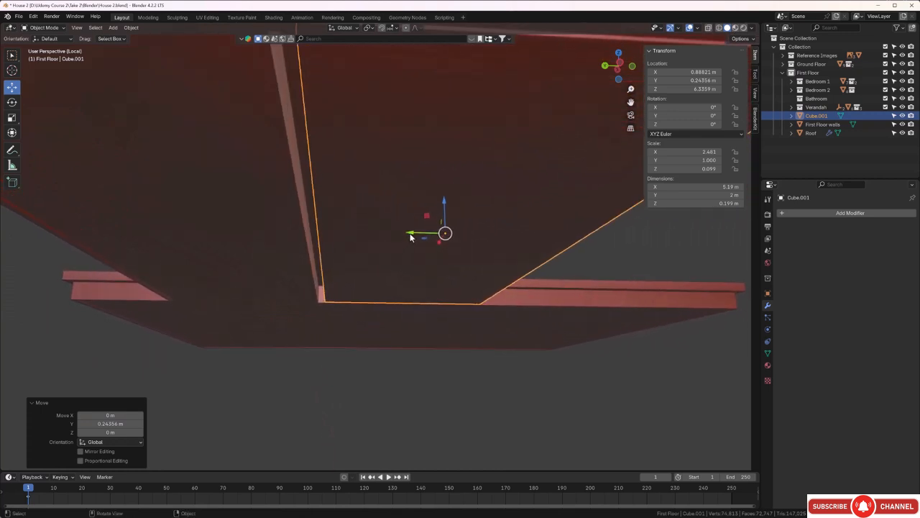
drag(411, 237, 394, 235)
click(579, 263)
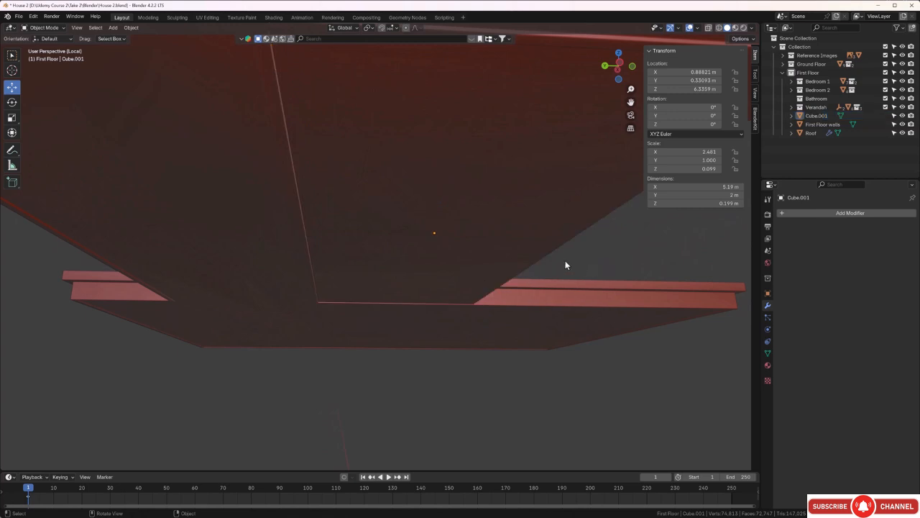
middle_drag(565, 260, 450, 250)
Step: Select the slab's front face in Edit Mode and move it about 1.94 m along Y, leaving a thin strip against the connecting roof
click(449, 249)
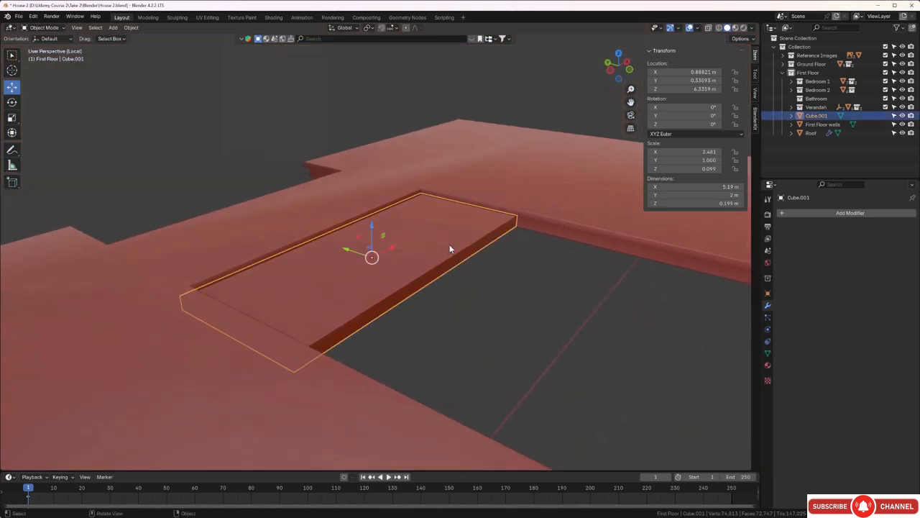
key(Tab)
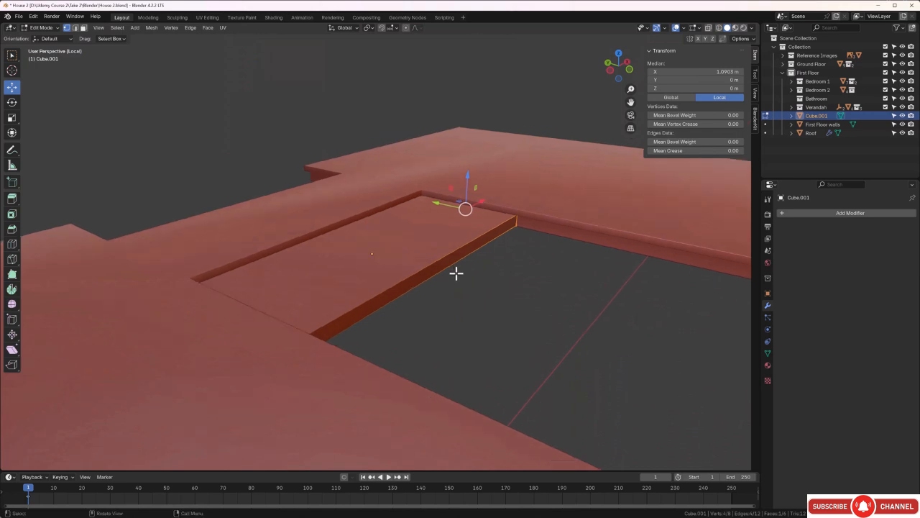
middle_drag(455, 273, 450, 282)
click(449, 269)
drag(423, 264, 316, 227)
middle_drag(316, 227, 413, 307)
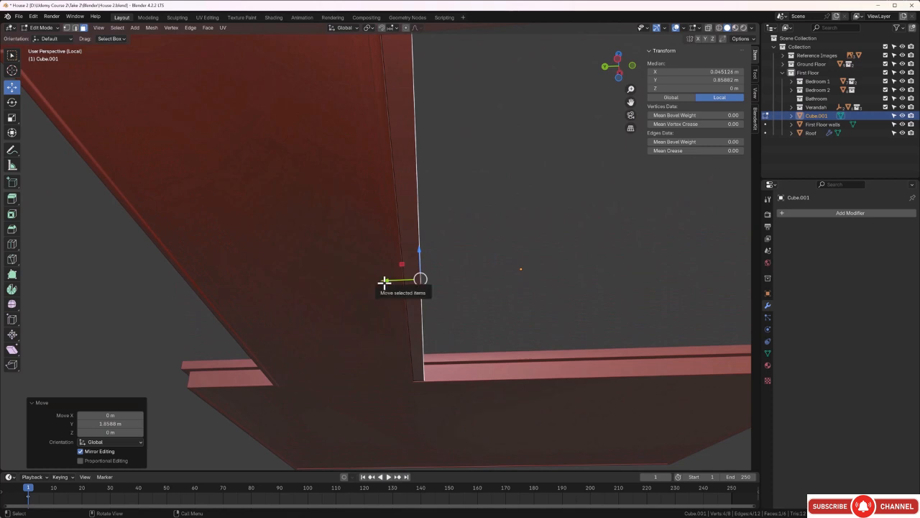
drag(381, 281, 374, 278)
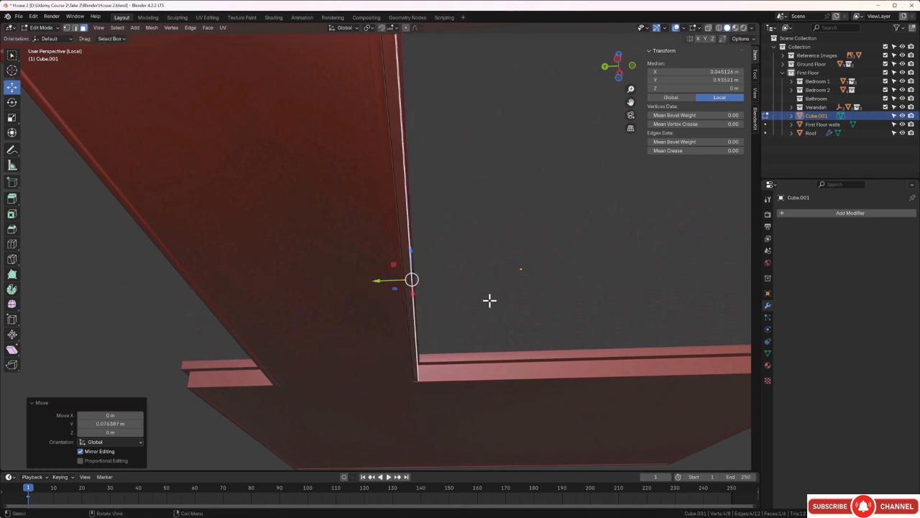
Step: Switch the thin strip back to Object Mode and apply its rotation and scale
click(496, 283)
middle_drag(496, 283, 387, 307)
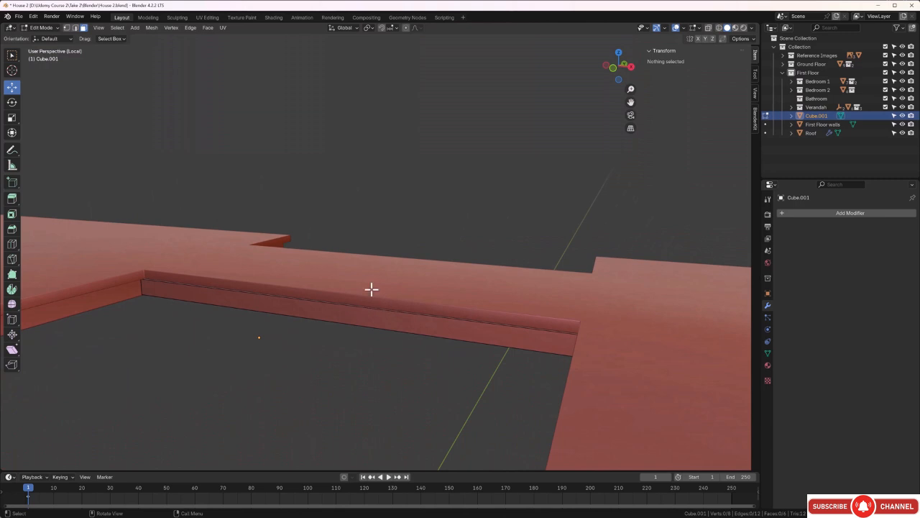
key(Tab)
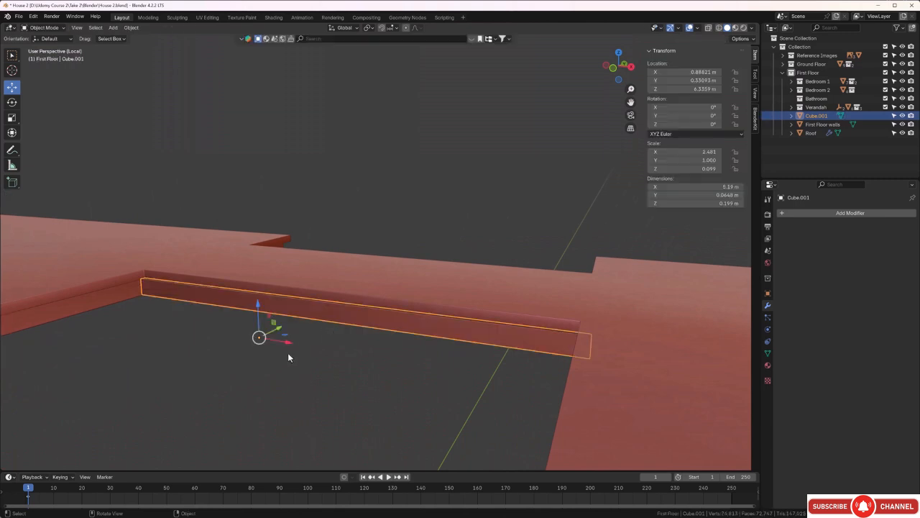
click(352, 369)
middle_drag(321, 343, 434, 335)
click(446, 335)
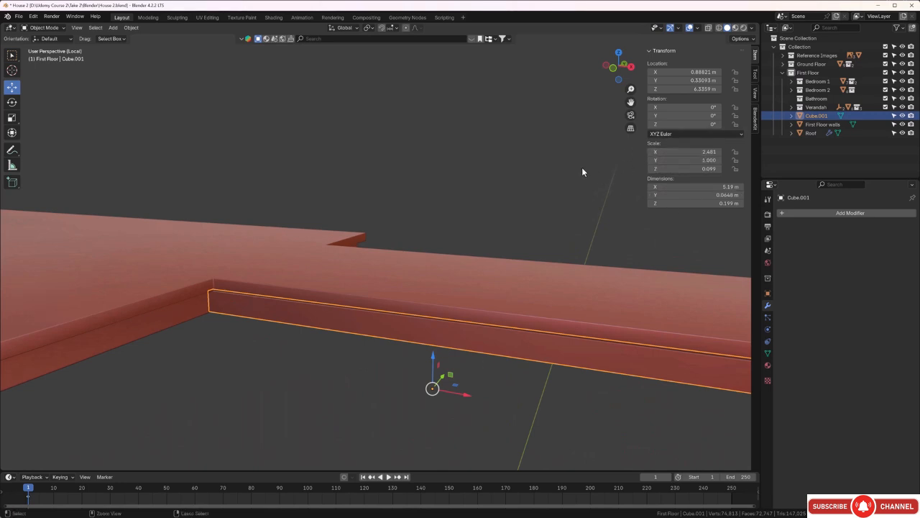
key(ctrl+a)
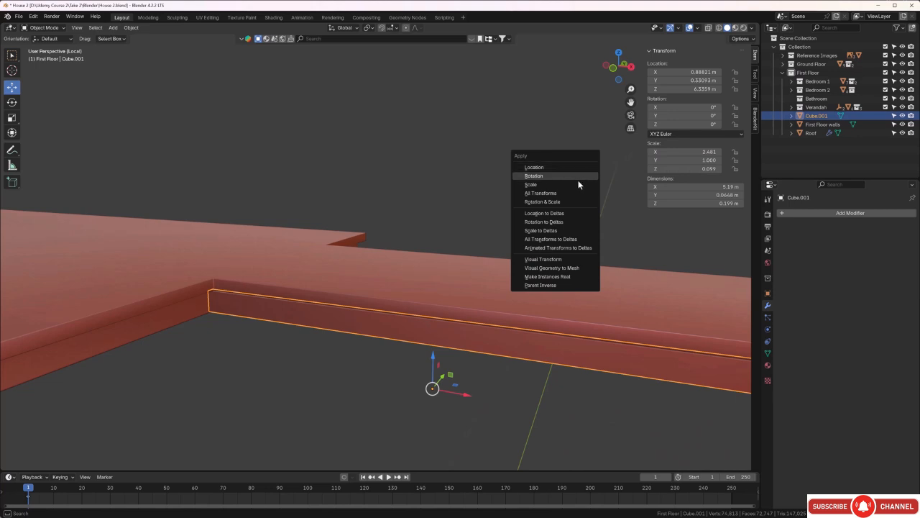
click(569, 201)
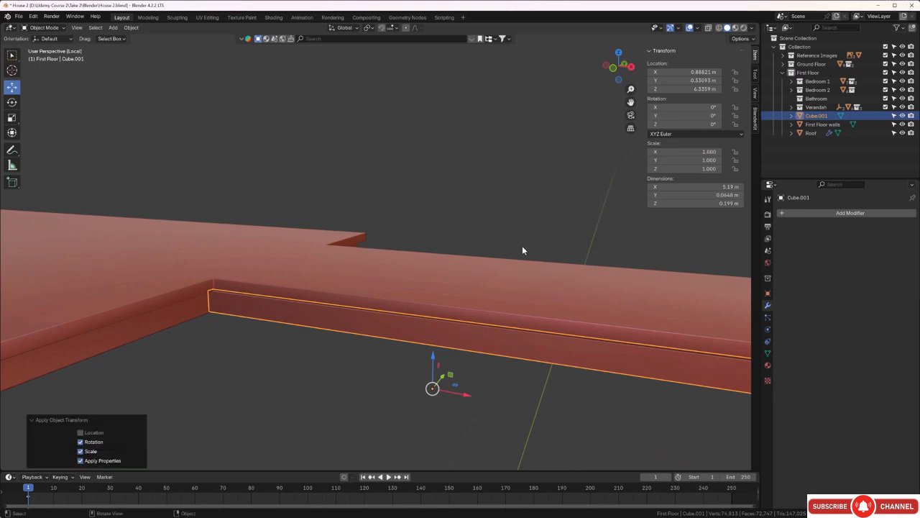
Step: Add a Bevel modifier to the strip with an amount of 0.001 m
middle_drag(378, 286, 350, 277)
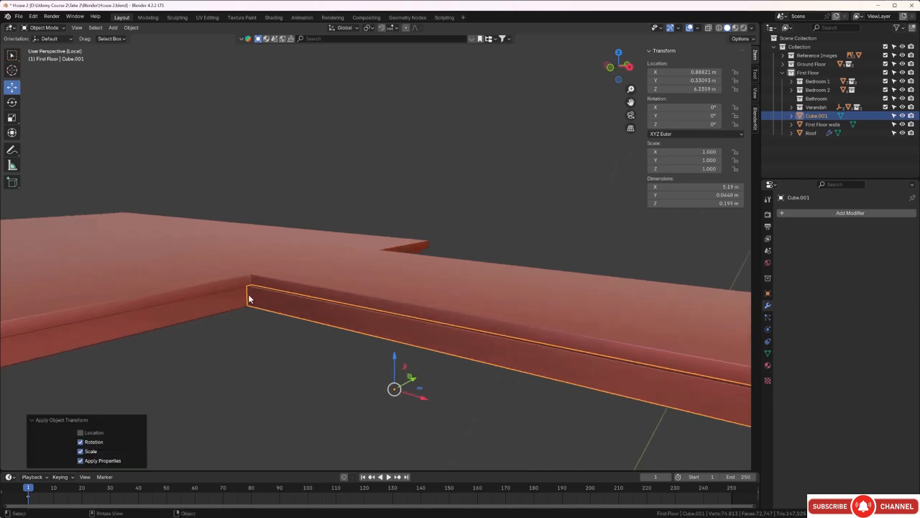
scroll(249, 296, up, 4)
middle_drag(250, 302, 255, 328)
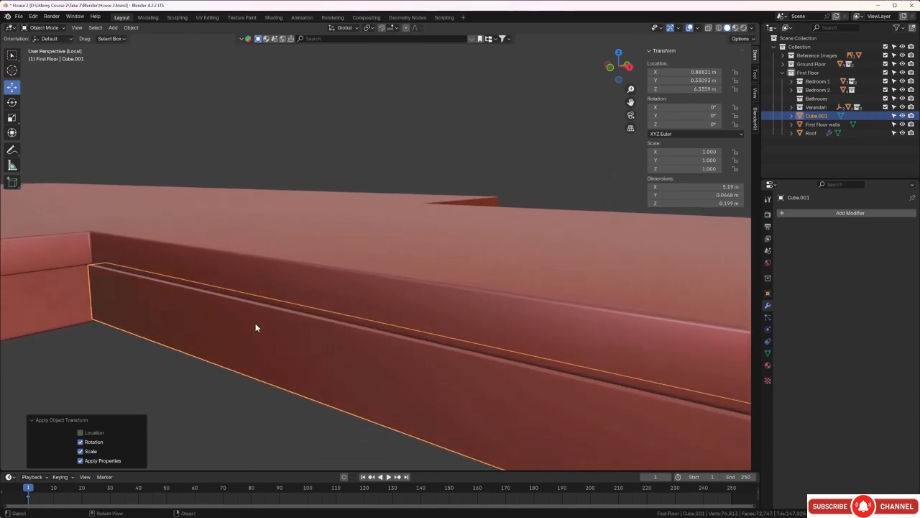
click(819, 211)
mouse_move(789, 242)
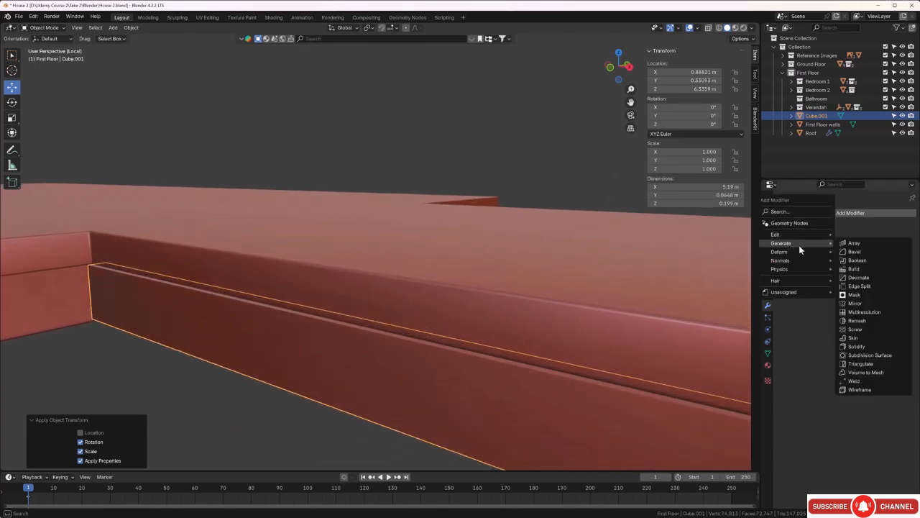
click(849, 248)
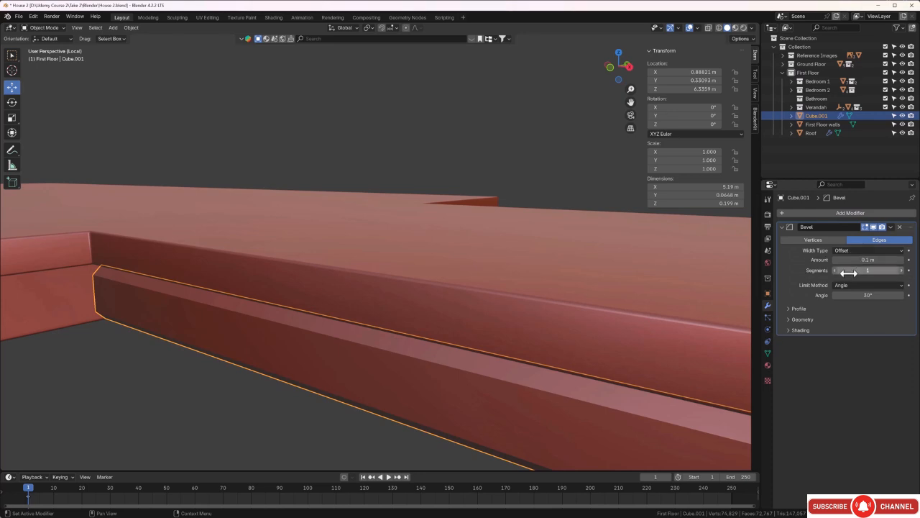
drag(859, 261, 863, 261)
click(862, 261)
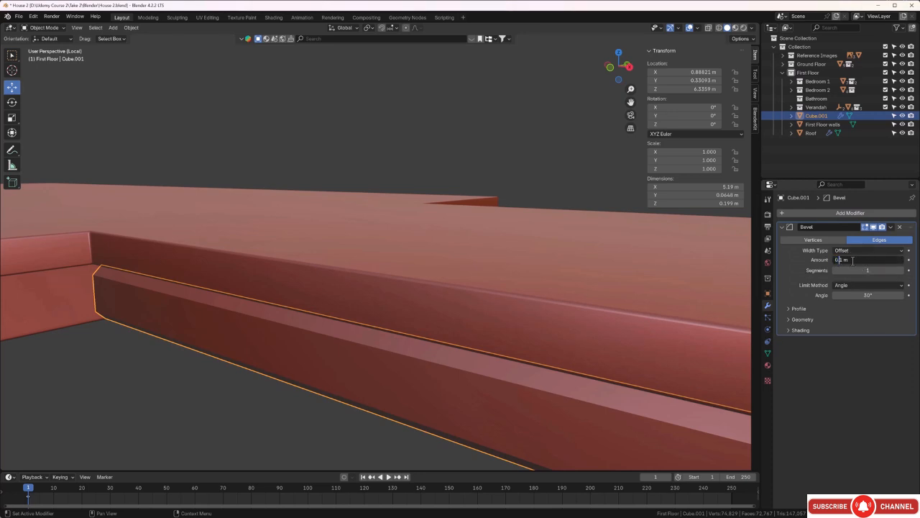
key(Return)
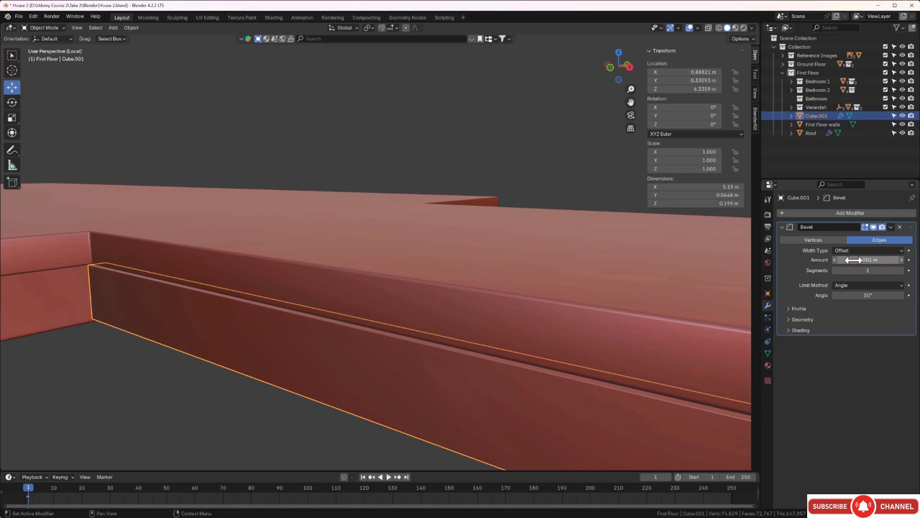
Step: Set the strip's bevel amount to 0.003 m and its segments to 3
click(867, 259)
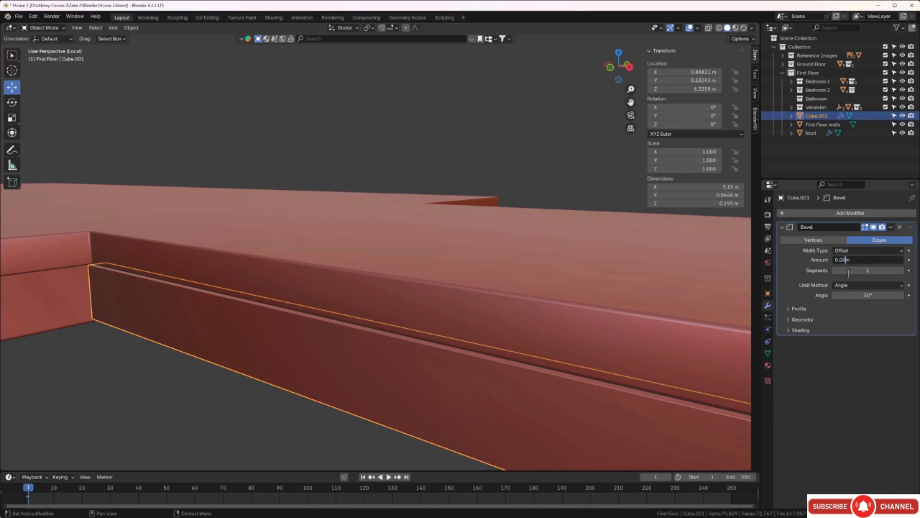
key(Return)
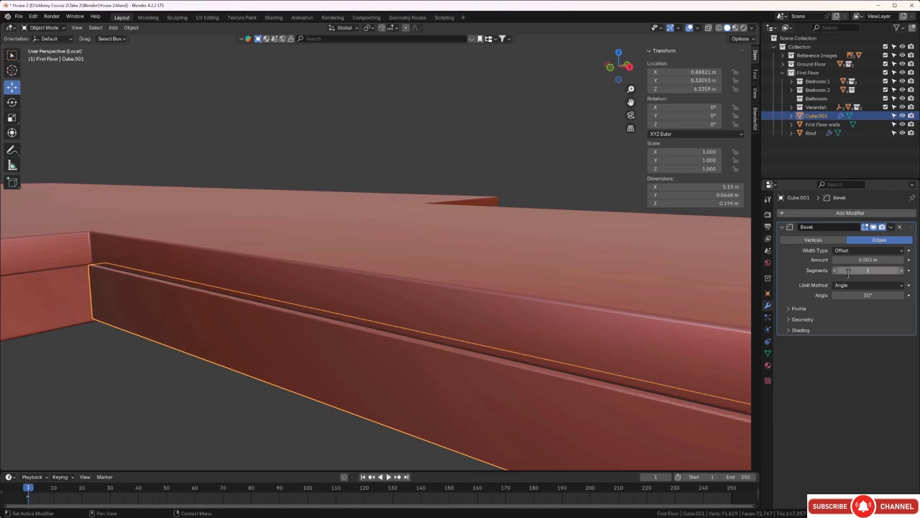
click(902, 270)
click(901, 271)
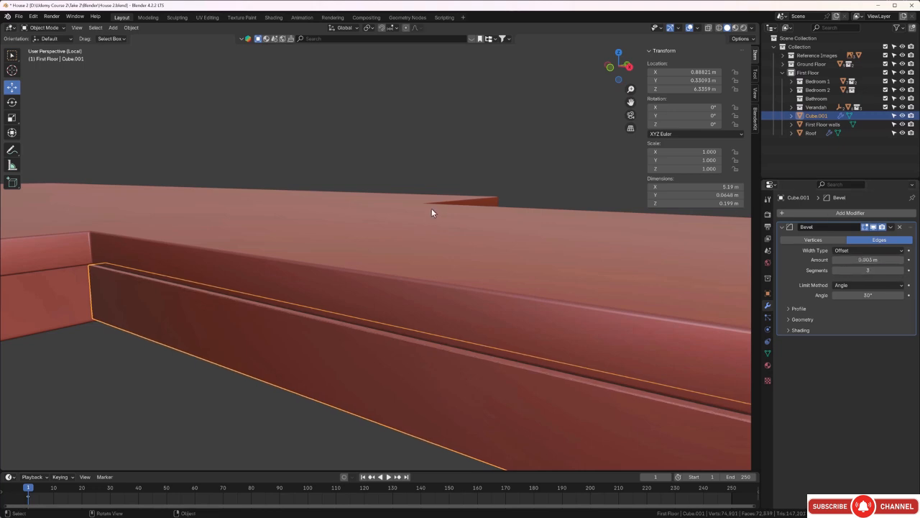
Step: Examine the strip's bevelled edges and its fit against the connecting roof from close up and from above
click(382, 131)
middle_drag(182, 347, 309, 290)
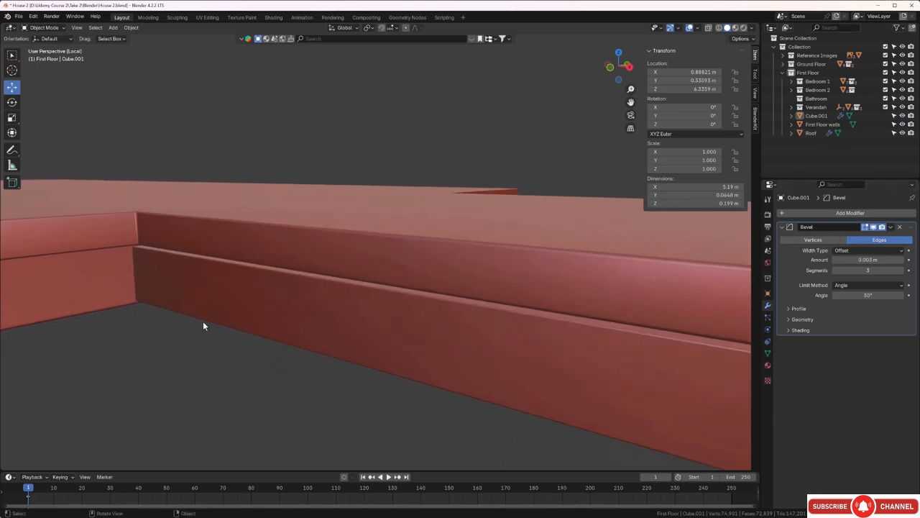
scroll(216, 308, up, 3)
scroll(216, 312, up, 2)
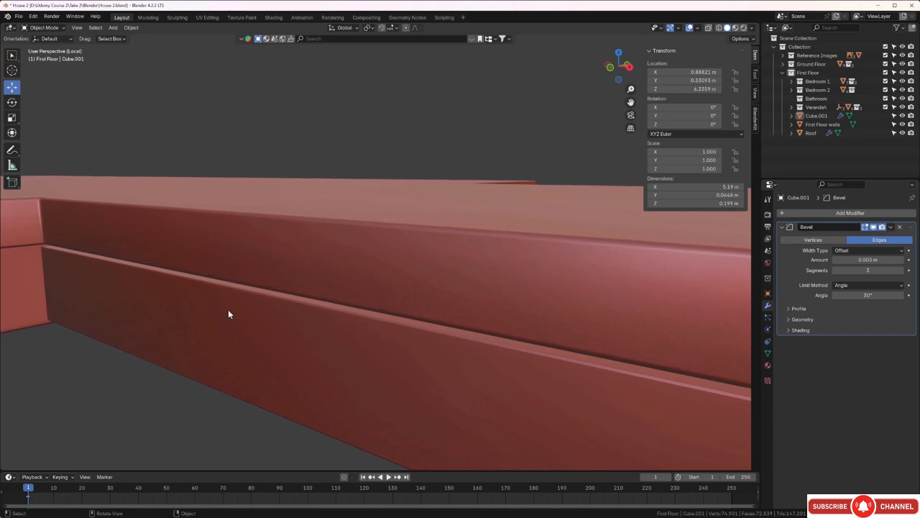
click(319, 328)
middle_drag(319, 325, 288, 377)
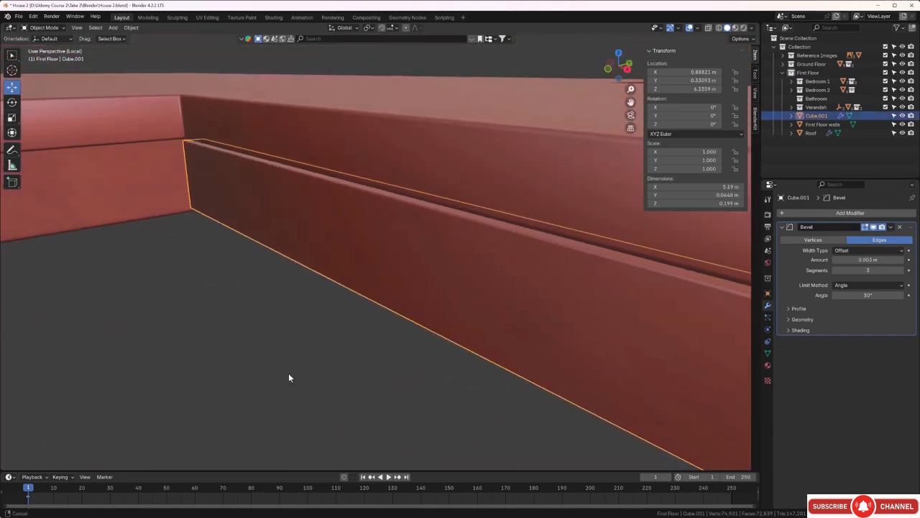
click(325, 340)
key(b)
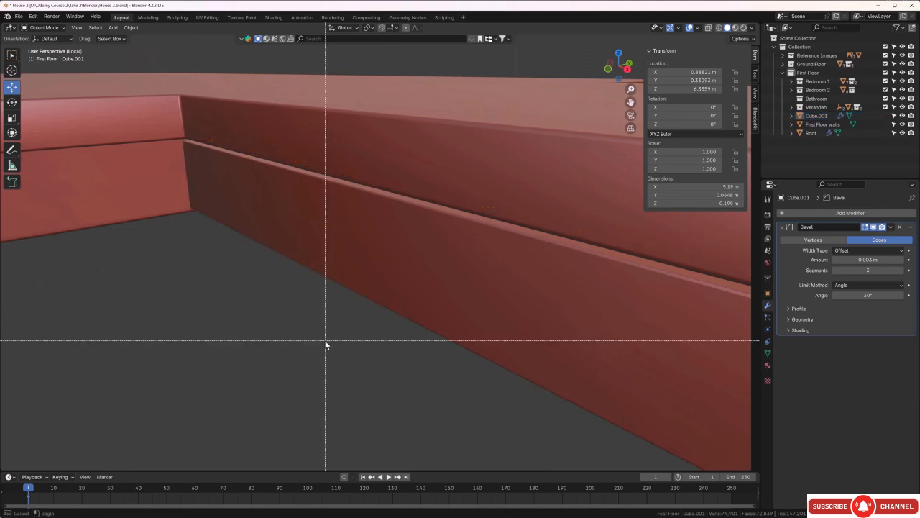
drag(317, 153, 455, 378)
middle_drag(423, 312, 419, 255)
scroll(408, 302, down, 3)
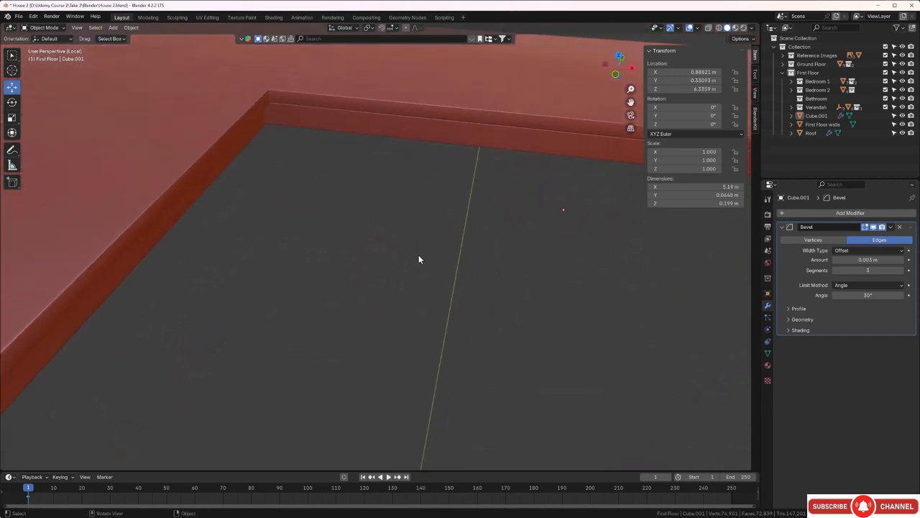
Step: Duplicate the bevelled strip and move the copy about -2.45 m along Y into the opening between the roof sections
scroll(460, 270, down, 3)
mouse_move(488, 286)
middle_down()
mouse_move(451, 261)
mouse_move(493, 270)
middle_up()
click(481, 192)
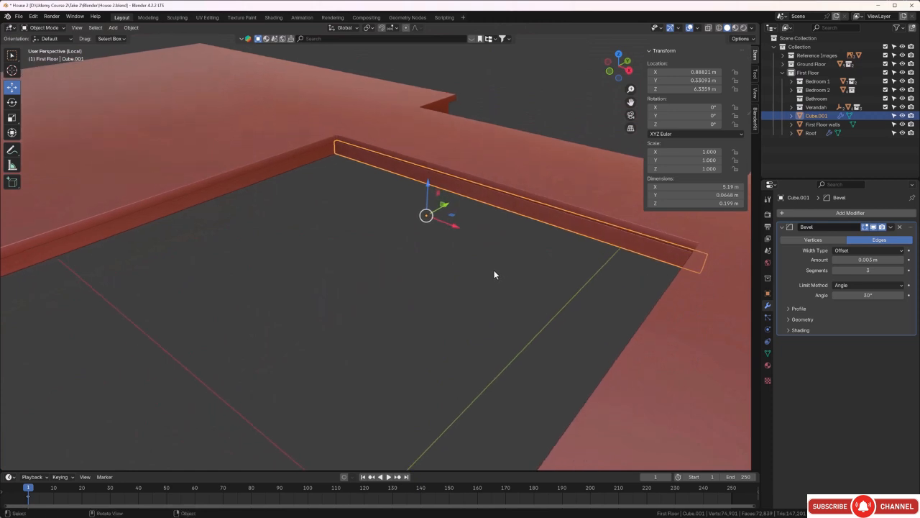
key(shift+d)
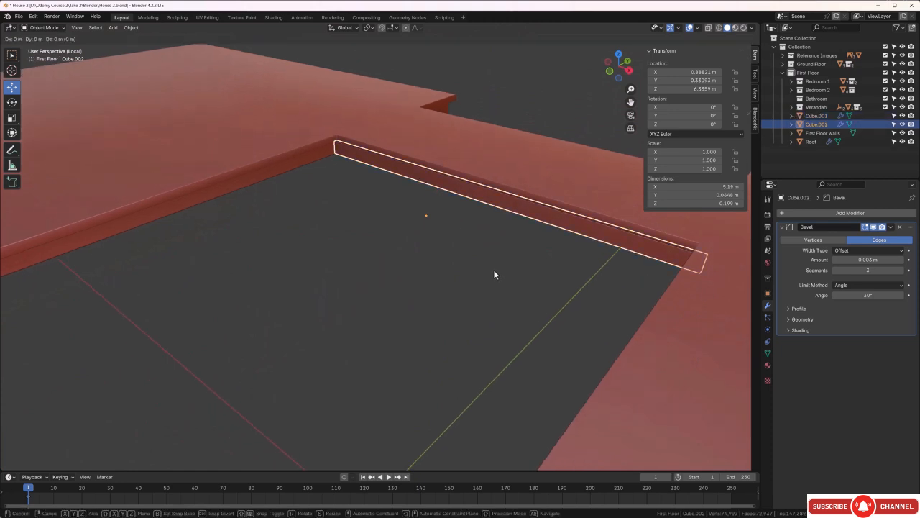
key(y)
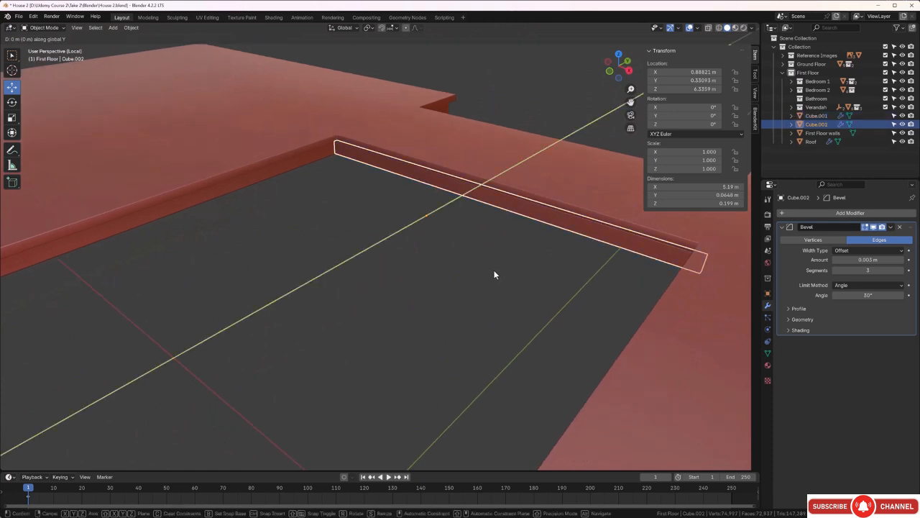
click(255, 311)
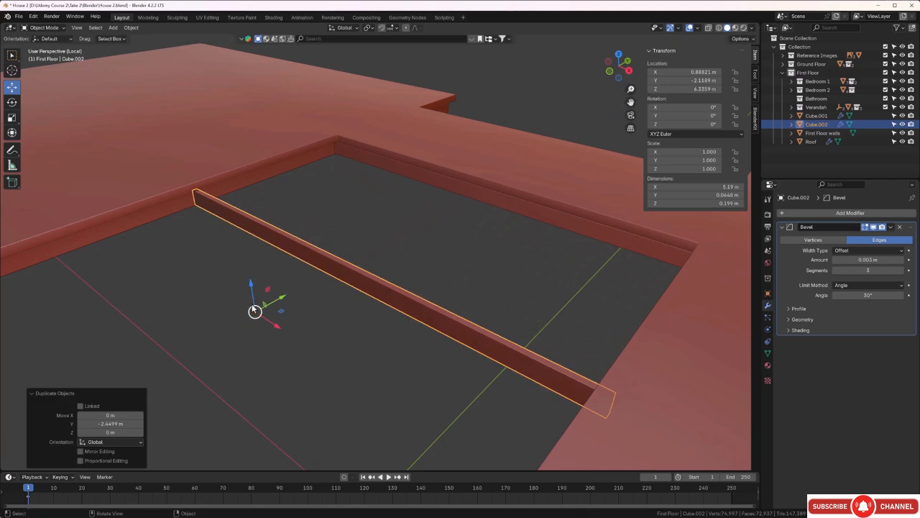
Step: Set the duplicated board's origin to its geometry and rotate the board 90° about the Z axis
right_click(323, 272)
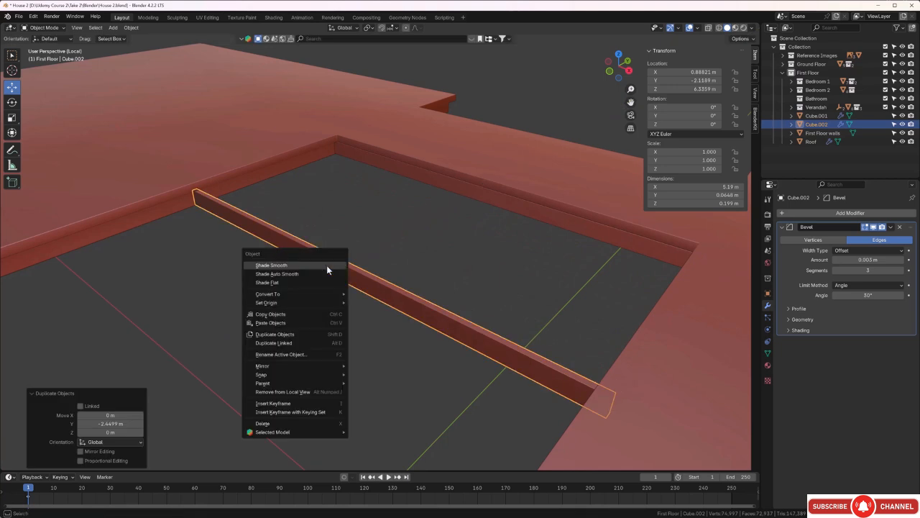
mouse_move(311, 302)
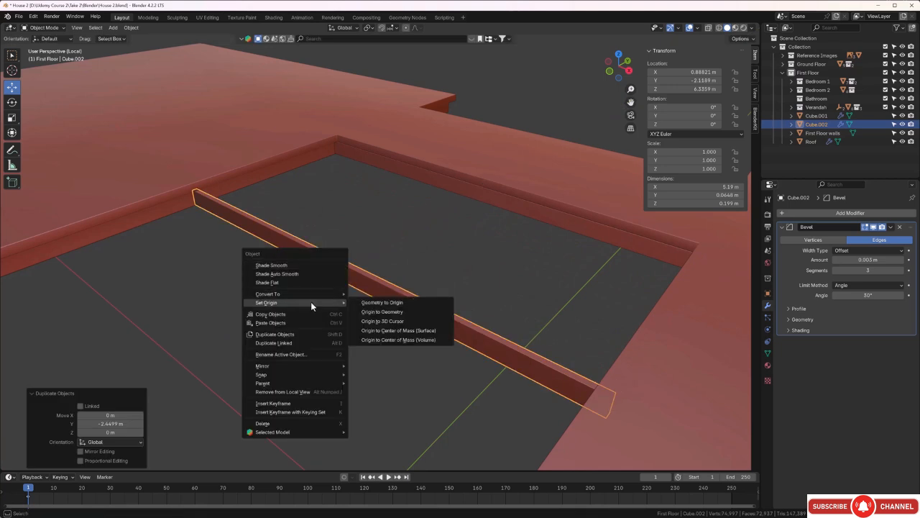
click(384, 312)
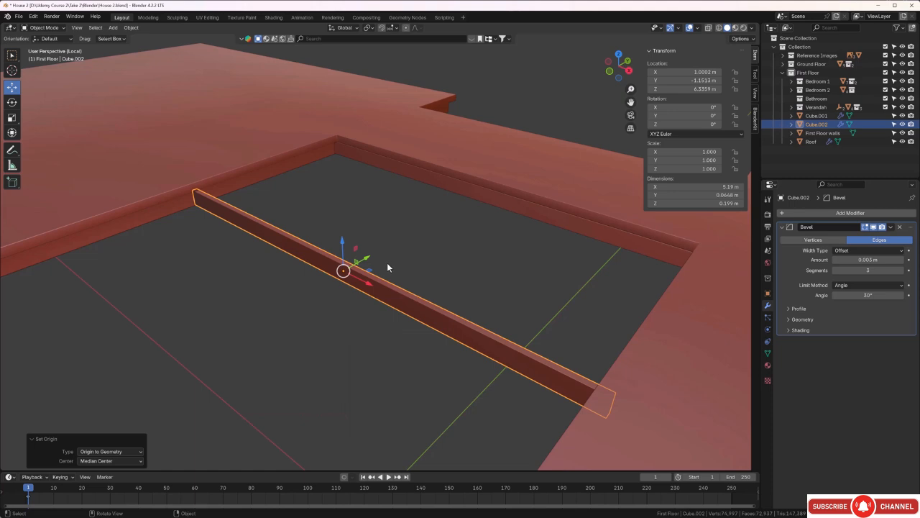
key(r)
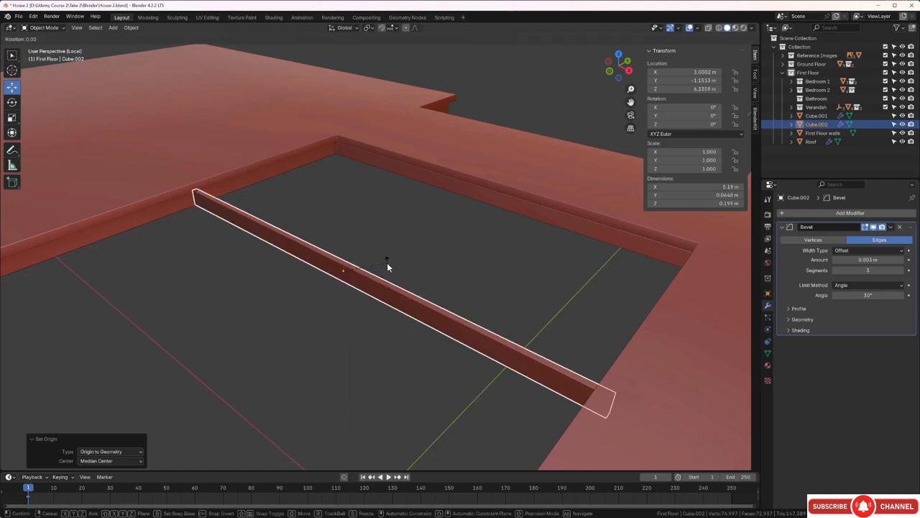
key(z)
key(9)
key(0)
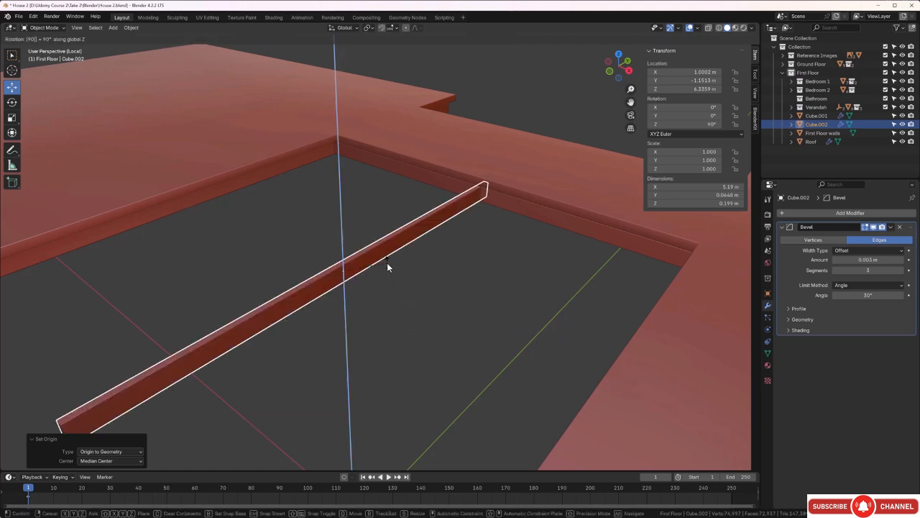
key(Return)
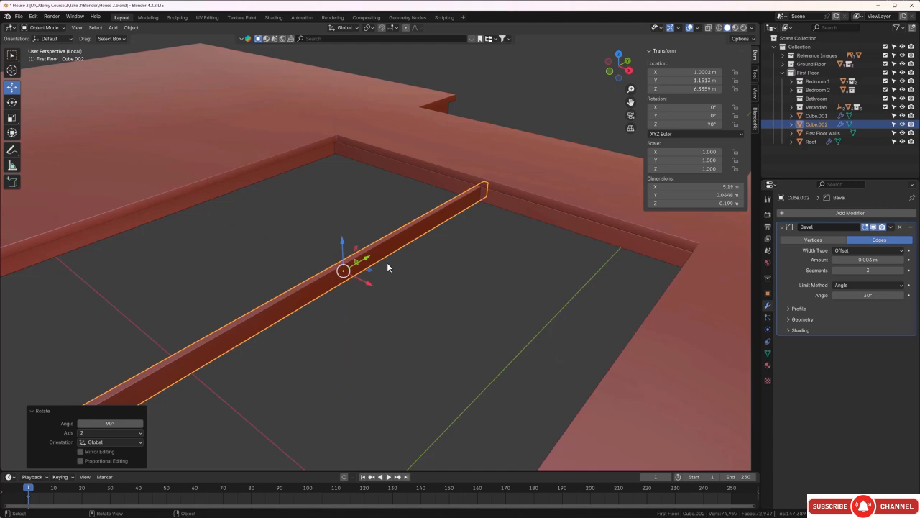
Step: In a top wireframe view, move the rotated board along X to about -1.56 m, inside the roof recess's negative-X edge
key(KP_7)
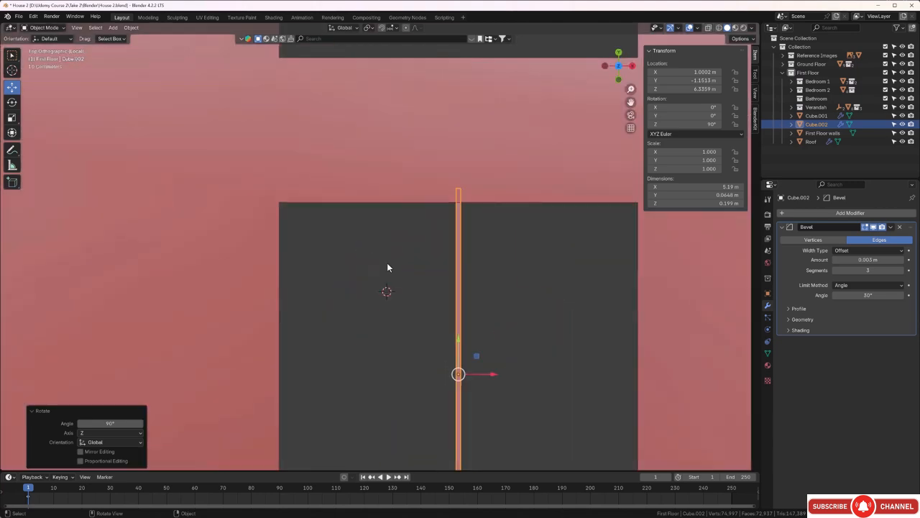
key(z)
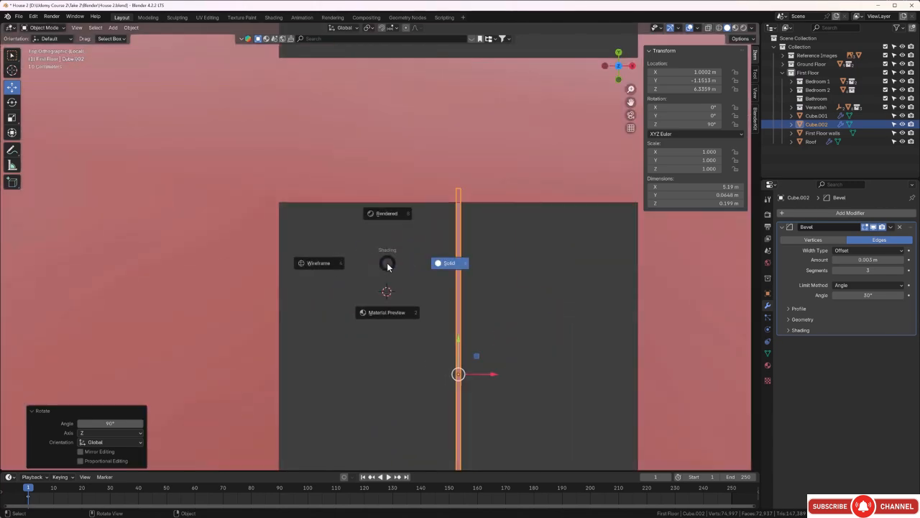
click(329, 266)
shift+middle_drag(329, 304, 370, 189)
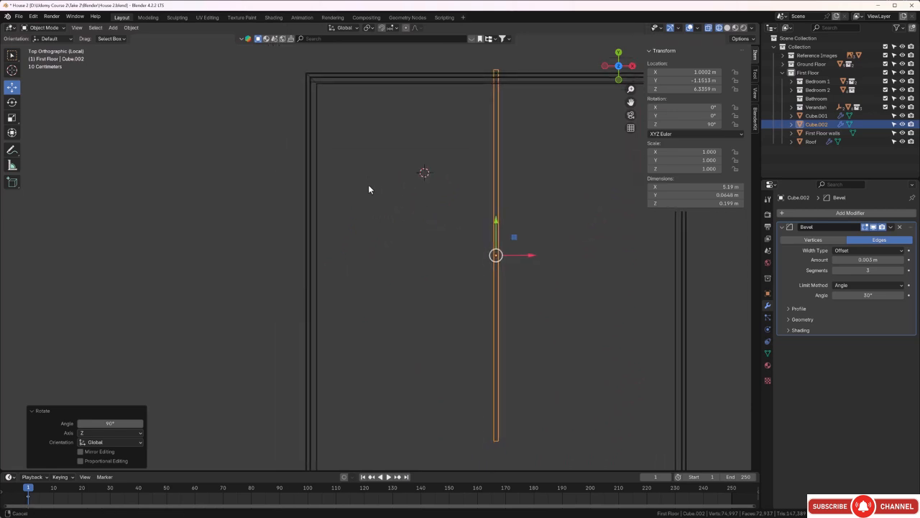
drag(533, 259, 320, 268)
ctrl+scroll(295, 256, right, 3)
scroll(360, 259, up, 3)
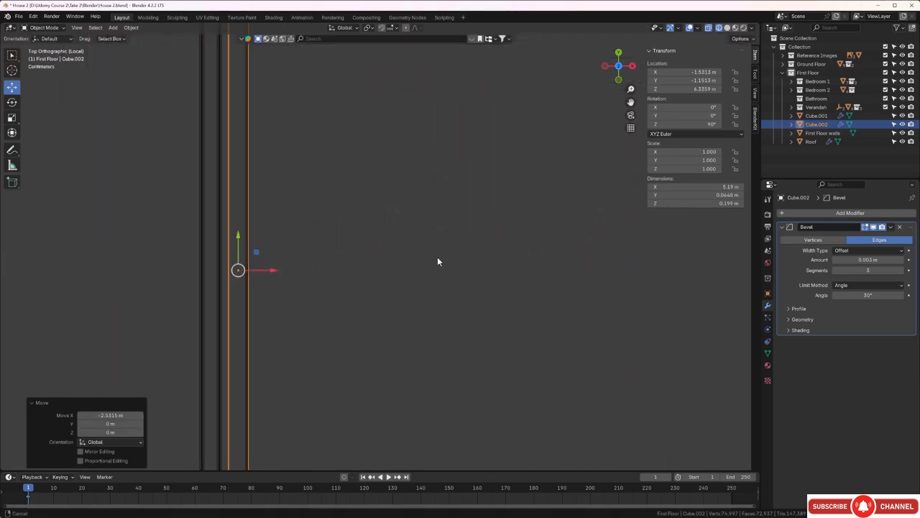
ctrl+scroll(474, 287, left, 6)
scroll(495, 300, up, 2)
shift+middle_drag(495, 300, 376, 300)
scroll(463, 259, up, 1)
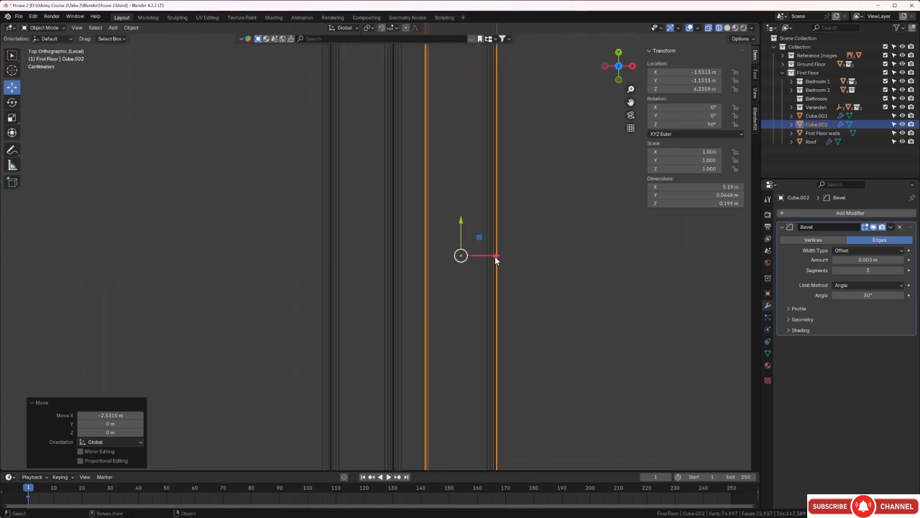
drag(496, 259, 462, 259)
scroll(482, 262, down, 10)
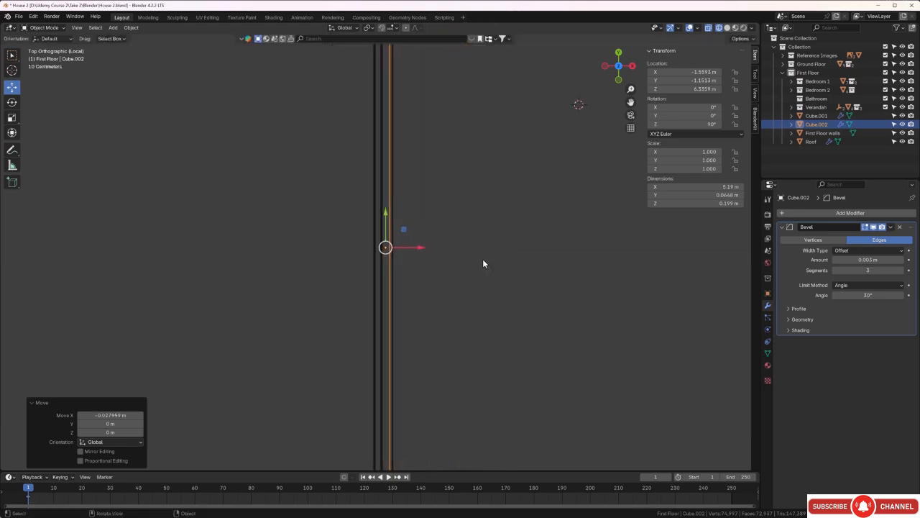
Step: Move the board about -0.18 m along Y so its back end meets the board across the recess
shift+scroll(455, 174, up, 5)
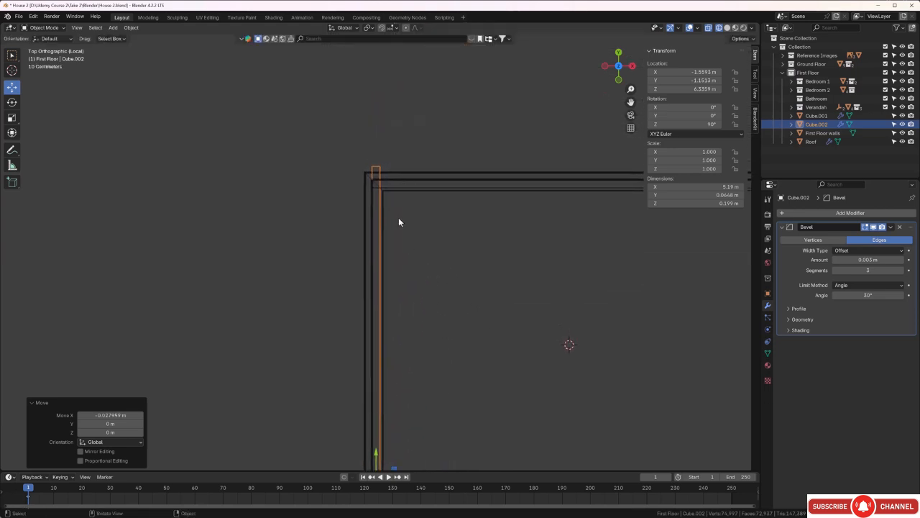
scroll(399, 216, up, 3)
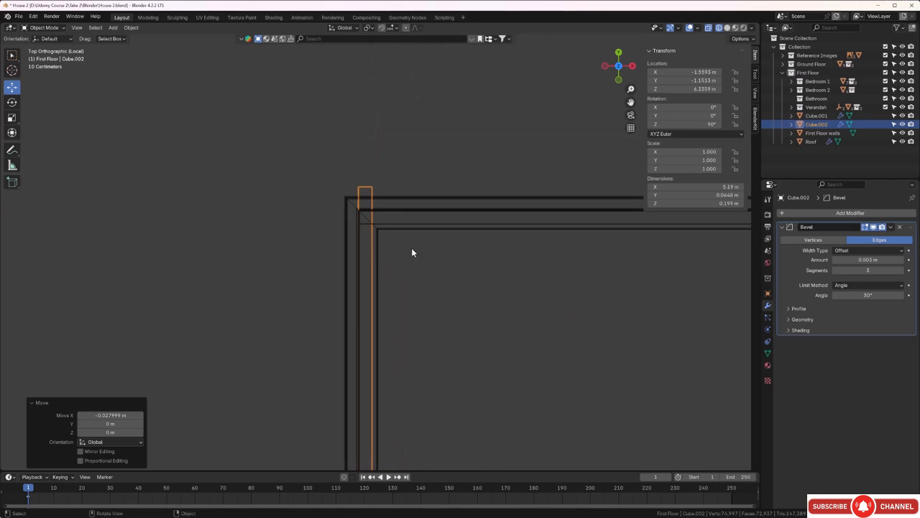
key(g)
key(y)
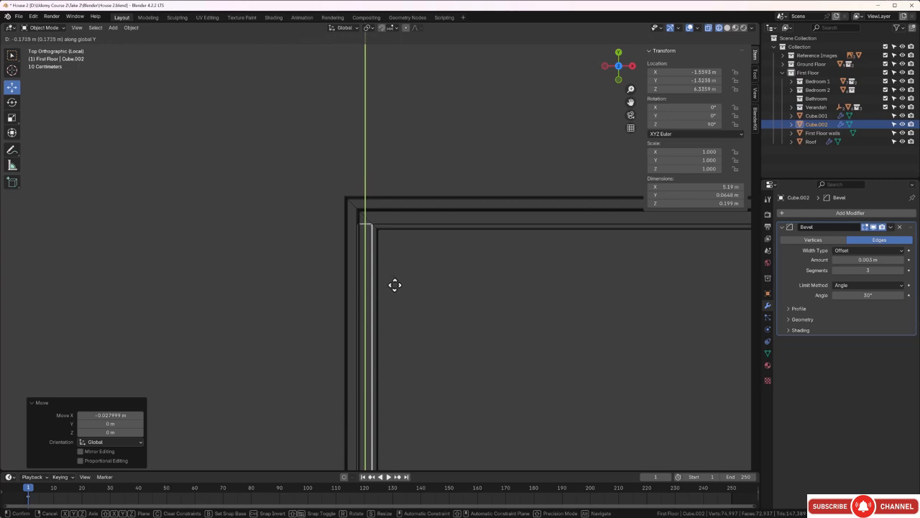
click(395, 285)
scroll(405, 281, down, 5)
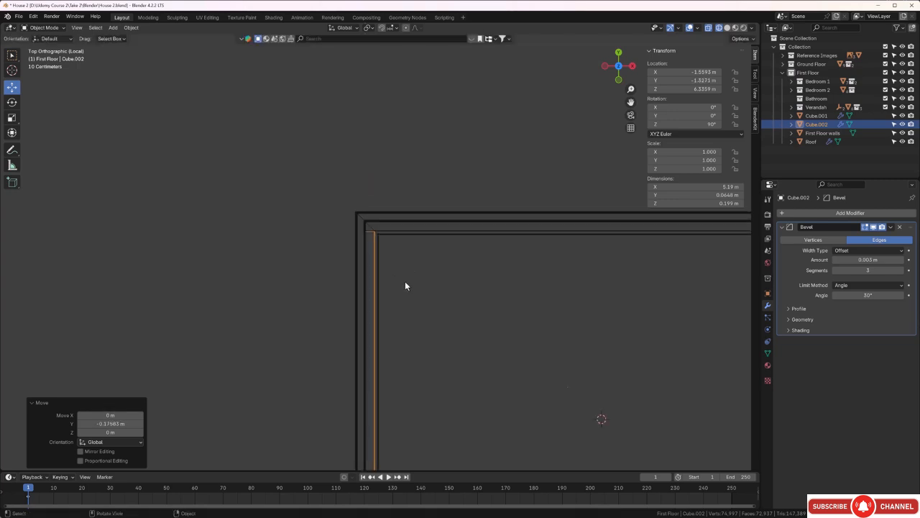
Step: Extend the board's front end vertices about 0.39 m along negative Y to the roof corner, making the board 5.57 m long
click(433, 309)
shift+scroll(432, 309, down, 6)
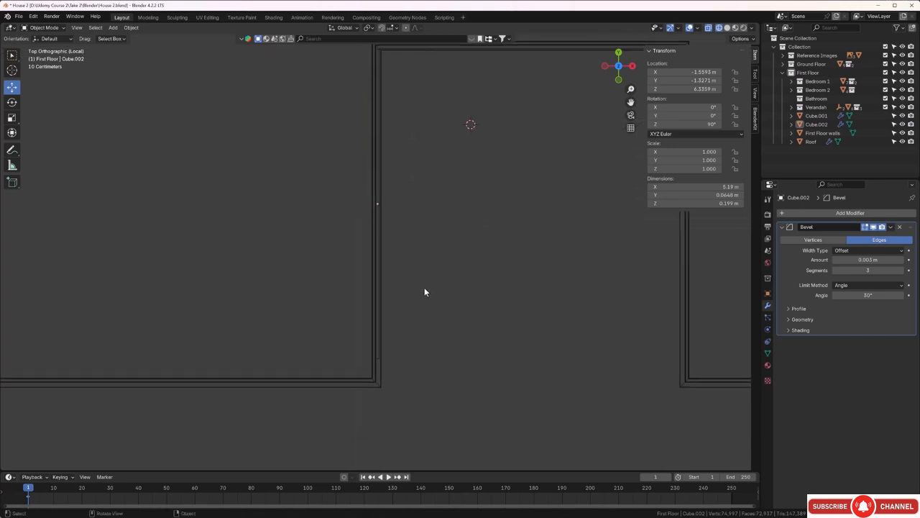
scroll(396, 318, up, 8)
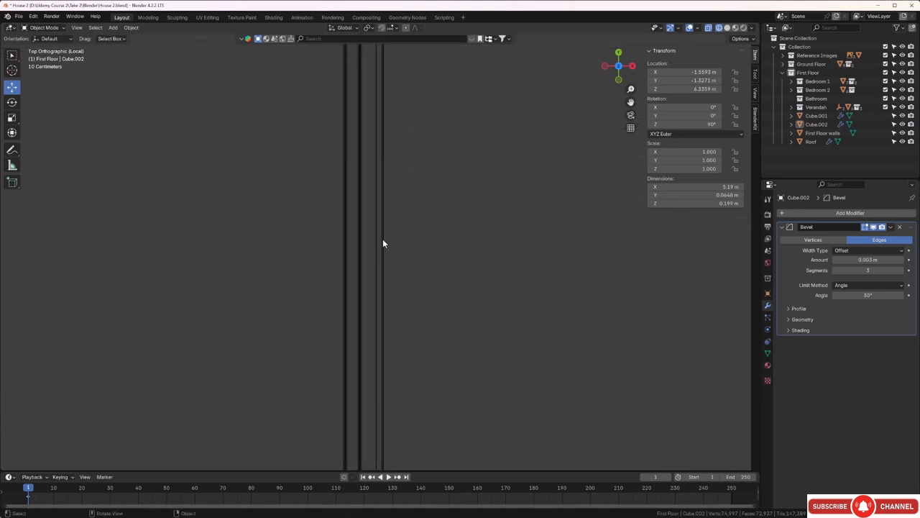
click(376, 270)
scroll(401, 335, down, 3)
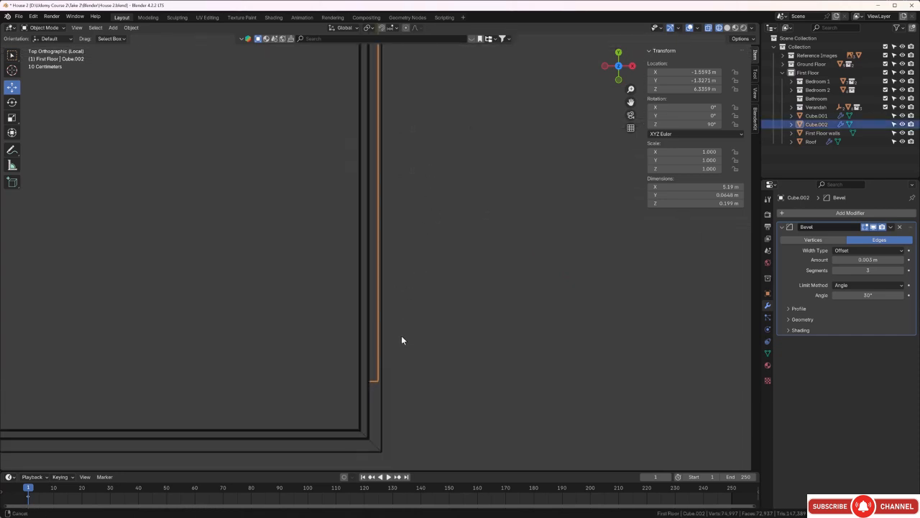
key(Tab)
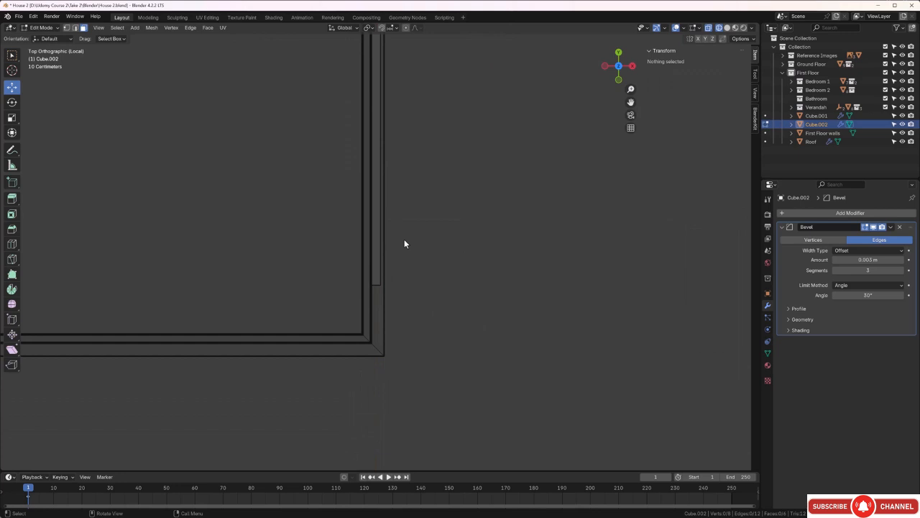
key(1)
drag(330, 267, 387, 305)
scroll(384, 314, up, 5)
shift+middle_drag(383, 320, 395, 170)
drag(381, 159, 386, 301)
scroll(369, 337, up, 5)
shift+middle_drag(369, 338, 415, 78)
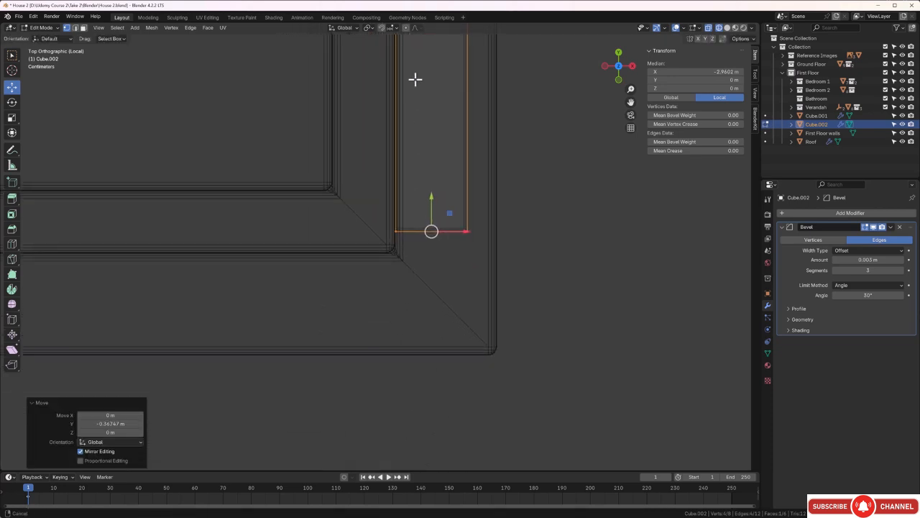
drag(430, 200, 430, 222)
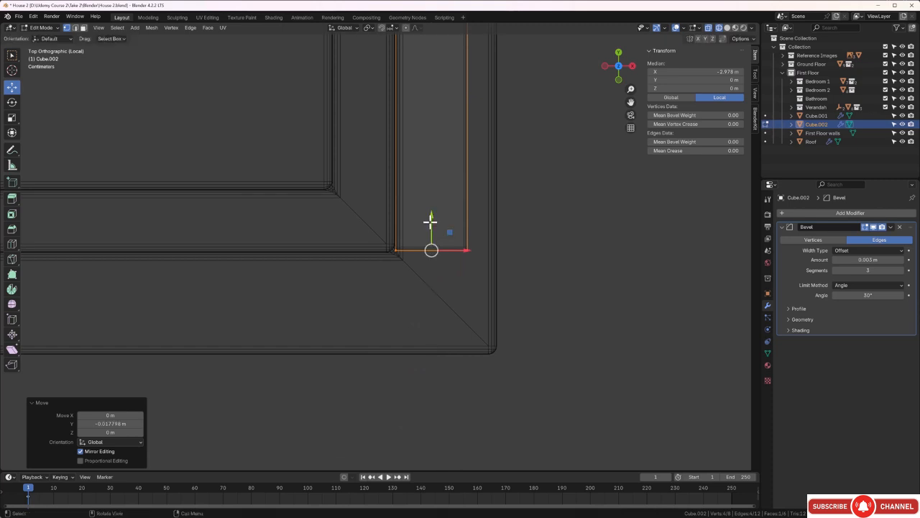
click(548, 278)
Step: Return to solid shading and Object Mode, and examine how the board meets the roof's front corner
middle_drag(550, 277, 507, 245)
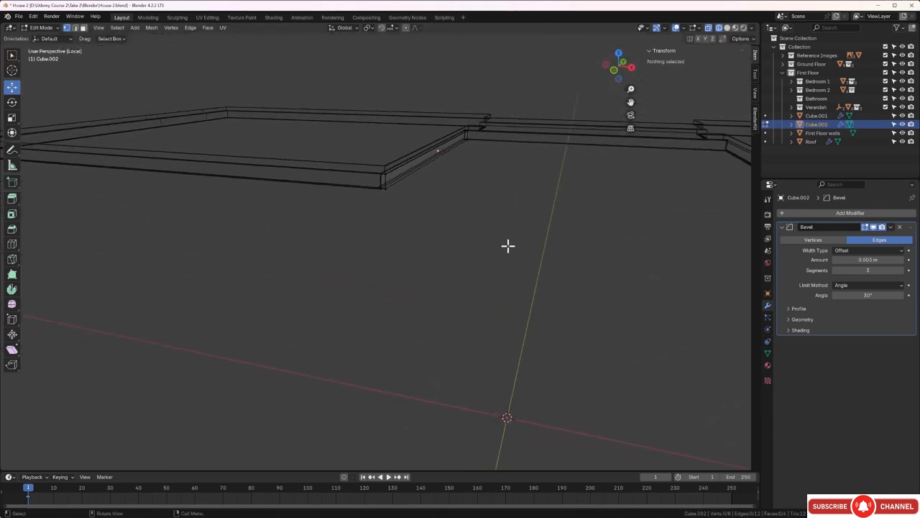
key(z)
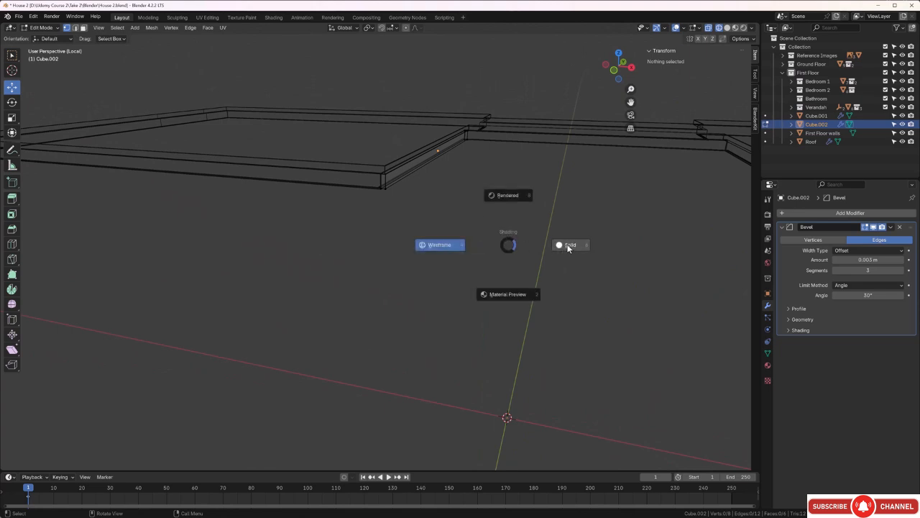
click(570, 247)
mouse_move(369, 117)
middle_down()
mouse_move(377, 182)
mouse_move(444, 283)
mouse_move(438, 323)
mouse_move(388, 300)
mouse_move(363, 200)
middle_up()
scroll(402, 309, up, 5)
middle_drag(365, 210, 396, 235)
key(Tab)
scroll(365, 213, down, 3)
scroll(430, 244, up, 2)
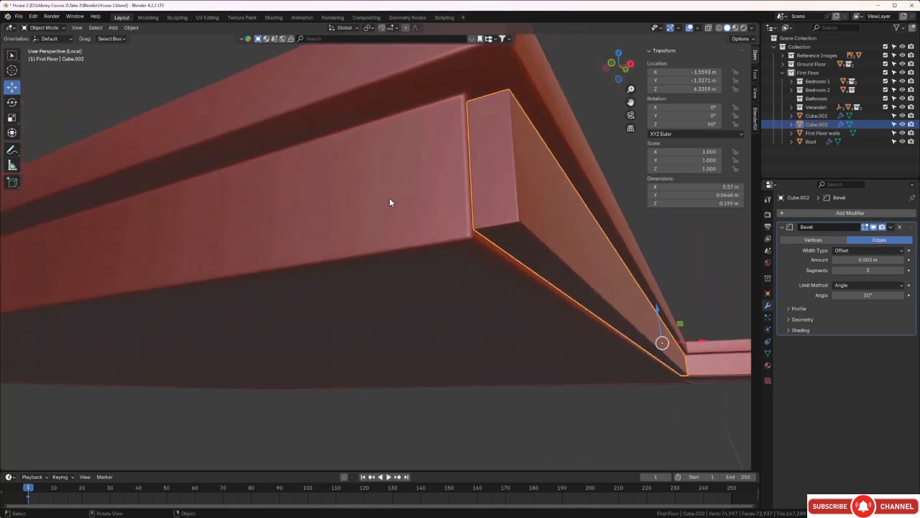
middle_drag(389, 202, 379, 223)
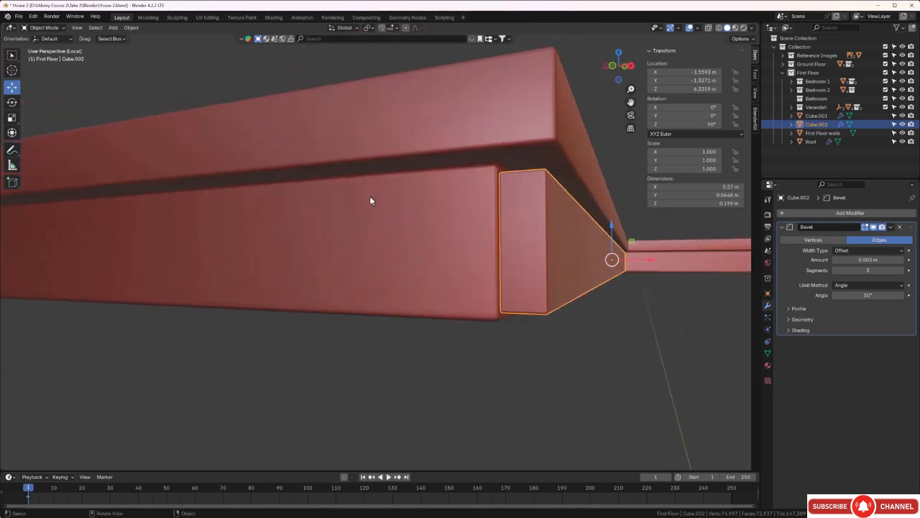
middle_drag(440, 240, 398, 271)
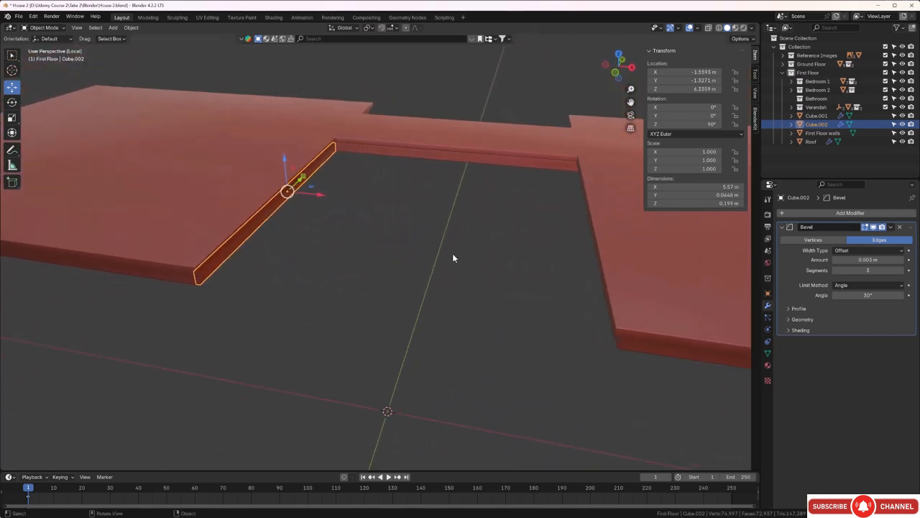
Step: Duplicate the side board about 4.55 m along X toward the opposite side of the roof recess
key(shift+d)
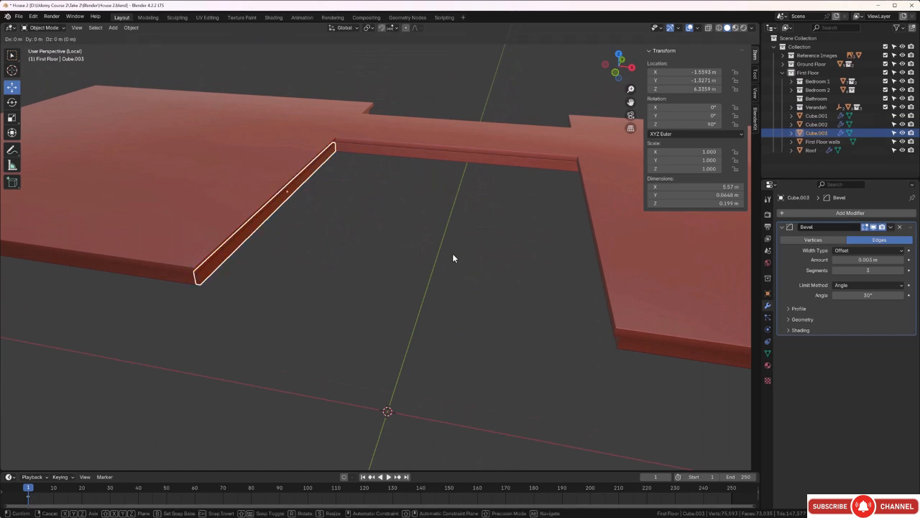
key(x)
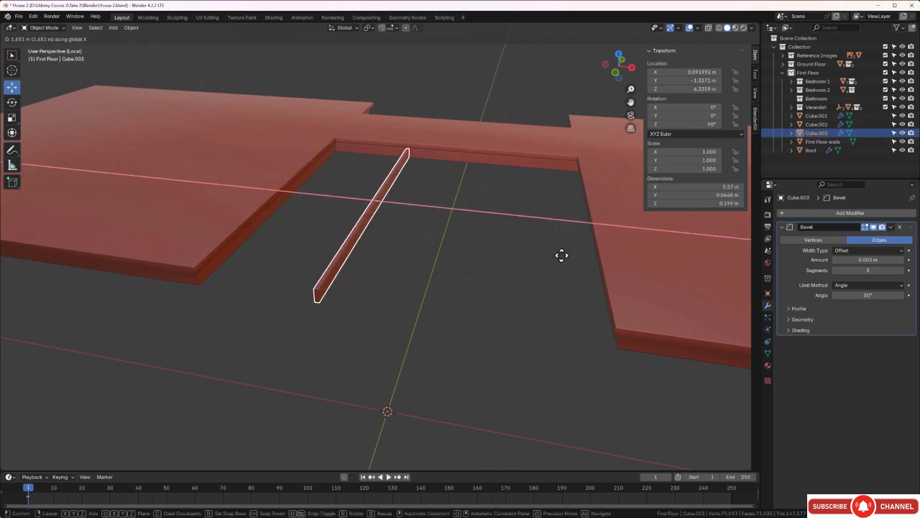
click(722, 263)
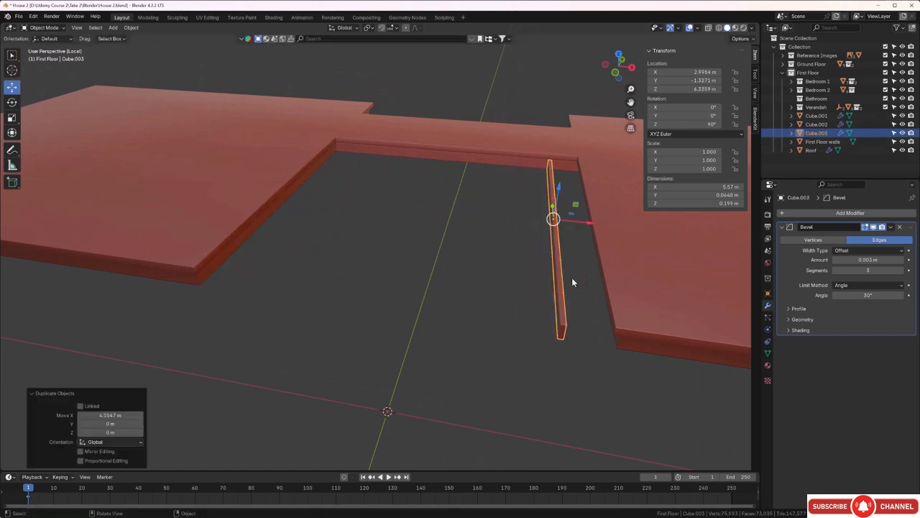
Step: In wireframe top view, move the duplicated side board about 0.54 m along X toward the opposite roof edge of the recess
scroll(571, 278, up, 8)
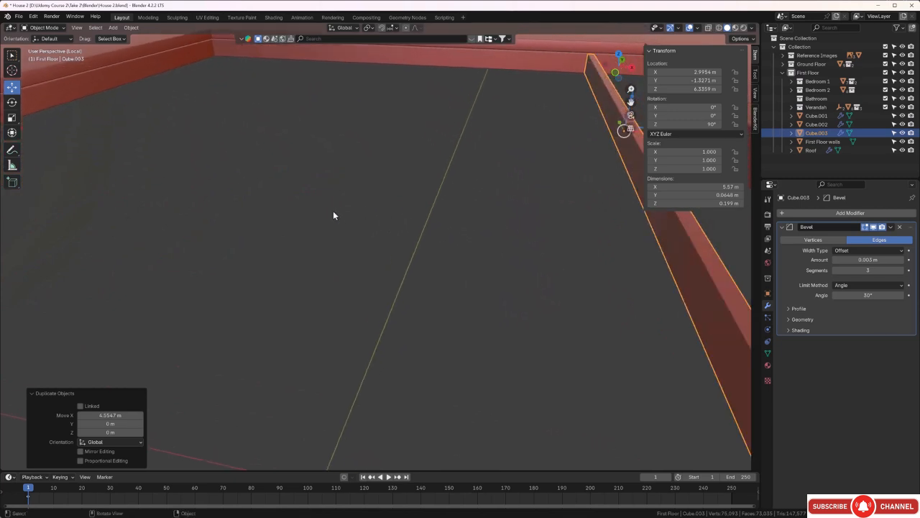
key(KP_7)
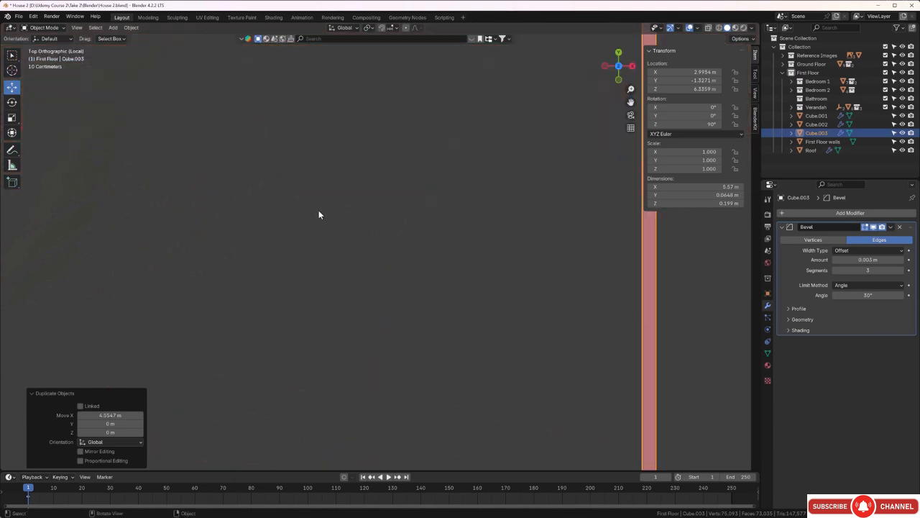
scroll(318, 210, down, 3)
shift+middle_drag(436, 218, 315, 243)
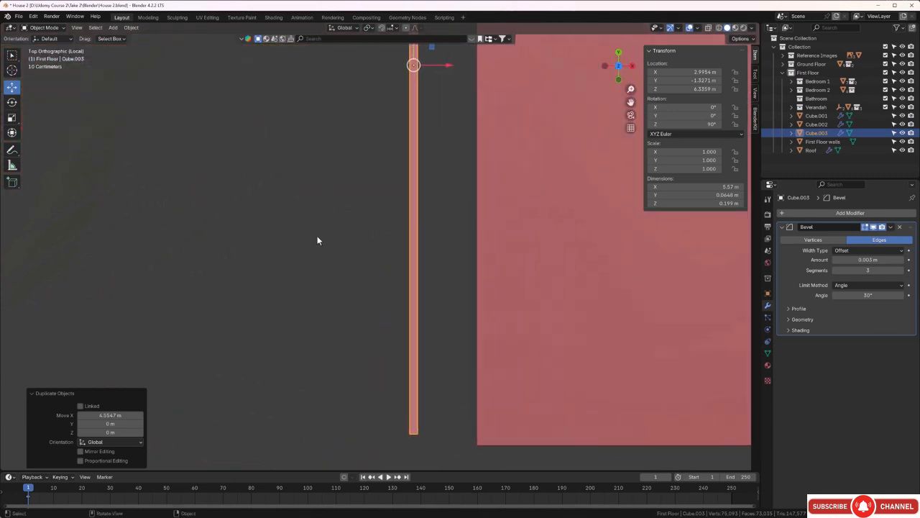
click(416, 188)
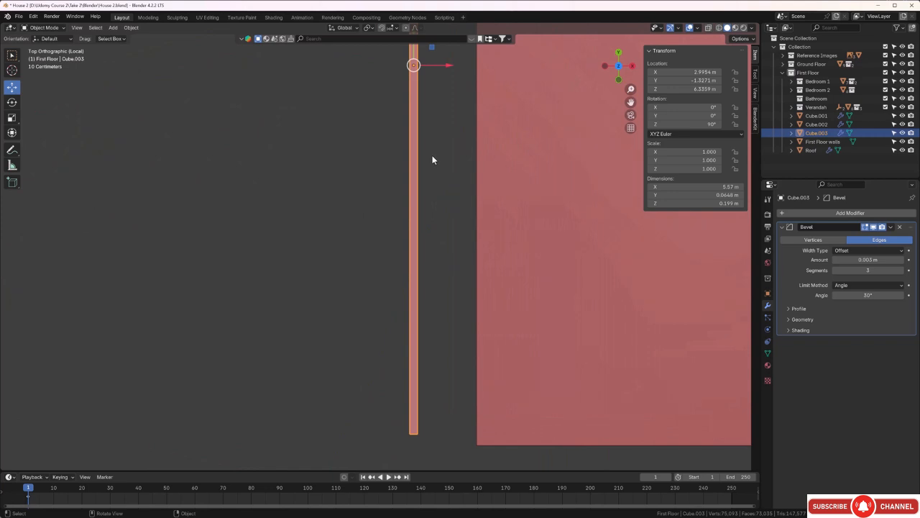
key(z)
click(376, 154)
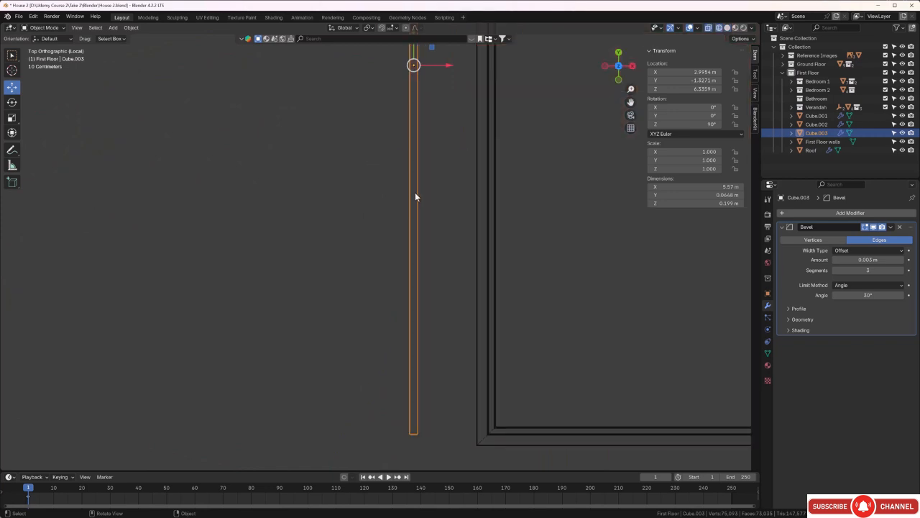
shift+middle_drag(416, 169, 345, 258)
drag(368, 202, 437, 209)
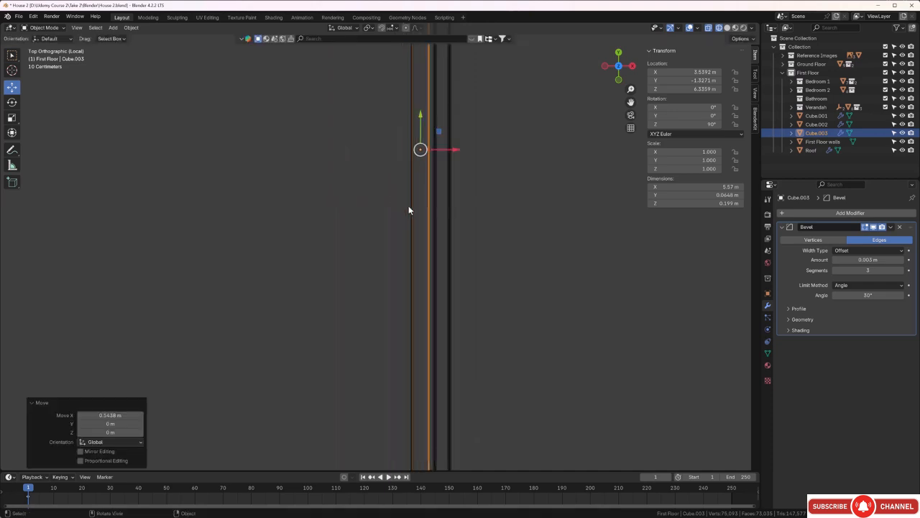
Step: Nudge the side board about 0.02 m further along X against the roof edge, and return to solid shading
shift+middle_drag(409, 208, 319, 311)
scroll(360, 237, up, 6)
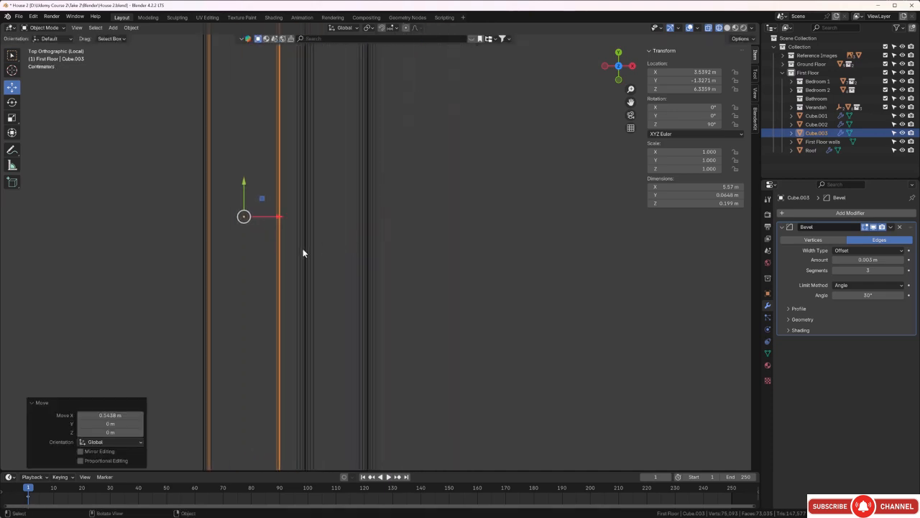
drag(281, 219, 302, 228)
click(154, 256)
scroll(154, 254, down, 6)
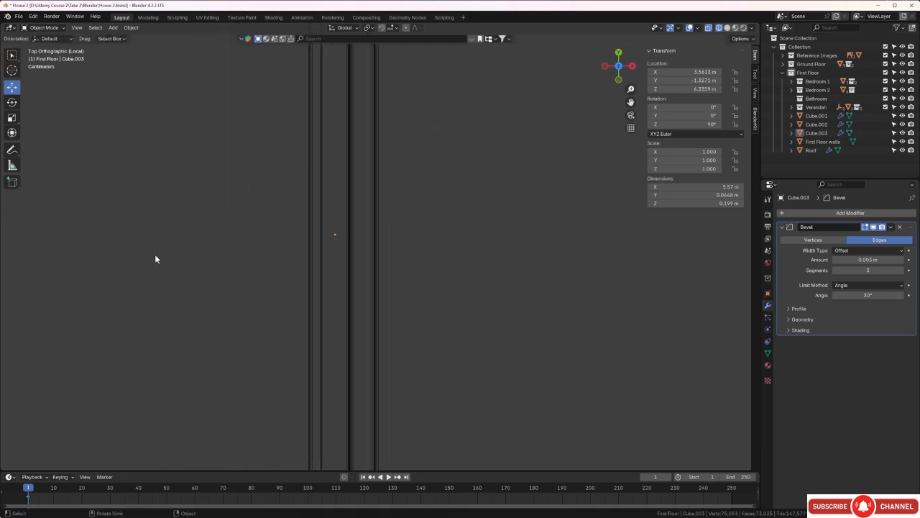
middle_drag(189, 254, 273, 223)
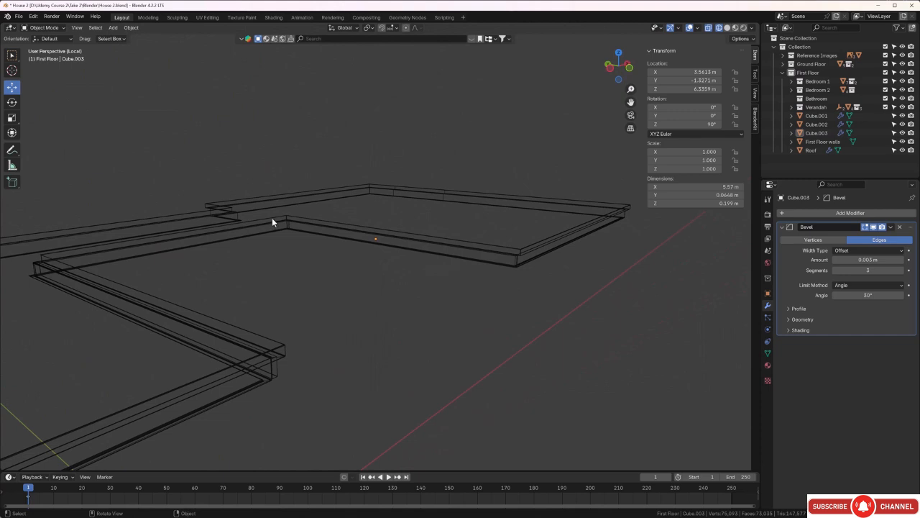
key(z)
click(327, 217)
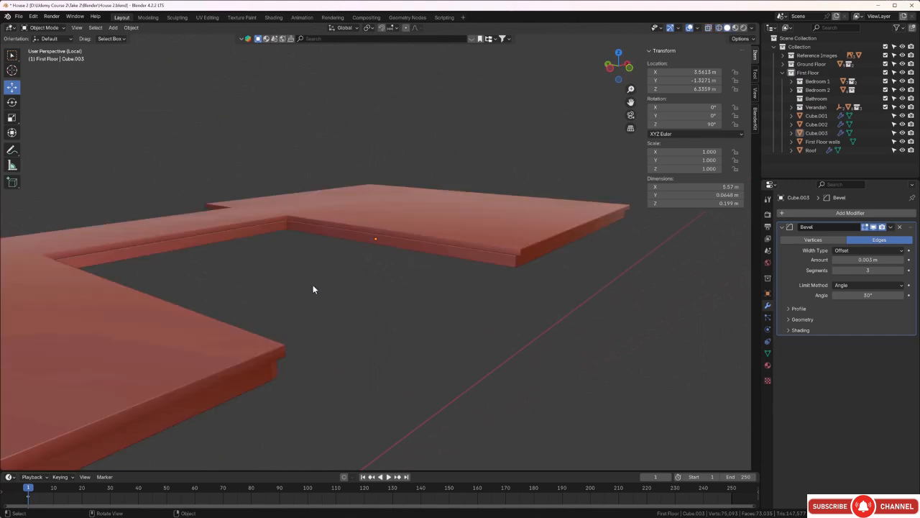
Step: Duplicate the board at the recess's inner edge about -5.47 m along Y to the open front of the recess
middle_drag(313, 289, 286, 286)
click(234, 236)
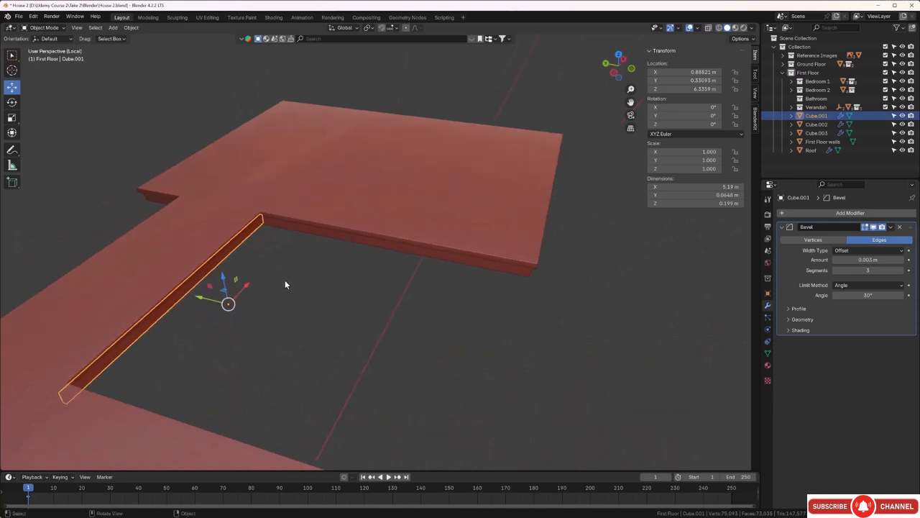
key(shift+d)
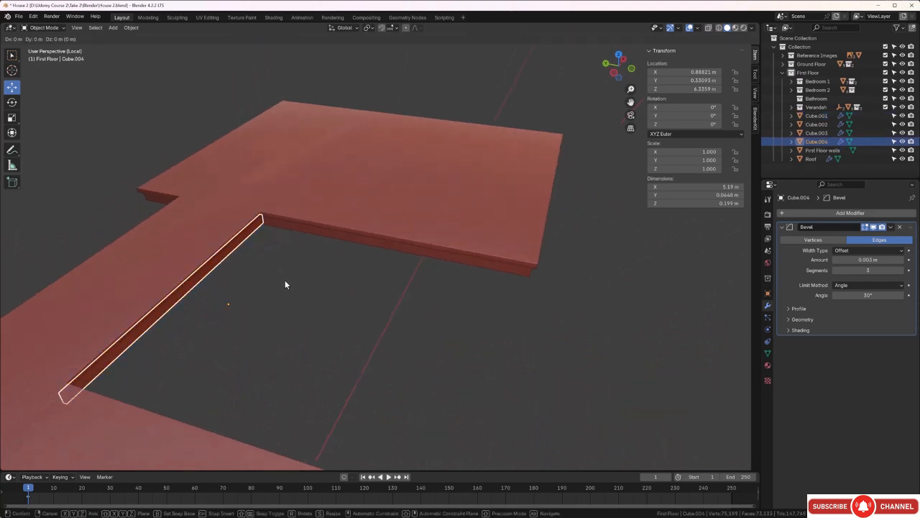
key(y)
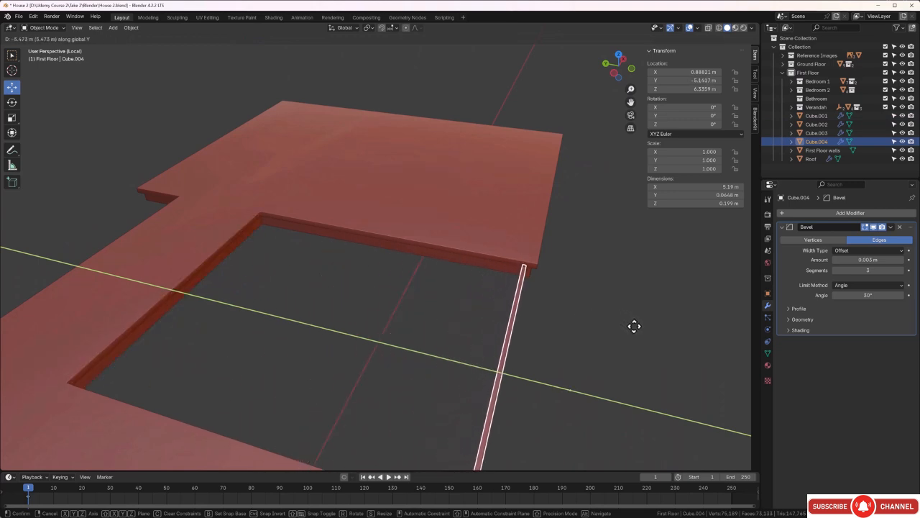
click(633, 325)
Step: Set the front board's origin to its geometry
shift+middle_drag(577, 331, 493, 216)
scroll(472, 229, up, 4)
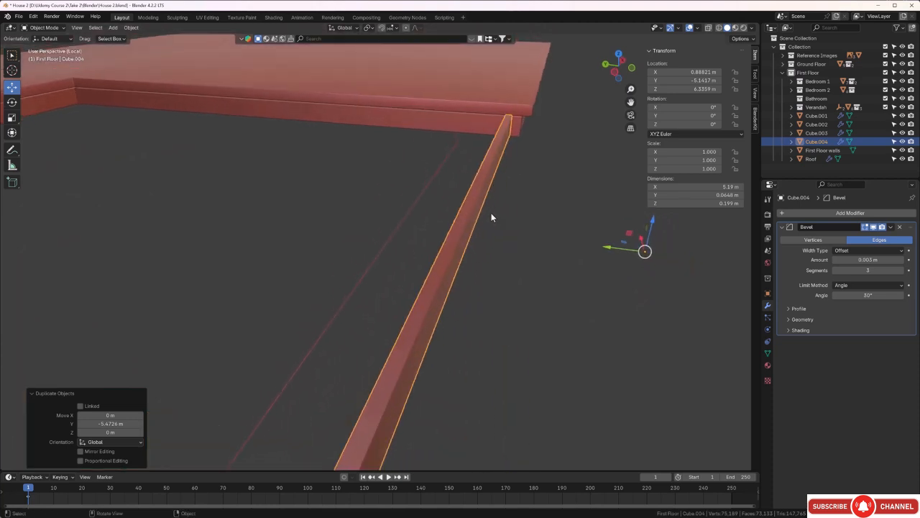
right_click(462, 224)
mouse_move(462, 224)
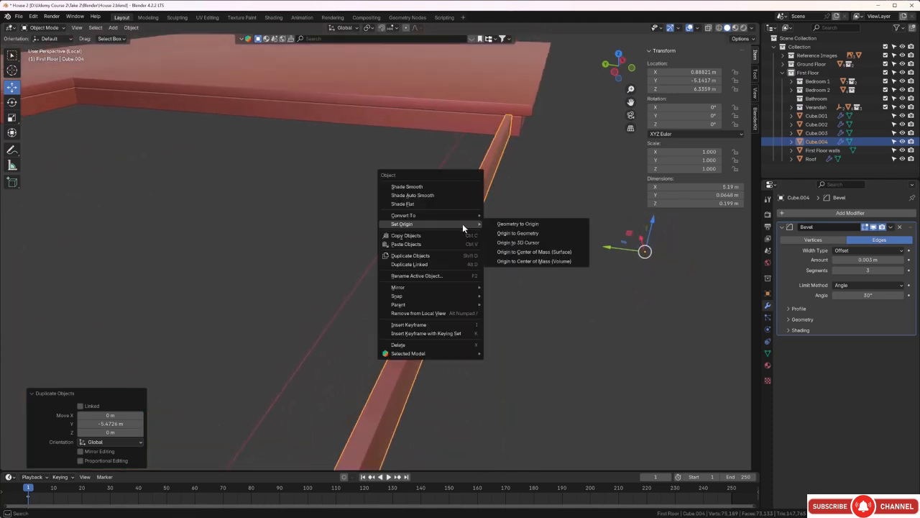
click(507, 233)
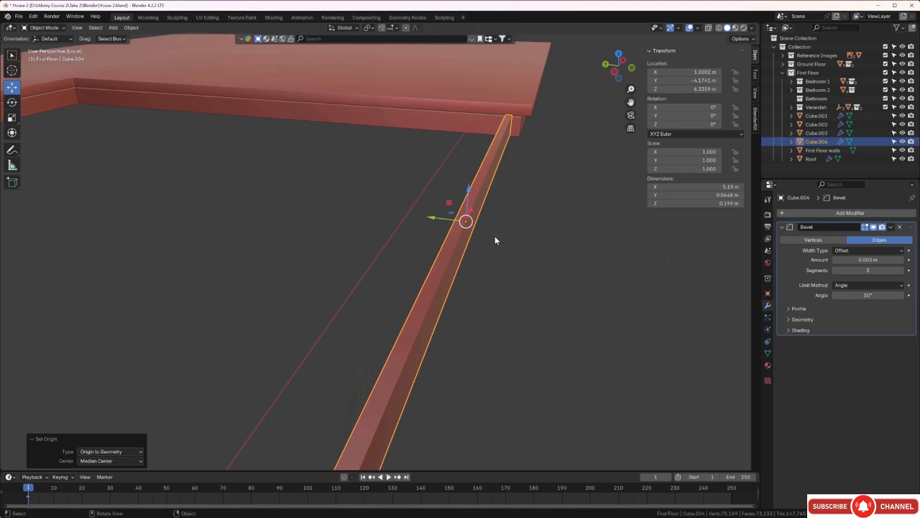
Step: Rotate the front board about -27.6° around the global X axis to tilt it as a slat
key(r)
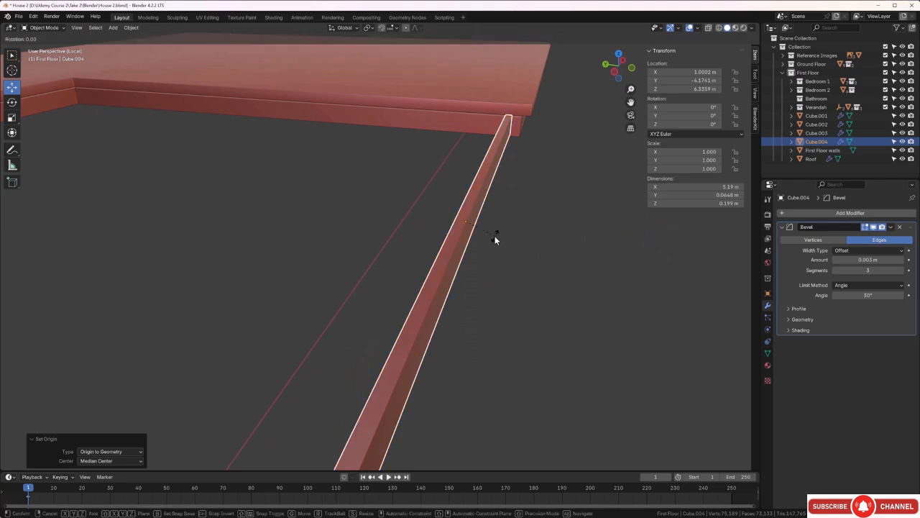
key(x)
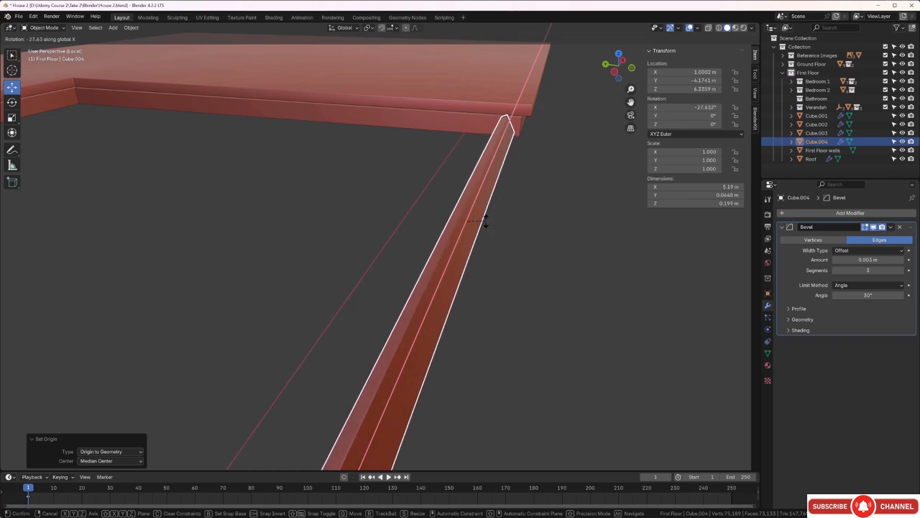
click(485, 223)
click(520, 270)
middle_drag(520, 271, 522, 270)
click(502, 212)
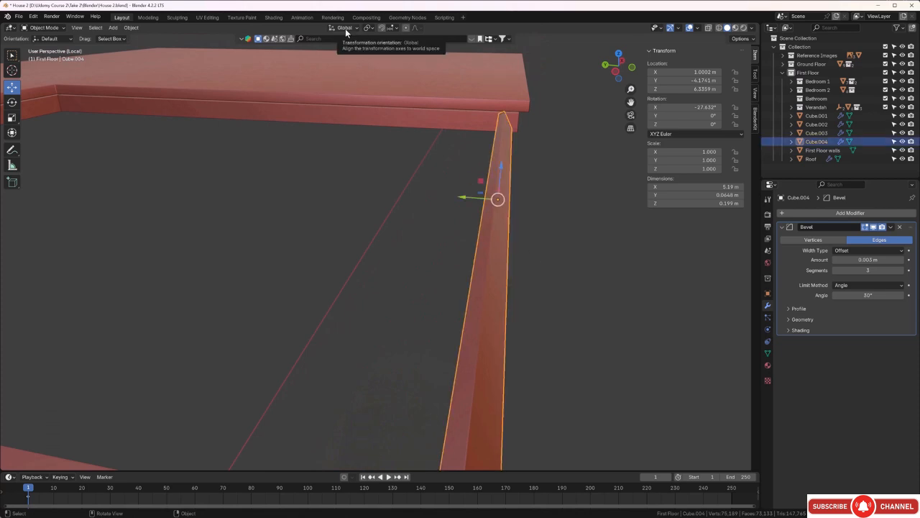
click(424, 245)
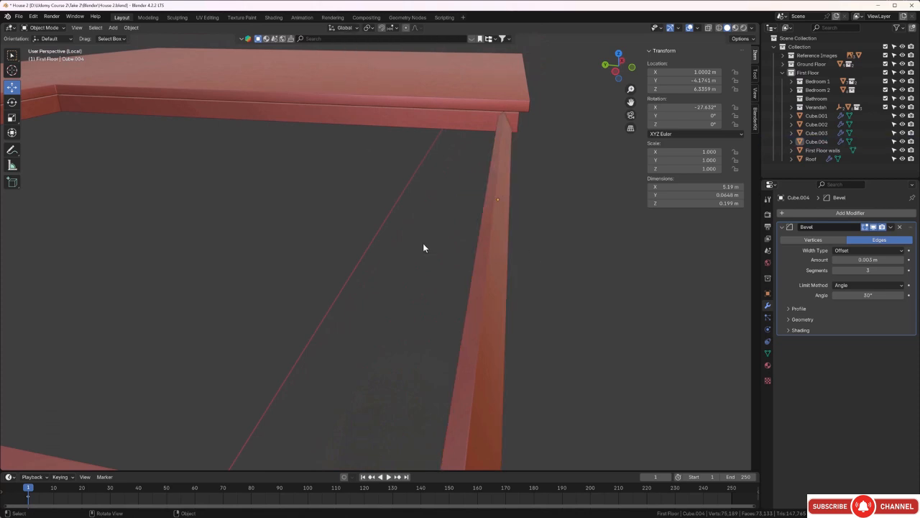
scroll(432, 252, down, 3)
scroll(446, 259, down, 2)
Step: Duplicate the tilted slat 0.275 m along Y into the recess
click(496, 228)
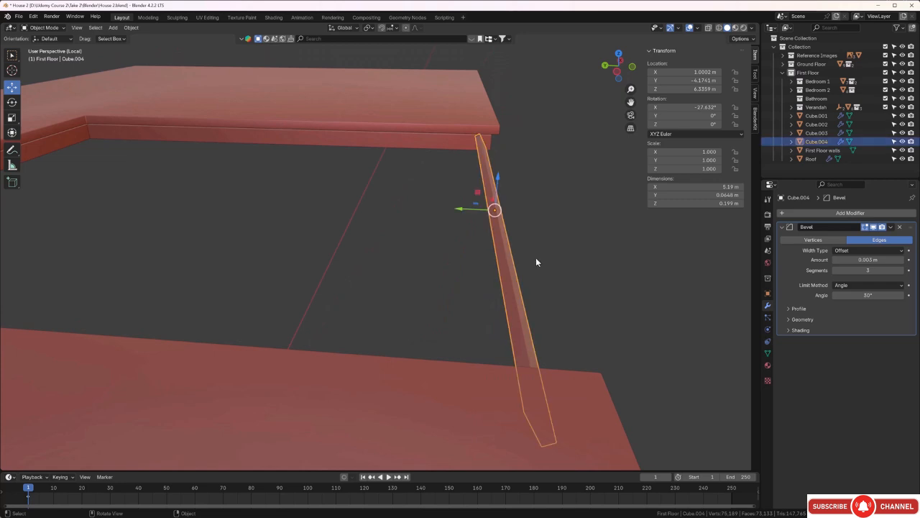
middle_drag(549, 238, 529, 254)
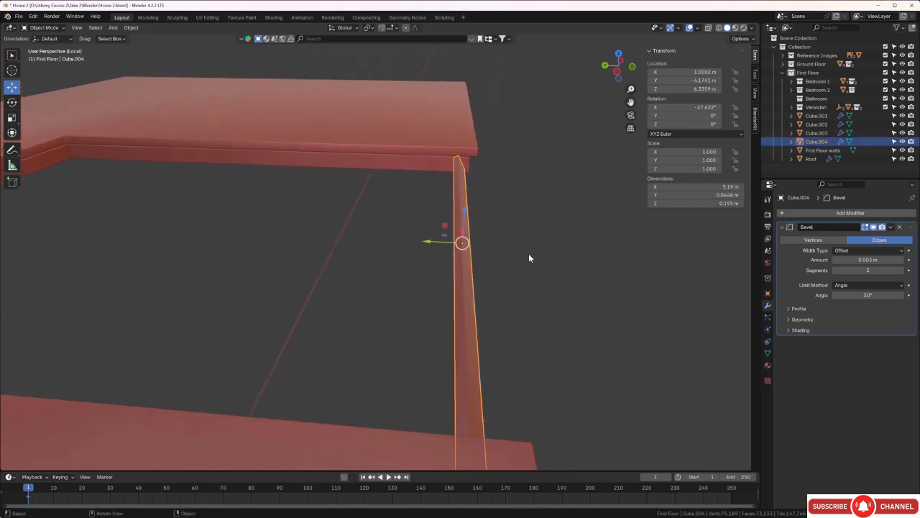
key(shift+d)
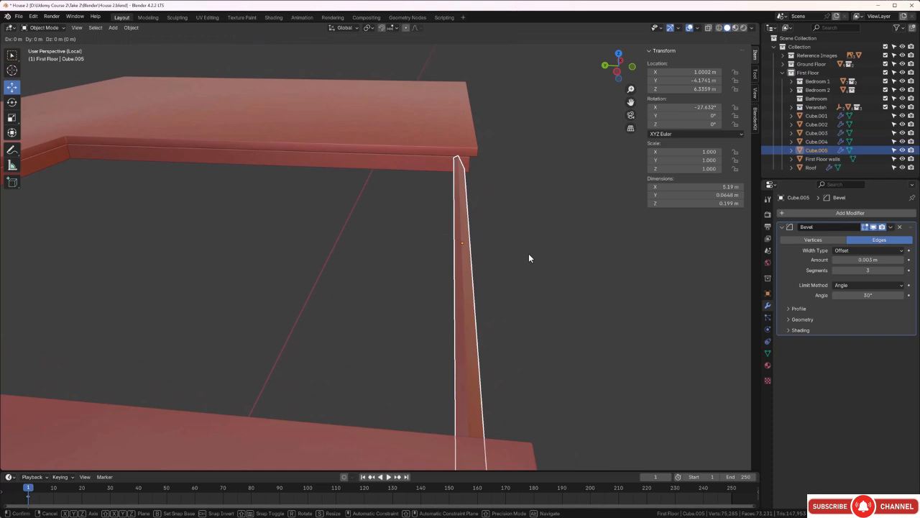
key(y)
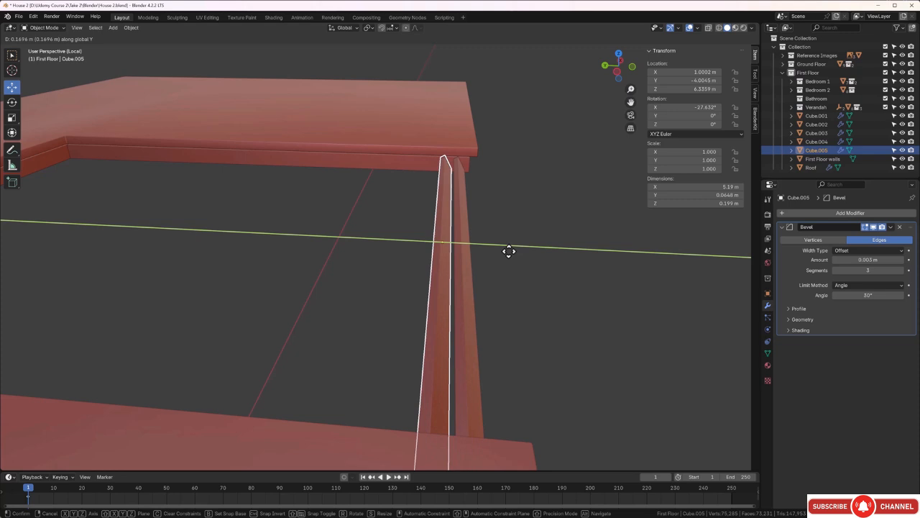
text(0.)
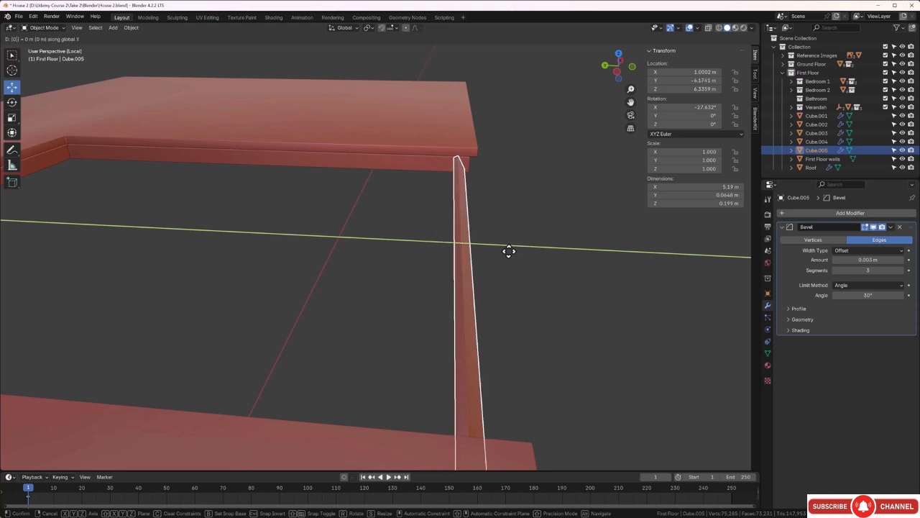
text(27)
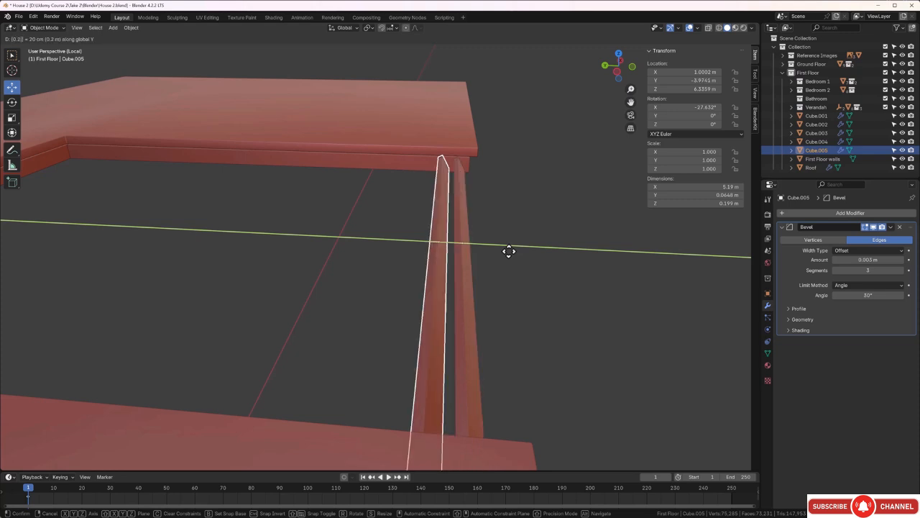
text(5)
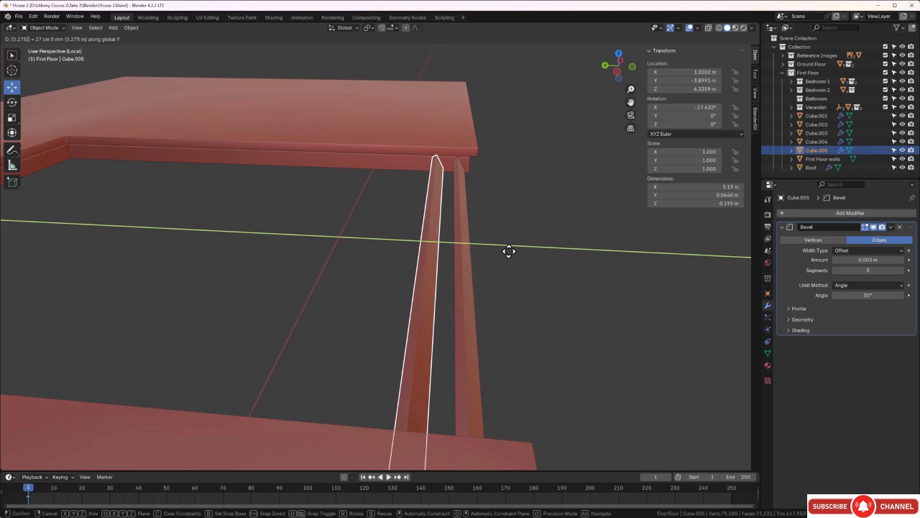
key(Return)
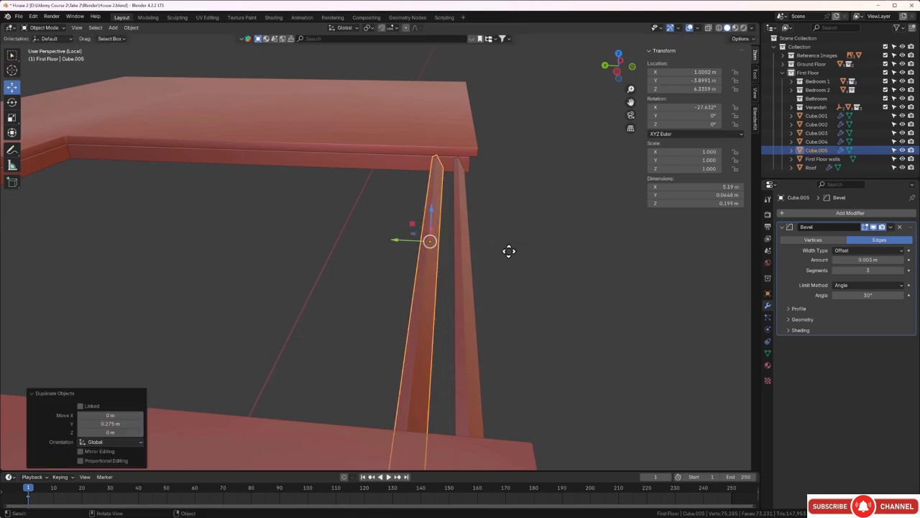
Step: Repeat the 0.275 m slat duplication 18 more times along Y until the slats fill the recess up to its inner edge board
scroll(508, 251, down, 2)
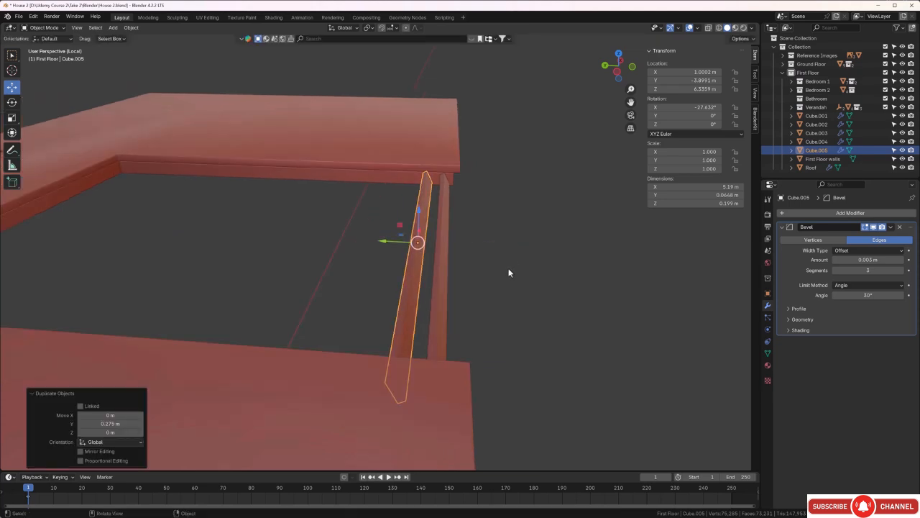
middle_drag(513, 265, 559, 279)
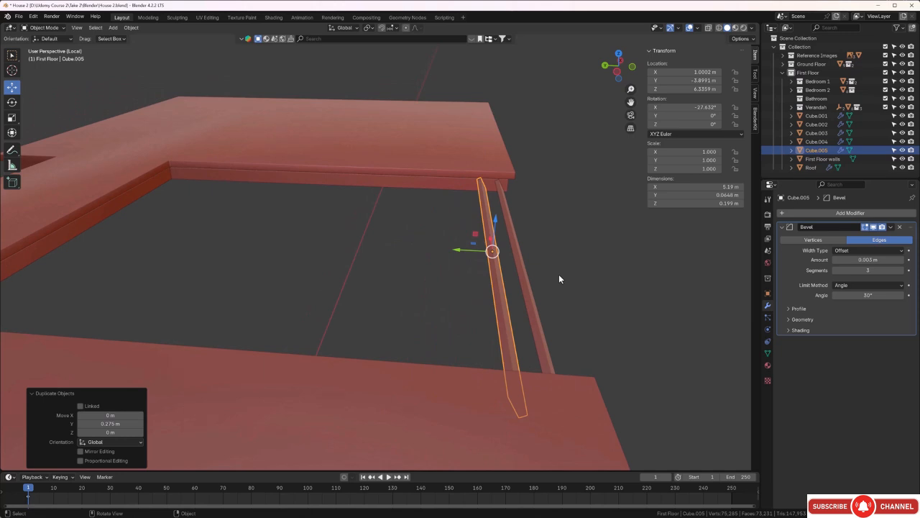
key(shift+r)
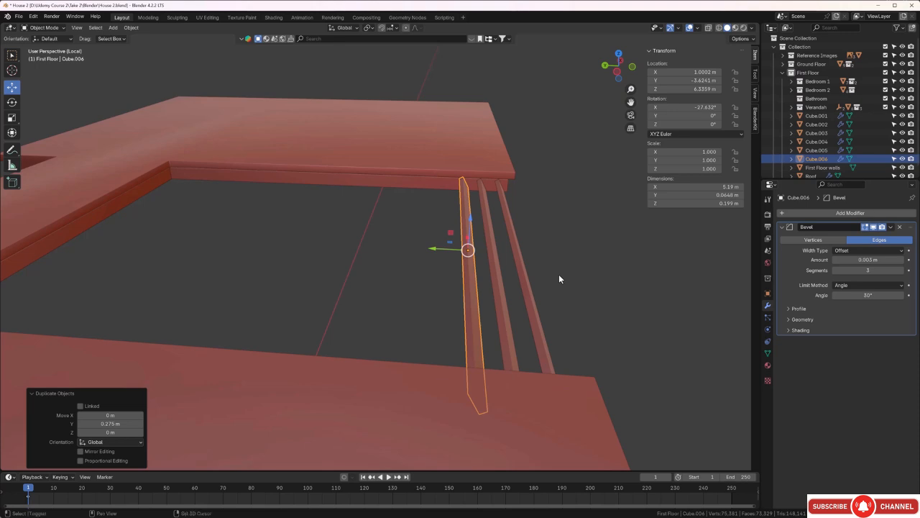
key(shift+r)
key(shift+r)
key(shift+r)
key(shift+r)
key(shift+r)
key(shift+r)
key(shift+r)
key(shift+r)
key(shift+r)
key(shift+r)
key(shift+r)
key(shift+r)
key(shift+r)
key(shift+r)
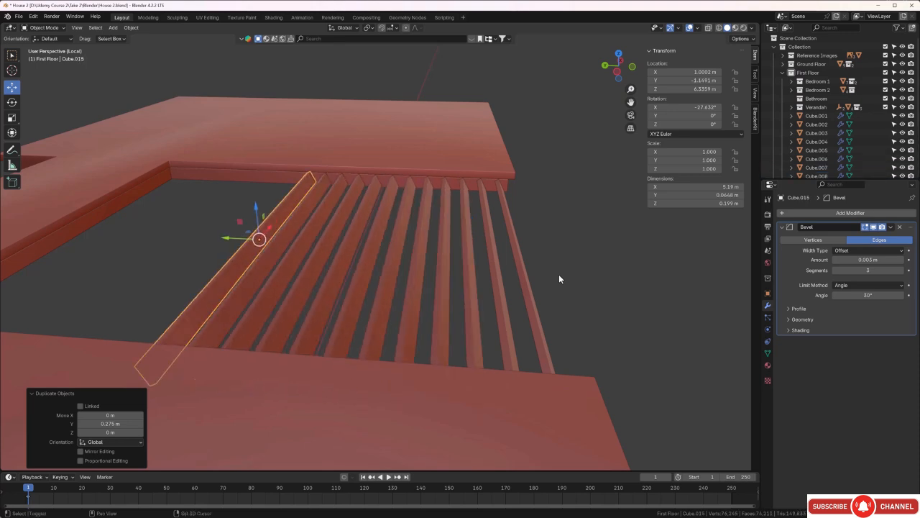
key(shift+r)
key(shift+r)
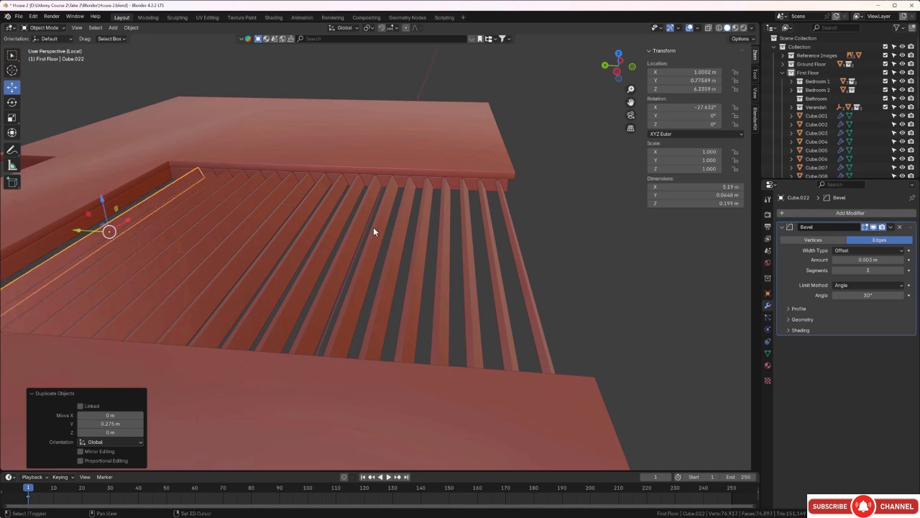
middle_drag(372, 230, 449, 270)
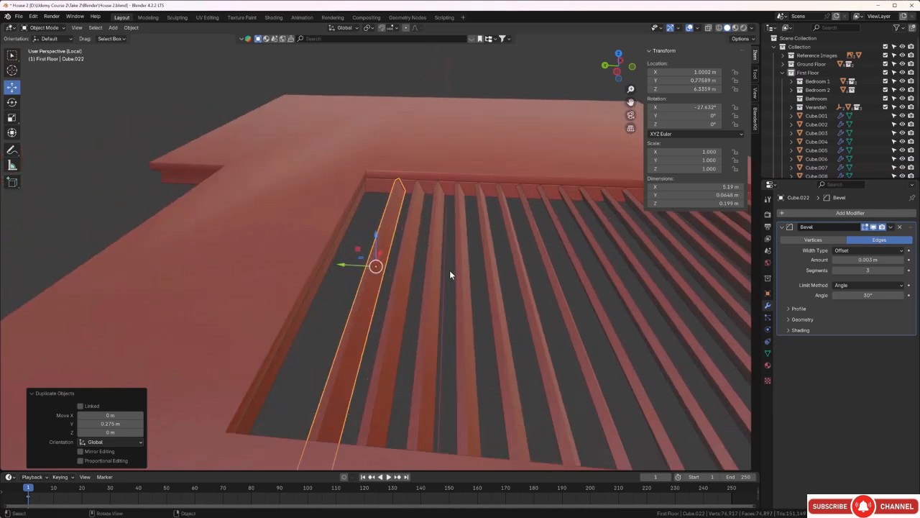
key(shift+r)
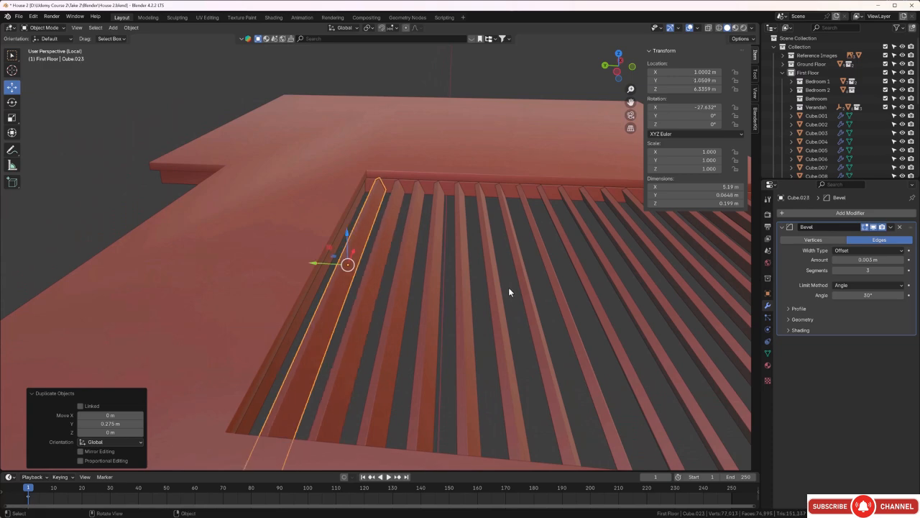
Step: Join all the recess boards and tilted slats, Cube.001 through Cube.023, into one object
middle_drag(508, 289, 593, 322)
click(592, 318)
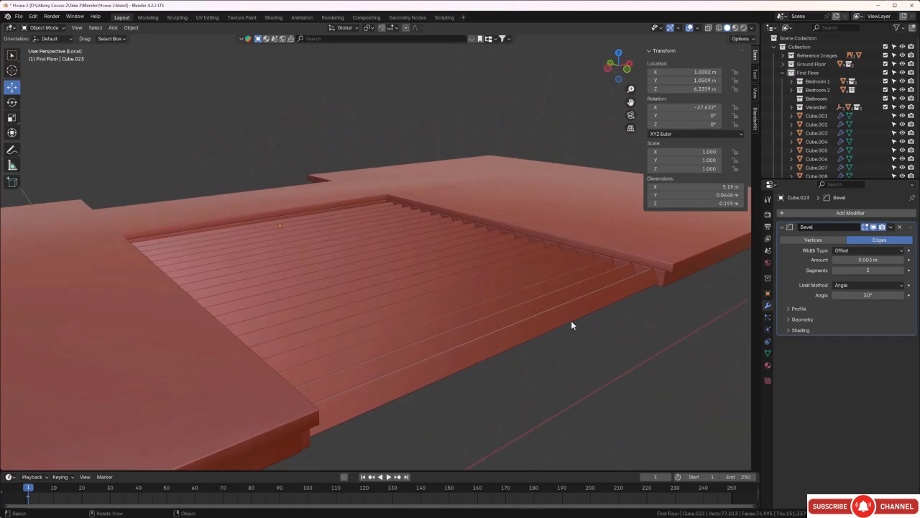
click(571, 321)
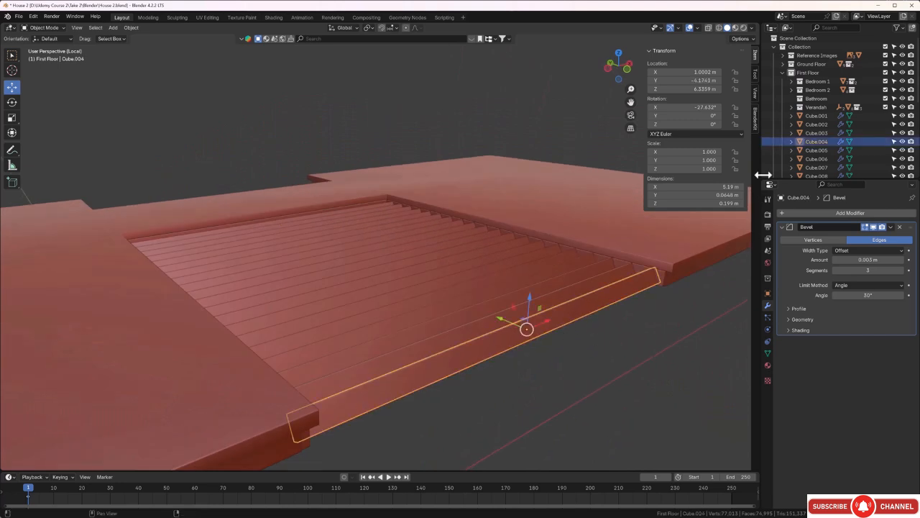
click(818, 116)
scroll(824, 133, down, 3)
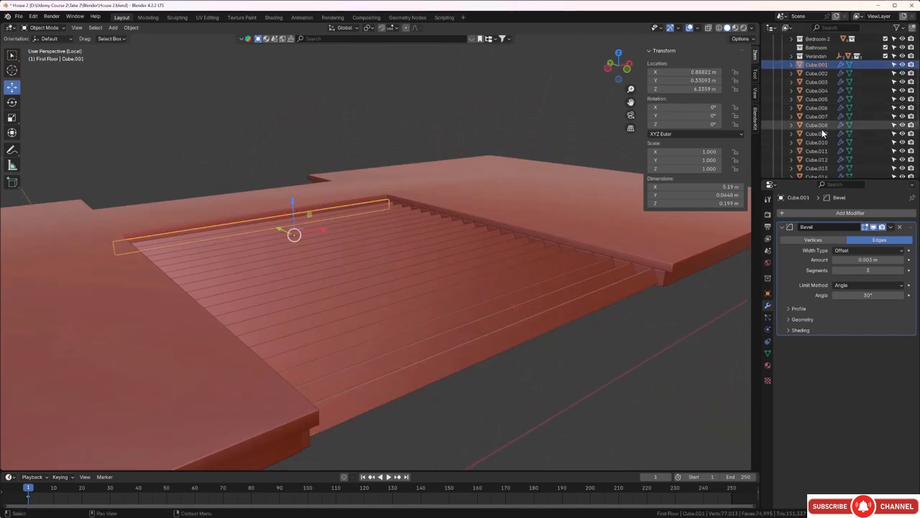
scroll(824, 133, down, 4)
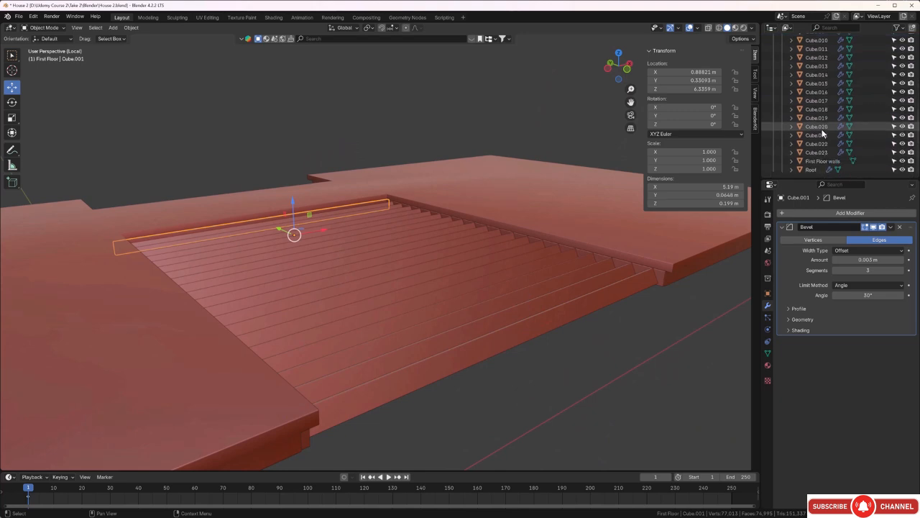
shift+click(815, 153)
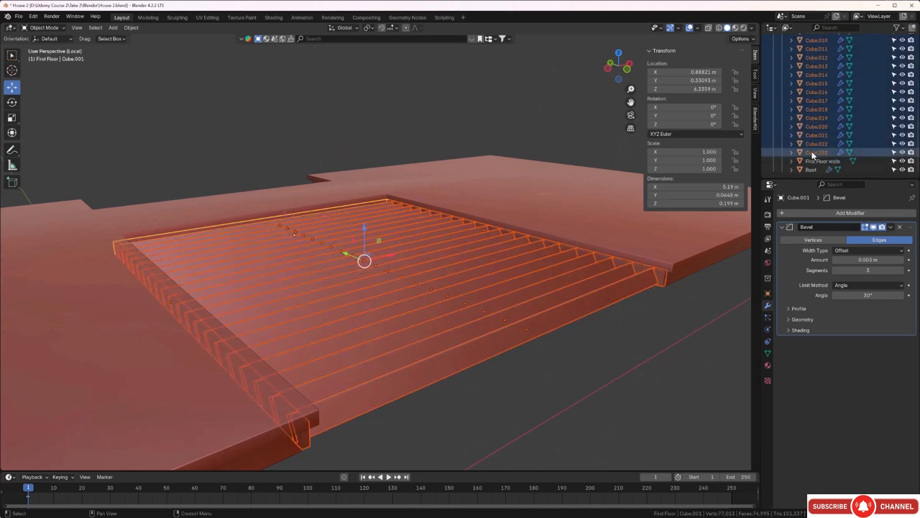
middle_drag(437, 267, 383, 249)
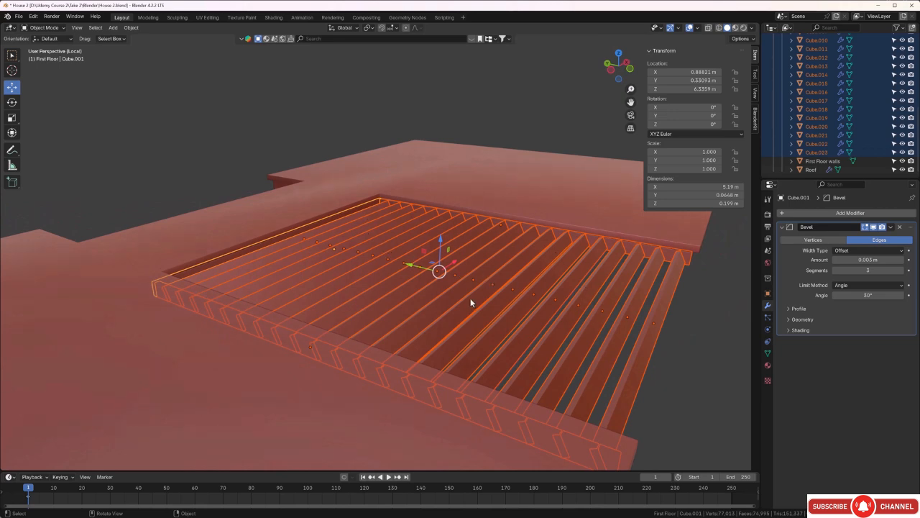
key(ctrl+j)
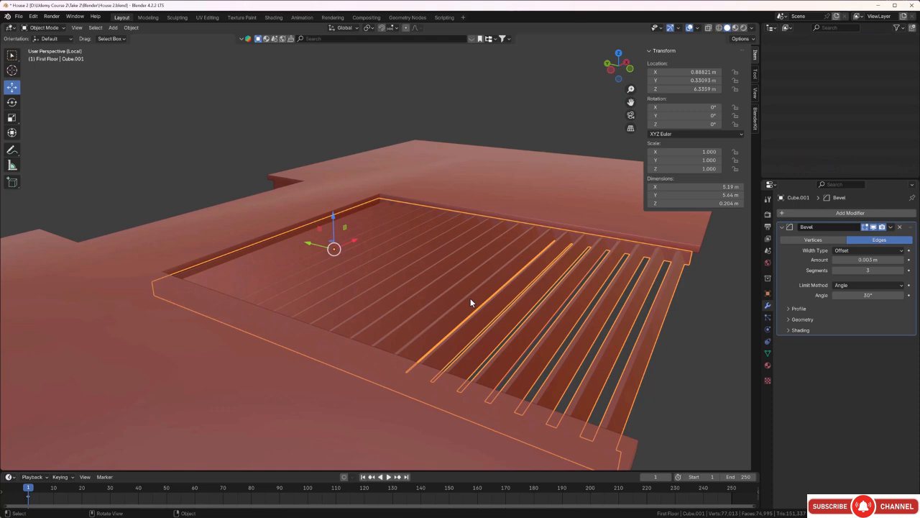
click(715, 381)
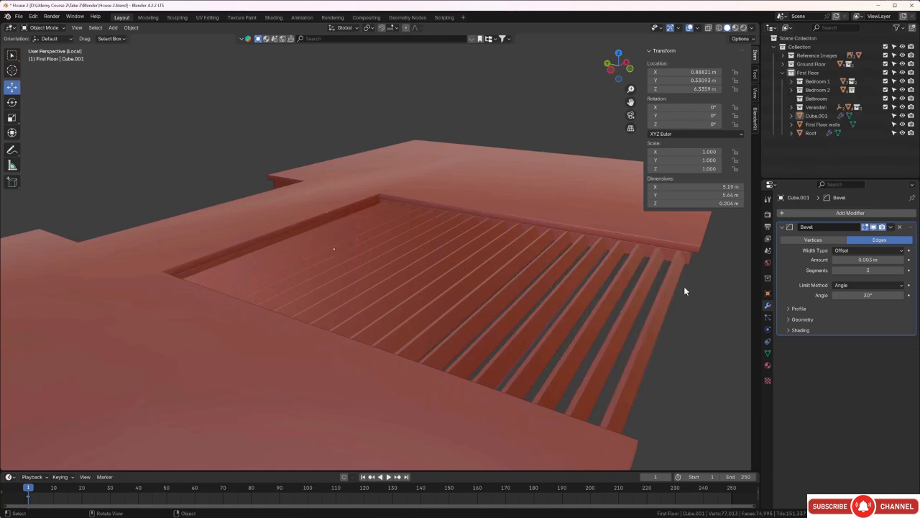
Step: Rename the joined slat object as "Middle roof"
click(631, 327)
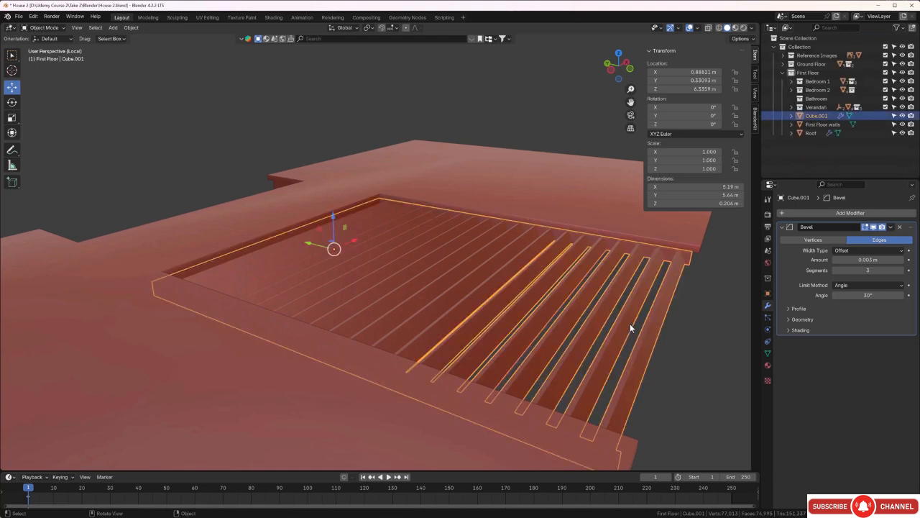
double_click(819, 116)
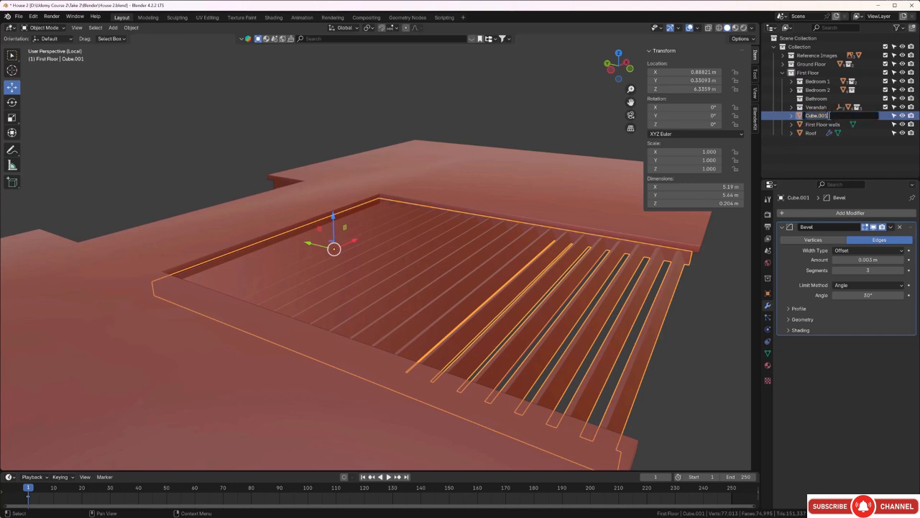
key(BackSpace)
text(Middle roof)
key(Return)
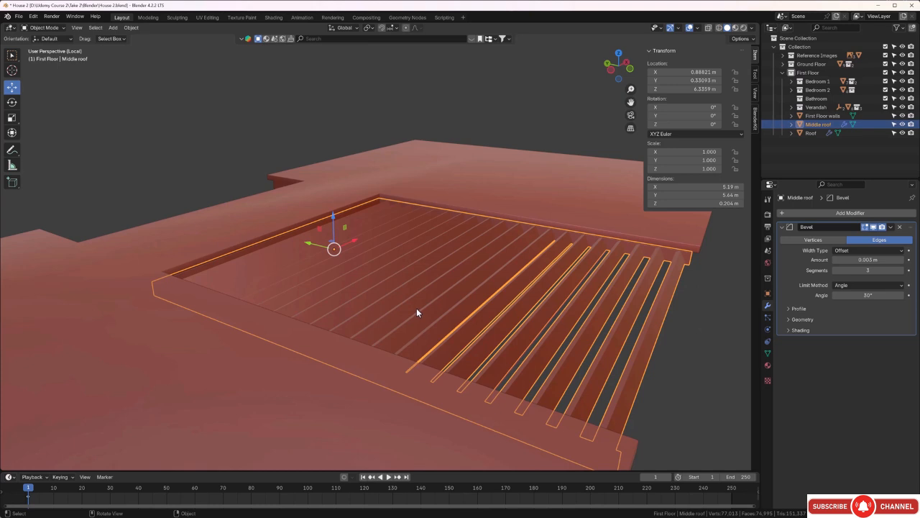
Step: Apply the Bevel modifier on the Middle roof object and exit local view to show the whole house
middle_drag(417, 309, 419, 296)
click(659, 359)
middle_drag(659, 359, 604, 320)
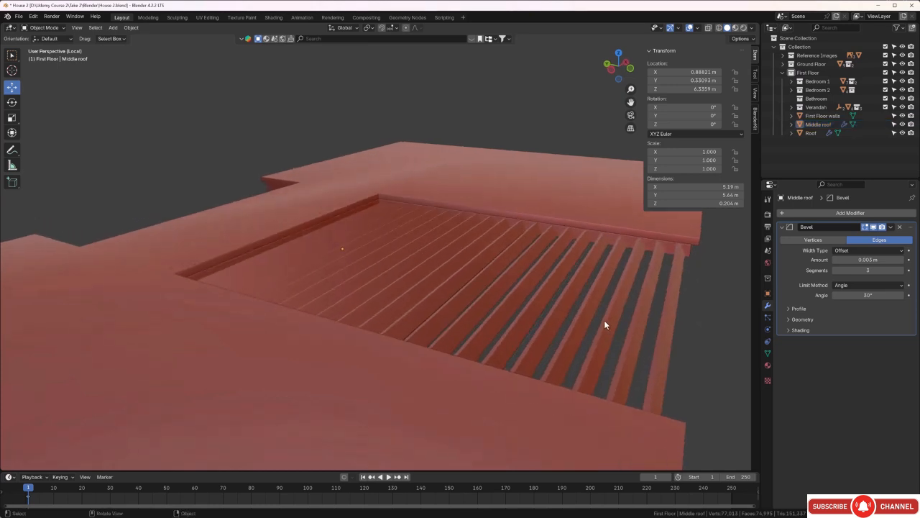
click(575, 326)
middle_drag(697, 293, 598, 312)
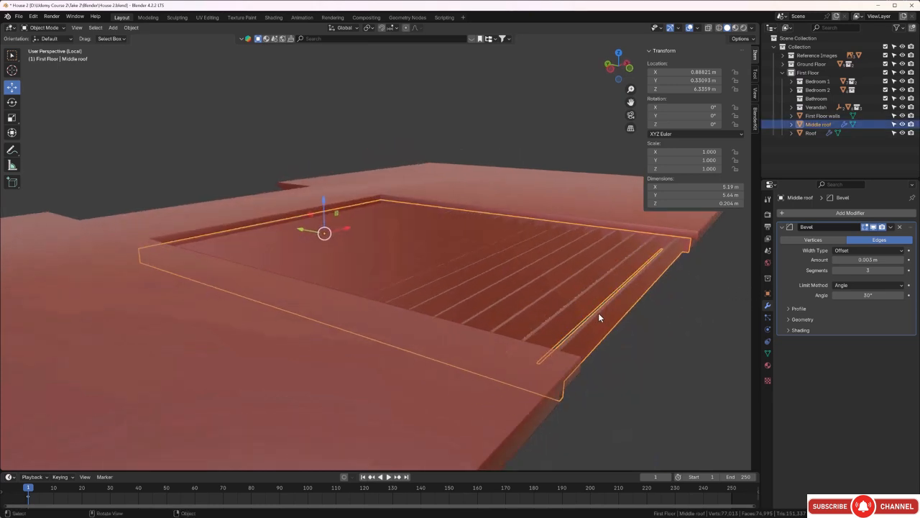
click(892, 226)
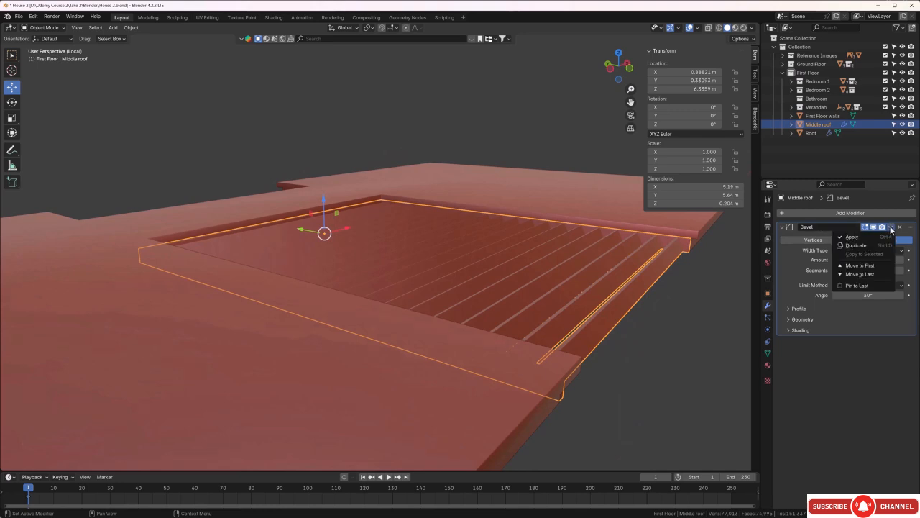
click(852, 237)
click(668, 358)
middle_drag(668, 358, 547, 339)
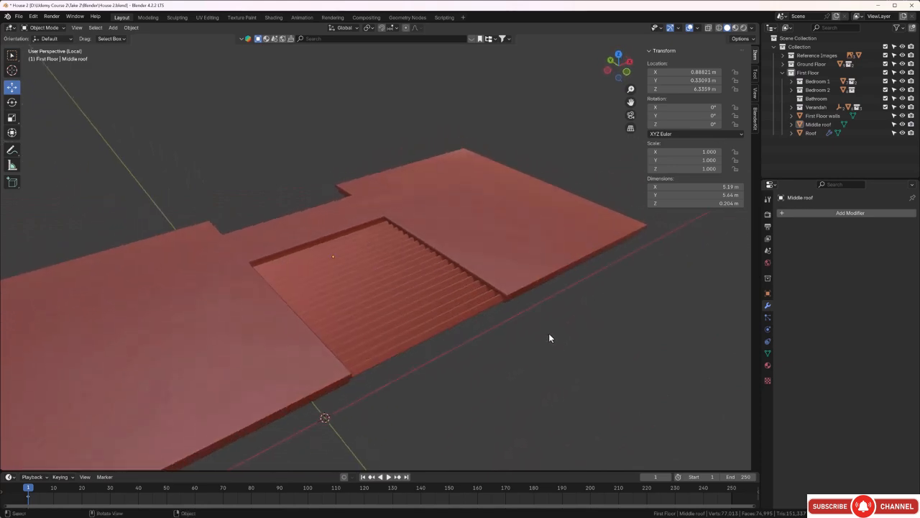
key(KP_Divide)
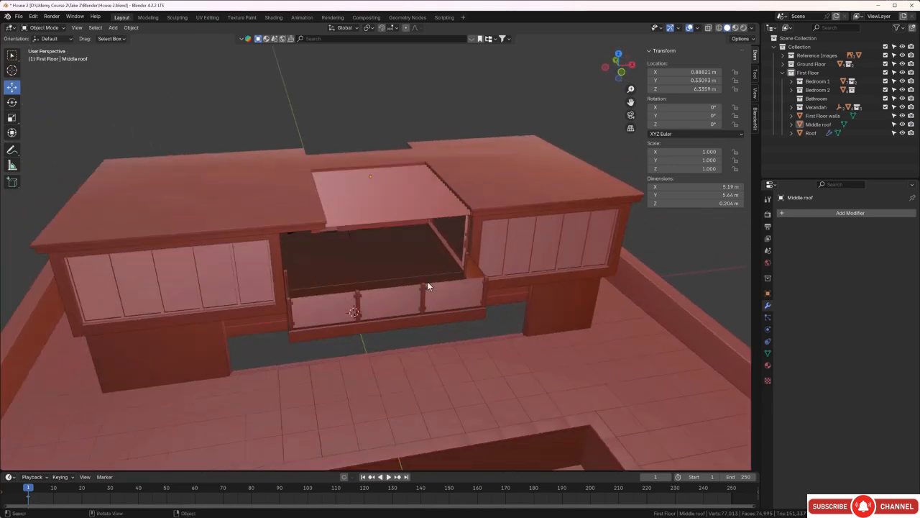
Step: Examine the slatted middle roof and the balcony beneath it from the front and from low angles
middle_drag(427, 286, 474, 253)
scroll(407, 244, up, 3)
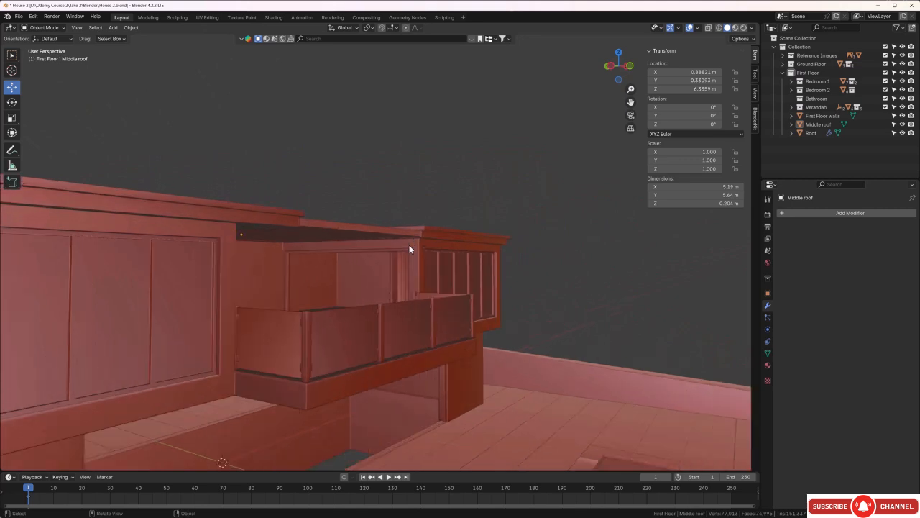
middle_drag(409, 246, 399, 221)
middle_drag(393, 285, 427, 278)
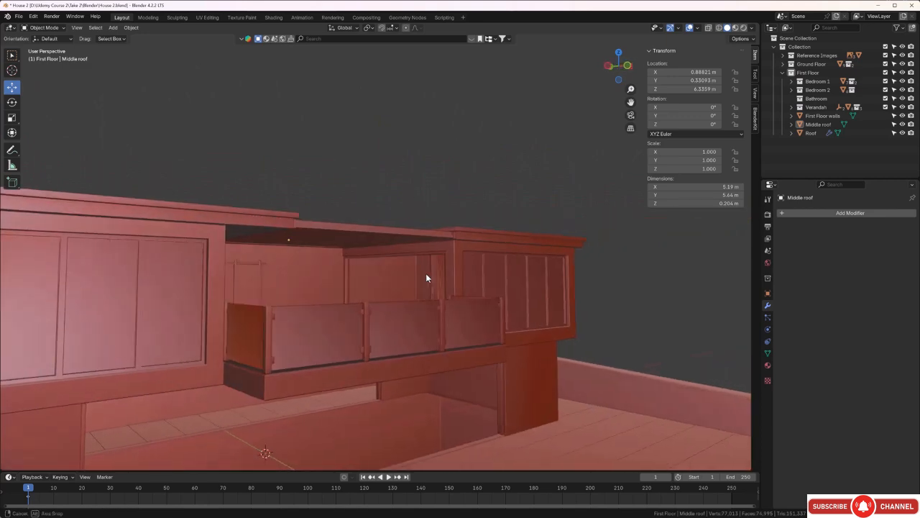
middle_drag(299, 336, 318, 298)
scroll(295, 305, down, 8)
scroll(291, 307, down, 2)
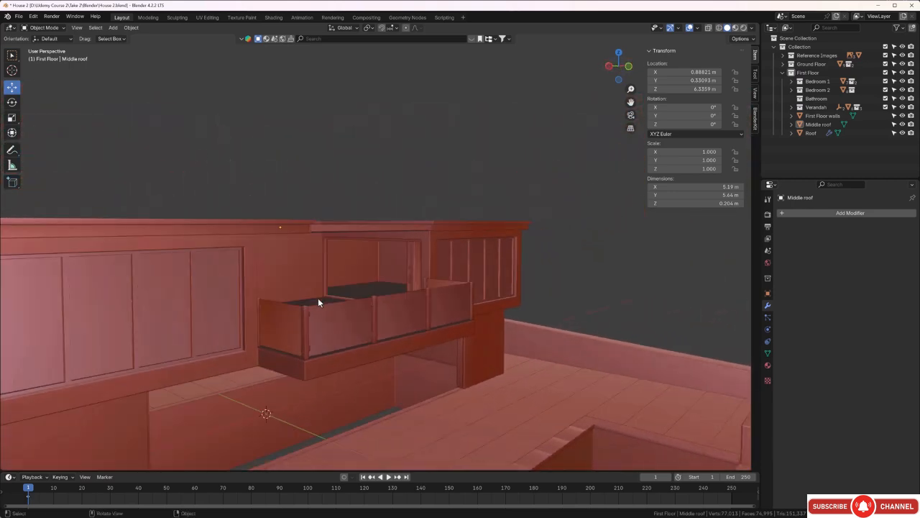
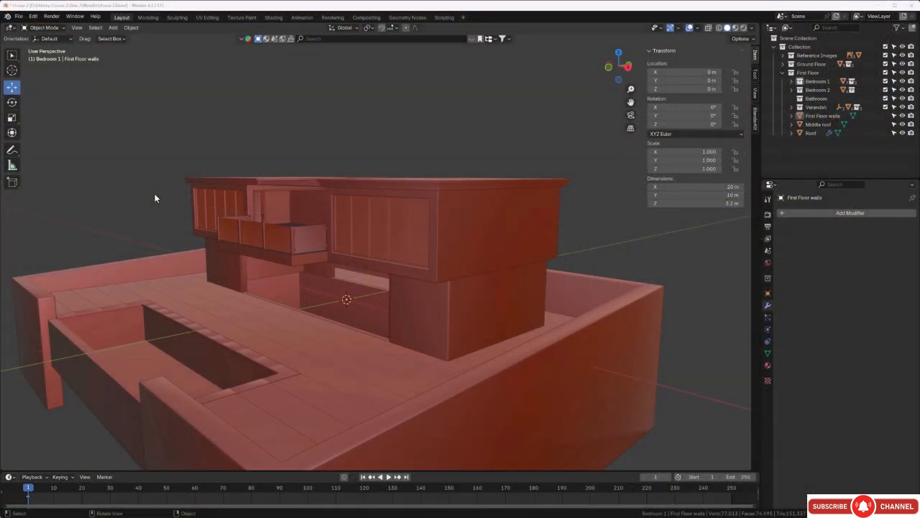
Step: Hide the Roof and Middle roof objects and the Ground Floor collection to expose the first-floor rooms
middle_drag(177, 229, 213, 248)
scroll(238, 227, up, 6)
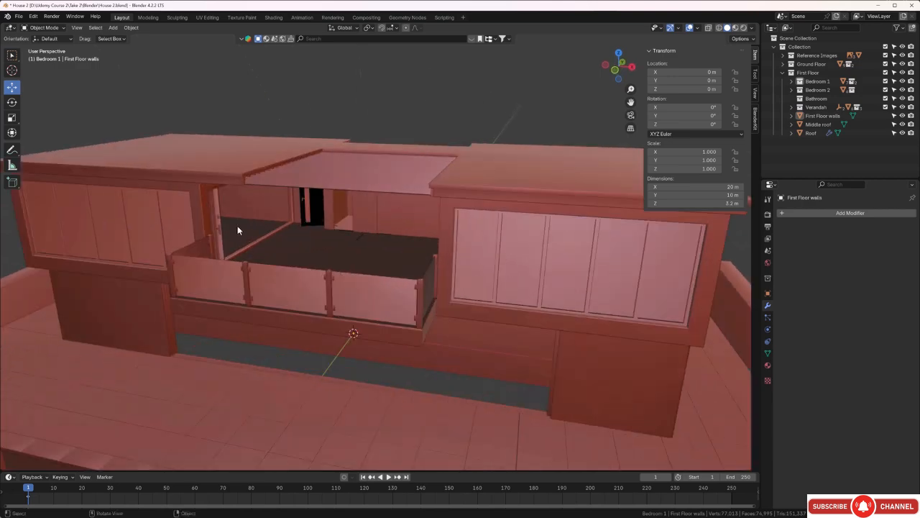
scroll(243, 215, up, 2)
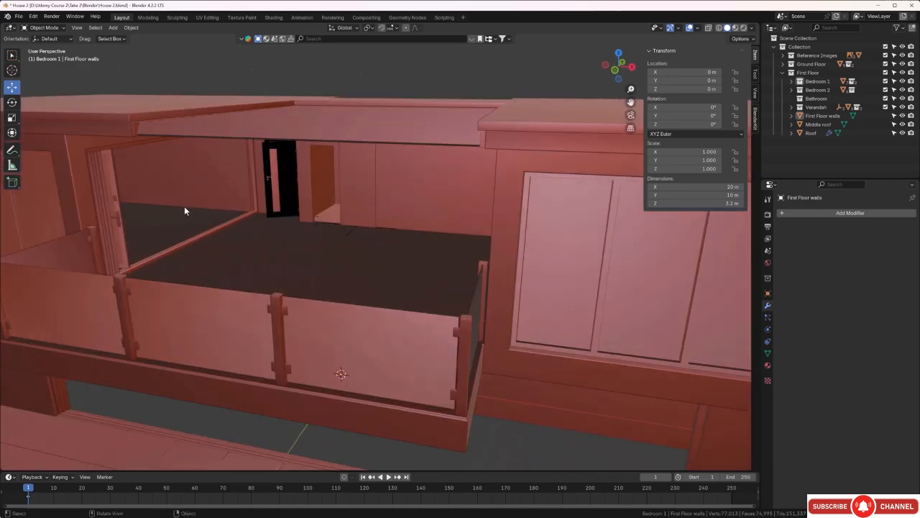
mouse_move(200, 212)
middle_down()
mouse_move(161, 199)
mouse_move(209, 215)
mouse_move(184, 214)
middle_up()
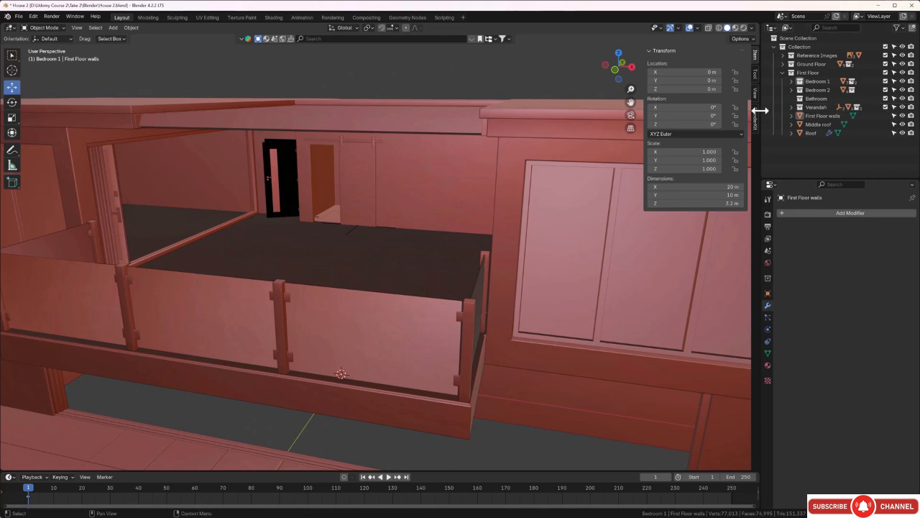
click(903, 133)
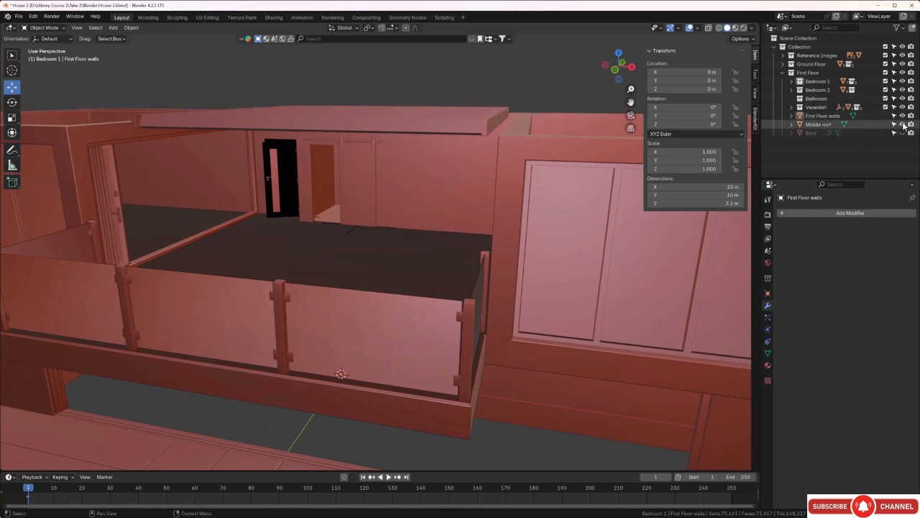
click(903, 124)
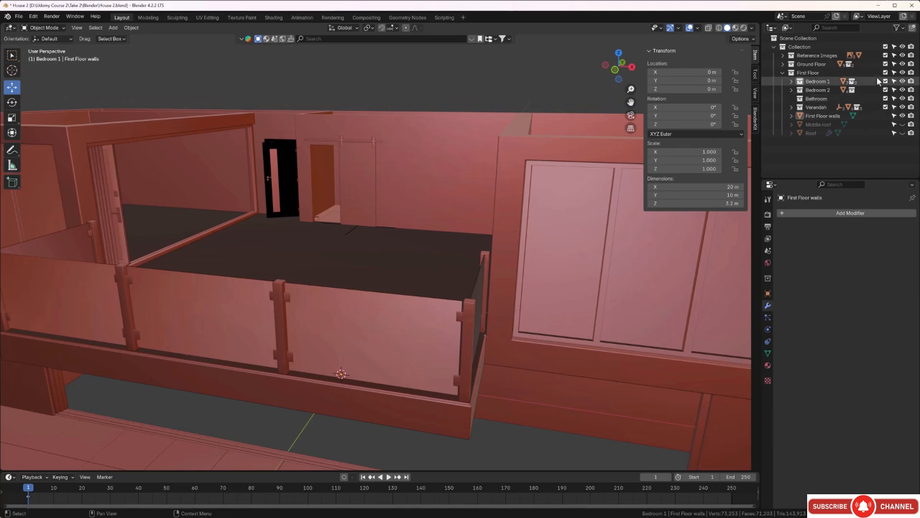
click(903, 65)
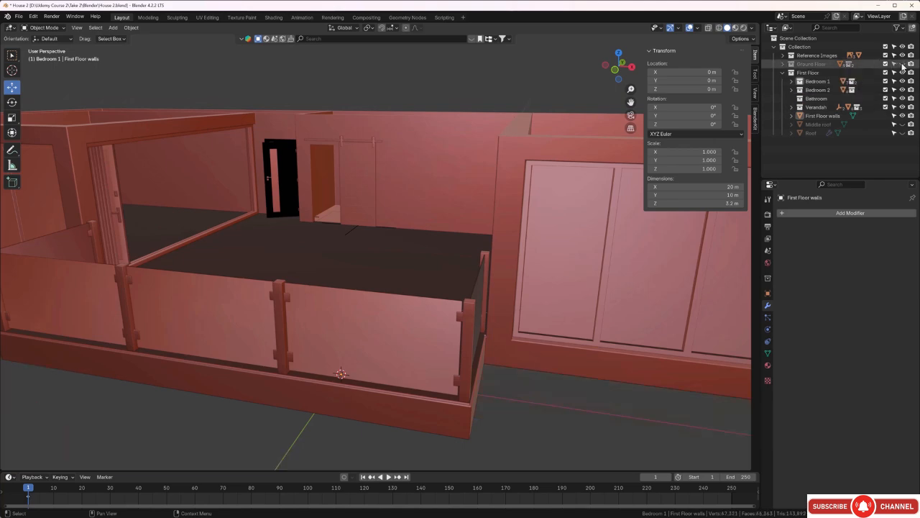
Step: Make Bedroom 1 the active collection and add a cube mesh to it
middle_drag(308, 252, 448, 240)
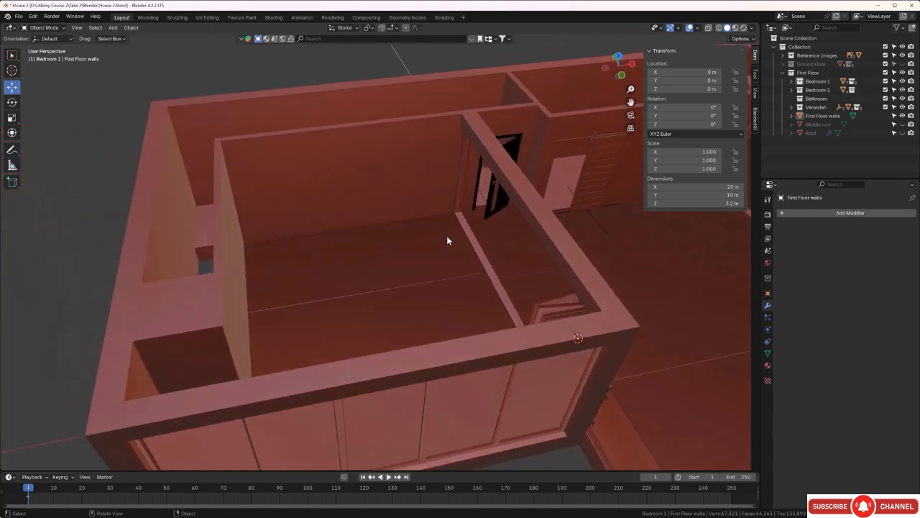
click(817, 83)
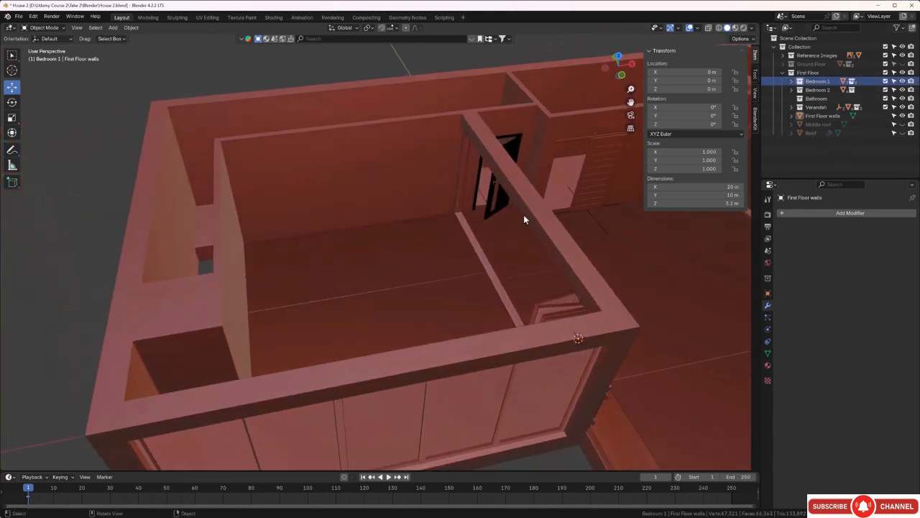
middle_drag(524, 217, 421, 223)
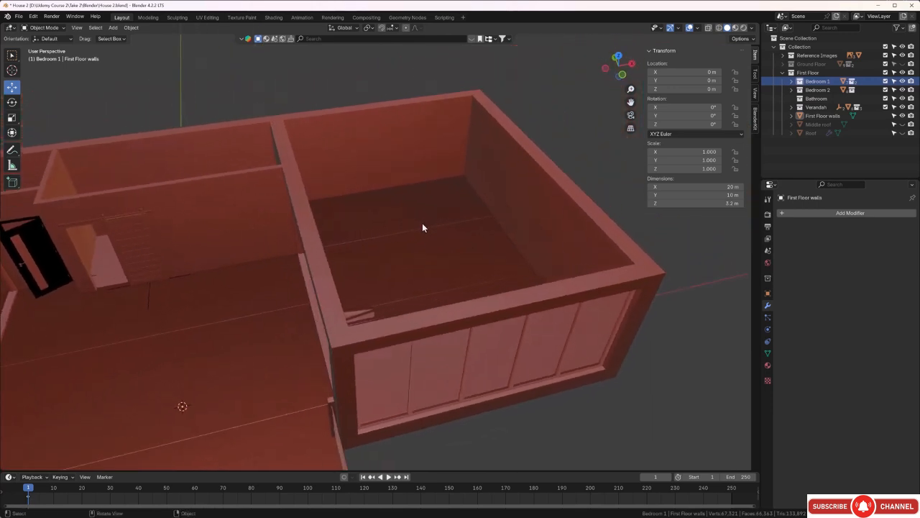
key(shift+a)
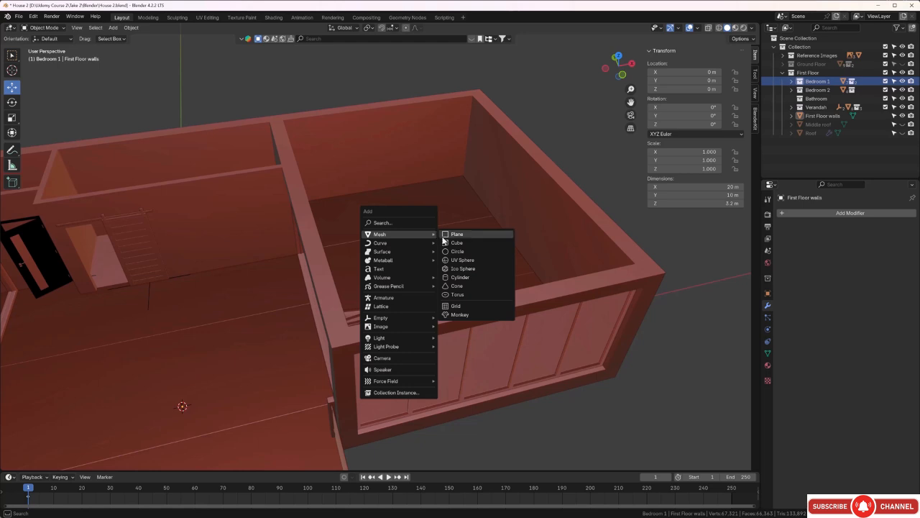
click(453, 242)
Step: Move the new cube up about 4.48 m along Z to the first-floor level
middle_drag(294, 338, 312, 304)
scroll(164, 408, up, 2)
scroll(280, 357, down, 5)
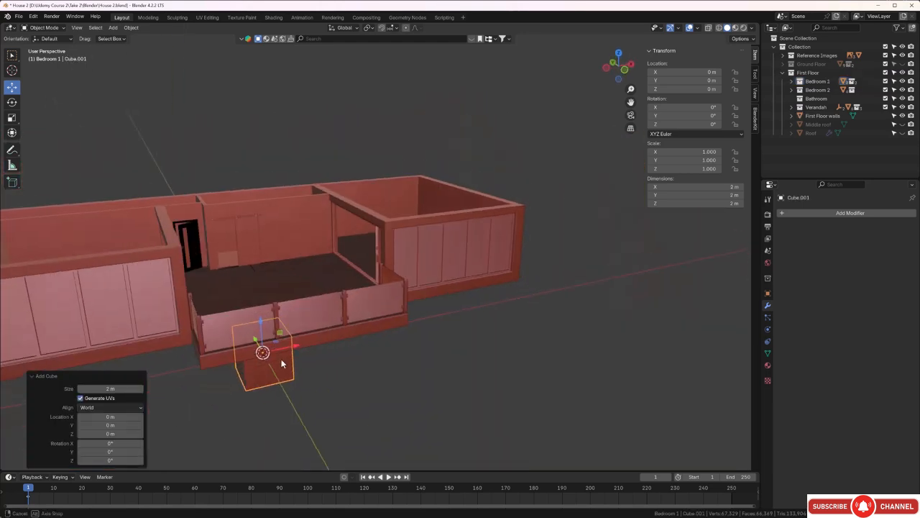
key(g)
key(z)
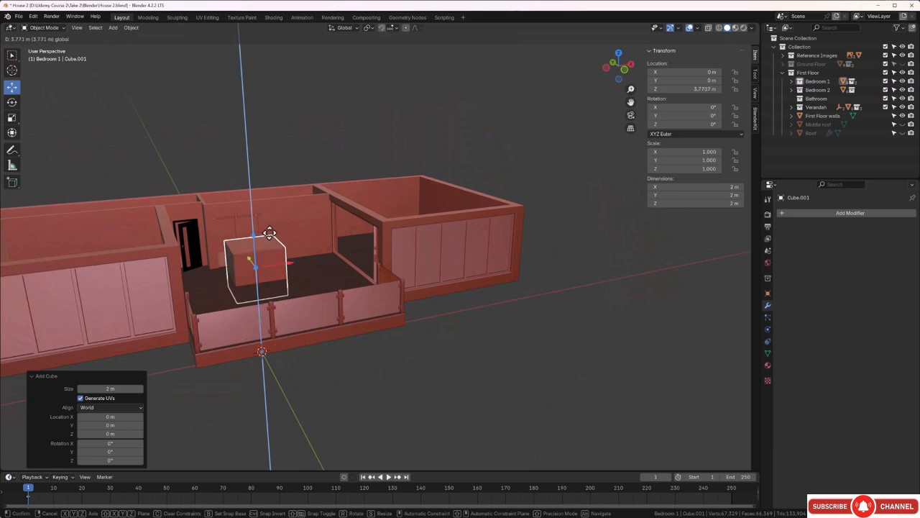
click(270, 217)
middle_drag(270, 217, 289, 294)
scroll(289, 299, up, 3)
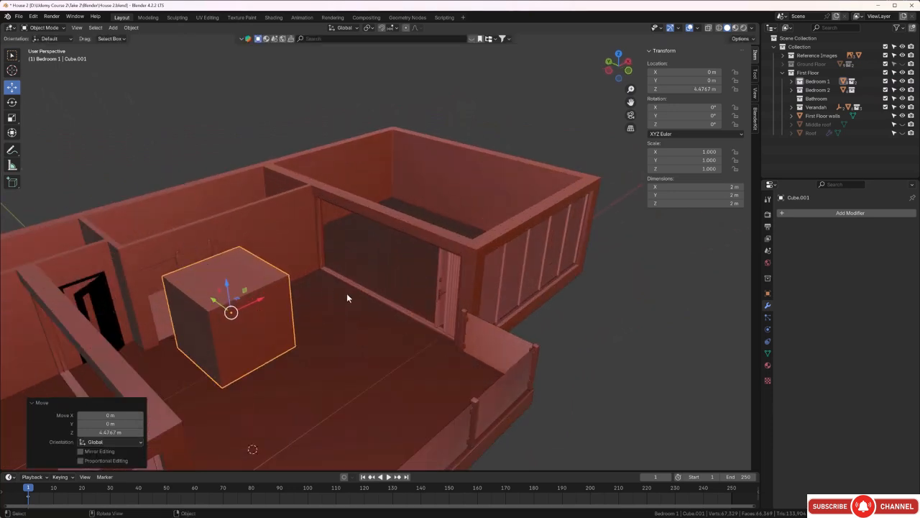
Step: Scale the cube down uniformly by about 0.088 and switch to the front orthographic view
key(s)
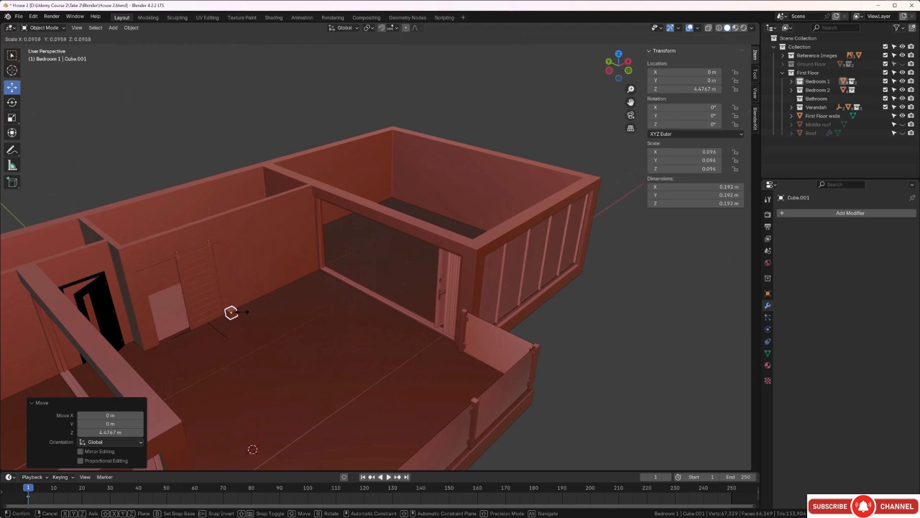
click(243, 314)
key(KP_1)
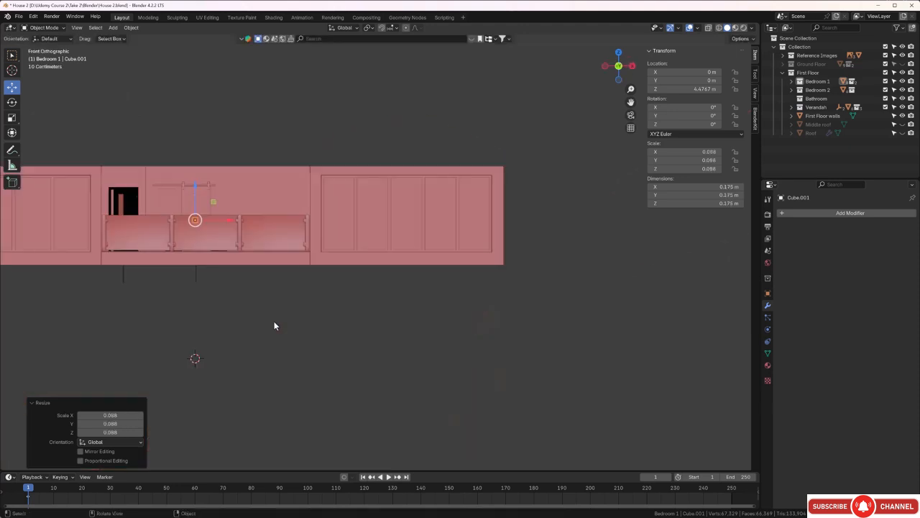
Step: Scale the cube down uniformly by a factor of about 0.78, to about 0.137 m per side
scroll(185, 243, up, 3)
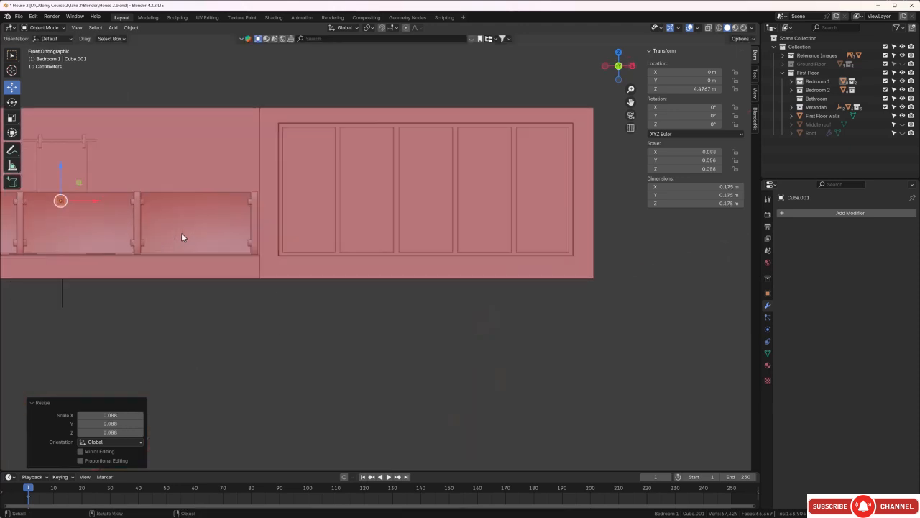
scroll(182, 238, up, 3)
shift+middle_drag(224, 259, 369, 261)
key(s)
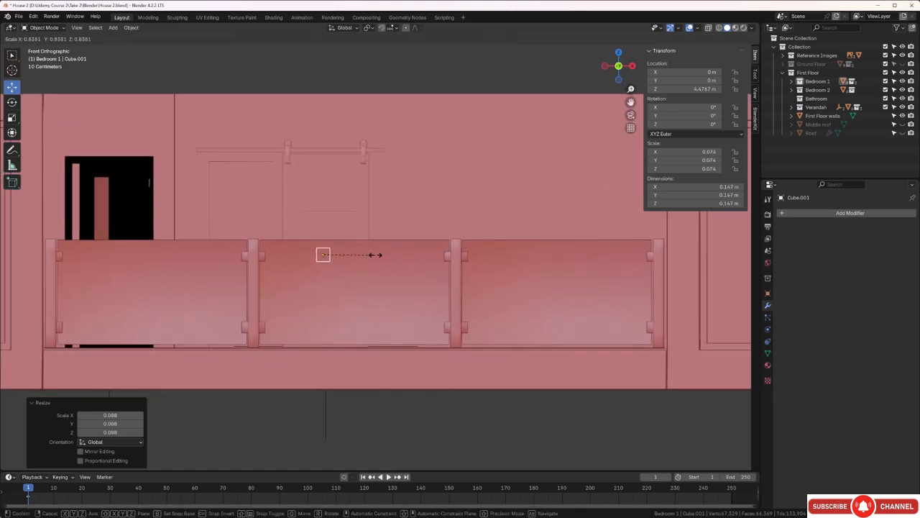
click(372, 257)
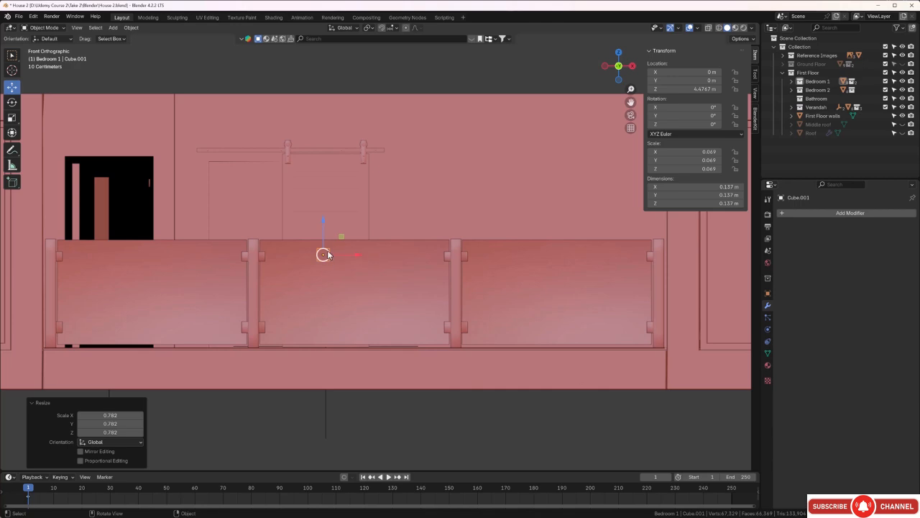
Step: Flatten the cube along Y by a factor of about 0.23, to a thickness of about 0.032 m
middle_drag(328, 255, 404, 299)
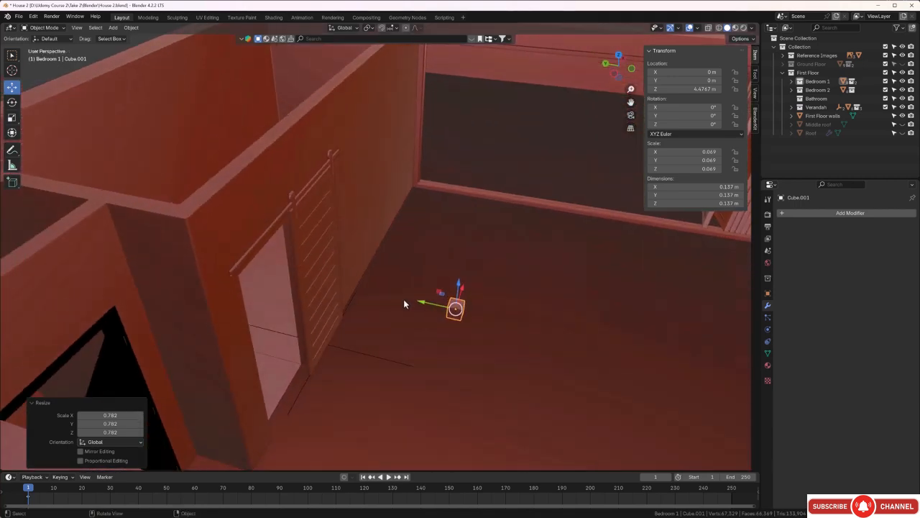
scroll(405, 295, up, 5)
middle_drag(405, 259, 412, 260)
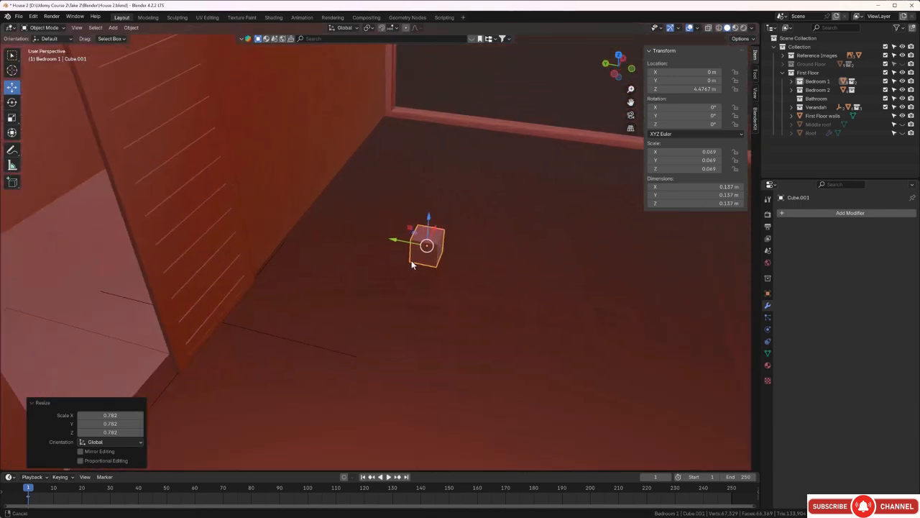
key(s)
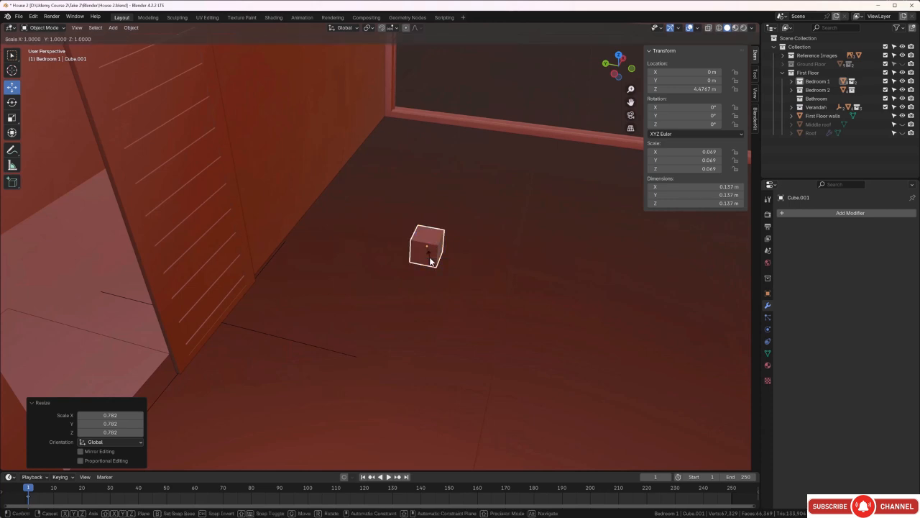
key(y)
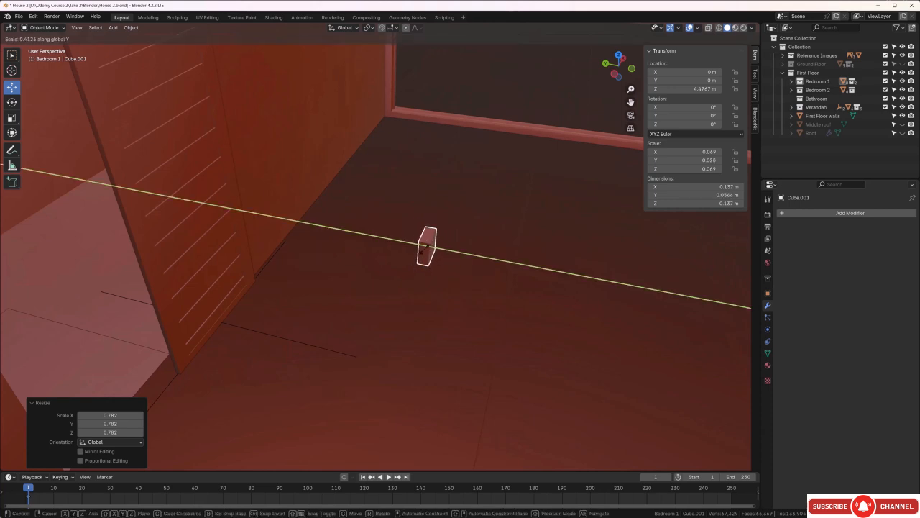
click(427, 248)
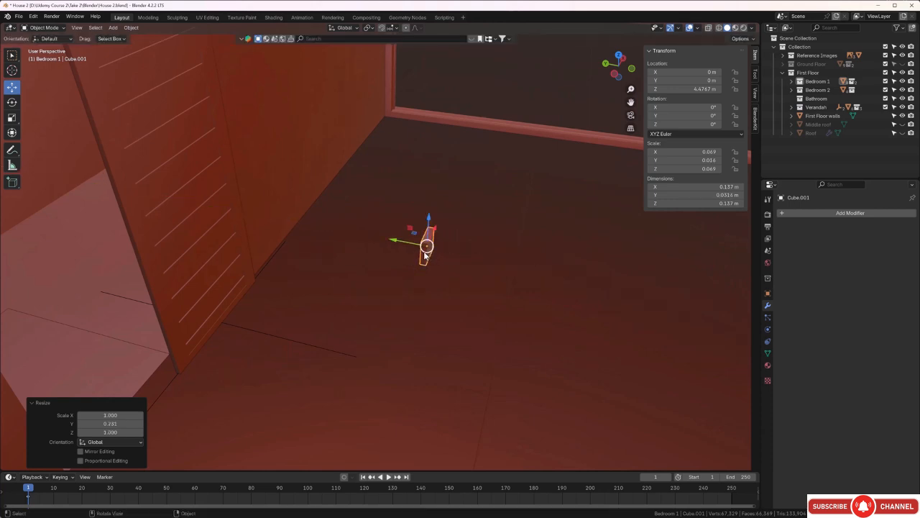
Step: Stretch the flattened cube along X into a long board about 2.09 m in length
click(440, 305)
middle_drag(440, 299, 348, 224)
click(338, 221)
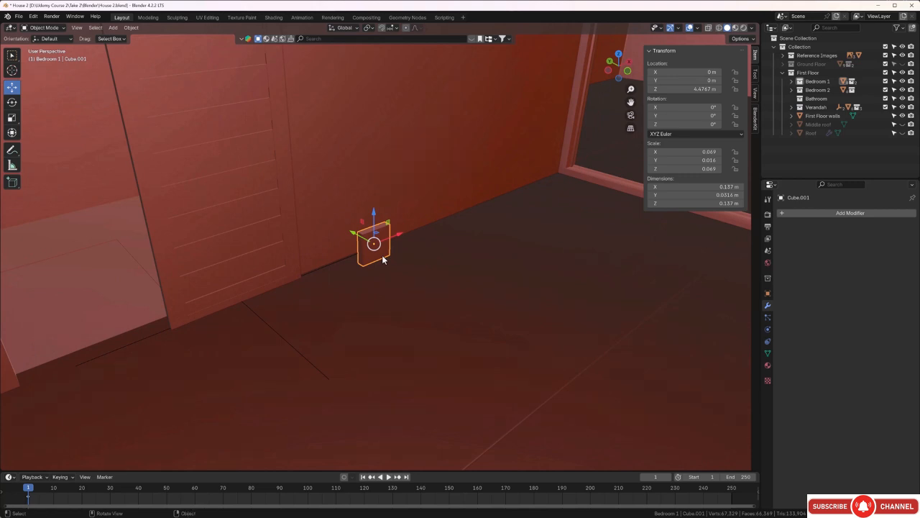
key(s)
key(x)
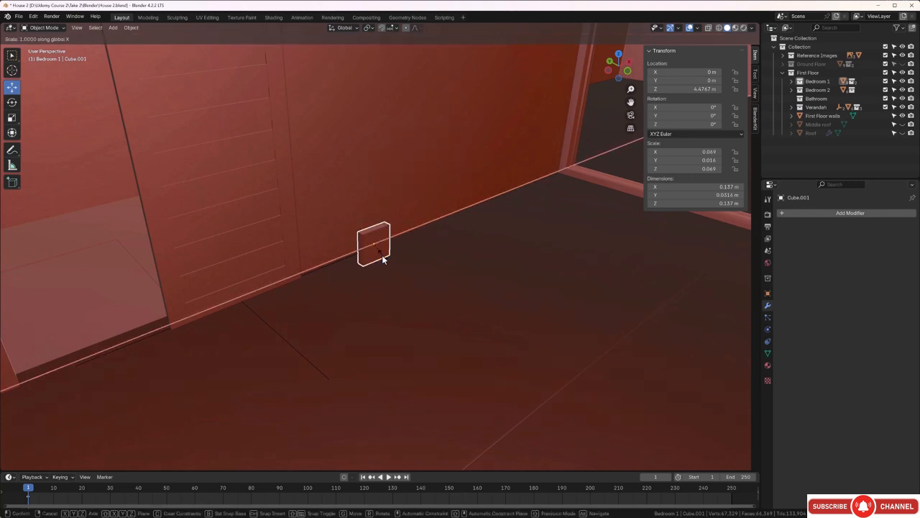
click(572, 336)
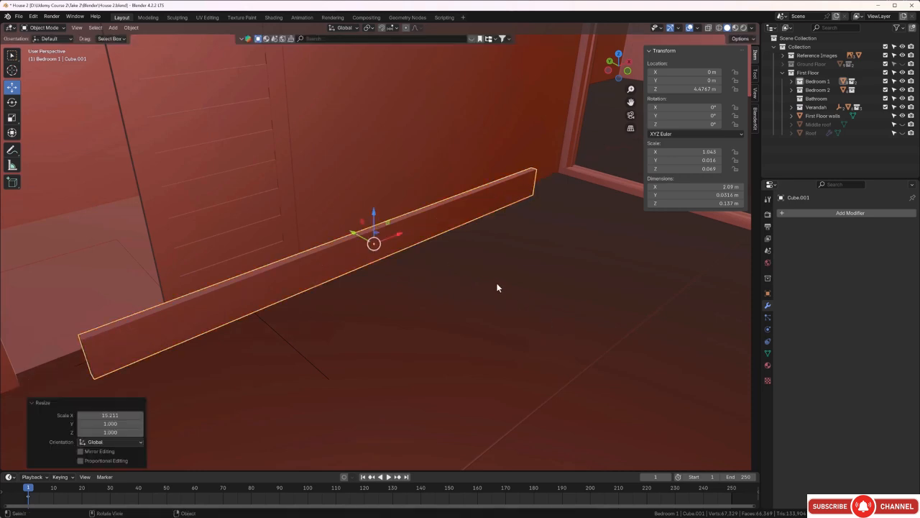
Step: Apply the rotation and scale of the long board
middle_drag(490, 300, 597, 252)
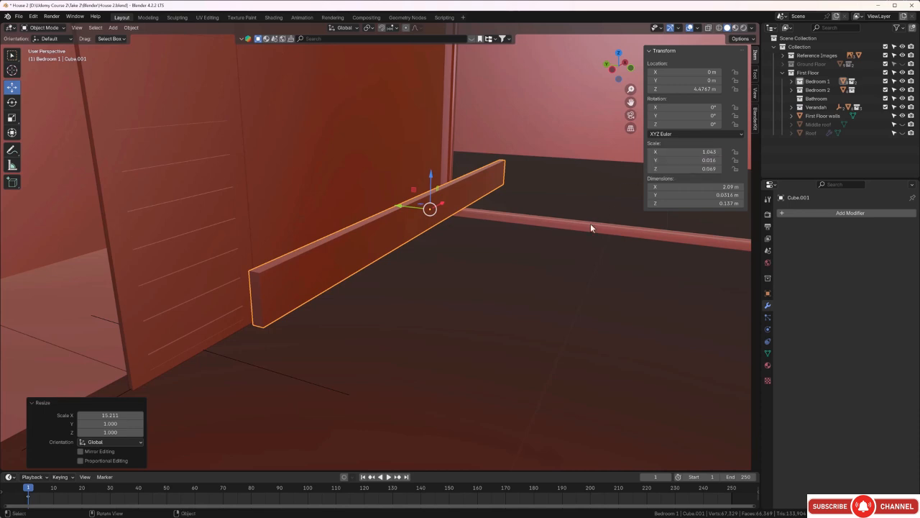
key(ctrl+a)
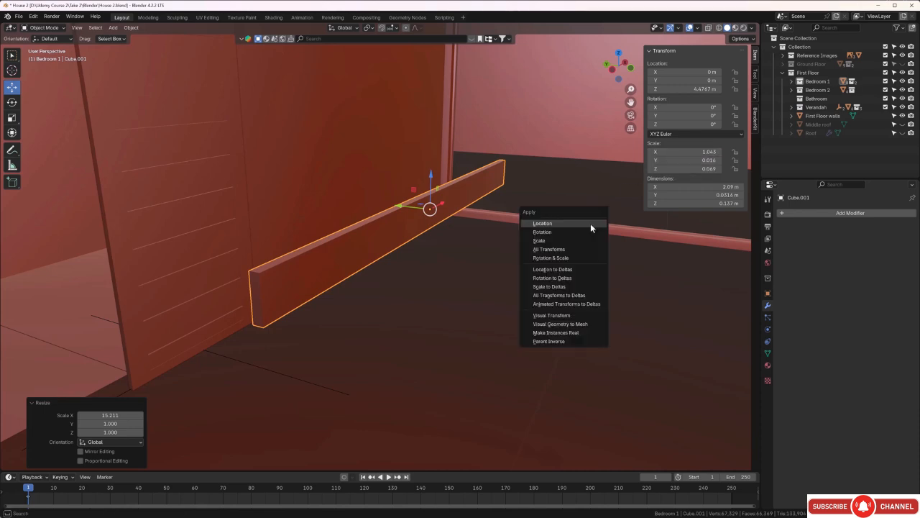
click(578, 258)
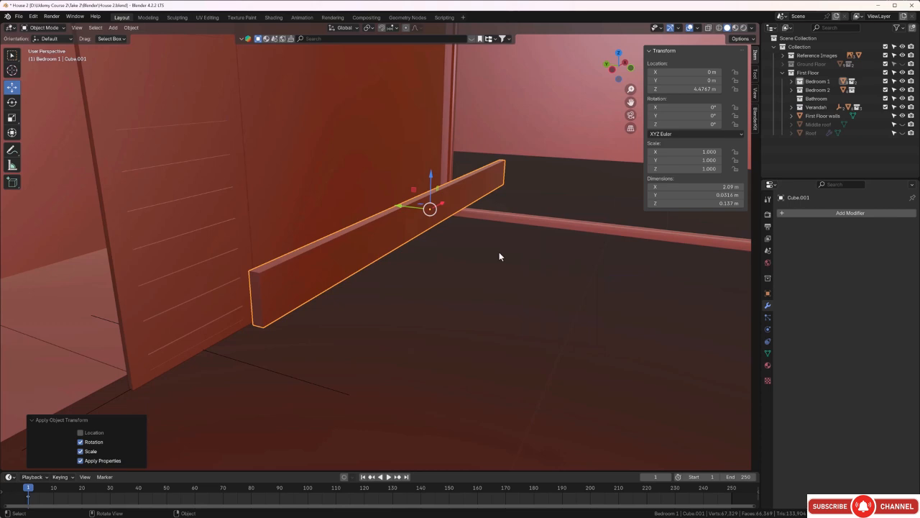
Step: Add a Bevel modifier to the board with an amount of 0.001 m
click(821, 214)
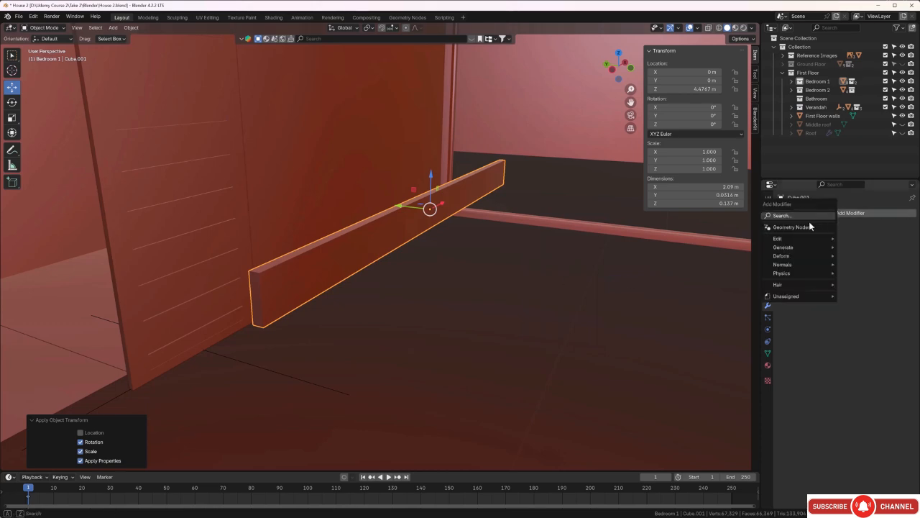
mouse_move(802, 250)
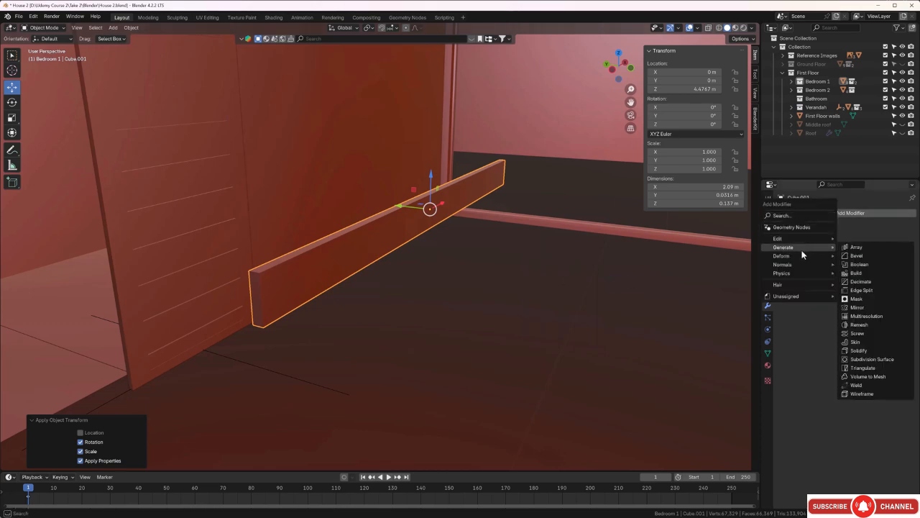
click(857, 255)
click(863, 260)
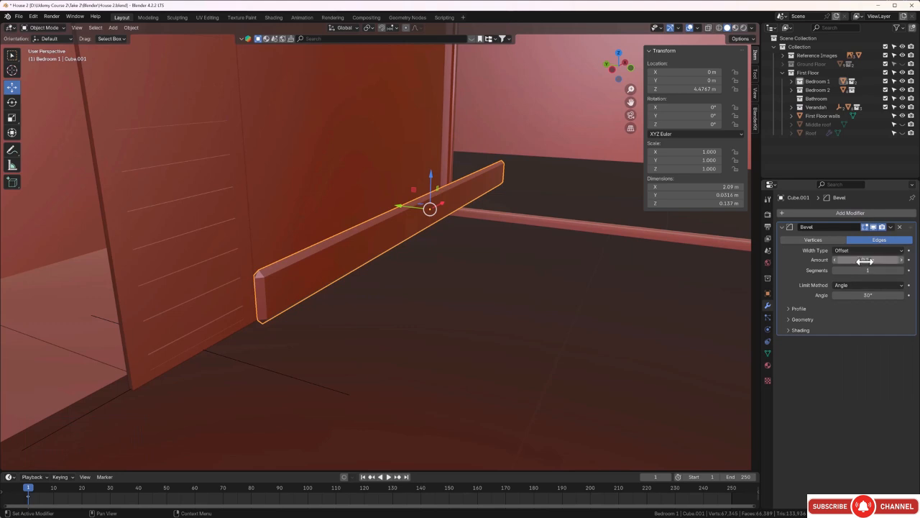
click(840, 261)
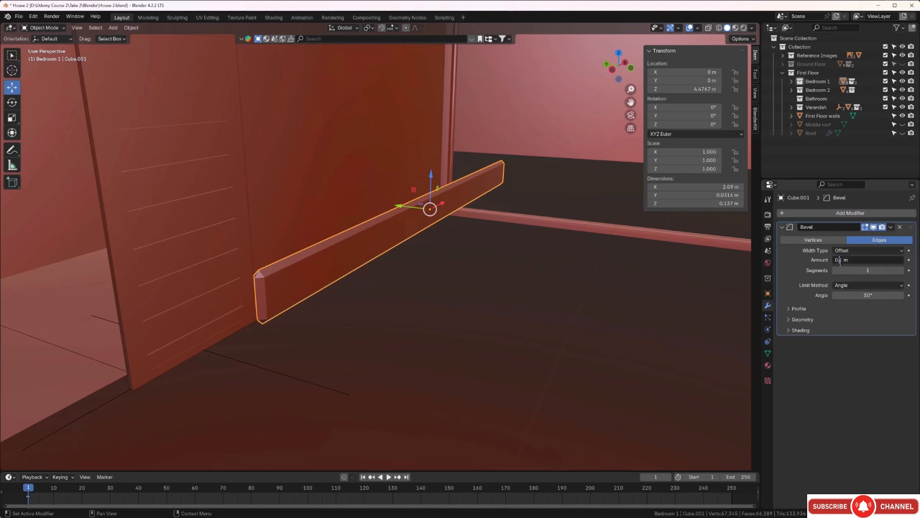
key(Return)
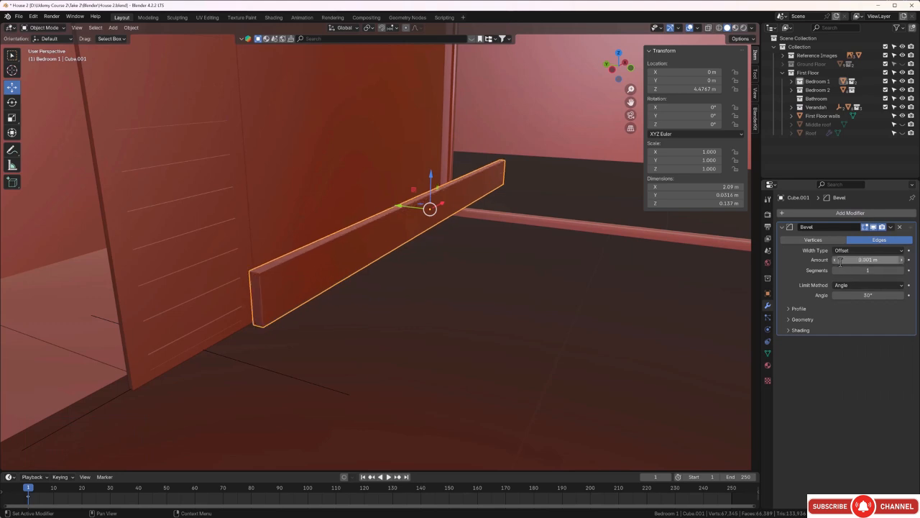
Step: Set the board's bevel amount to 0.004 m and its segments to 3
click(866, 260)
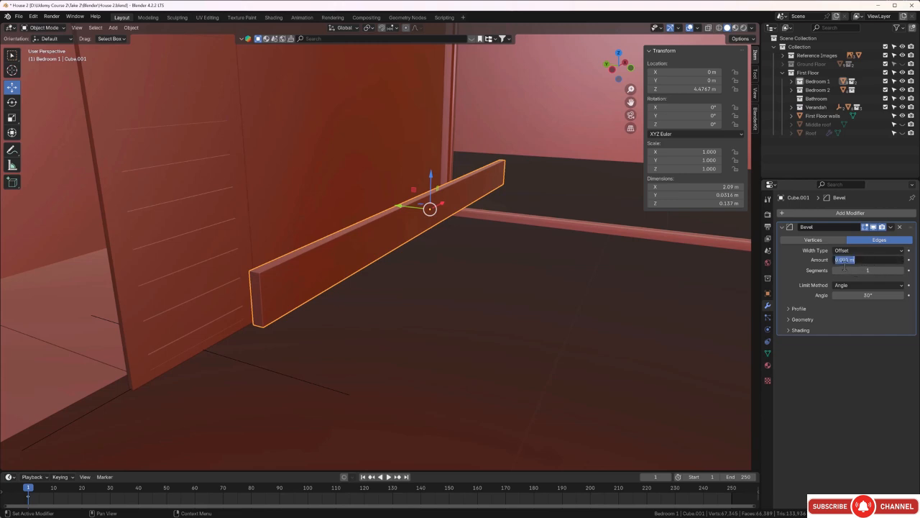
click(848, 261)
text(4)
key(Return)
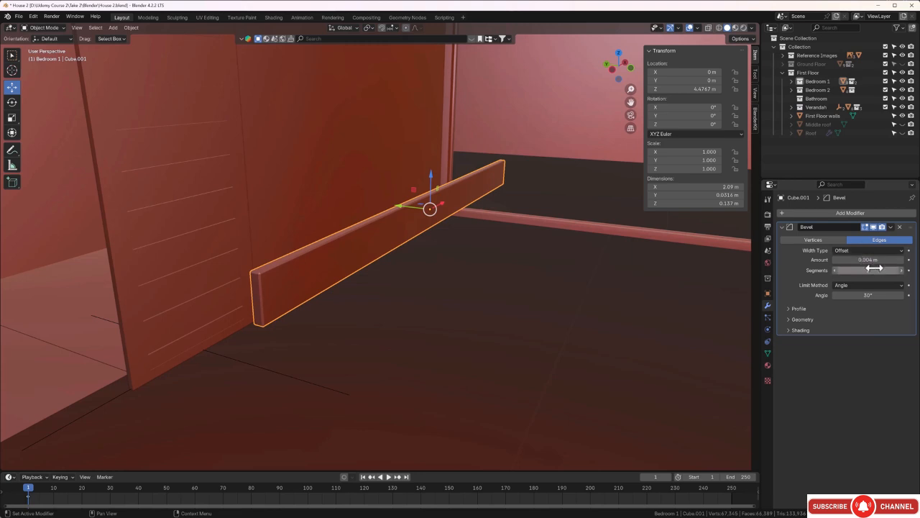
click(901, 270)
click(900, 270)
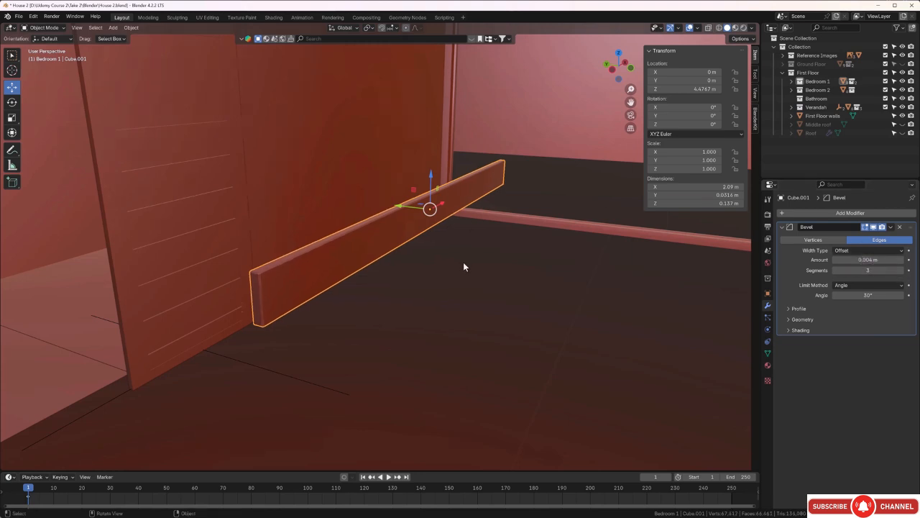
Step: In top view, move the board about 6.91 m along X into the bedroom on the positive X side of the house
middle_drag(463, 261, 477, 258)
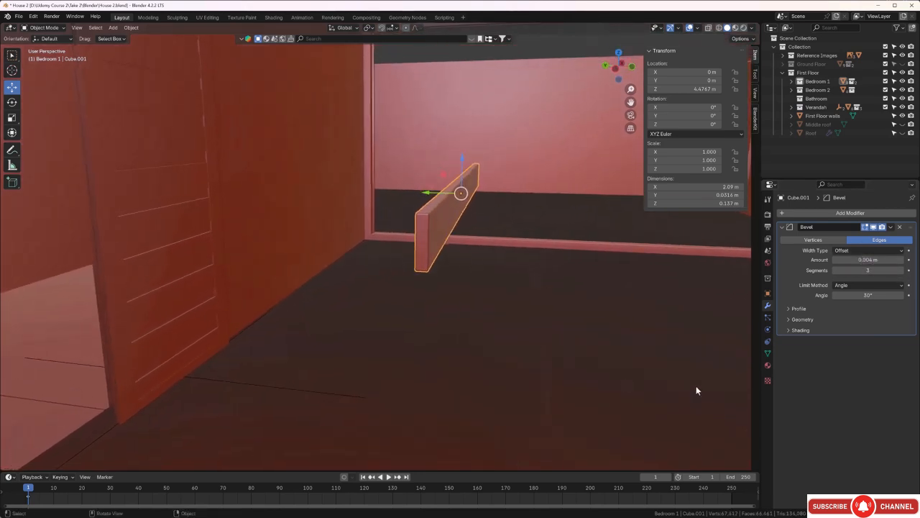
key(KP_Decimal)
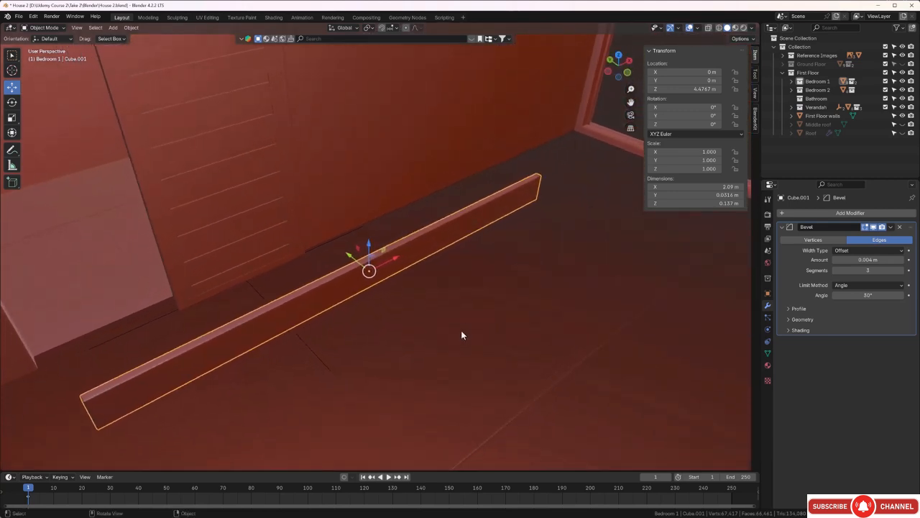
key(KP_7)
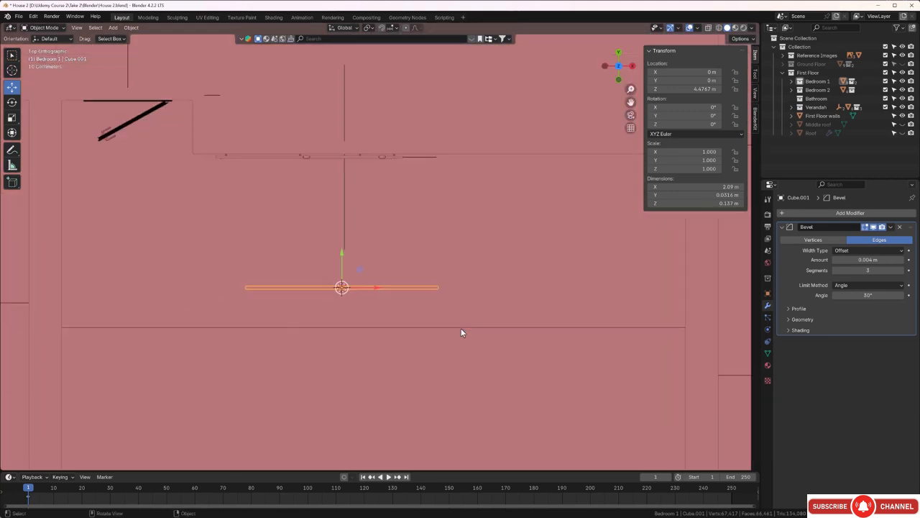
scroll(460, 328, down, 5)
shift+middle_drag(453, 322, 342, 330)
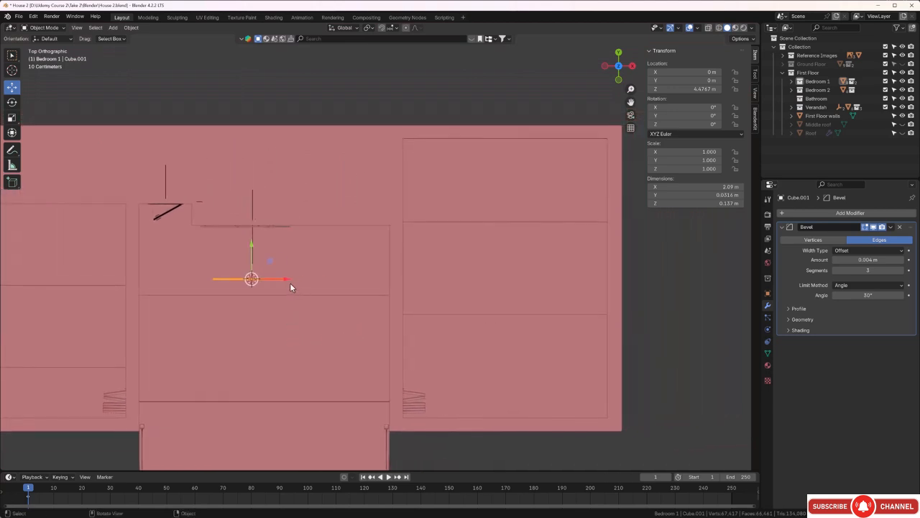
drag(289, 285, 545, 288)
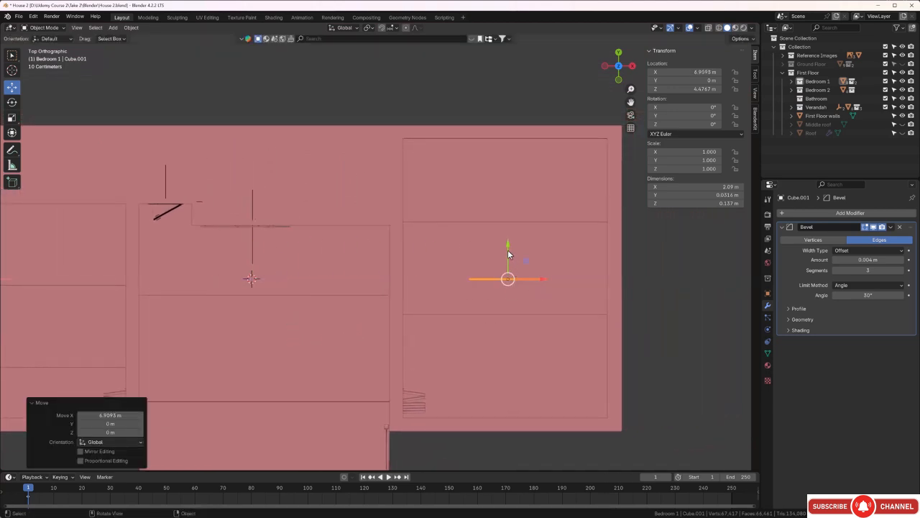
Step: Move the board along Y to about 3.77 m, placing it against the bedroom's back wall
drag(508, 251, 543, 112)
scroll(538, 158, up, 3)
shift+middle_drag(551, 165, 376, 331)
scroll(432, 240, up, 3)
drag(460, 207, 465, 186)
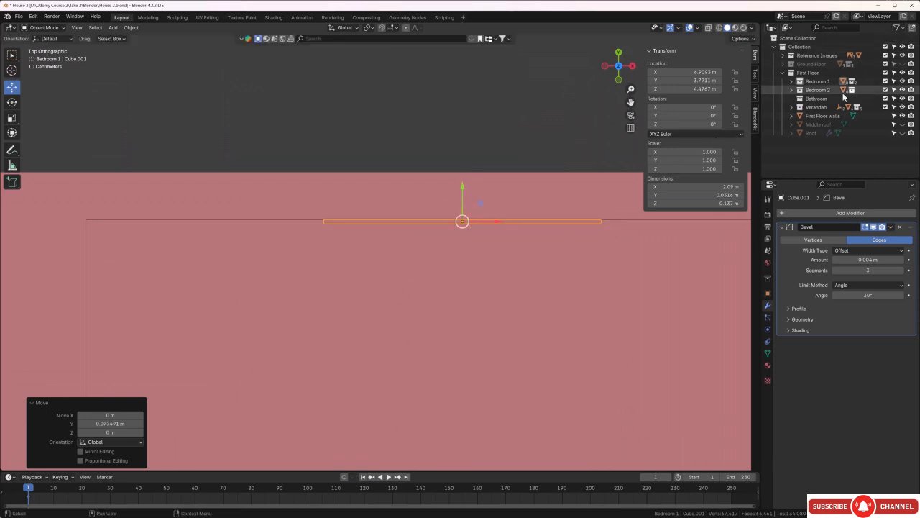
Step: Expand the Bedroom 1 collection and rename the board object as Skirting Board
click(782, 73)
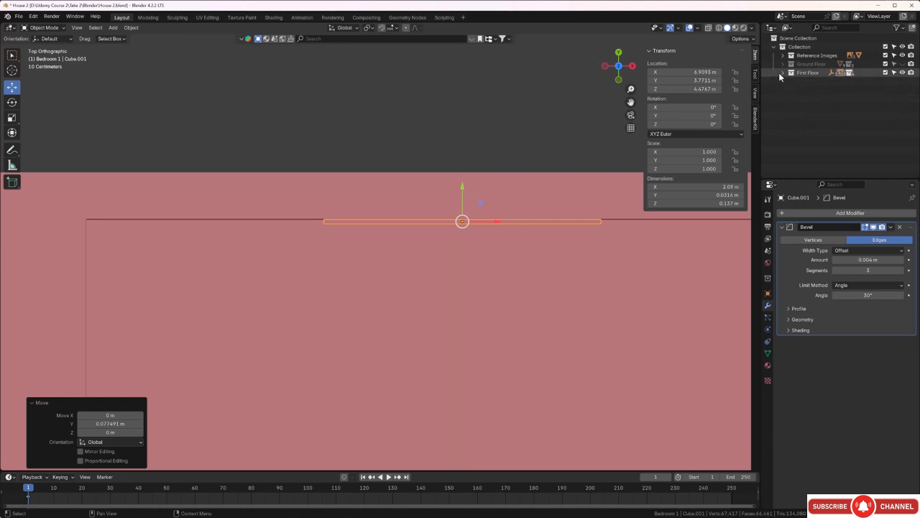
click(781, 72)
click(790, 81)
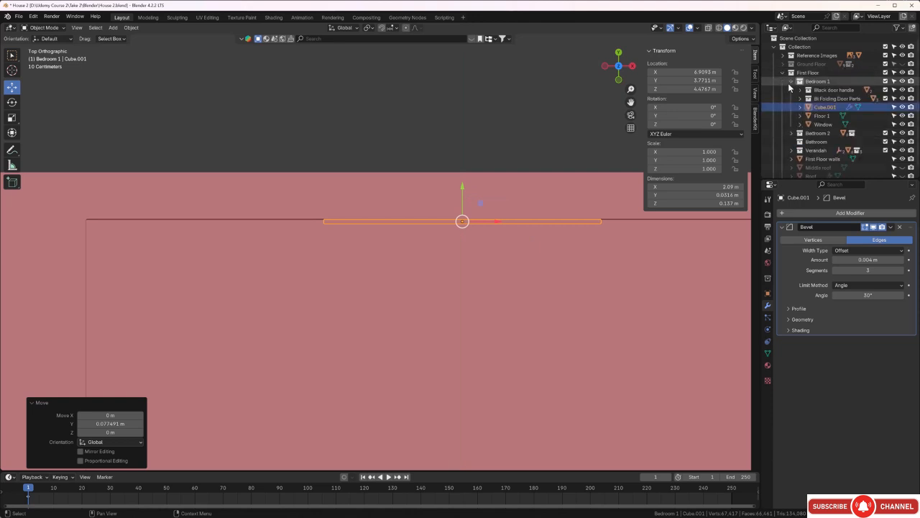
double_click(838, 108)
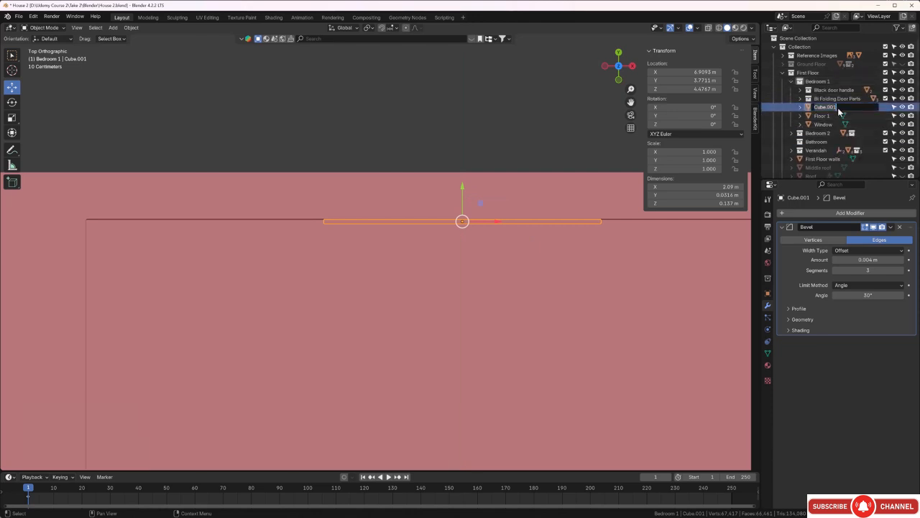
key(BackSpace)
text(Skirting Board)
key(Return)
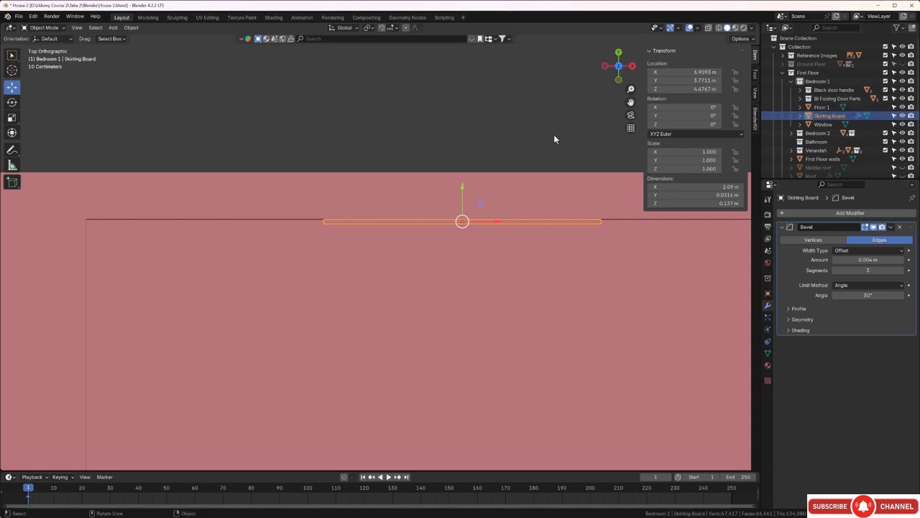
Step: In front view, lower the skirting board about 0.92 m along Z toward the bedroom floor
key(KP_1)
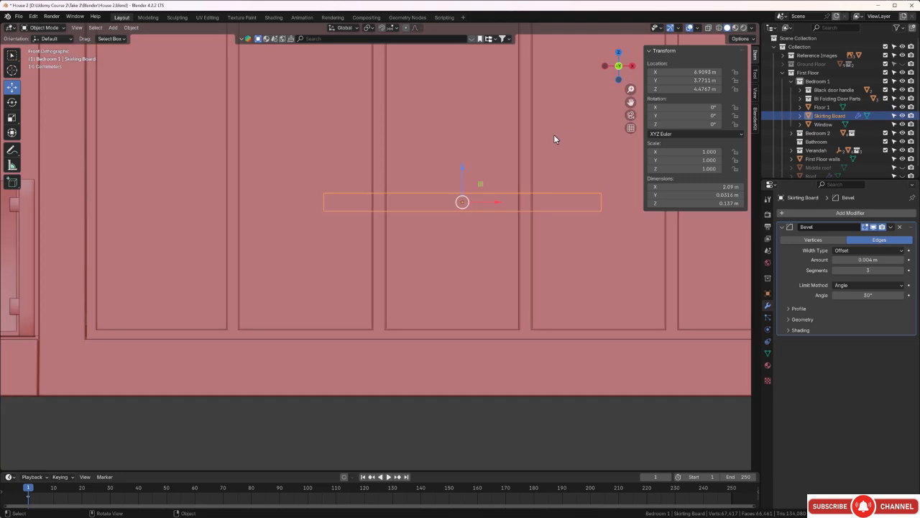
drag(466, 172, 457, 277)
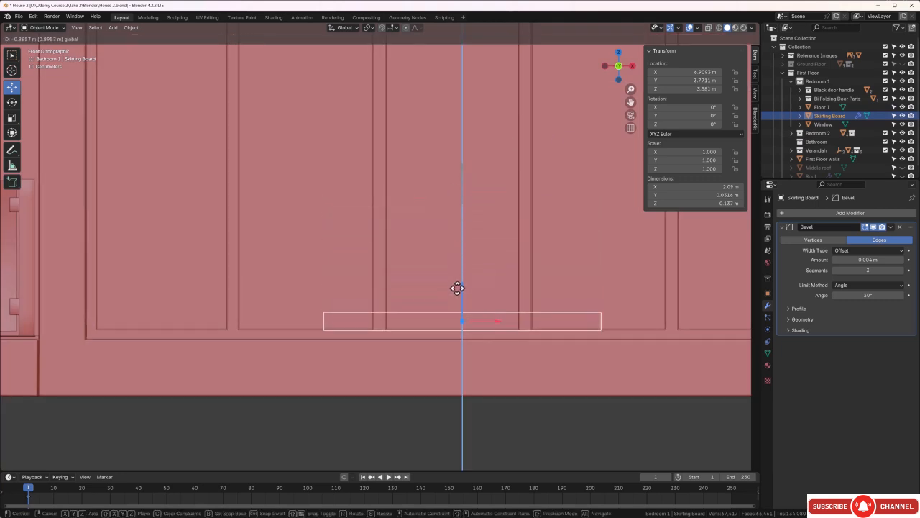
click(457, 287)
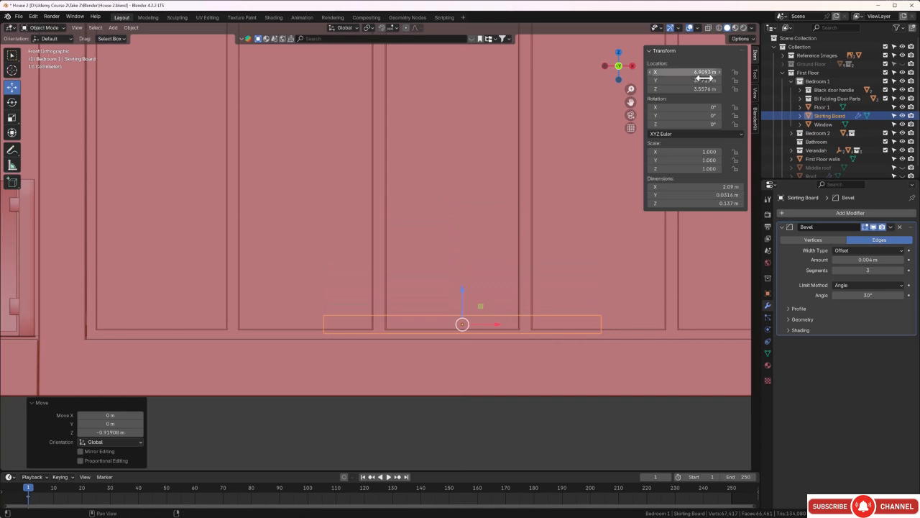
Step: Hide the Window object and lower the skirting board about 0.016 m along Z onto the bedroom floor
click(901, 124)
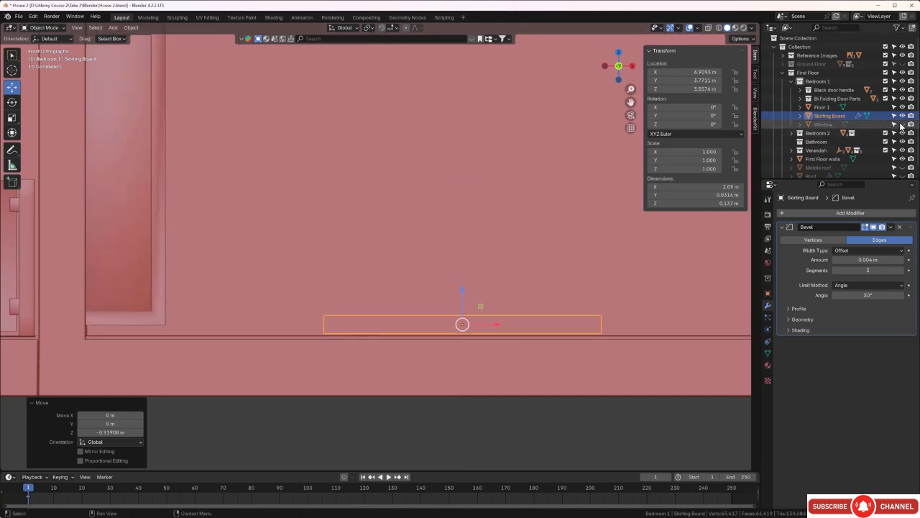
scroll(440, 331, up, 2)
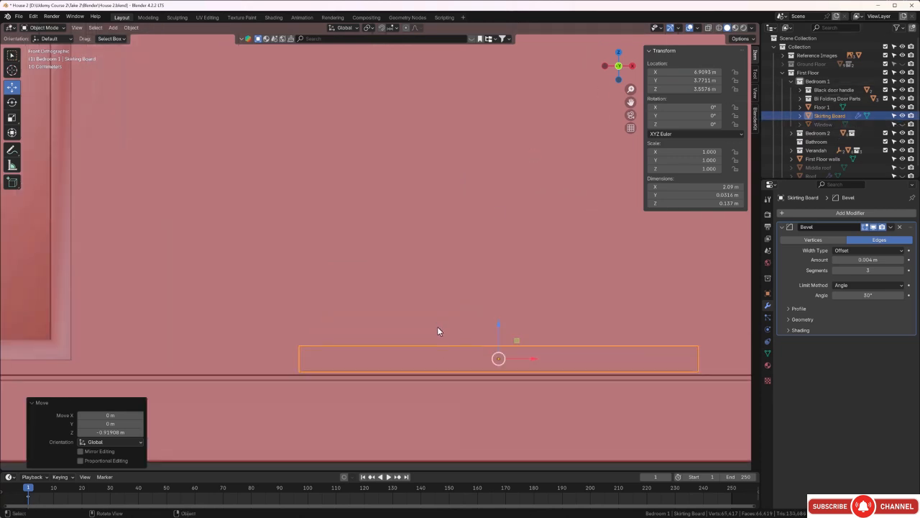
shift+middle_drag(437, 326, 407, 214)
scroll(446, 237, up, 2)
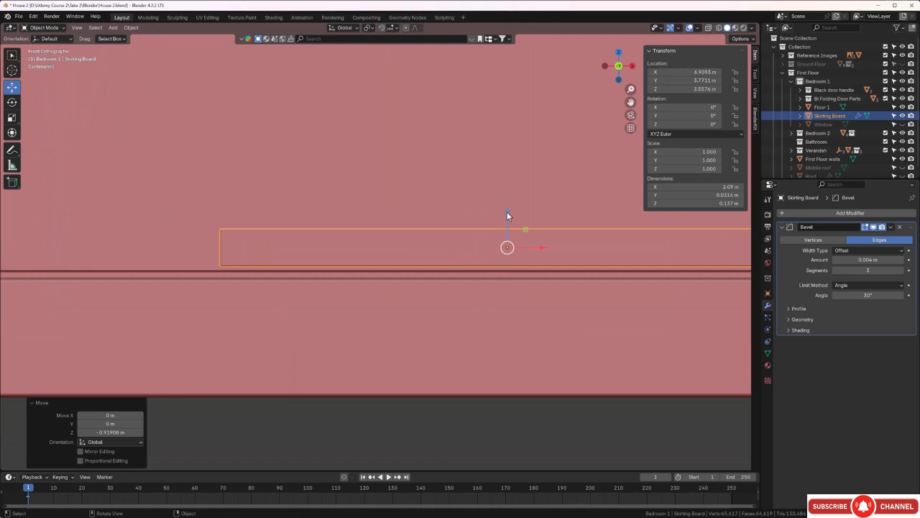
drag(507, 215, 508, 218)
scroll(446, 279, down, 6)
shift+middle_drag(495, 281, 464, 314)
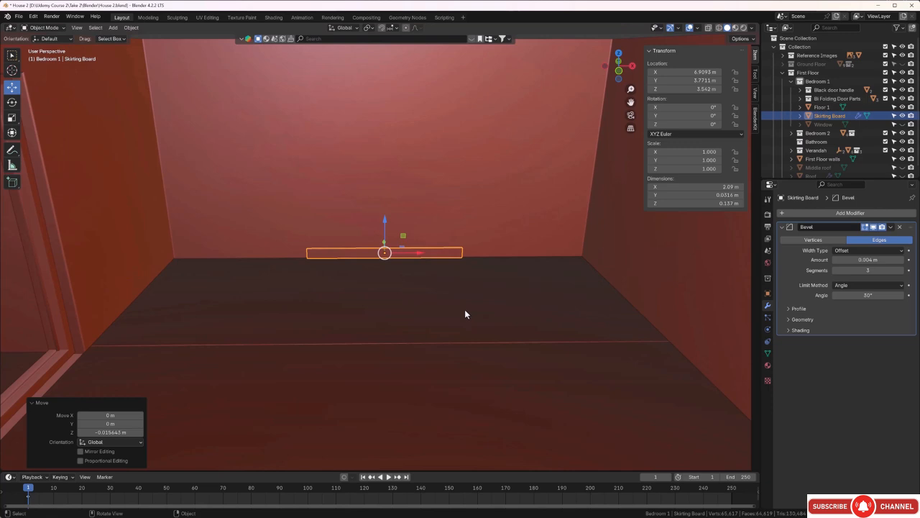
Step: In wireframe top view, extend the skirting board's negative X end about 1.72 m toward the bedroom's side wall
key(Tab)
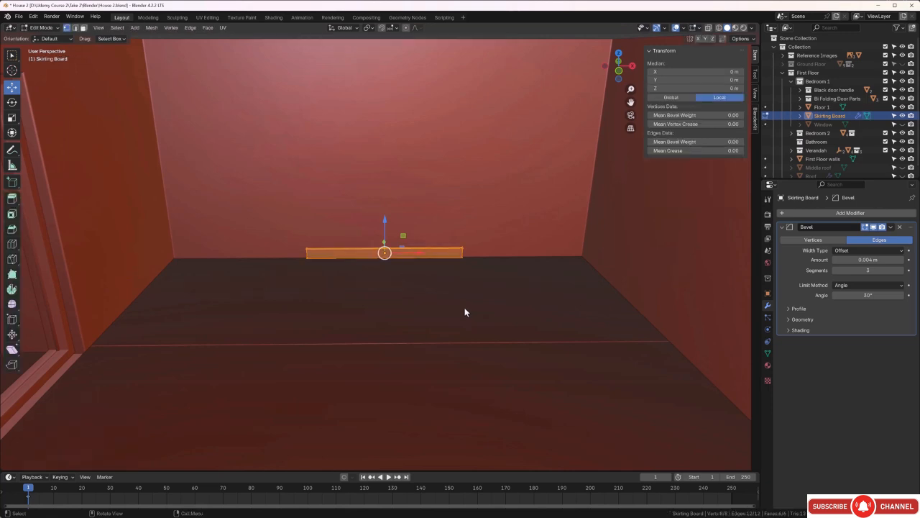
key(z)
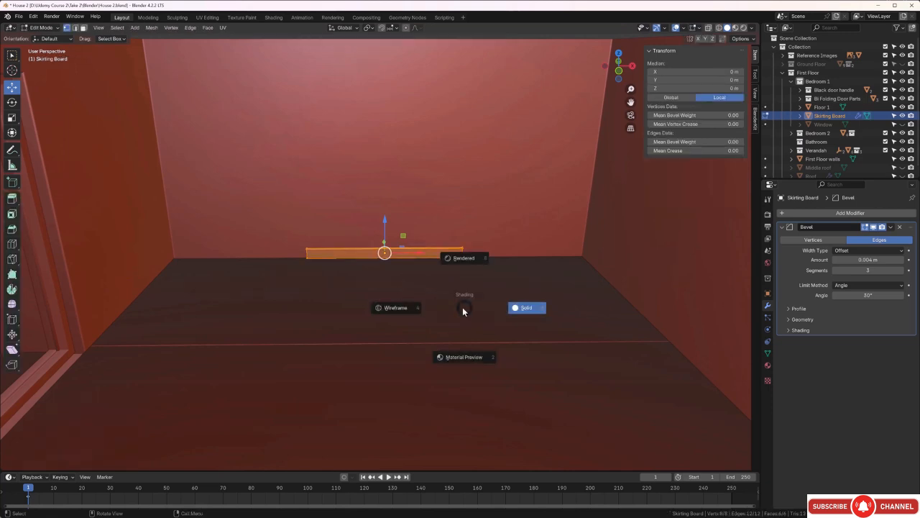
click(368, 308)
drag(279, 225, 335, 279)
key(KP_7)
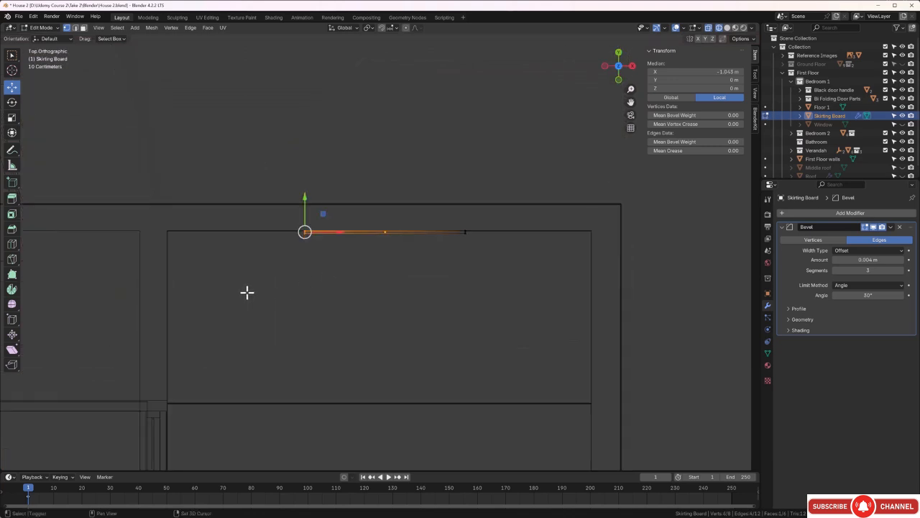
shift+middle_drag(247, 292, 456, 294)
key(g)
key(x)
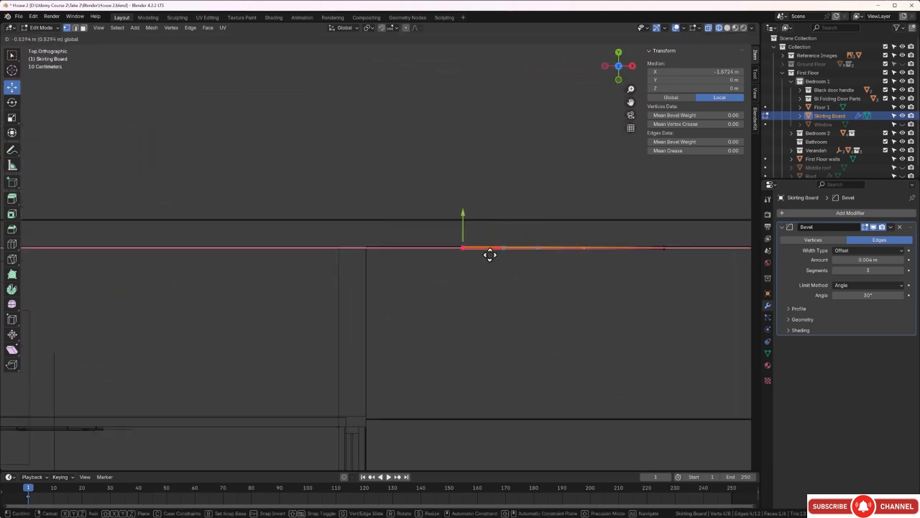
click(404, 253)
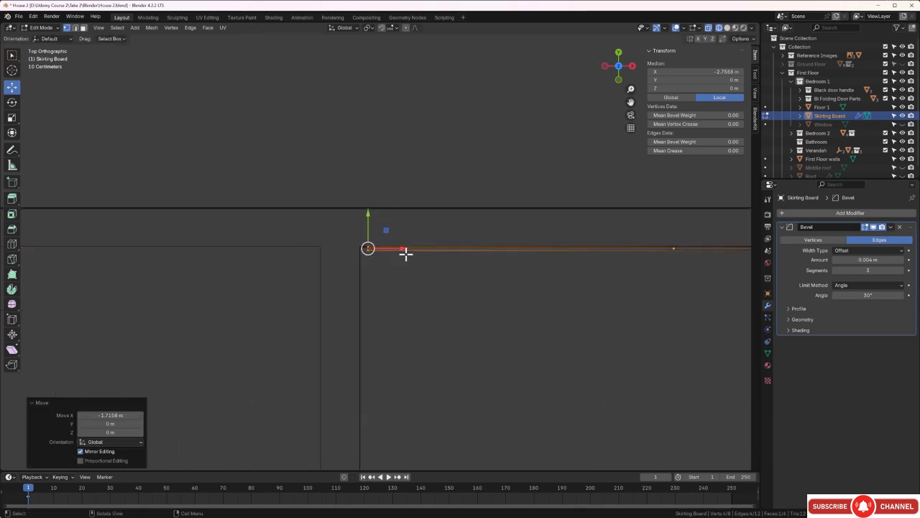
Step: Fine-tune the same board end about 0.07 m further along negative X to meet the wall's inner face
scroll(406, 253, up, 3)
key(g)
key(x)
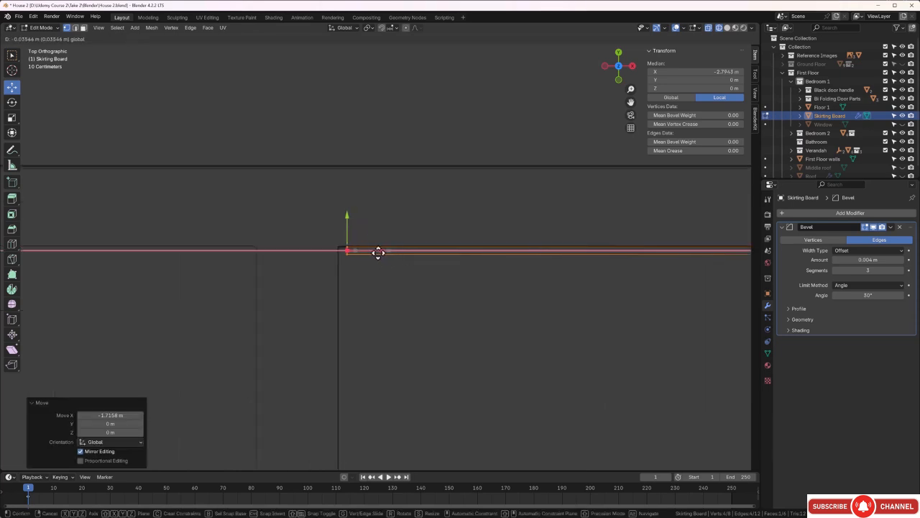
click(370, 249)
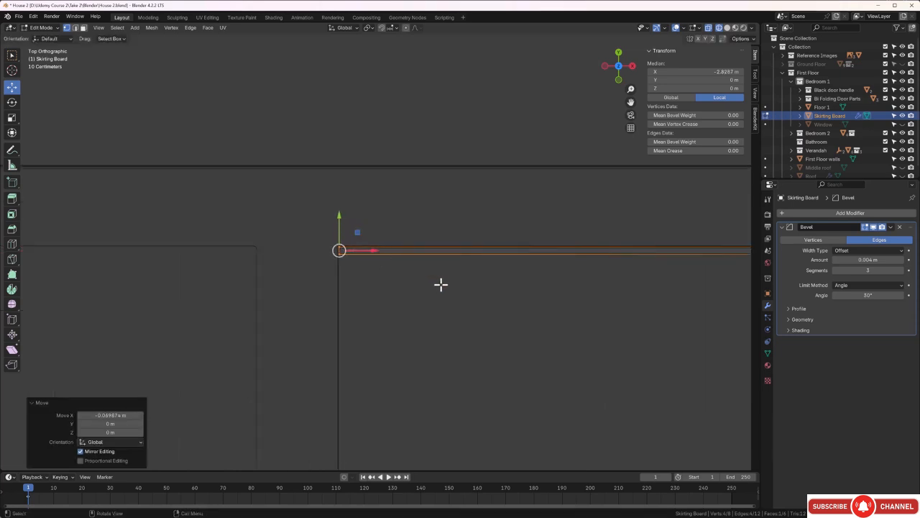
Step: Extend the board's positive X end to the opposite wall, giving the board a length of about 5.5 m
scroll(439, 283, down, 4)
shift+middle_drag(467, 298, 314, 275)
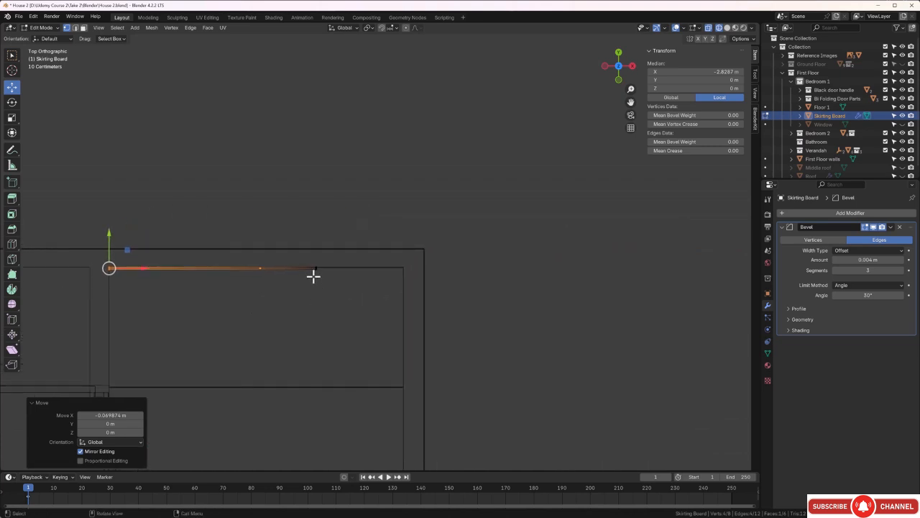
click(315, 268)
drag(342, 269, 429, 270)
scroll(429, 270, up, 5)
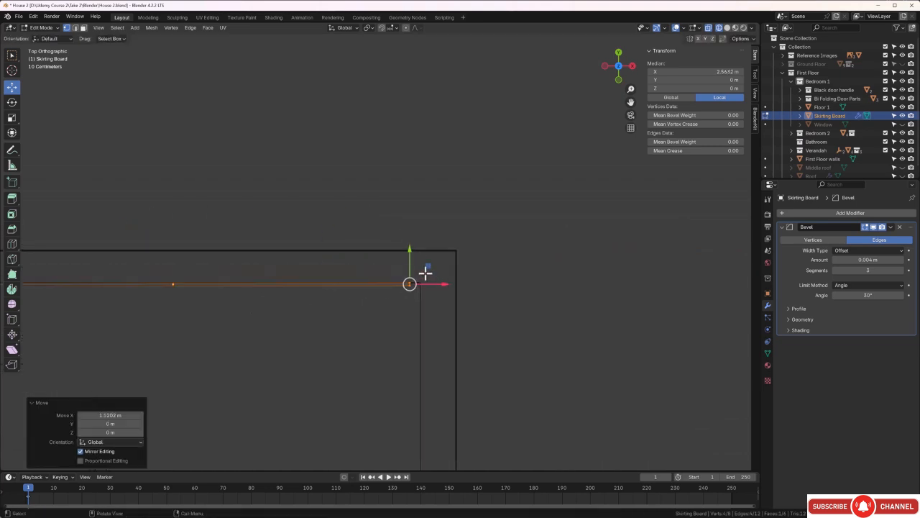
drag(459, 311, 486, 323)
click(539, 345)
scroll(540, 345, down, 3)
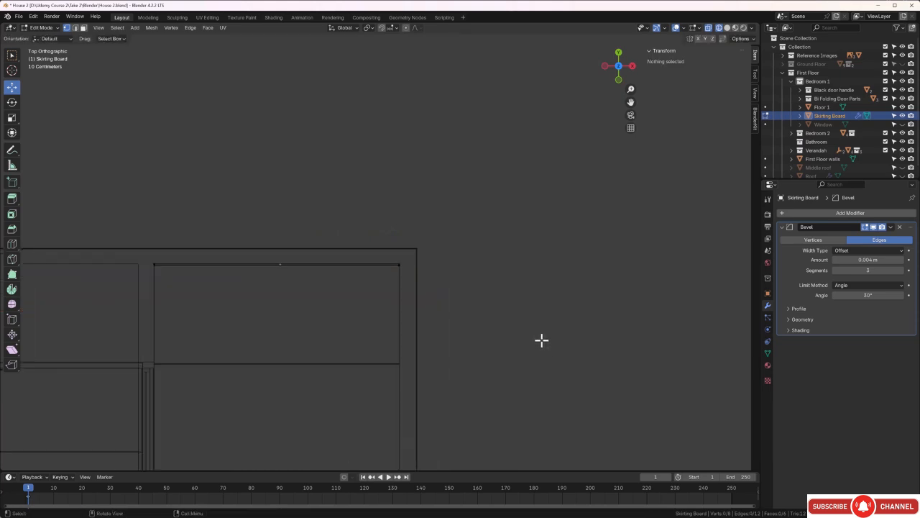
key(Tab)
Step: Duplicate the skirting board about 2.67 m along negative Y and rotate the copy 90° in top view
scroll(537, 337, down, 2)
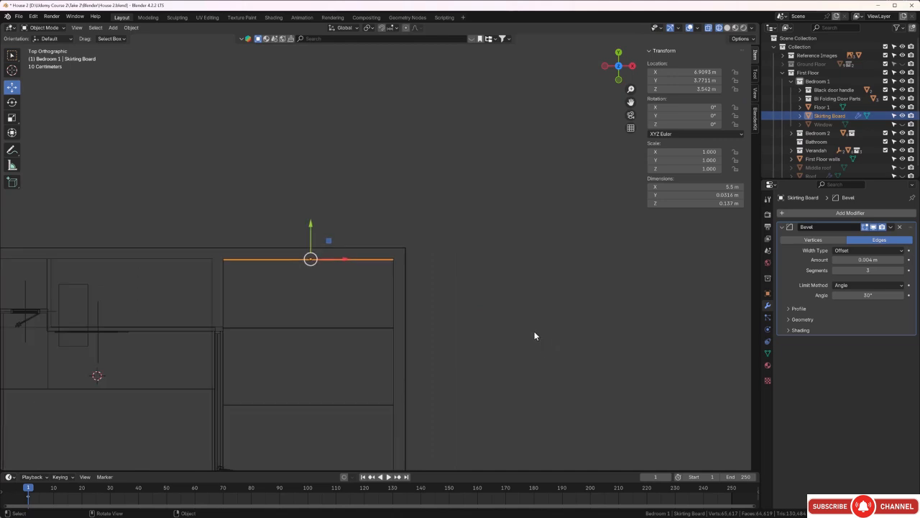
key(shift+d)
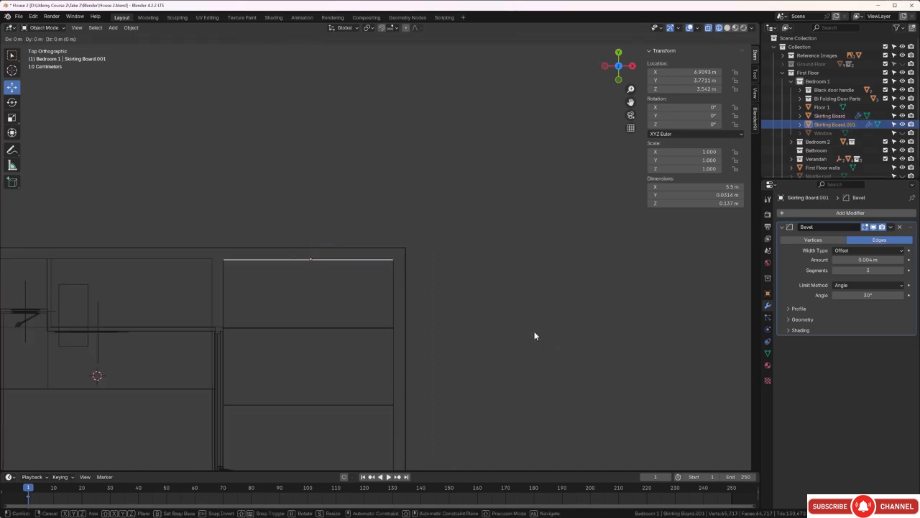
key(y)
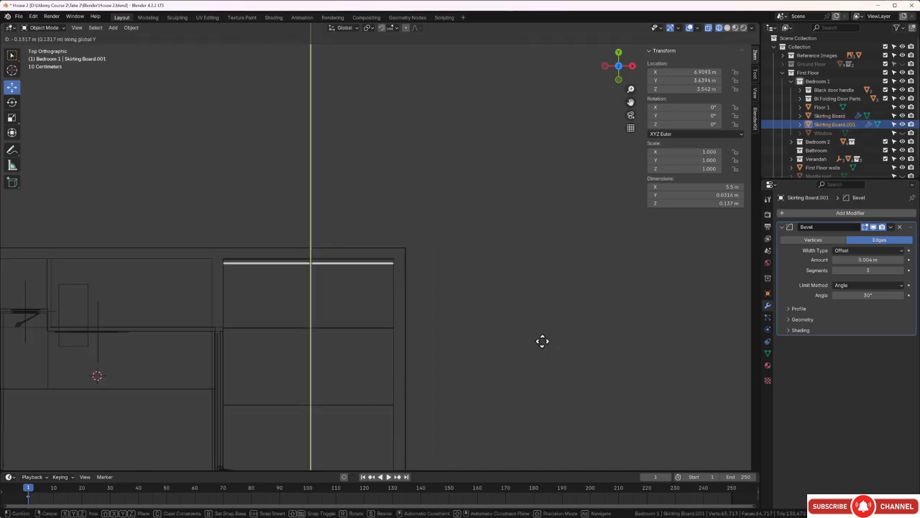
click(551, 412)
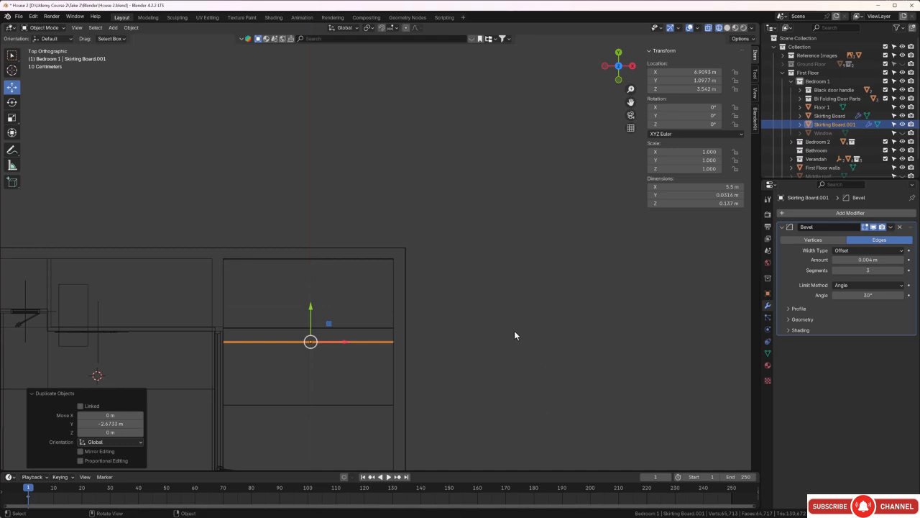
key(r)
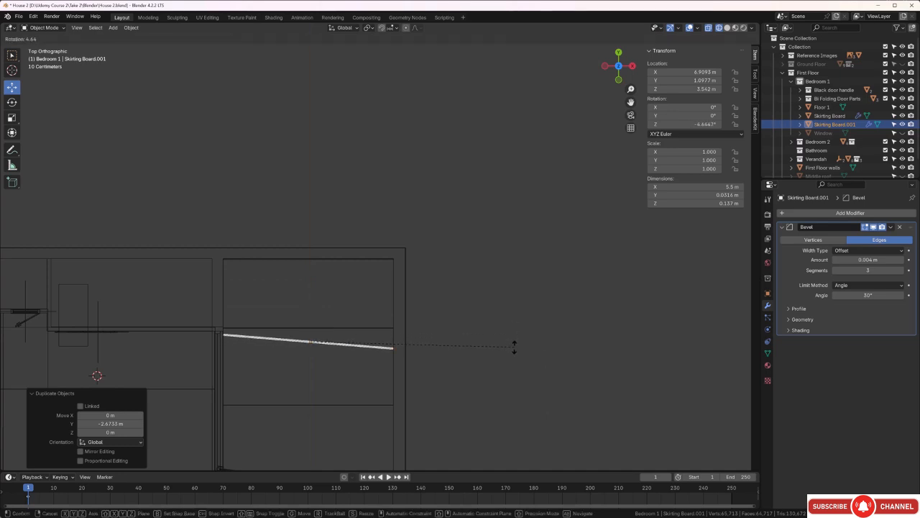
text(90)
key(Return)
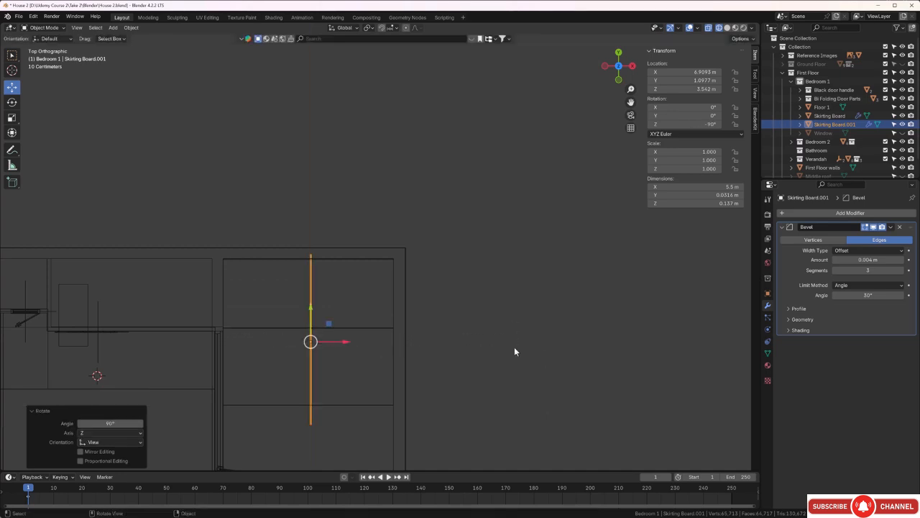
Step: Move the rotated copy along X to about 9.57 m, flush against the bedroom's positive X wall
drag(345, 342, 427, 352)
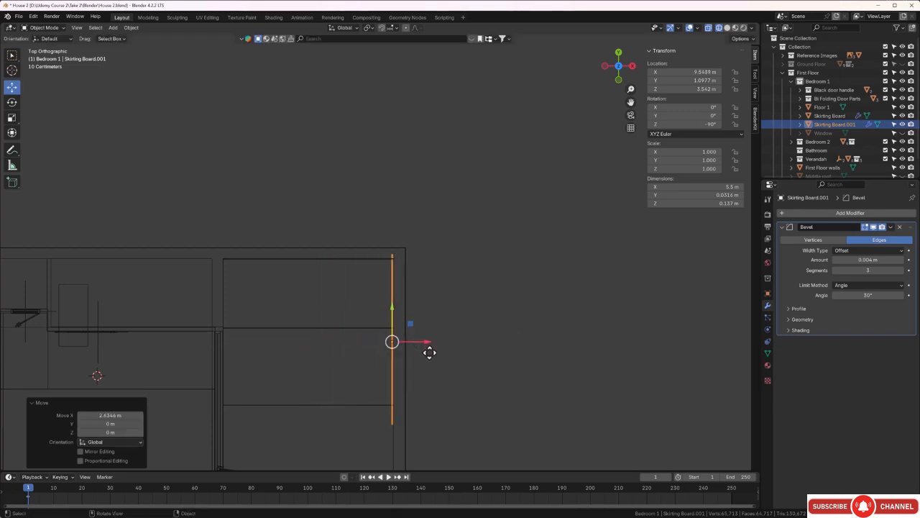
scroll(416, 354, up, 3)
shift+middle_drag(413, 367, 411, 208)
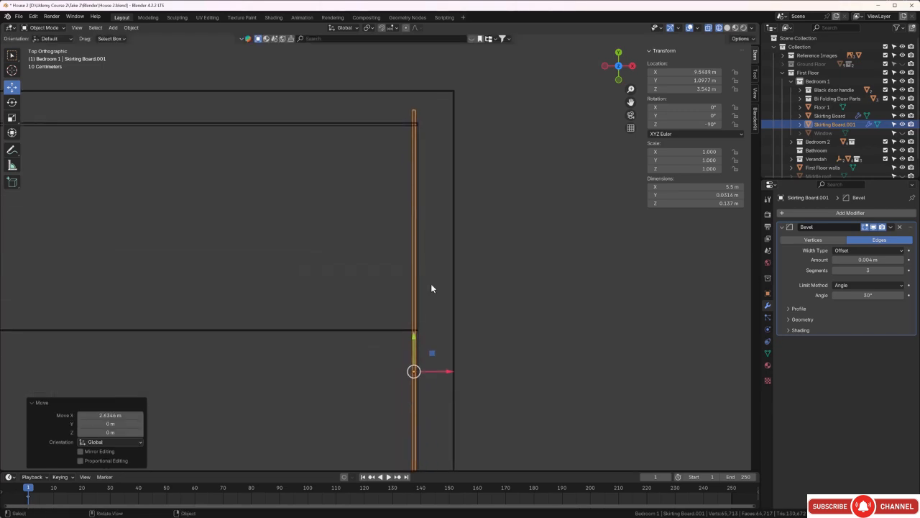
scroll(446, 367, up, 3)
shift+middle_drag(445, 369, 436, 228)
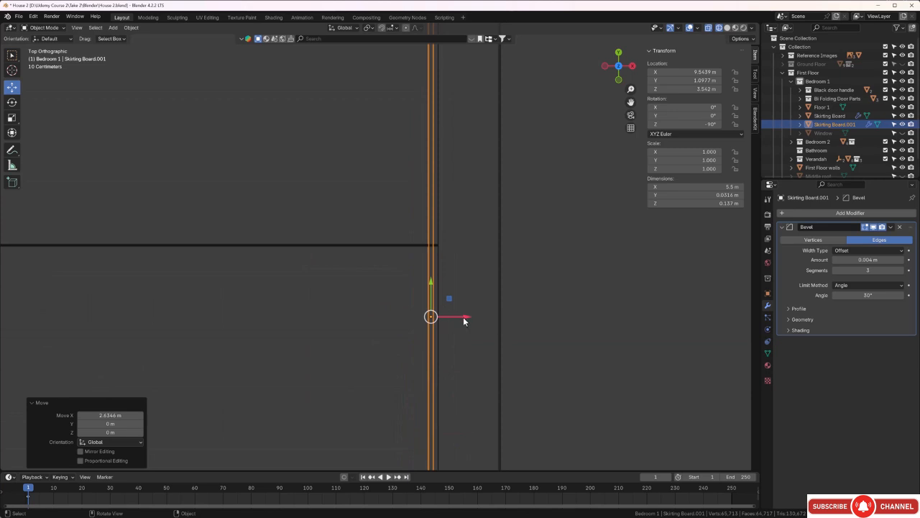
drag(462, 318, 468, 317)
Step: Shift the side board about 0.17 m along negative Y so it butts against the back wall's skirting board
scroll(451, 288, down, 3)
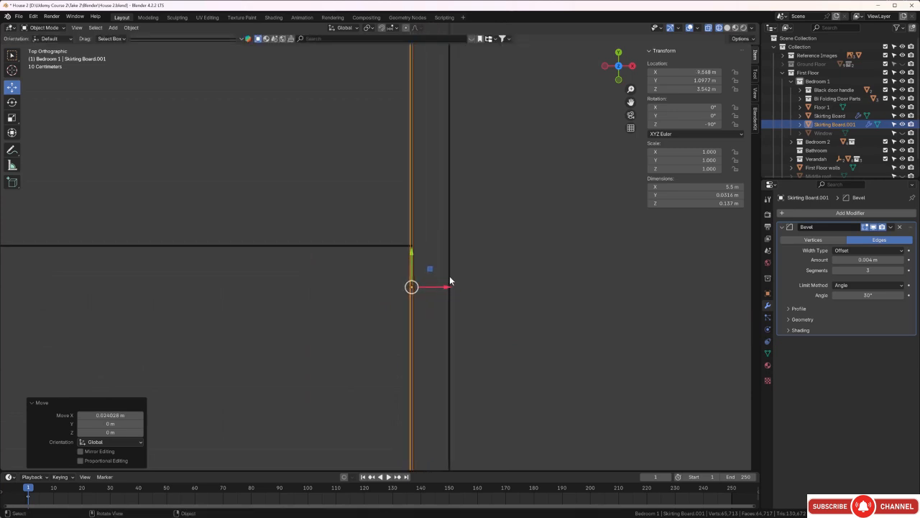
shift+middle_drag(450, 218, 438, 334)
shift+middle_drag(437, 237, 436, 289)
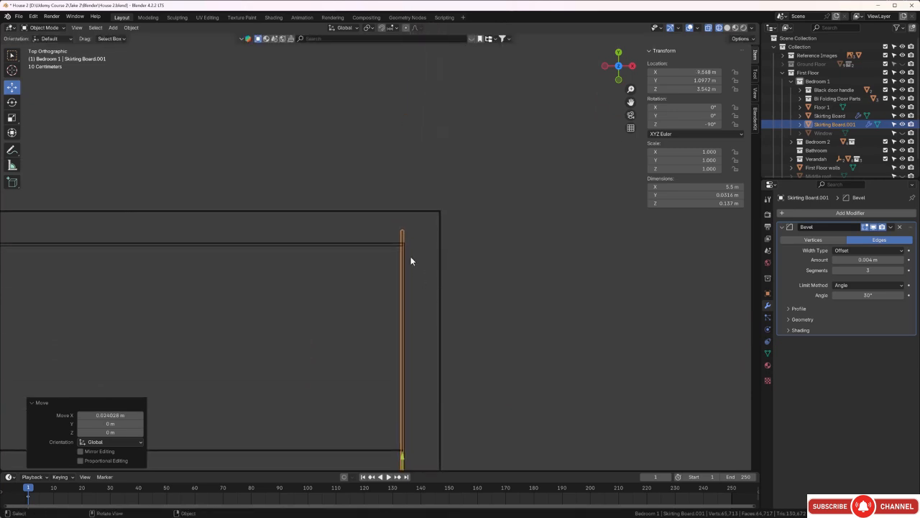
scroll(411, 255, up, 5)
key(g)
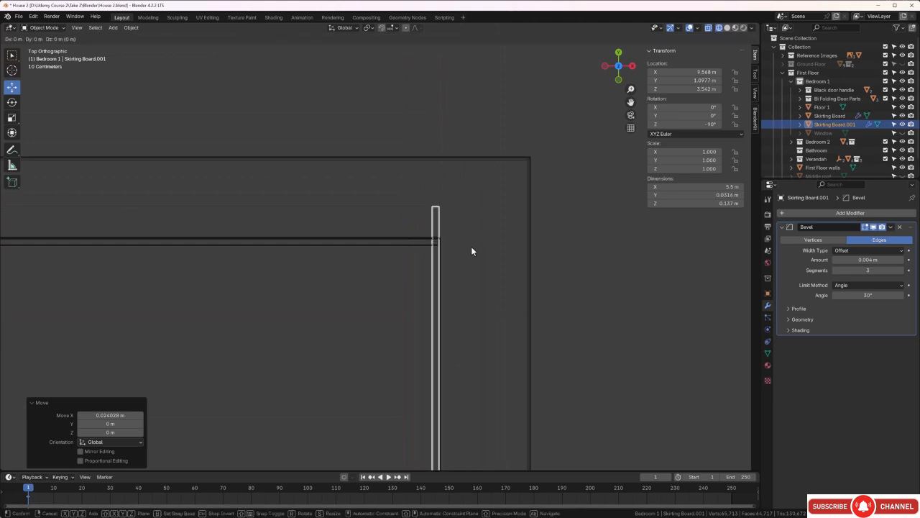
key(y)
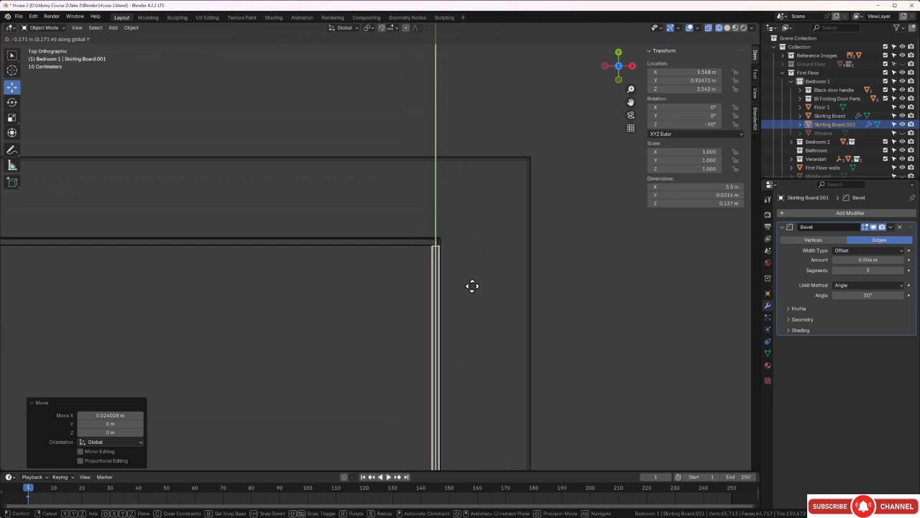
click(471, 286)
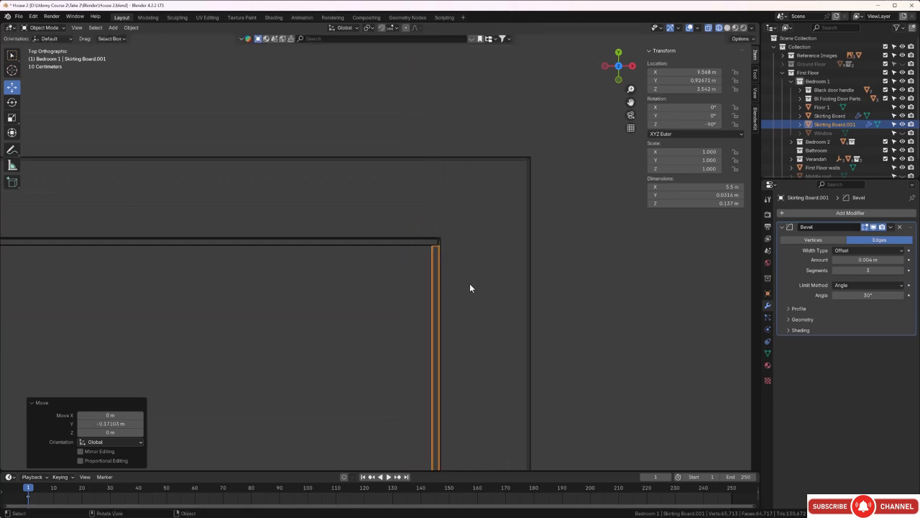
Step: Extend the side board's negative Y end about 1.89 m toward the window wall
scroll(469, 281, down, 4)
shift+middle_drag(450, 363, 471, 159)
scroll(472, 159, down, 2)
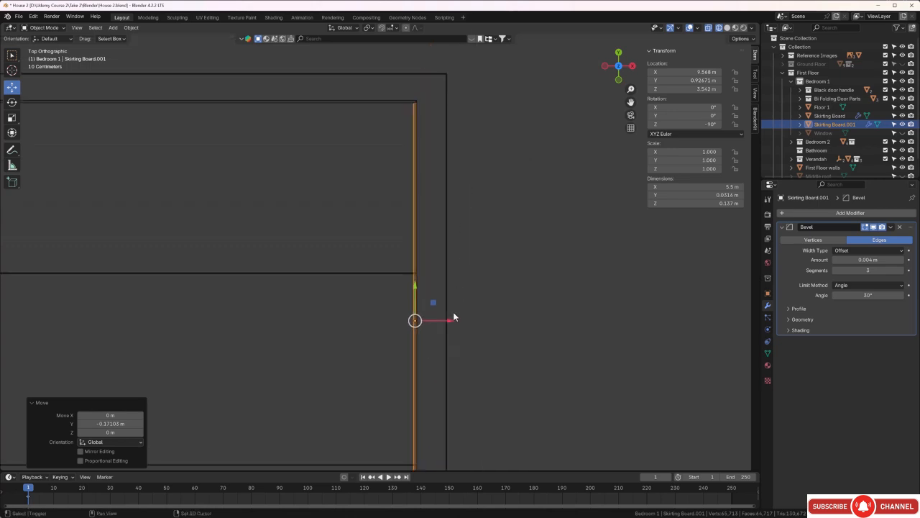
shift+middle_drag(440, 463, 462, 195)
scroll(457, 235, up, 3)
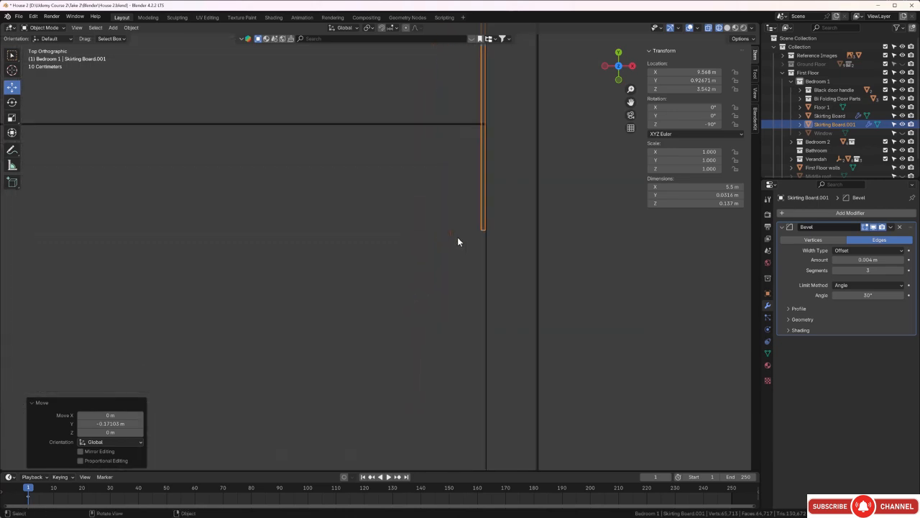
key(Tab)
drag(454, 205, 513, 256)
scroll(513, 256, down, 1)
shift+middle_drag(513, 281, 489, 167)
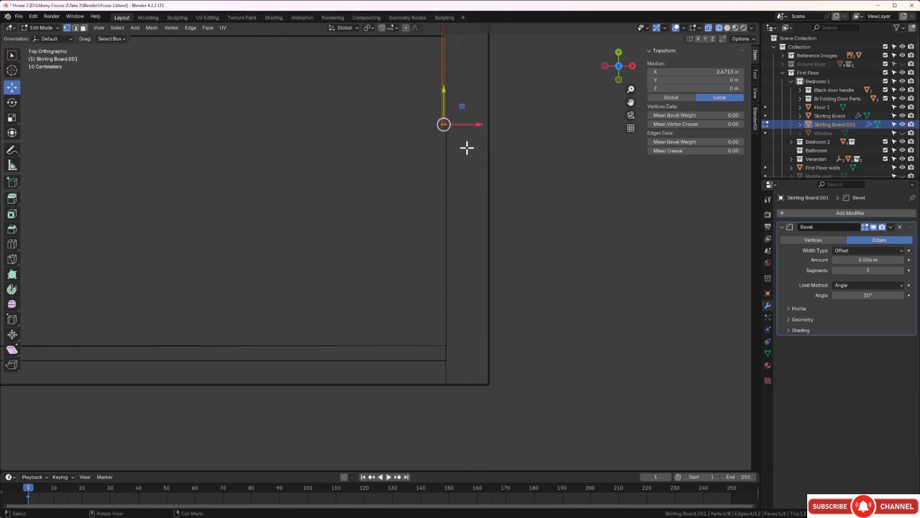
drag(441, 93, 439, 301)
shift+middle_drag(440, 299, 464, 199)
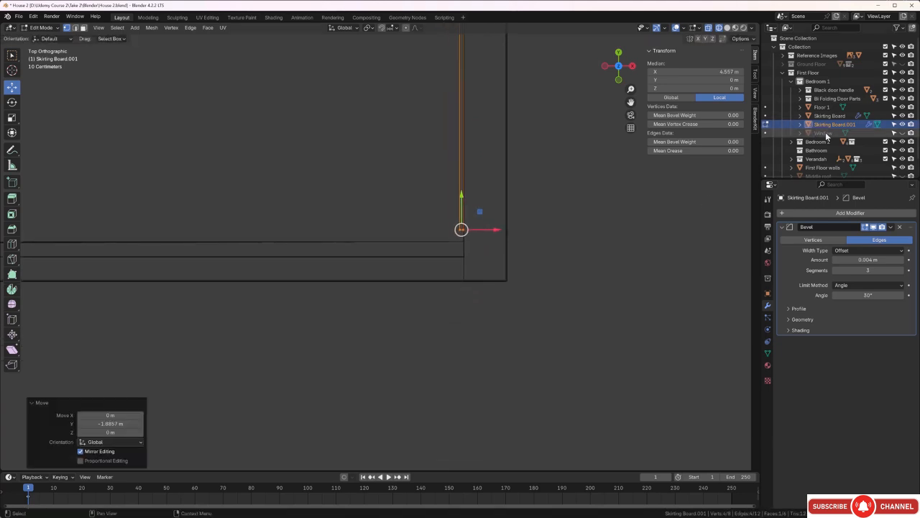
Step: Show the Window object again and extend the side board's end about 0.22 m further along negative Y to the window frame
click(903, 133)
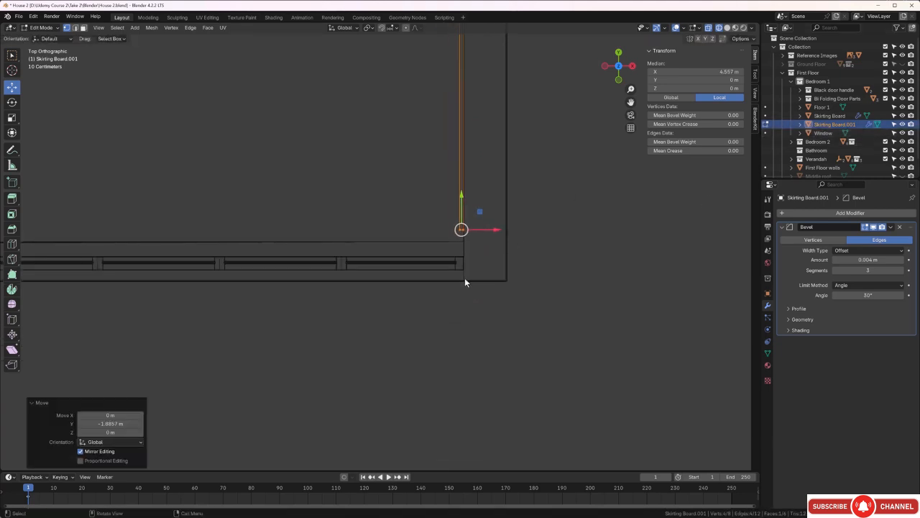
scroll(465, 282, up, 4)
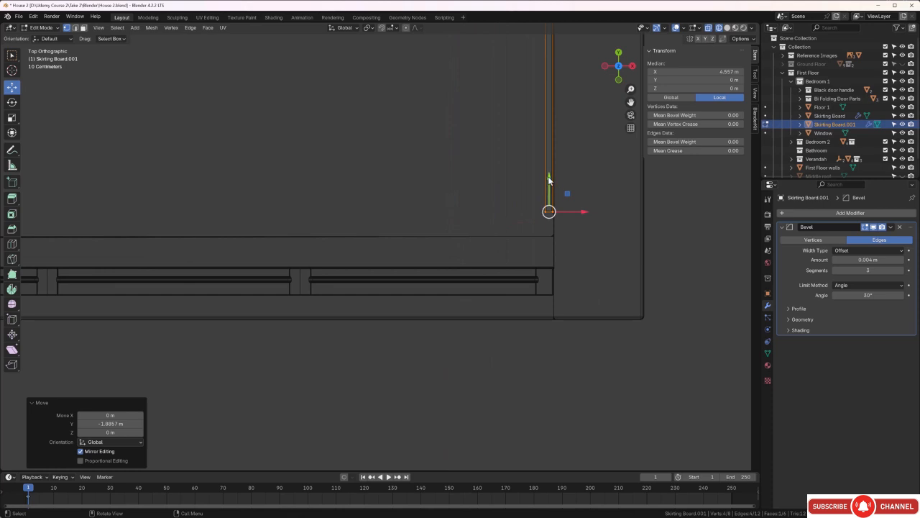
drag(549, 180, 549, 230)
scroll(537, 279, up, 4)
shift+middle_drag(539, 279, 402, 164)
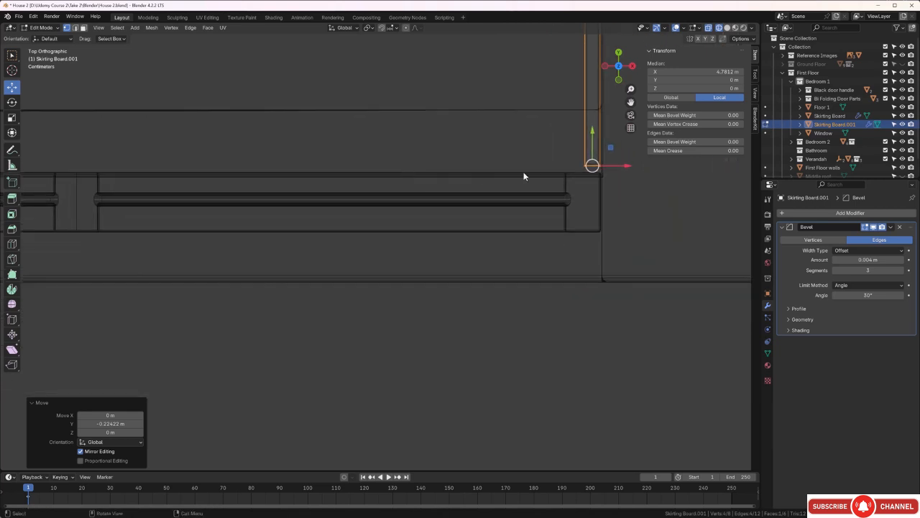
Step: Extend the side board's end about 0.013 m further along negative Y to meet the window frame, and return to Object Mode
scroll(560, 153, up, 3)
shift+middle_drag(560, 153, 384, 273)
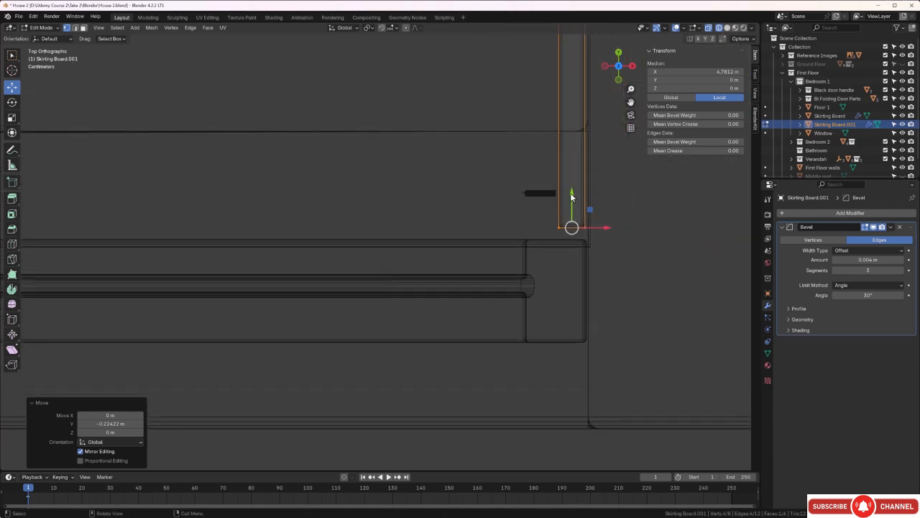
drag(572, 196, 572, 206)
scroll(568, 206, down, 5)
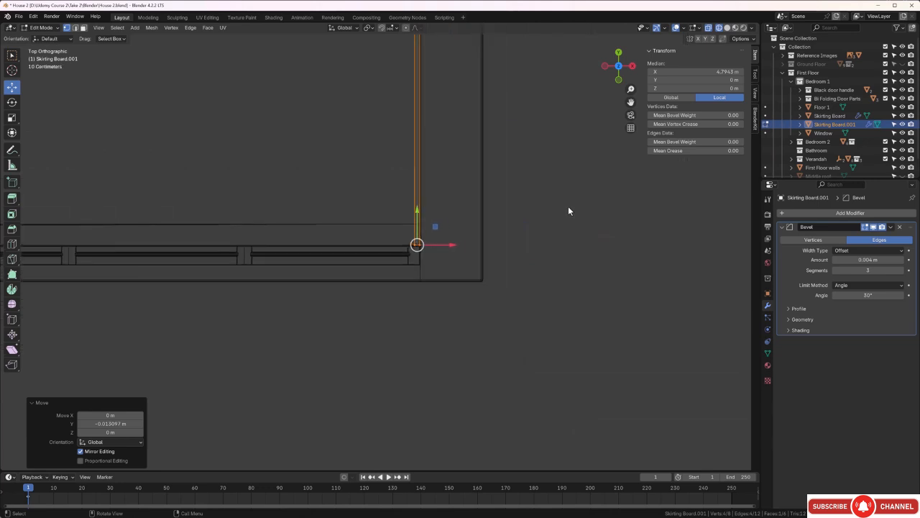
shift+middle_drag(564, 210, 567, 268)
key(Tab)
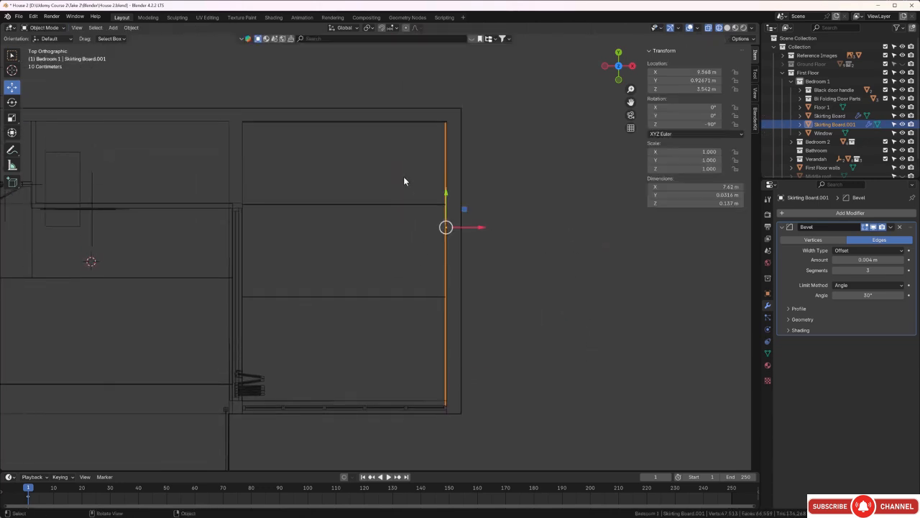
Step: Duplicate the back wall's skirting board and place the copy about 2.56 m along negative Y
click(355, 123)
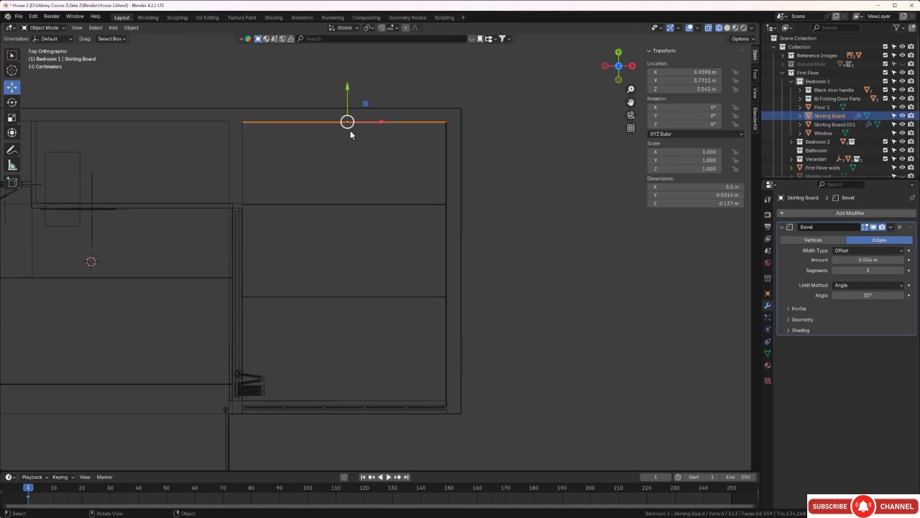
shift+middle_drag(342, 153, 376, 213)
scroll(376, 213, up, 2)
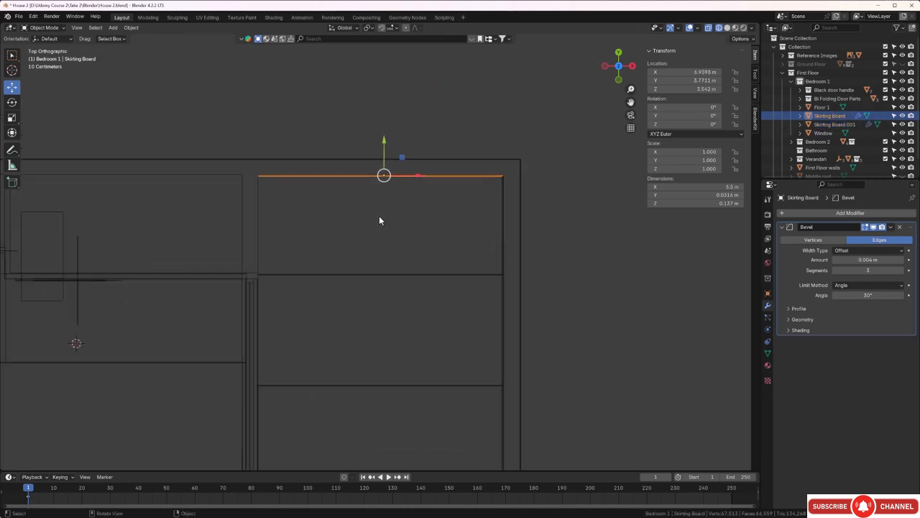
key(shift+d)
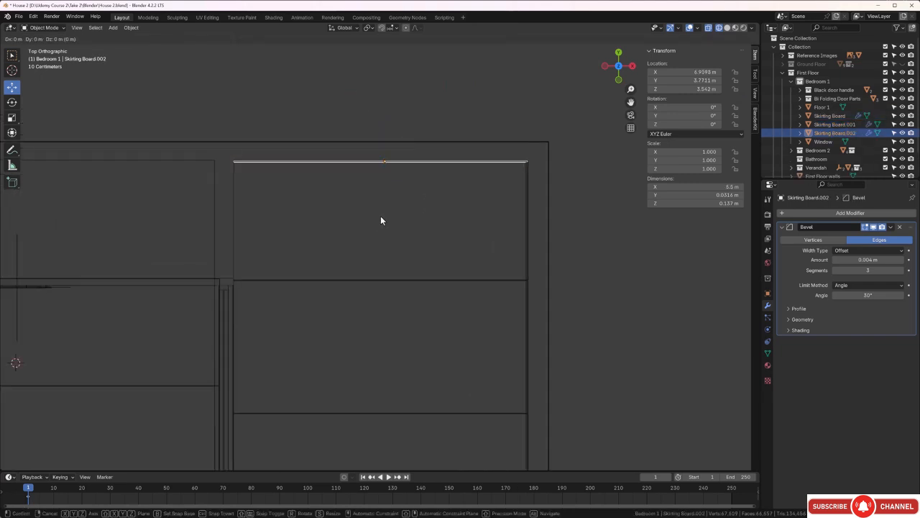
key(y)
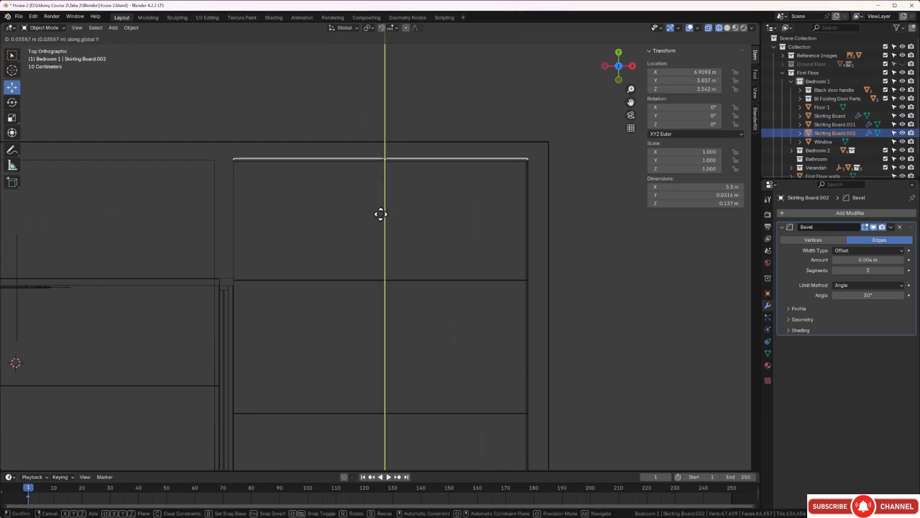
click(404, 327)
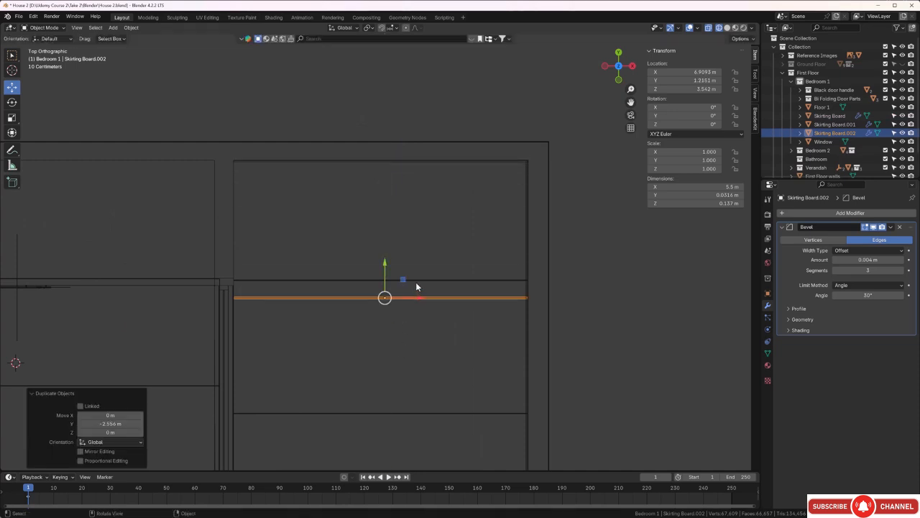
Step: Rotate the copy 90° about Z and move it along X to about 4.10 m, against the bedroom's negative X wall
text(r9)
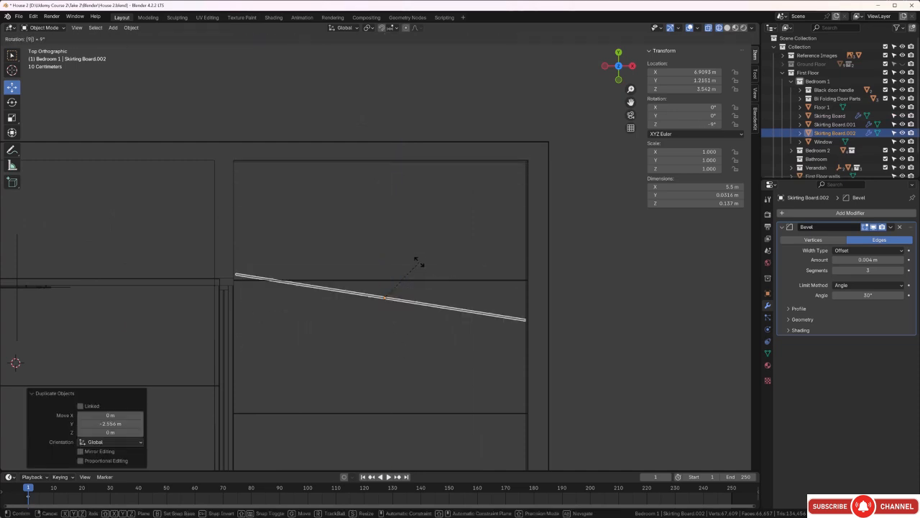
text(0)
key(Return)
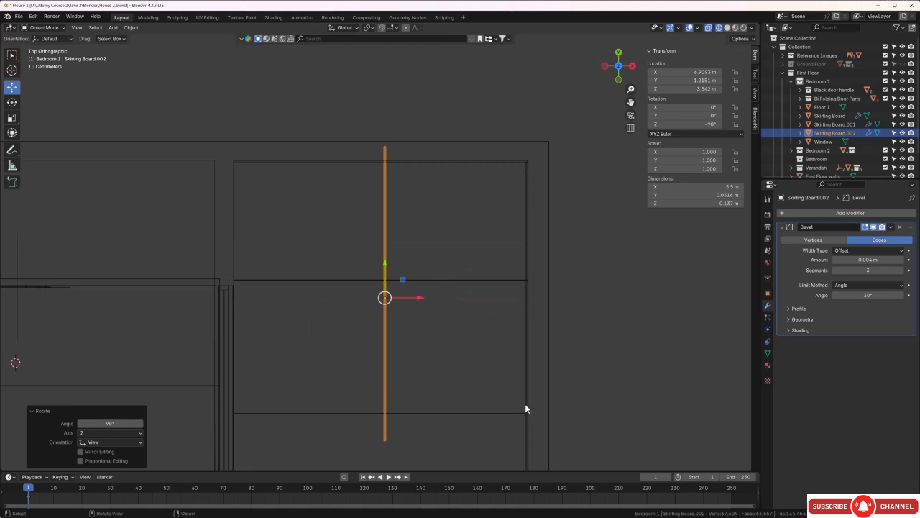
drag(422, 300, 268, 311)
click(309, 270)
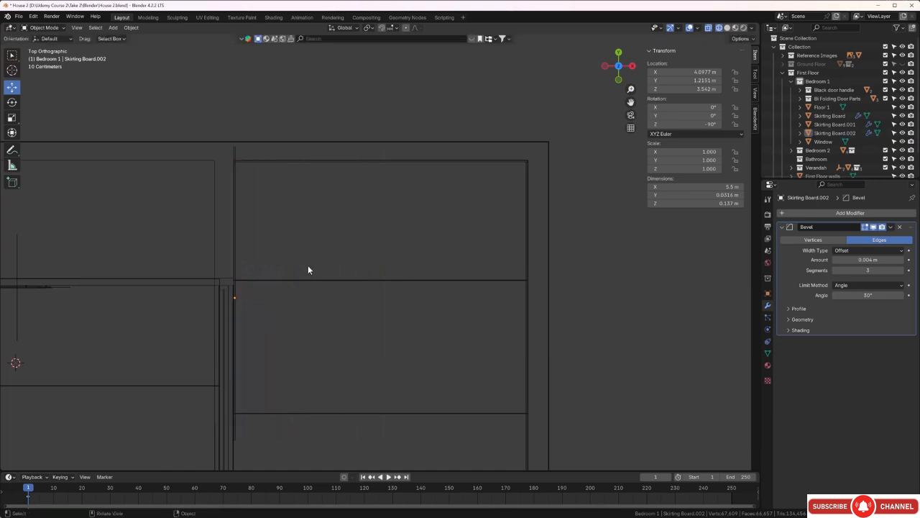
Step: Shift the rotated copy about 0.29 m along negative Y so it butts against the back wall's skirting board
scroll(234, 202, up, 4)
shift+middle_drag(228, 196, 424, 347)
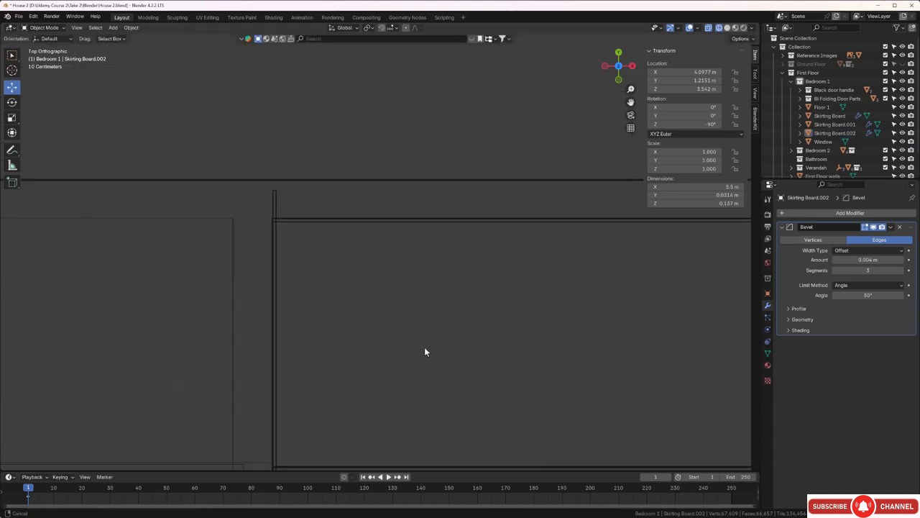
scroll(257, 245, up, 2)
scroll(257, 251, up, 3)
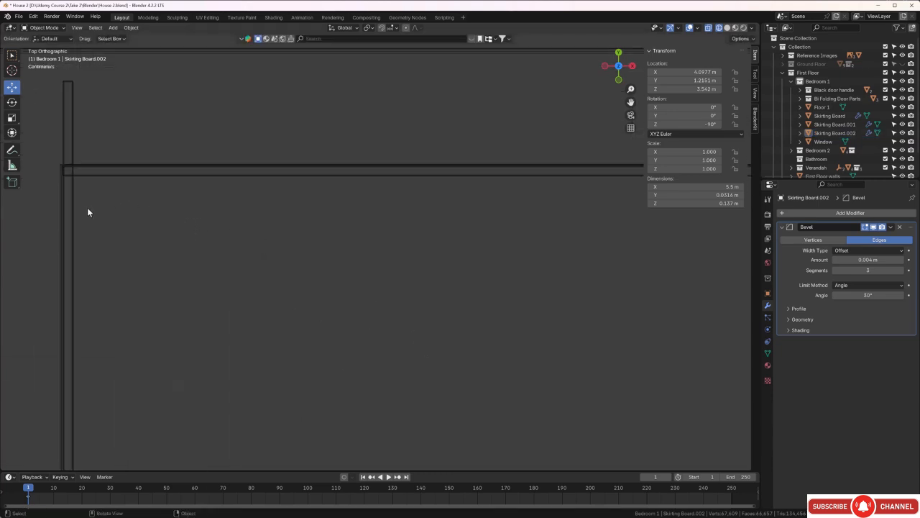
click(71, 222)
shift+middle_drag(96, 232, 331, 271)
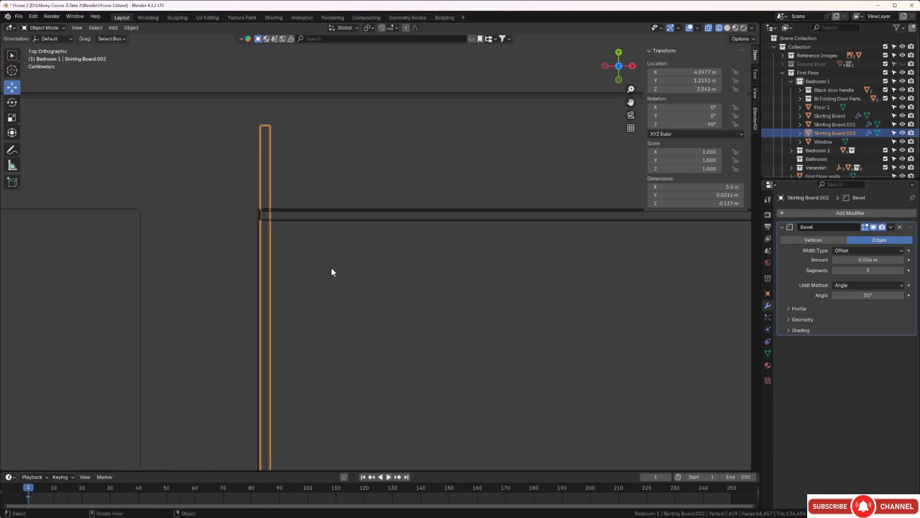
key(g)
key(y)
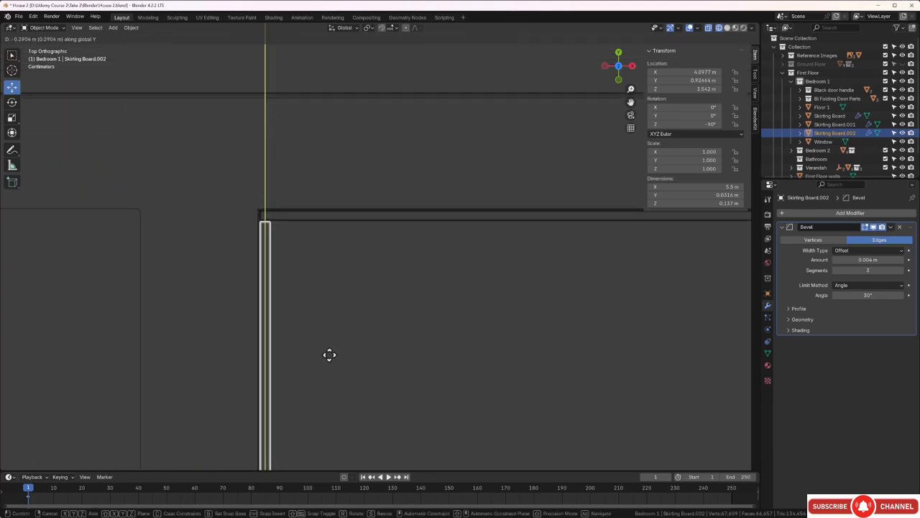
click(329, 354)
Step: Shorten the copy by moving its negative Y end vertices about 2.89 m along positive Y toward the door opening's corner
scroll(320, 325, down, 3)
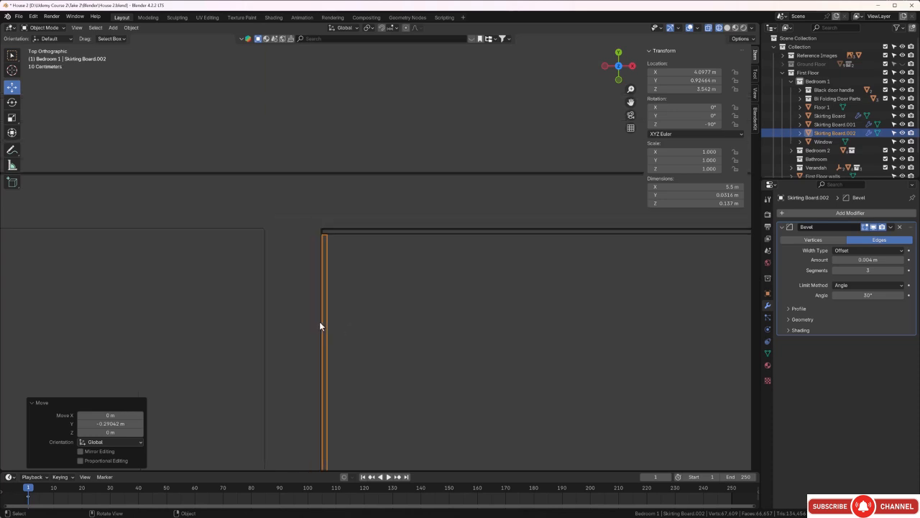
scroll(340, 393, down, 2)
shift+scroll(352, 350, down, 5)
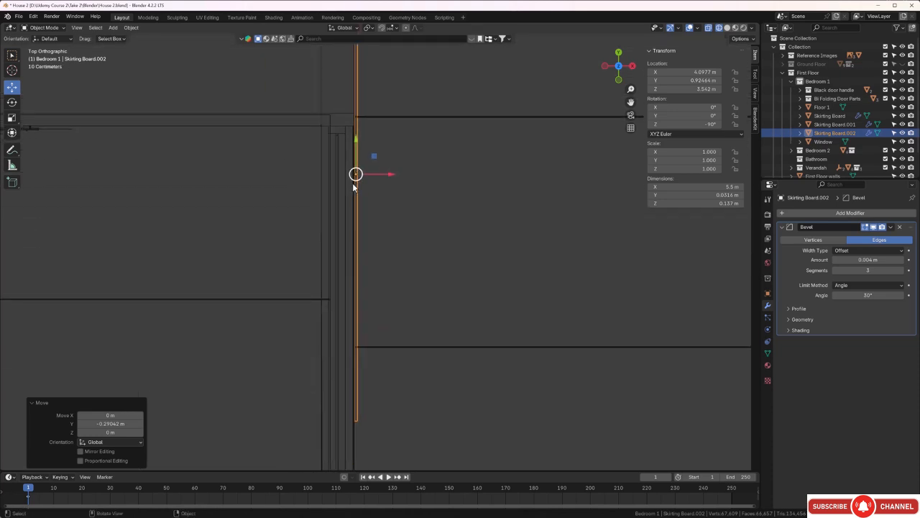
shift+scroll(402, 227, up, 1)
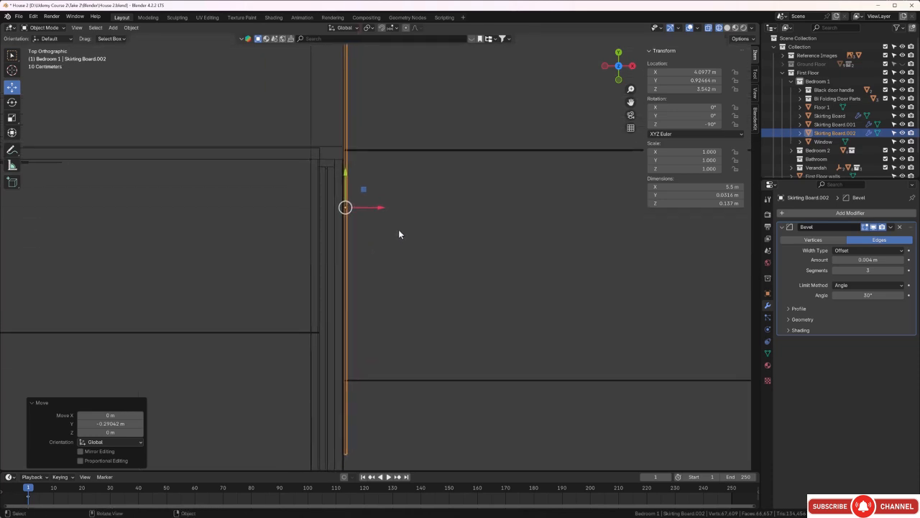
key(Tab)
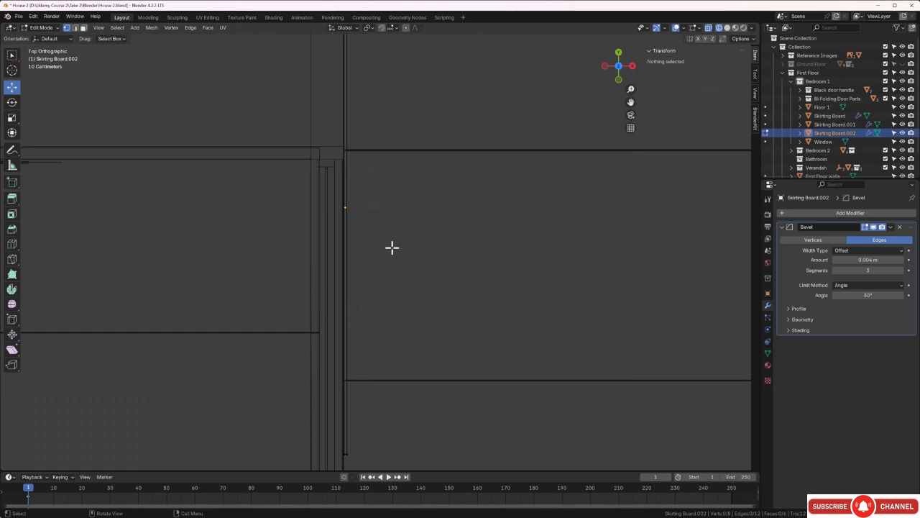
shift+scroll(386, 284, down, 2)
drag(380, 354, 345, 92)
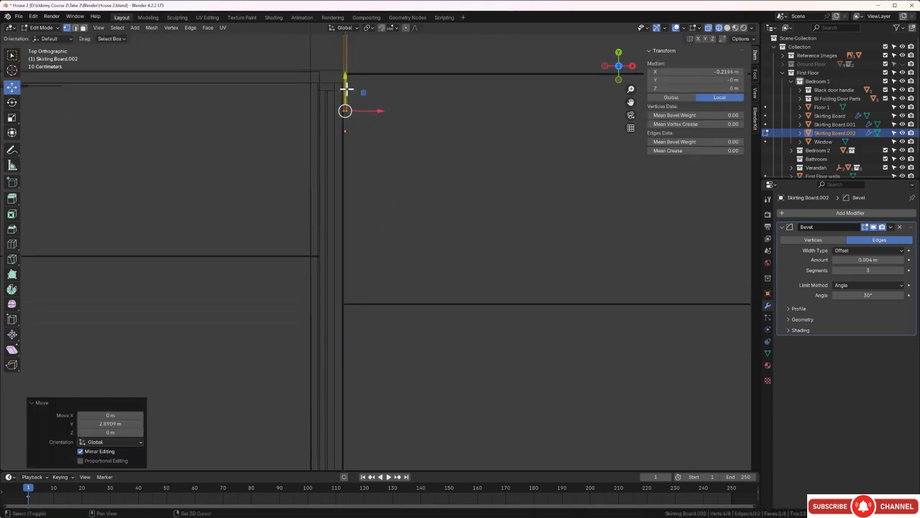
Step: Move the board's end vertices about 0.35 m further along positive Y, close to the door frame
shift+middle_drag(345, 92, 359, 253)
scroll(359, 253, up, 6)
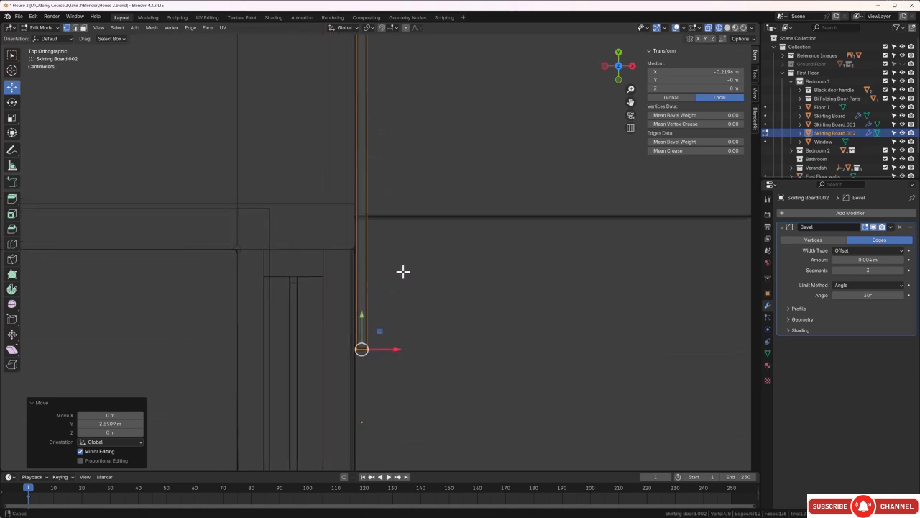
drag(362, 318, 383, 206)
middle_drag(416, 311, 396, 309)
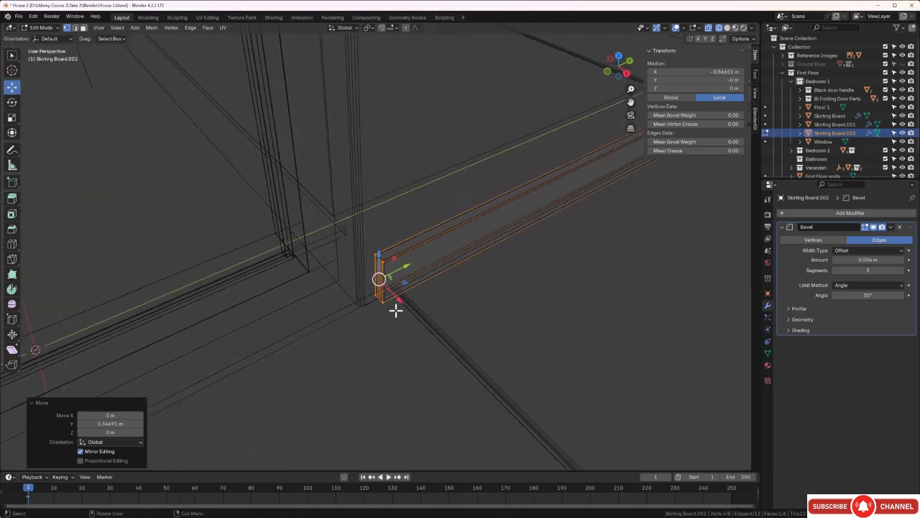
Step: Extend the board's end about 0.08 m back along negative Y so it projects slightly past the wall corner at the door frame
key(g)
key(y)
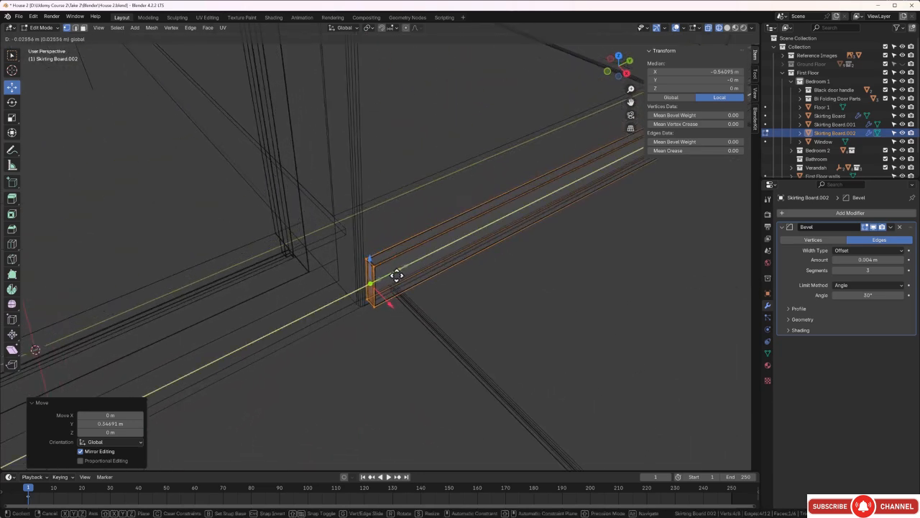
click(392, 277)
middle_drag(392, 276, 381, 302)
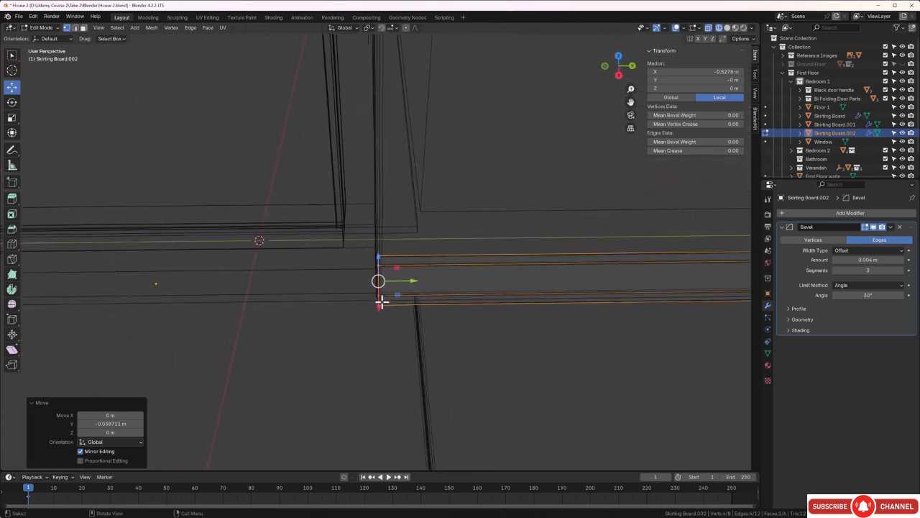
key(g)
key(y)
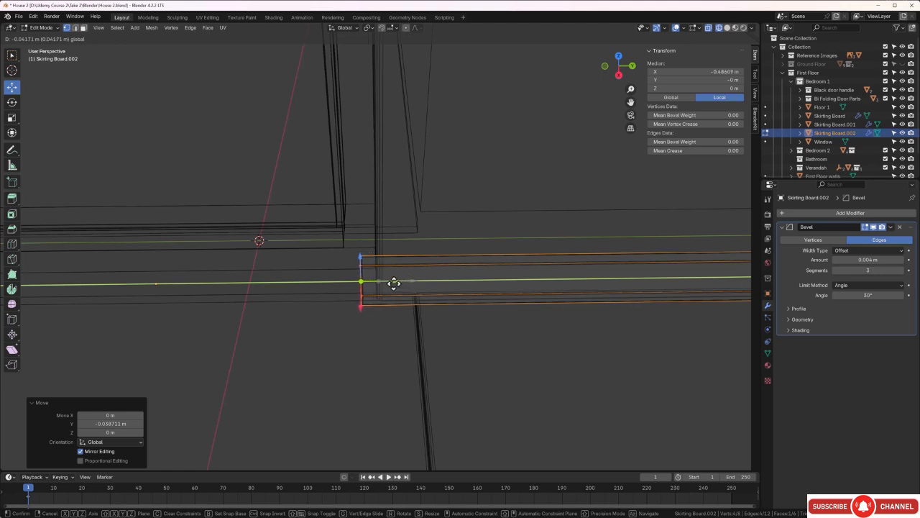
click(393, 283)
Step: Add a single loop cut across the board close to its door-side end
click(390, 340)
middle_drag(390, 341, 400, 341)
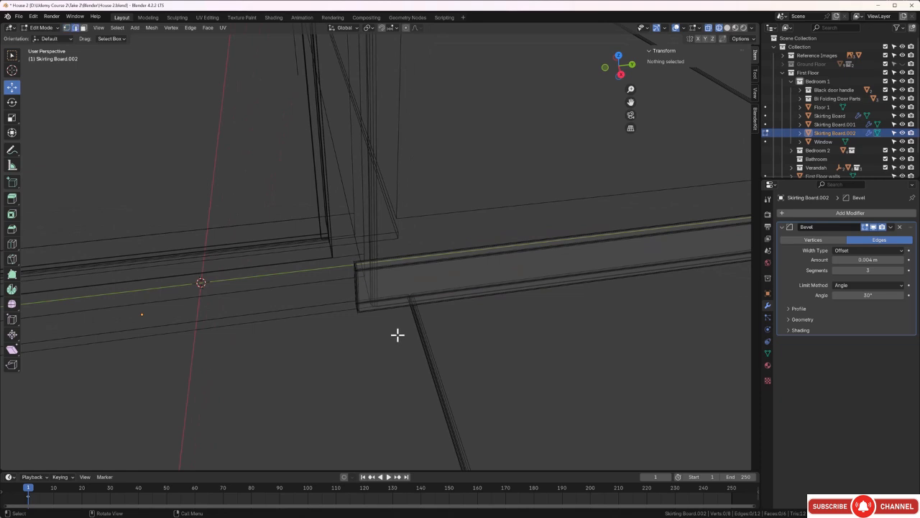
click(367, 267)
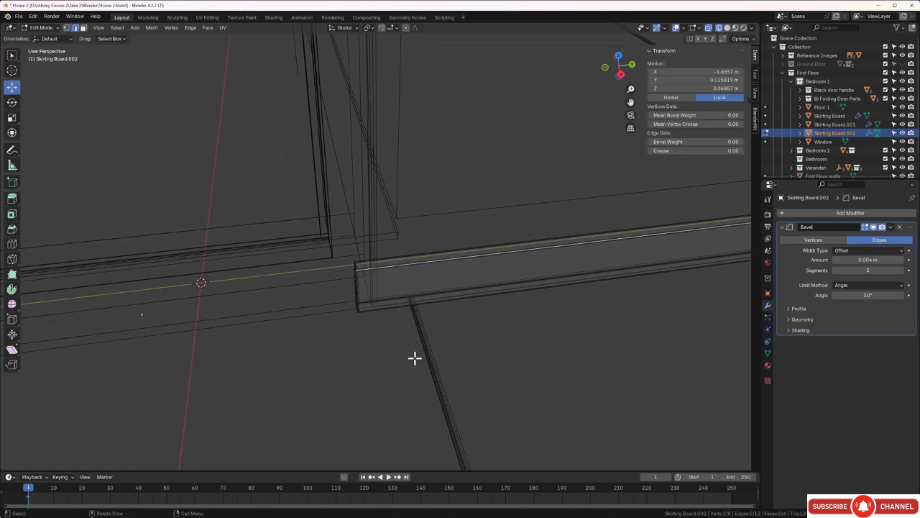
middle_drag(414, 357, 419, 351)
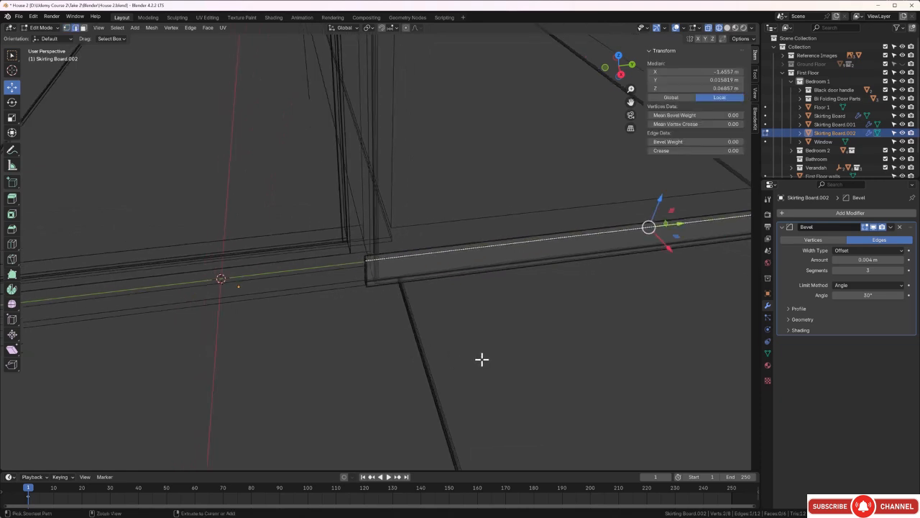
key(ctrl+r)
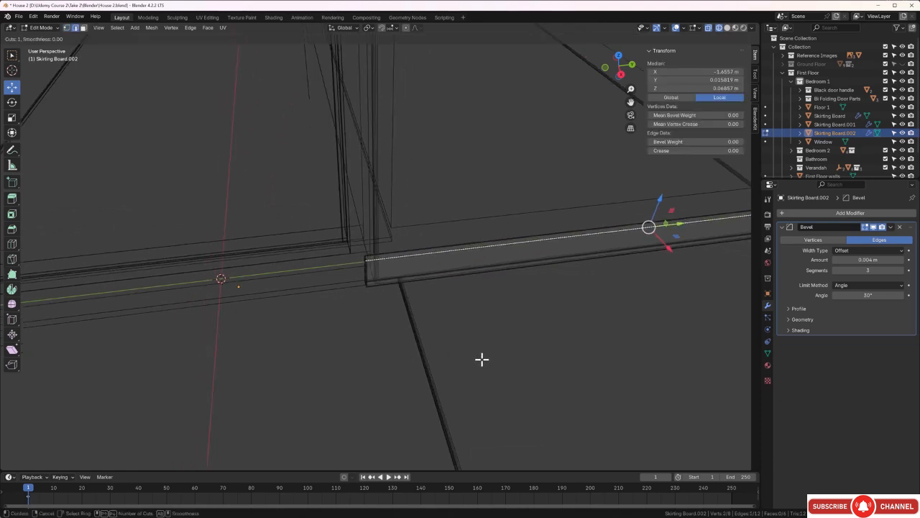
click(619, 258)
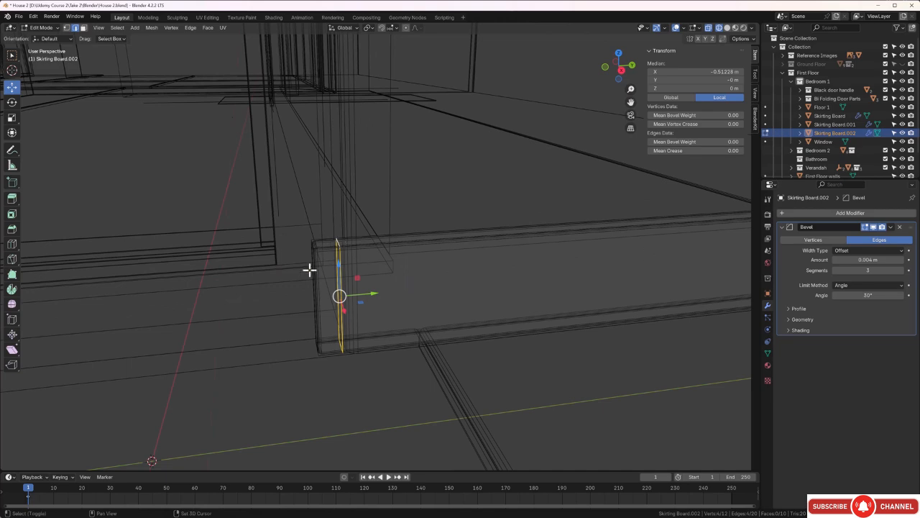
Step: Move the board's end face together with its nearby edge loop about 0.013 m along positive Y toward the wall corner
middle_drag(309, 295, 333, 304)
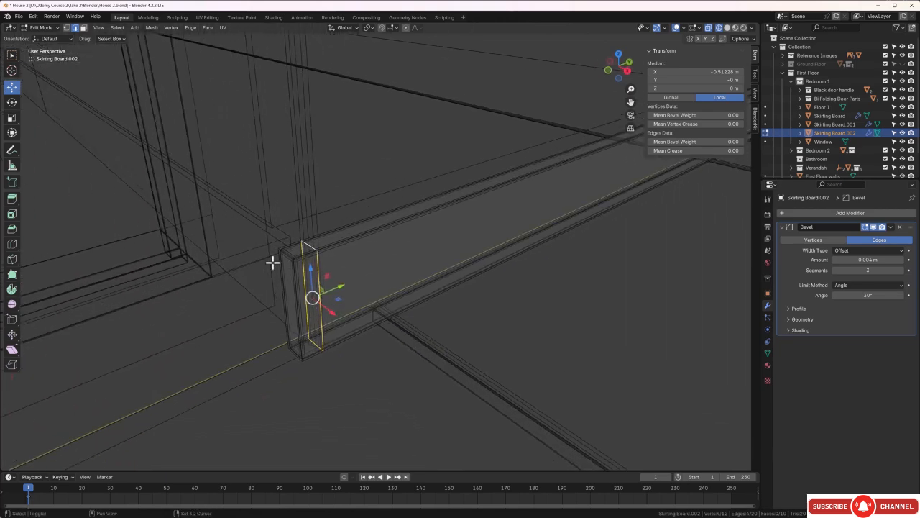
drag(266, 242, 304, 380)
middle_drag(304, 380, 314, 338)
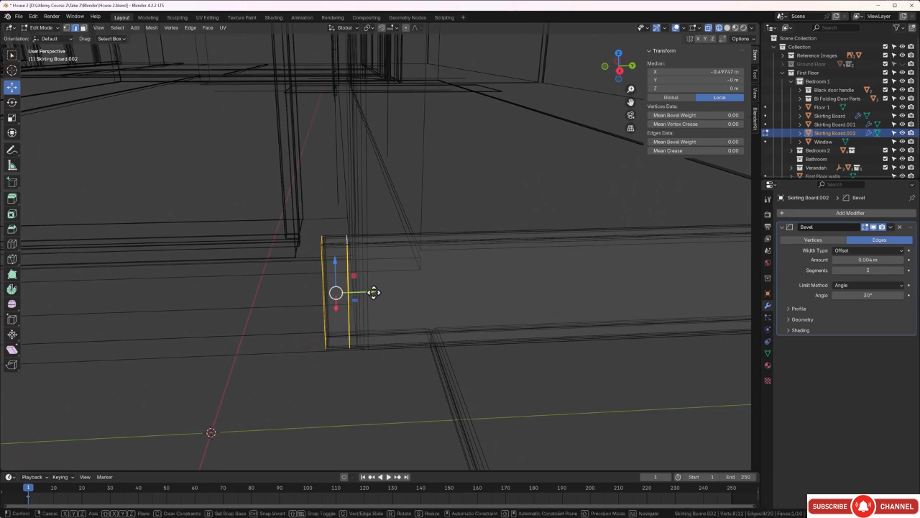
drag(376, 292, 378, 292)
middle_drag(378, 292, 369, 319)
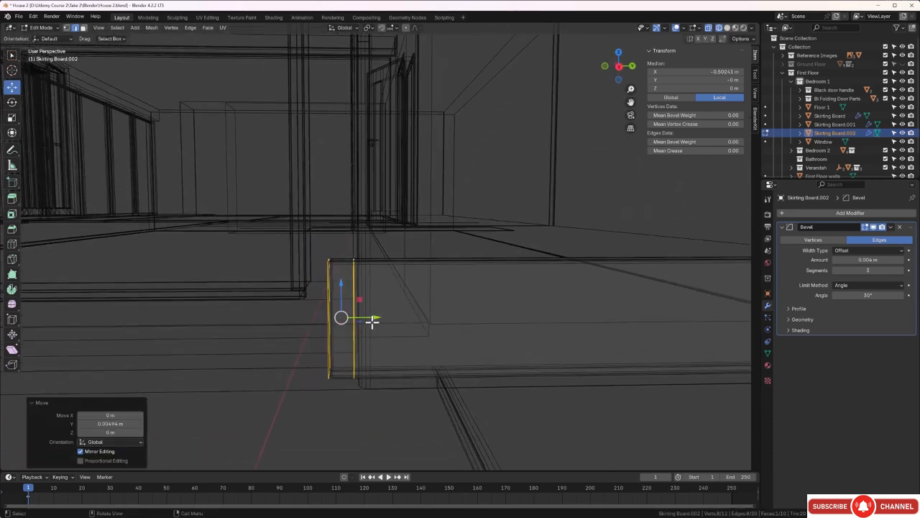
drag(376, 318, 380, 318)
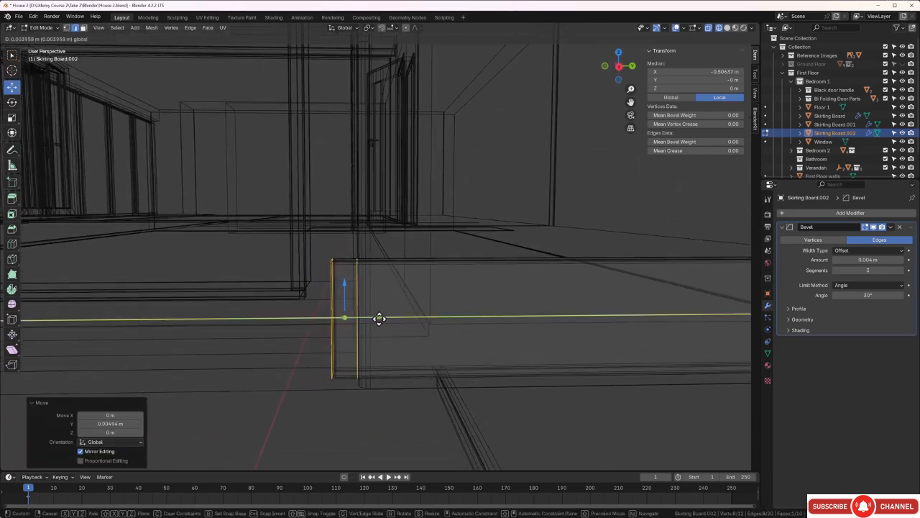
drag(379, 319, 380, 318)
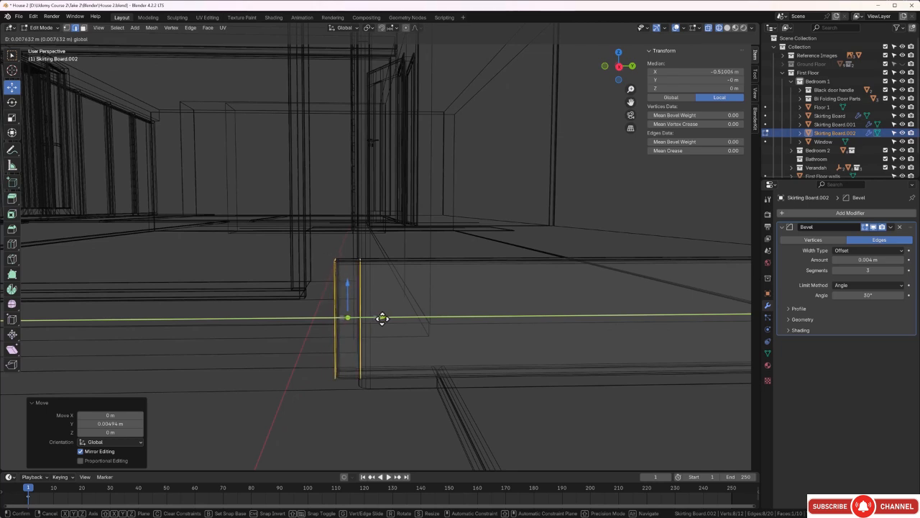
click(381, 317)
Step: Align only the inner edge loop with the wall corner by shifting it about 0.005 m along negative Y and 0.003 m back, and save the file
click(404, 297)
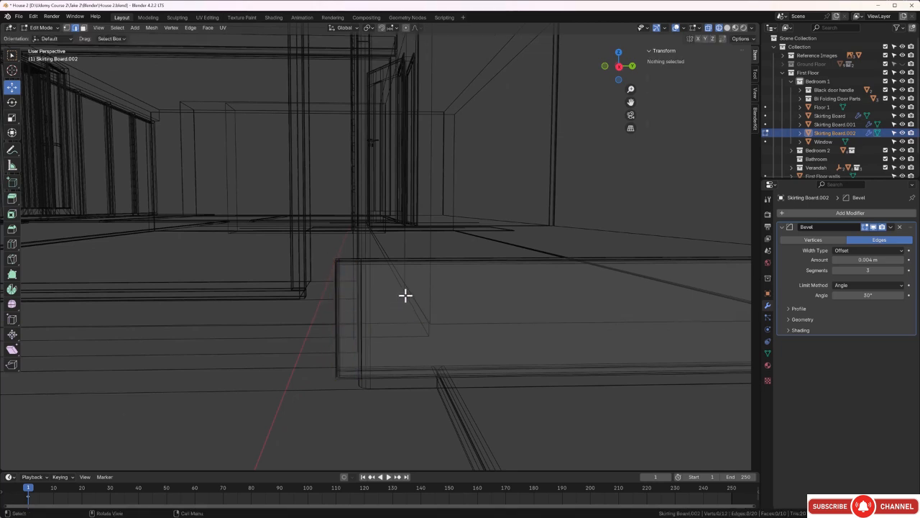
alt+click(360, 294)
mouse_move(382, 320)
middle_down()
mouse_move(403, 332)
mouse_move(384, 301)
mouse_move(382, 314)
middle_up()
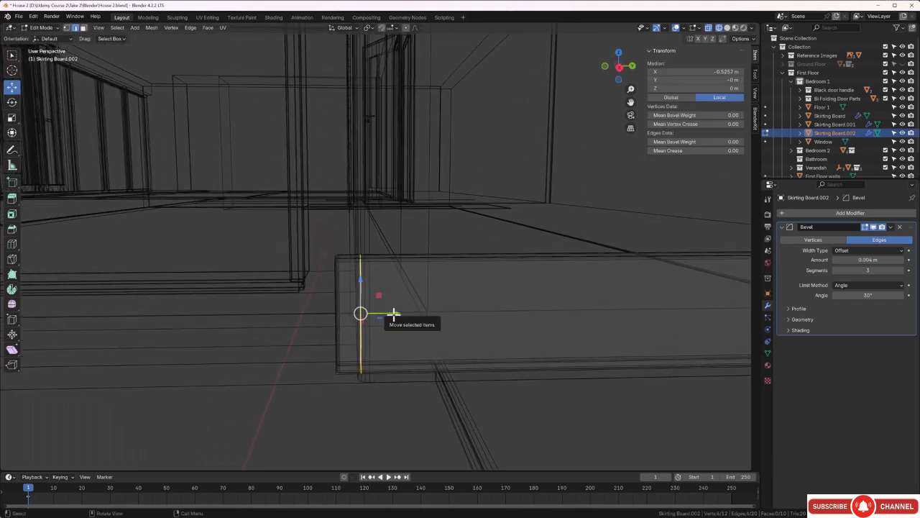
drag(389, 312, 388, 313)
middle_drag(388, 313, 389, 394)
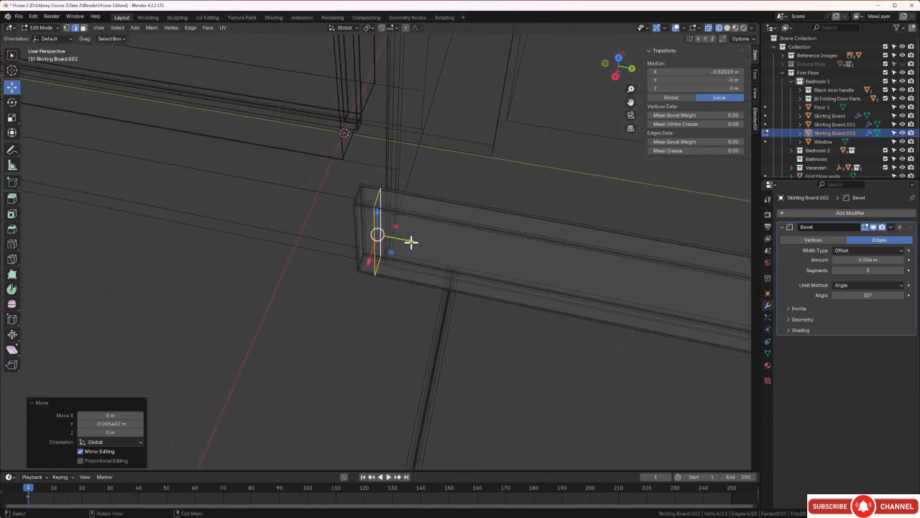
drag(410, 241, 415, 242)
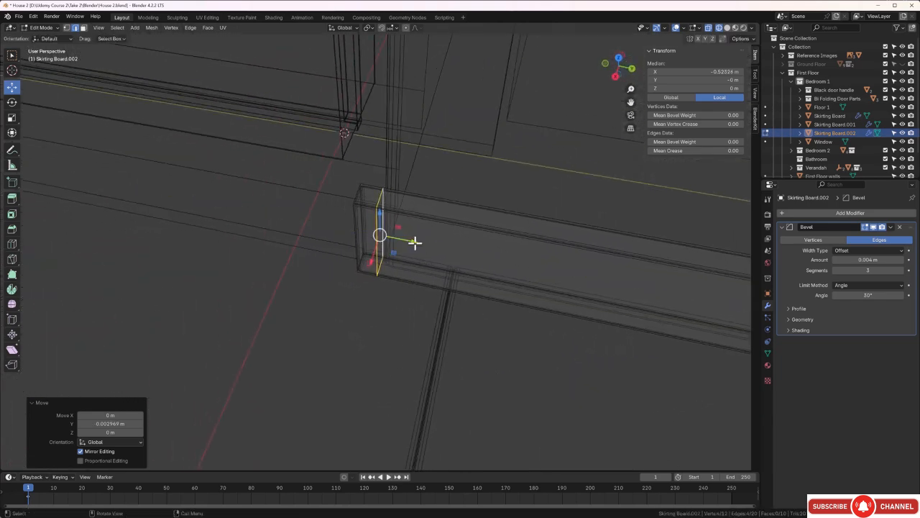
middle_drag(414, 243, 349, 282)
key(ctrl+s)
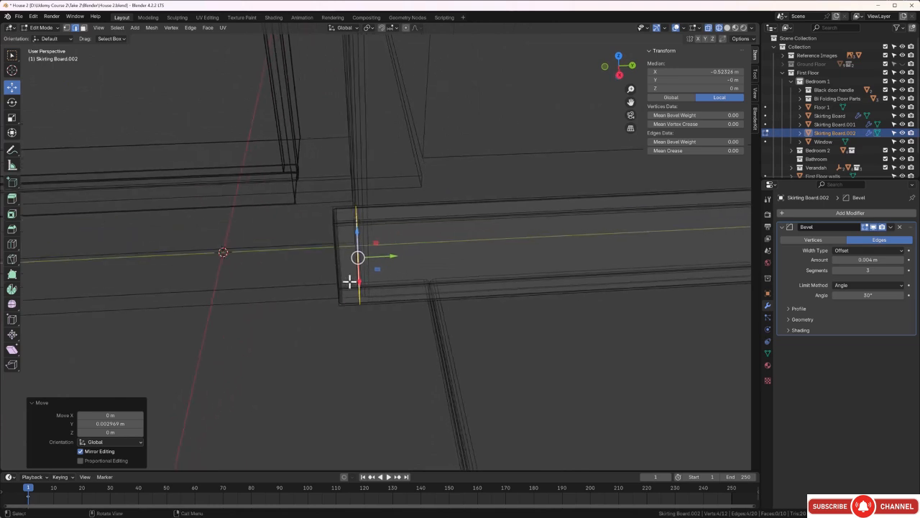
Step: Move the four vertices of the board's end face very slightly along negative Y
drag(317, 193, 345, 322)
middle_drag(345, 322, 348, 255)
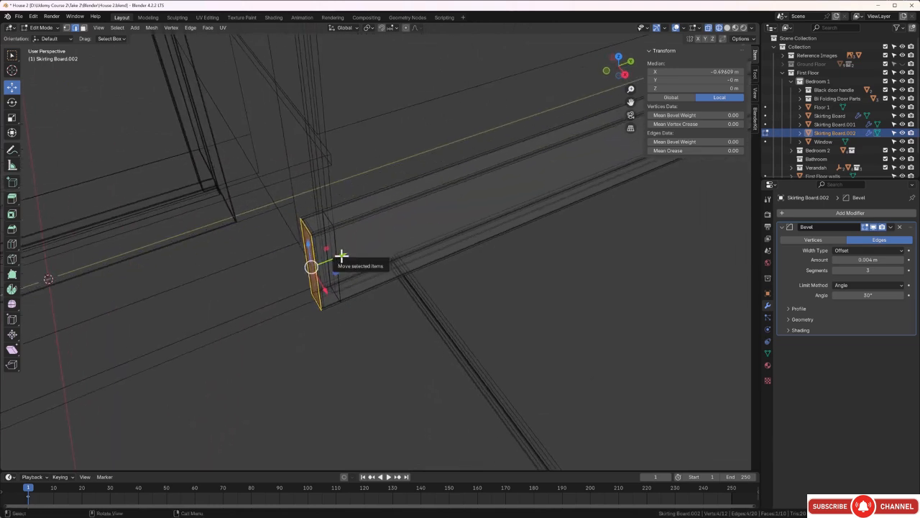
drag(341, 256, 338, 256)
Step: Extrude the wall-facing face between the loop cut and the board's end about 0.10 m along negative X, wrapping the corner toward the door frame
click(345, 358)
middle_drag(346, 358, 462, 362)
click(310, 369)
key(g)
key(x)
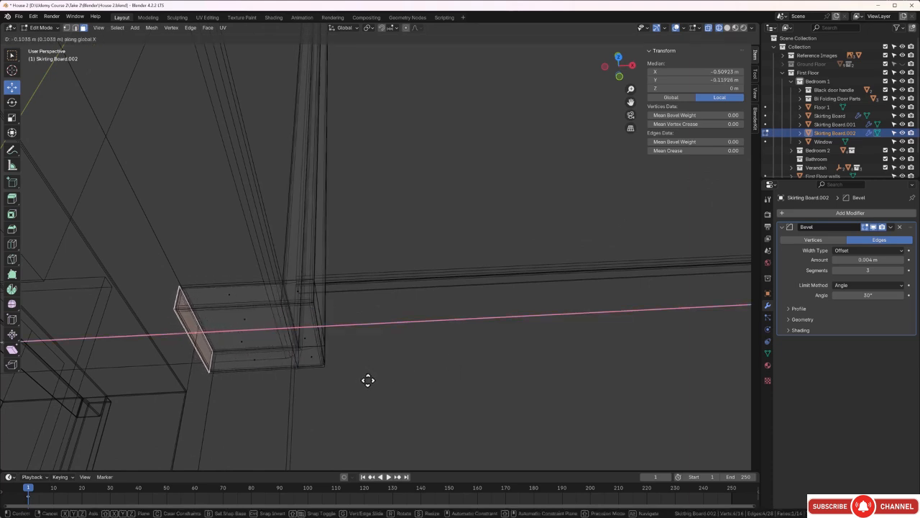
click(367, 379)
middle_drag(471, 358, 393, 341)
click(438, 364)
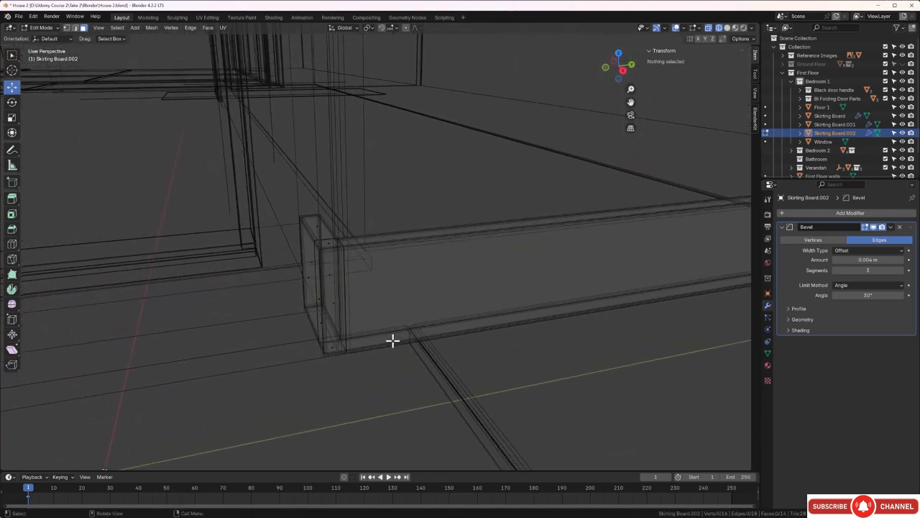
Step: Leave Edit Mode, switch to solid shading and move the skirting board about 0.003 m along negative X against the wall
key(Tab)
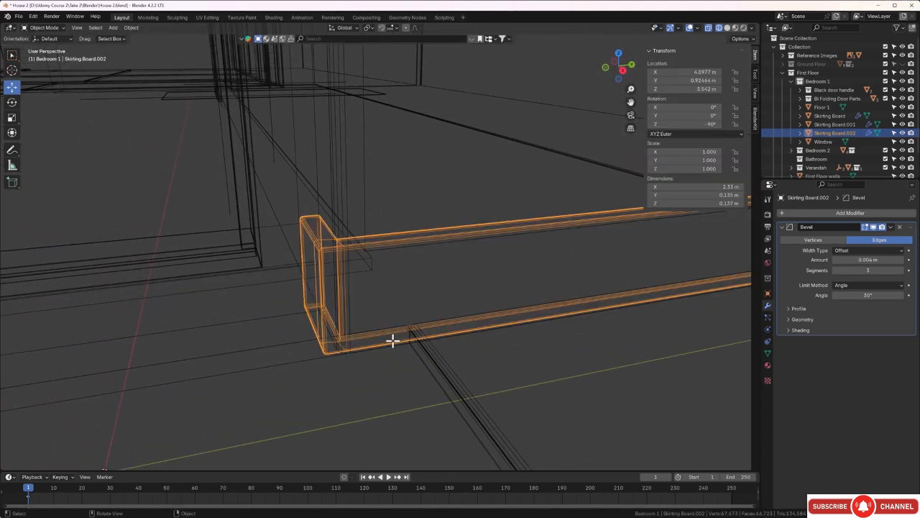
key(z)
click(462, 345)
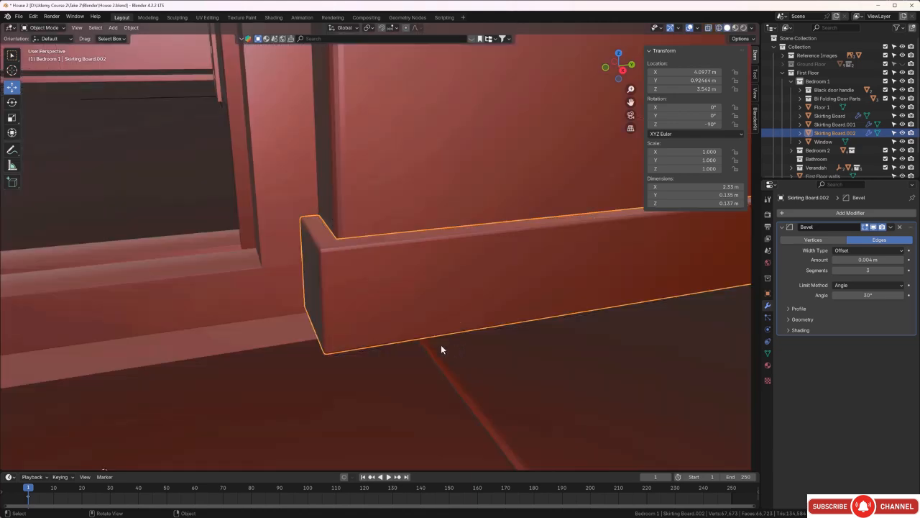
mouse_move(441, 350)
middle_down()
mouse_move(508, 354)
mouse_move(517, 367)
middle_up()
middle_drag(314, 318, 397, 233)
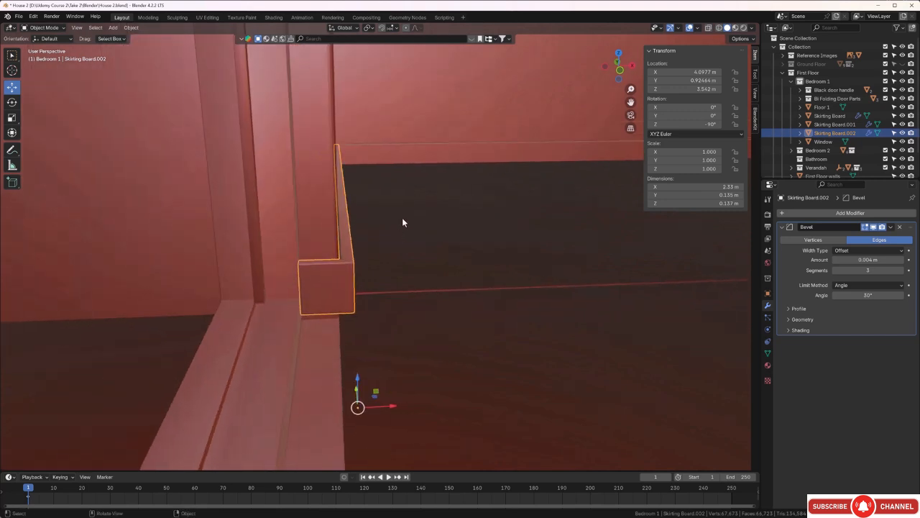
key(g)
key(x)
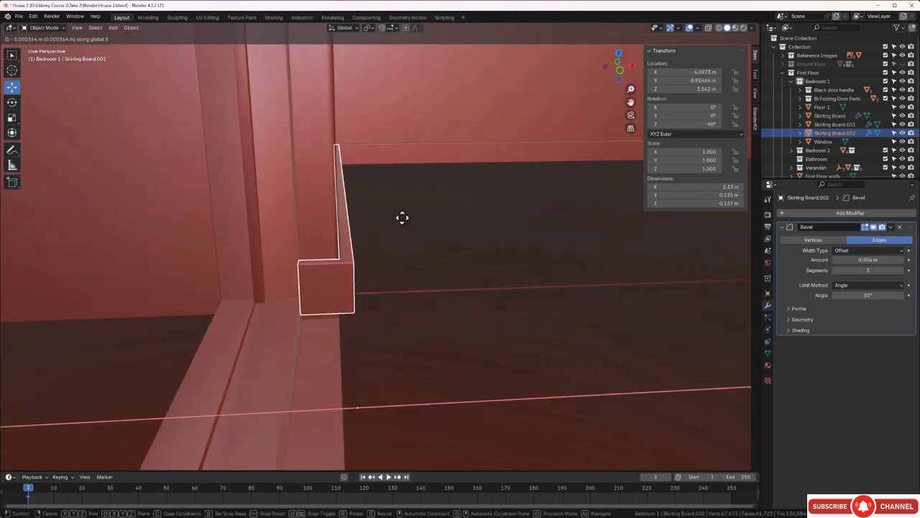
click(400, 217)
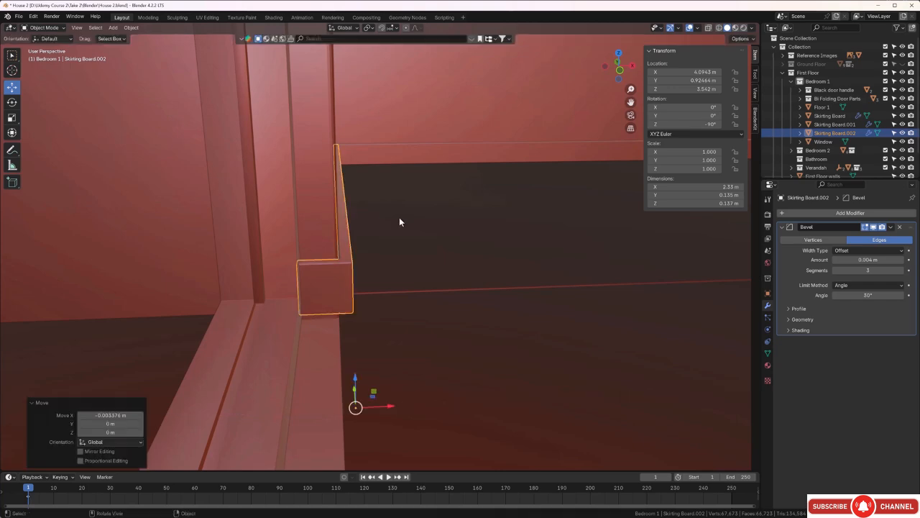
Step: Edit the Floor 1 mesh and select the vertices at both plank seams near the door threshold
click(424, 250)
middle_drag(424, 250, 391, 193)
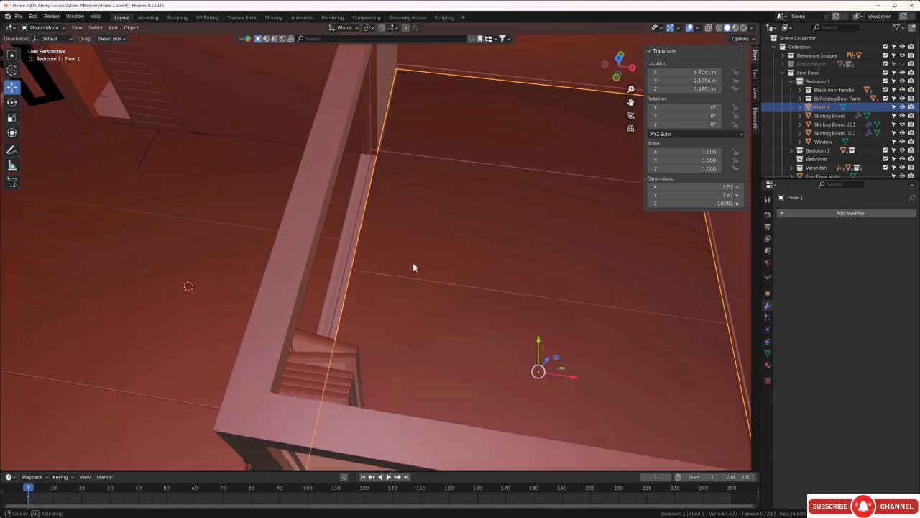
scroll(401, 216, up, 4)
middle_drag(400, 223, 405, 221)
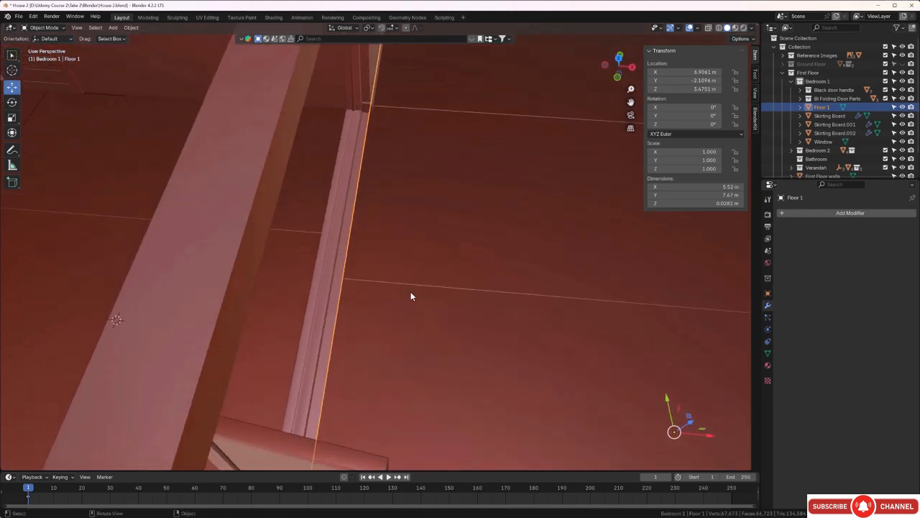
key(Tab)
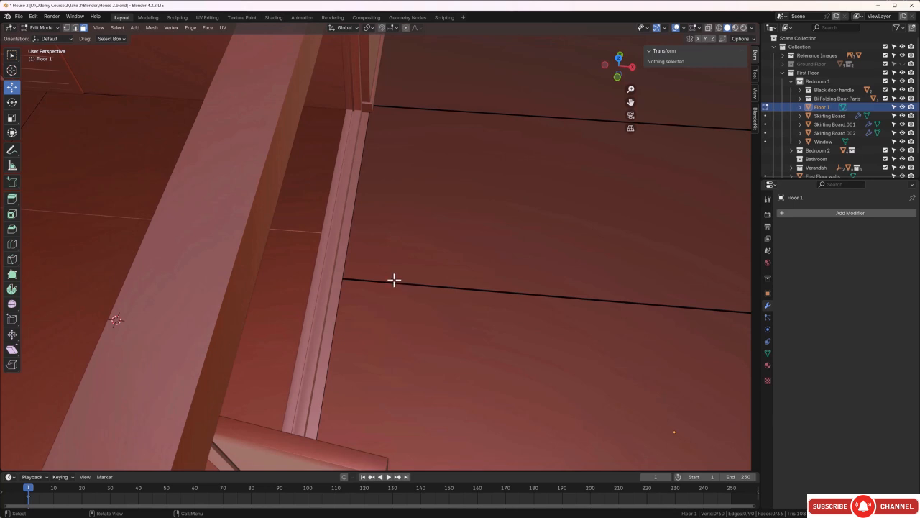
key(1)
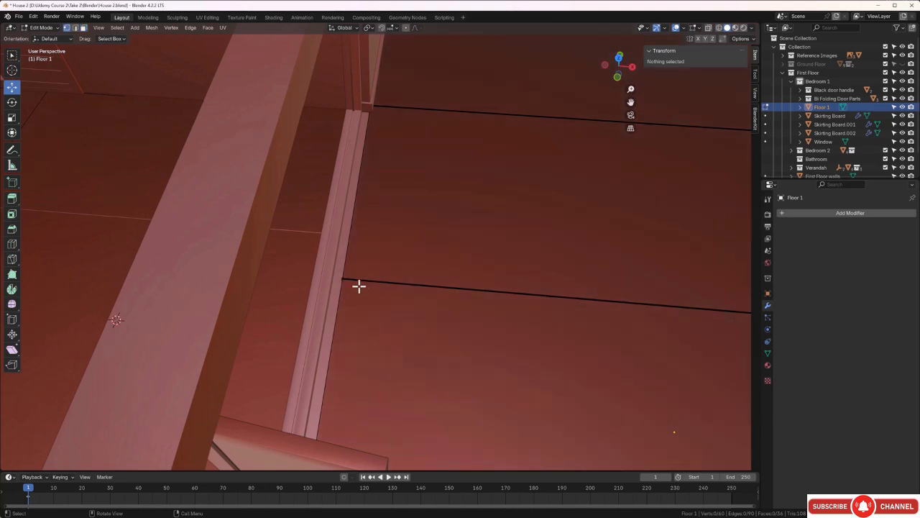
drag(297, 260, 359, 290)
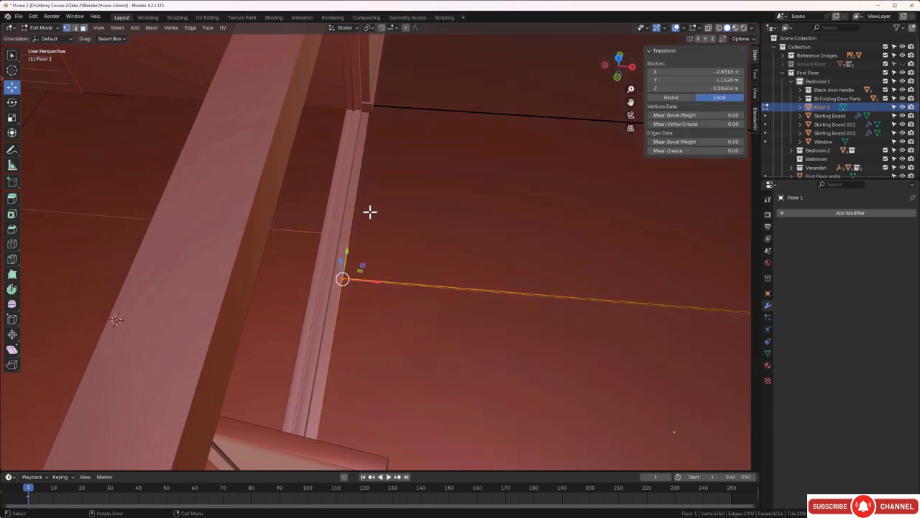
shift+middle_drag(392, 208, 339, 217)
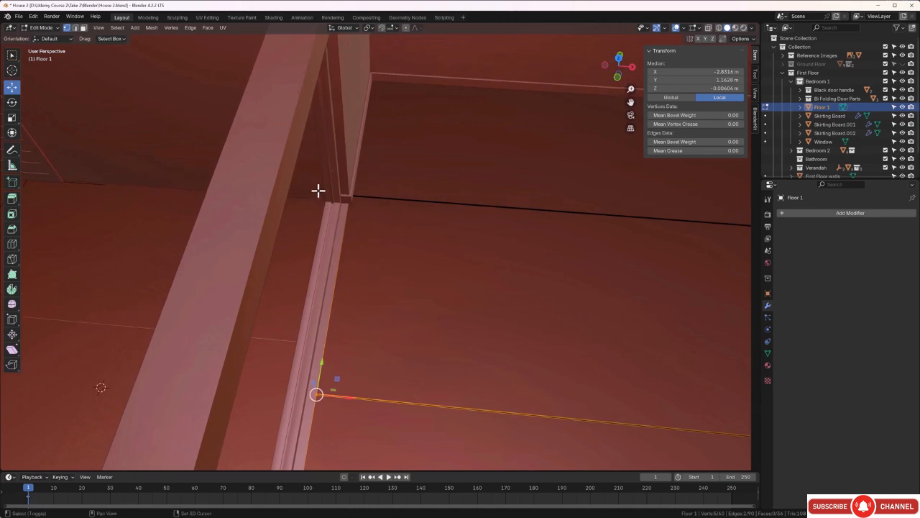
shift+drag(318, 190, 365, 202)
Step: Add the remaining vertices along the floor's door-side edge to the selection, using wireframe shading to include the hidden ones
scroll(356, 216, down, 4)
shift+middle_drag(362, 322, 312, 250)
scroll(315, 253, up, 1)
scroll(315, 254, up, 1)
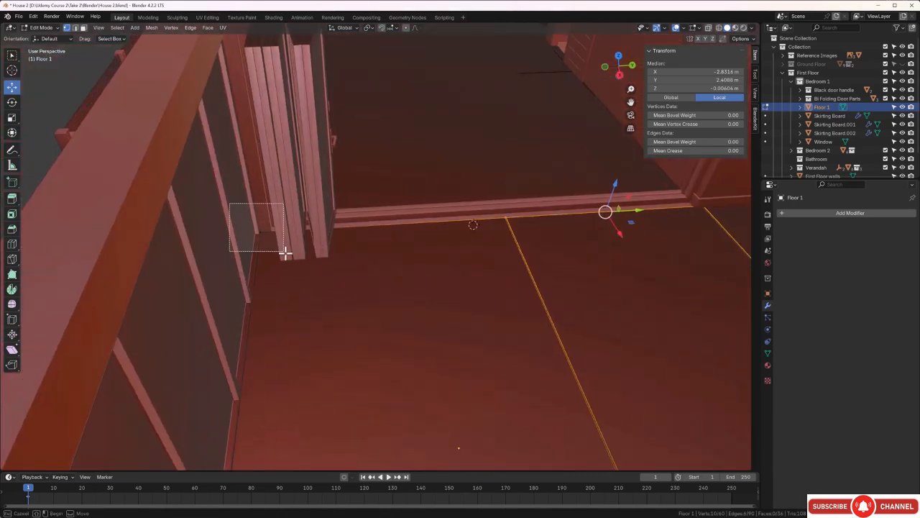
shift+click(289, 258)
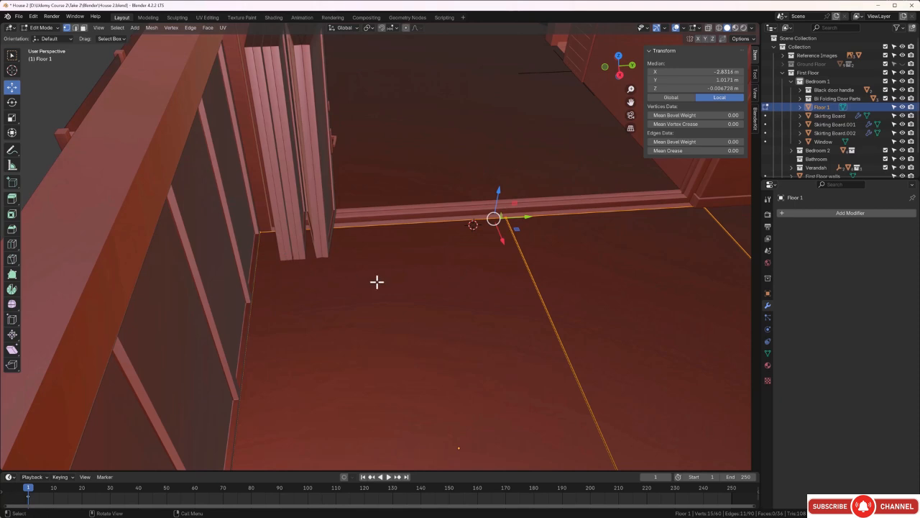
key(z)
click(325, 280)
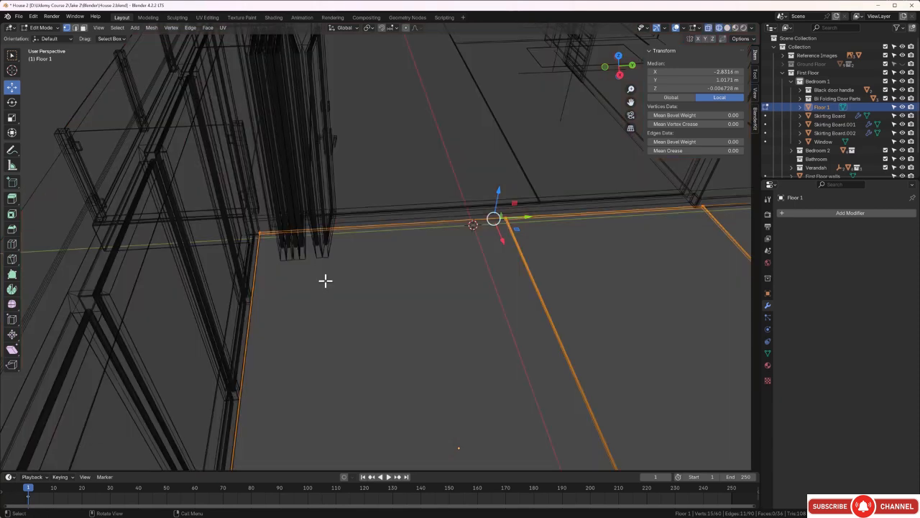
shift+drag(247, 215, 279, 257)
shift+drag(480, 178, 559, 247)
Step: Extrude the floor's door-side edge about 0.095 m along negative X toward the door threshold and deselect everything
middle_drag(600, 241, 501, 268)
scroll(548, 310, up, 2)
shift+middle_drag(548, 309, 464, 257)
key(g)
key(x)
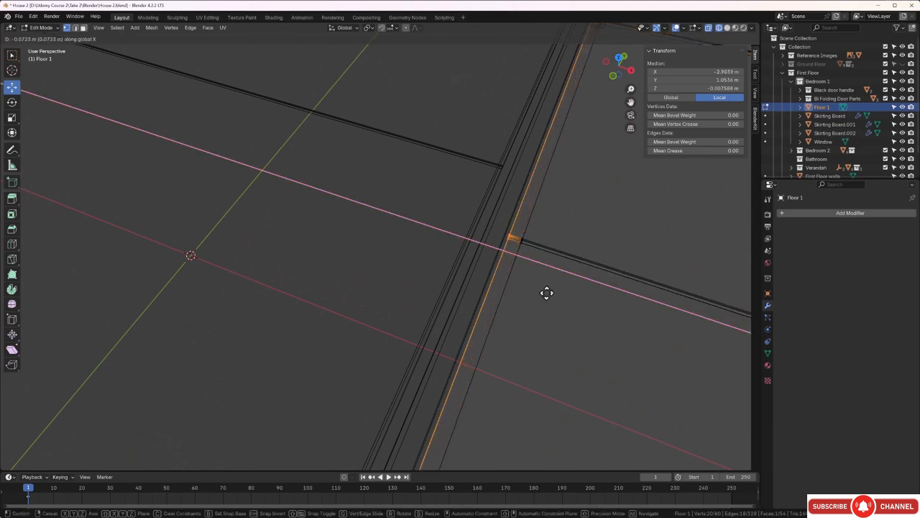
click(543, 290)
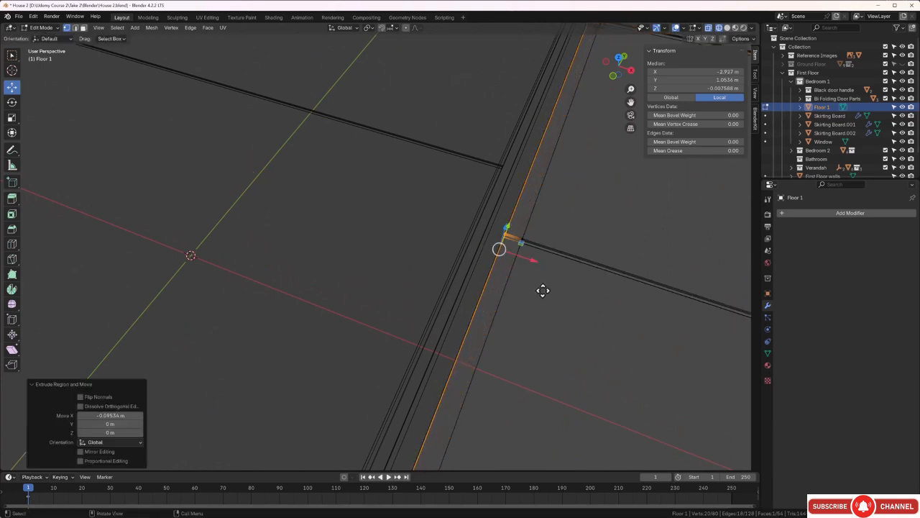
middle_drag(565, 328, 575, 283)
click(577, 280)
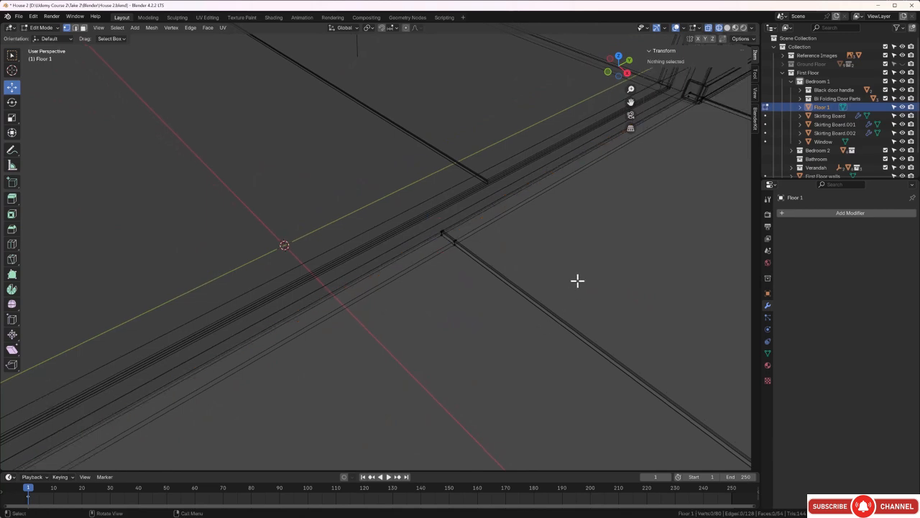
Step: Switch to solid shading, return to Object Mode and inspect the extended floor along the door threshold
key(z)
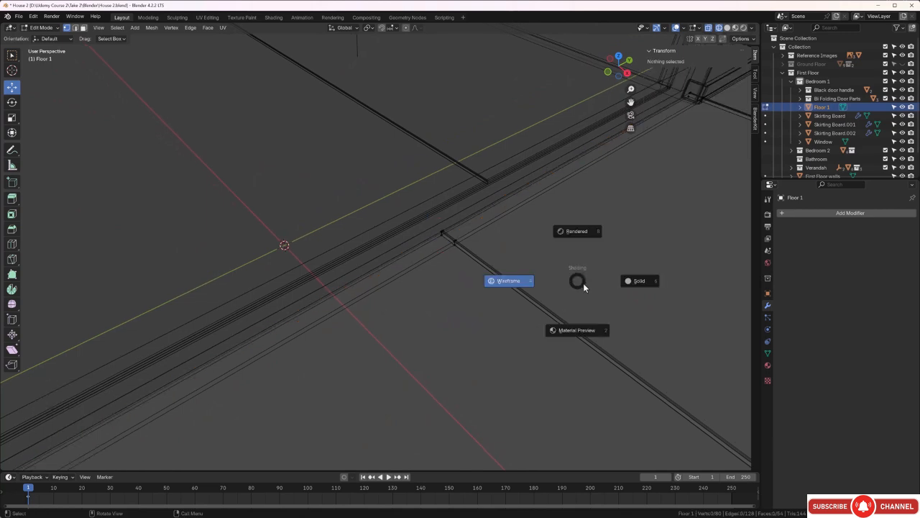
click(639, 281)
mouse_move(619, 280)
middle_down()
mouse_move(550, 269)
mouse_move(571, 265)
mouse_move(561, 268)
middle_up()
key(Tab)
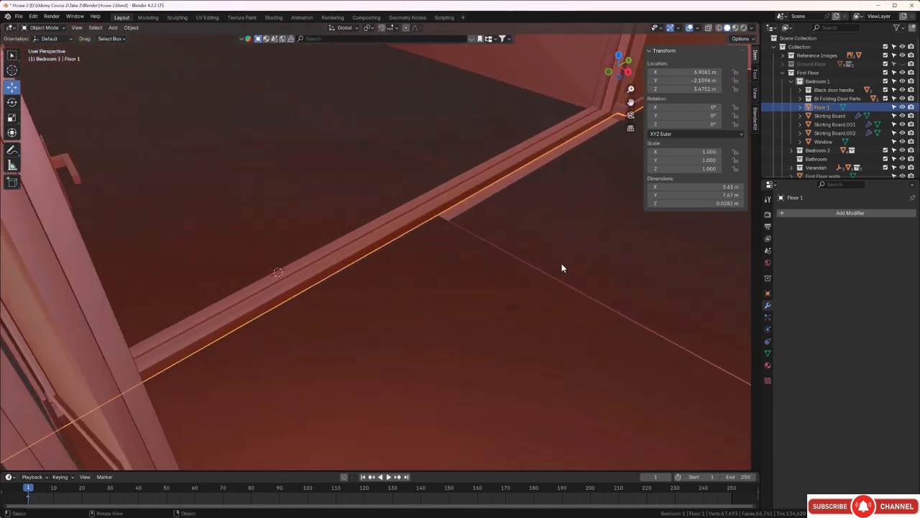
middle_drag(493, 227, 405, 305)
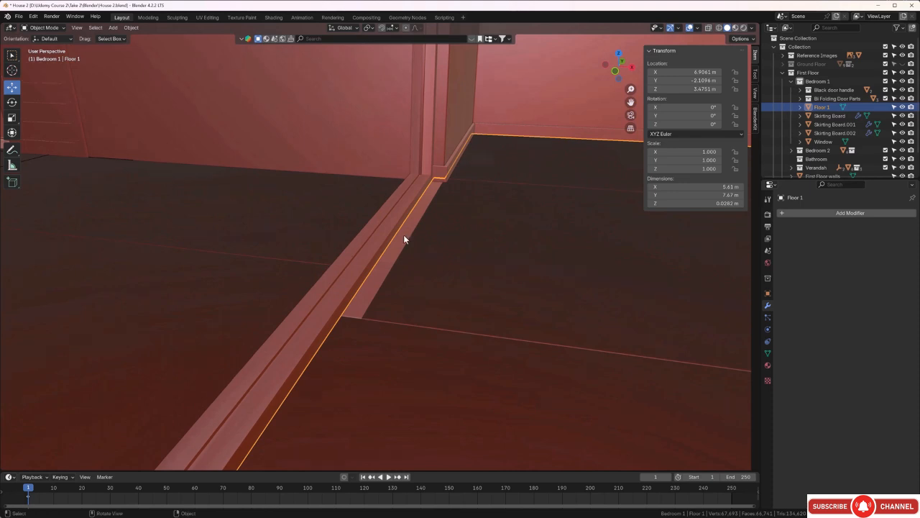
mouse_move(445, 256)
middle_down()
mouse_move(453, 250)
mouse_move(446, 265)
middle_up()
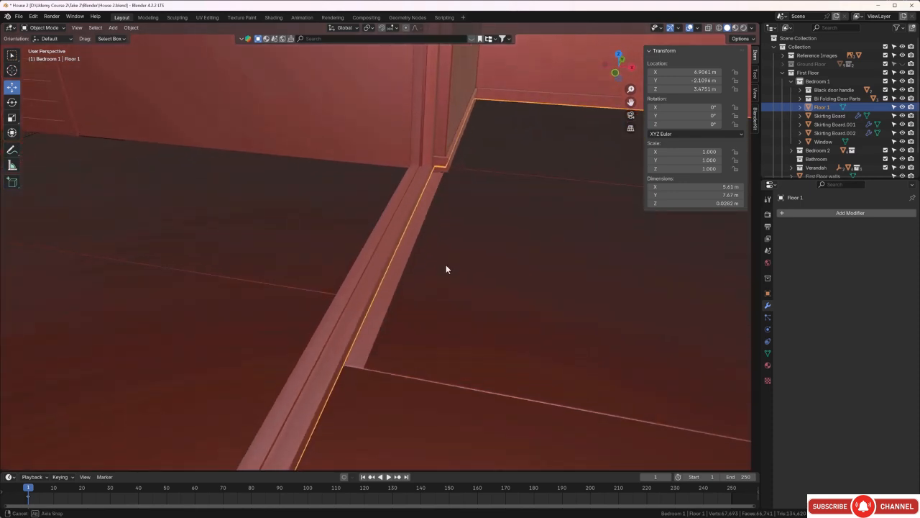
middle_drag(534, 319, 504, 314)
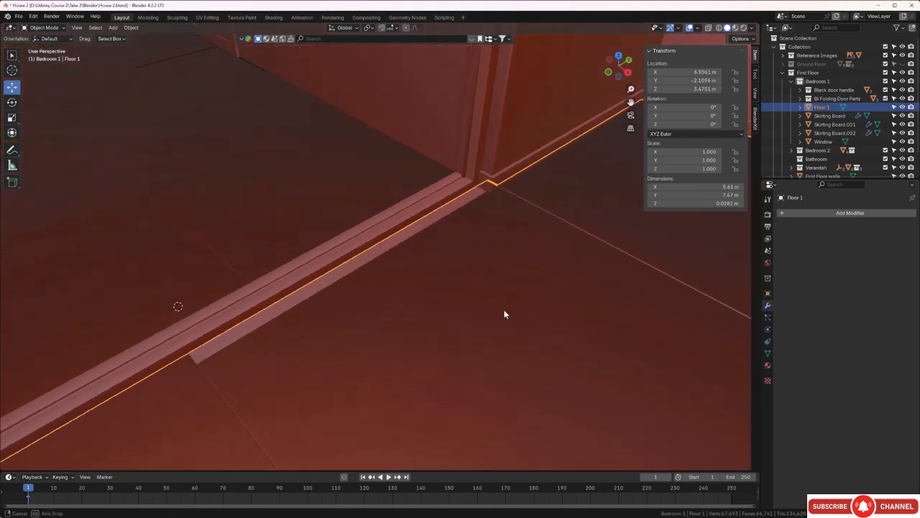
Step: Select the neighbouring Floor 3 and examine how the floors meet at the bi-folding door threshold
scroll(496, 302, down, 2)
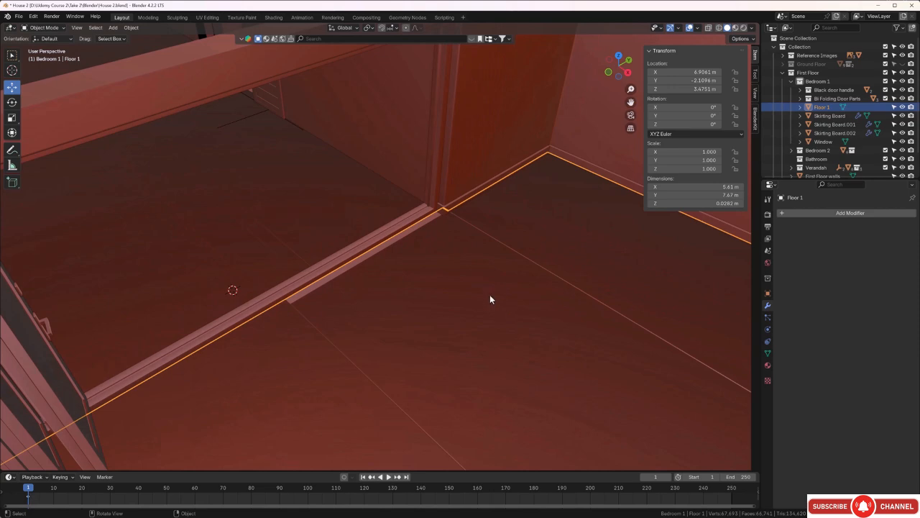
click(326, 200)
scroll(328, 208, down, 4)
middle_drag(338, 270, 308, 286)
scroll(307, 274, up, 6)
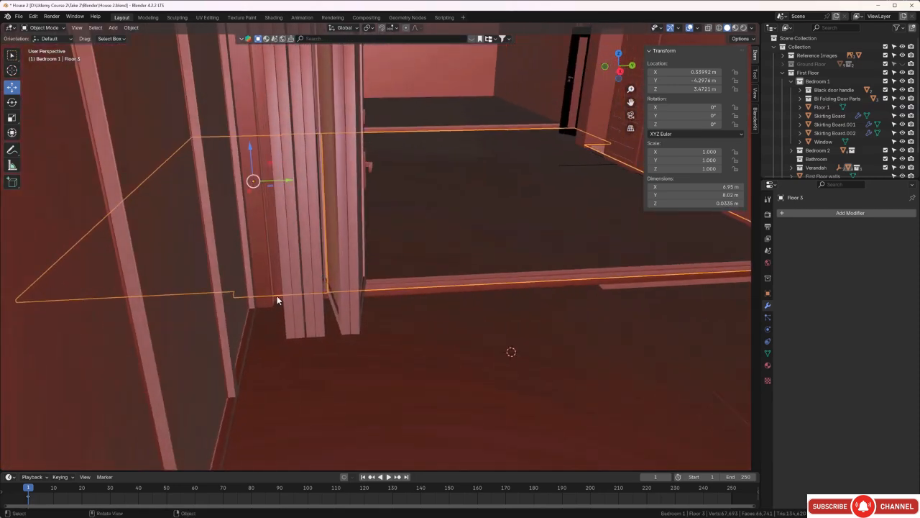
scroll(277, 295, down, 5)
scroll(387, 286, up, 3)
middle_drag(387, 286, 456, 319)
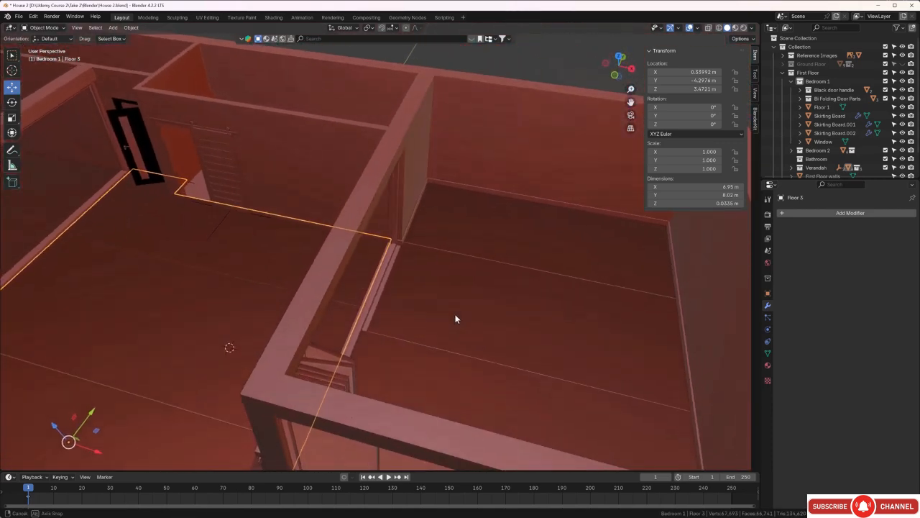
Step: Duplicate the Bedroom 1 back-wall skirting board about 3.5 m along negative Y
click(478, 195)
middle_drag(478, 195, 541, 284)
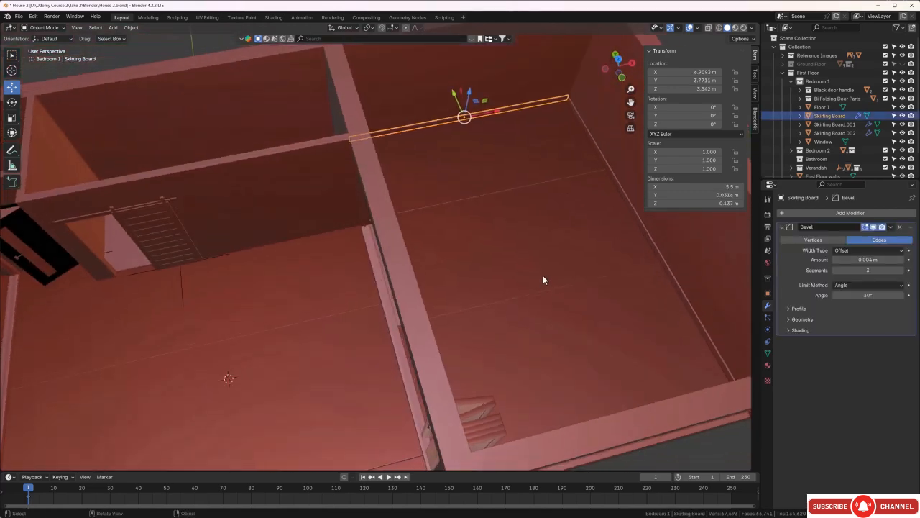
key(shift+d)
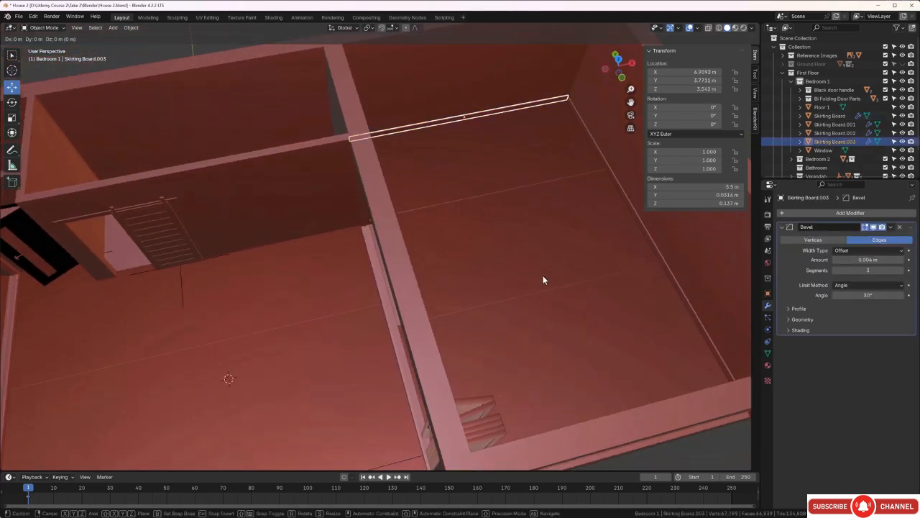
key(y)
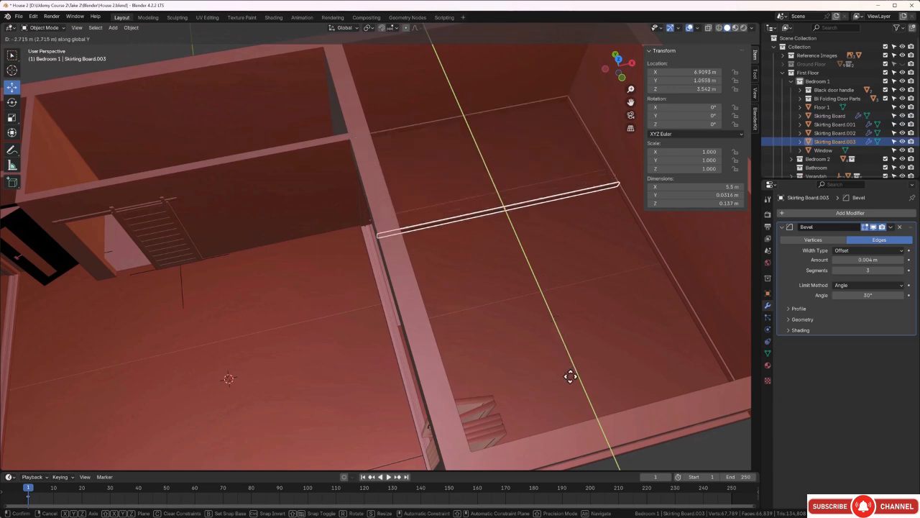
click(577, 404)
Step: Move the duplicated skirting board about 13.09 m along negative X into Bedroom 2
scroll(546, 299, down, 3)
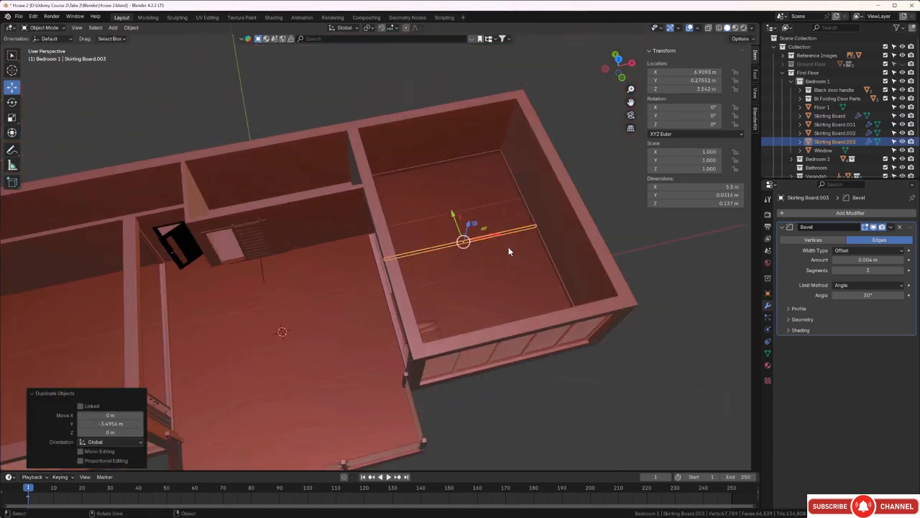
key(g)
key(x)
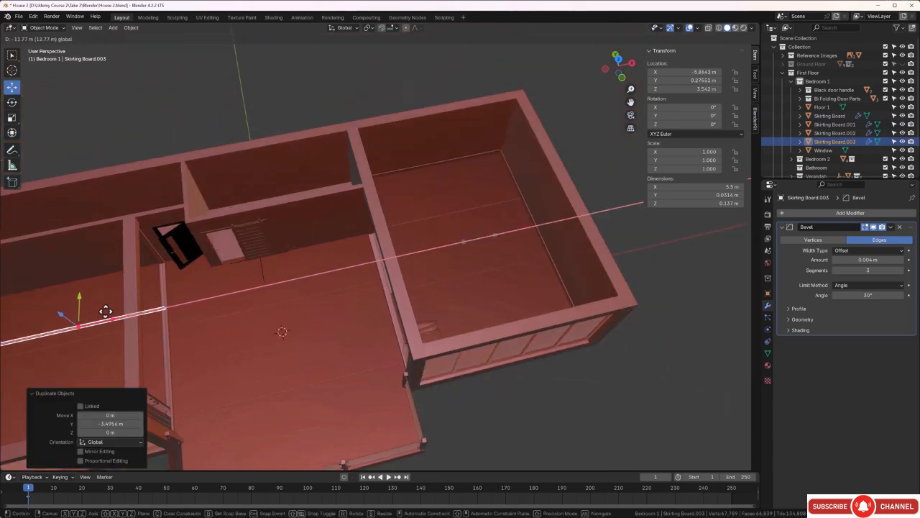
click(98, 313)
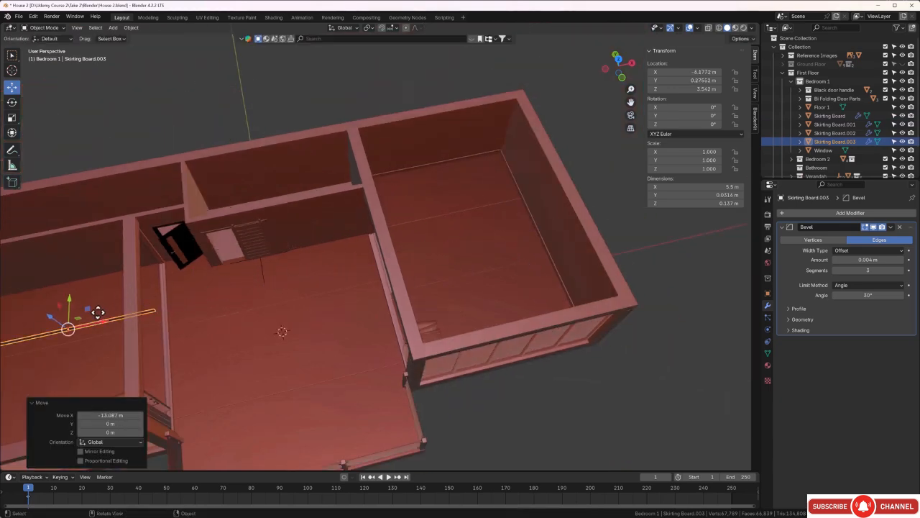
Step: Move the duplicated Skirting Board.003 into the Bedroom 2 collection and deselect it
click(684, 275)
click(828, 142)
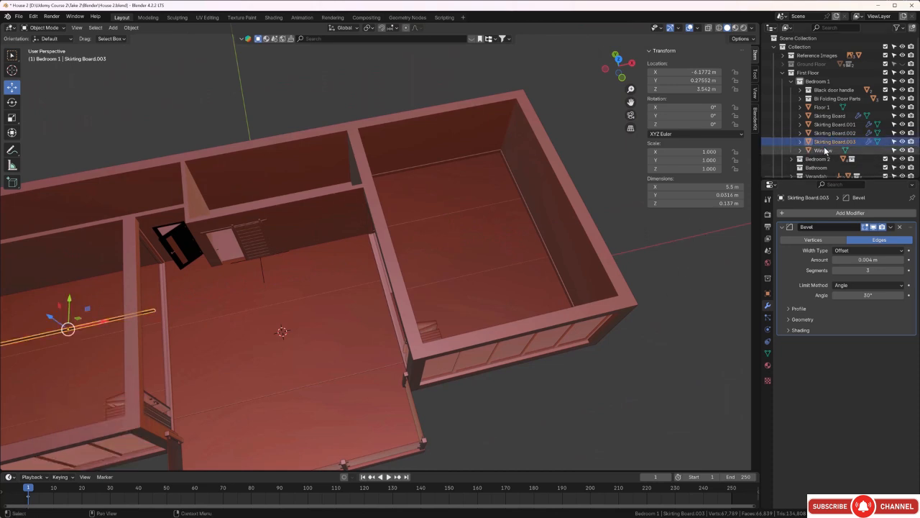
drag(829, 141, 820, 158)
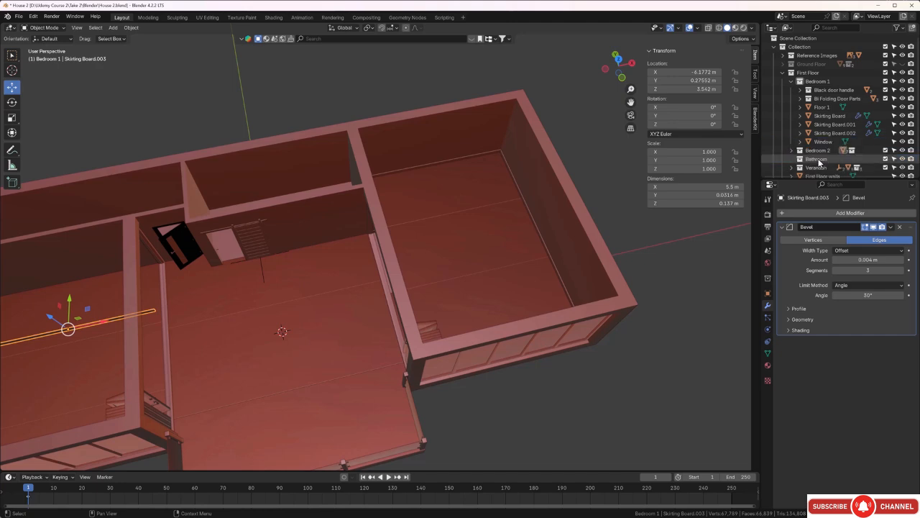
click(712, 279)
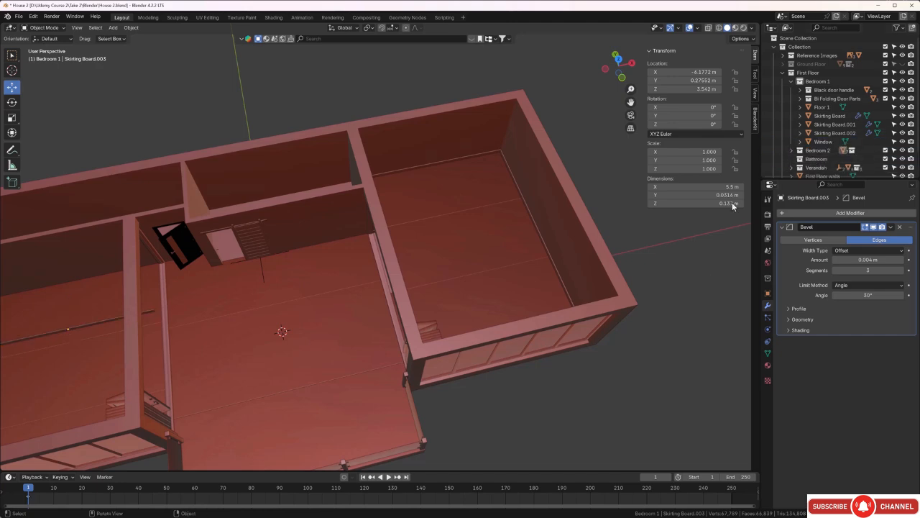
Step: Join Bedroom 1's three skirting boards into one object, with Skirting Board.001 as the active object, and deselect it
middle_drag(524, 180, 418, 210)
scroll(410, 250, up, 5)
scroll(410, 248, up, 2)
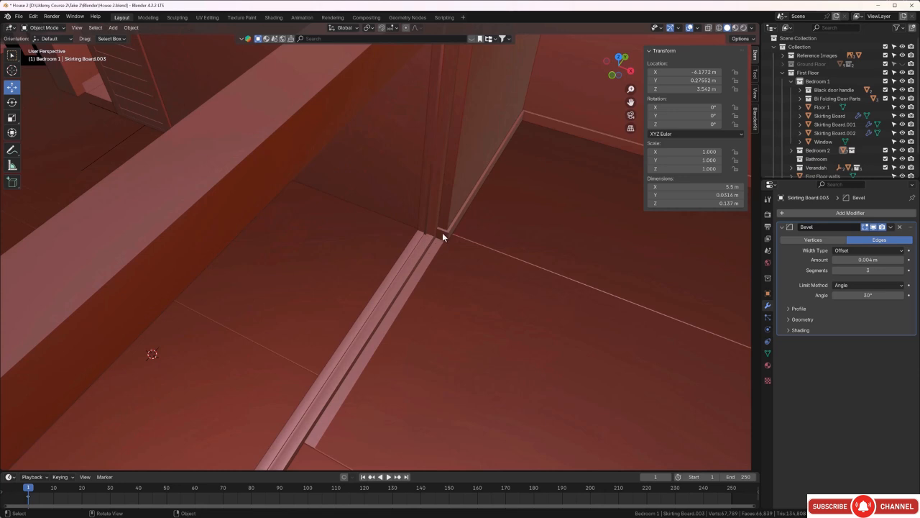
click(442, 232)
scroll(447, 239, down, 2)
shift+click(544, 182)
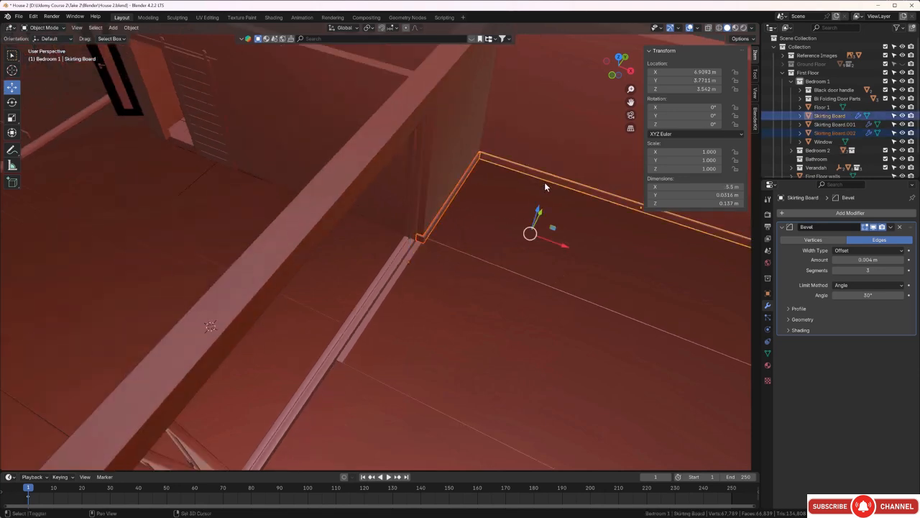
middle_drag(544, 183, 598, 216)
shift+click(606, 114)
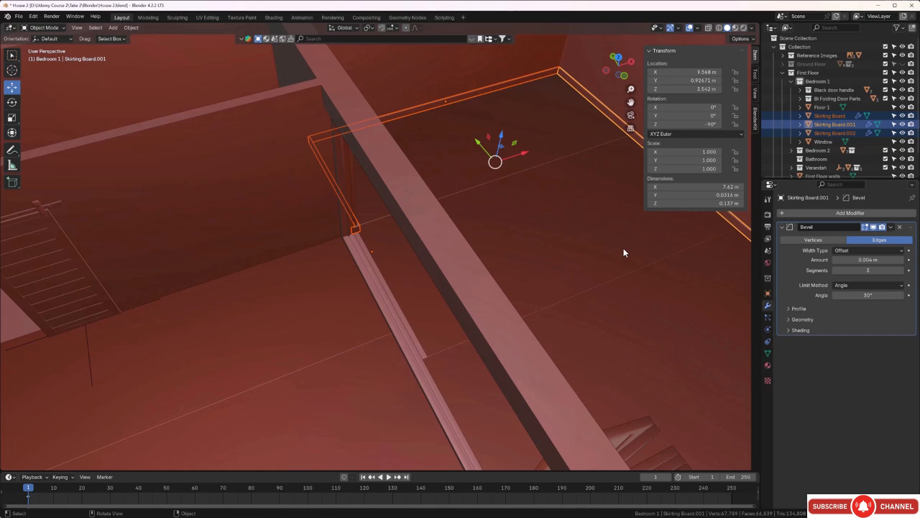
key(ctrl+j)
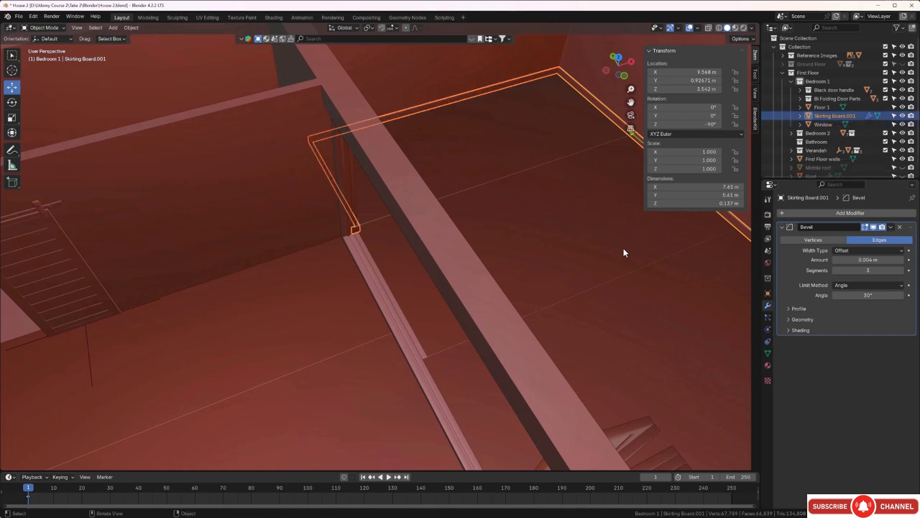
middle_drag(590, 206, 586, 237)
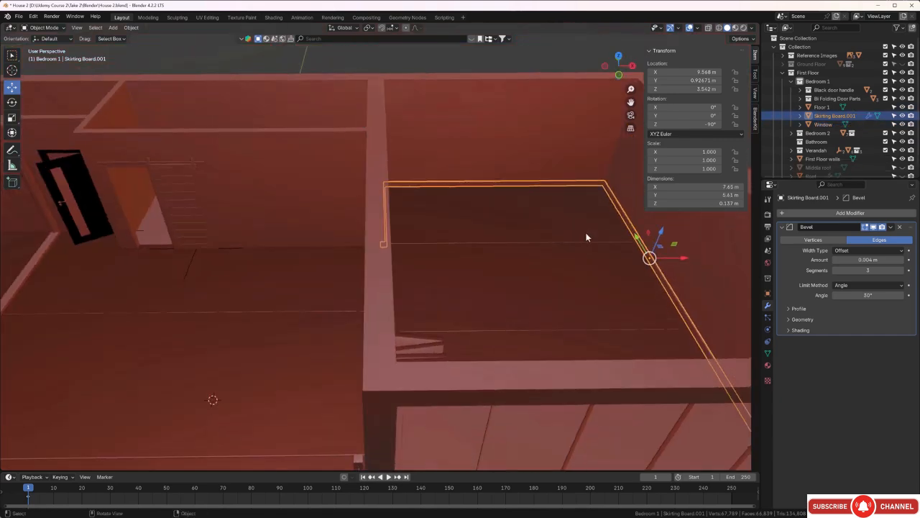
click(529, 59)
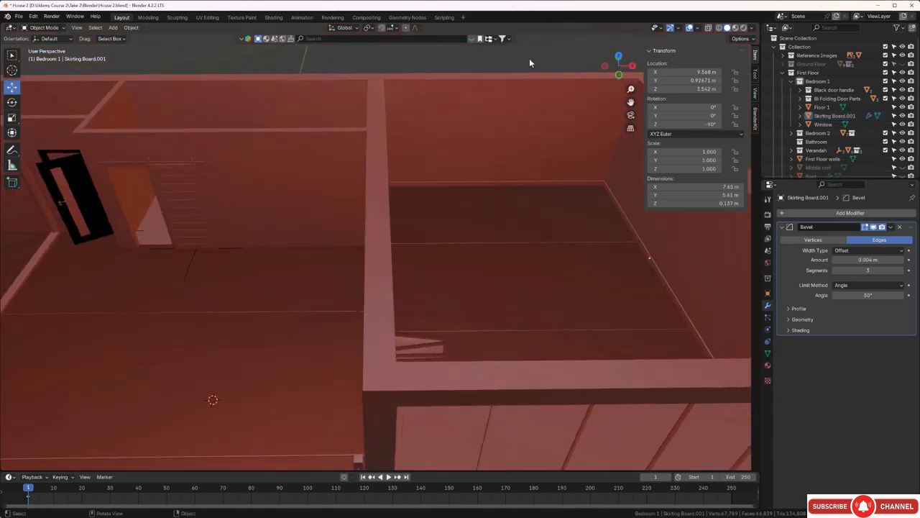
Step: Collapse the Bedroom 1 collection and expand the Bedroom 2 collection to list its objects
click(790, 82)
middle_drag(557, 268, 584, 249)
middle_drag(242, 334, 447, 365)
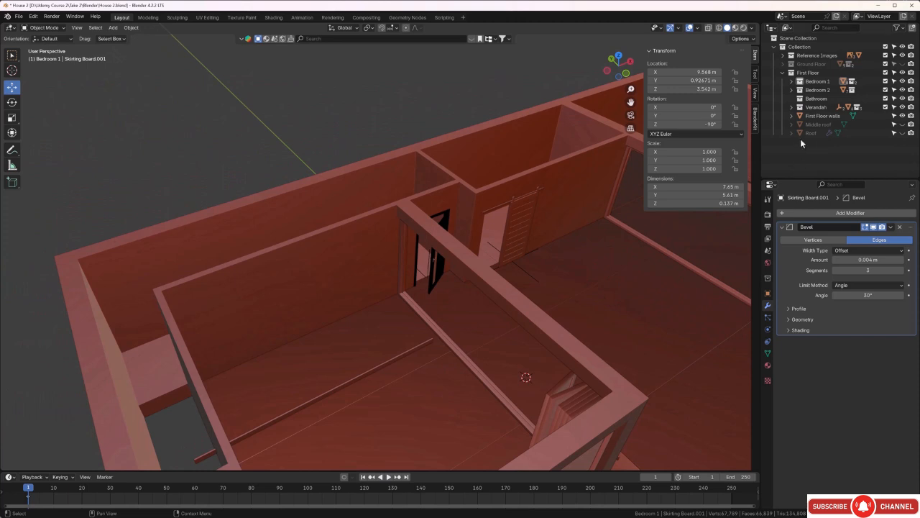
click(791, 90)
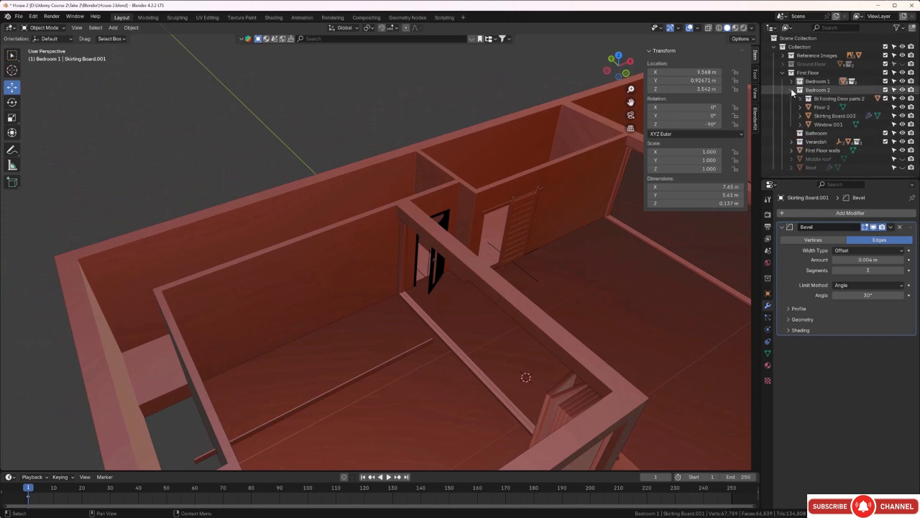
Step: From top view, move Skirting Board.003 about 1.74 m along Y to Bedroom 2's back wall
middle_drag(431, 302, 379, 349)
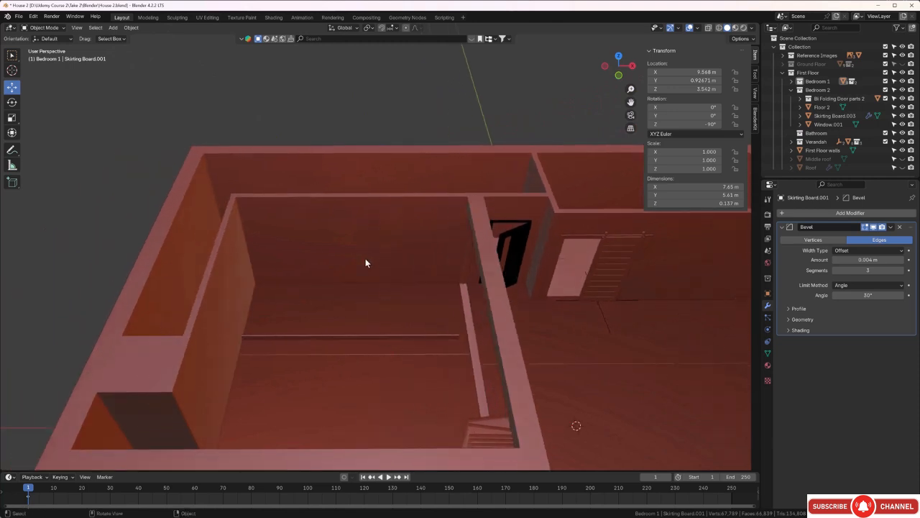
key(KP_7)
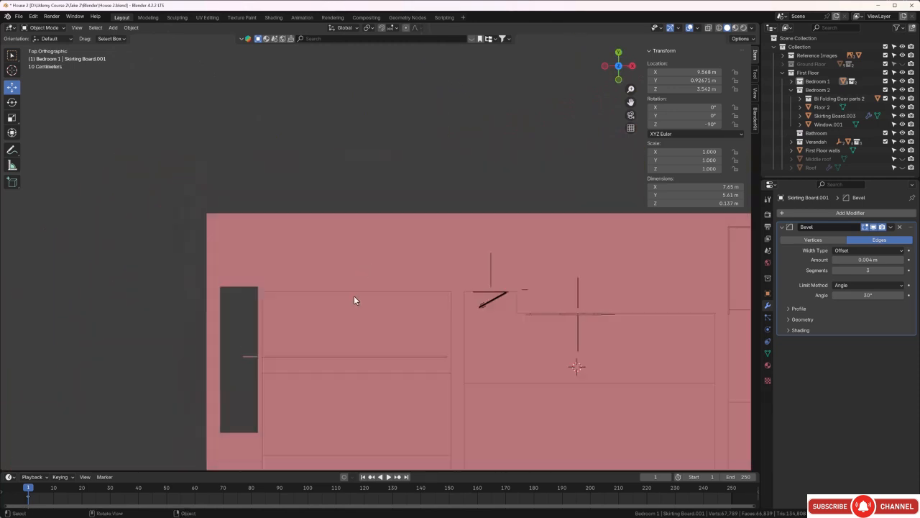
scroll(353, 277, up, 2)
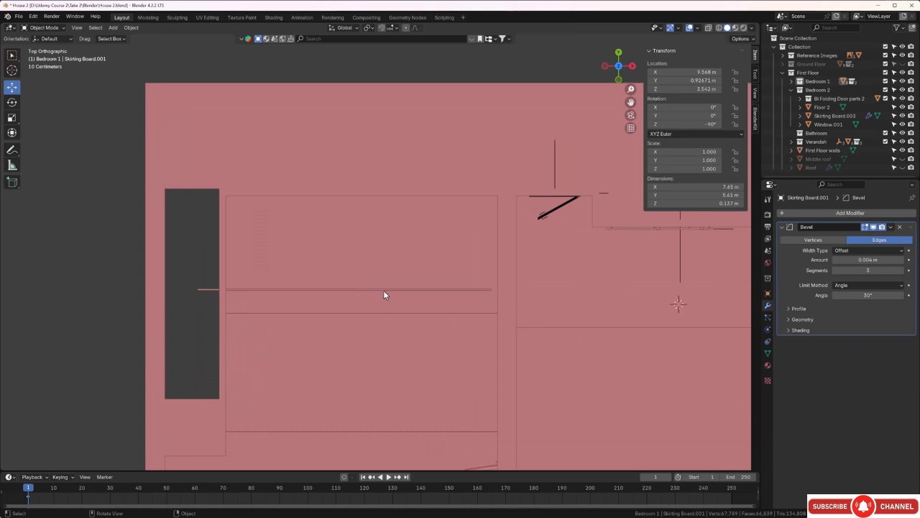
click(384, 290)
scroll(393, 290, up, 3)
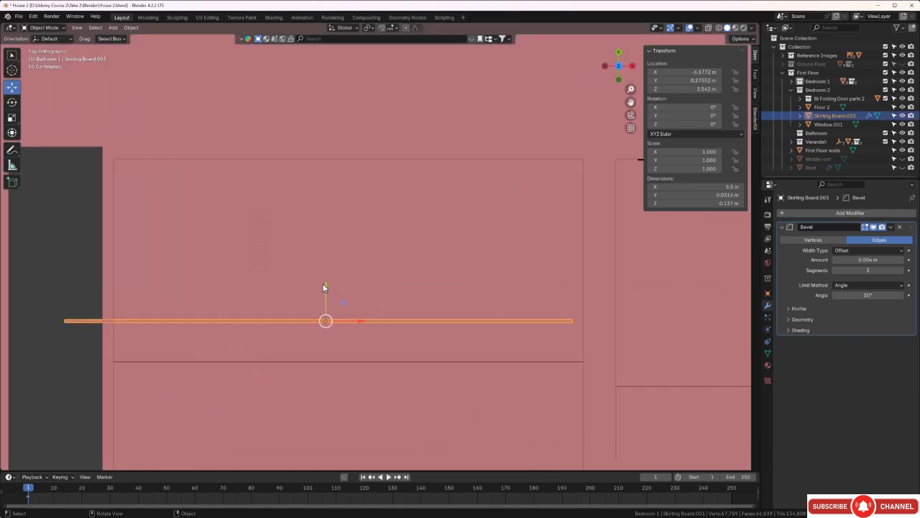
drag(322, 283, 377, 128)
middle_drag(376, 128, 373, 328)
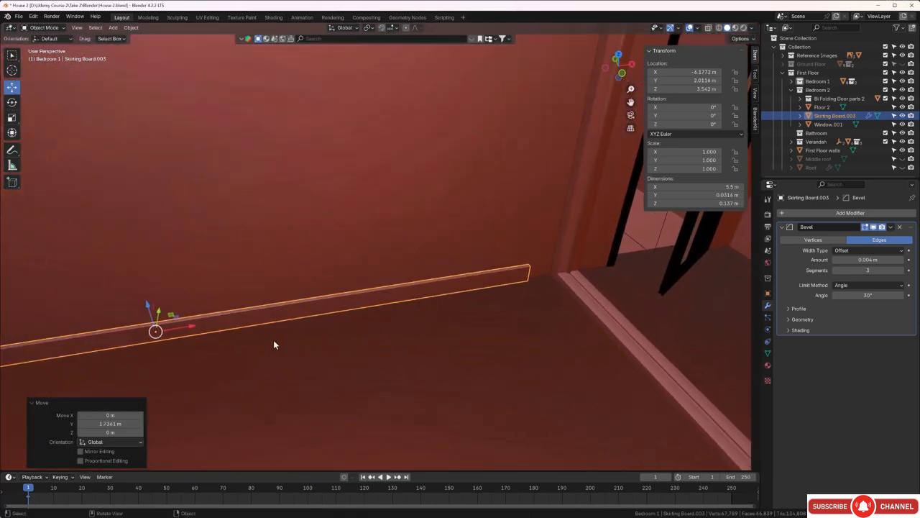
Step: Shift Skirting Board.003 about 0.21 m along X so its end reaches the door frame
drag(192, 331, 246, 335)
middle_drag(247, 334, 269, 355)
scroll(374, 327, up, 5)
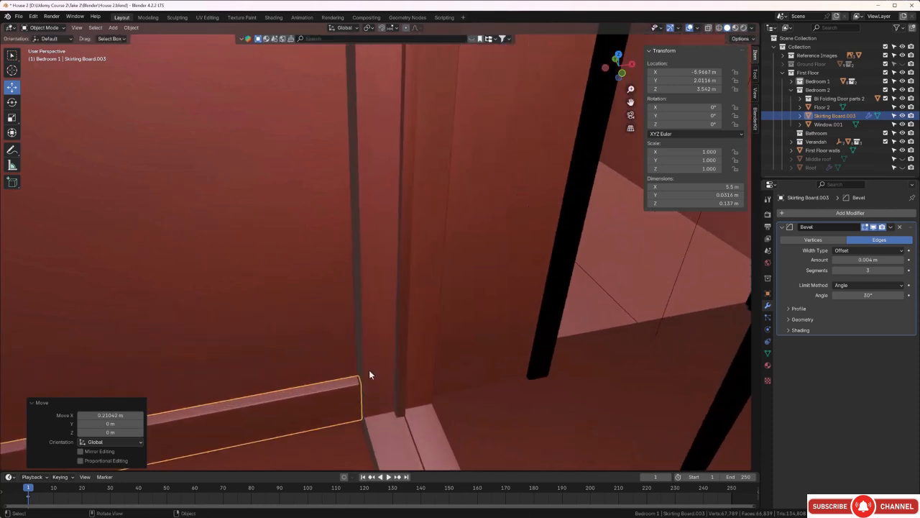
middle_drag(369, 373, 322, 372)
Step: Fine-tune Skirting Board.003 against the back wall in top view by moving it about 0.0036 m along negative Y
key(KP_7)
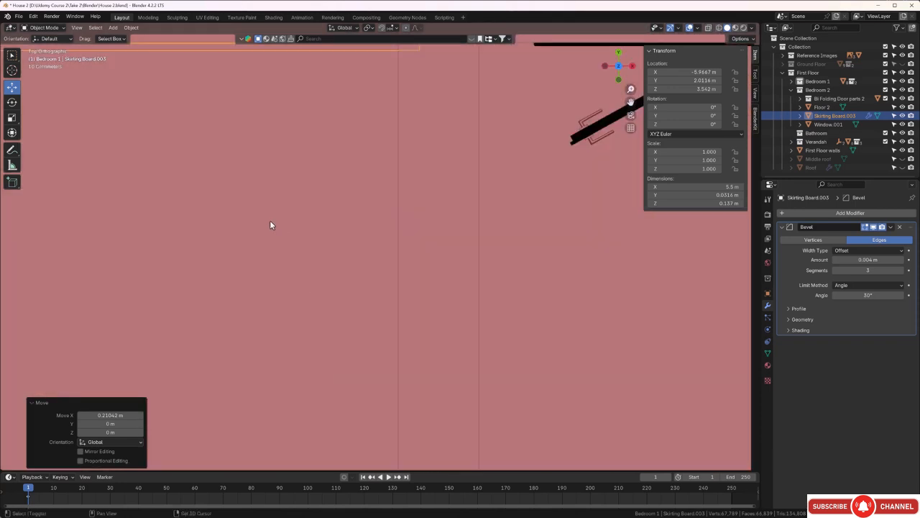
shift+middle_drag(270, 220, 399, 369)
scroll(269, 236, up, 3)
scroll(271, 234, up, 4)
shift+middle_drag(305, 204, 359, 337)
scroll(324, 312, down, 1)
scroll(324, 312, down, 8)
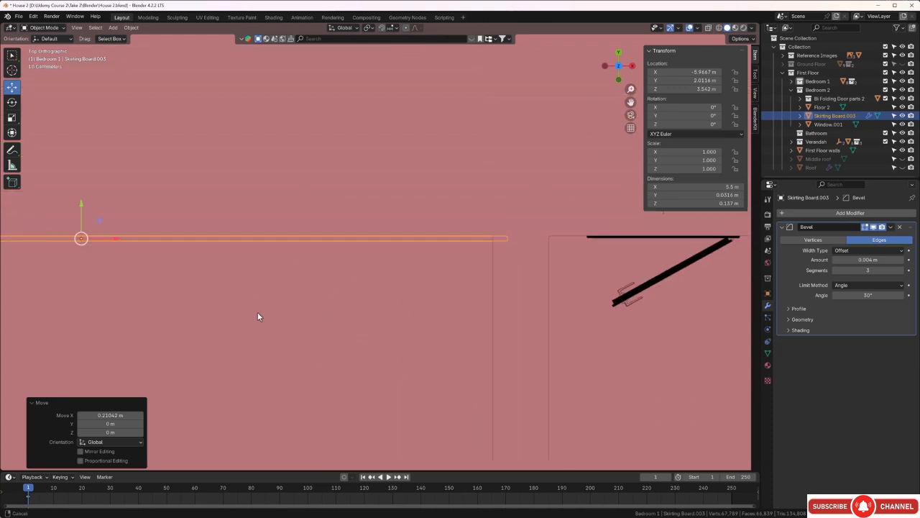
shift+middle_drag(257, 312, 370, 331)
scroll(160, 270, up, 4)
shift+middle_drag(160, 270, 434, 285)
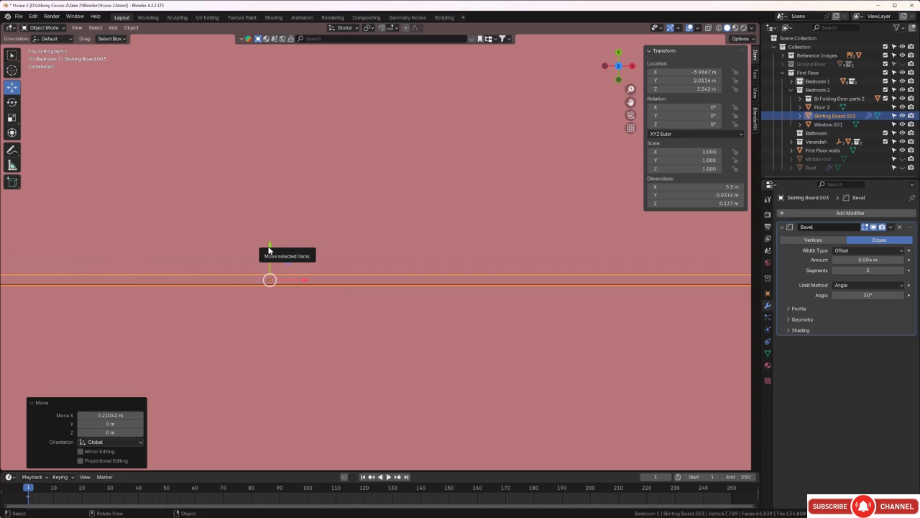
drag(268, 245, 269, 246)
mouse_move(270, 246)
middle_down()
mouse_move(467, 345)
mouse_move(263, 289)
mouse_move(295, 287)
middle_up()
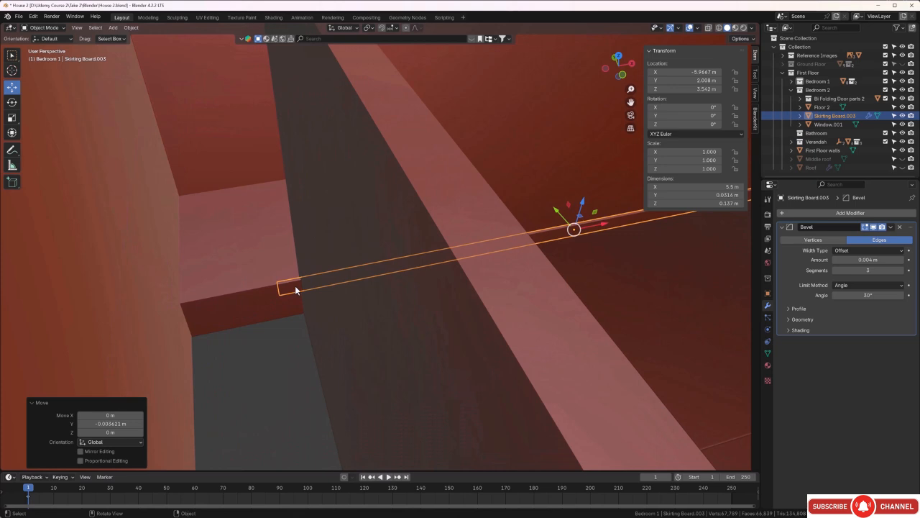
Step: Shorten Skirting Board.003 to about 5.18 m by moving its protruding end vertices along X to the wall corner, then return to Object Mode
key(Tab)
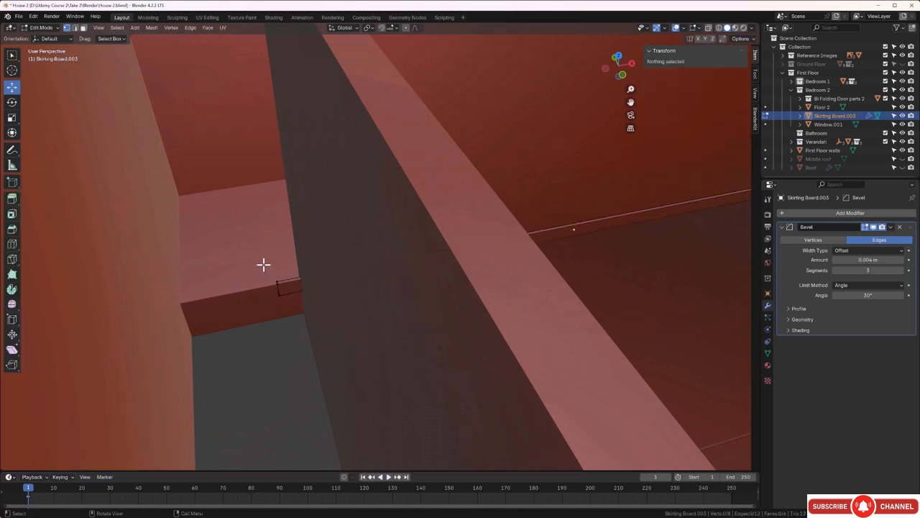
drag(263, 264, 294, 327)
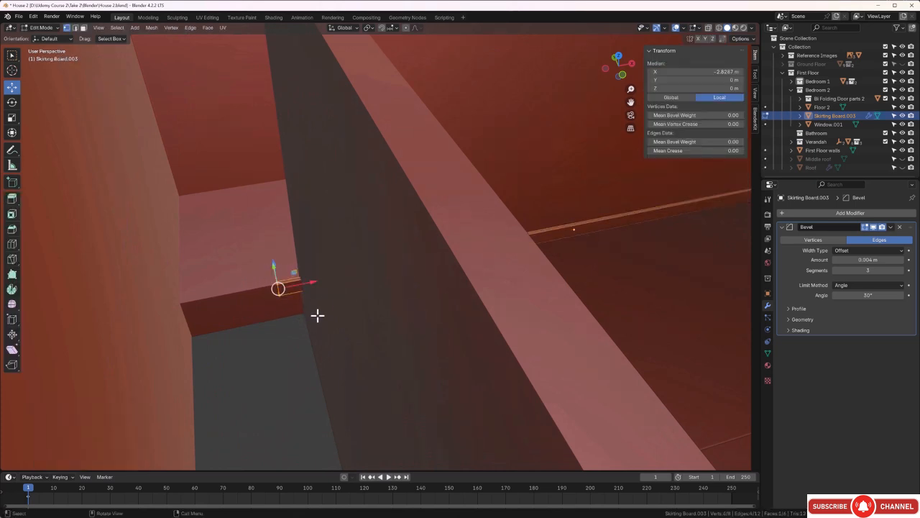
drag(310, 283, 348, 277)
middle_drag(348, 276, 400, 324)
drag(419, 329, 425, 330)
middle_drag(425, 331, 435, 331)
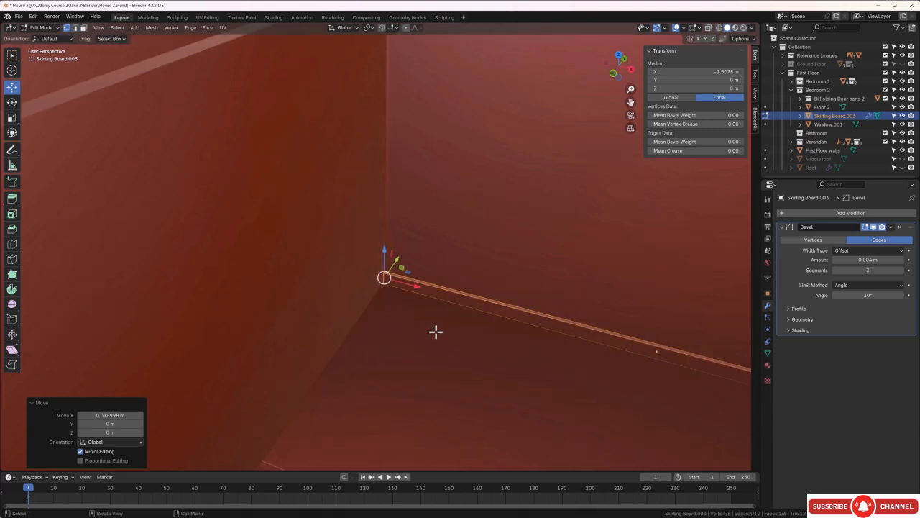
key(Tab)
scroll(441, 331, down, 8)
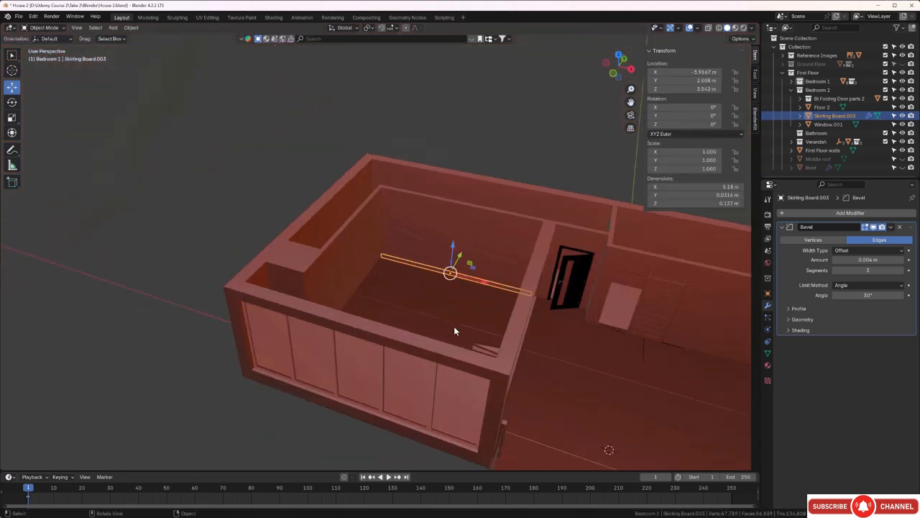
mouse_move(454, 330)
middle_down()
mouse_move(460, 343)
mouse_move(461, 325)
middle_up()
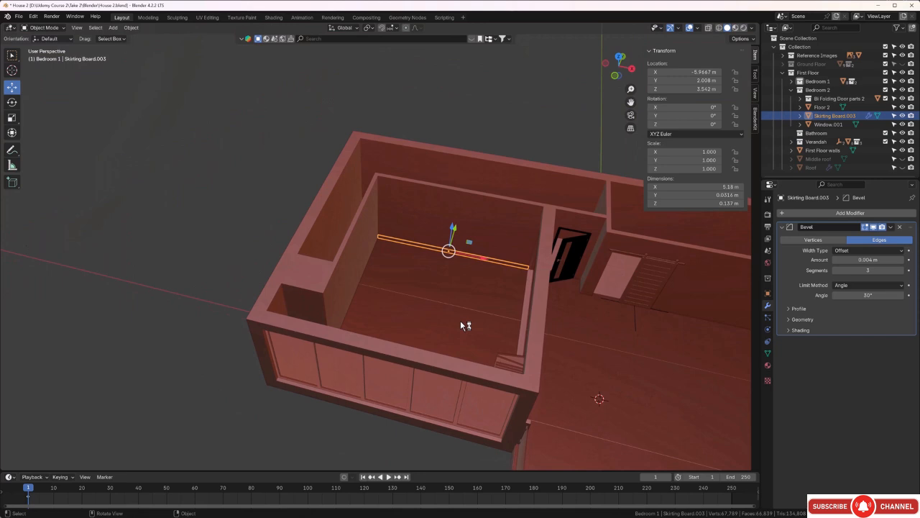
Step: Duplicate Skirting Board.003 about 2.09 m along negative Y and rotate the copy 90° about the Z axis
key(shift+d)
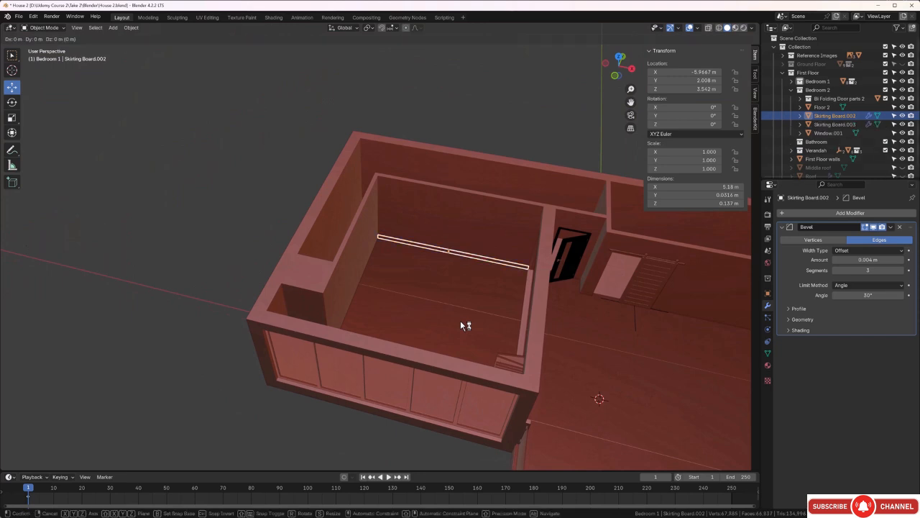
key(y)
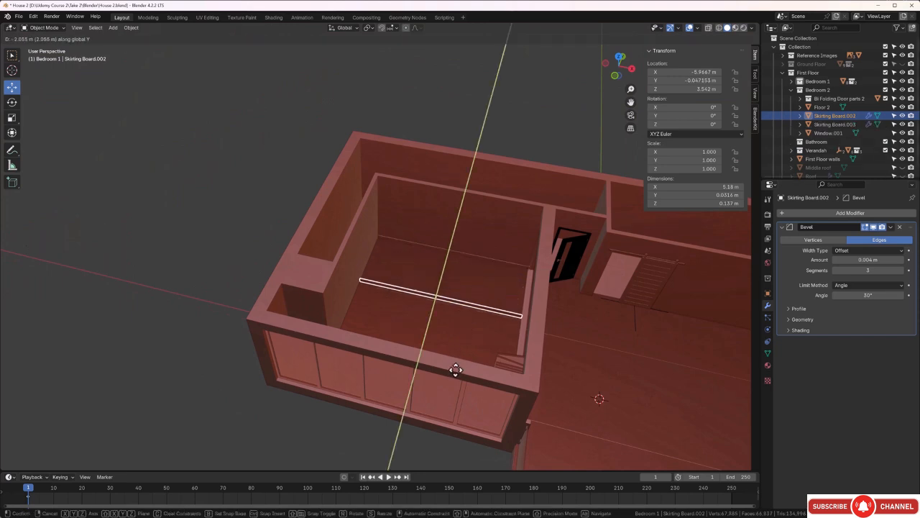
click(455, 343)
scroll(443, 337, up, 3)
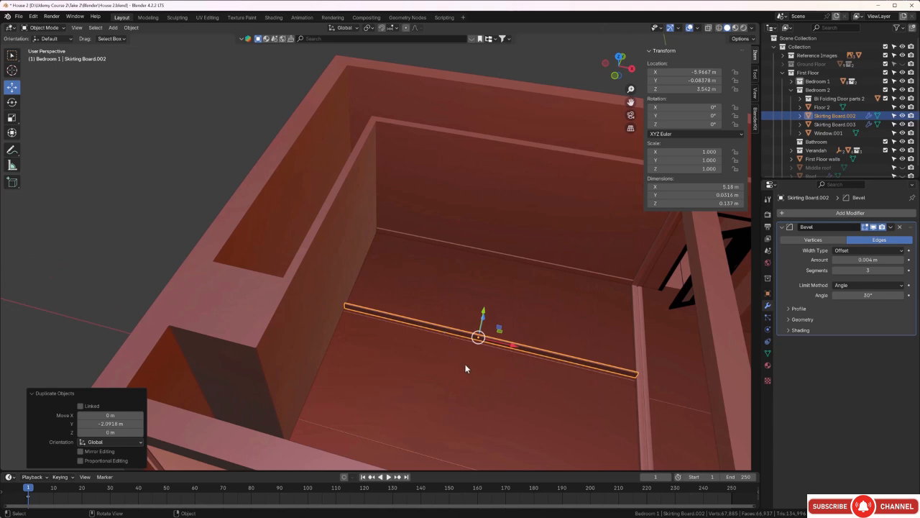
key(r)
text(z)
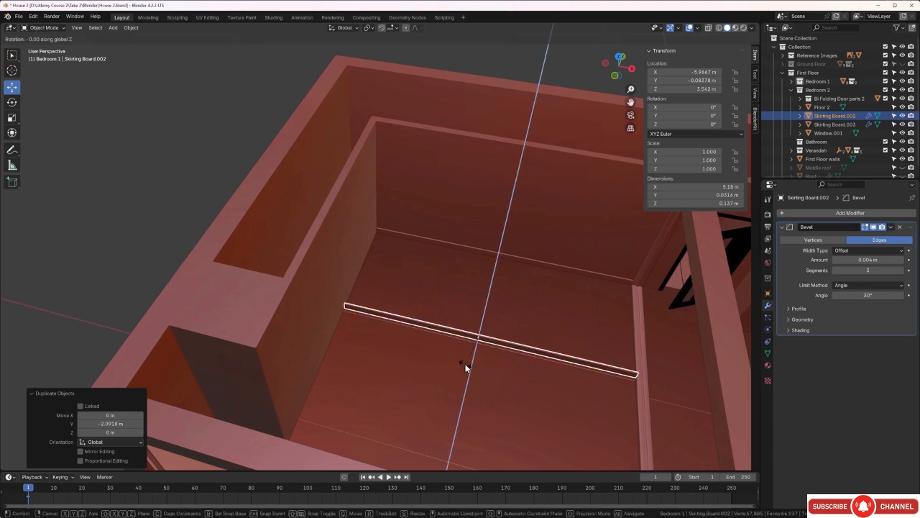
text(90)
key(Return)
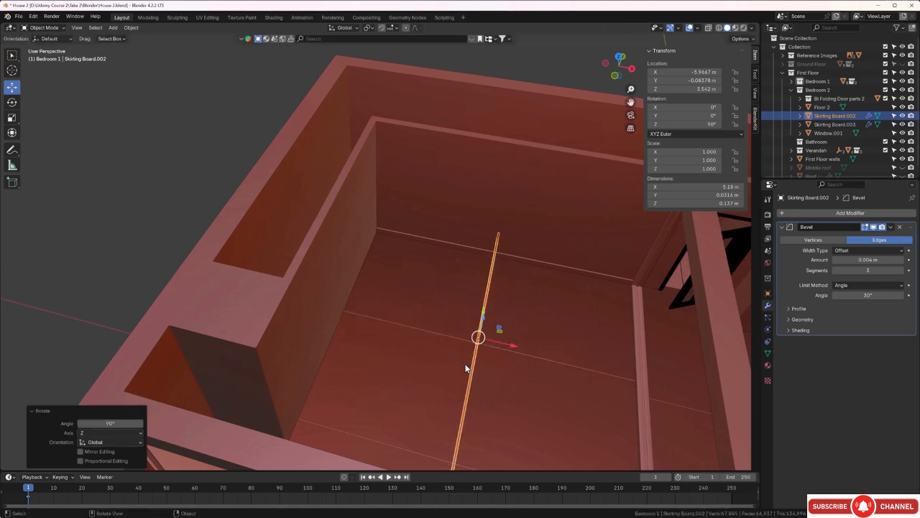
Step: From top view, move the rotated skirting board about 2.48 m along negative X to Bedroom 2's side wall, and nudge it another 0.014 m
key(KP_7)
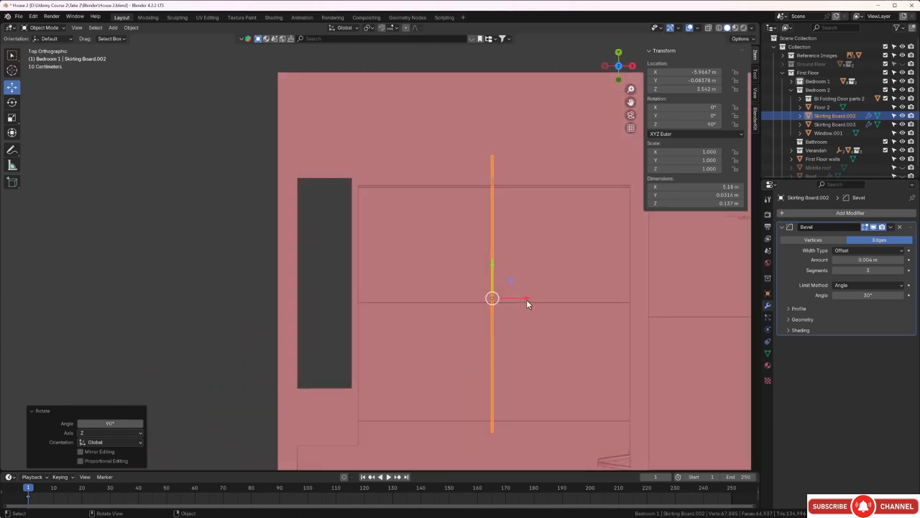
key(g)
key(x)
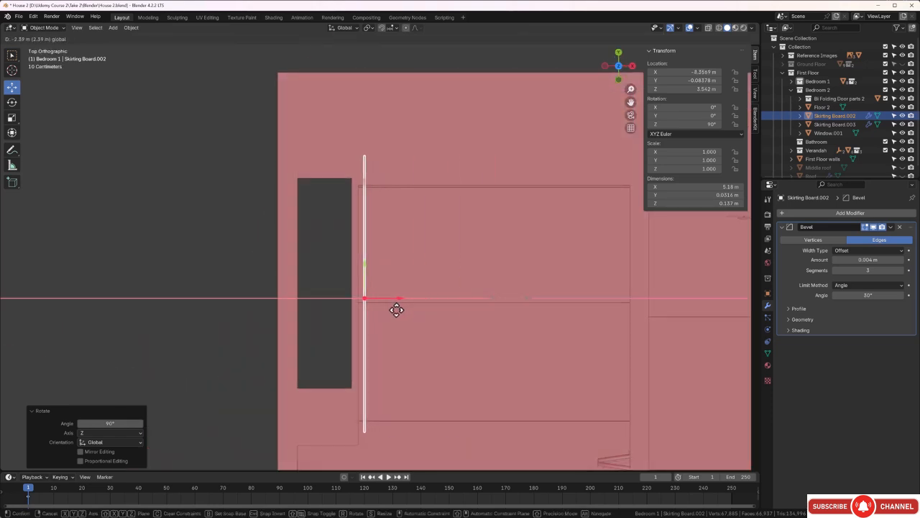
click(390, 309)
scroll(346, 310, up, 4)
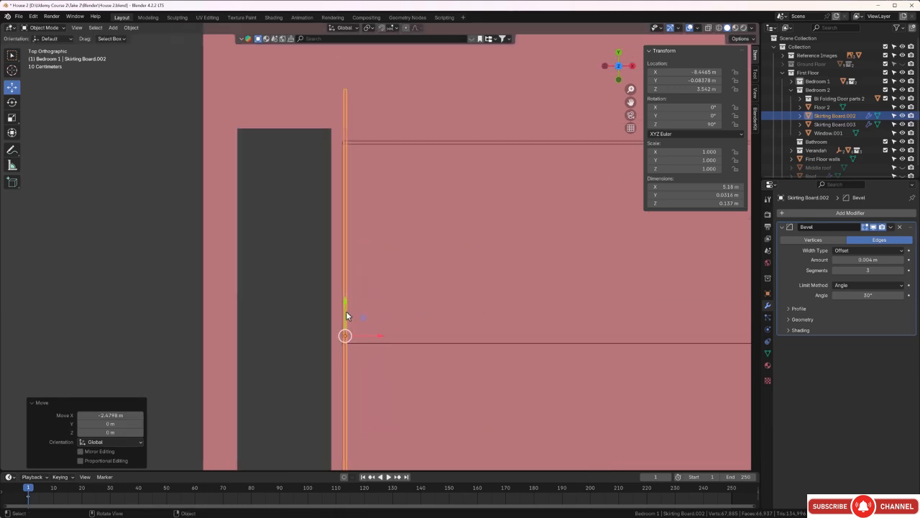
shift+middle_drag(346, 310, 433, 181)
scroll(437, 237, up, 6)
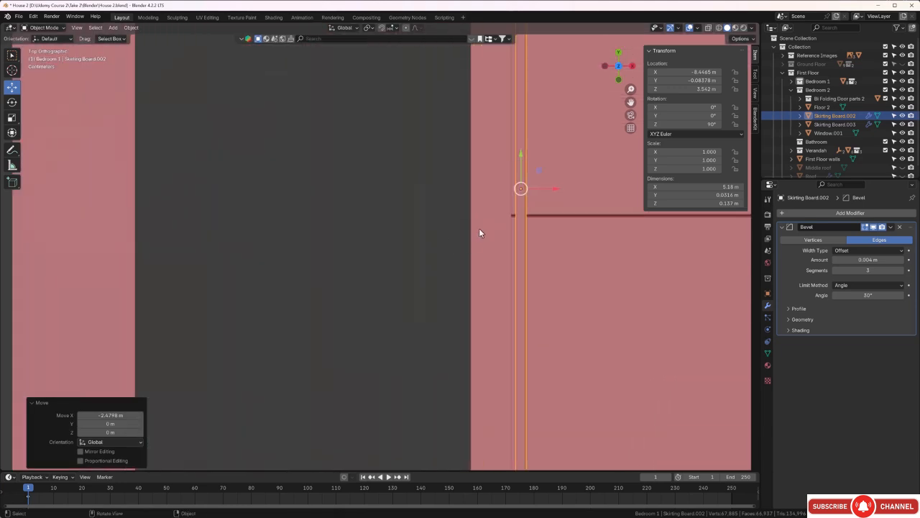
shift+middle_drag(479, 228, 346, 337)
drag(480, 264, 469, 258)
Step: Move Skirting Board.002 about 0.6 m along negative Y so its end meets the back wall's skirting board
scroll(469, 258, down, 6)
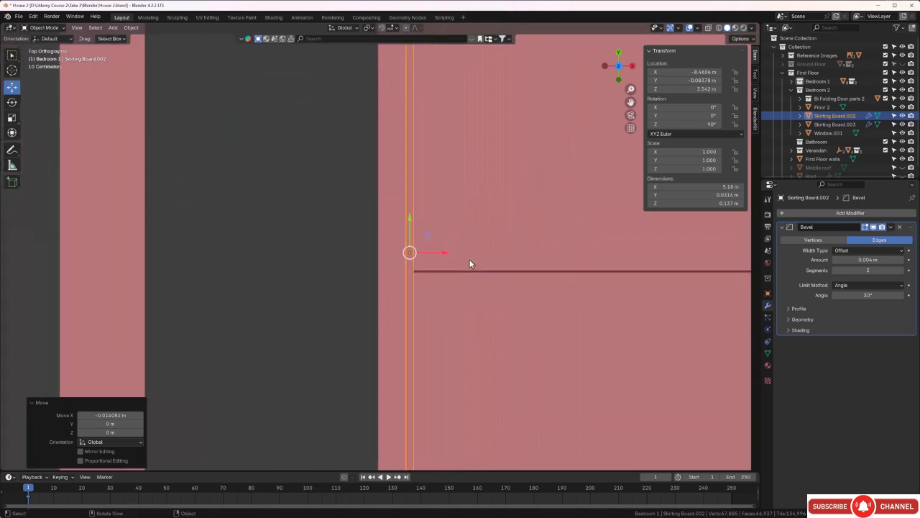
shift+middle_drag(464, 69, 435, 283)
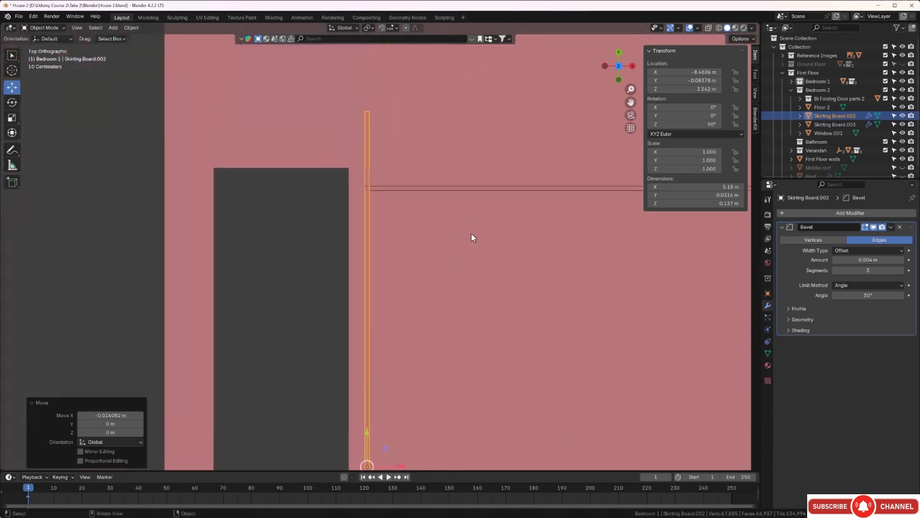
key(g)
key(y)
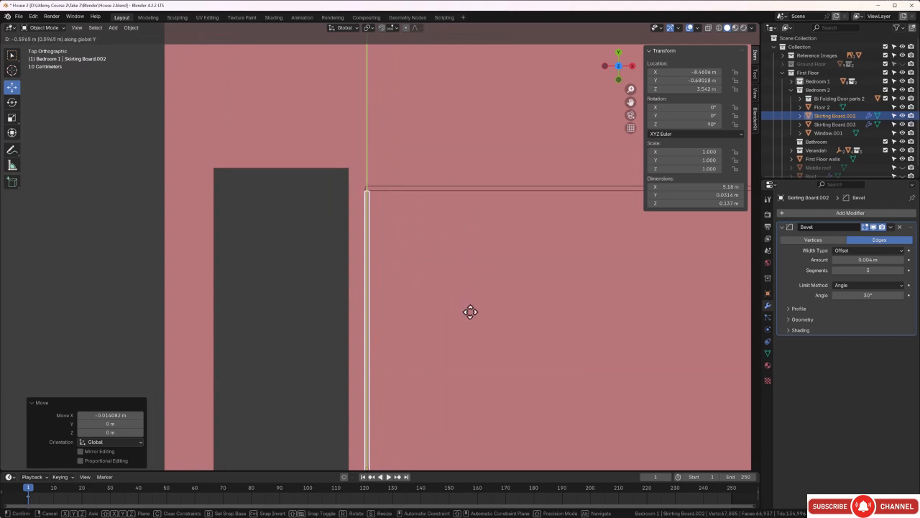
click(469, 311)
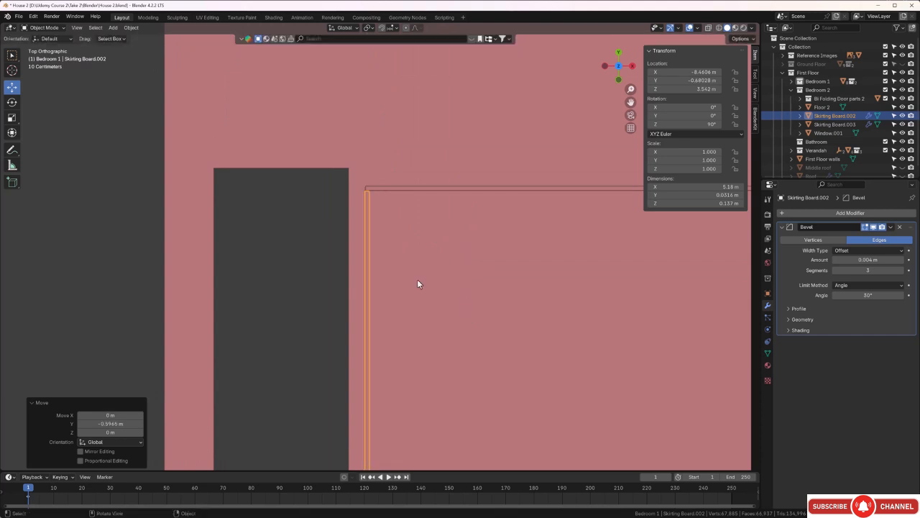
Step: In Edit Mode, move the end vertices of Skirting Board.002 near the folding doors about 0.31 m along Y toward the wall corner
scroll(414, 275, down, 3)
shift+middle_drag(412, 295, 457, 134)
middle_drag(472, 255, 388, 260)
scroll(341, 304, up, 3)
shift+middle_drag(318, 324, 403, 284)
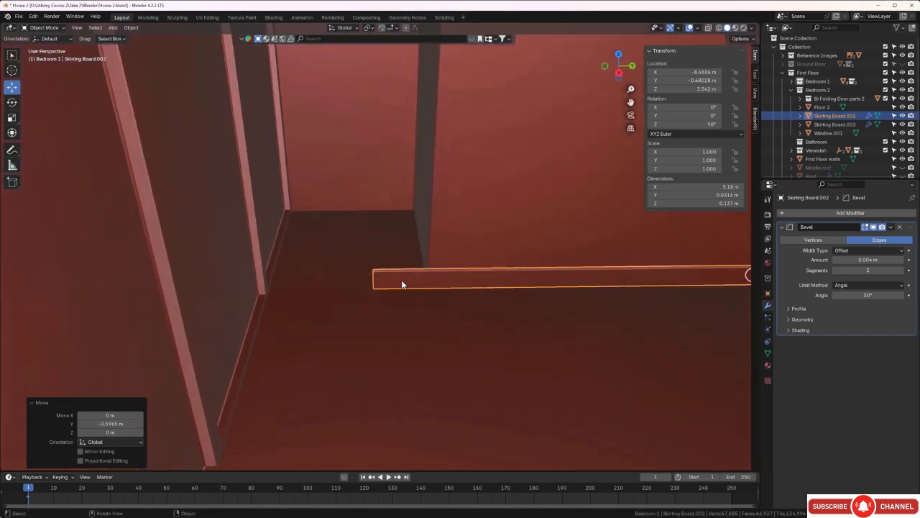
click(401, 280)
key(Tab)
scroll(386, 292, up, 4)
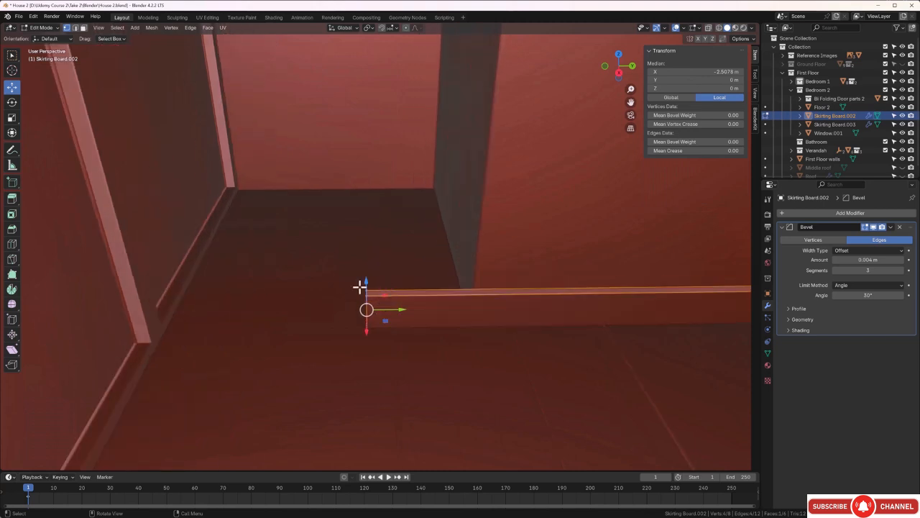
shift+drag(350, 247, 386, 355)
drag(399, 311, 495, 308)
Step: Fine-tune the same end of Skirting Board.002 at the wall corner by moving it about 0.02 m along Y
middle_drag(495, 322, 470, 294)
scroll(481, 311, up, 2)
key(g)
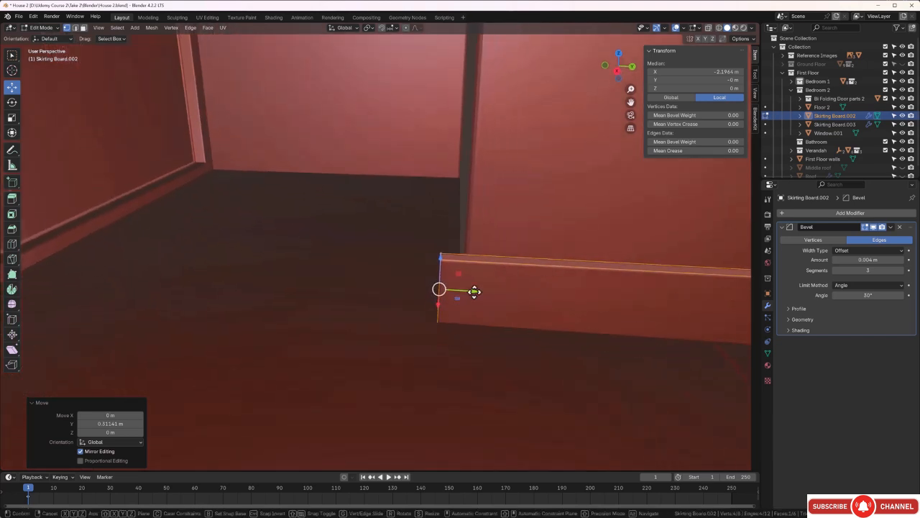
key(y)
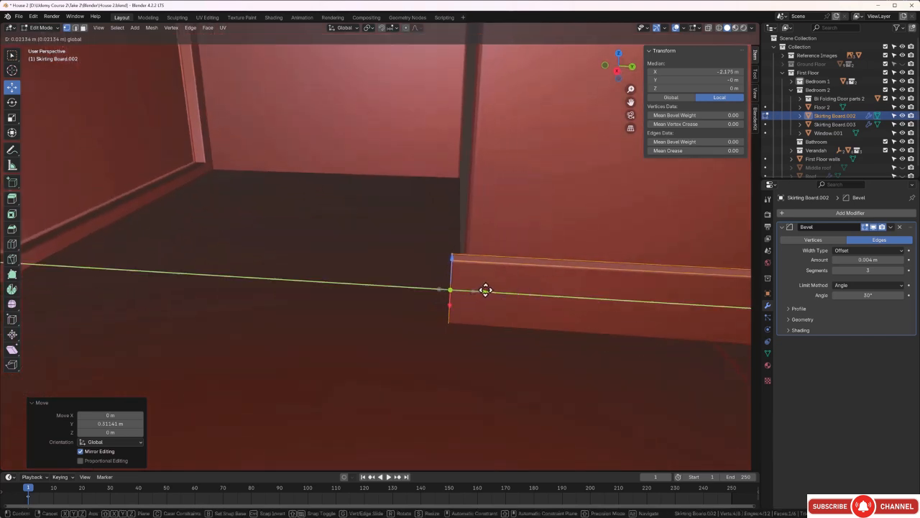
click(482, 291)
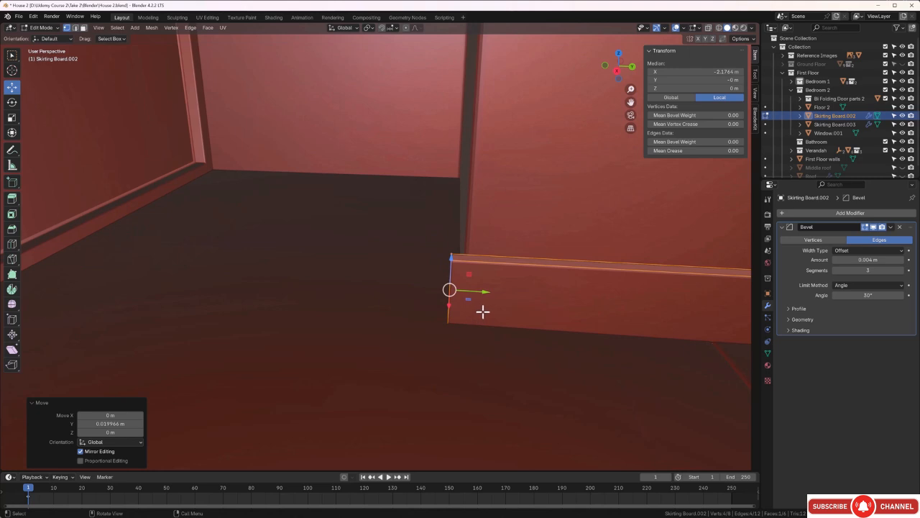
Step: Add one loop cut across Skirting Board.002 and move it about 2.4 m along negative Y, close to the corner end
middle_drag(483, 312, 485, 315)
key(2)
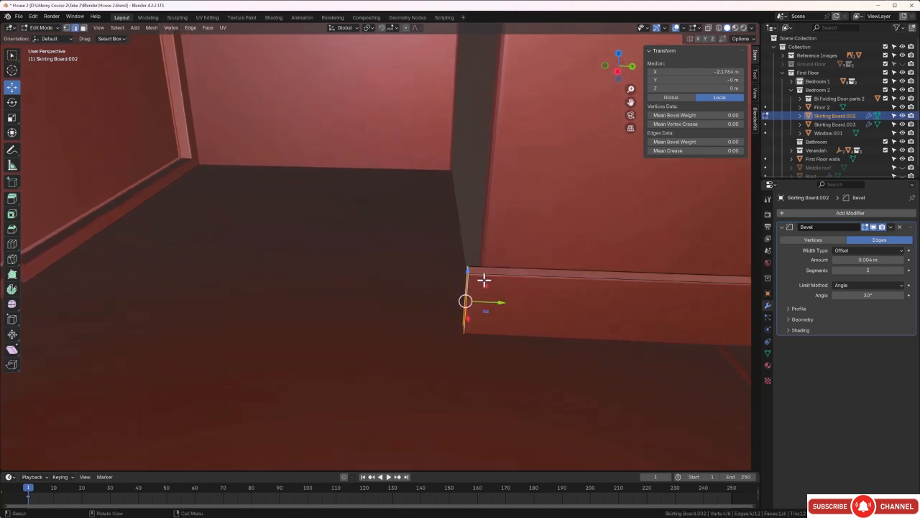
click(490, 272)
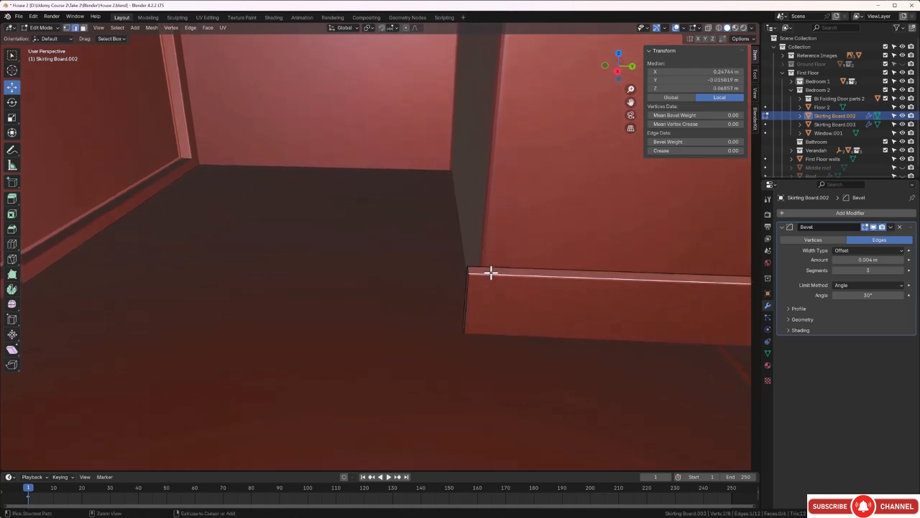
key(ctrl+r)
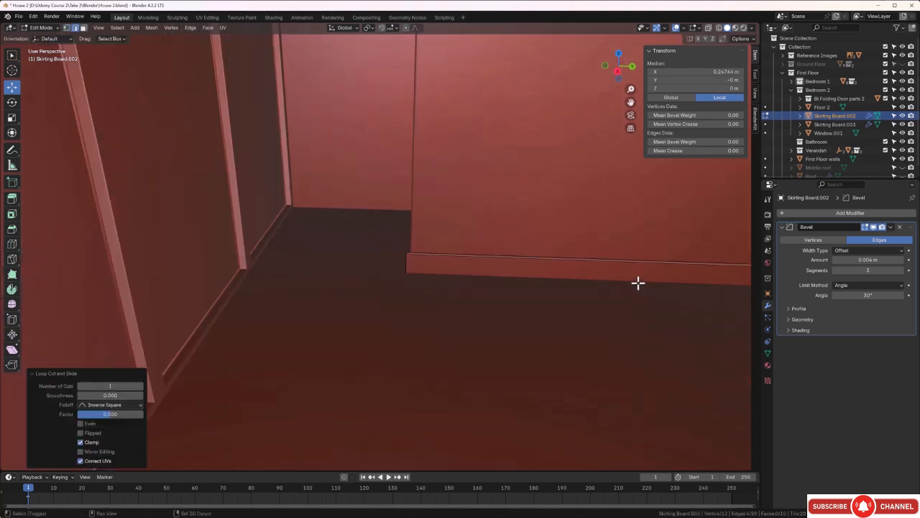
shift+middle_drag(639, 283, 518, 301)
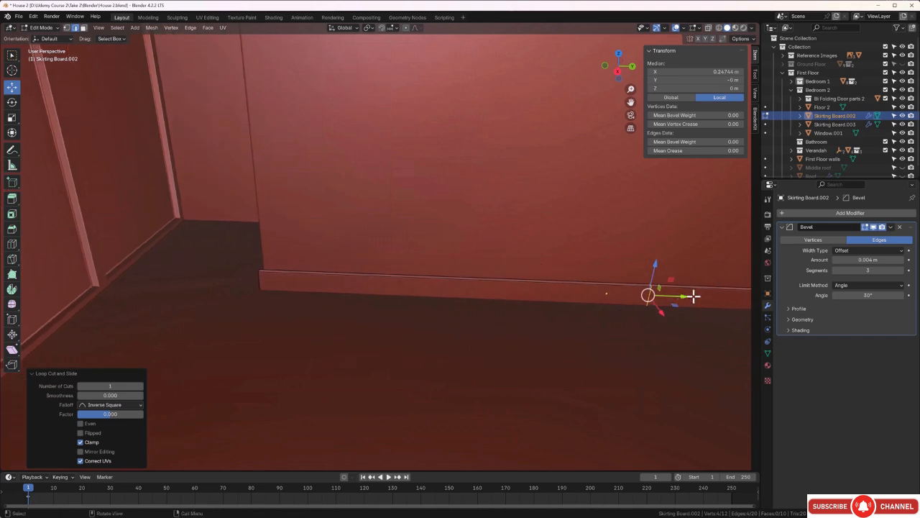
mouse_move(686, 298)
mouse_down()
mouse_move(303, 293)
mouse_move(300, 302)
mouse_up()
middle_drag(300, 302, 459, 283)
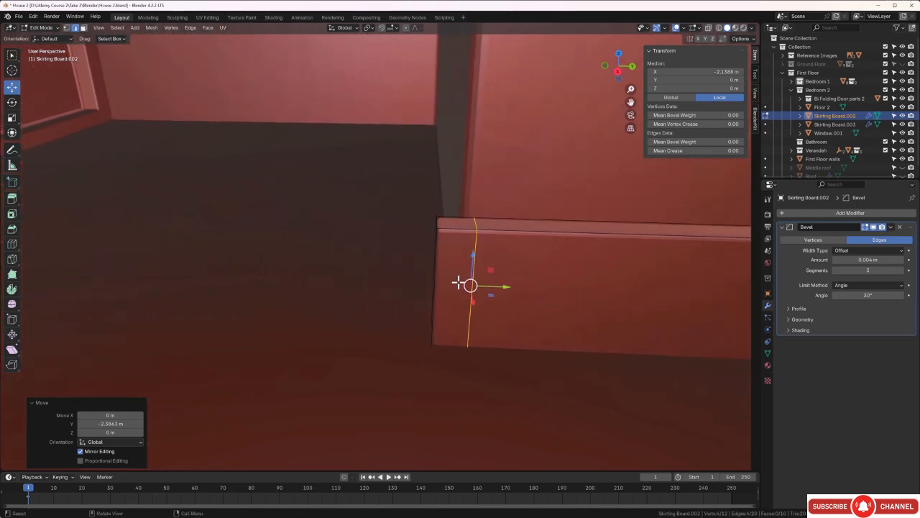
drag(503, 288, 487, 287)
Step: Extrude the small wall-side face at the corner end about 1.13 m along negative X to the recess wall, and return to Object Mode
middle_drag(487, 287, 491, 317)
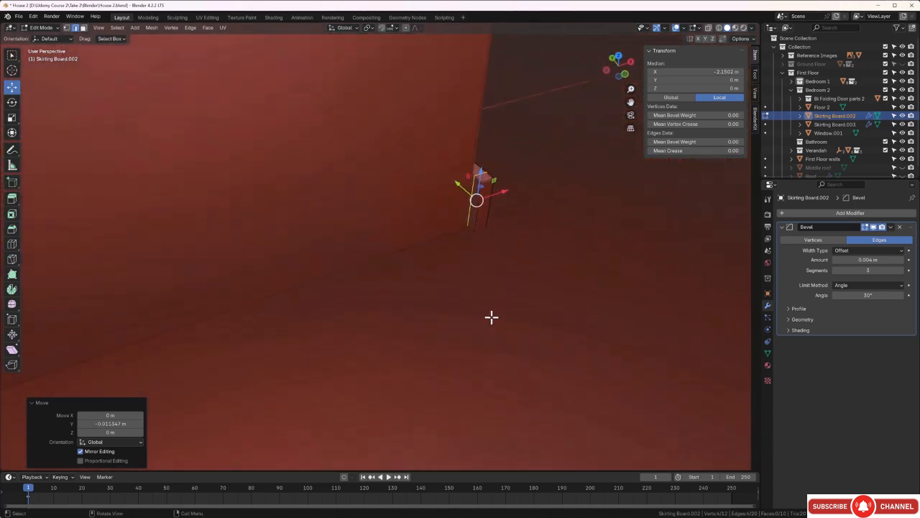
click(488, 310)
scroll(475, 216, up, 2)
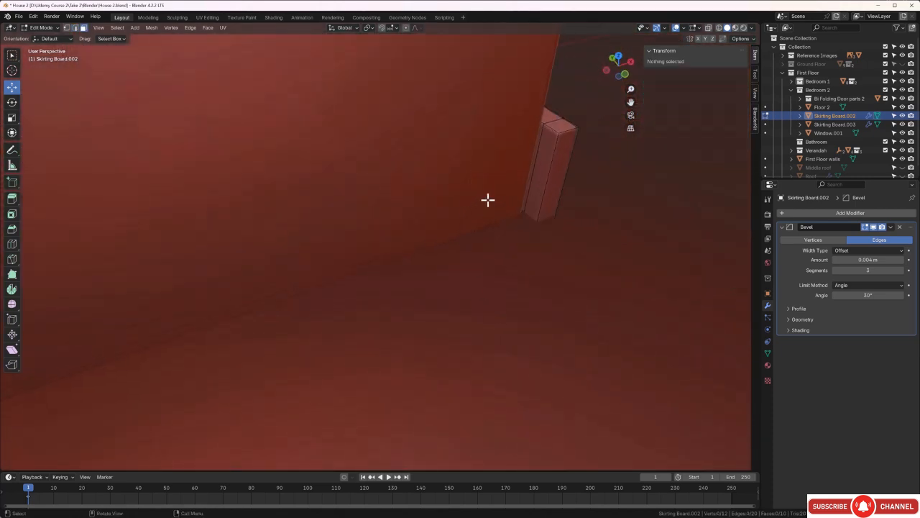
click(538, 172)
scroll(538, 180, down, 3)
middle_drag(538, 187, 531, 235)
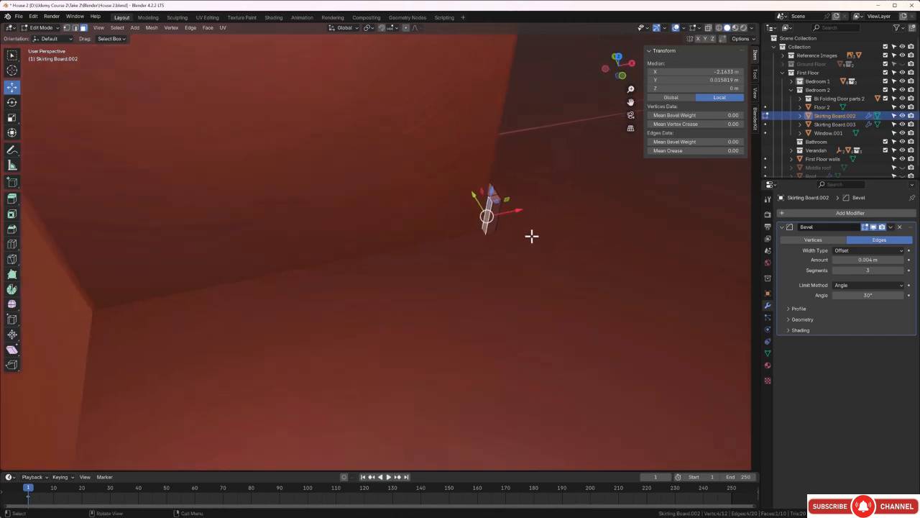
key(e)
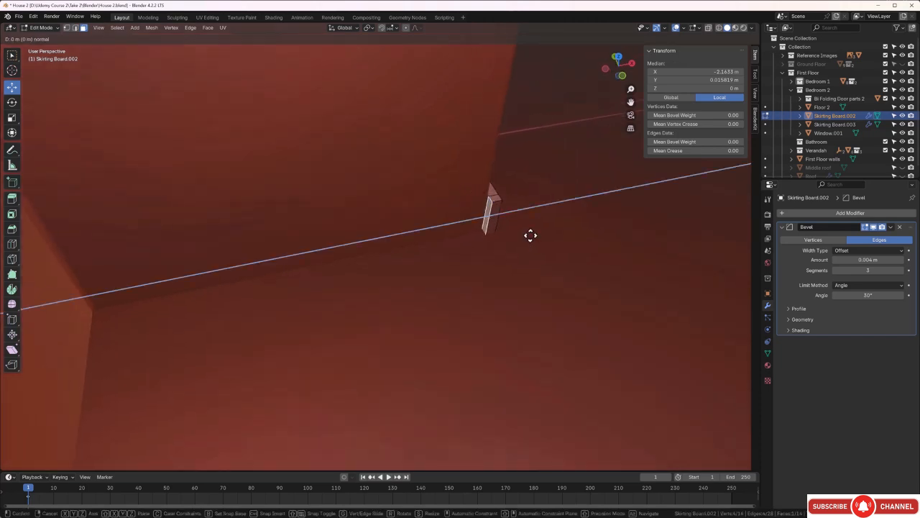
key(x)
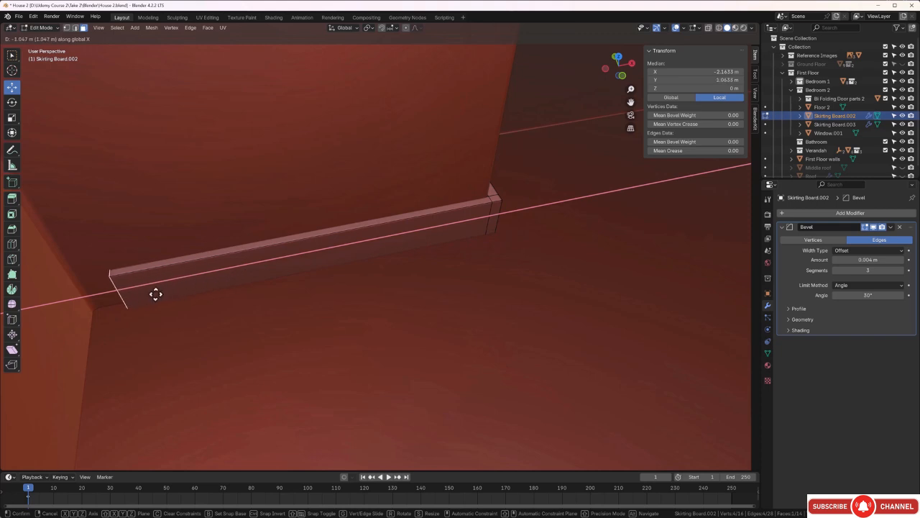
click(131, 326)
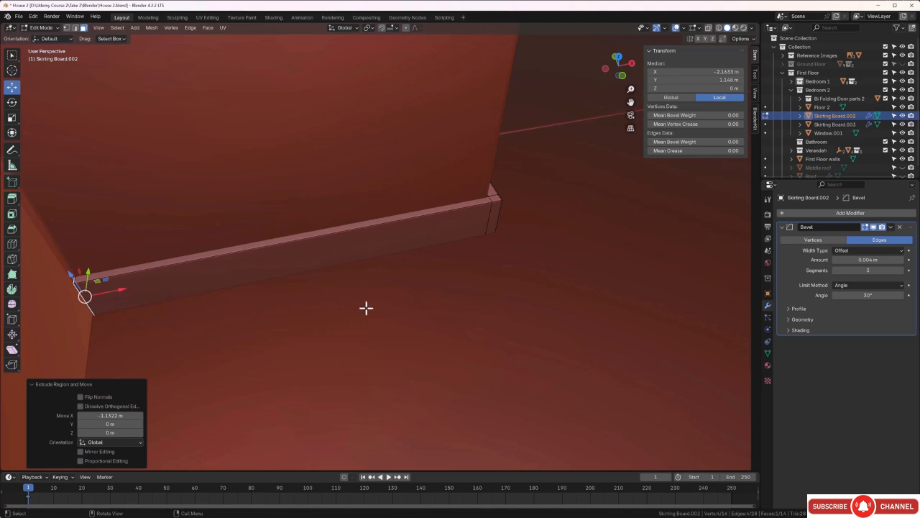
middle_drag(366, 307, 324, 284)
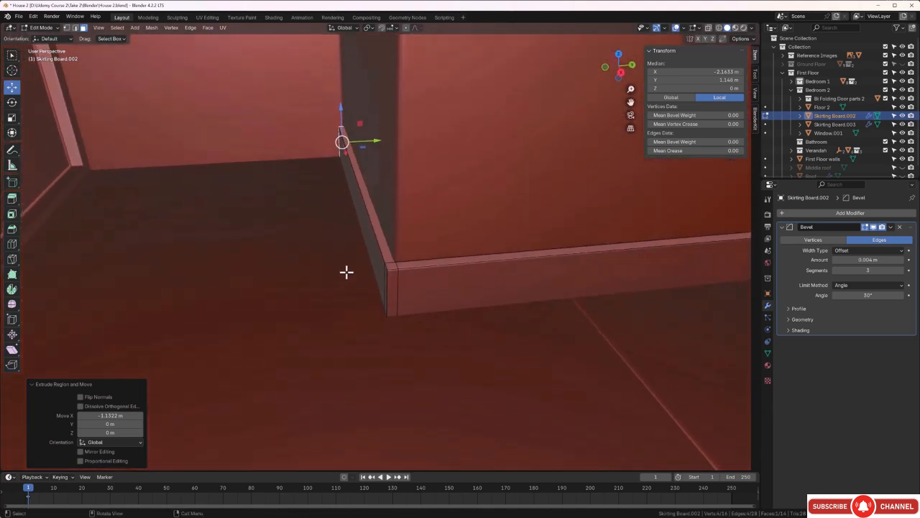
scroll(319, 239, up, 3)
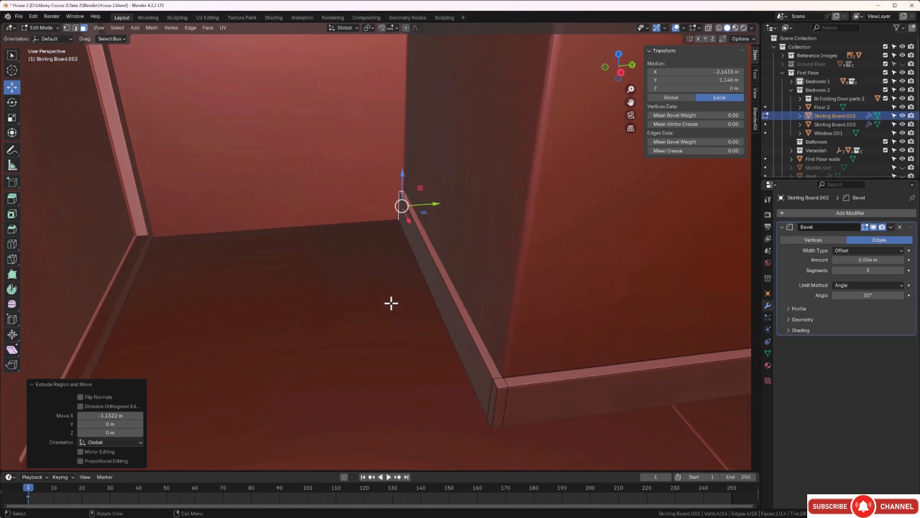
scroll(390, 302, down, 3)
key(Tab)
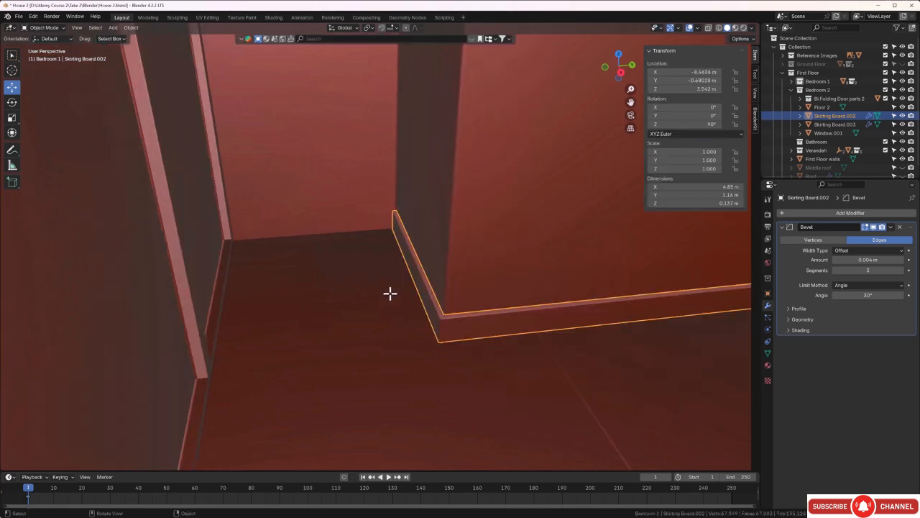
Step: Duplicate Skirting Board.003 and move the copy about 3.59 m along negative Y into the middle of the room
scroll(390, 295, down, 2)
middle_drag(418, 311, 314, 312)
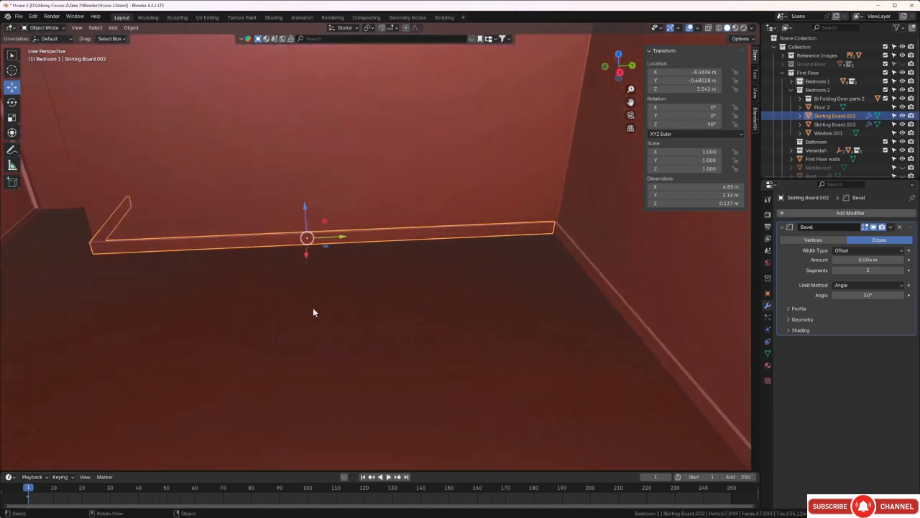
click(578, 256)
middle_drag(569, 263, 558, 292)
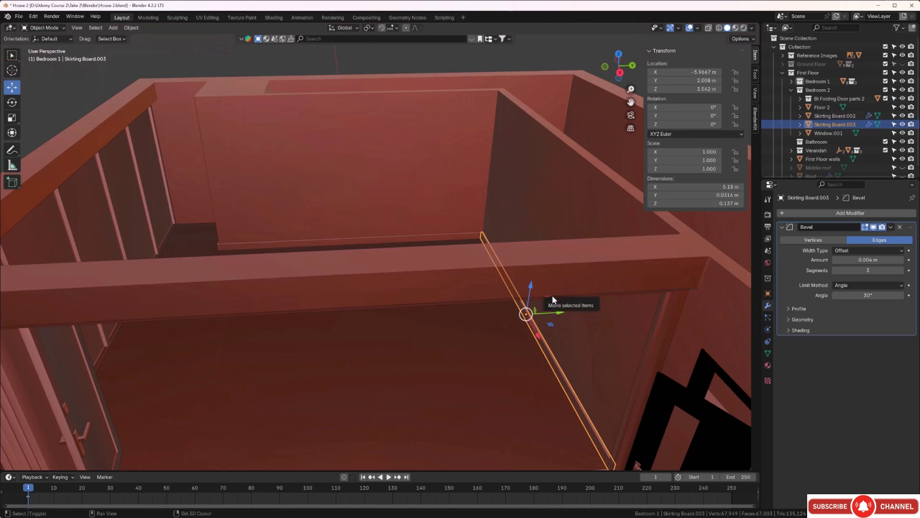
key(shift+d)
key(y)
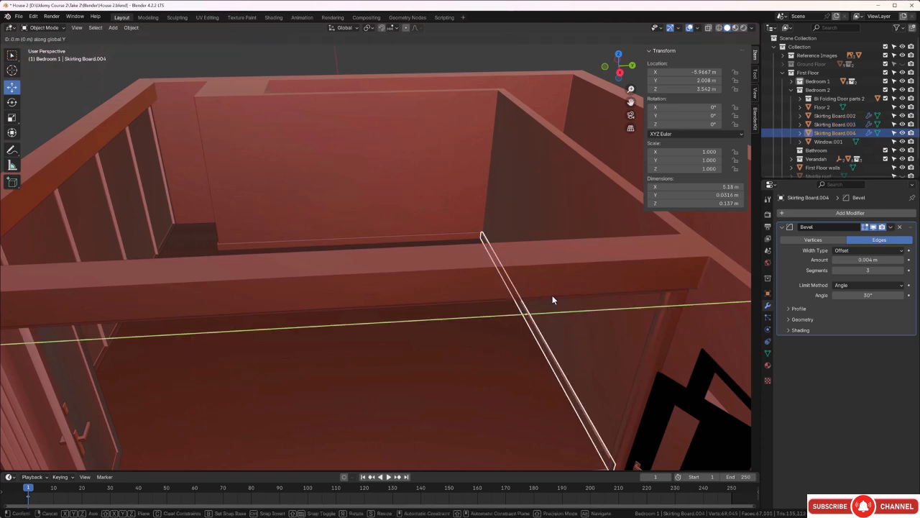
click(294, 282)
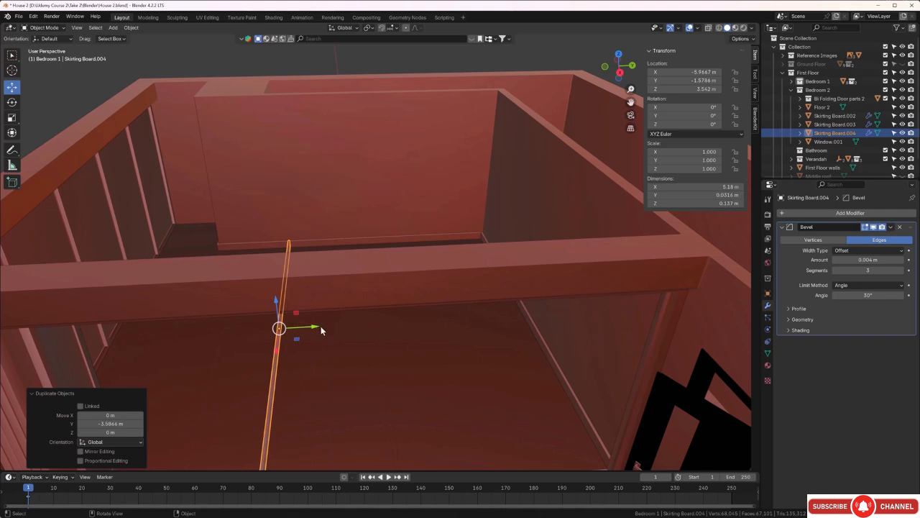
Step: Rotate the duplicated board 90° about Z and scale it to about 0.196 along Y
text(rz)
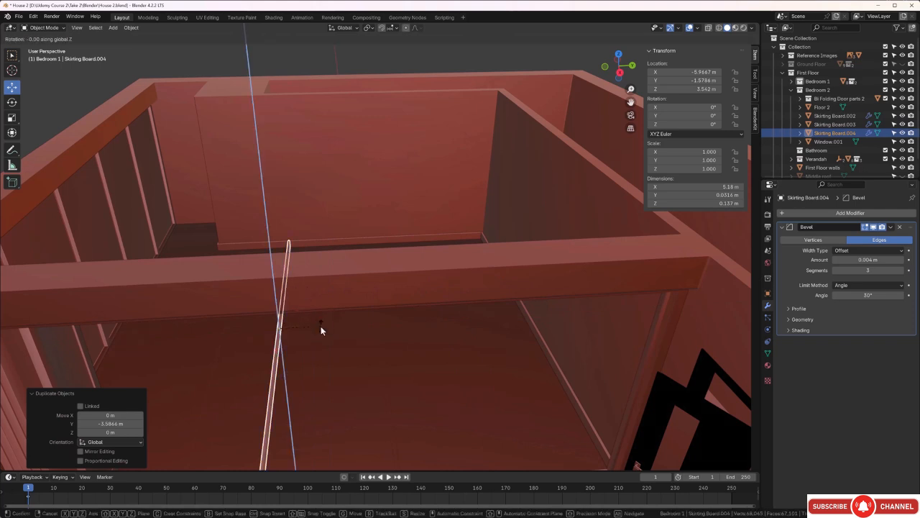
text(90)
key(Return)
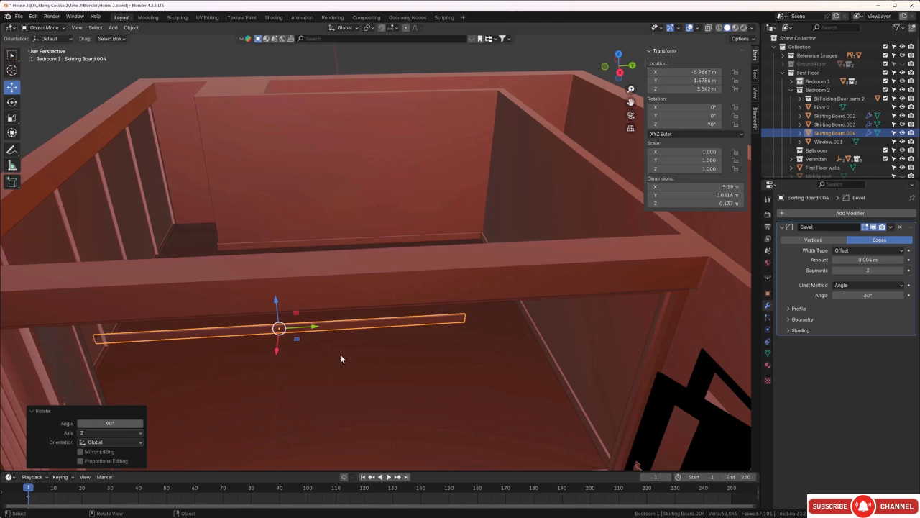
key(s)
key(y)
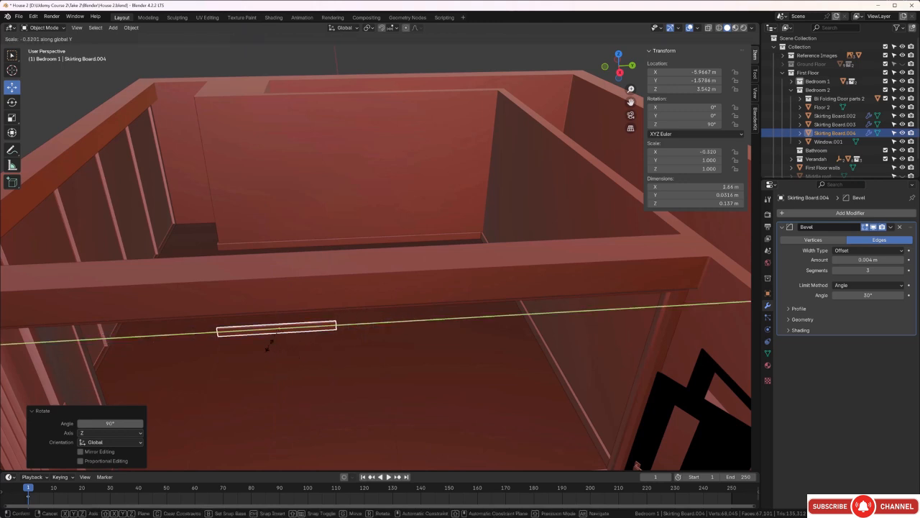
click(277, 343)
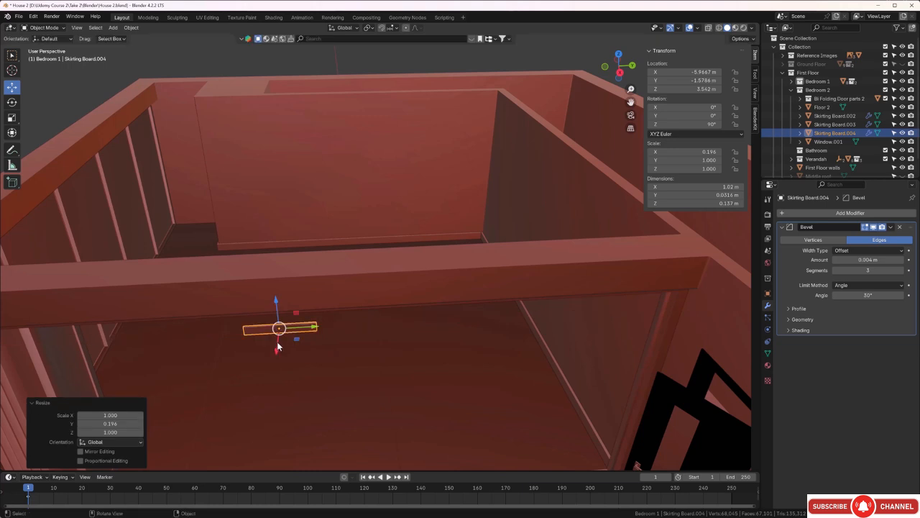
Step: In top view, move the short board about 1.65 m along negative Y and 3.6 m along negative X to the recess end wall
key(KP_7)
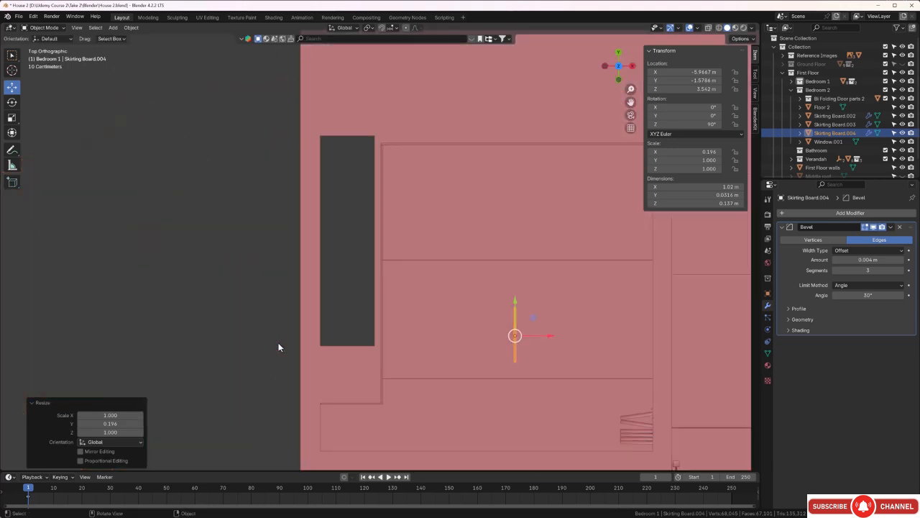
shift+middle_drag(283, 347, 317, 223)
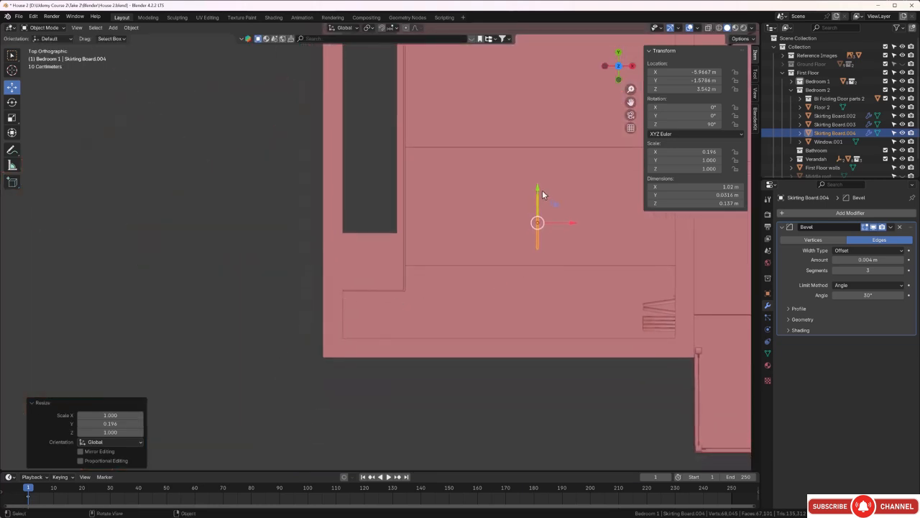
drag(542, 190, 534, 278)
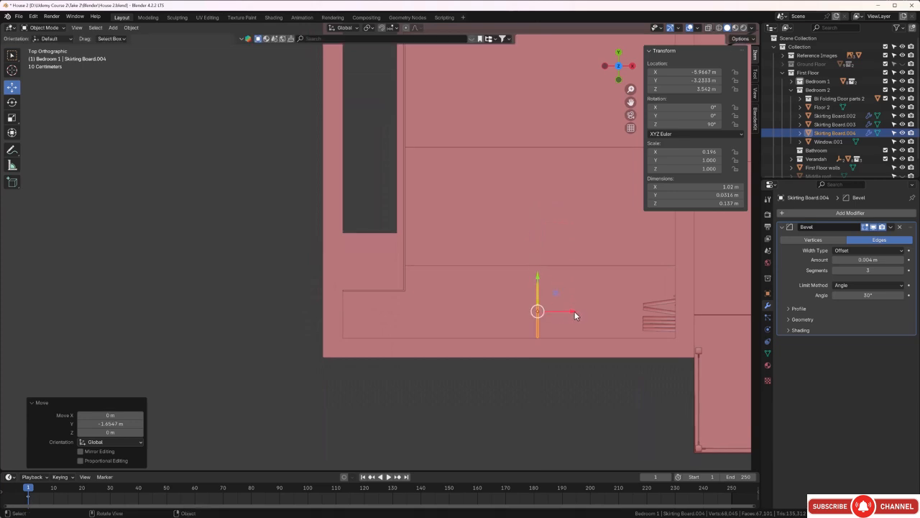
drag(574, 311, 376, 318)
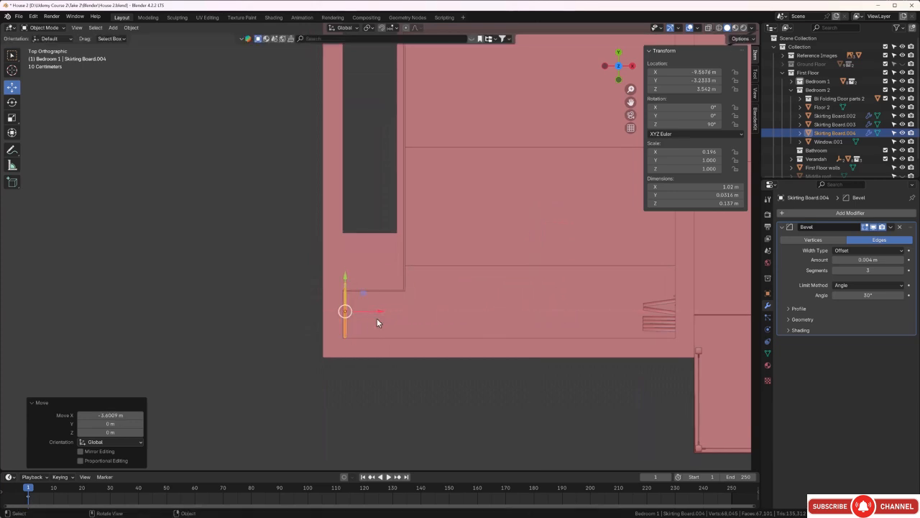
Step: Fine-tune the short board against the recess end wall by moving it about 0.029 m along negative X, with a 0.0015 m correction back
scroll(359, 324, up, 6)
shift+middle_drag(345, 347, 466, 226)
scroll(451, 276, up, 3)
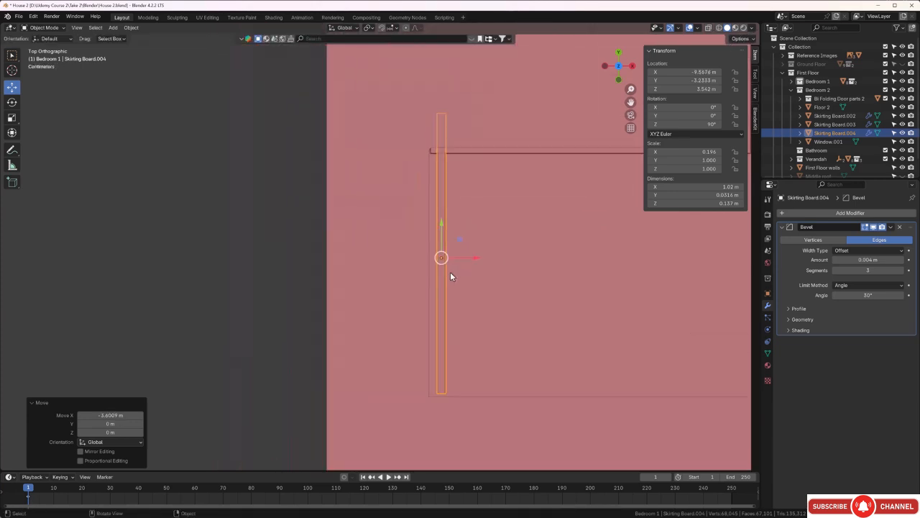
scroll(449, 276, up, 3)
shift+middle_drag(474, 271, 458, 284)
drag(469, 284, 455, 286)
shift+middle_drag(469, 204, 464, 225)
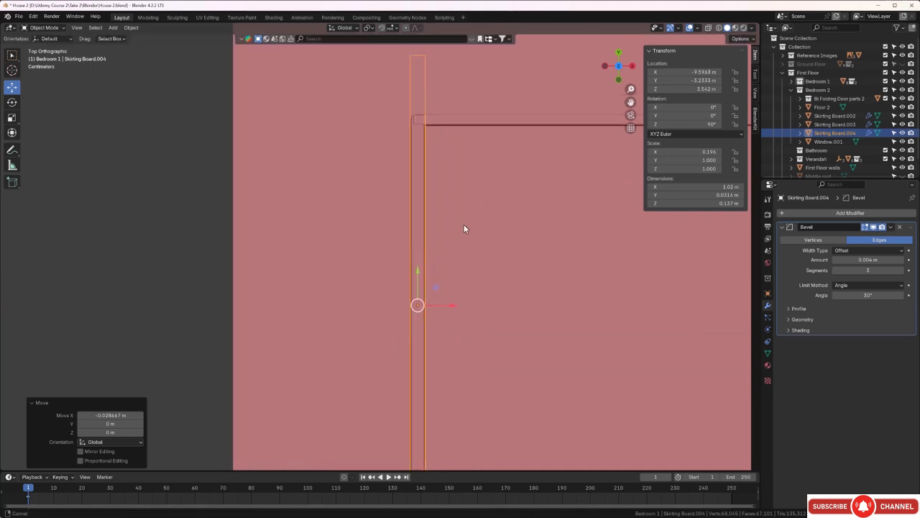
drag(453, 305, 453, 306)
shift+middle_drag(479, 208, 457, 255)
Step: In wireframe and Edit Mode, move Skirting Board.004's end vertices nearest Skirting Board.002 about 0.15 m along negative Y to meet that board
key(z)
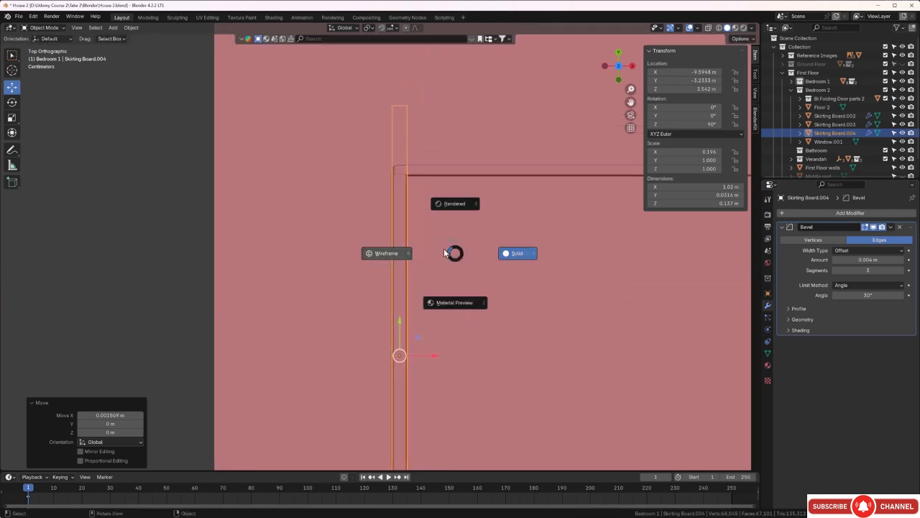
click(388, 253)
click(413, 211)
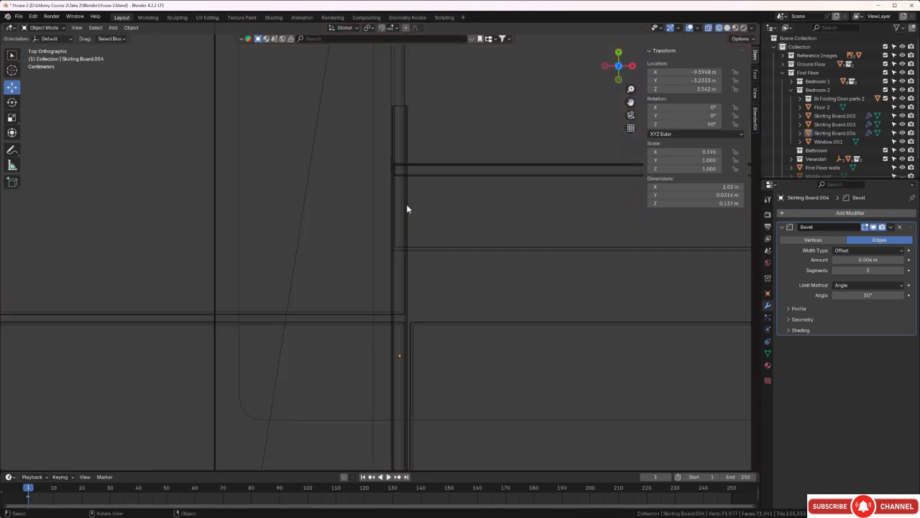
click(407, 209)
key(Tab)
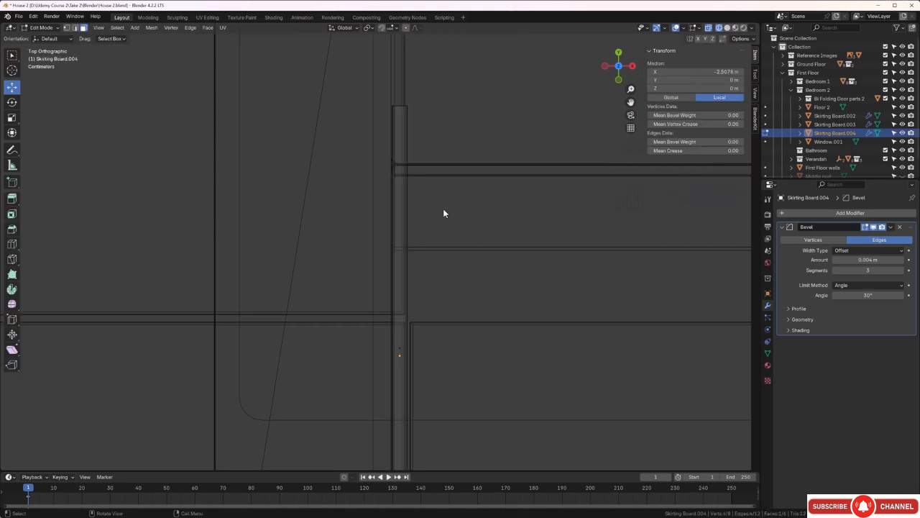
key(1)
key(a)
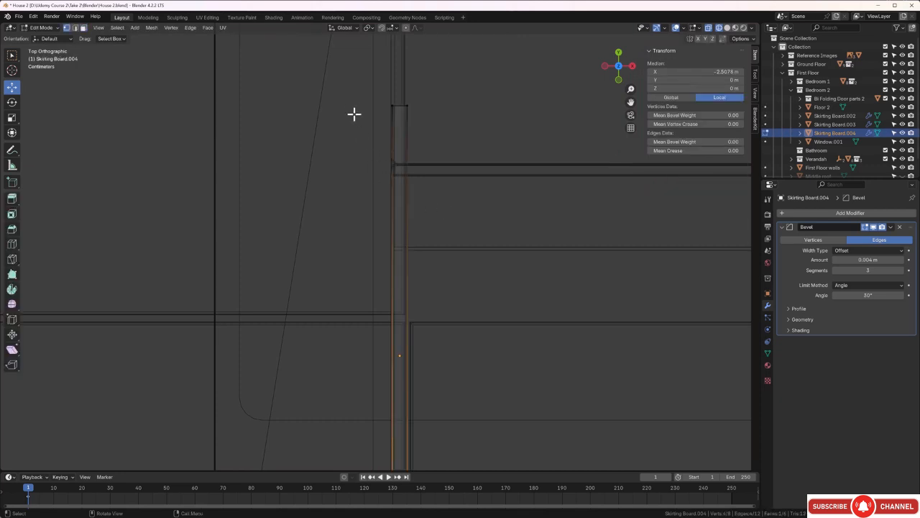
drag(357, 86, 442, 120)
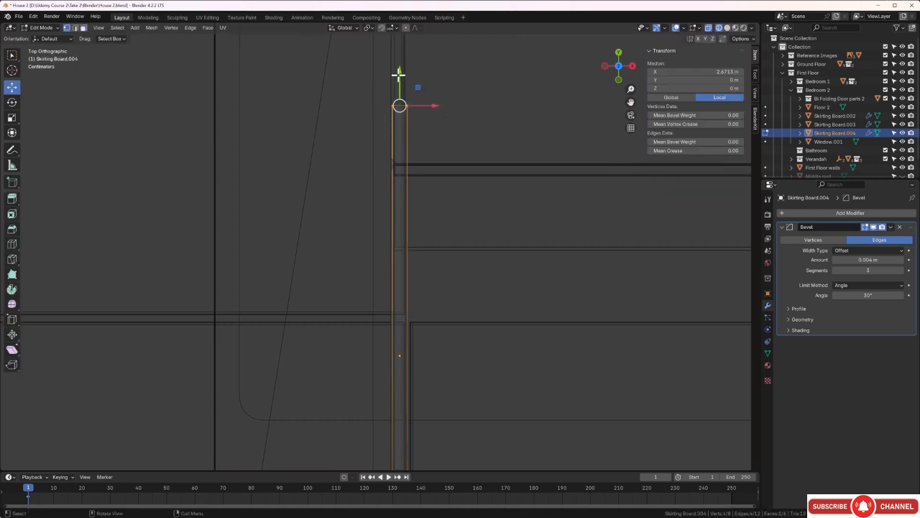
drag(398, 74, 400, 145)
Step: Move the opposite end vertices of Skirting Board.004 along negative Y to the edge of the folding-door frame
shift+scroll(443, 129, down, 8)
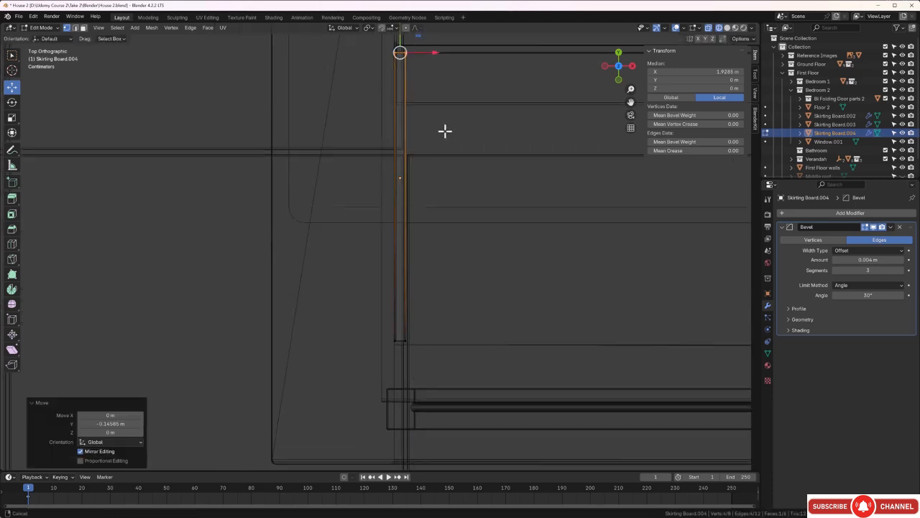
scroll(431, 241, up, 3)
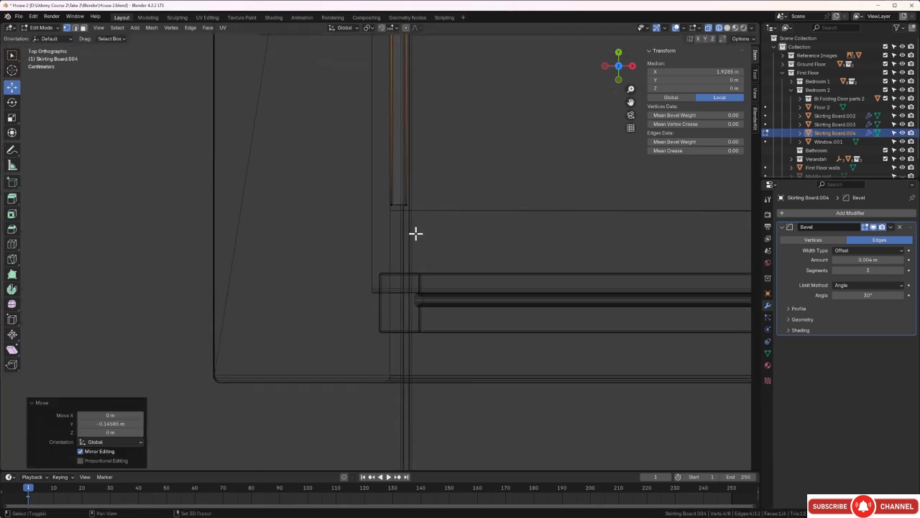
drag(355, 186, 414, 213)
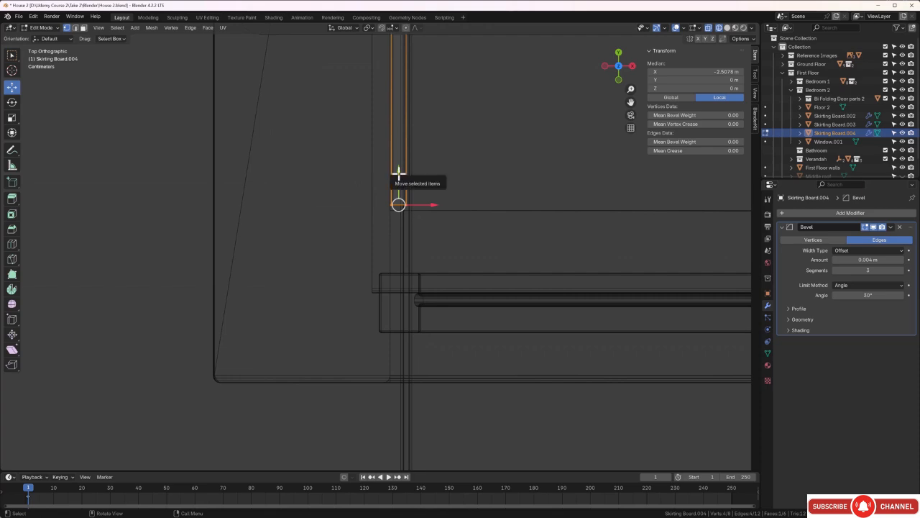
drag(401, 181, 396, 244)
click(467, 251)
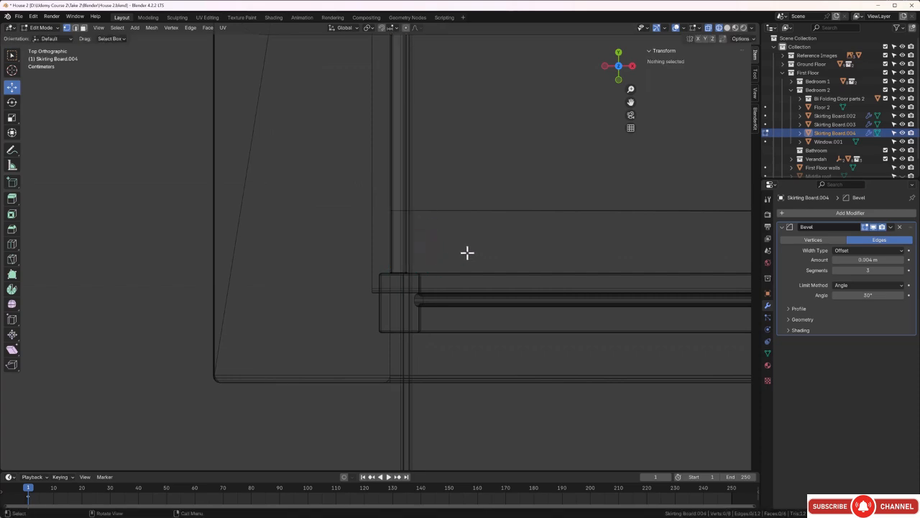
Step: Switch the viewport back to solid shading and return Skirting Board.004 to Object Mode
scroll(488, 251, down, 2)
middle_drag(511, 251, 438, 216)
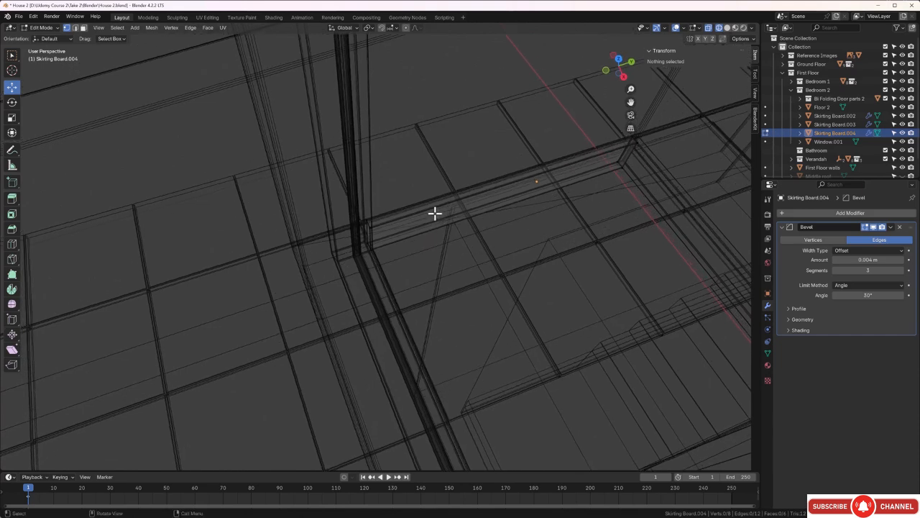
key(z)
click(489, 211)
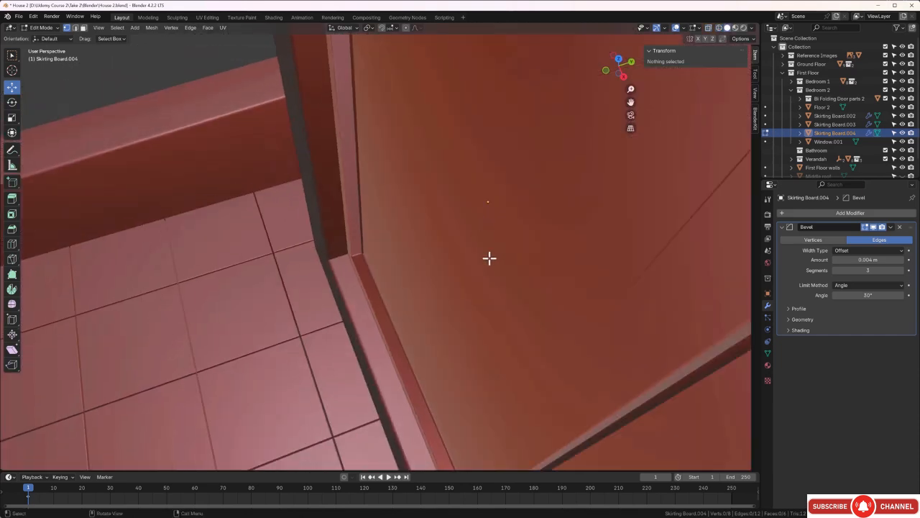
middle_drag(489, 257, 544, 227)
key(Tab)
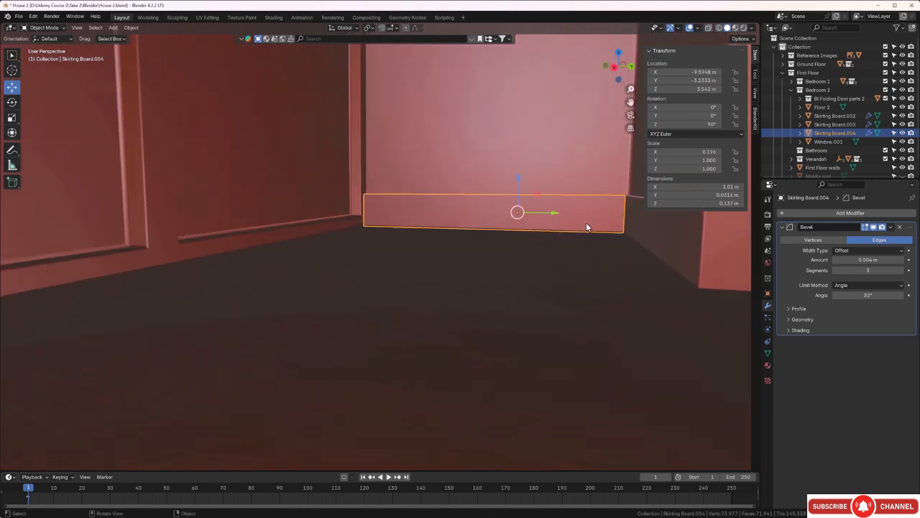
Step: Join Skirting Board.004 and Skirting Board.002 into Skirting Board.003 as one object
scroll(586, 224, down, 4)
click(540, 290)
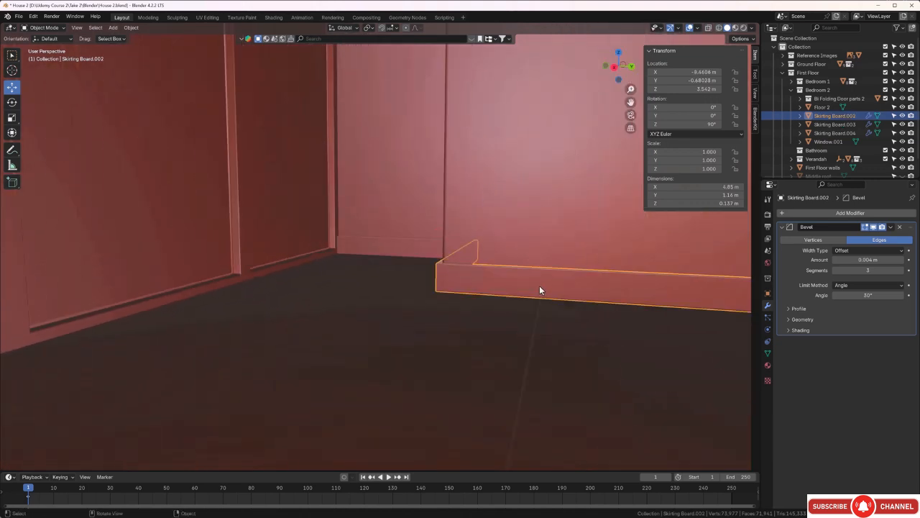
middle_drag(540, 288, 438, 270)
click(280, 245)
shift+click(380, 282)
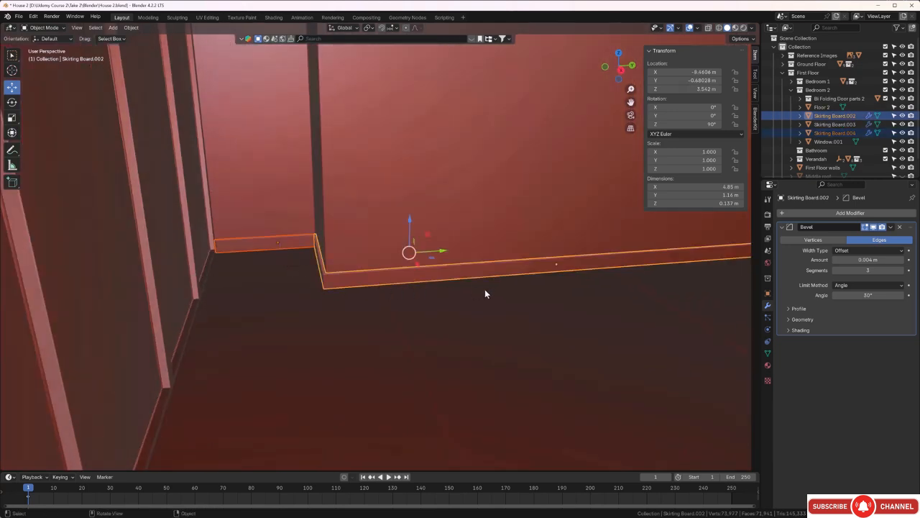
middle_drag(486, 290, 584, 286)
shift+click(596, 265)
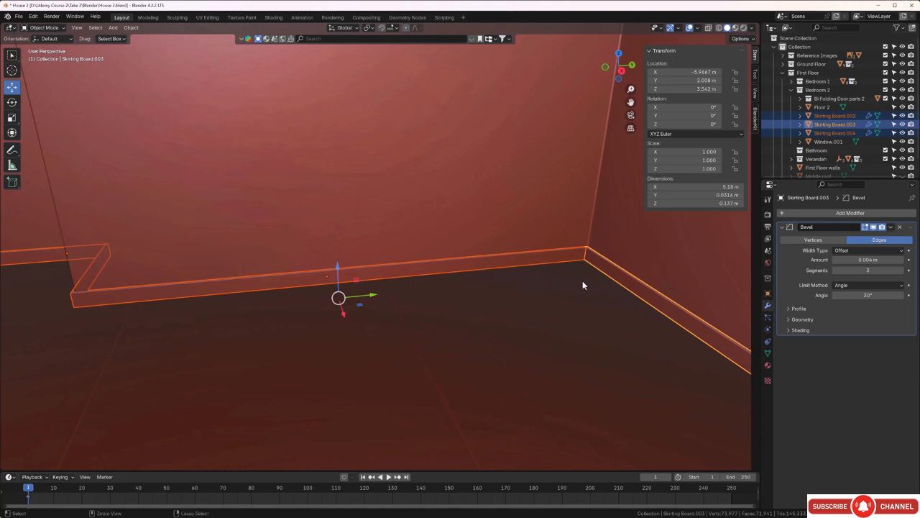
key(ctrl+j)
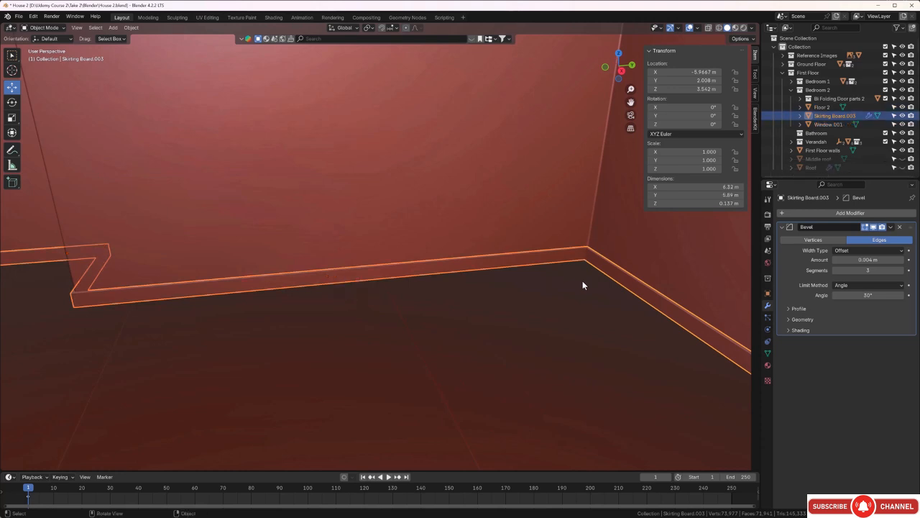
click(575, 311)
middle_drag(586, 314, 360, 289)
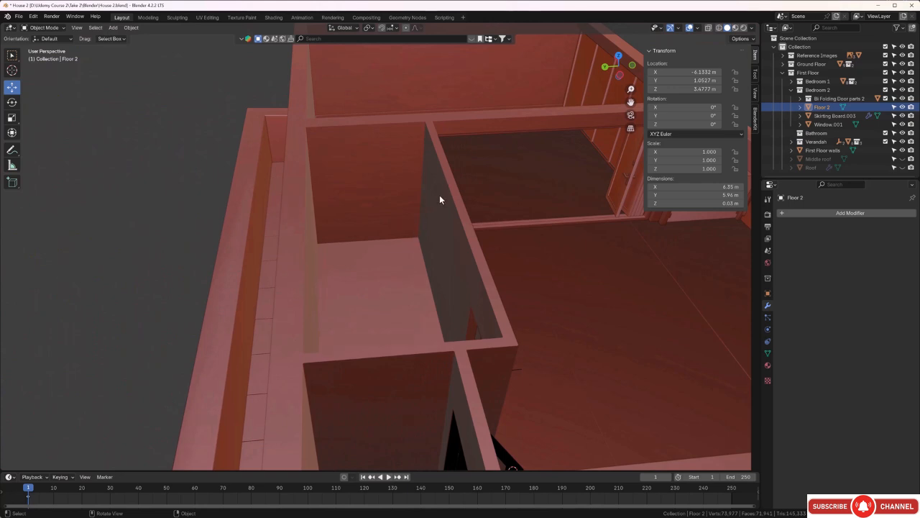